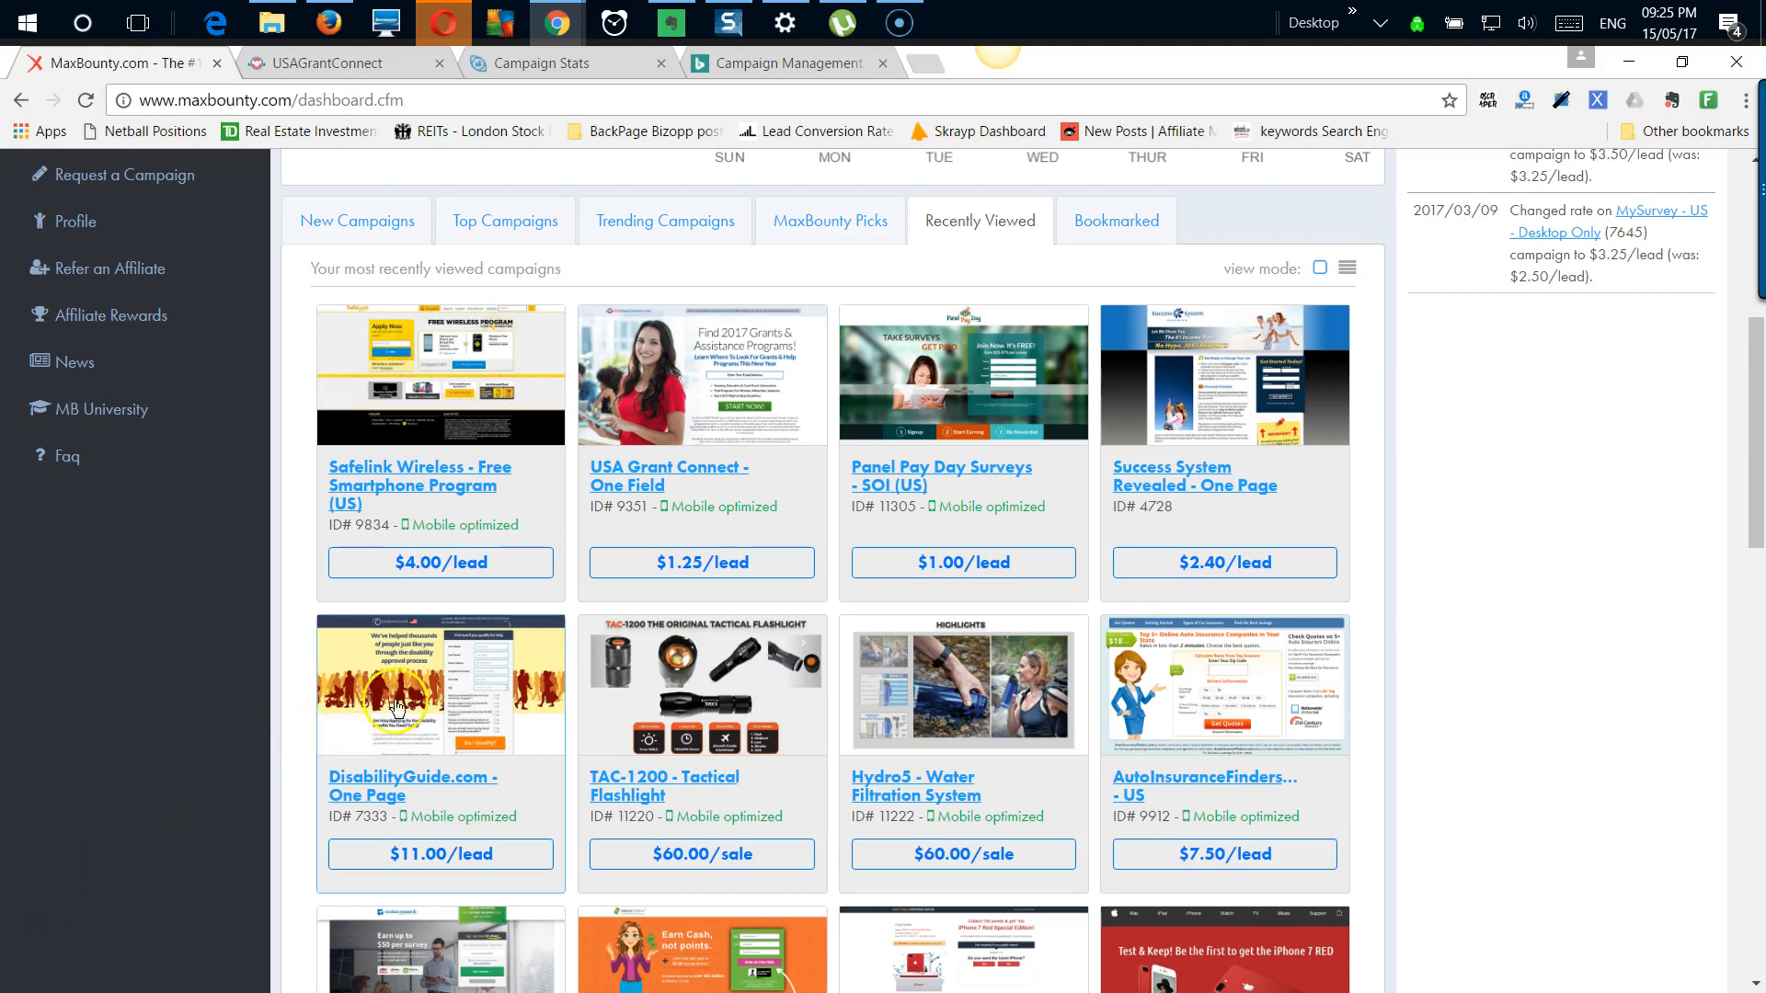
Step: Open the USA Grant Connect - One Field offer from MaxBounty's recently viewed campaigns
click(563, 61)
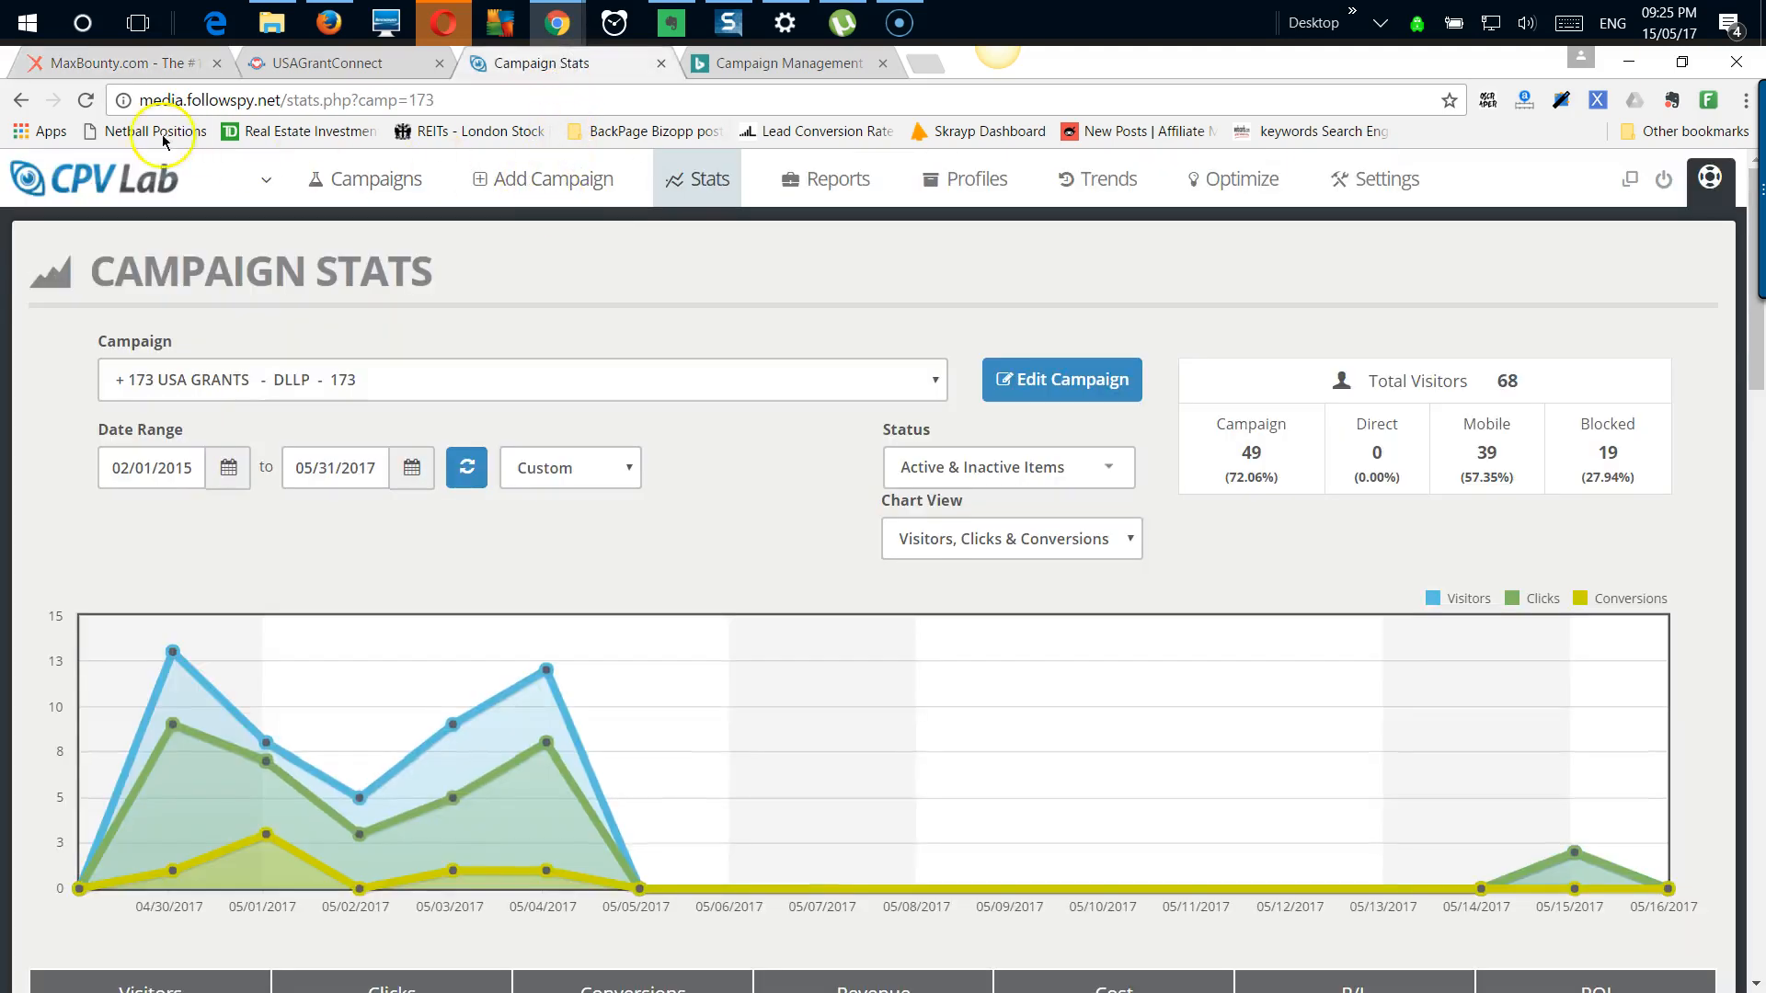
click(112, 63)
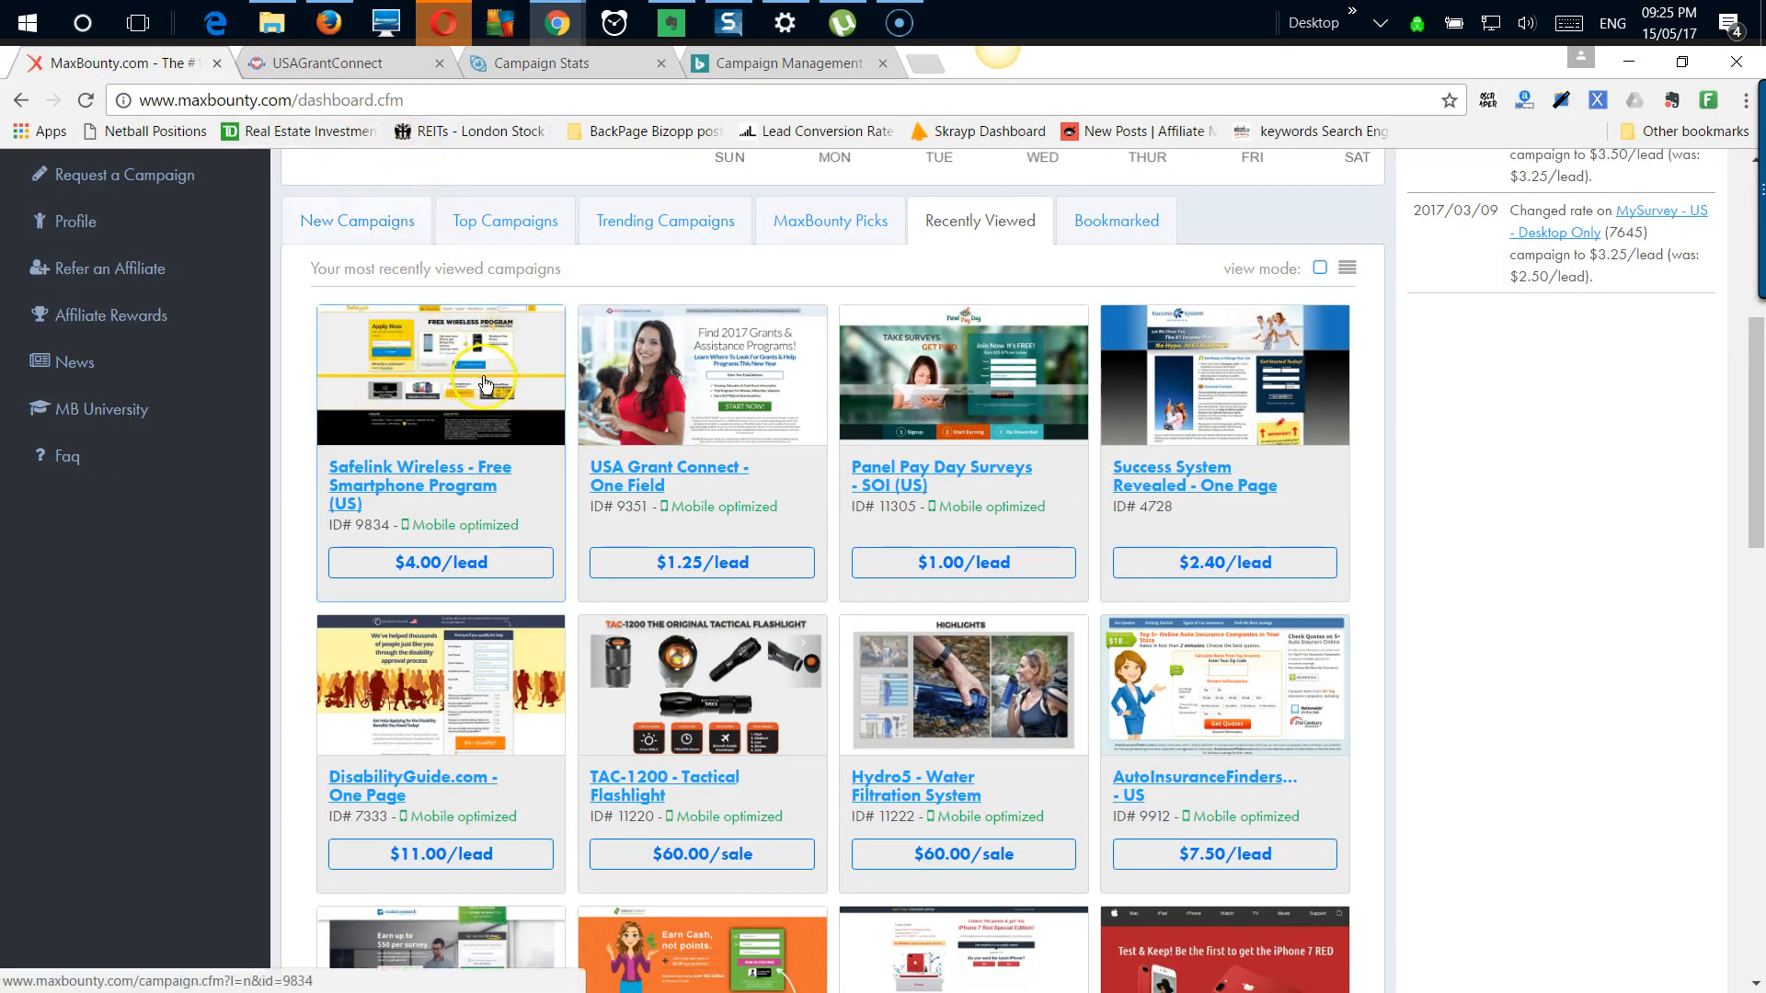
click(715, 434)
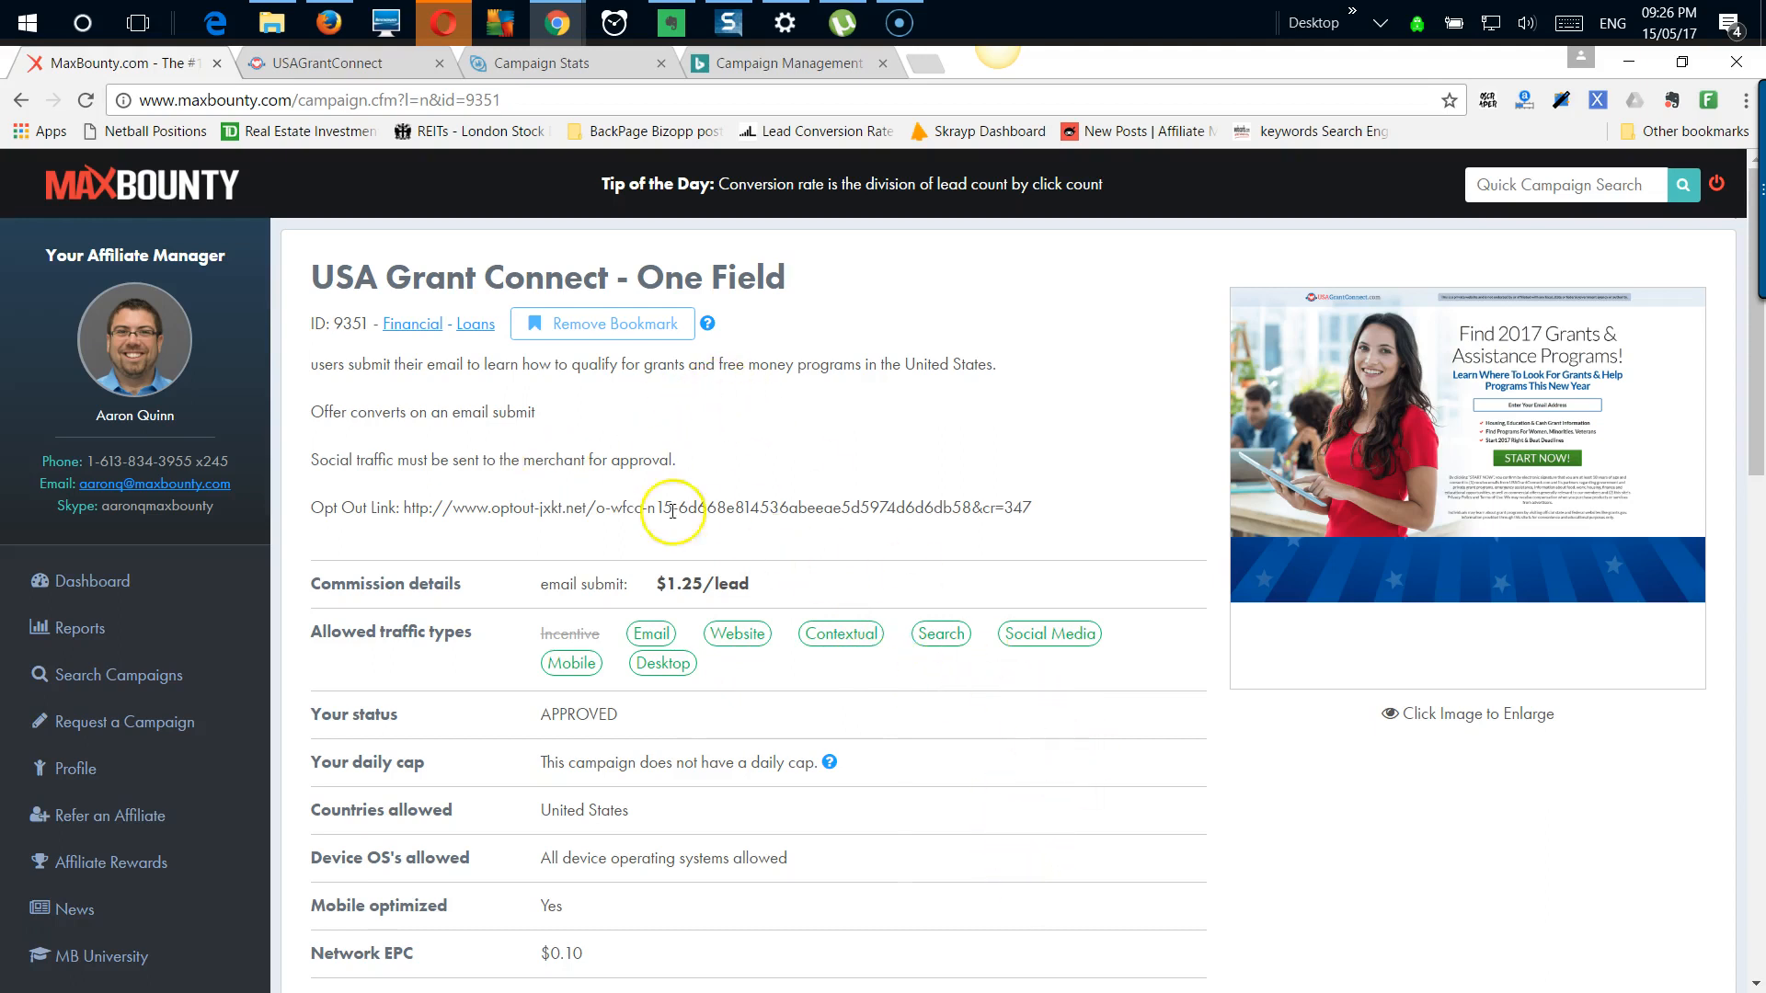
Step: Examine the offer's commission, allowed traffic types, network EPC, tracking details and similar campaigns
scroll(691, 771, down, 3)
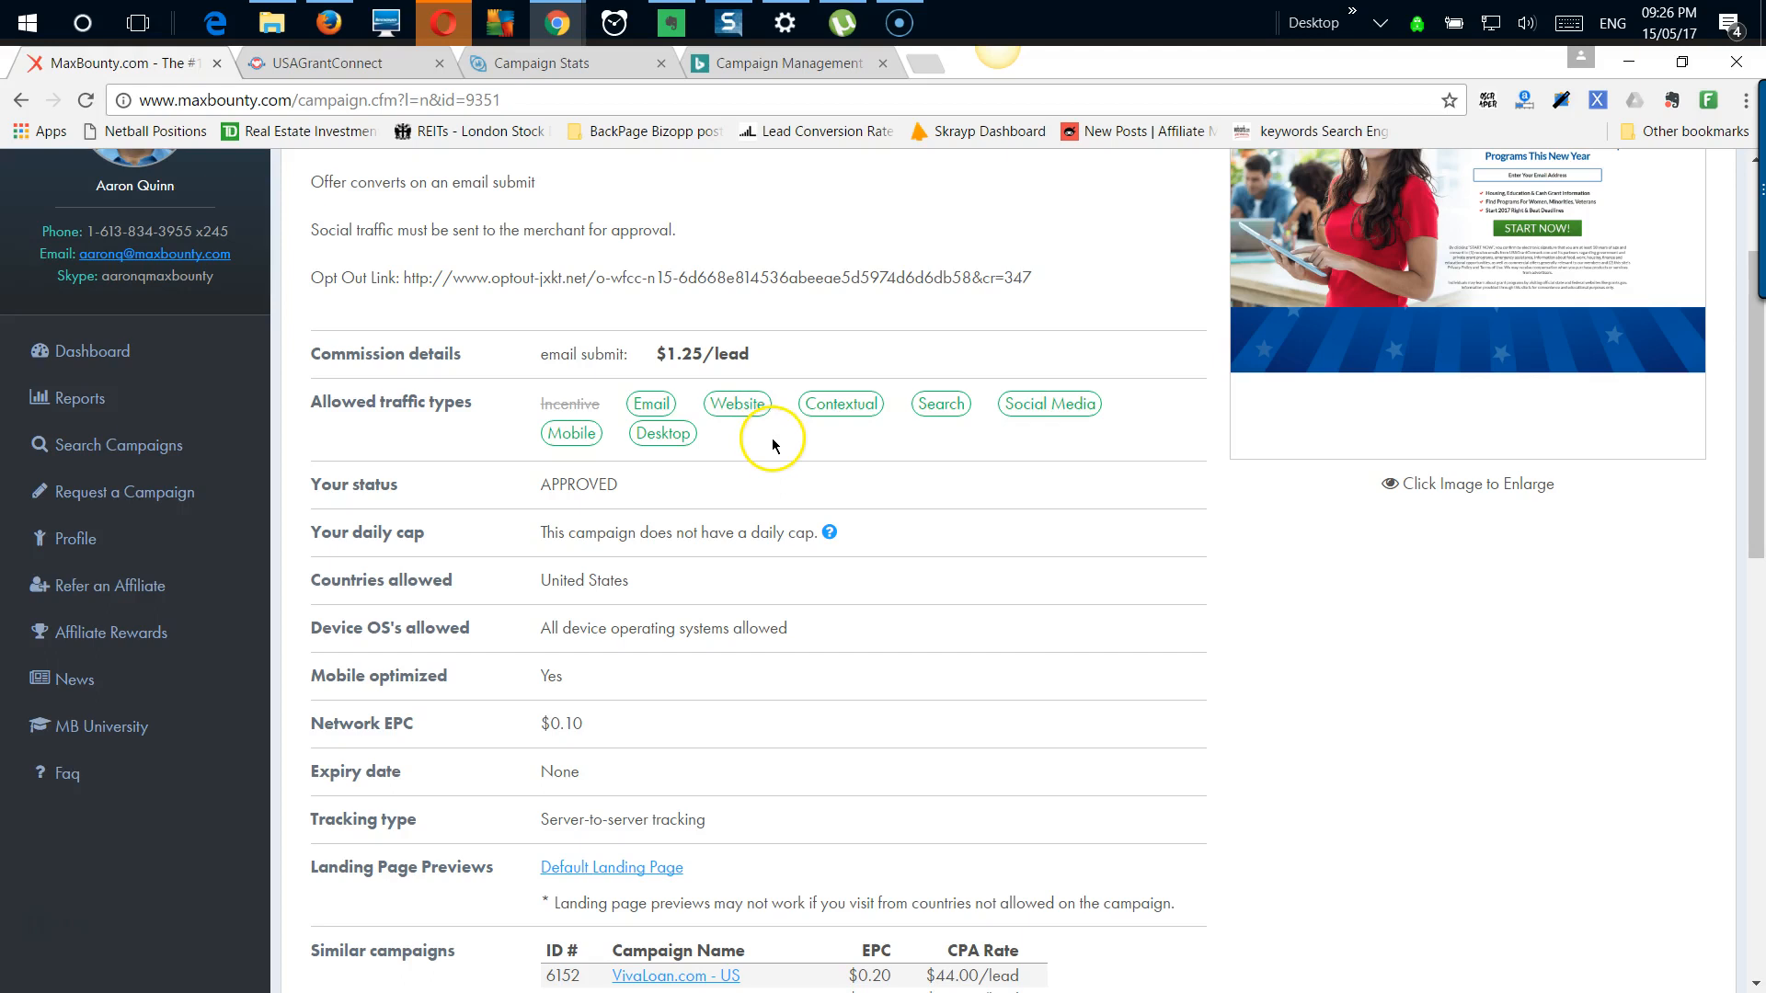
scroll(764, 423, up, 1)
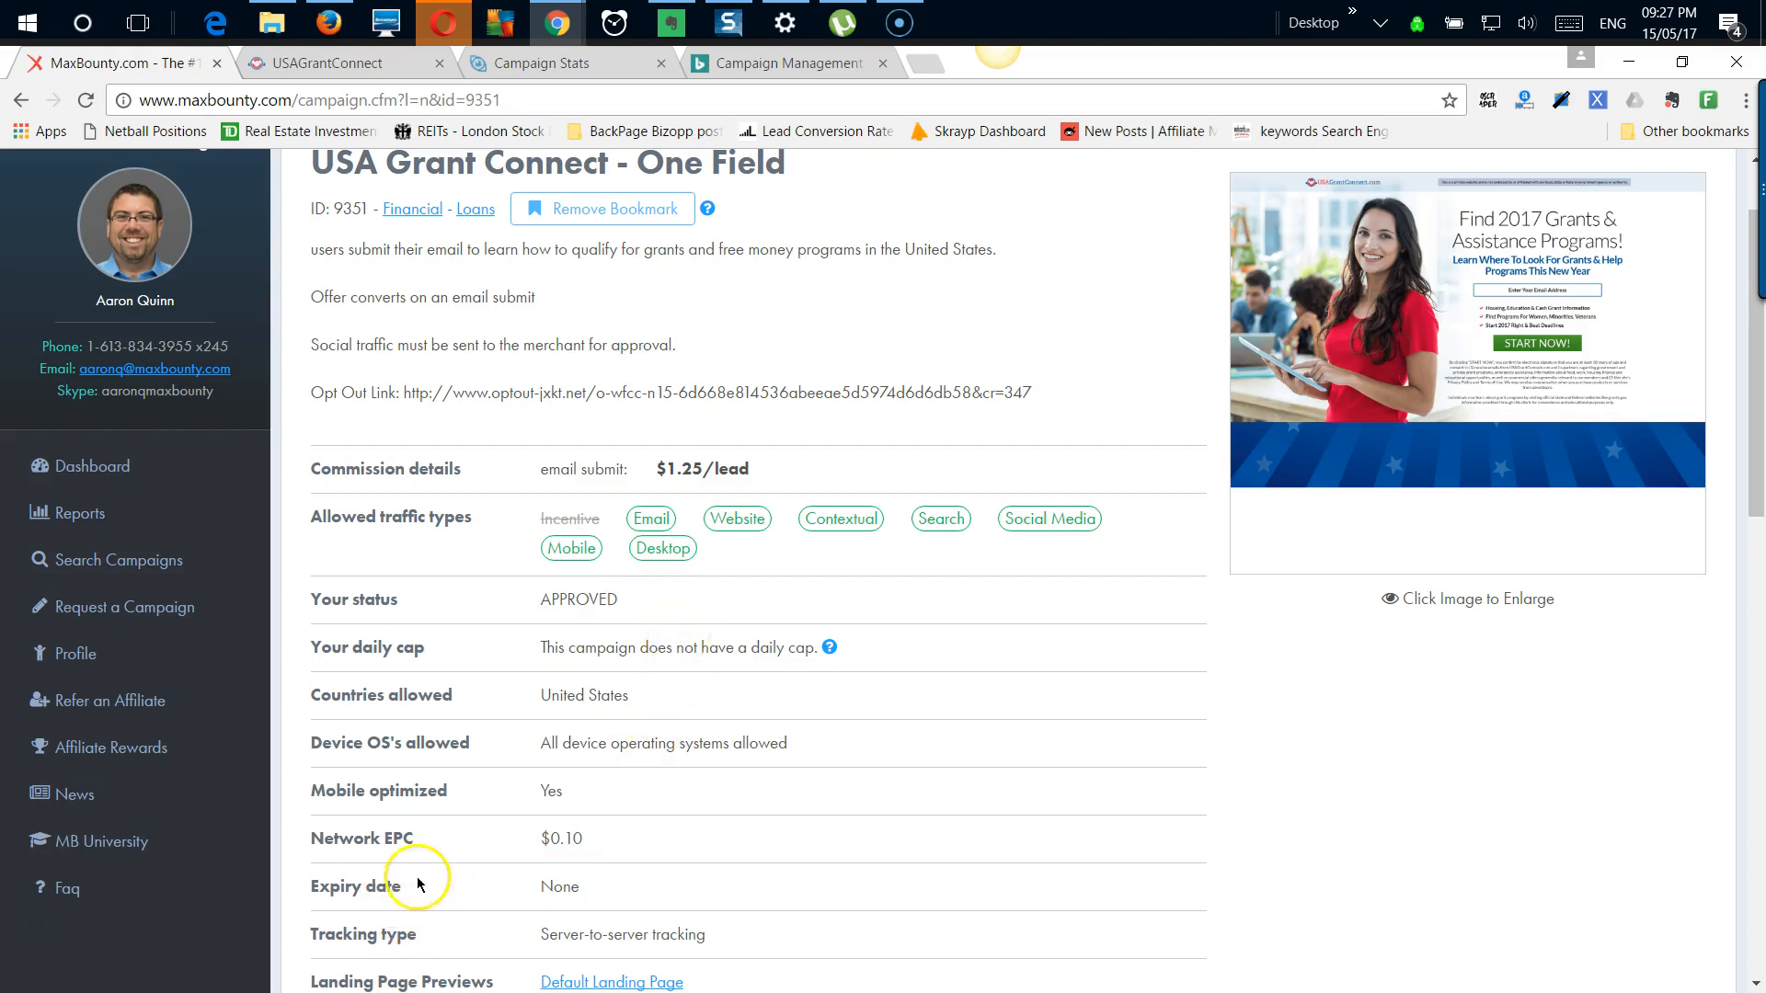
click(539, 839)
double_click(538, 839)
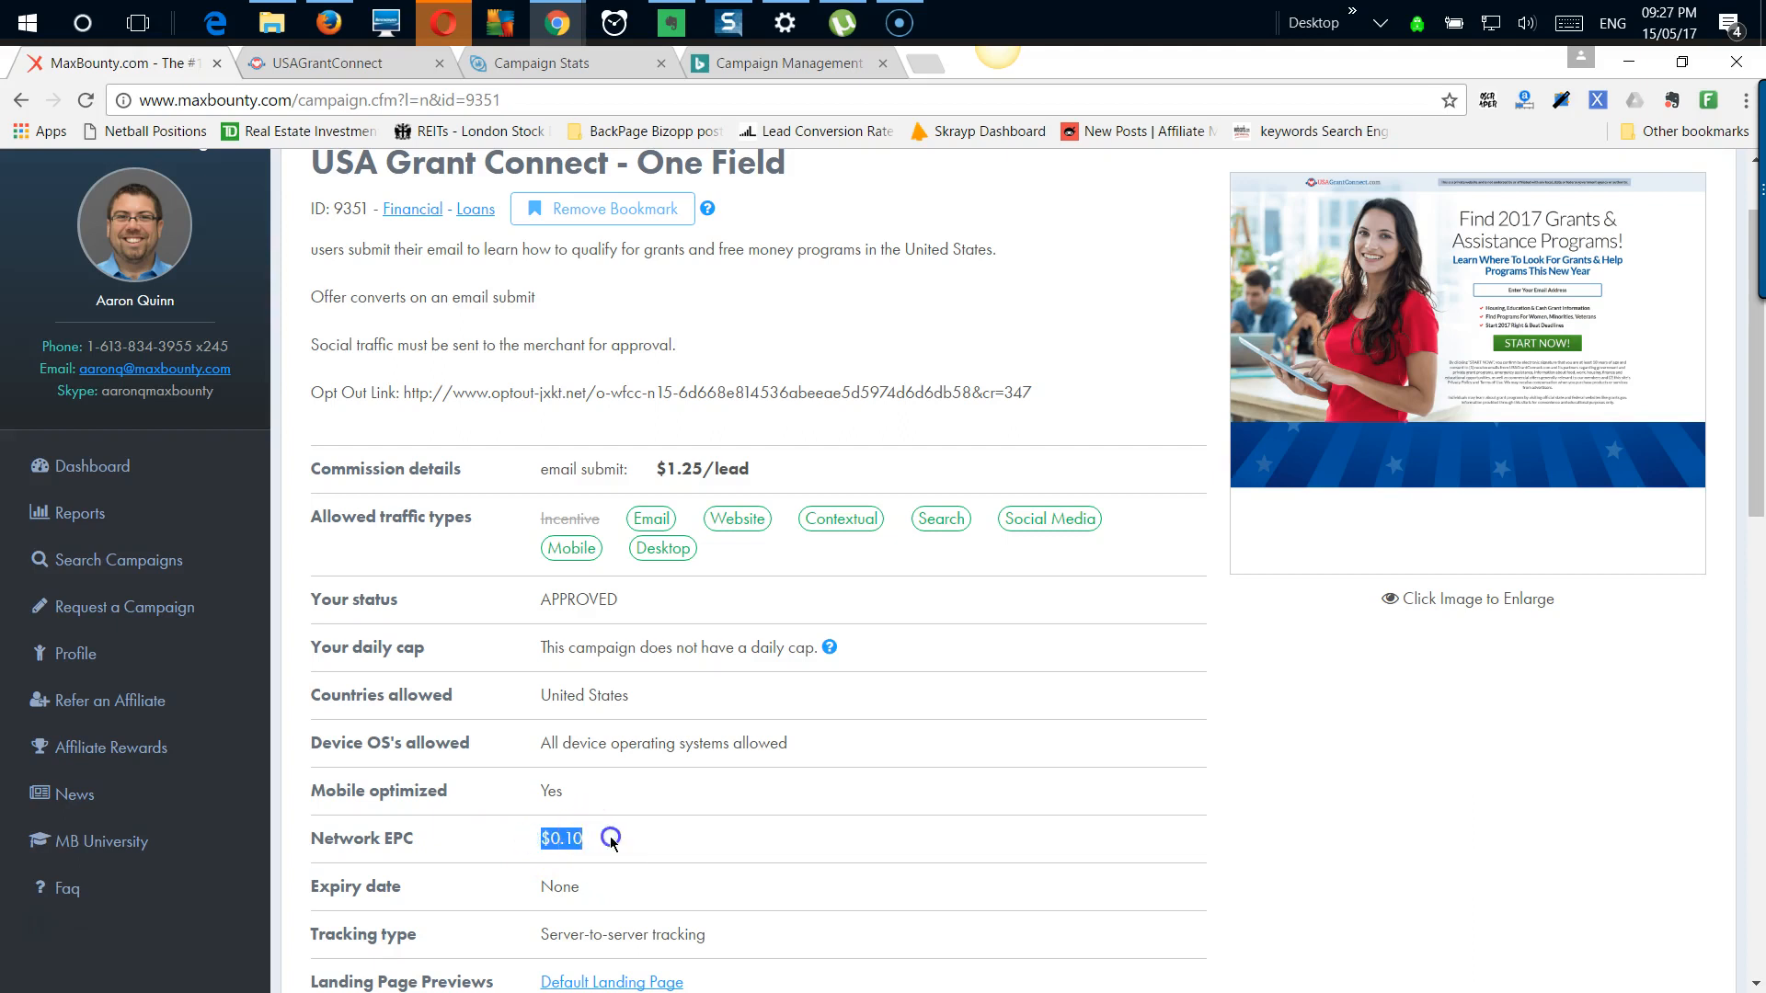
click(566, 838)
double_click(531, 838)
click(598, 838)
scroll(605, 837, down, 3)
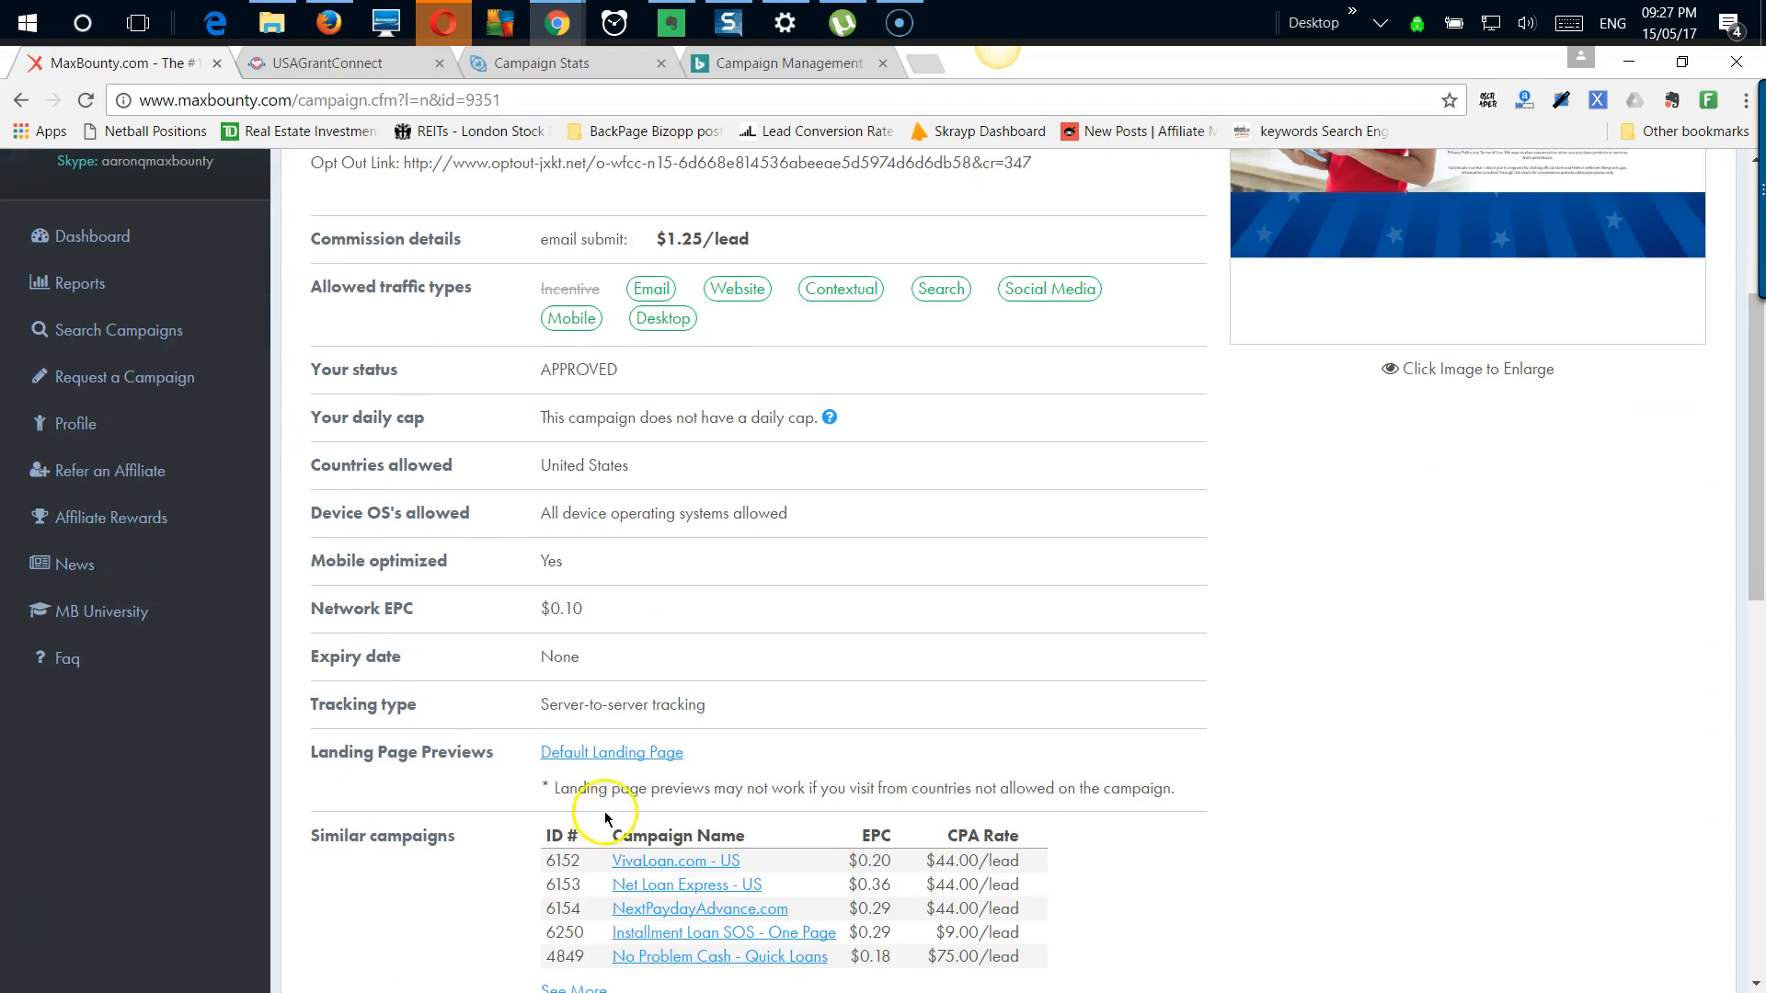
scroll(604, 831, down, 4)
scroll(604, 811, up, 2)
scroll(605, 811, up, 6)
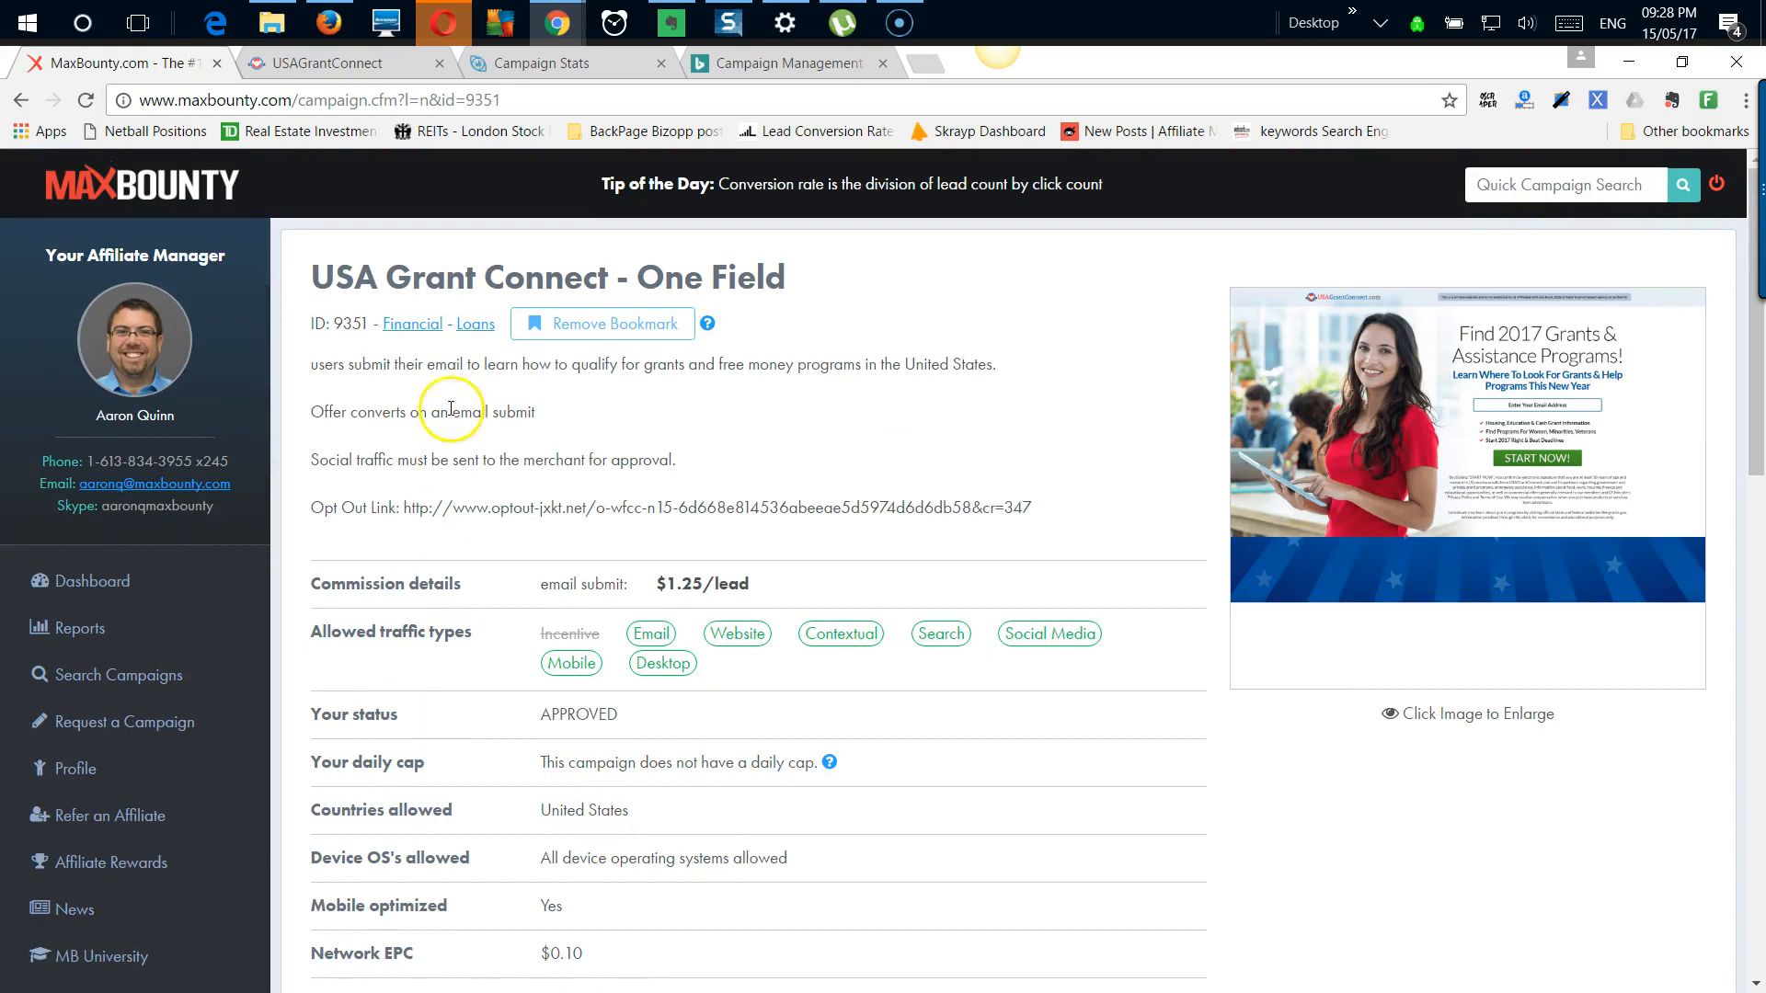
Step: Switch to CPV Lab and add a Direct Link & Landing Page campaign named "Testing USA GrantConnect"
click(532, 65)
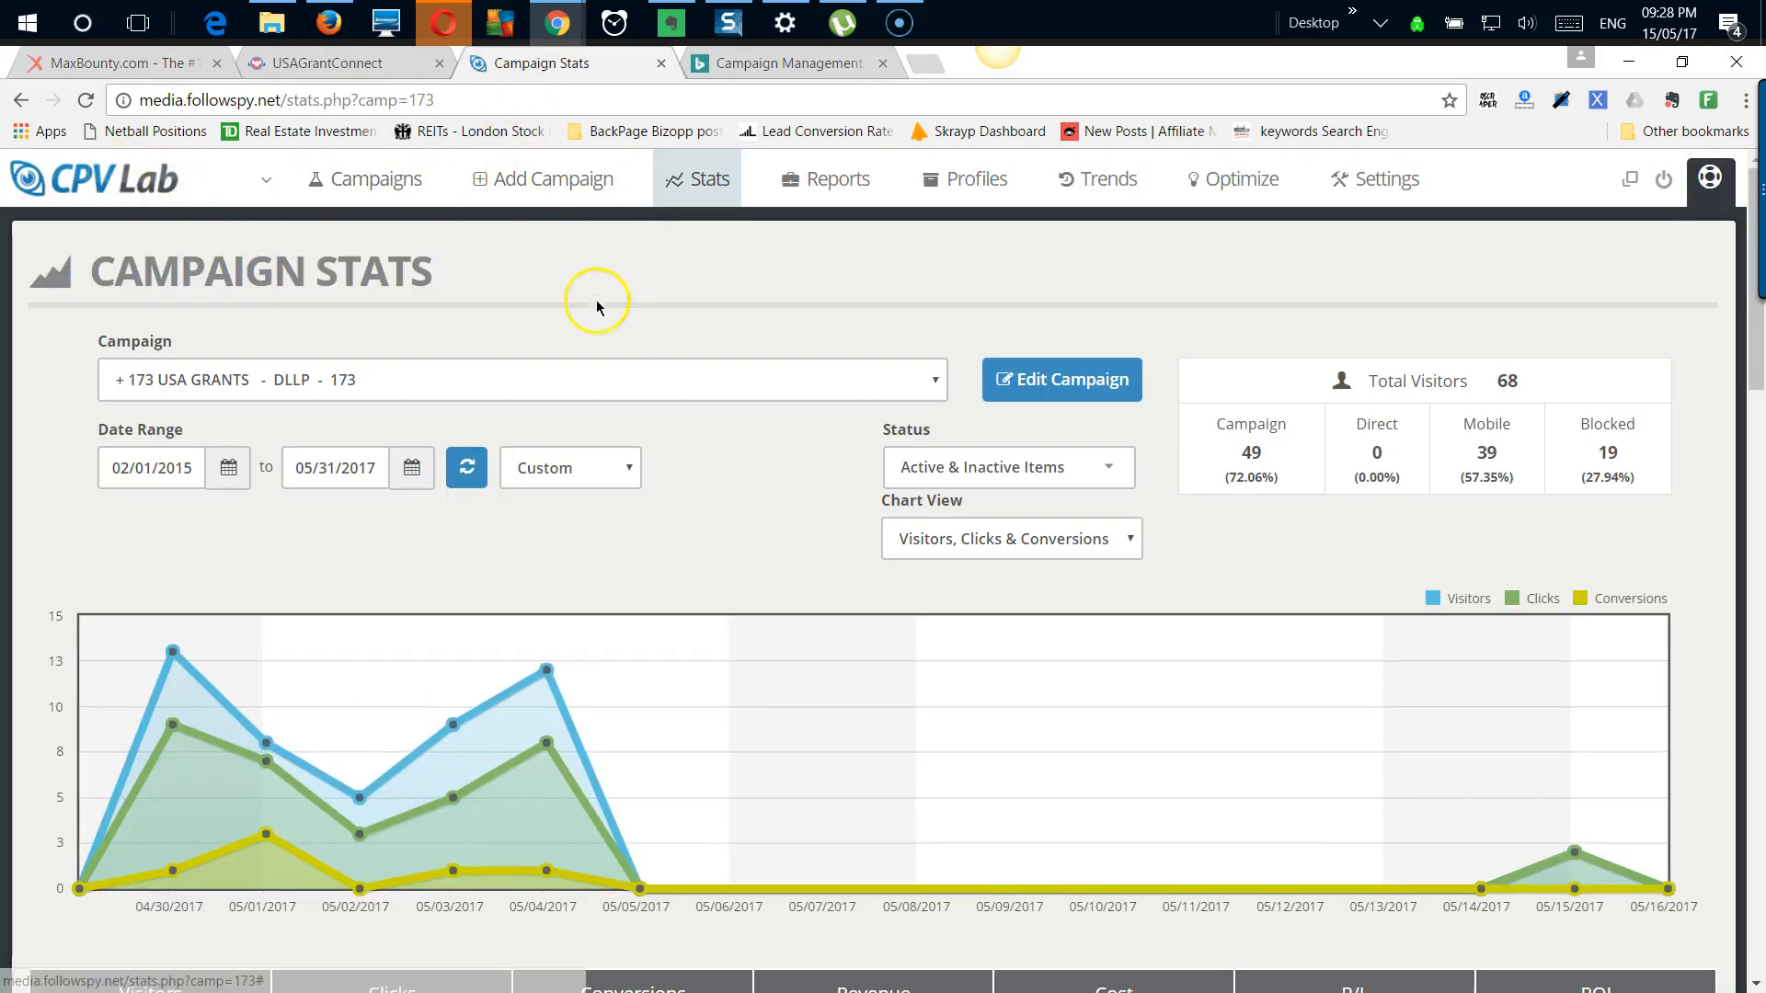
mouse_move(569, 180)
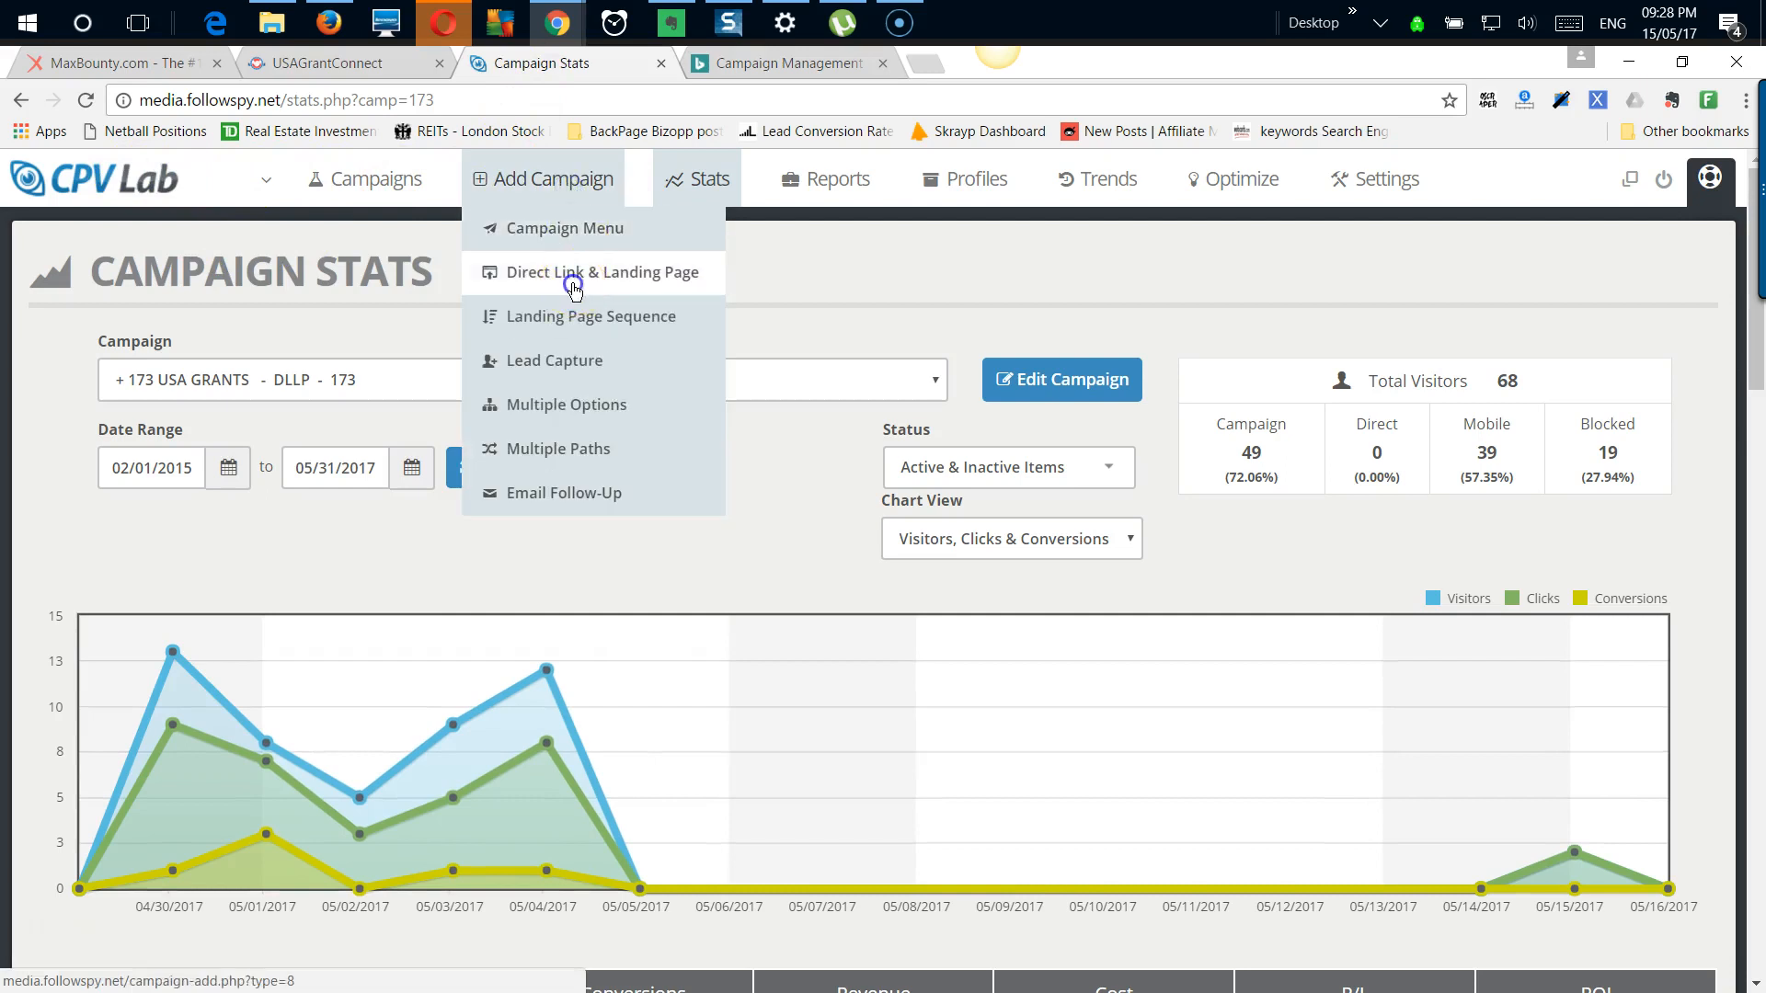
click(576, 274)
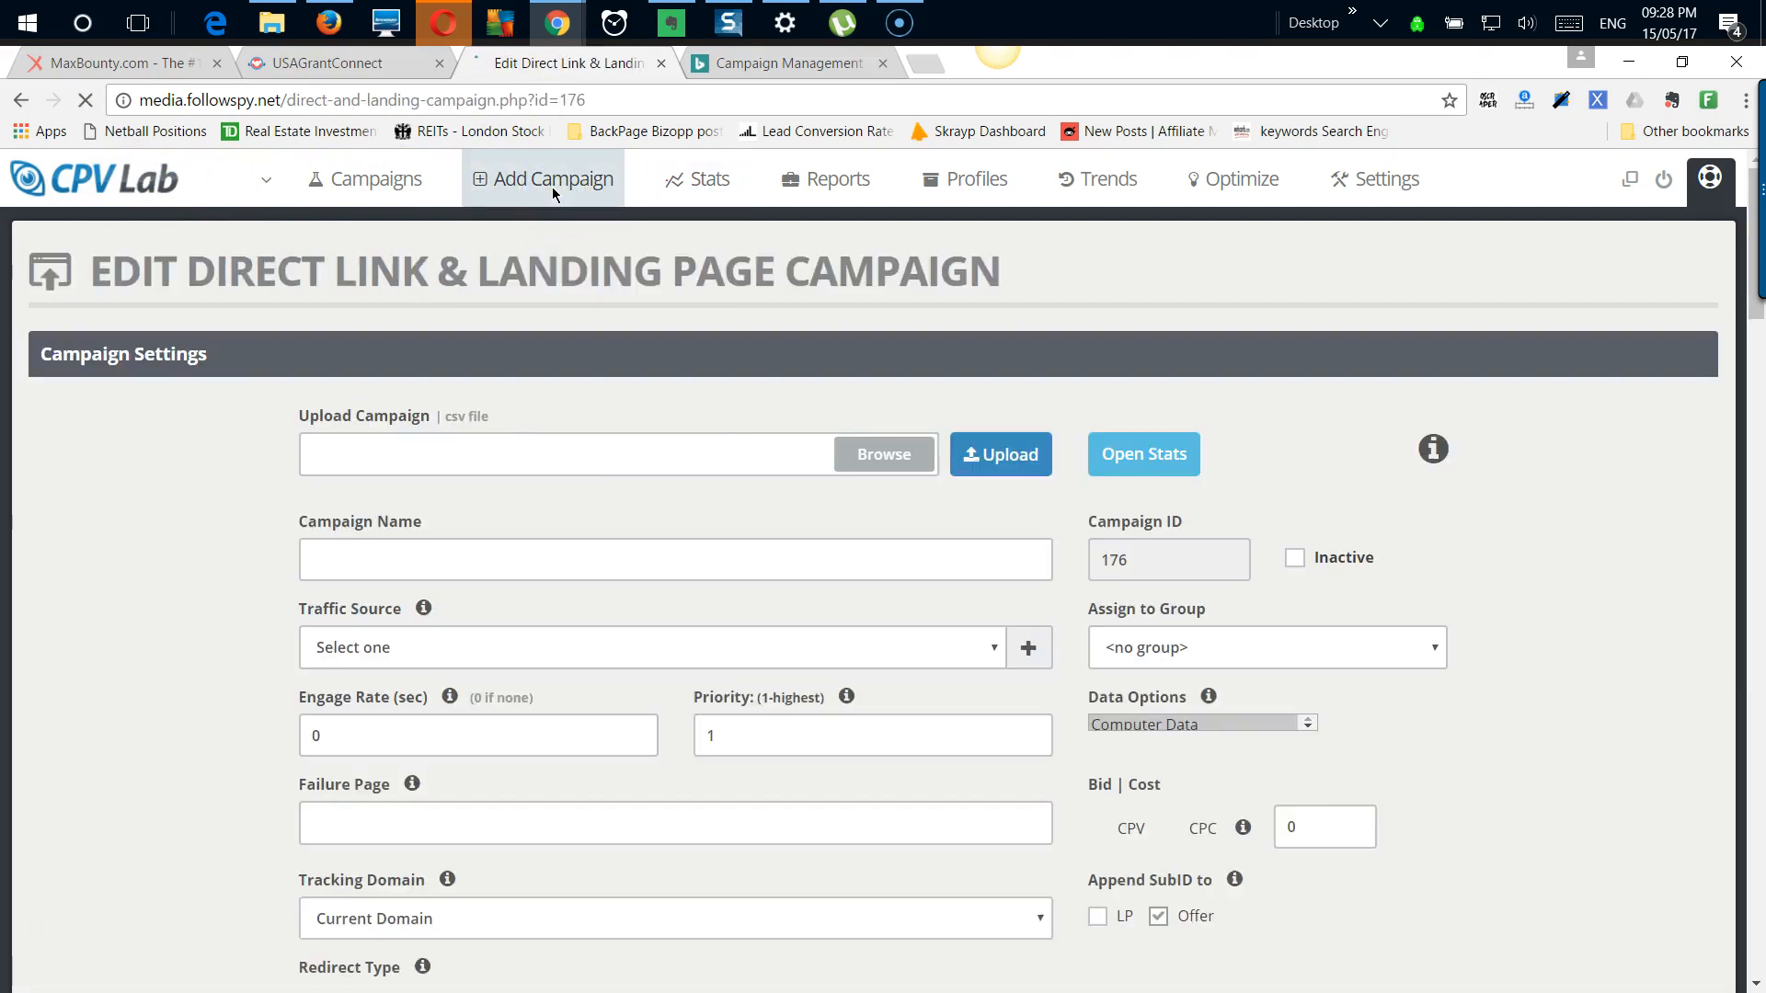
click(460, 558)
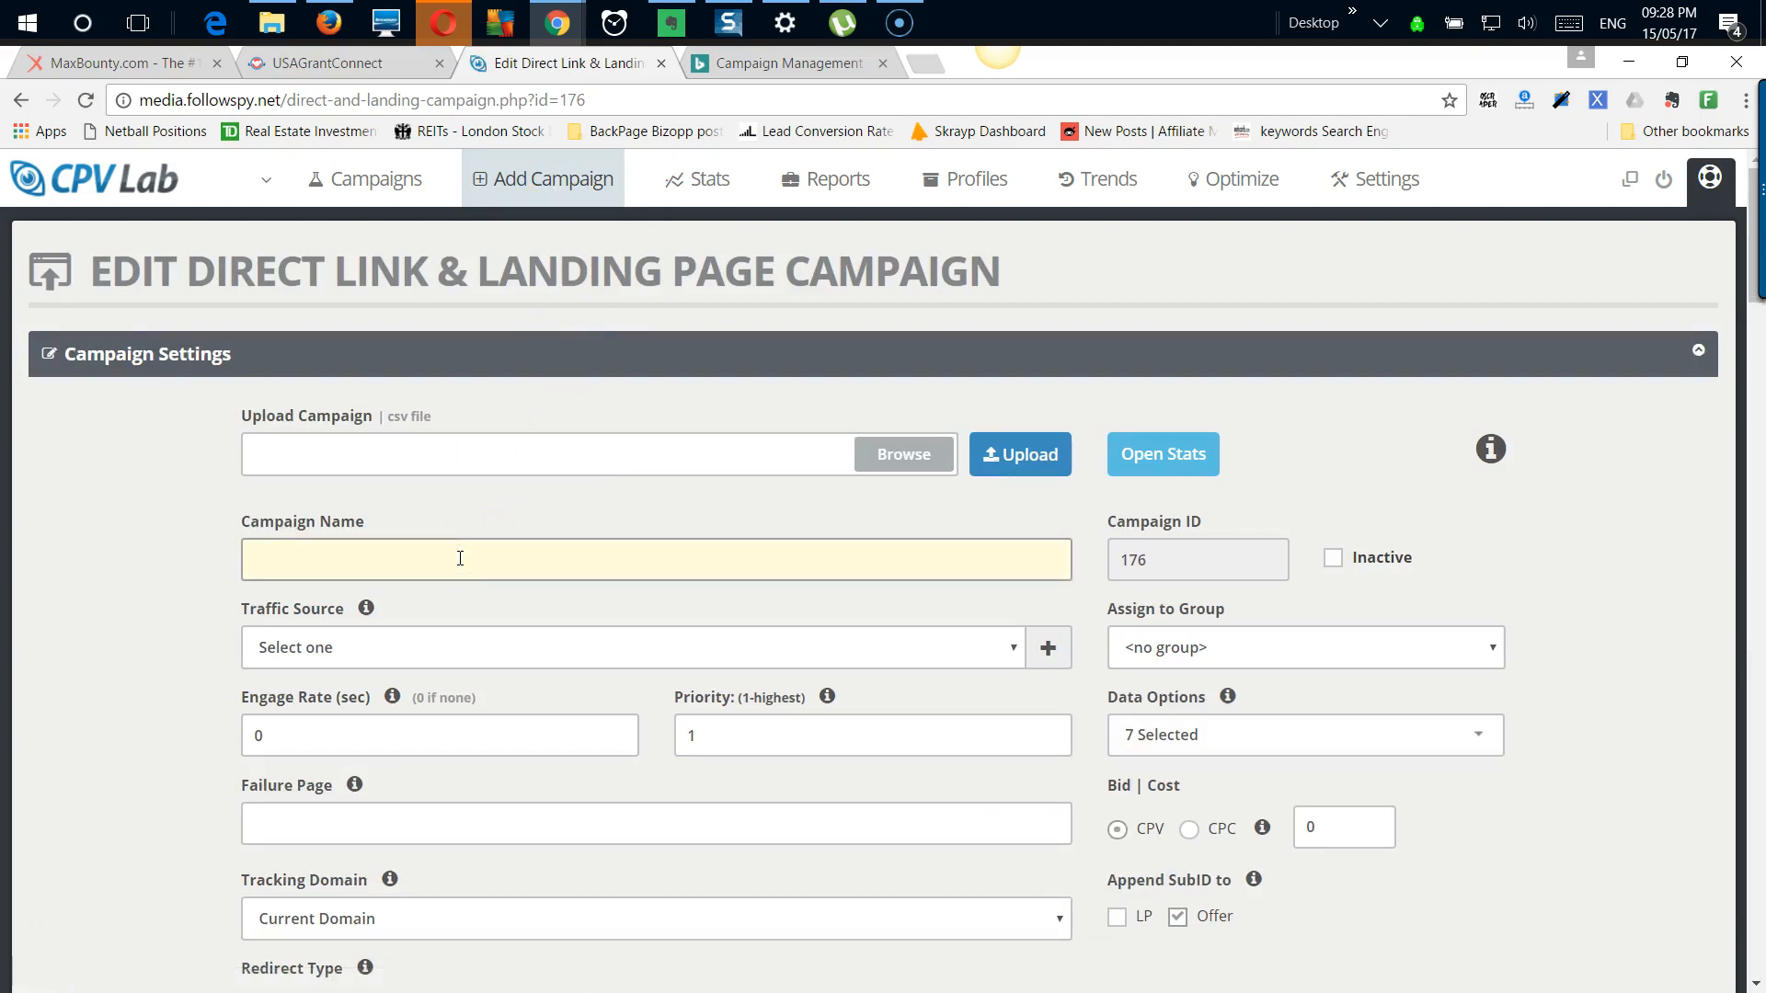
text(Testing U)
text(SA Grant Connect)
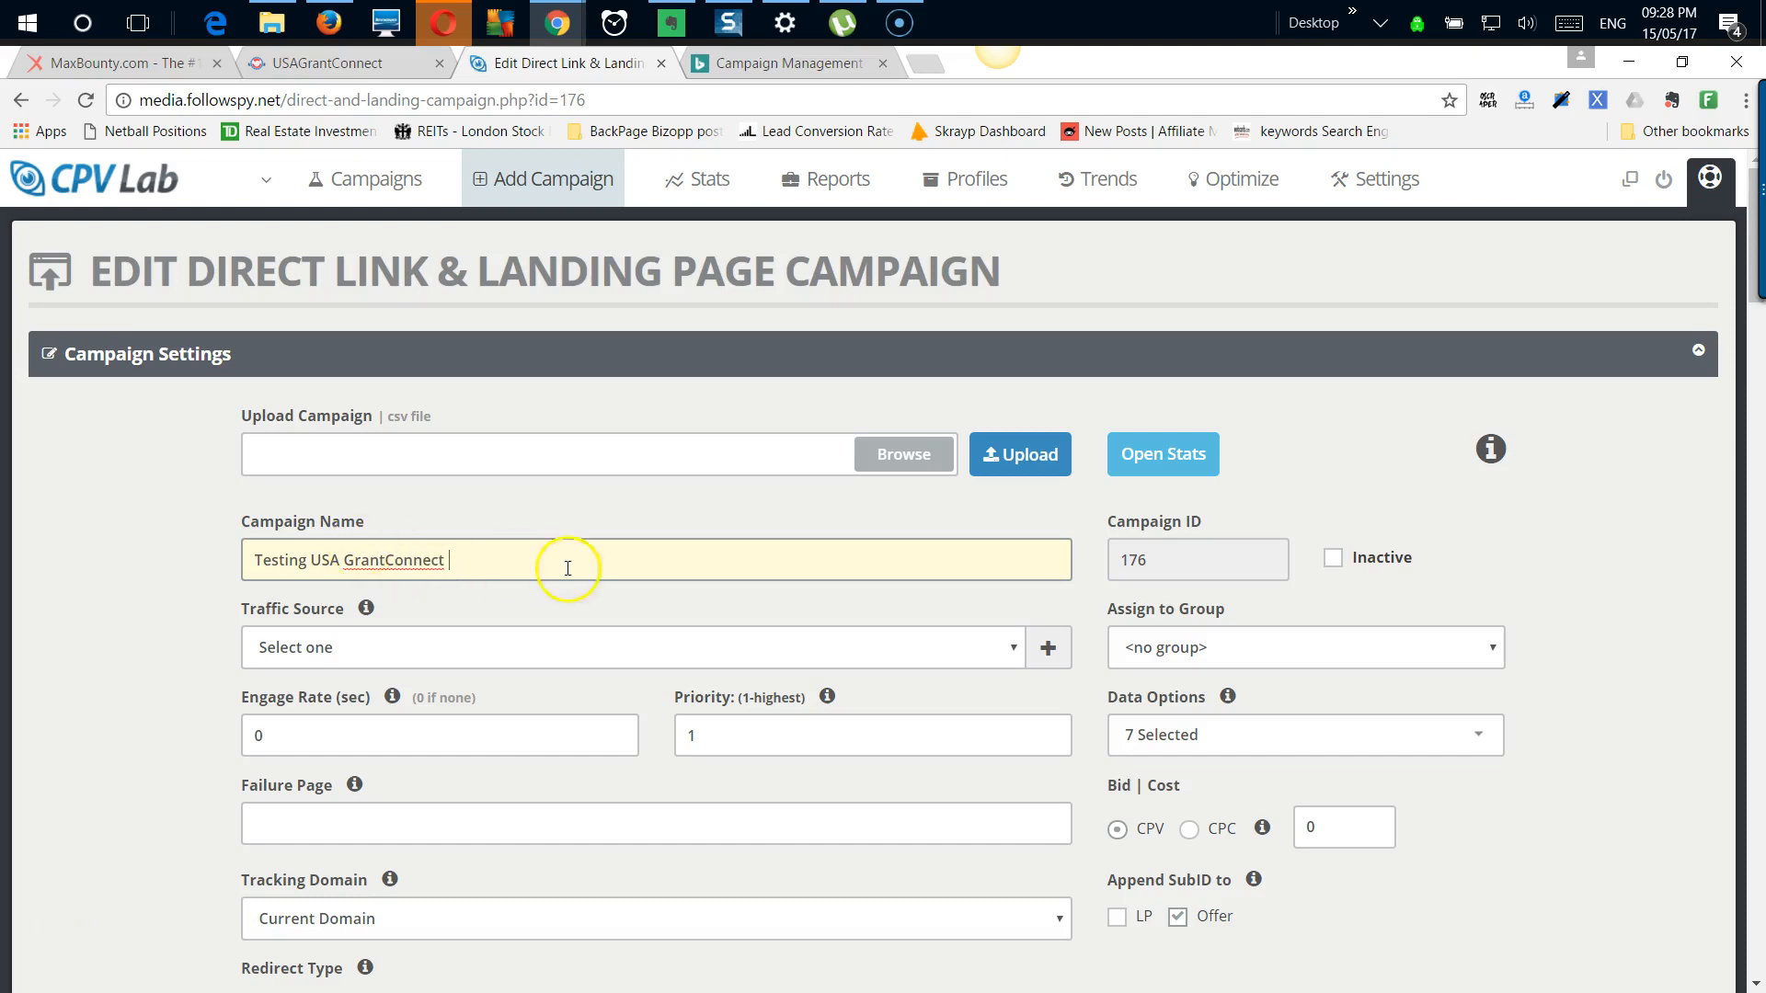
Step: Prefix the campaign name with "+ 176" to match the campaign ID
click(1157, 565)
click(1138, 563)
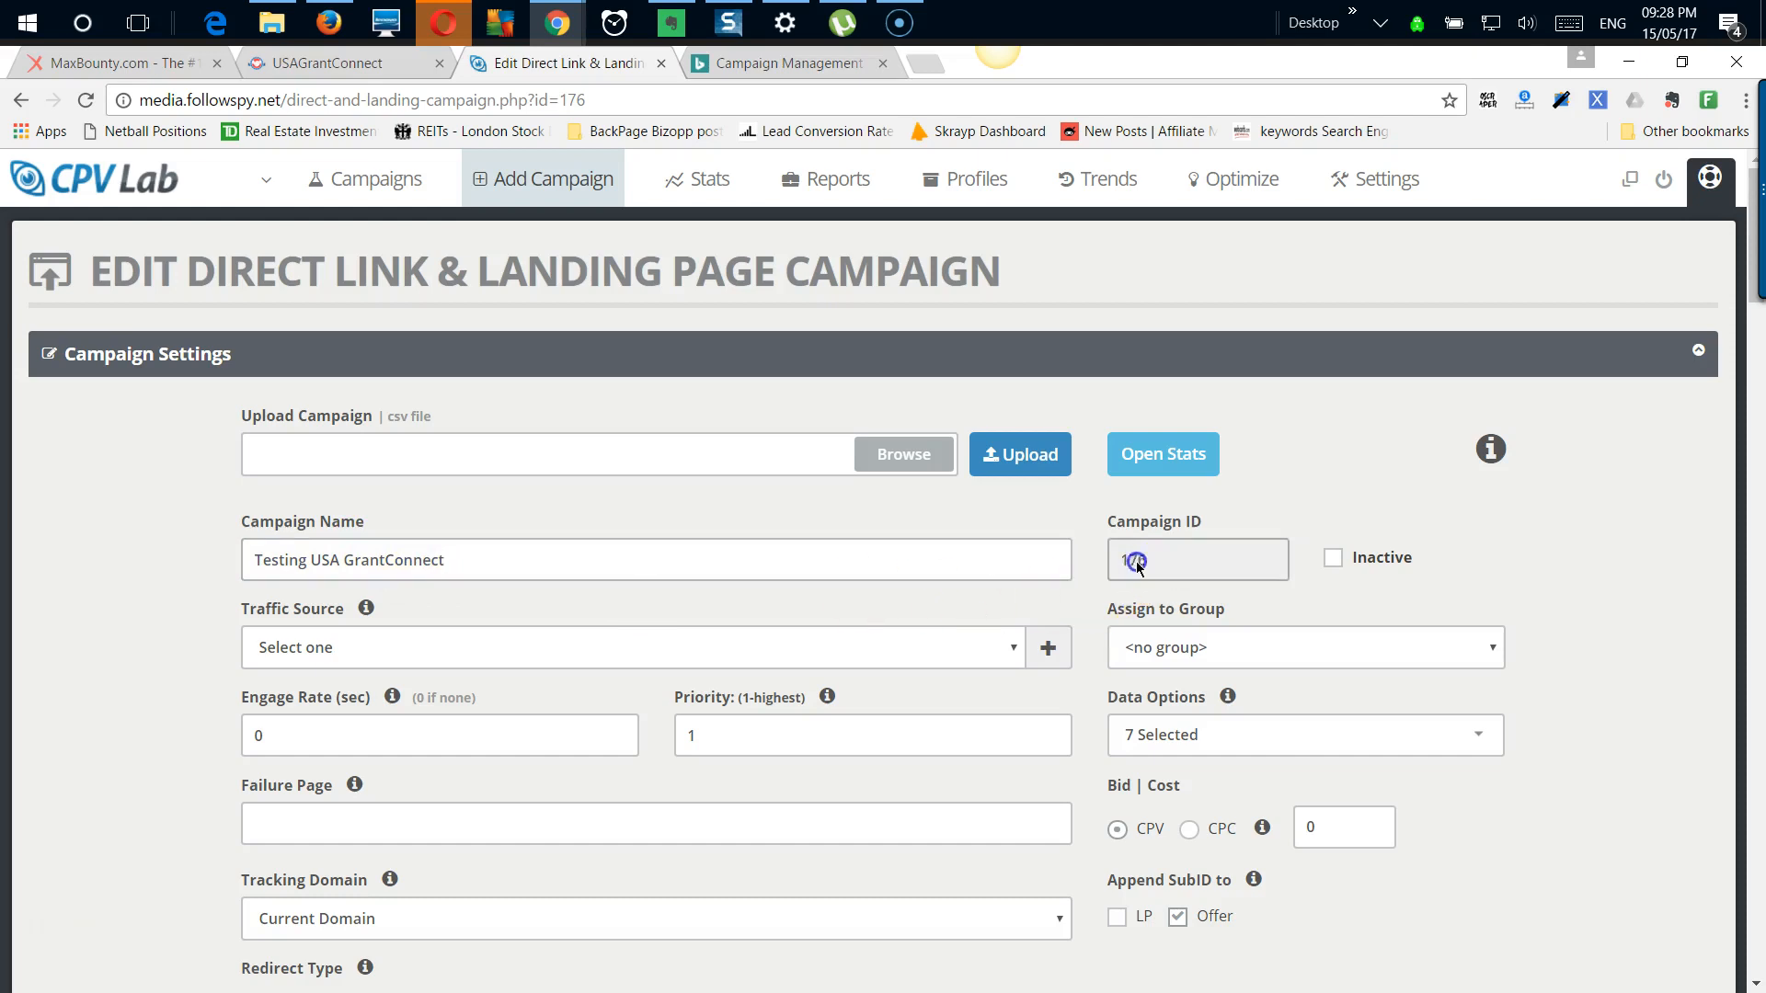
click(814, 558)
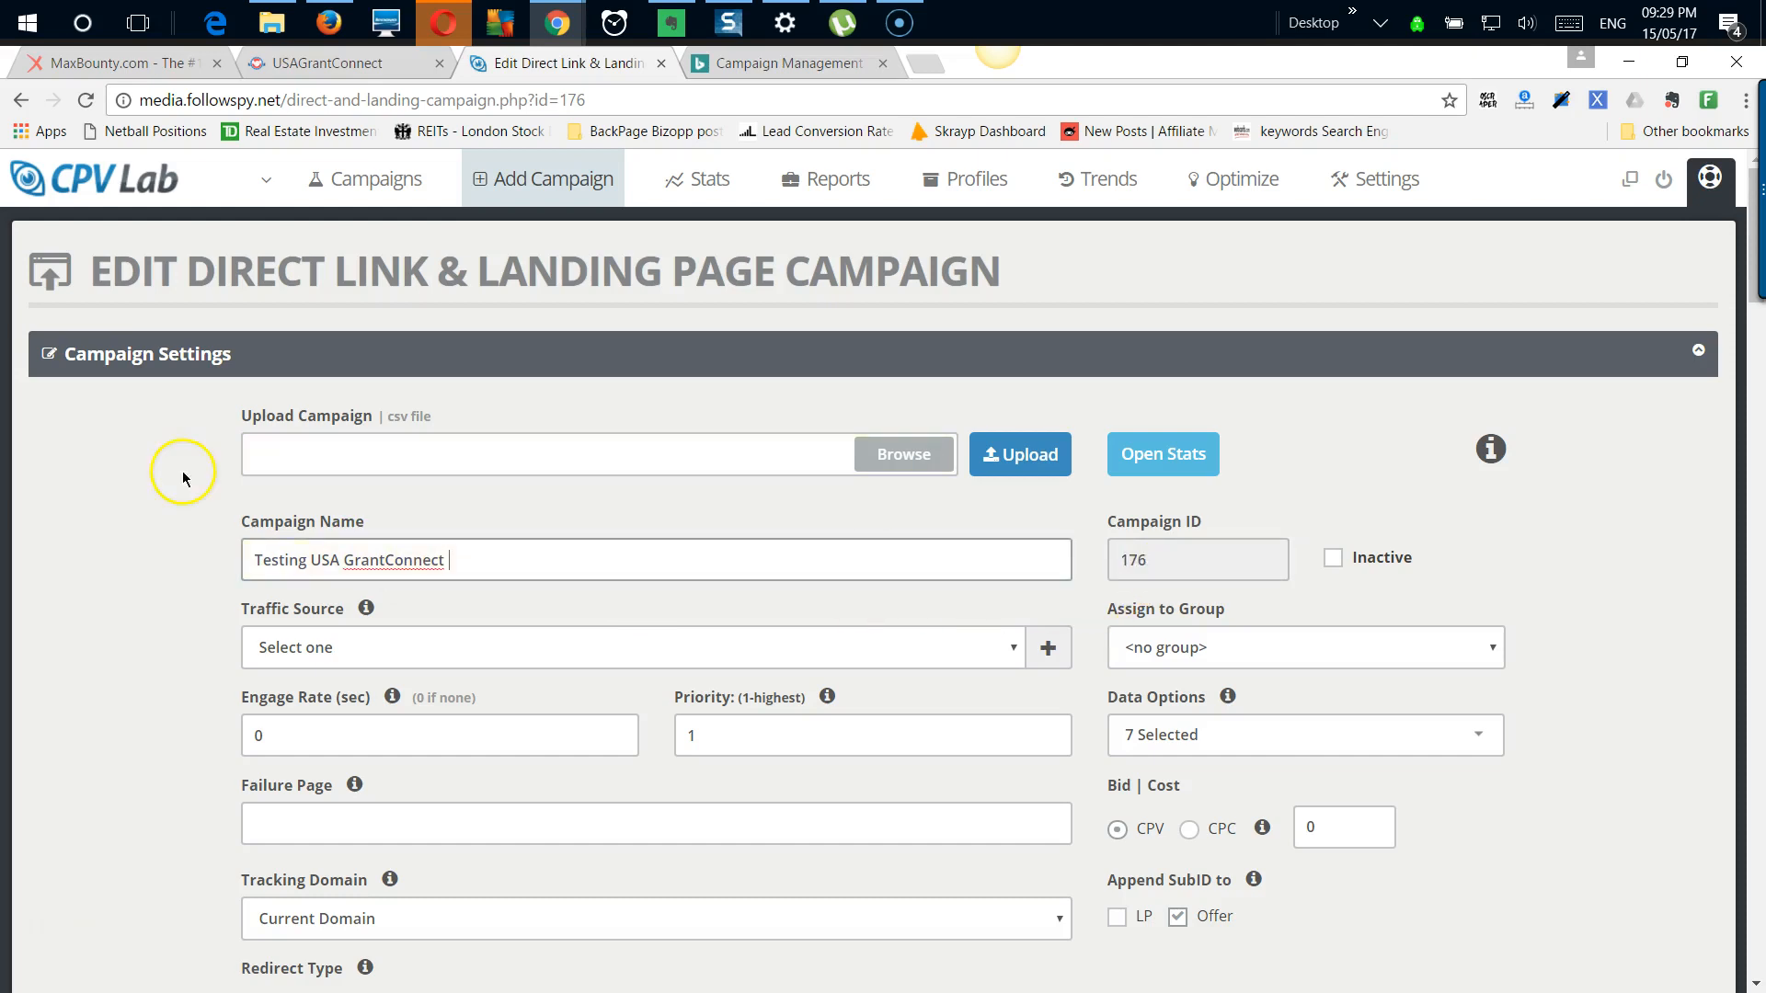
click(246, 563)
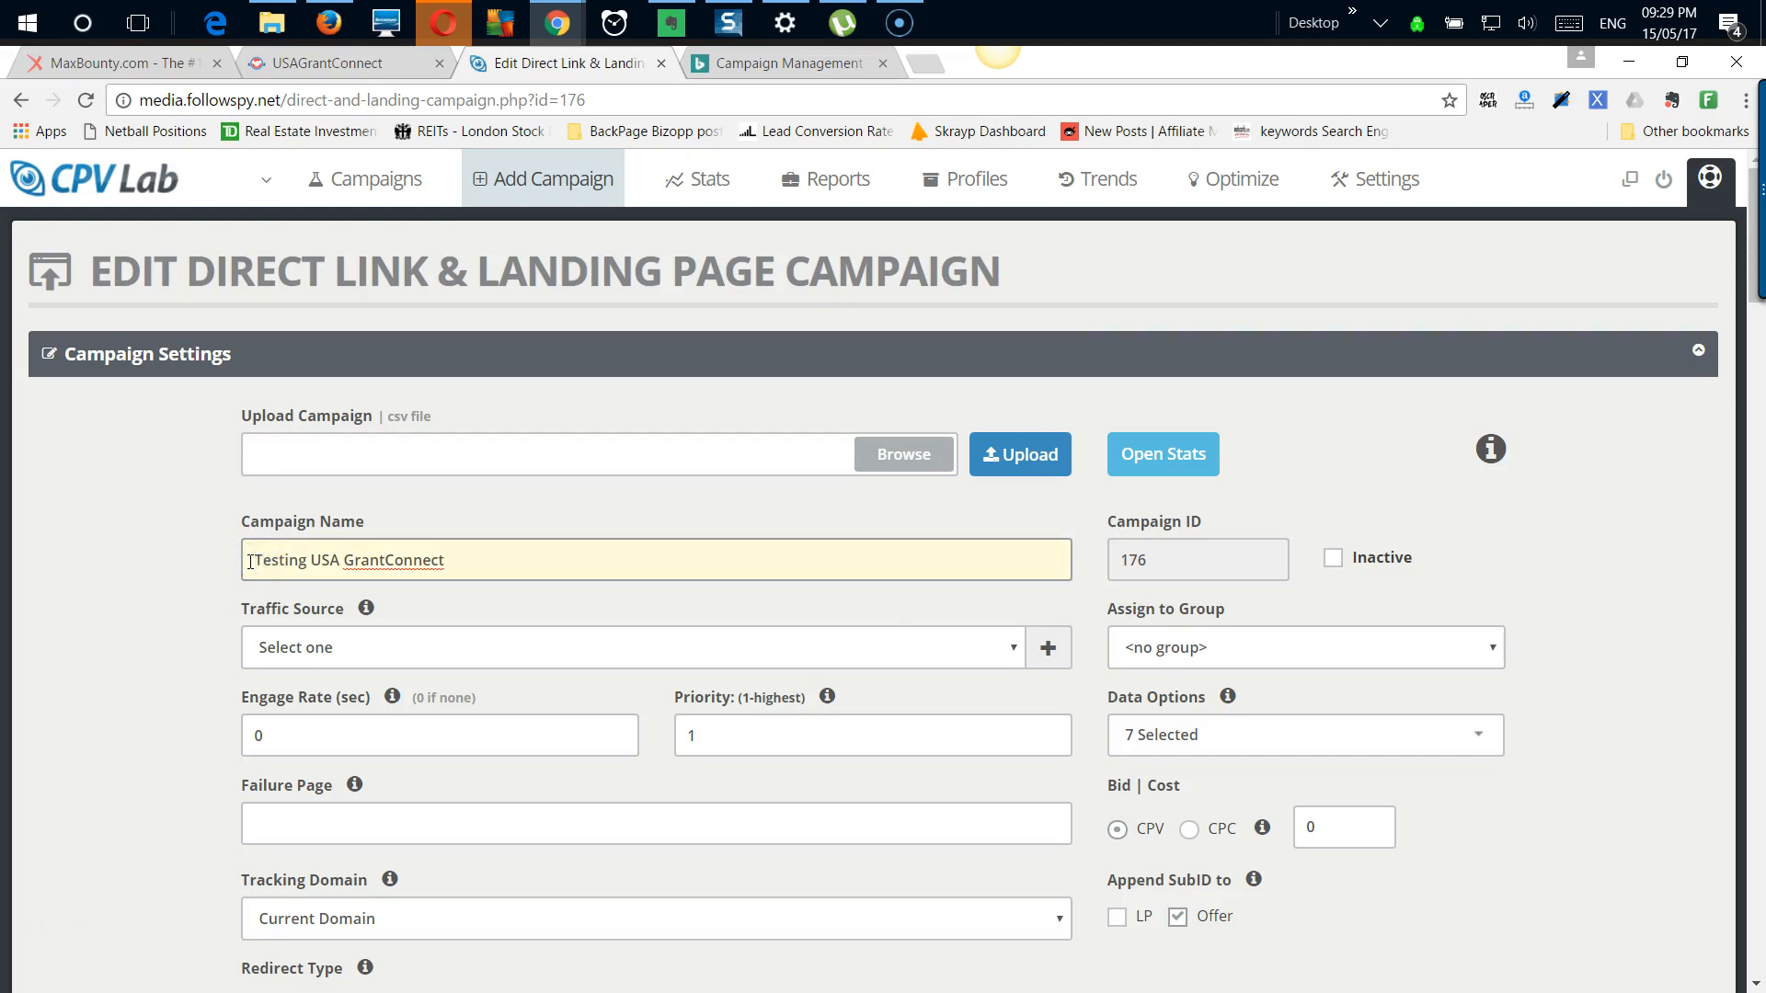
text(+ 176)
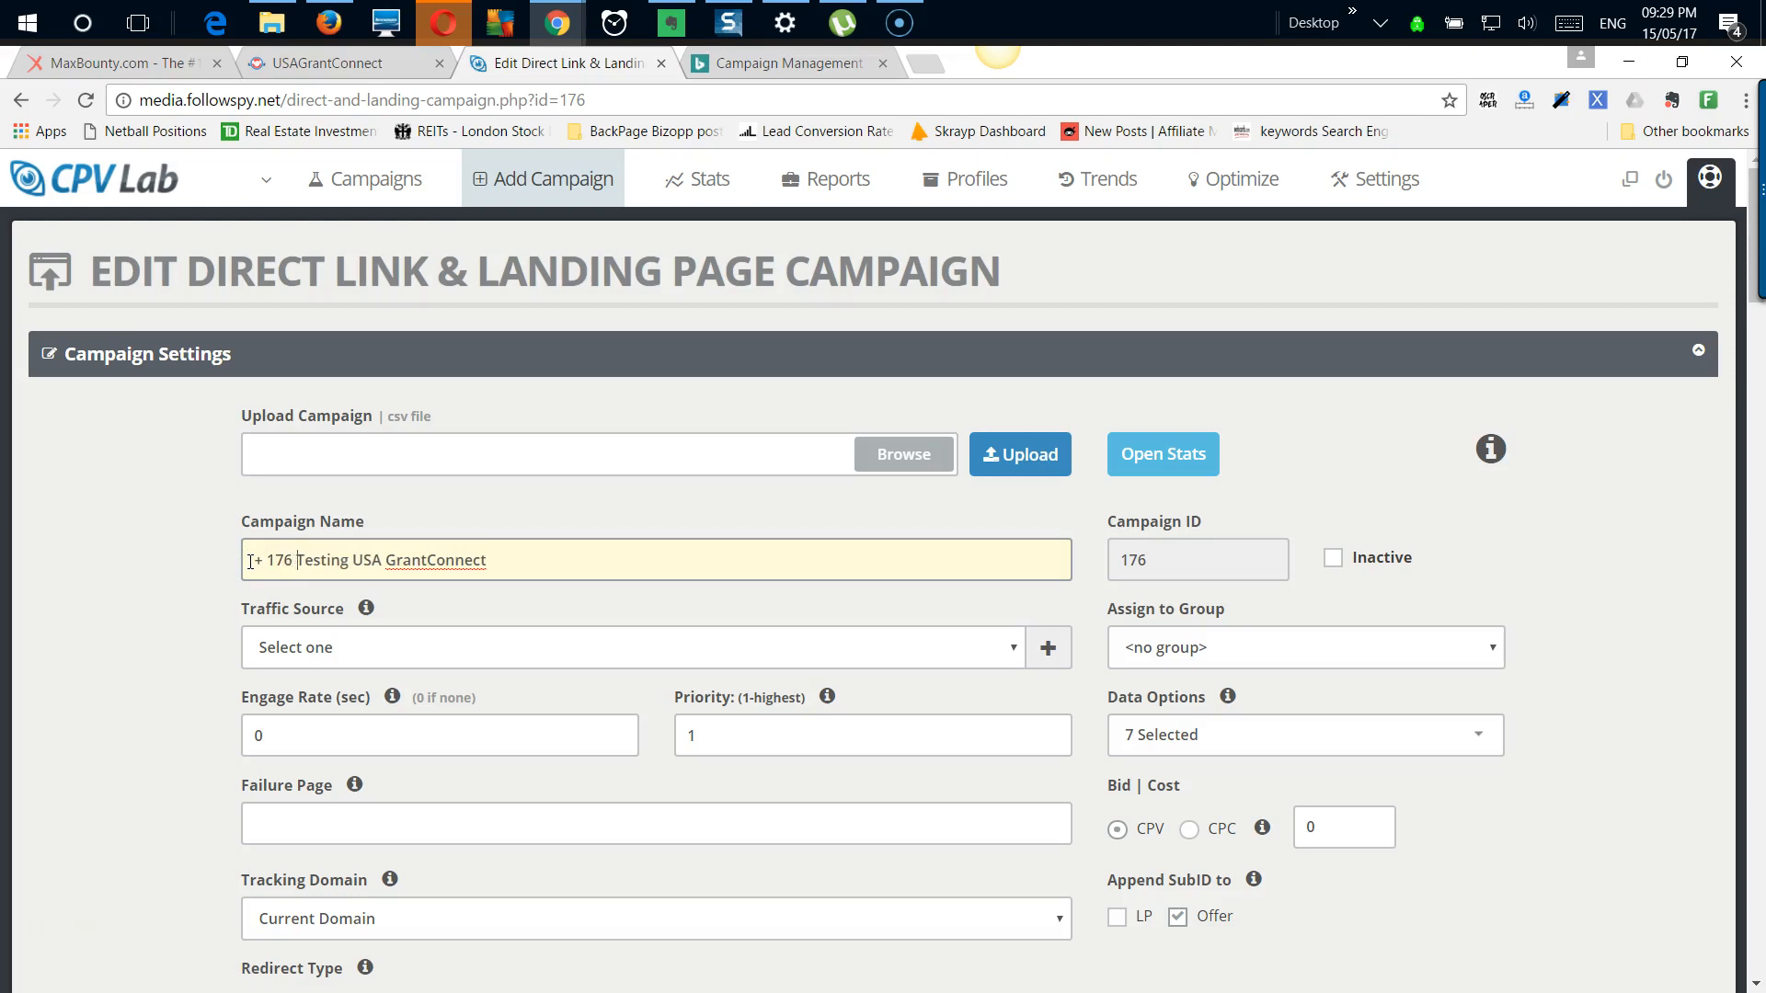
click(218, 585)
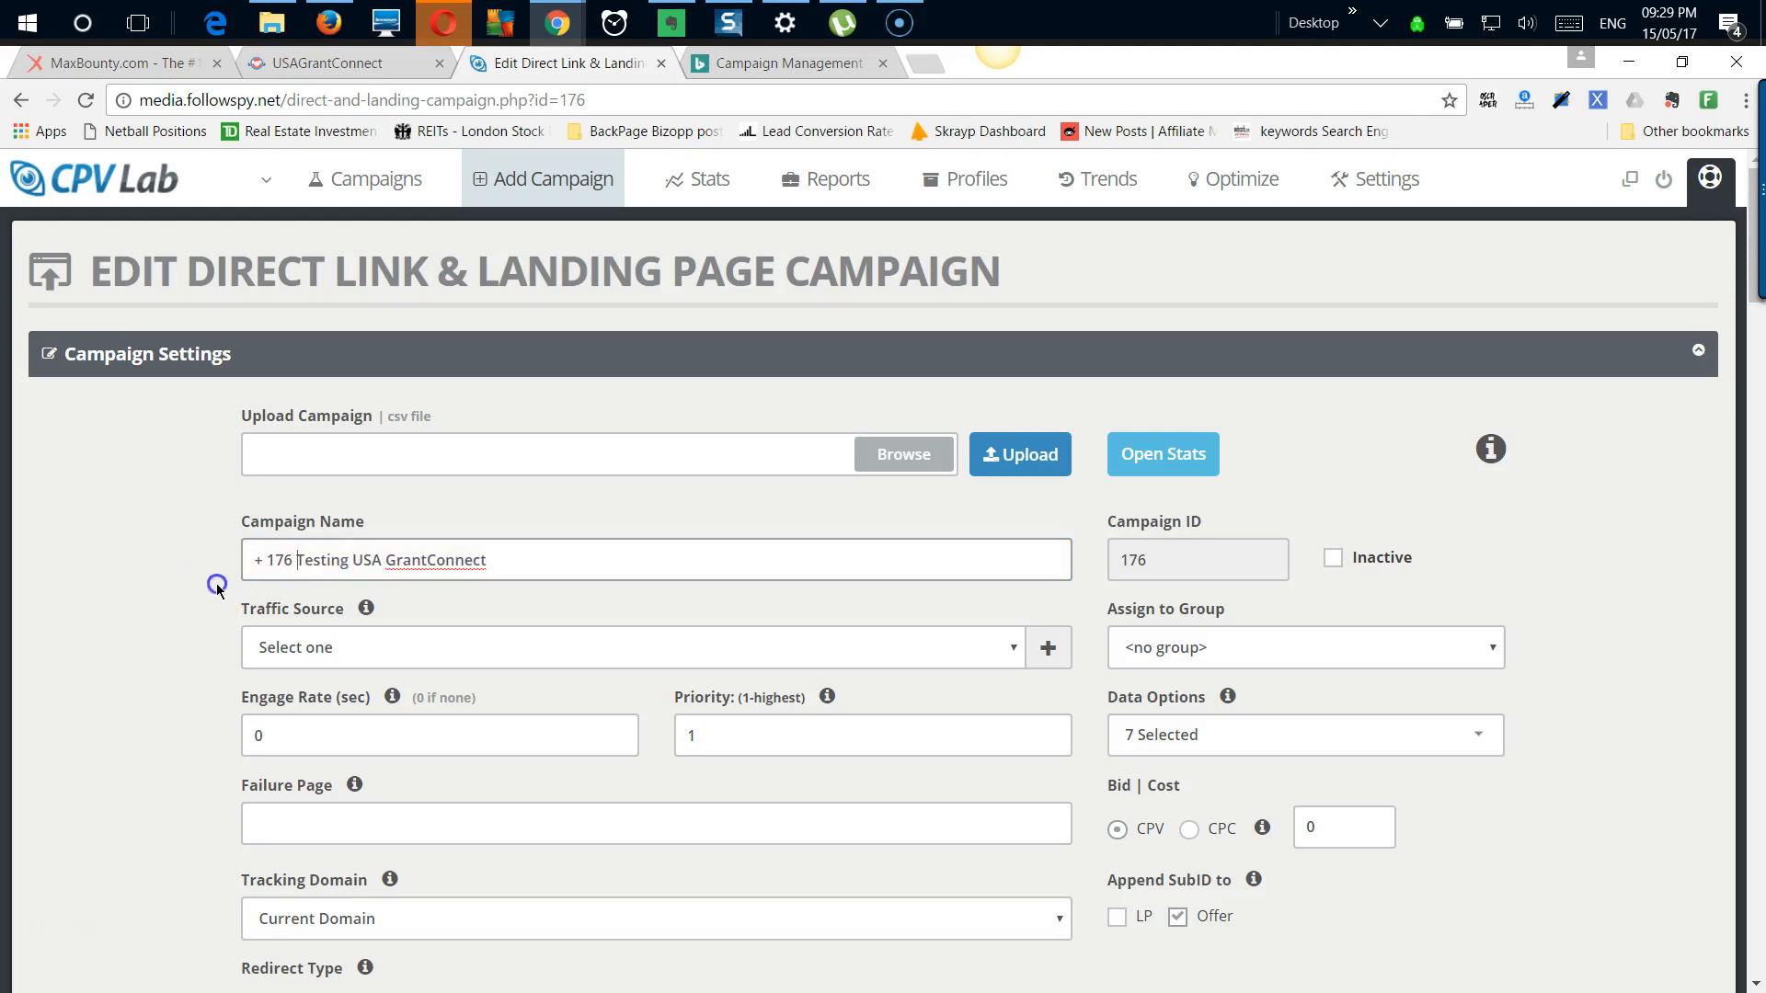
Step: Set the campaign's traffic source to Bing
click(558, 659)
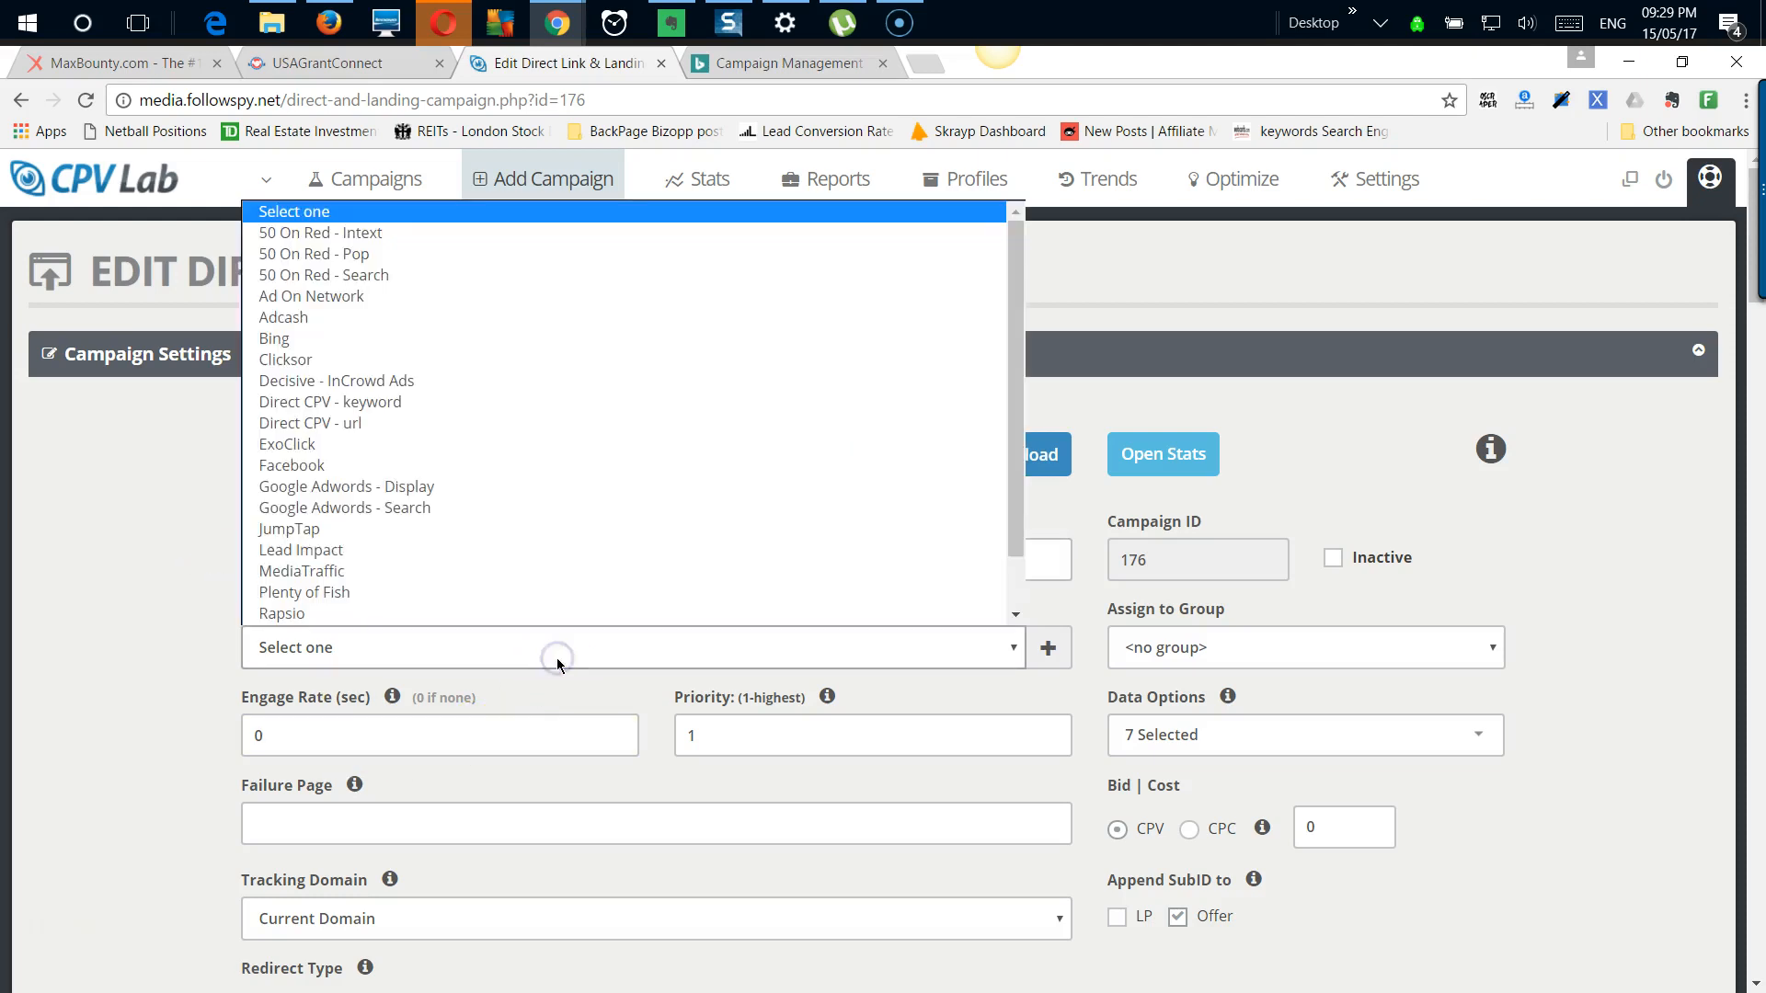
click(311, 339)
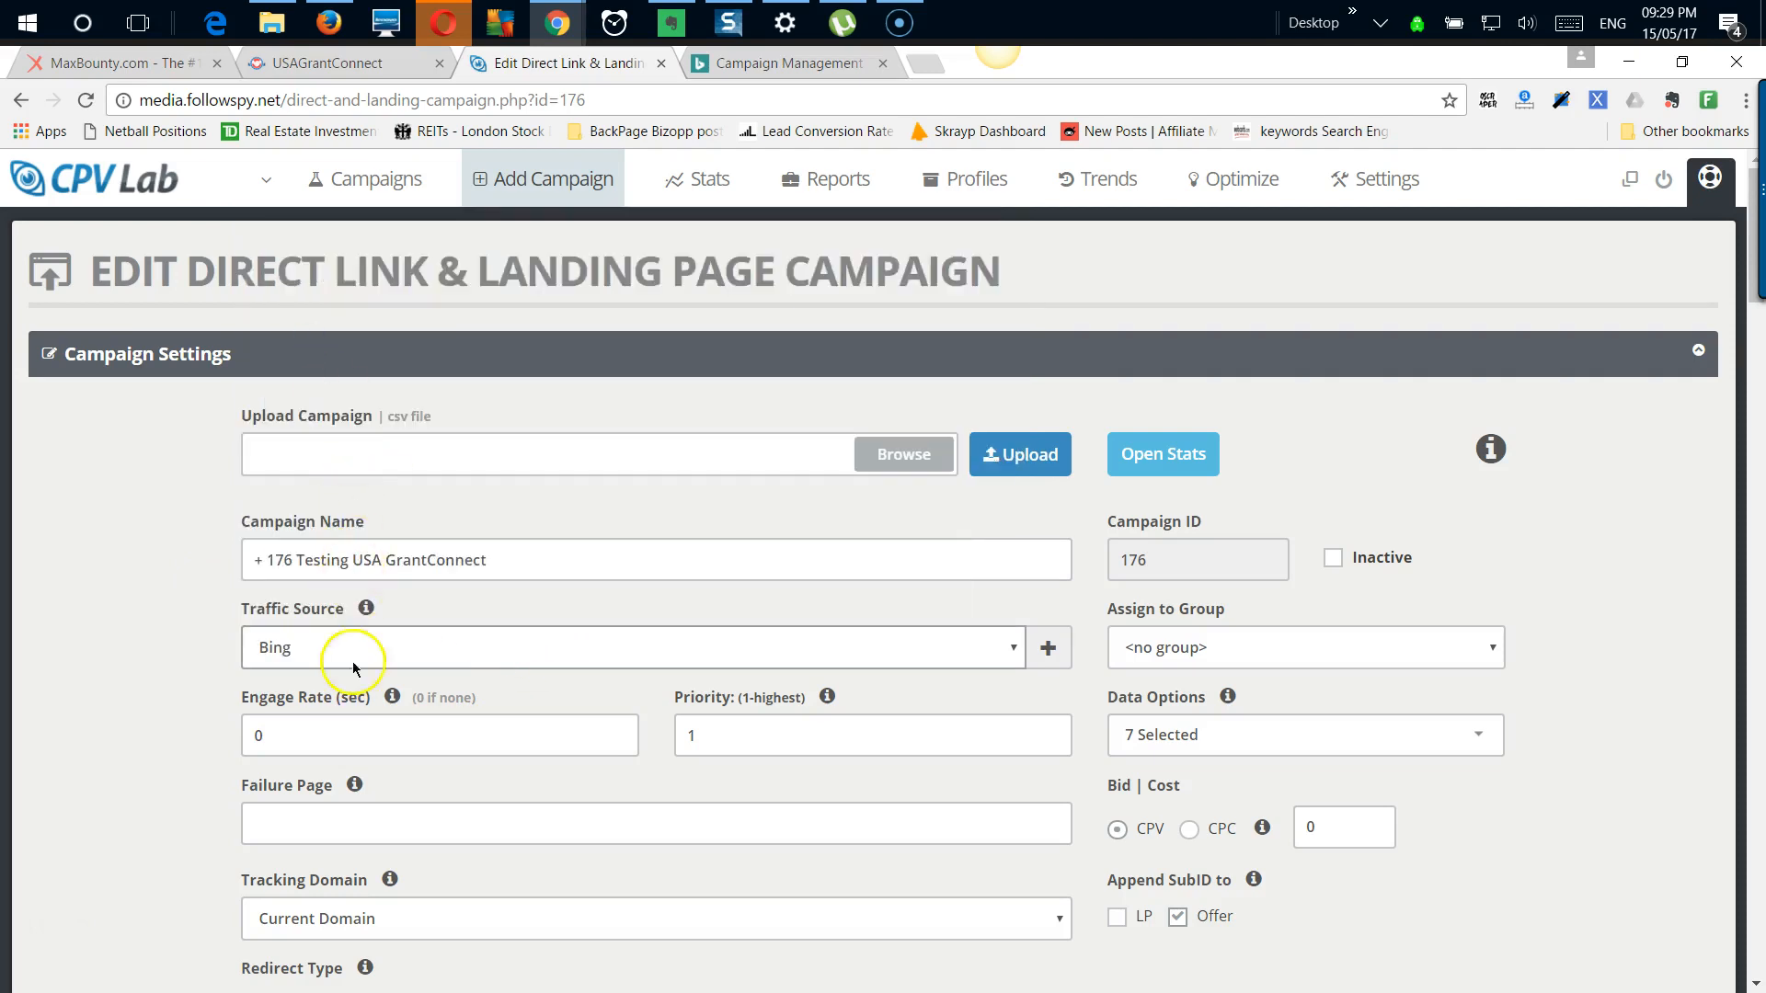
scroll(126, 730, down, 4)
scroll(382, 536, up, 3)
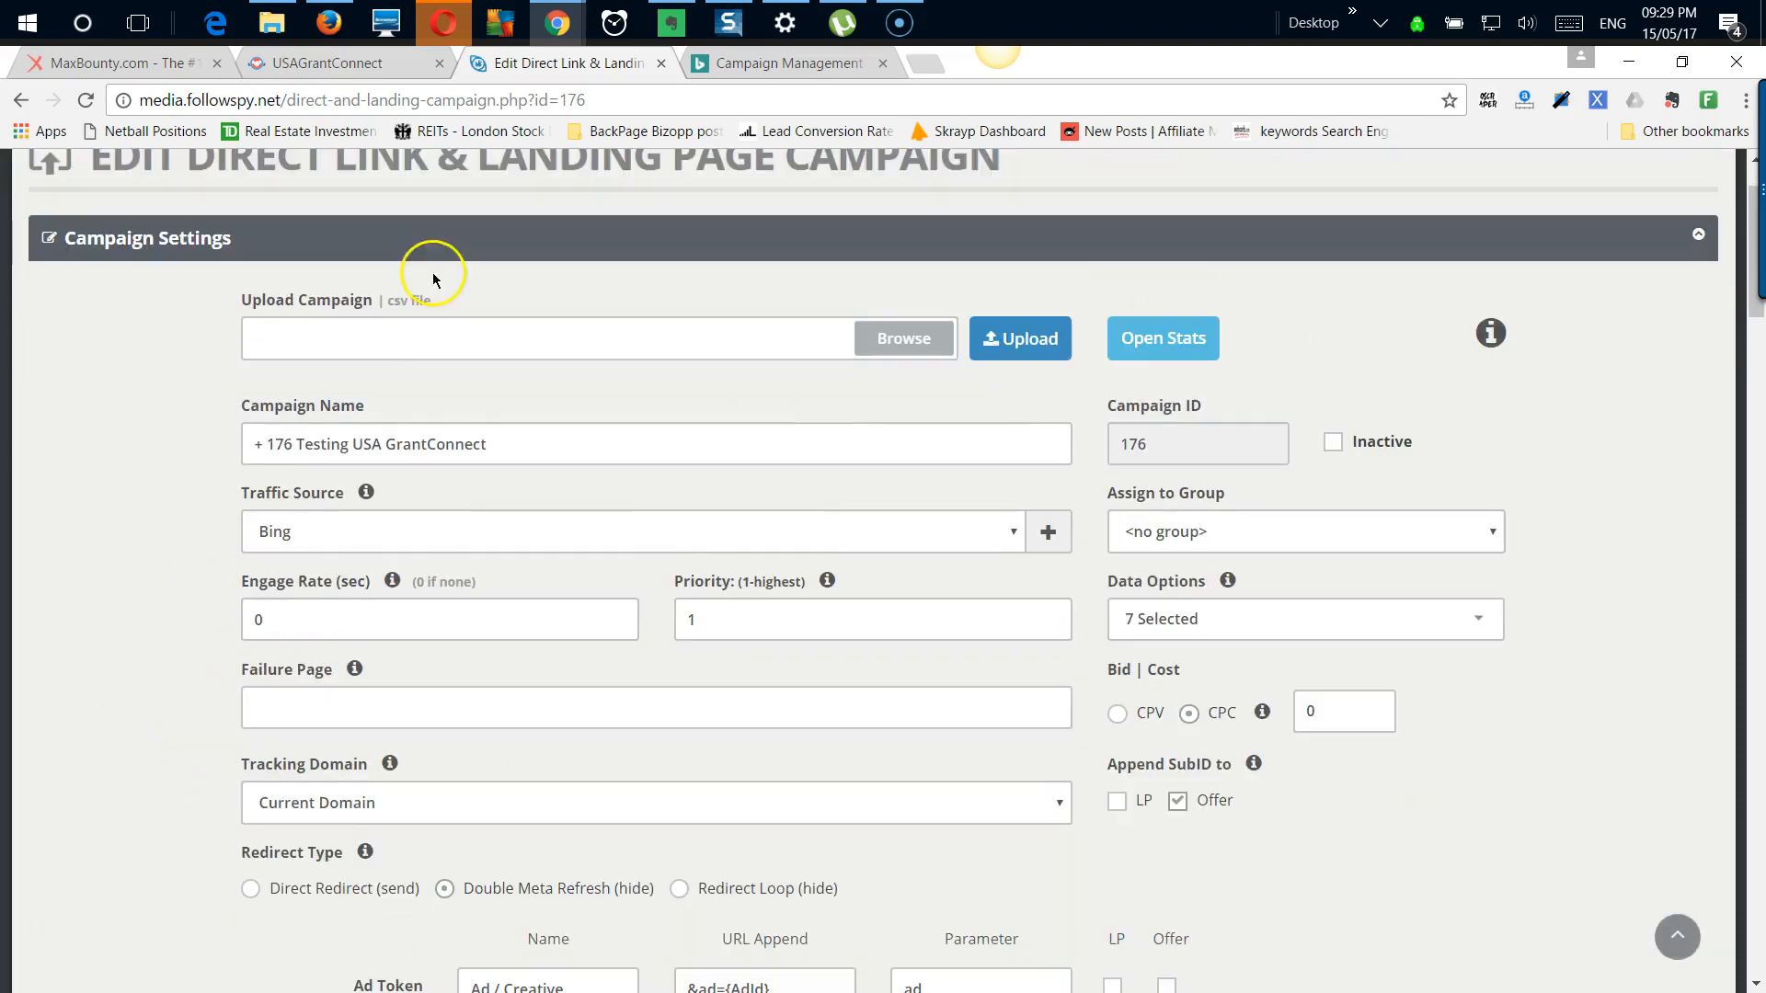
Step: Return to the MaxBounty offer and enter the sub-ID "rnfgg", used to group statistics for additional MaxBounty reporting
click(125, 63)
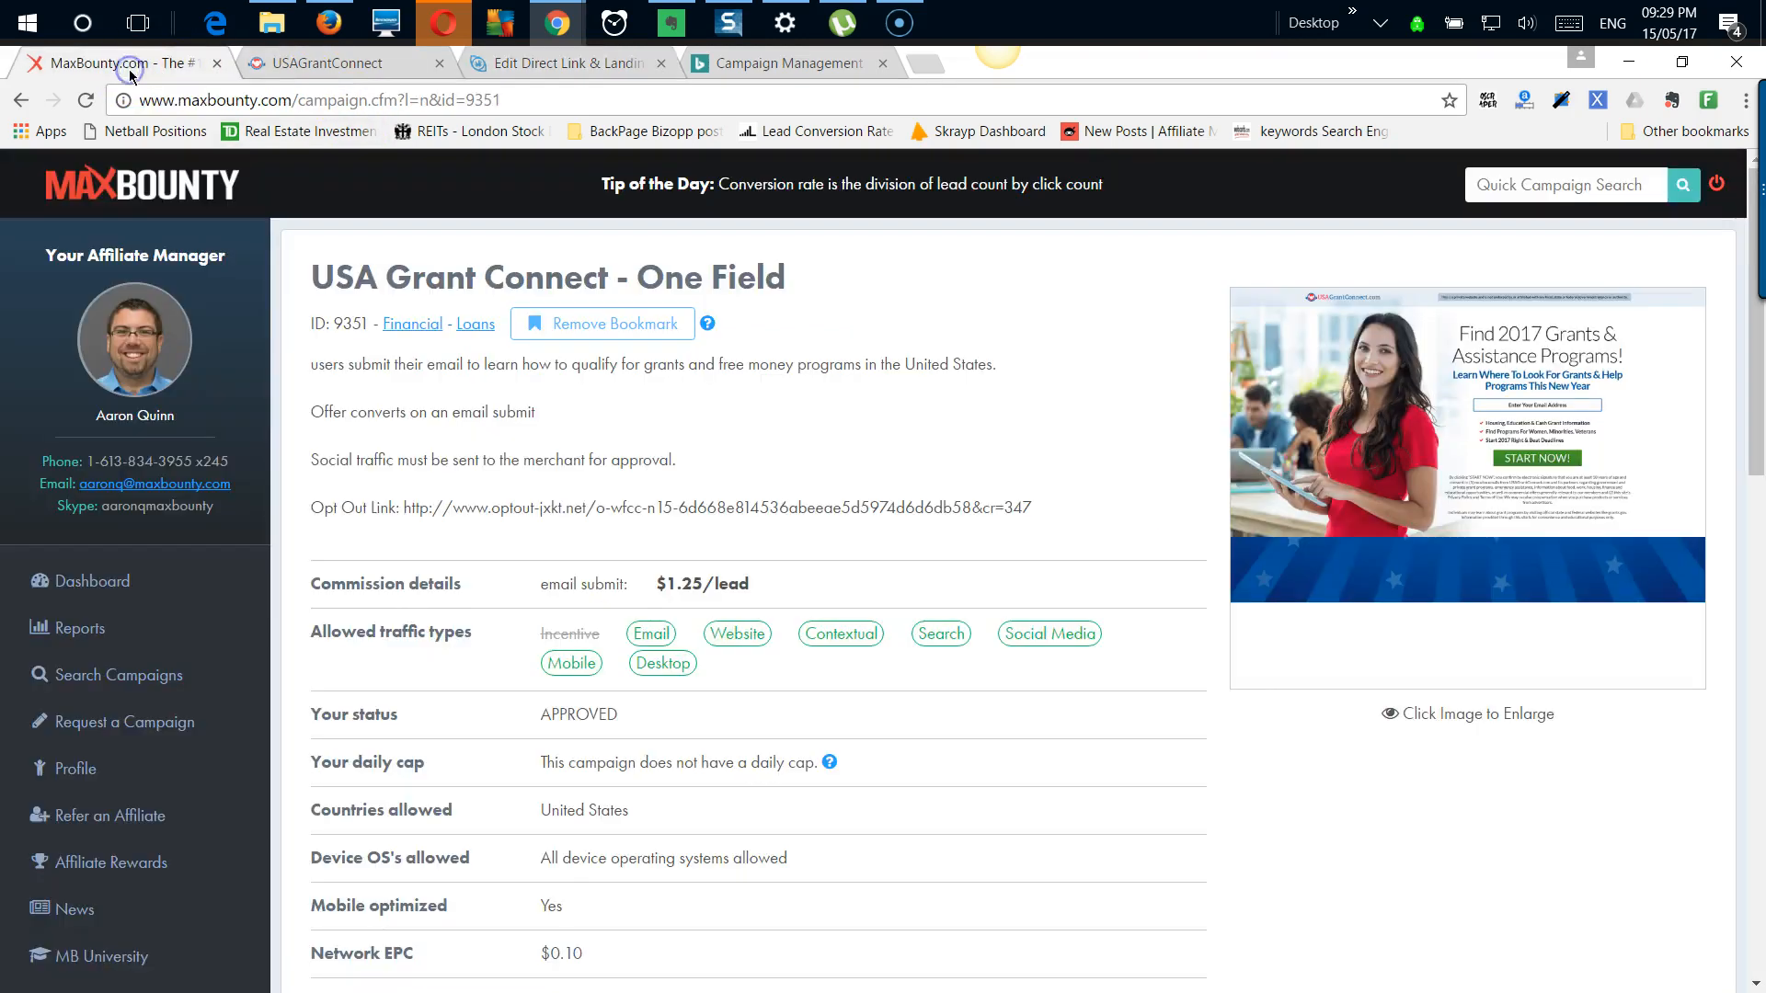
scroll(599, 929, down, 7)
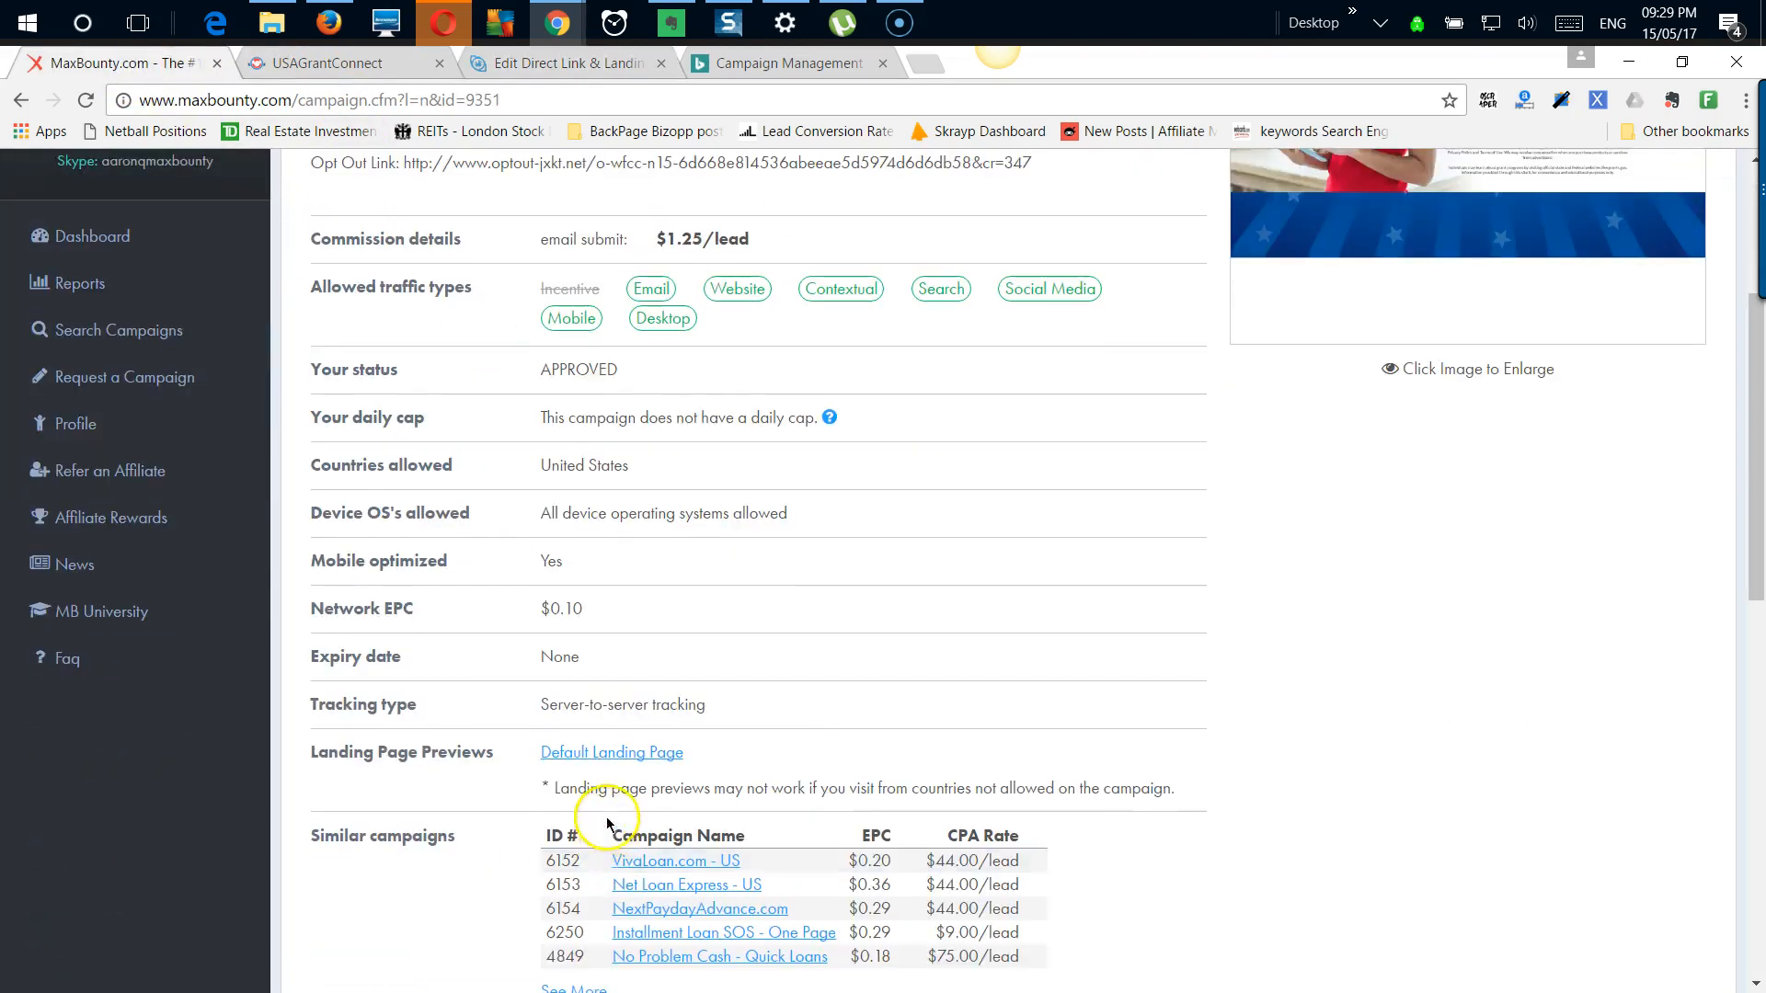
scroll(604, 800, down, 3)
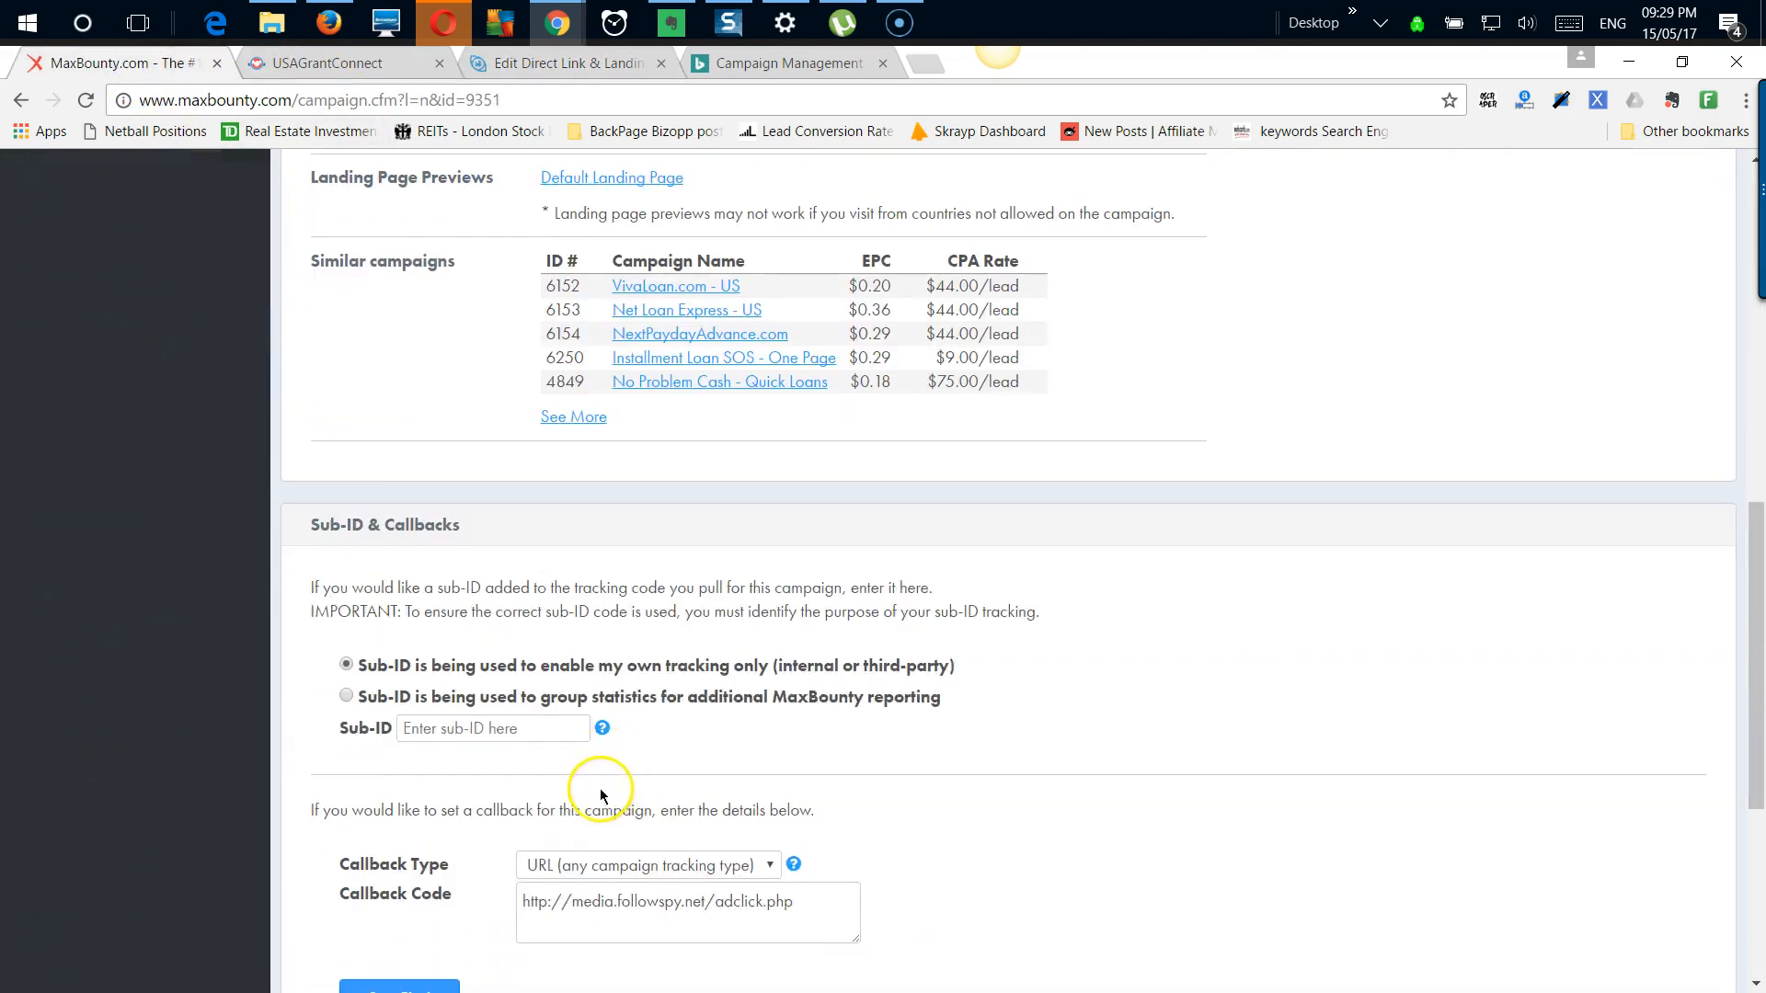
click(346, 697)
click(459, 728)
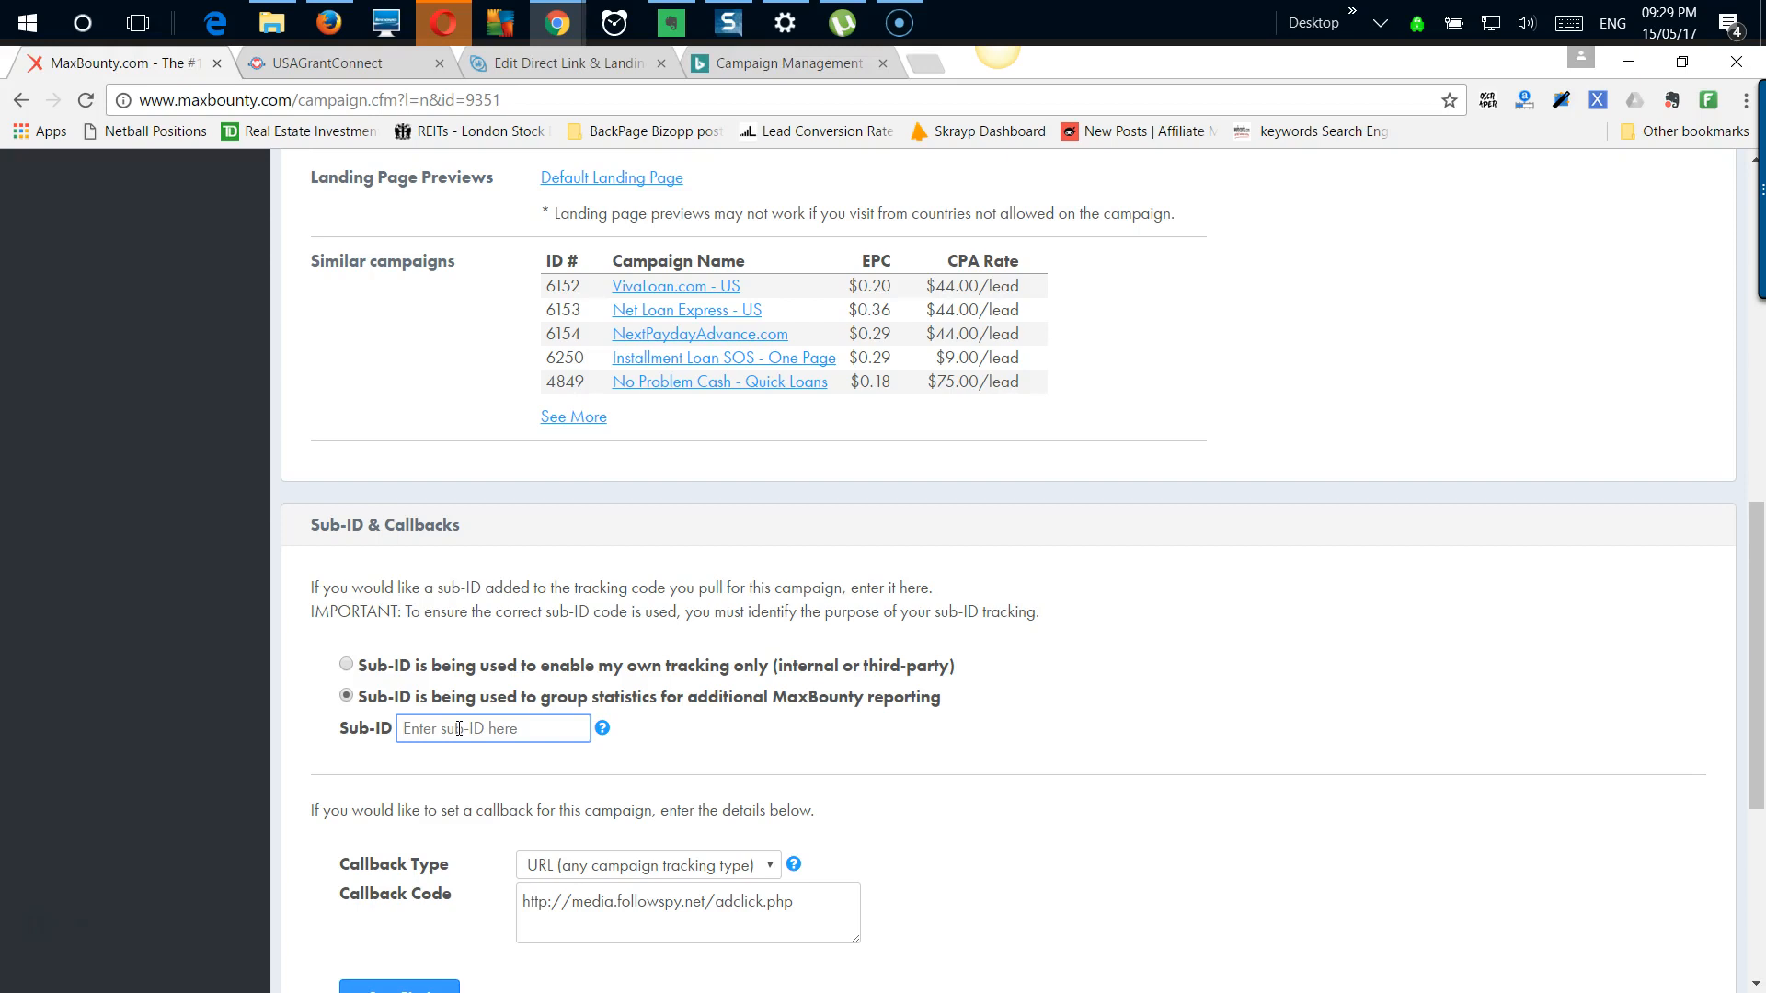
text(rnfgg)
Step: Choose Search as the offer's creative type and check its tracking code, closing the code window again
scroll(459, 729, down, 4)
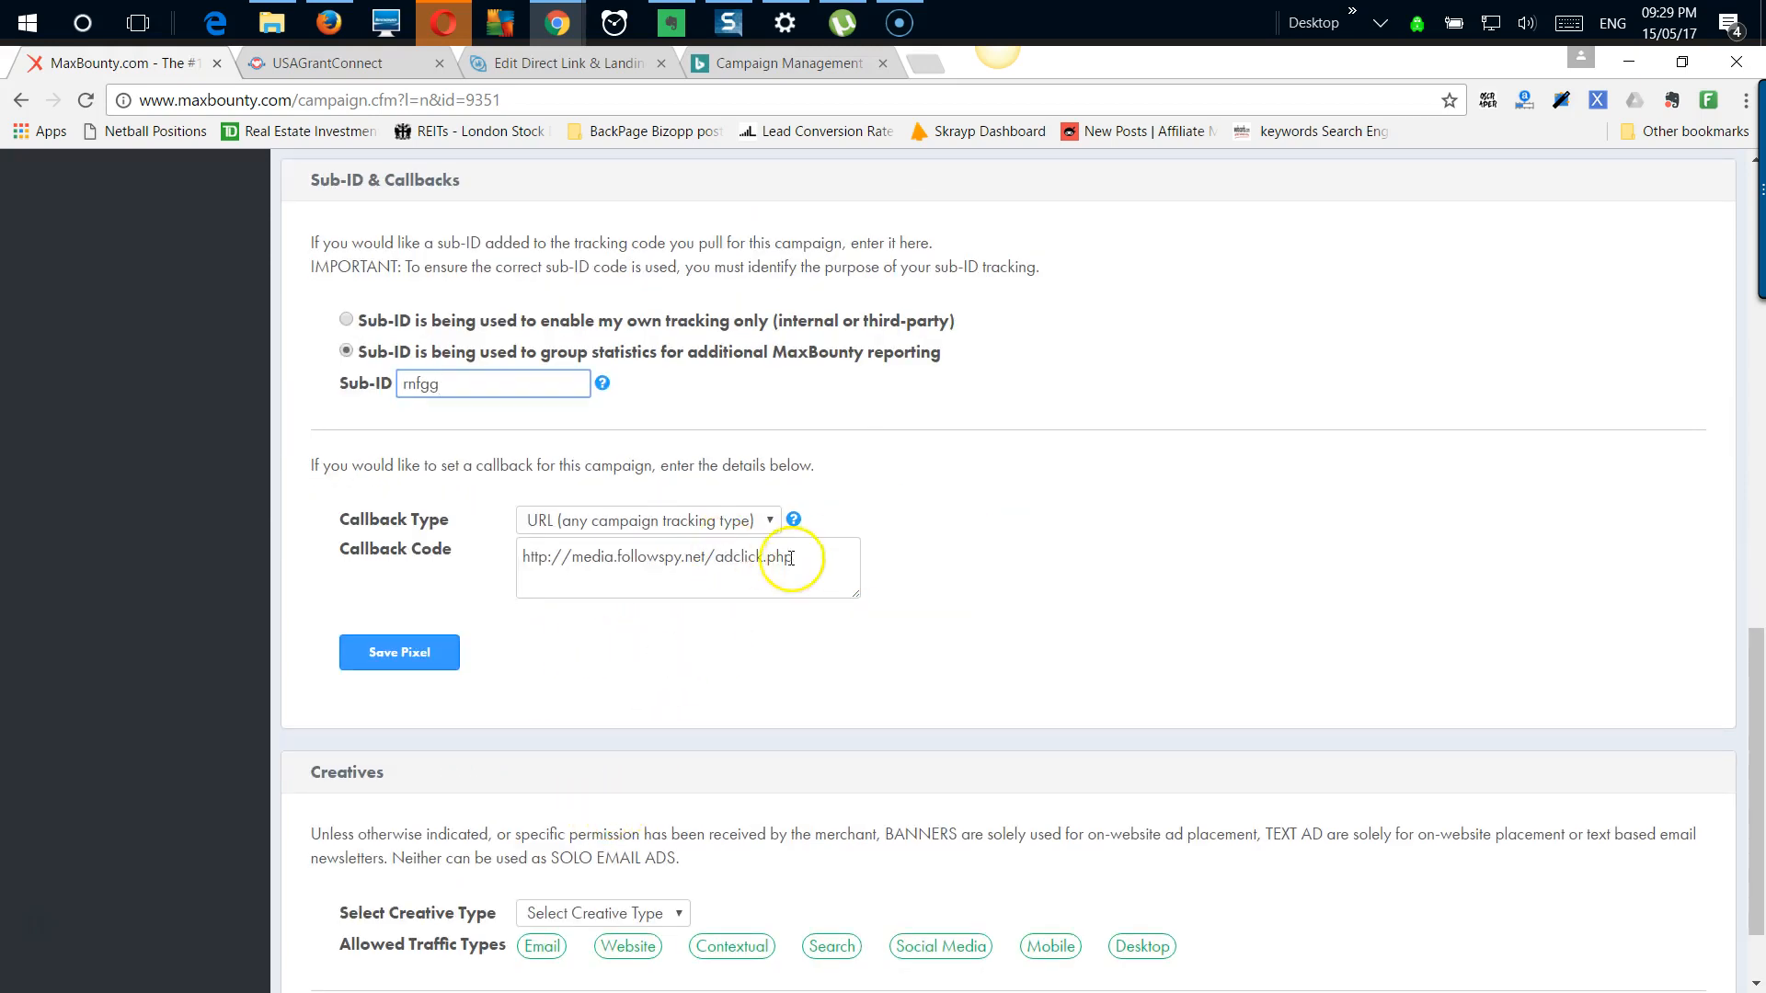
scroll(478, 515, down, 1)
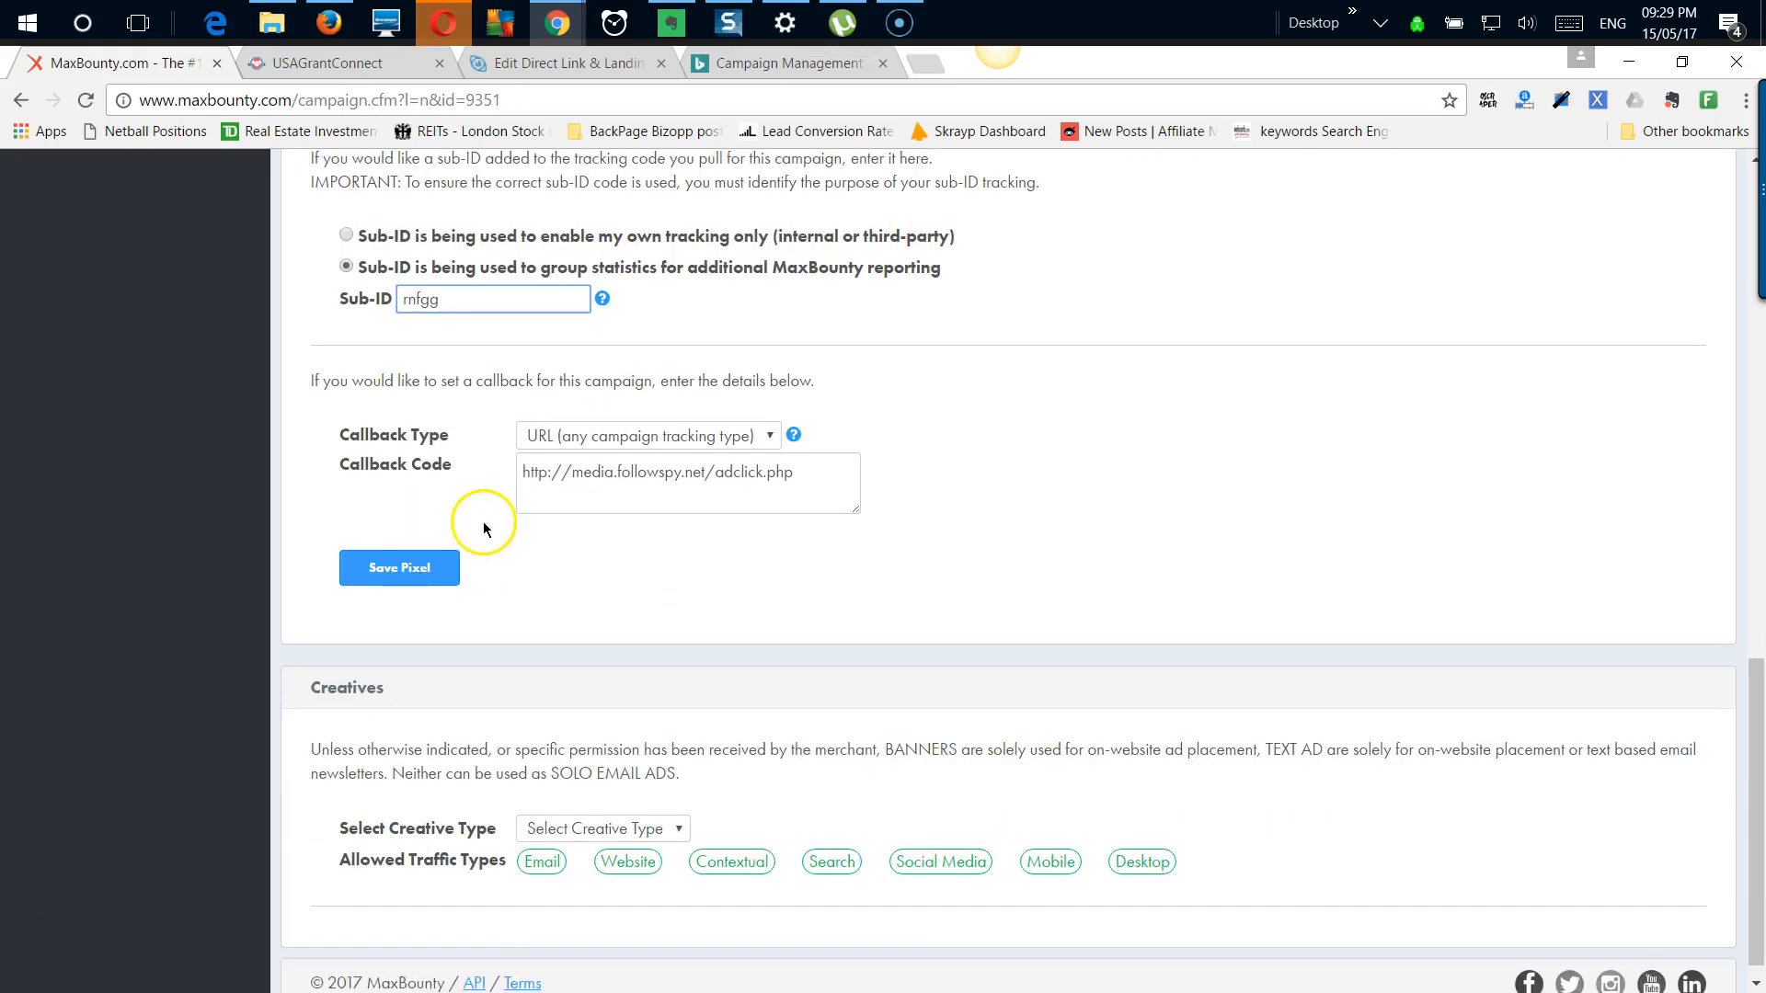
scroll(485, 529, down, 1)
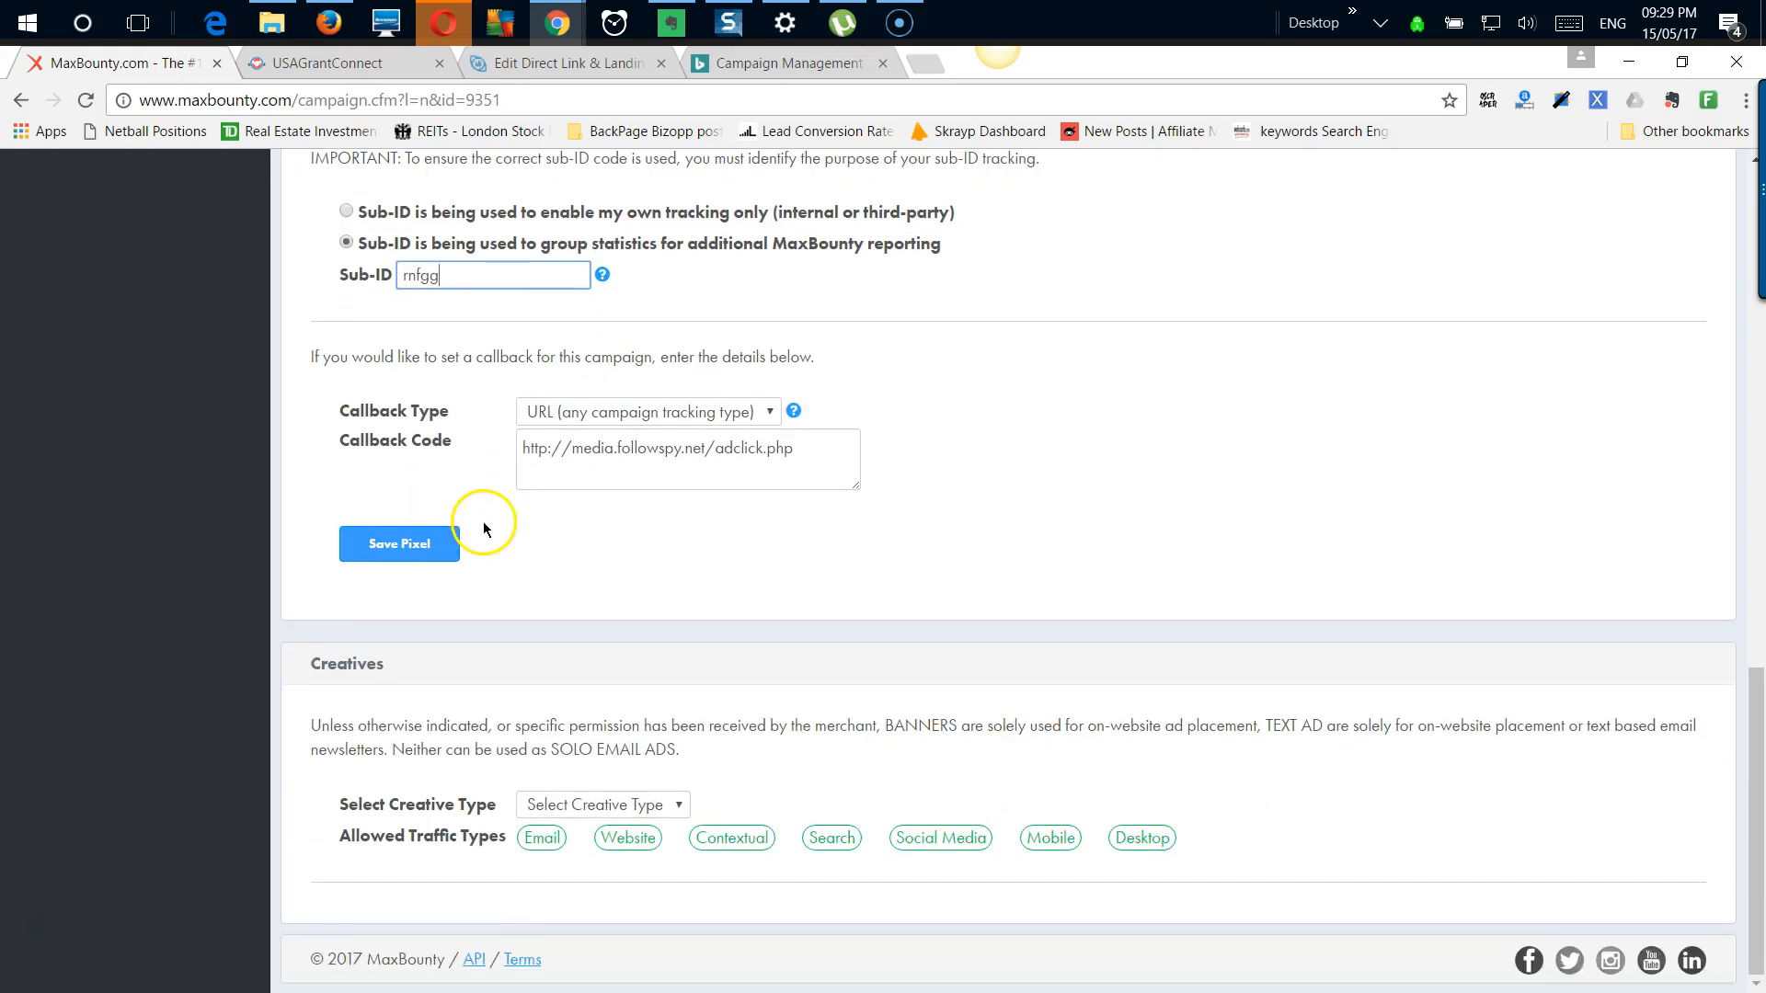
click(670, 805)
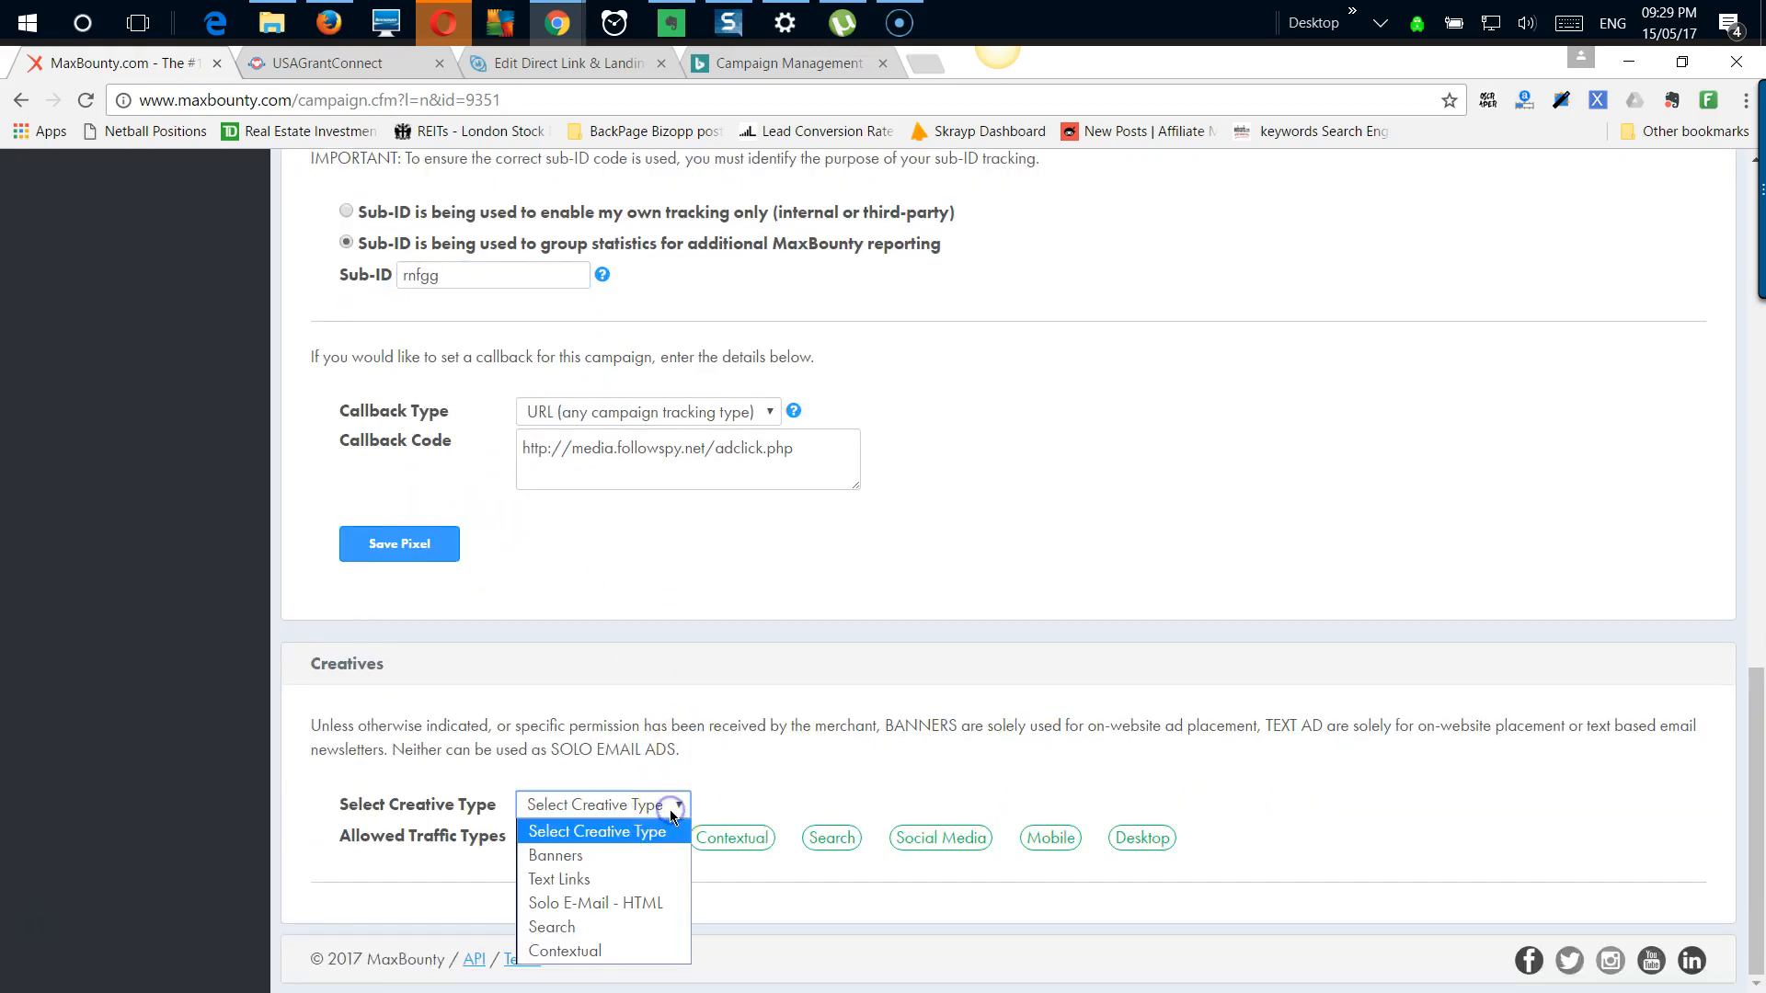
click(590, 929)
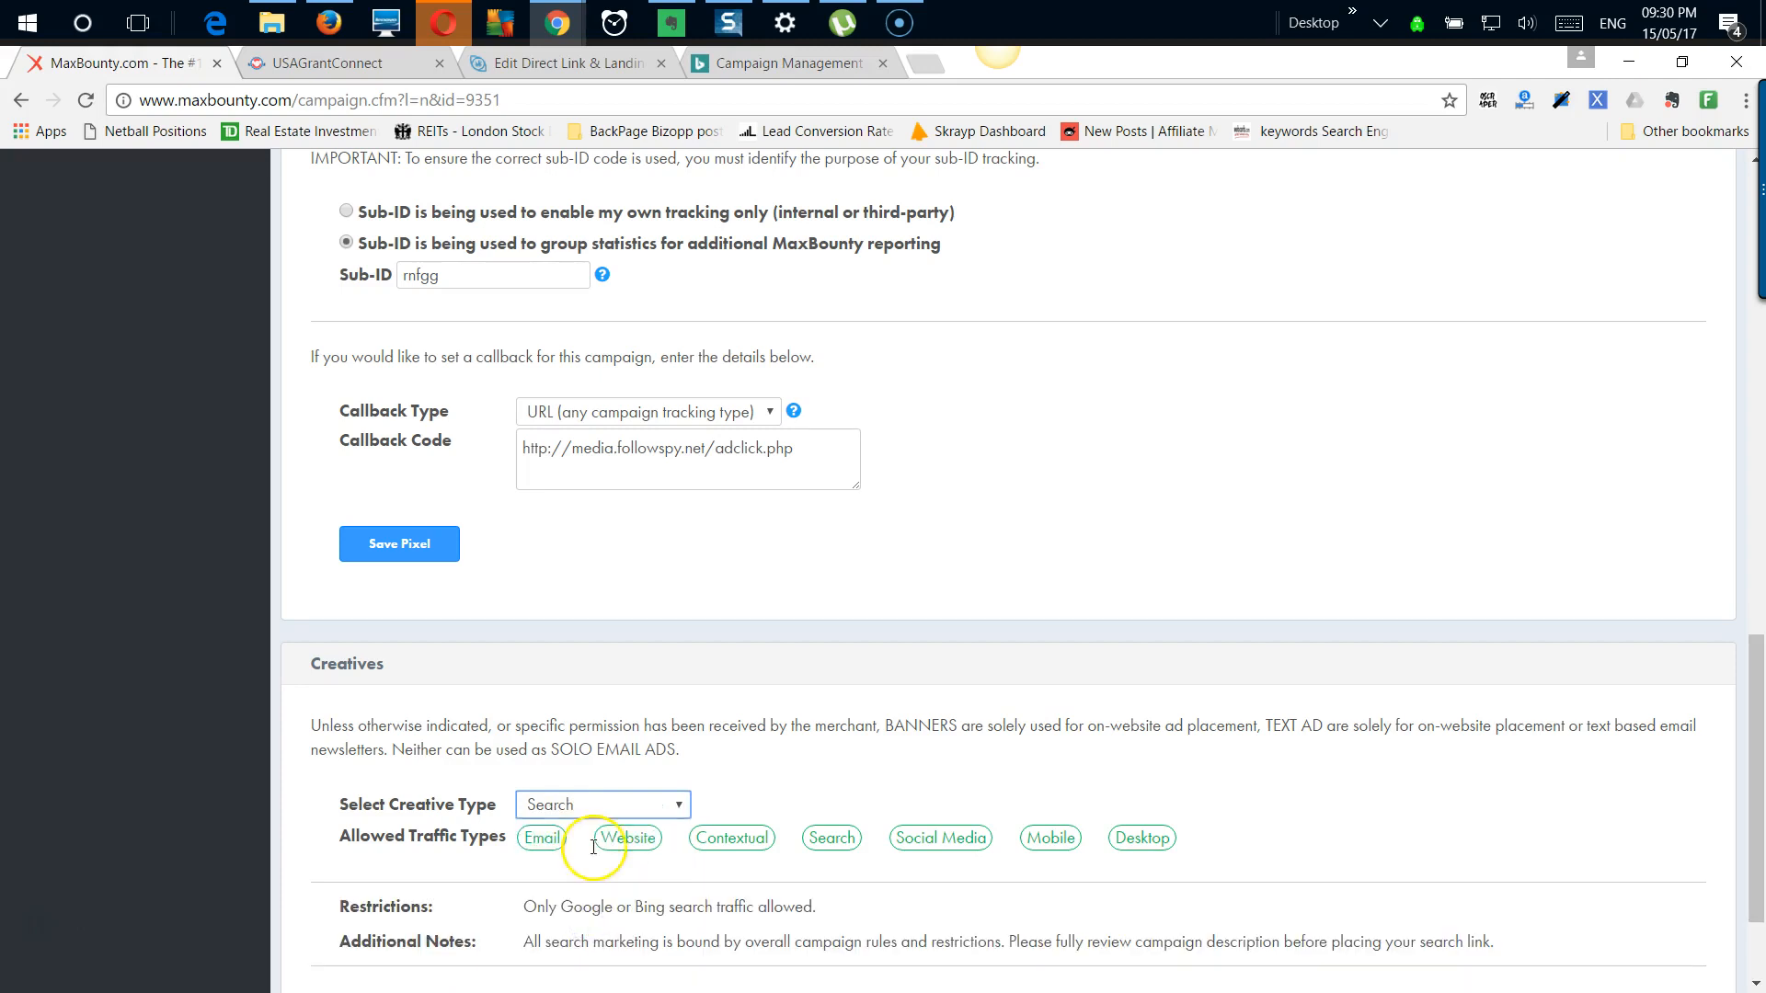
scroll(594, 846, down, 2)
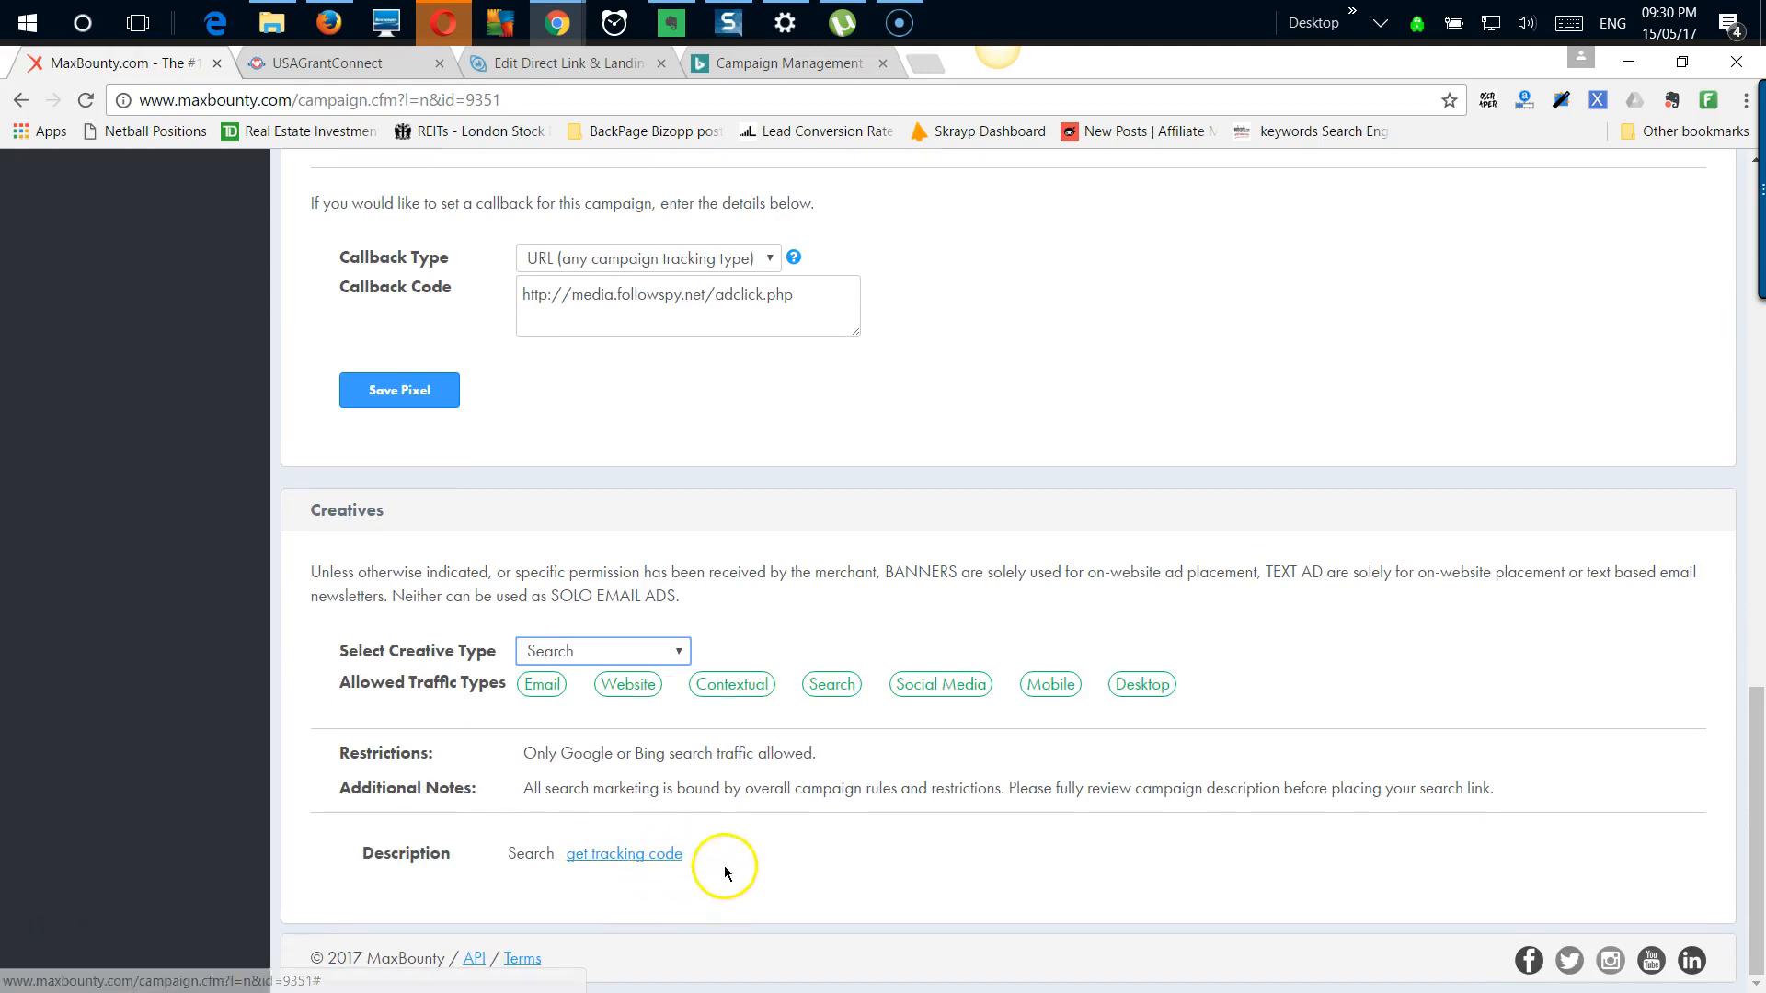
click(645, 858)
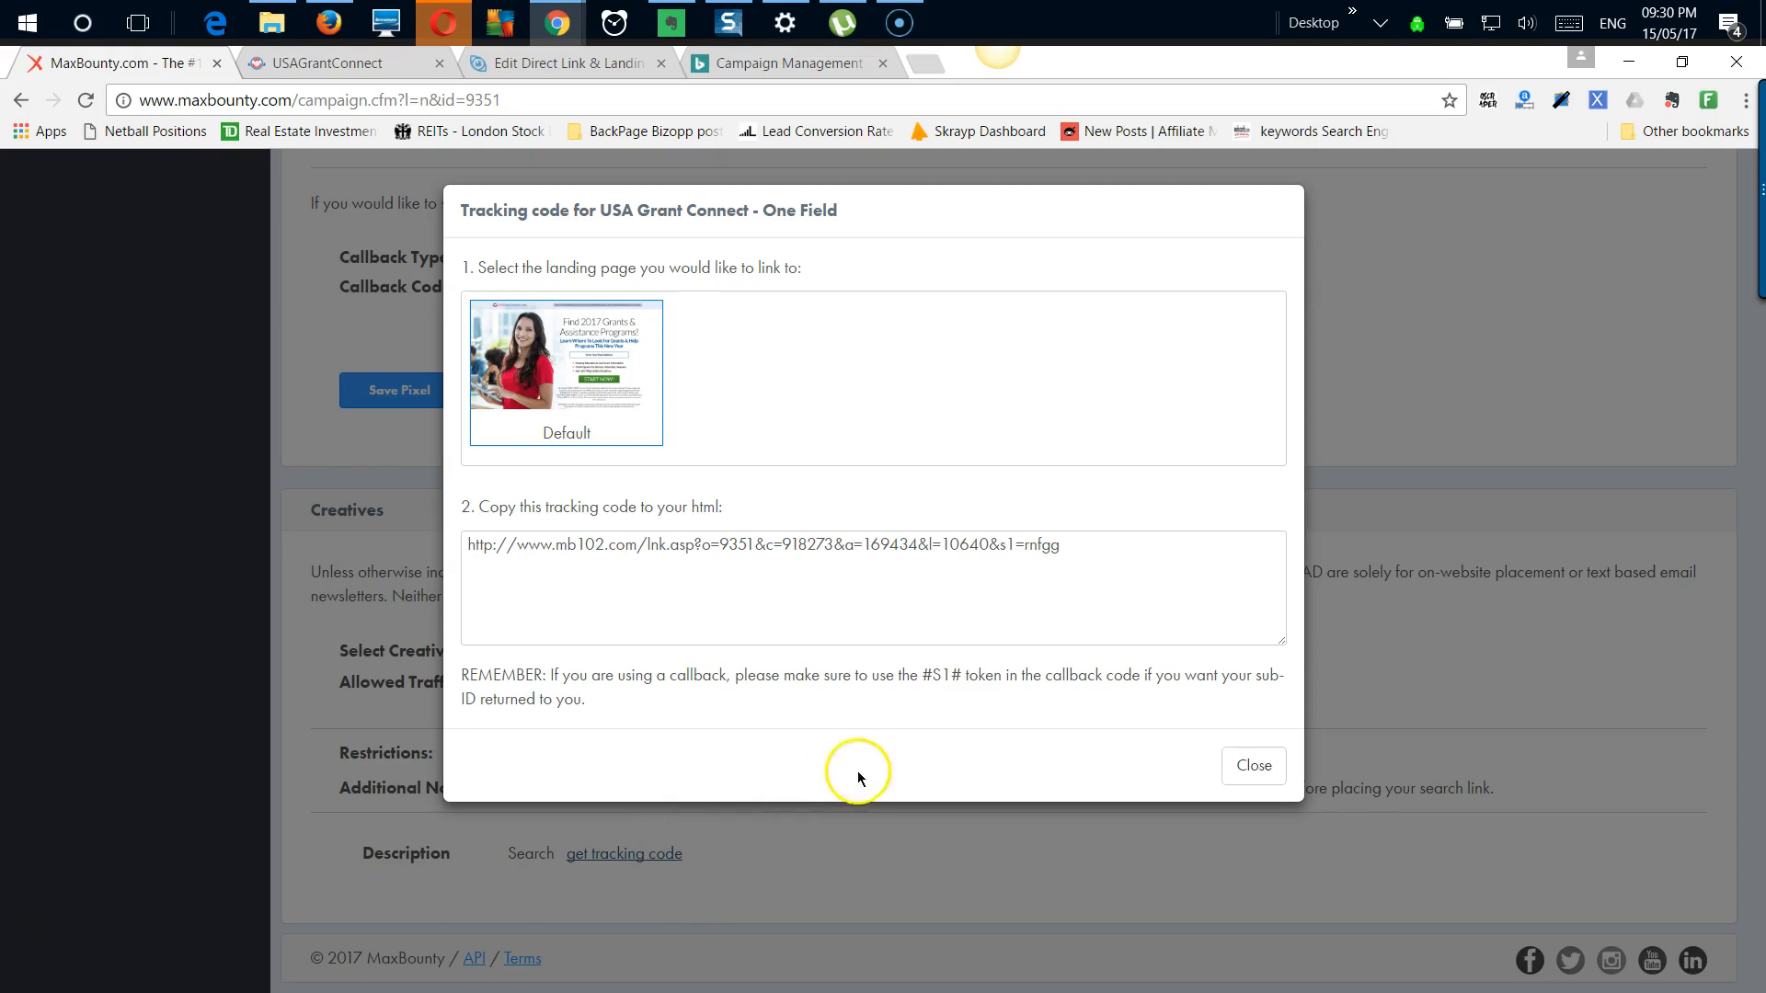
click(1251, 769)
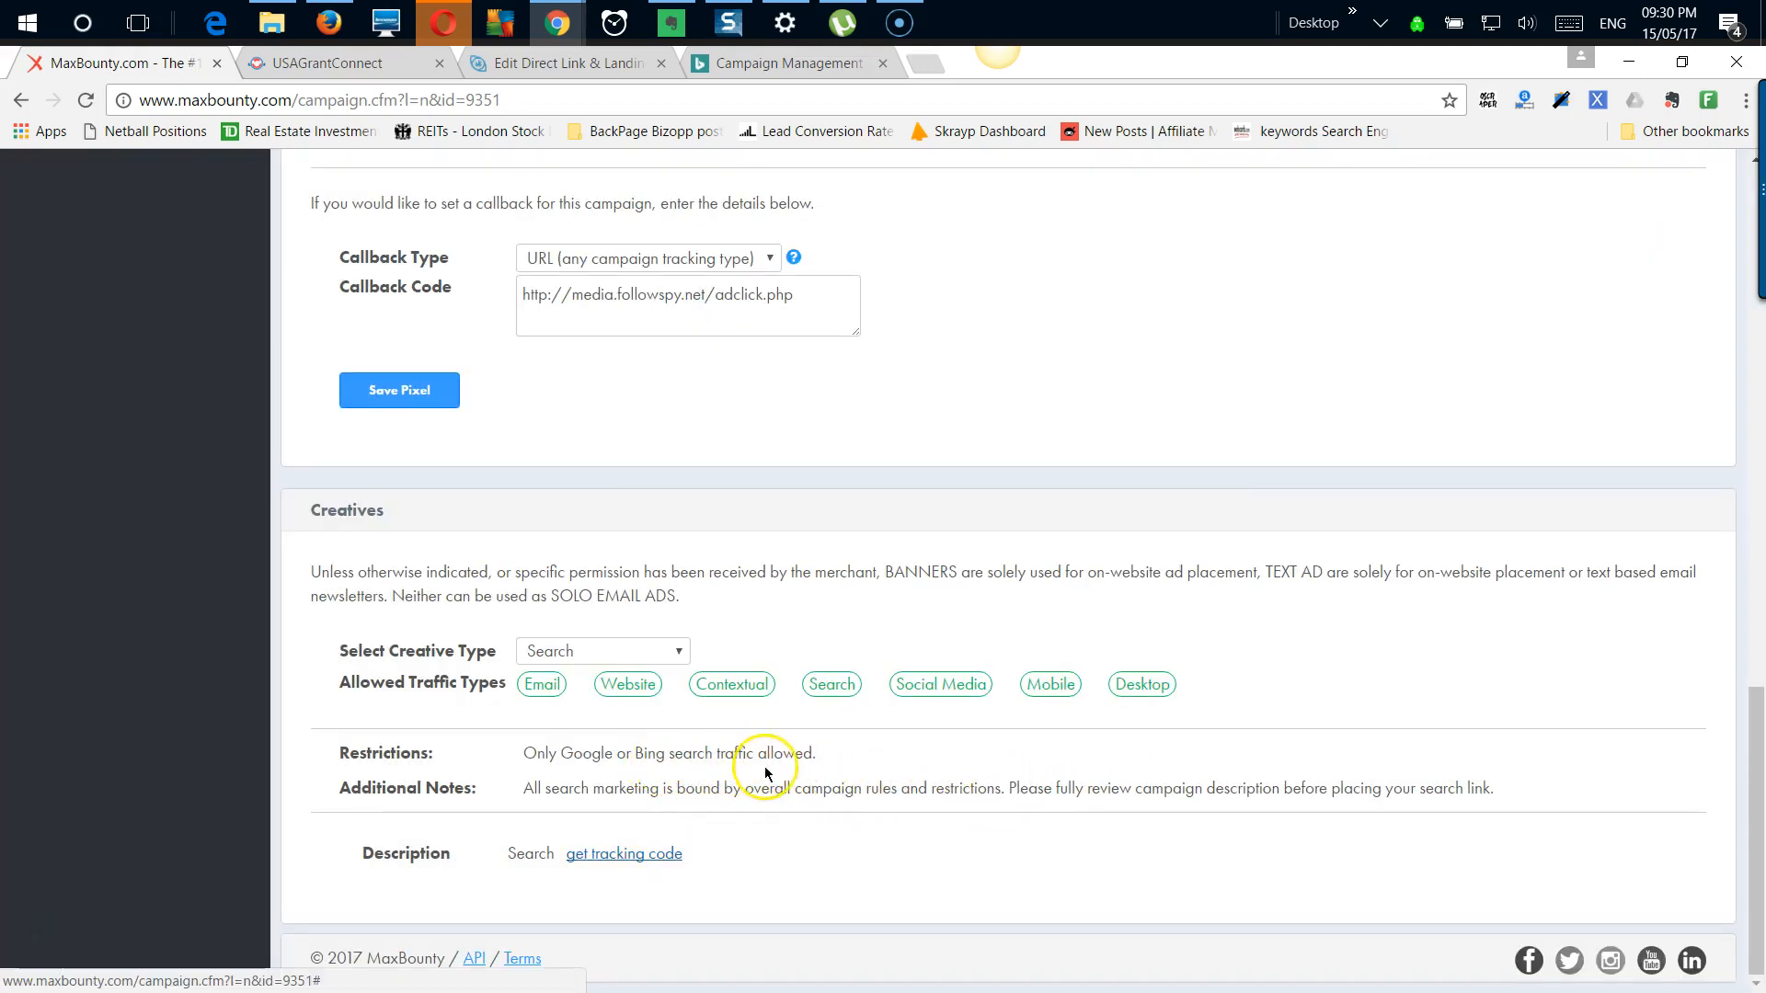
Step: Highlight the Search creative's additional notes and reopen its tracking code
drag(817, 753, 985, 839)
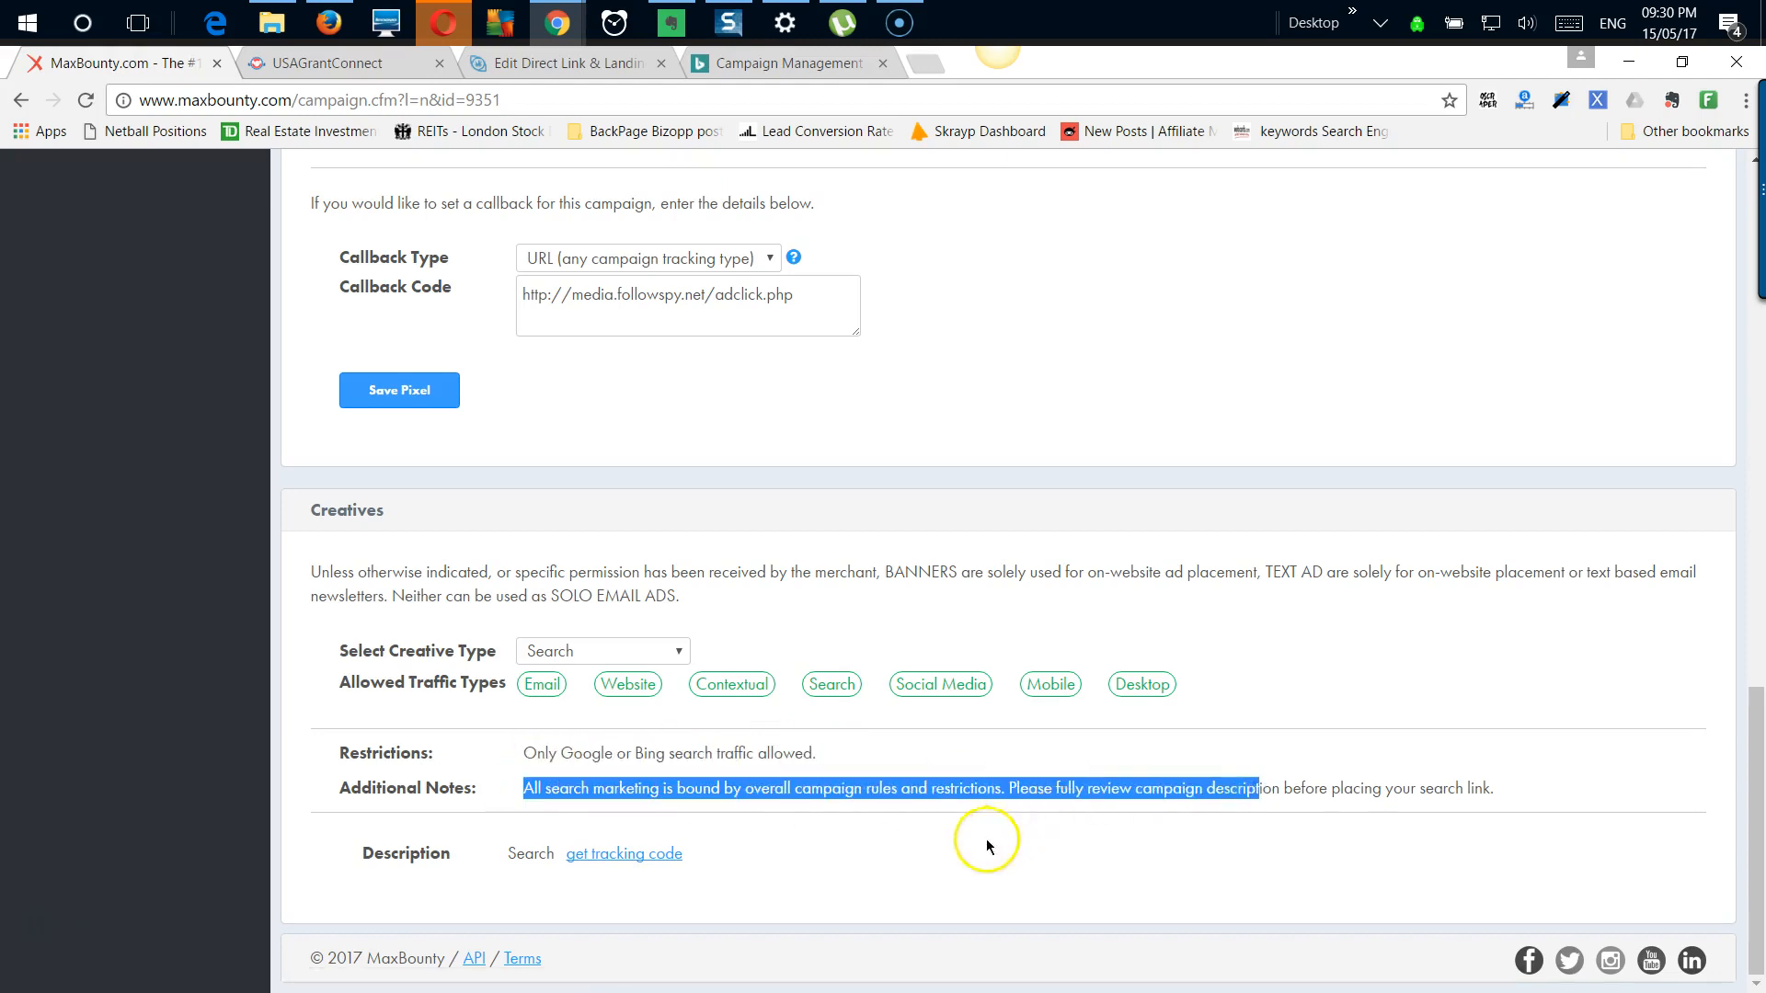
click(782, 860)
click(609, 865)
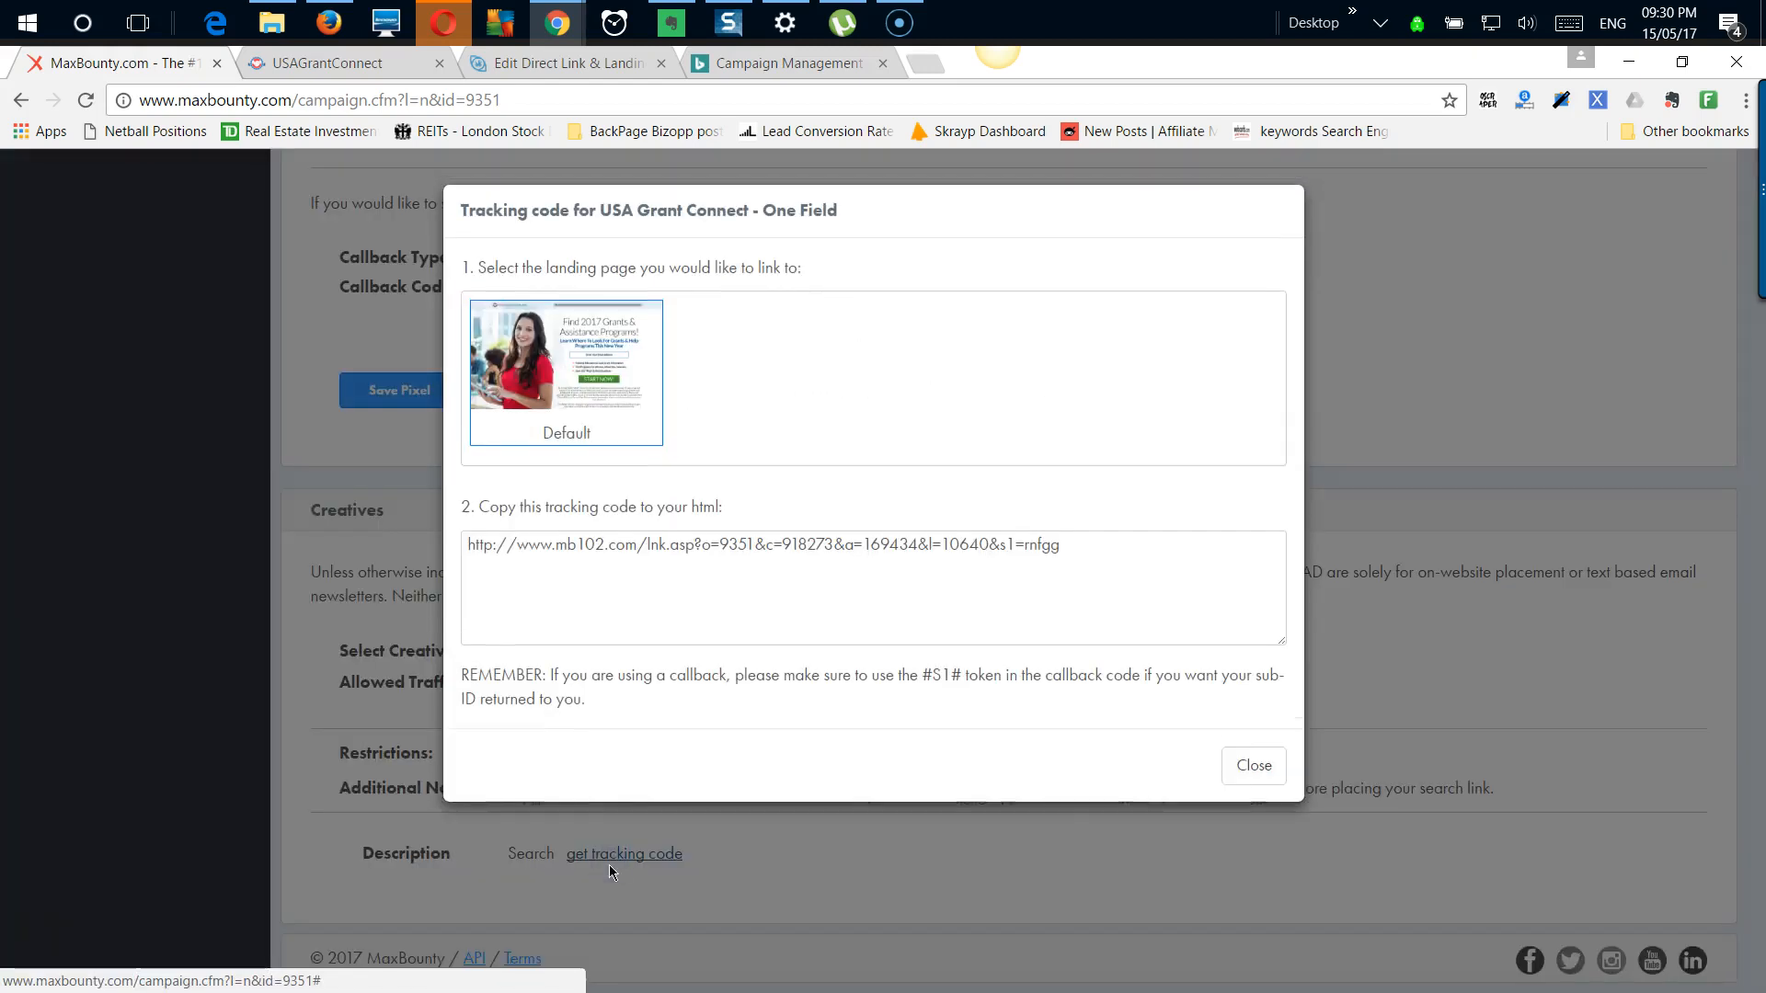
Step: Copy the offer's tracking link up to "s1=", without the sub-ID value, and paste it as the tracking campaign's failure page
drag(1029, 550, 441, 552)
key(ctrl+c)
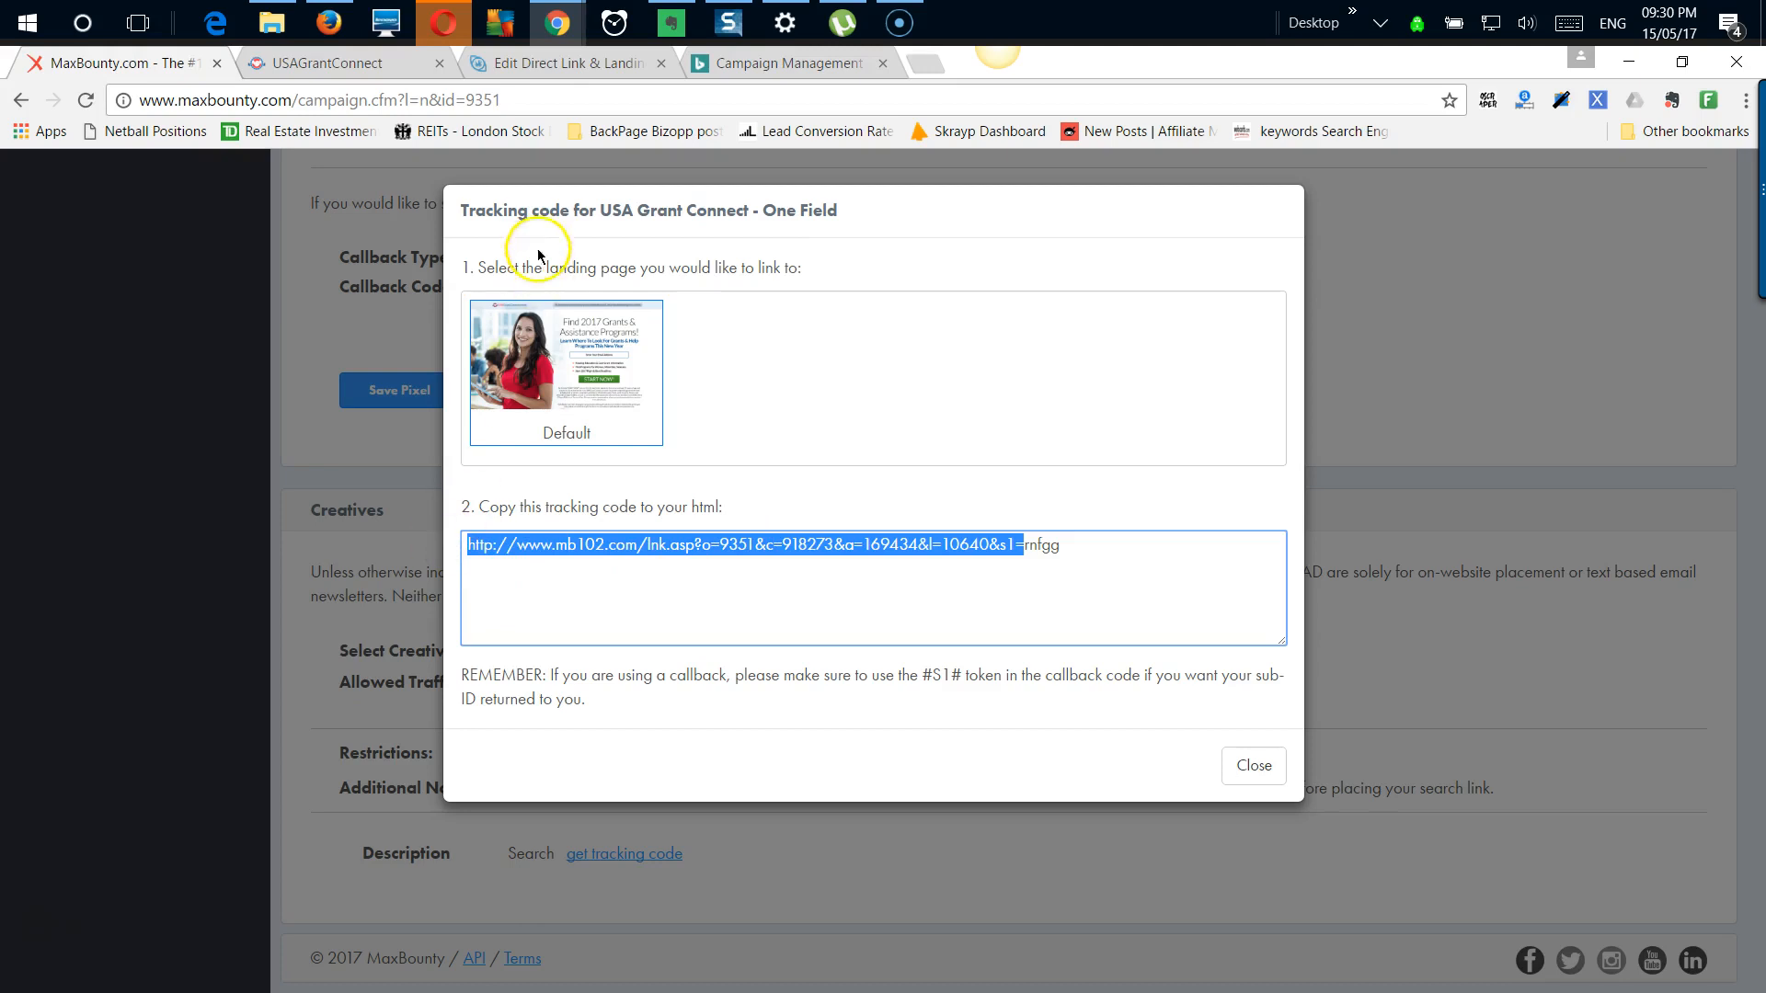
click(535, 64)
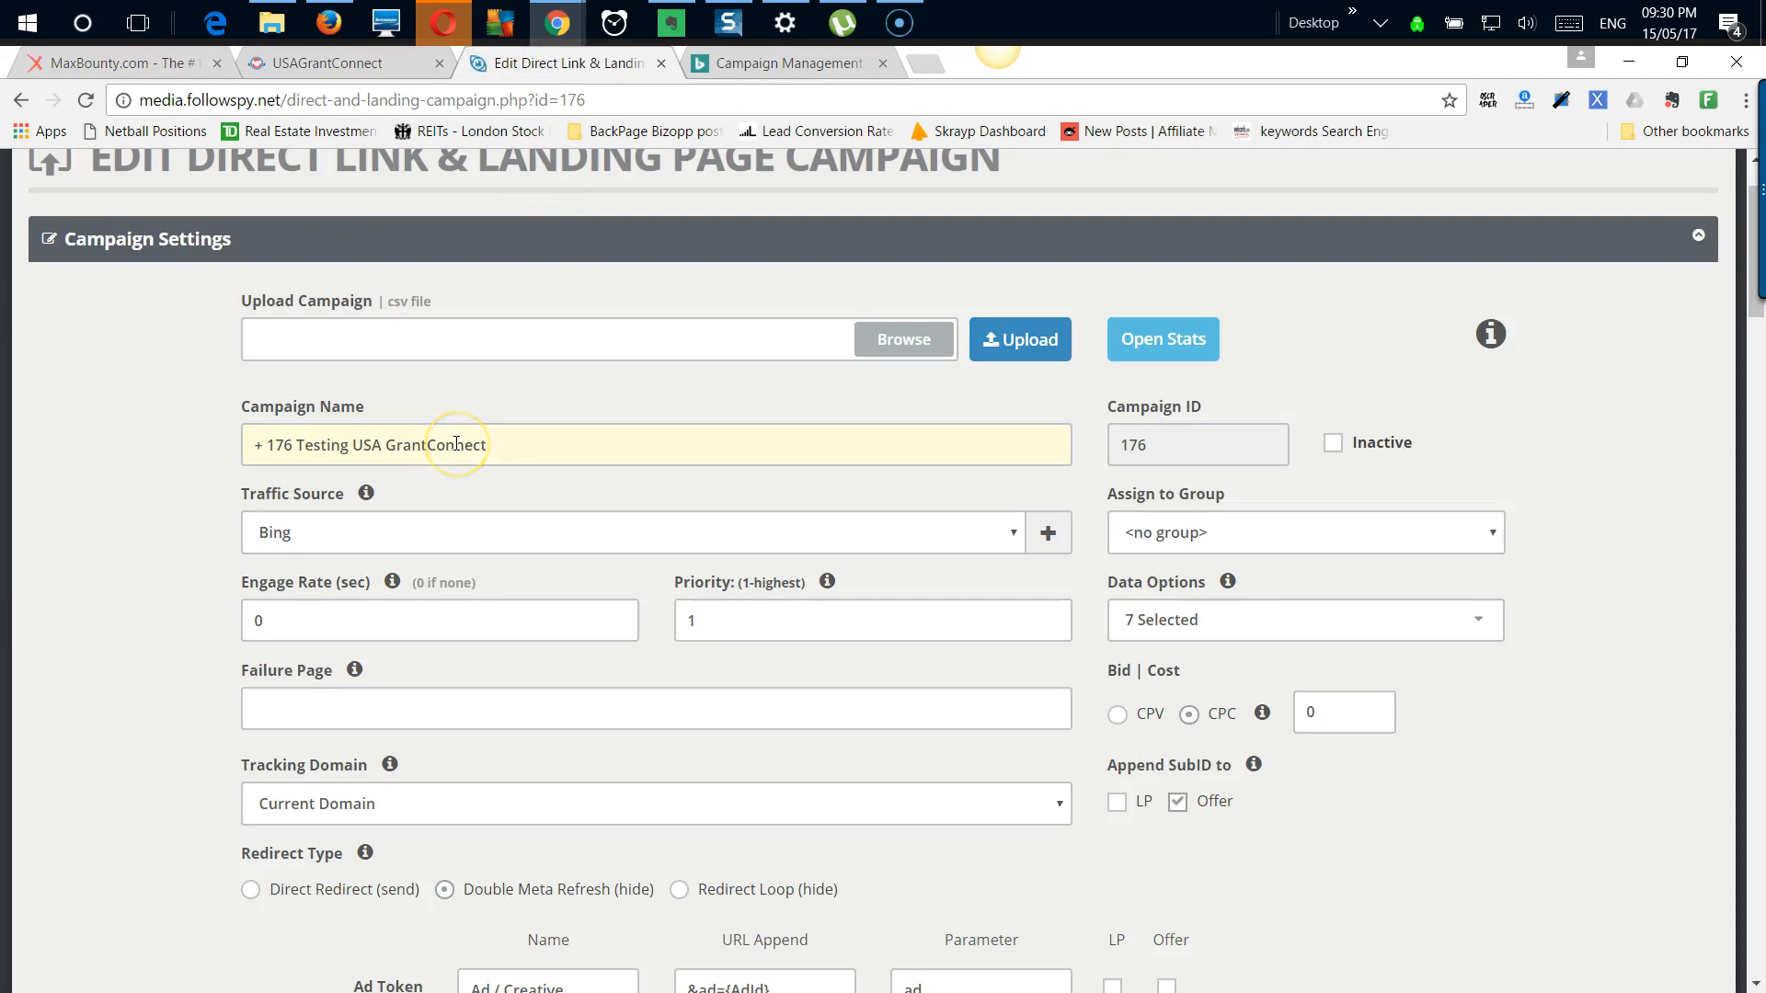
scroll(456, 444, down, 1)
click(382, 586)
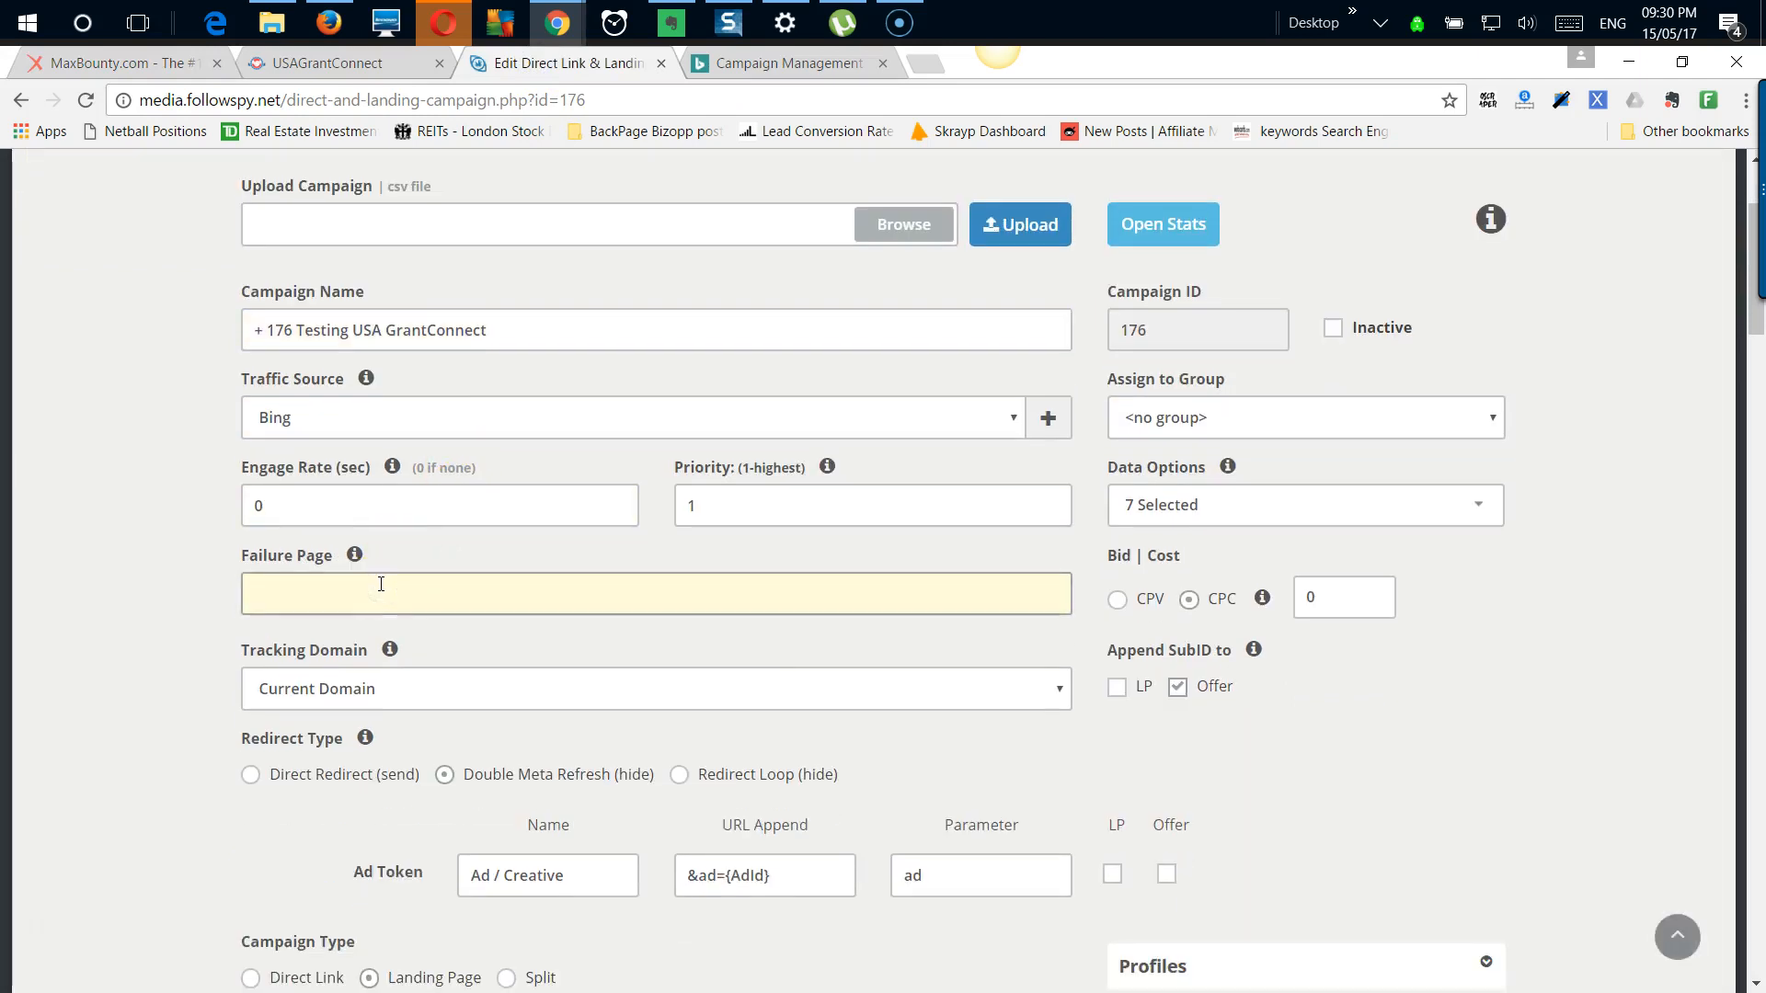
key(ctrl+v)
click(188, 621)
Step: Read the explanation of the redirect types and set the campaign to Direct Redirect (send)
scroll(175, 621, down, 2)
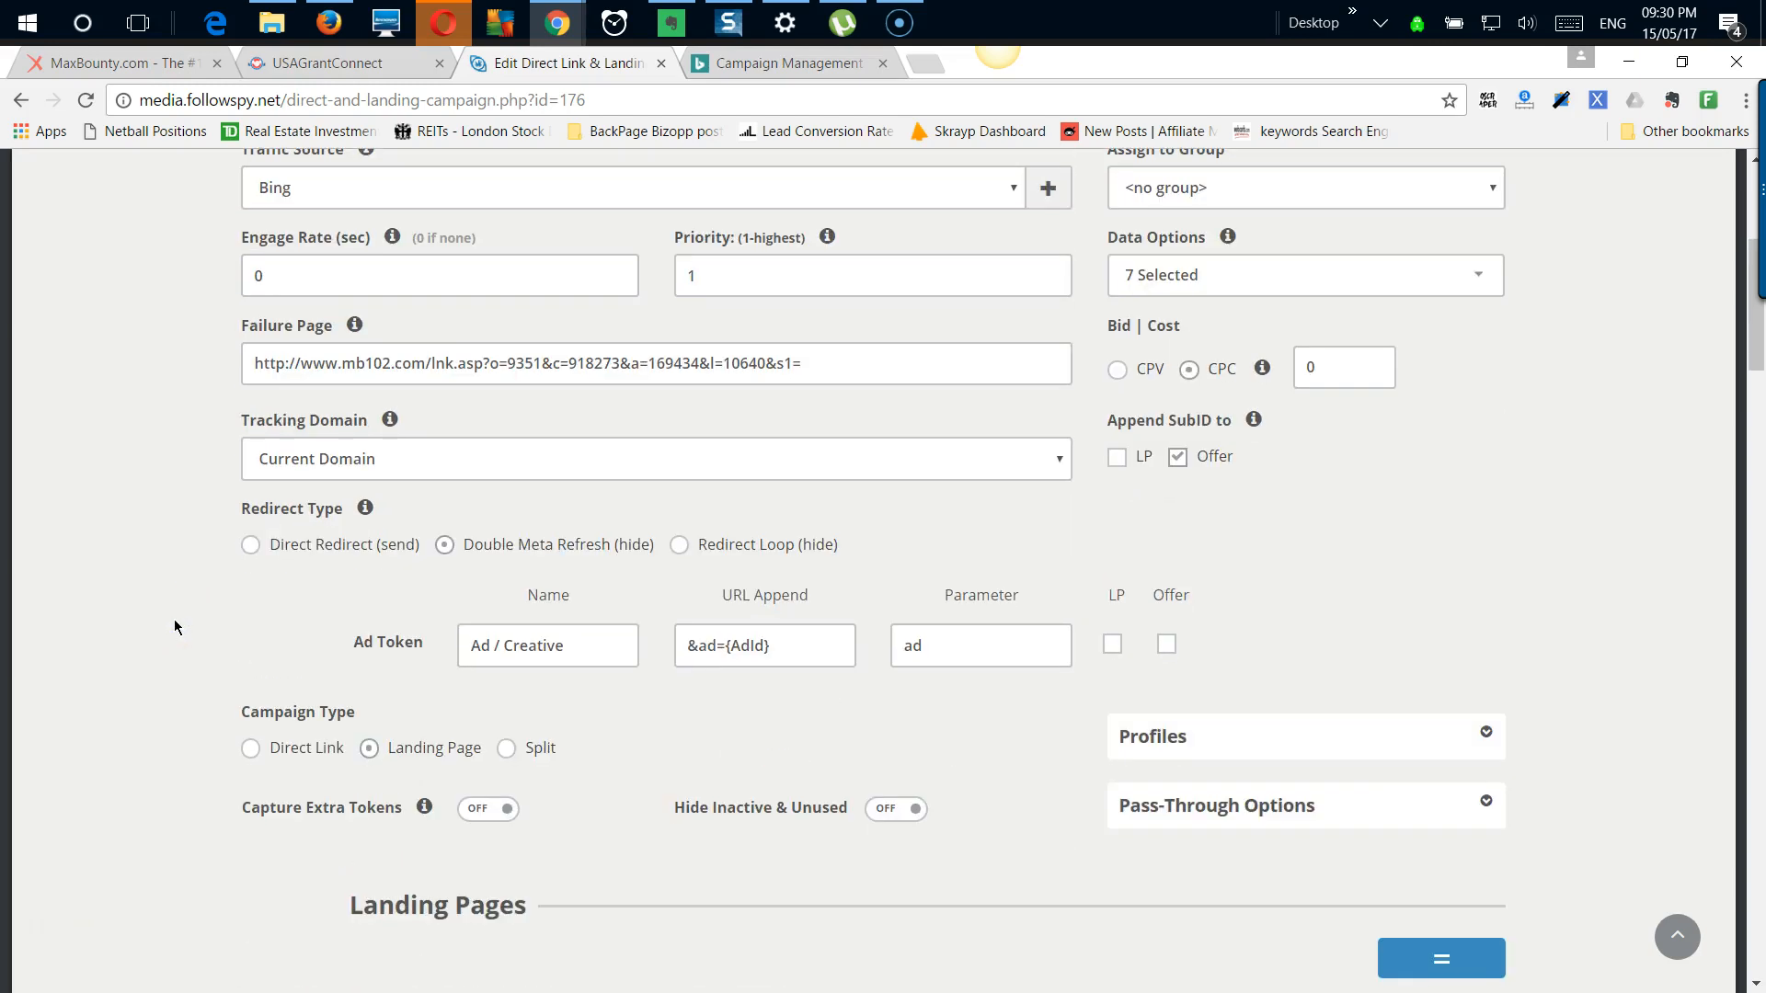
click(415, 538)
click(365, 509)
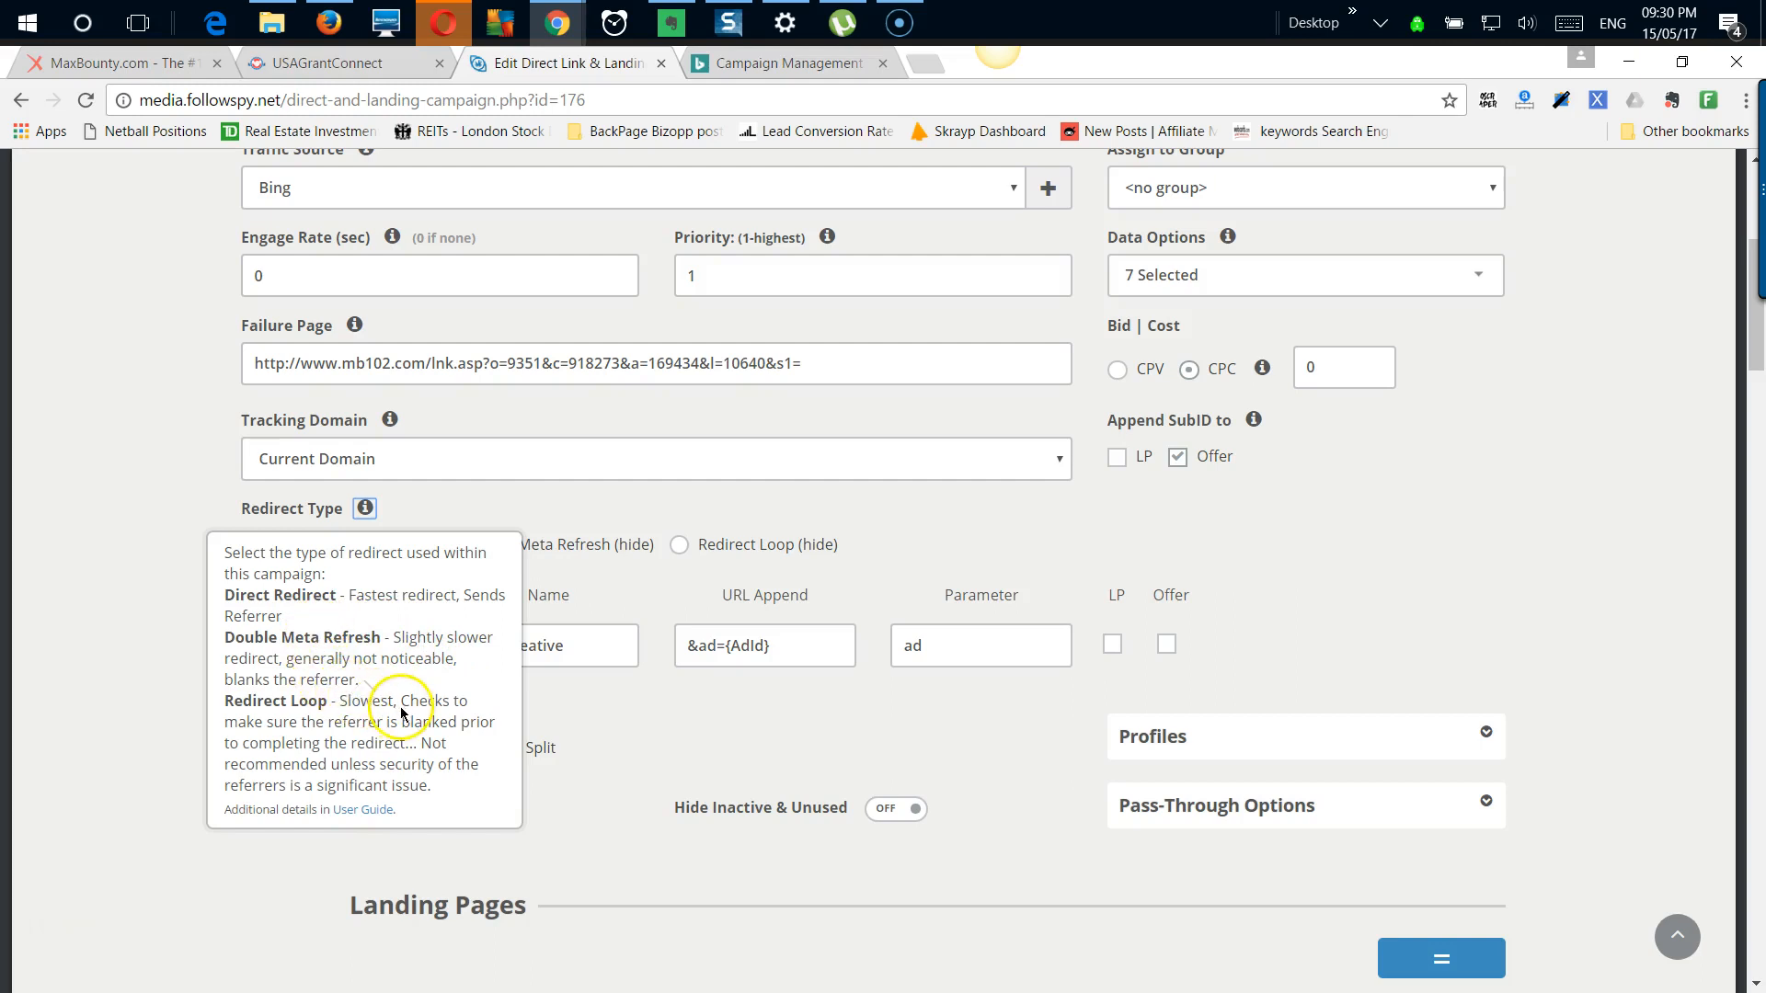
click(515, 521)
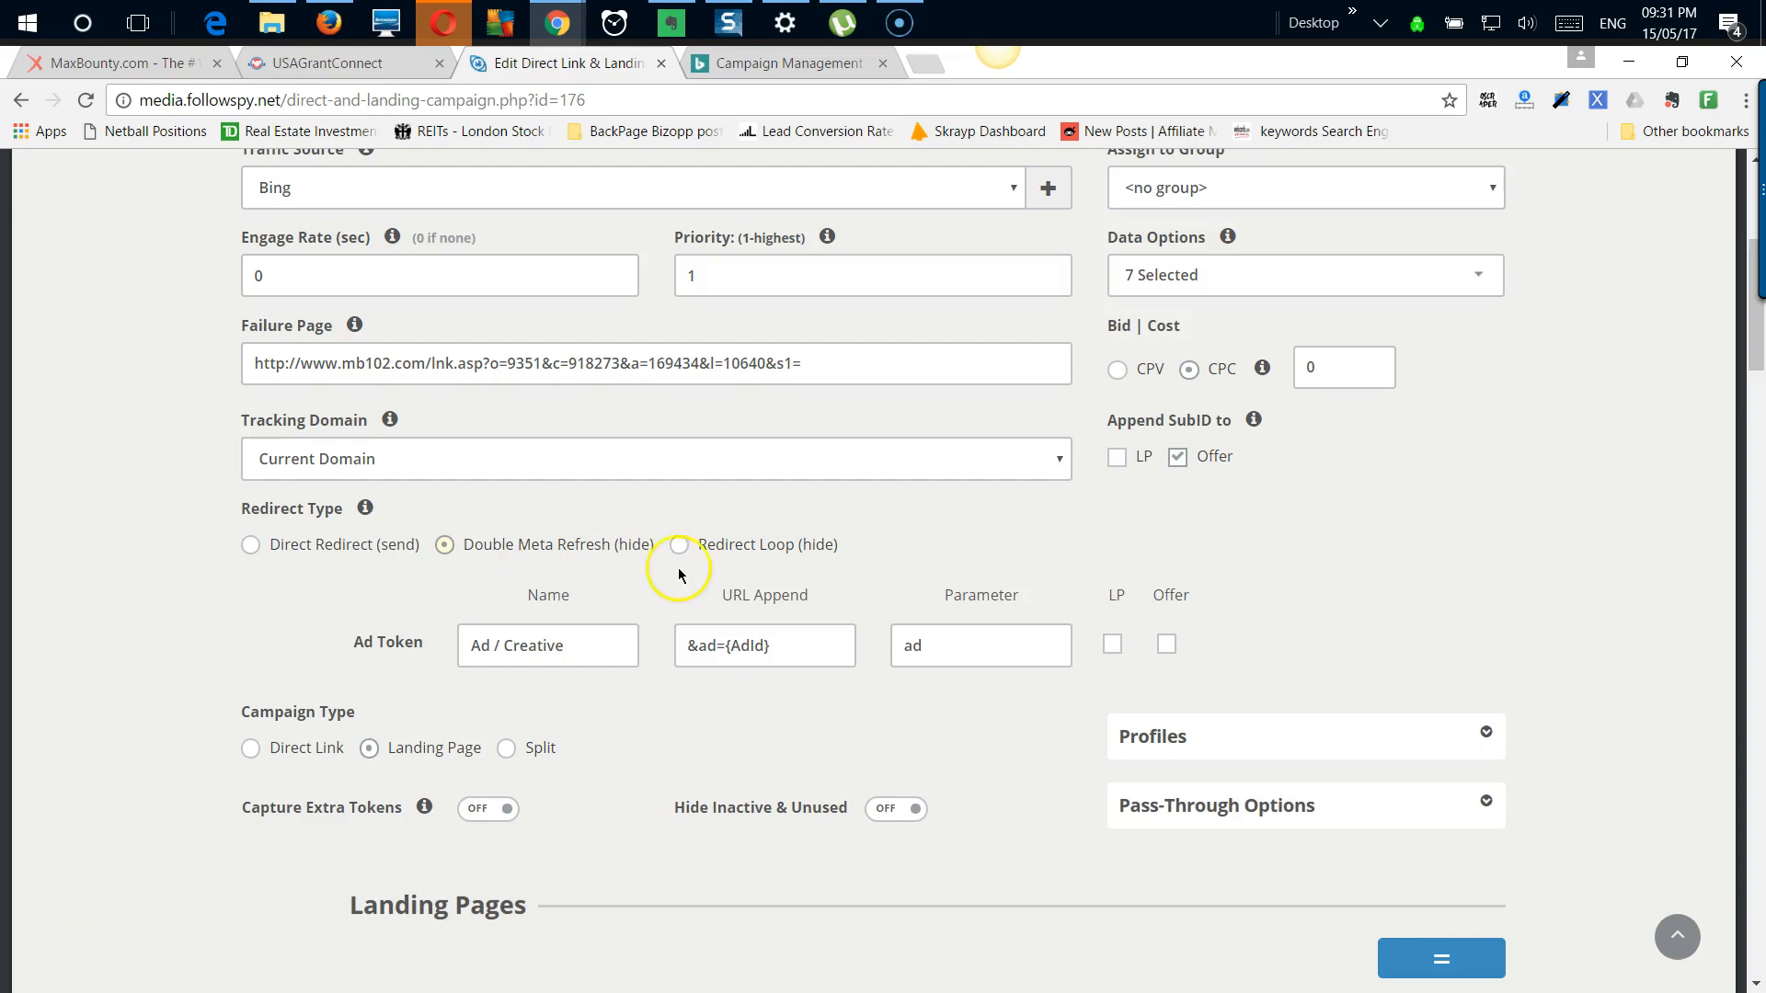
click(707, 558)
click(375, 546)
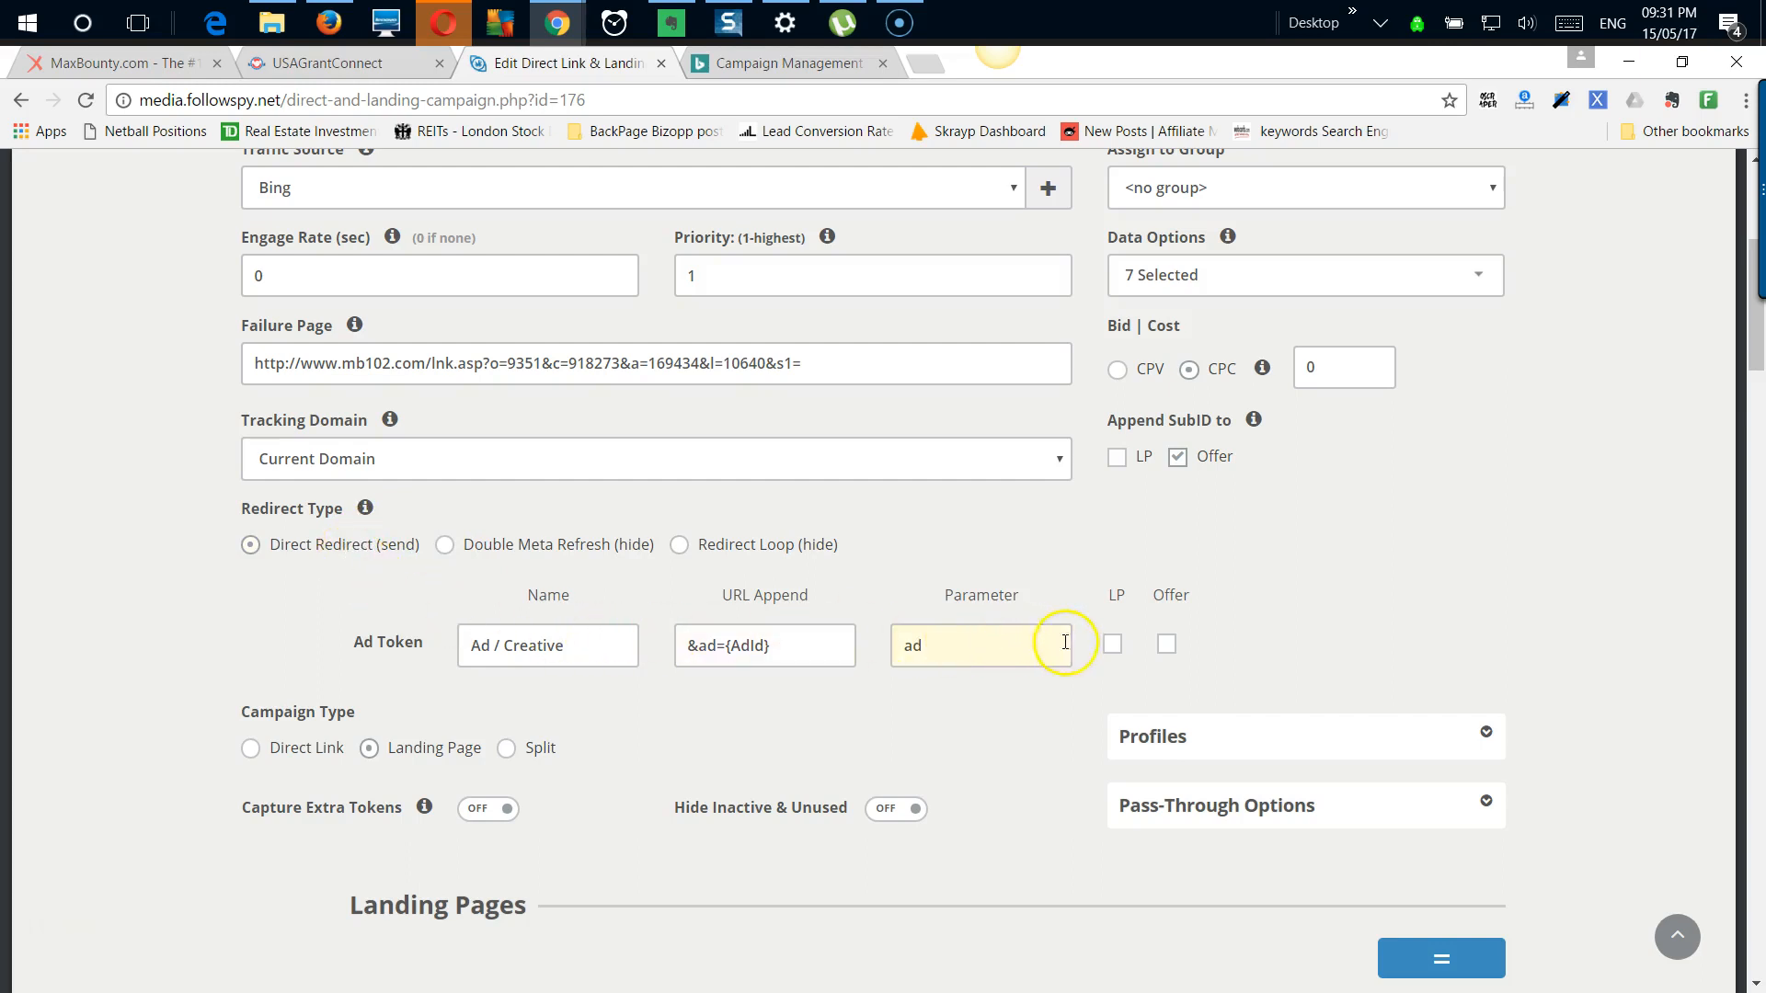
Step: Enable passing the Ad / Creative token to the LP and set the campaign type to Direct Link
click(1113, 644)
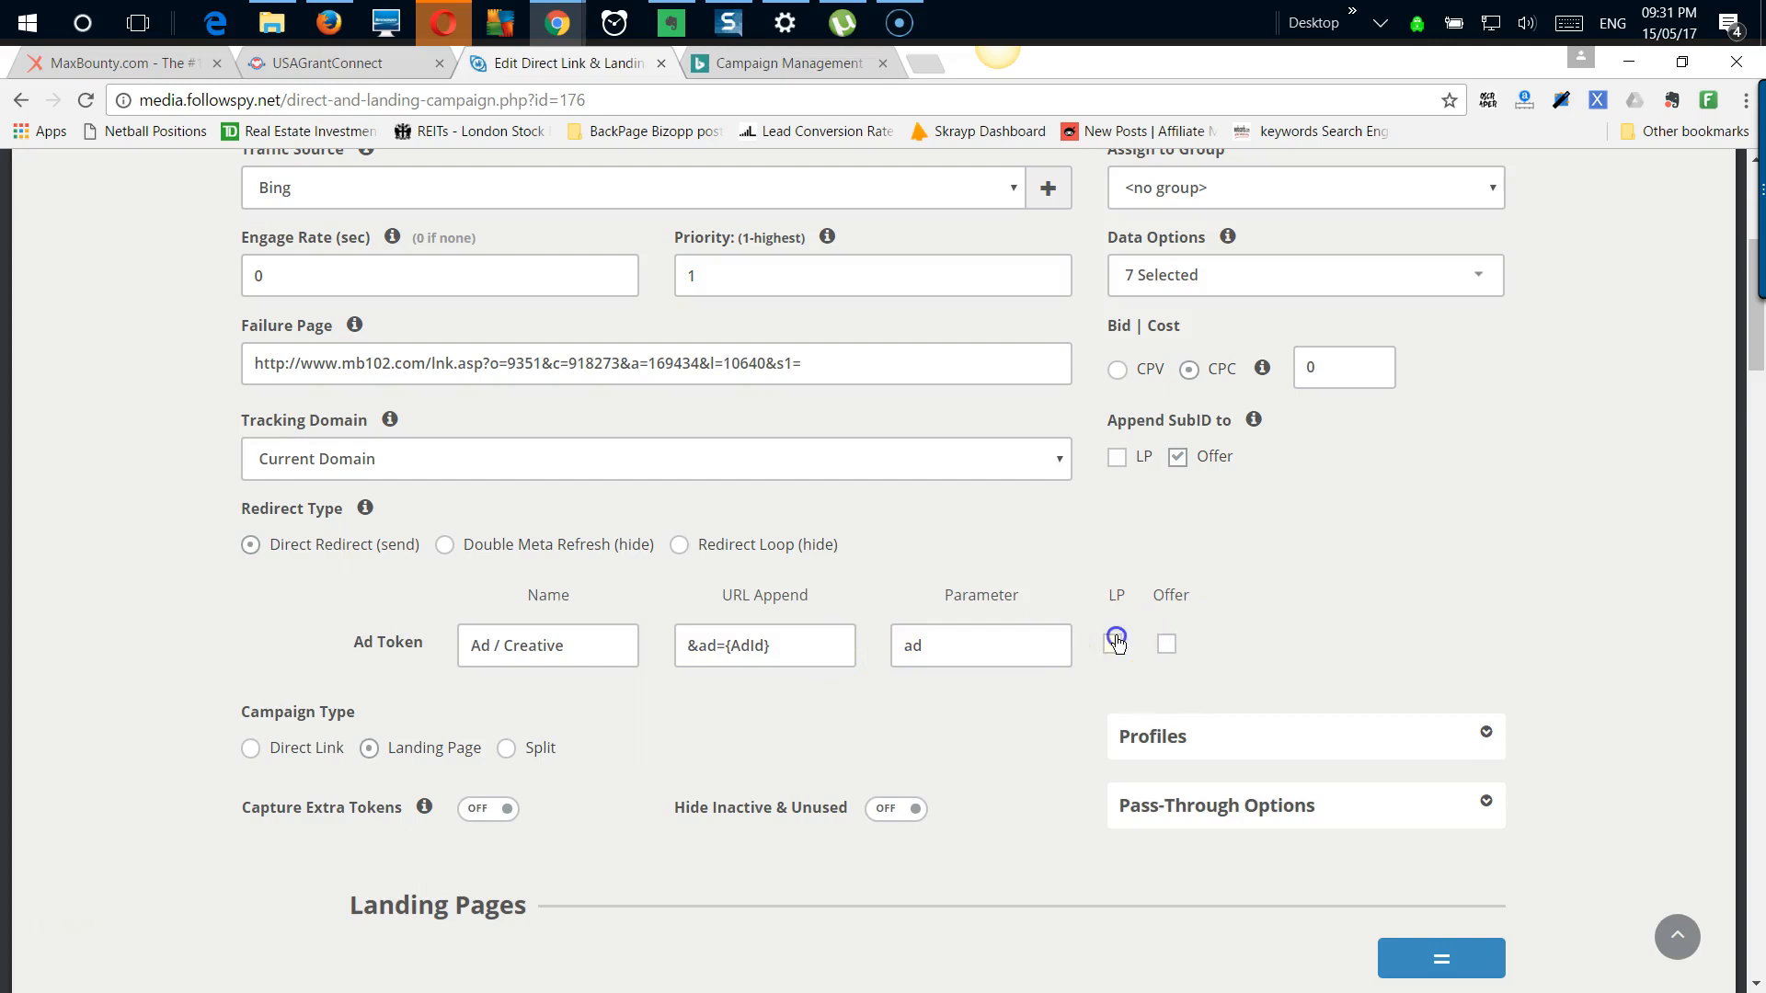
scroll(669, 676, down, 2)
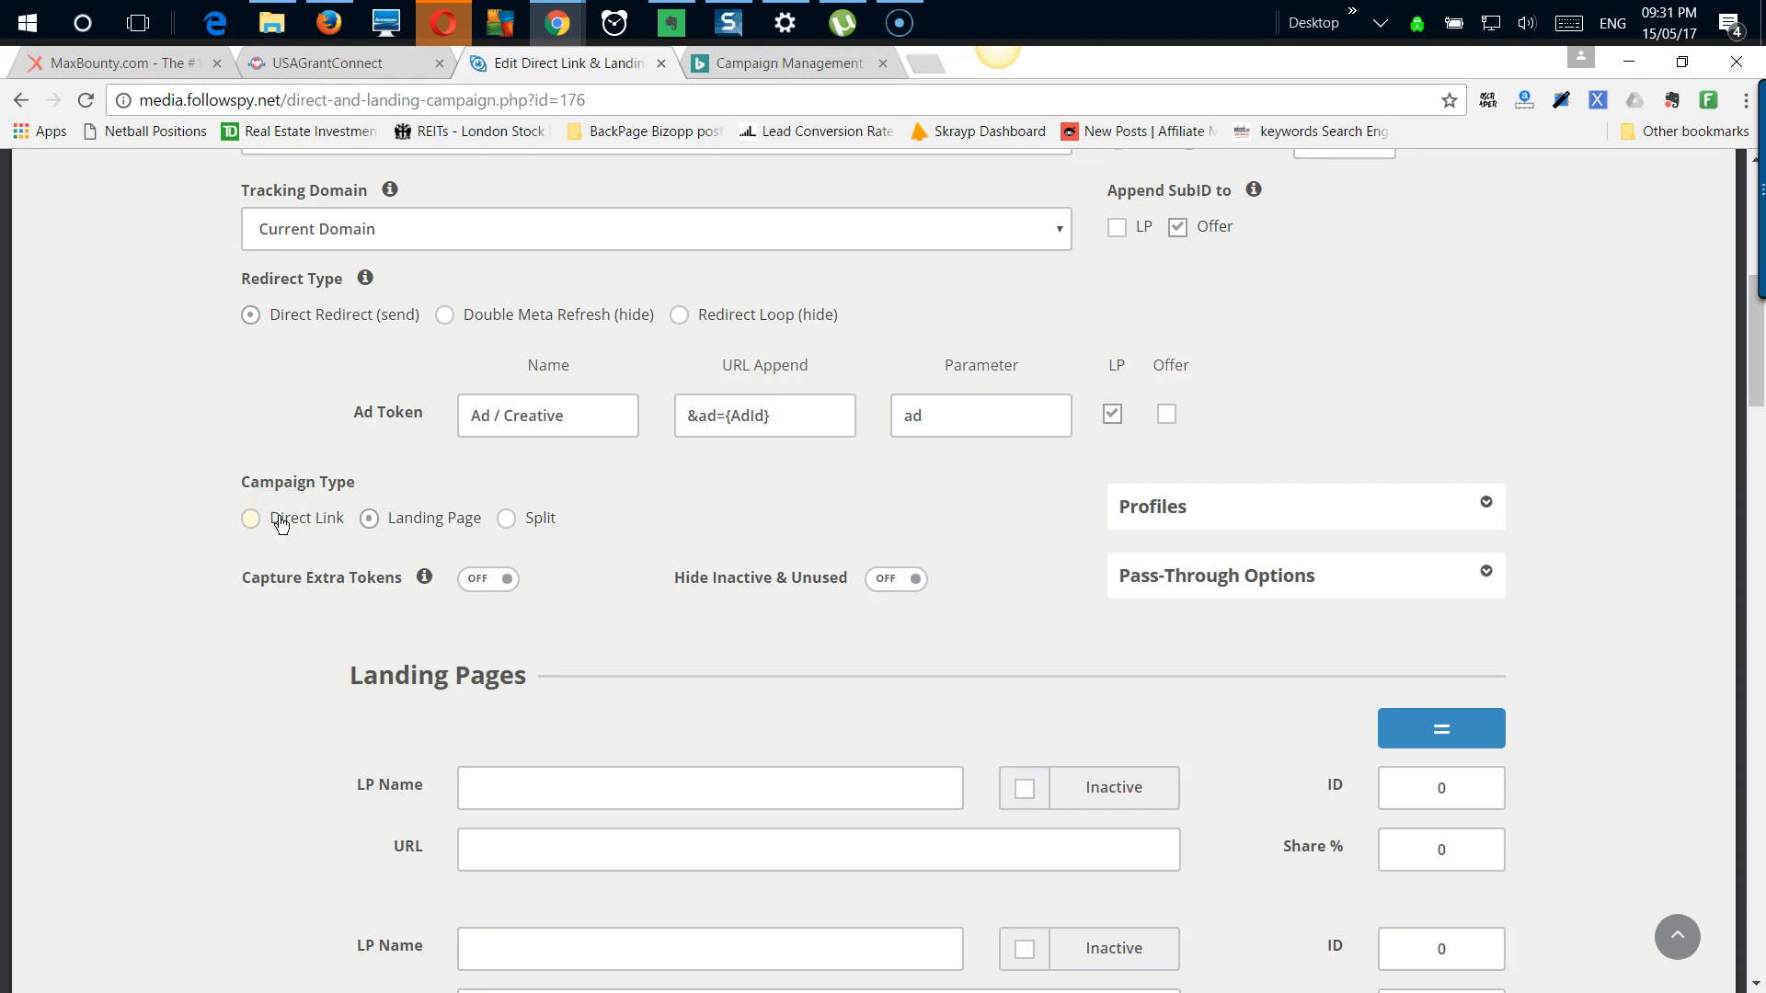
scroll(281, 524, down, 2)
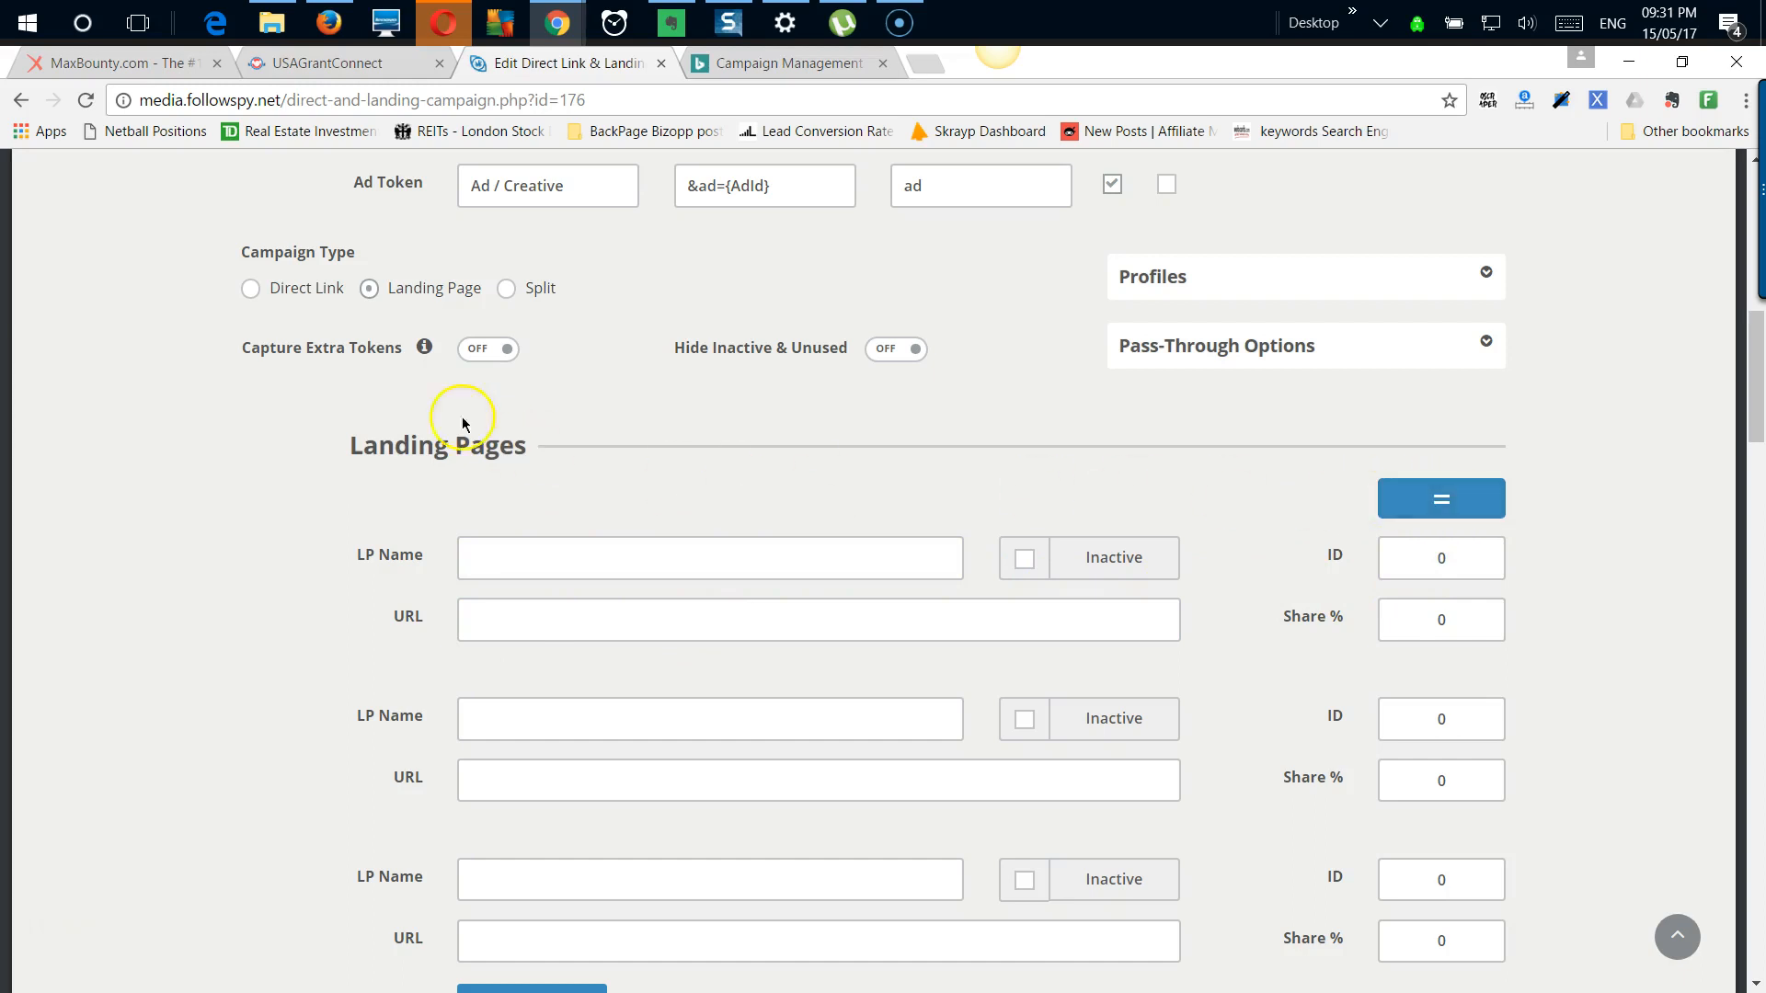
click(322, 293)
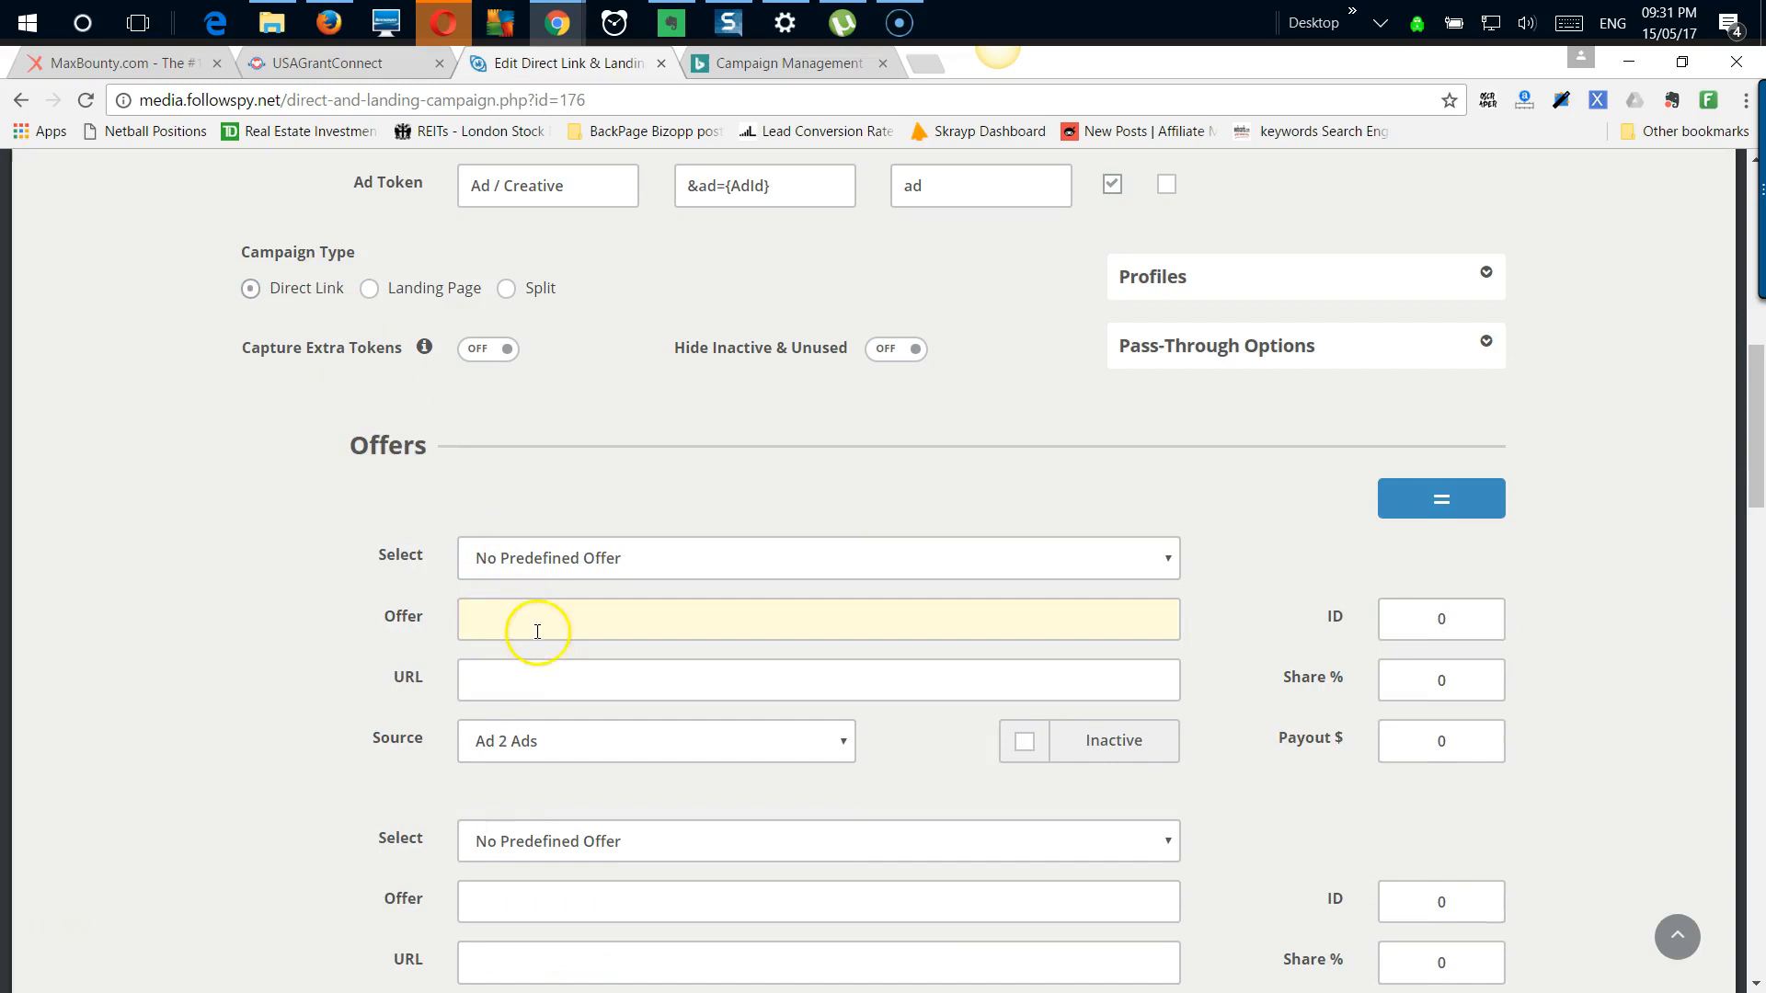
Step: Fill in the first offer with the copied tracking link as its URL and USAGRANTCONNECT as its name
click(540, 691)
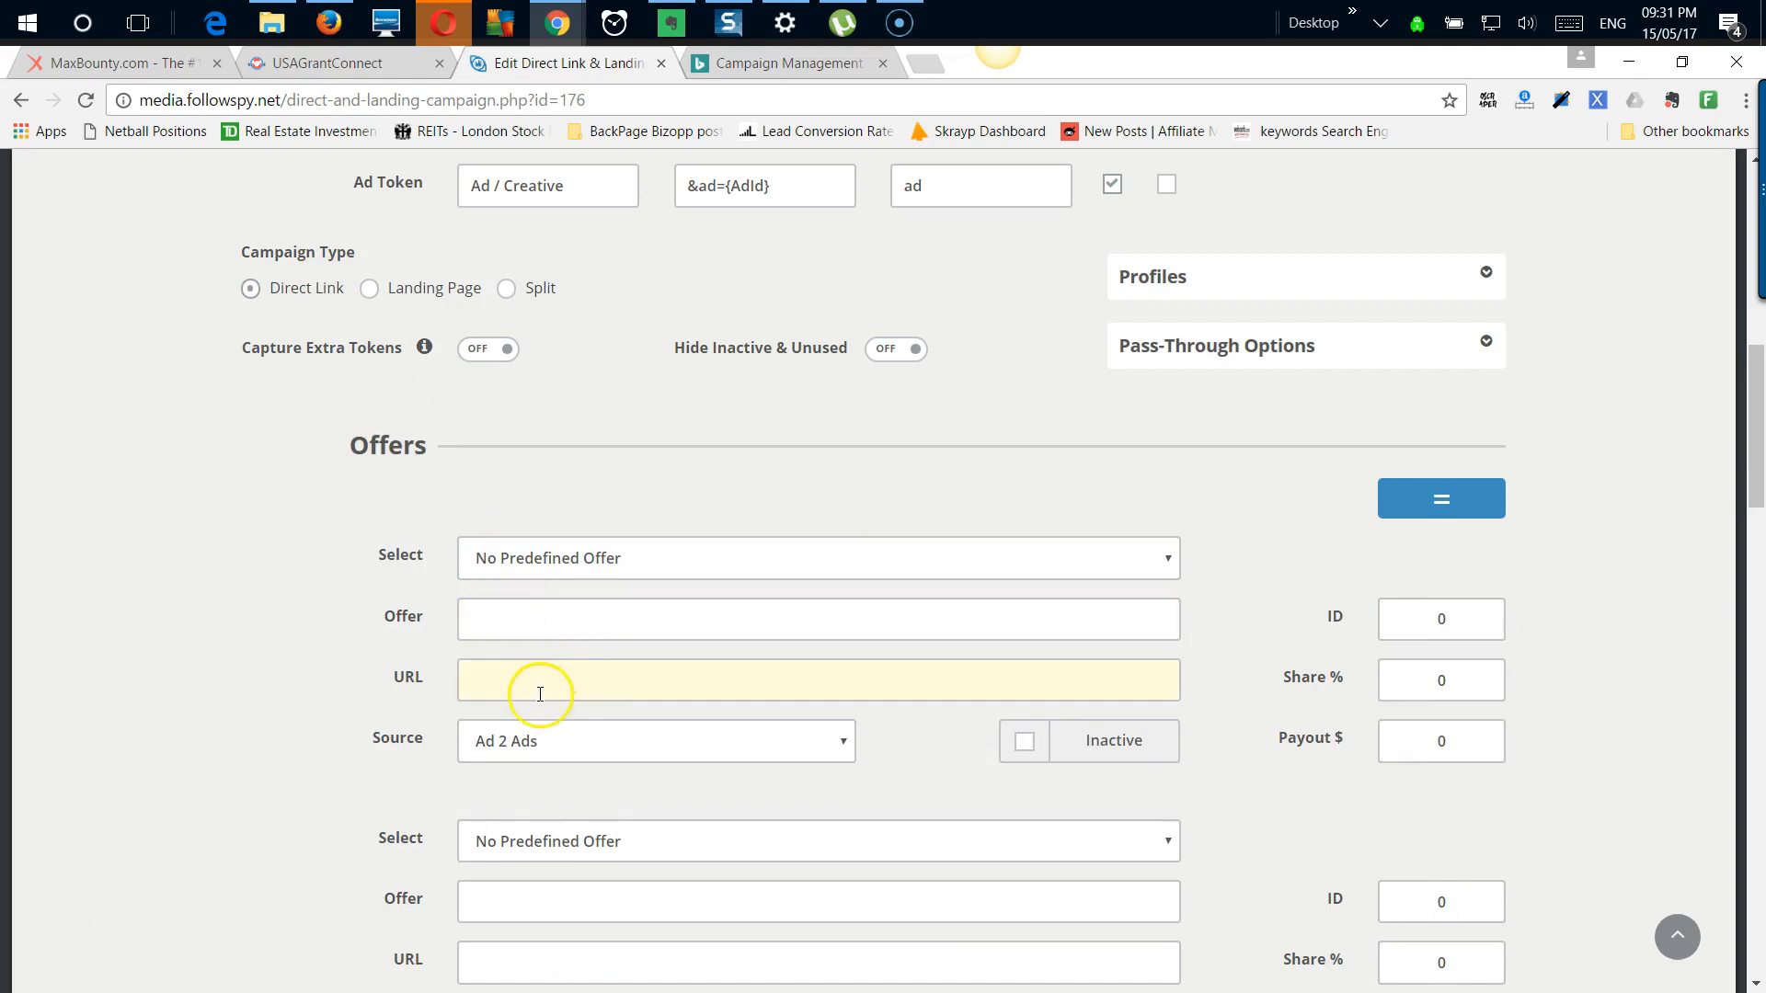
key(ctrl+v)
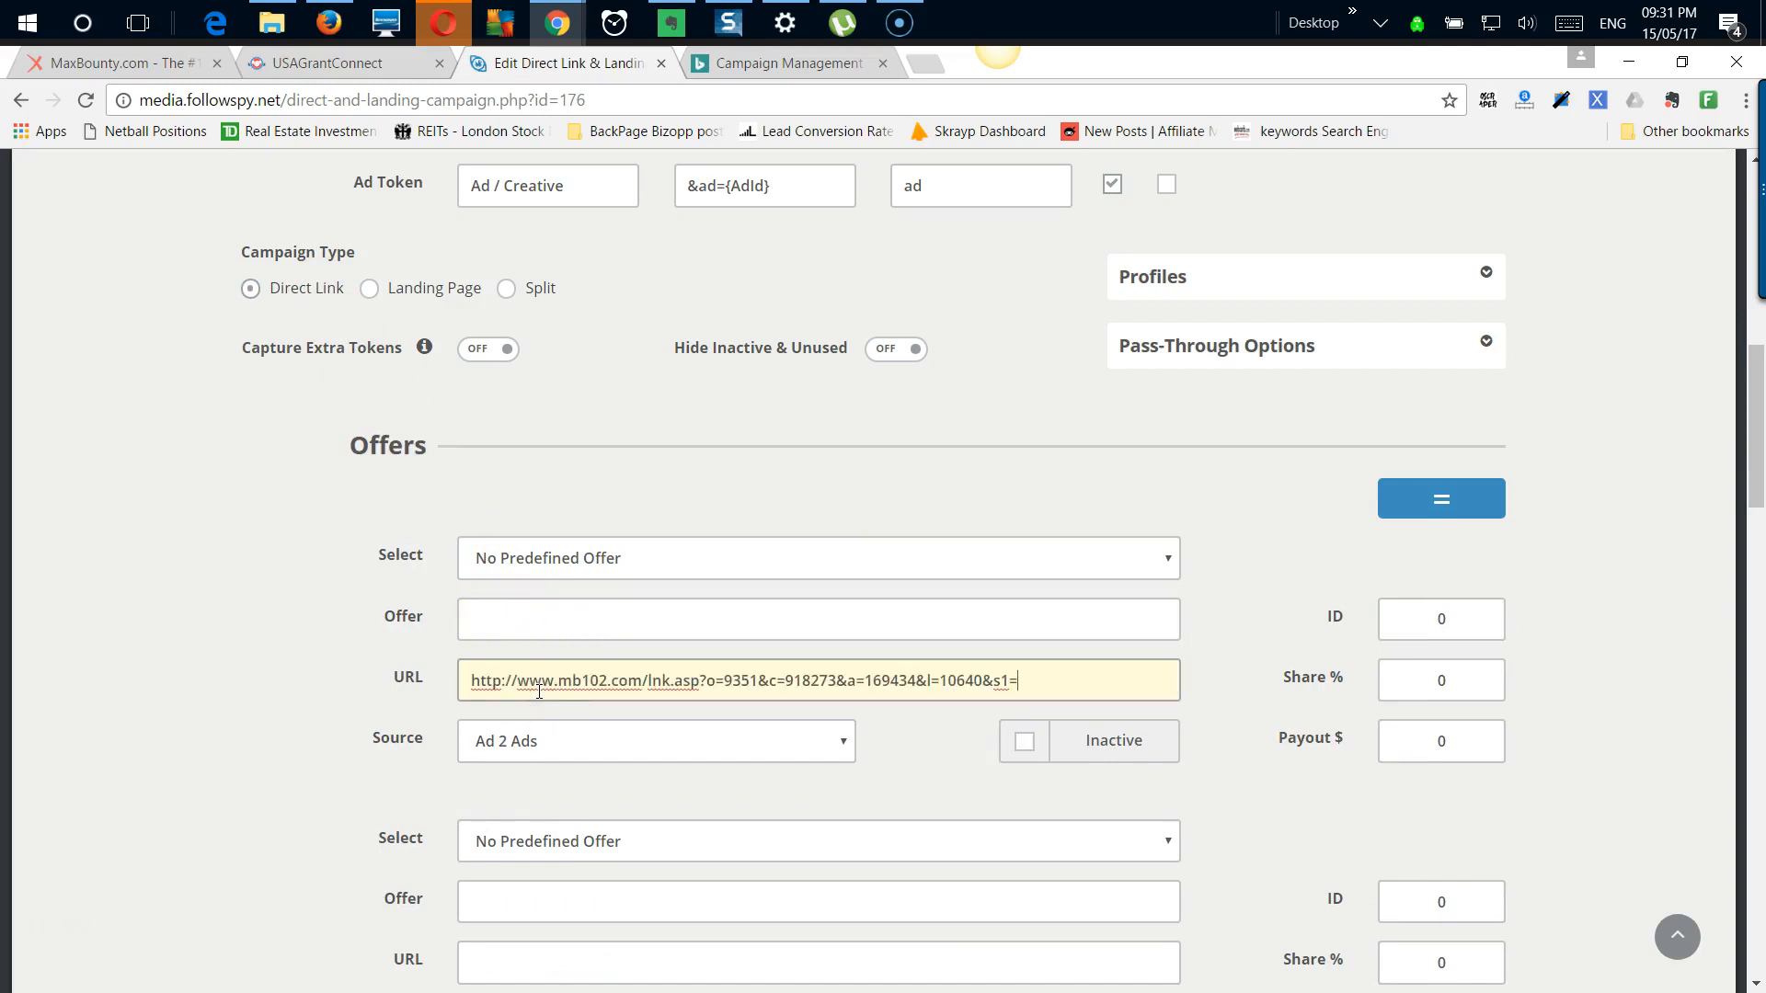
click(542, 621)
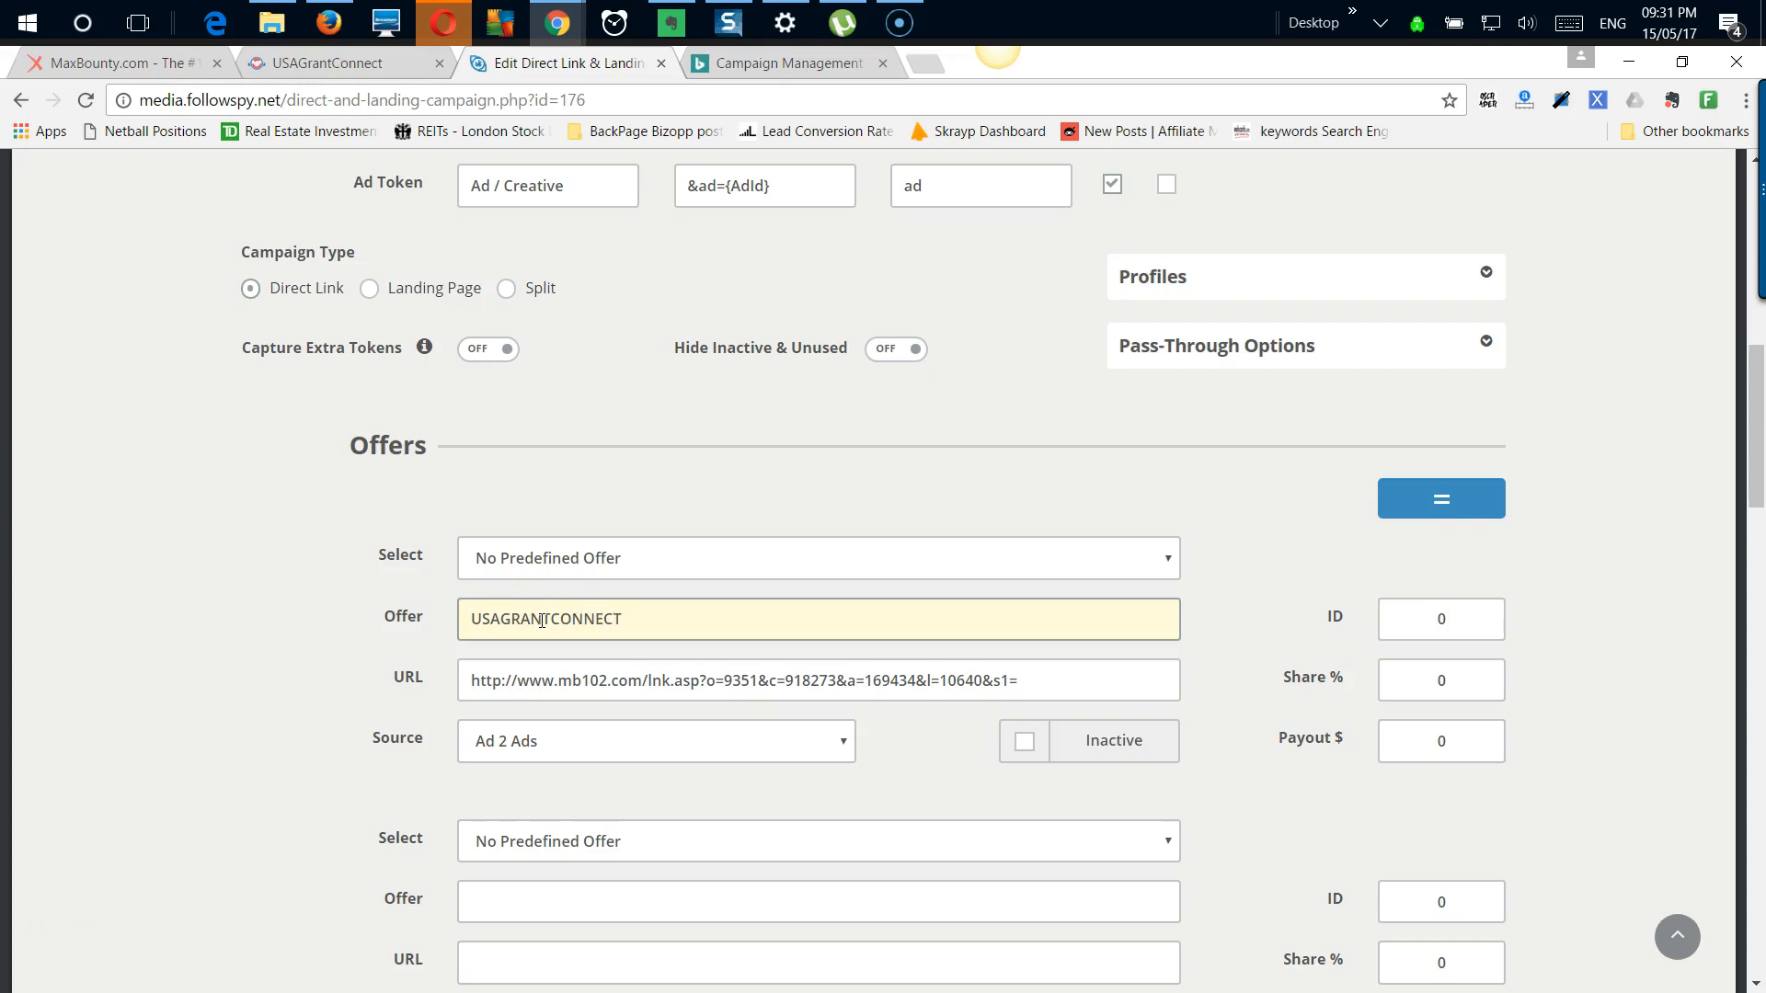
Step: Distribute the offer shares evenly and set the USAGRANTCONNECT offer's ID to 1
click(1417, 501)
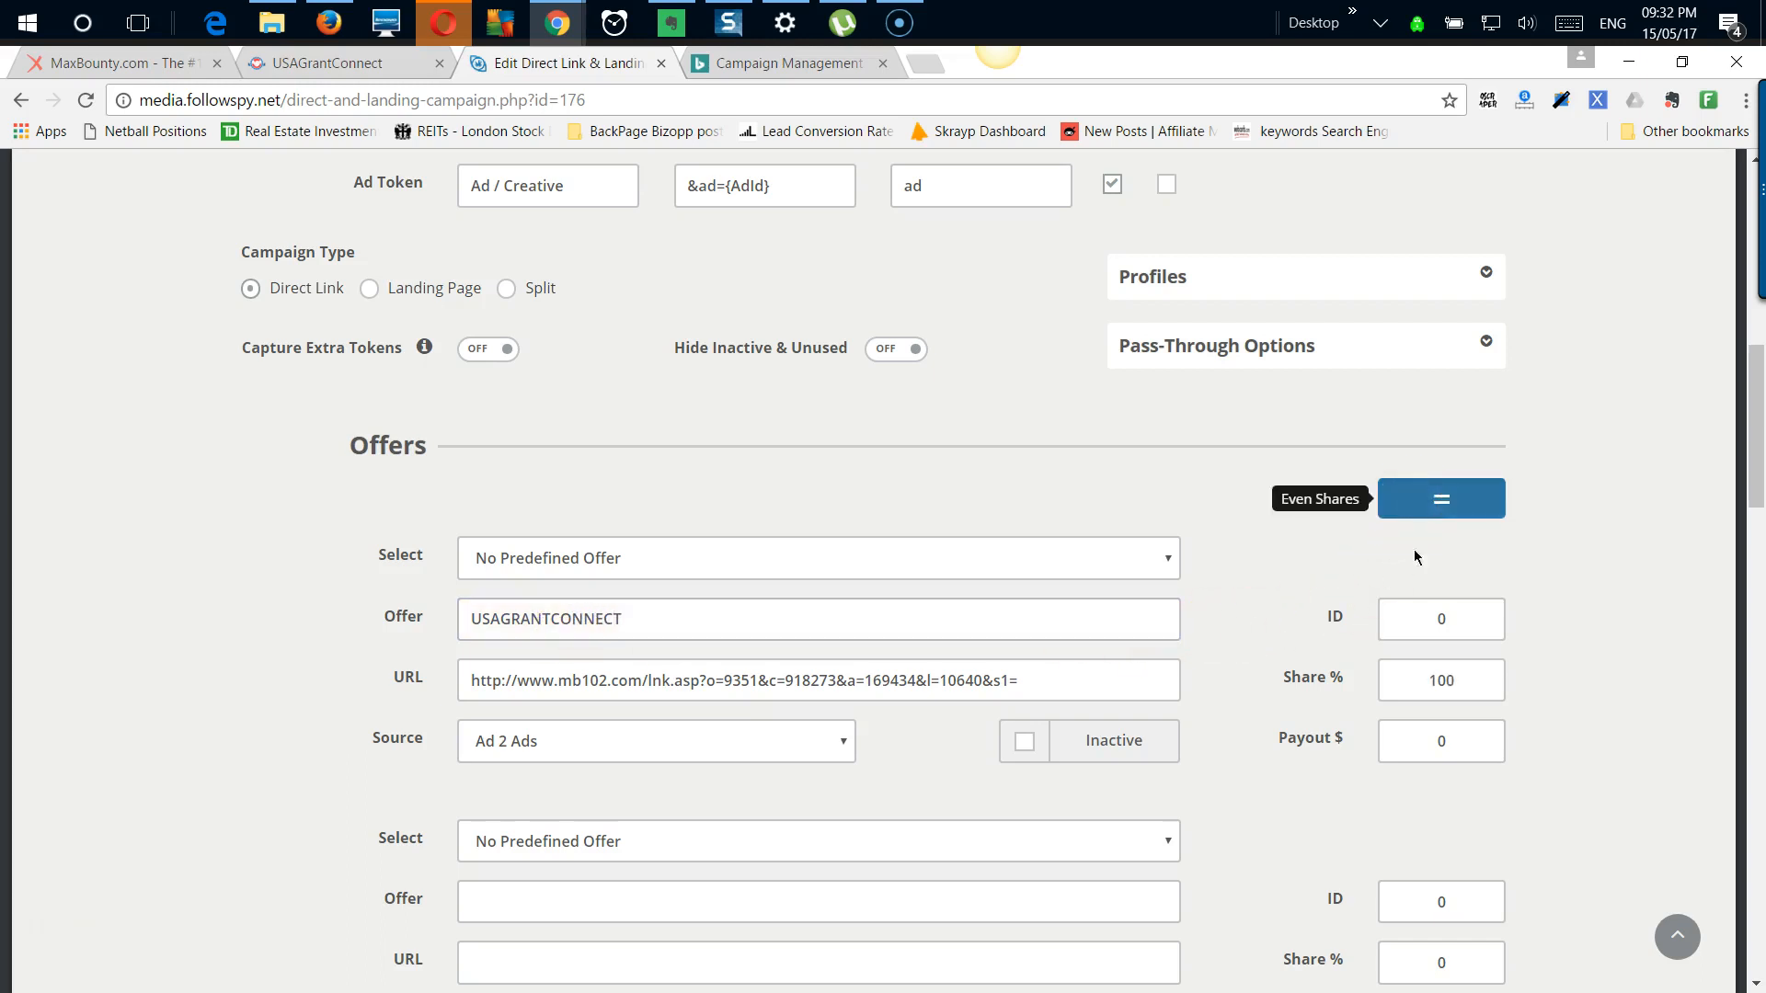
click(1410, 690)
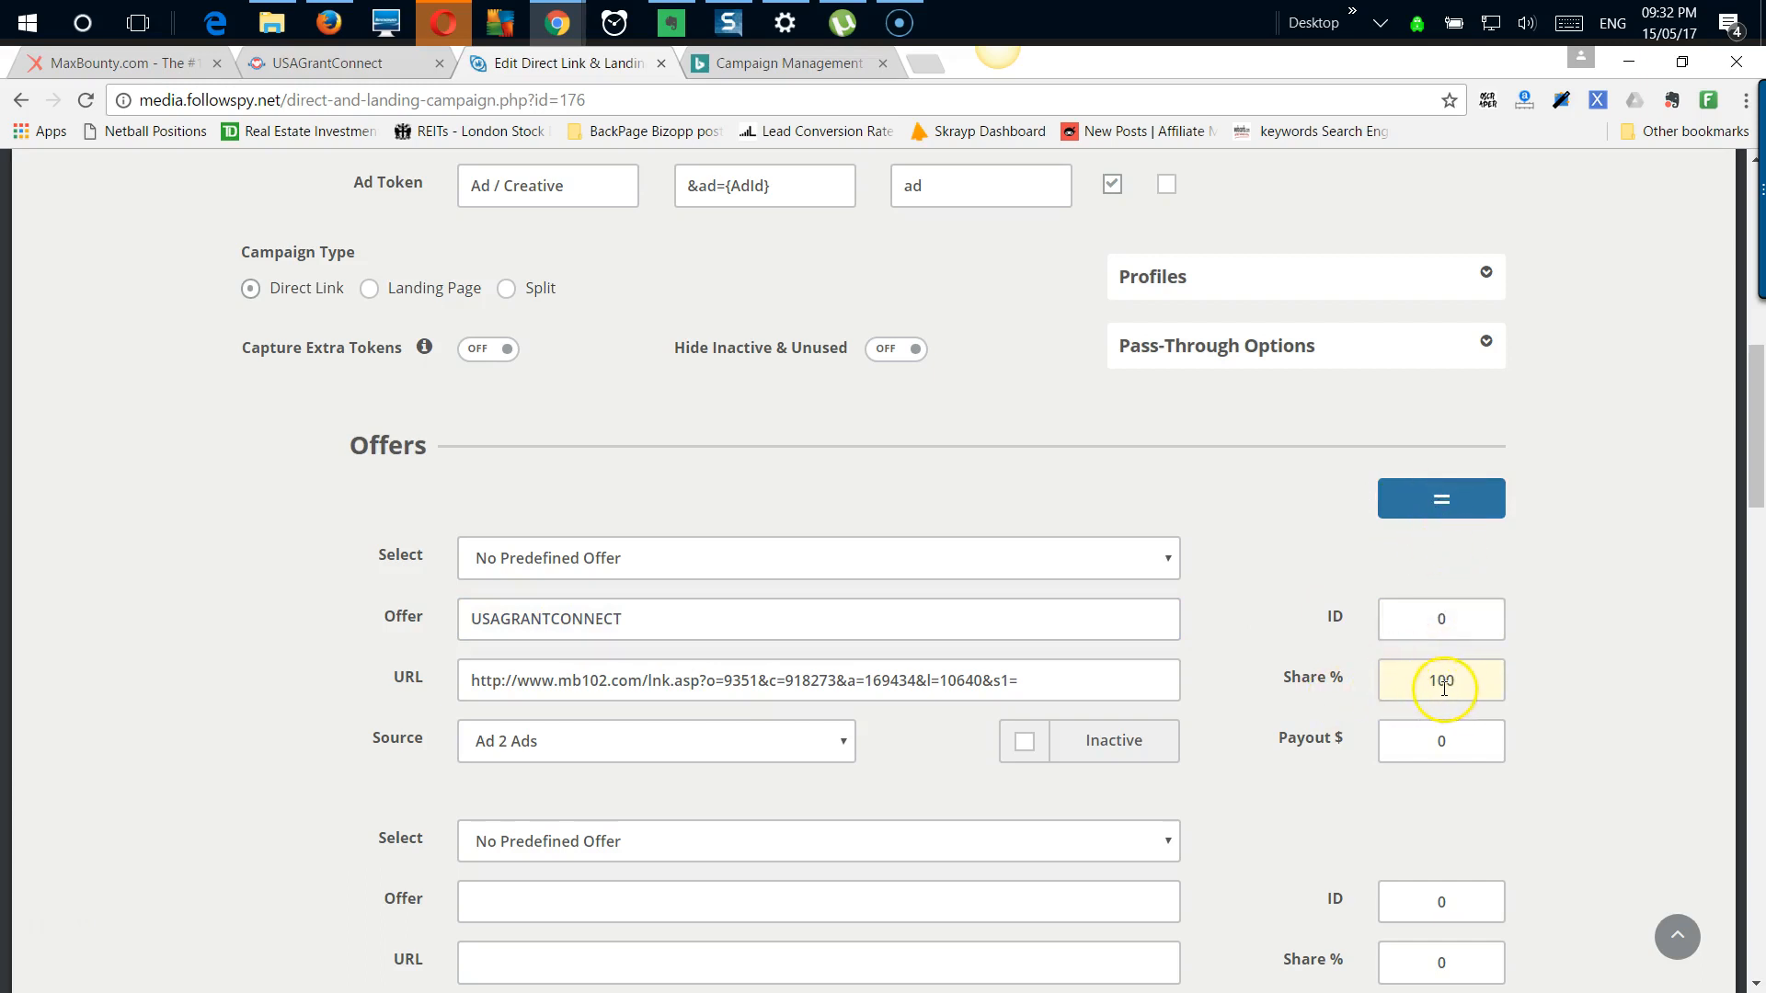
scroll(1113, 602, down, 1)
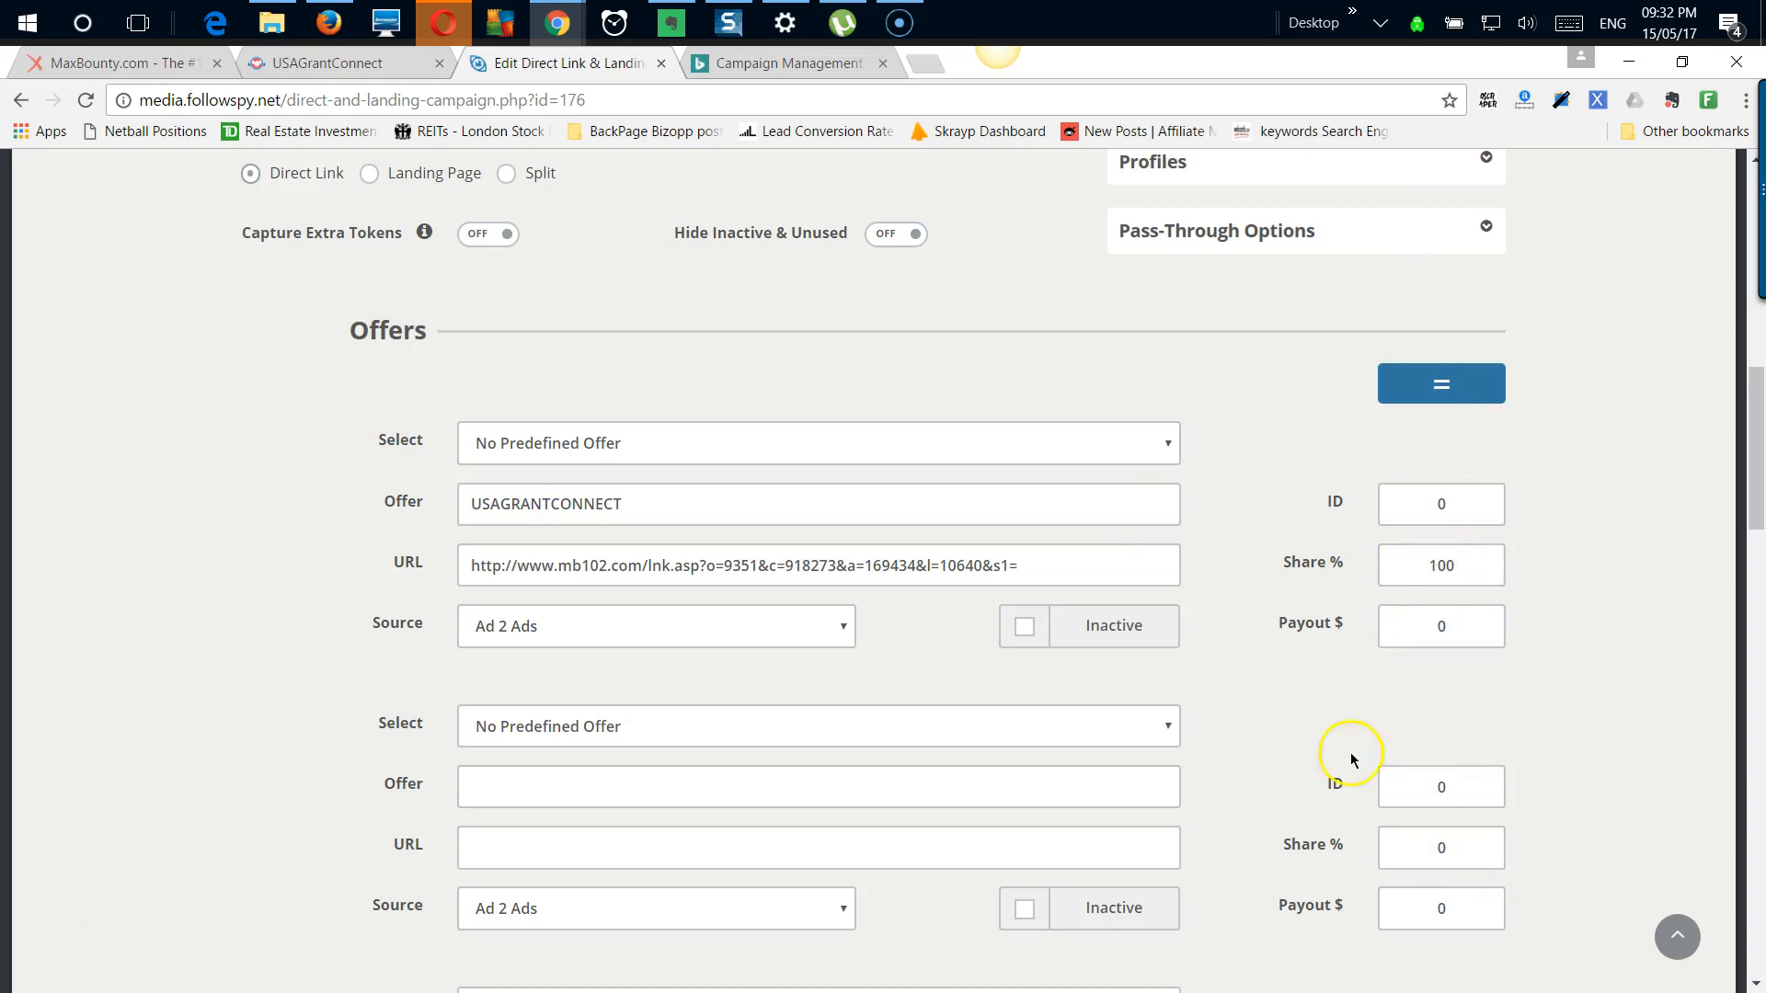
scroll(1072, 935, down, 2)
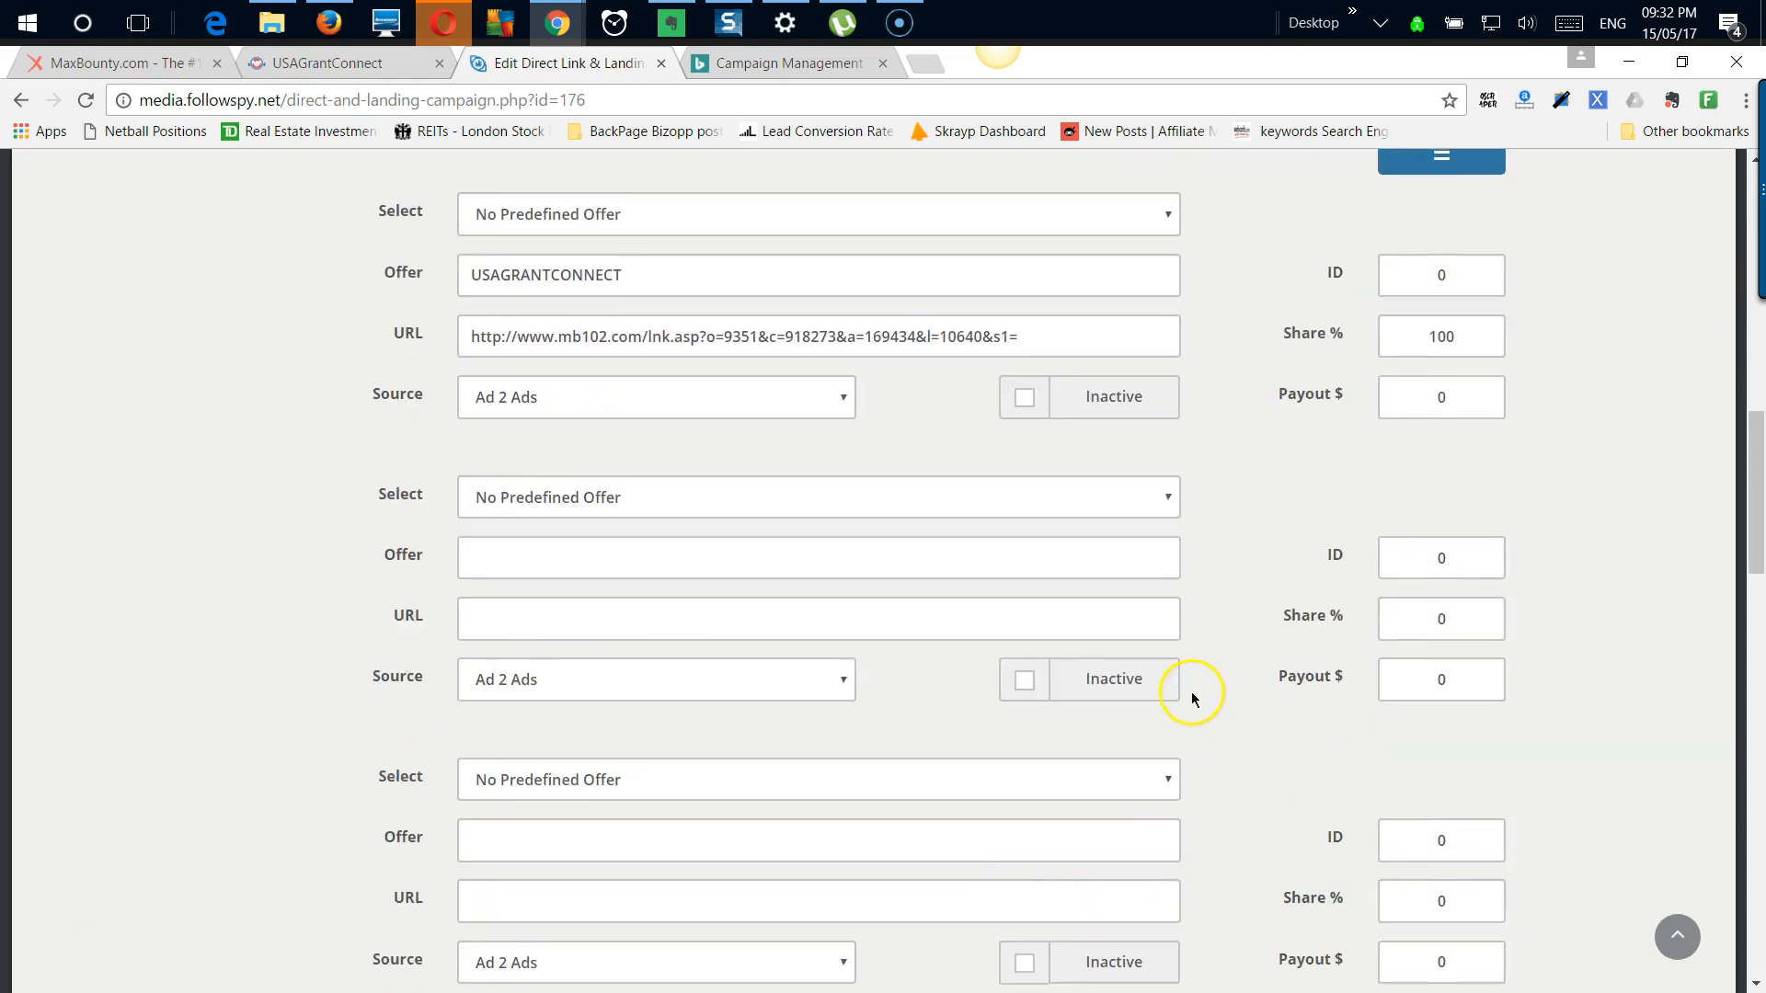
scroll(1193, 699, up, 5)
drag(1446, 734, 1371, 727)
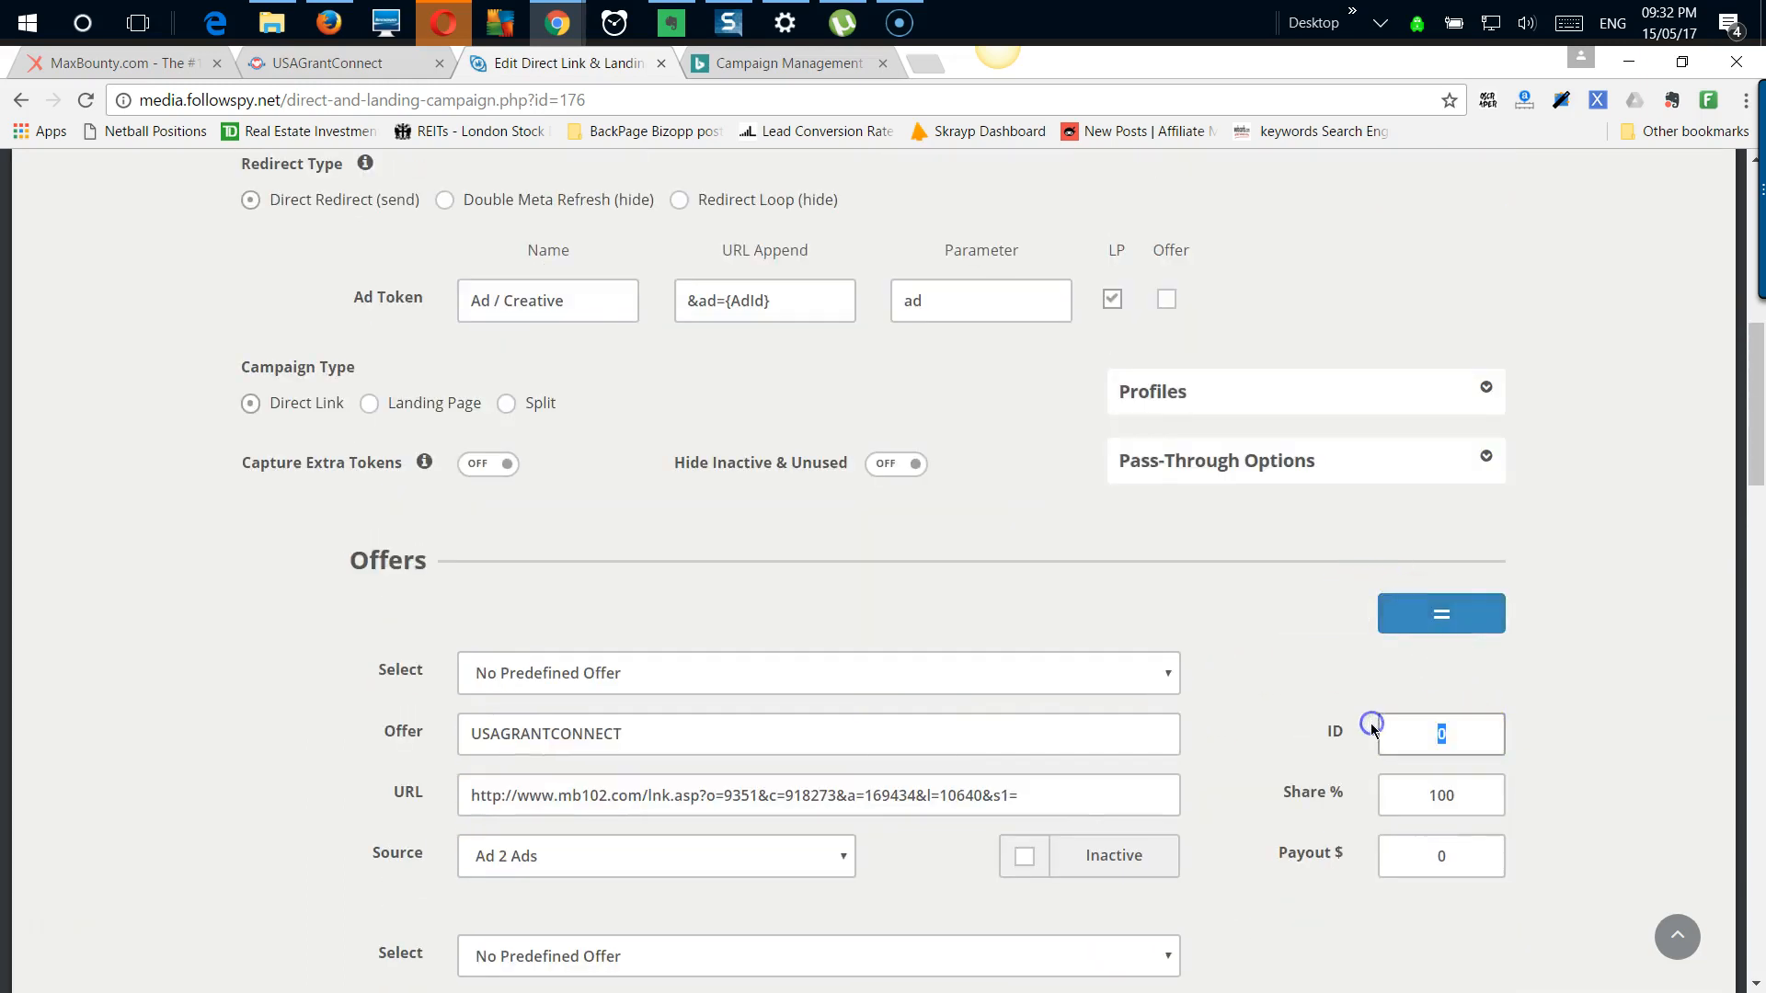
text(1)
scroll(1375, 736, down, 5)
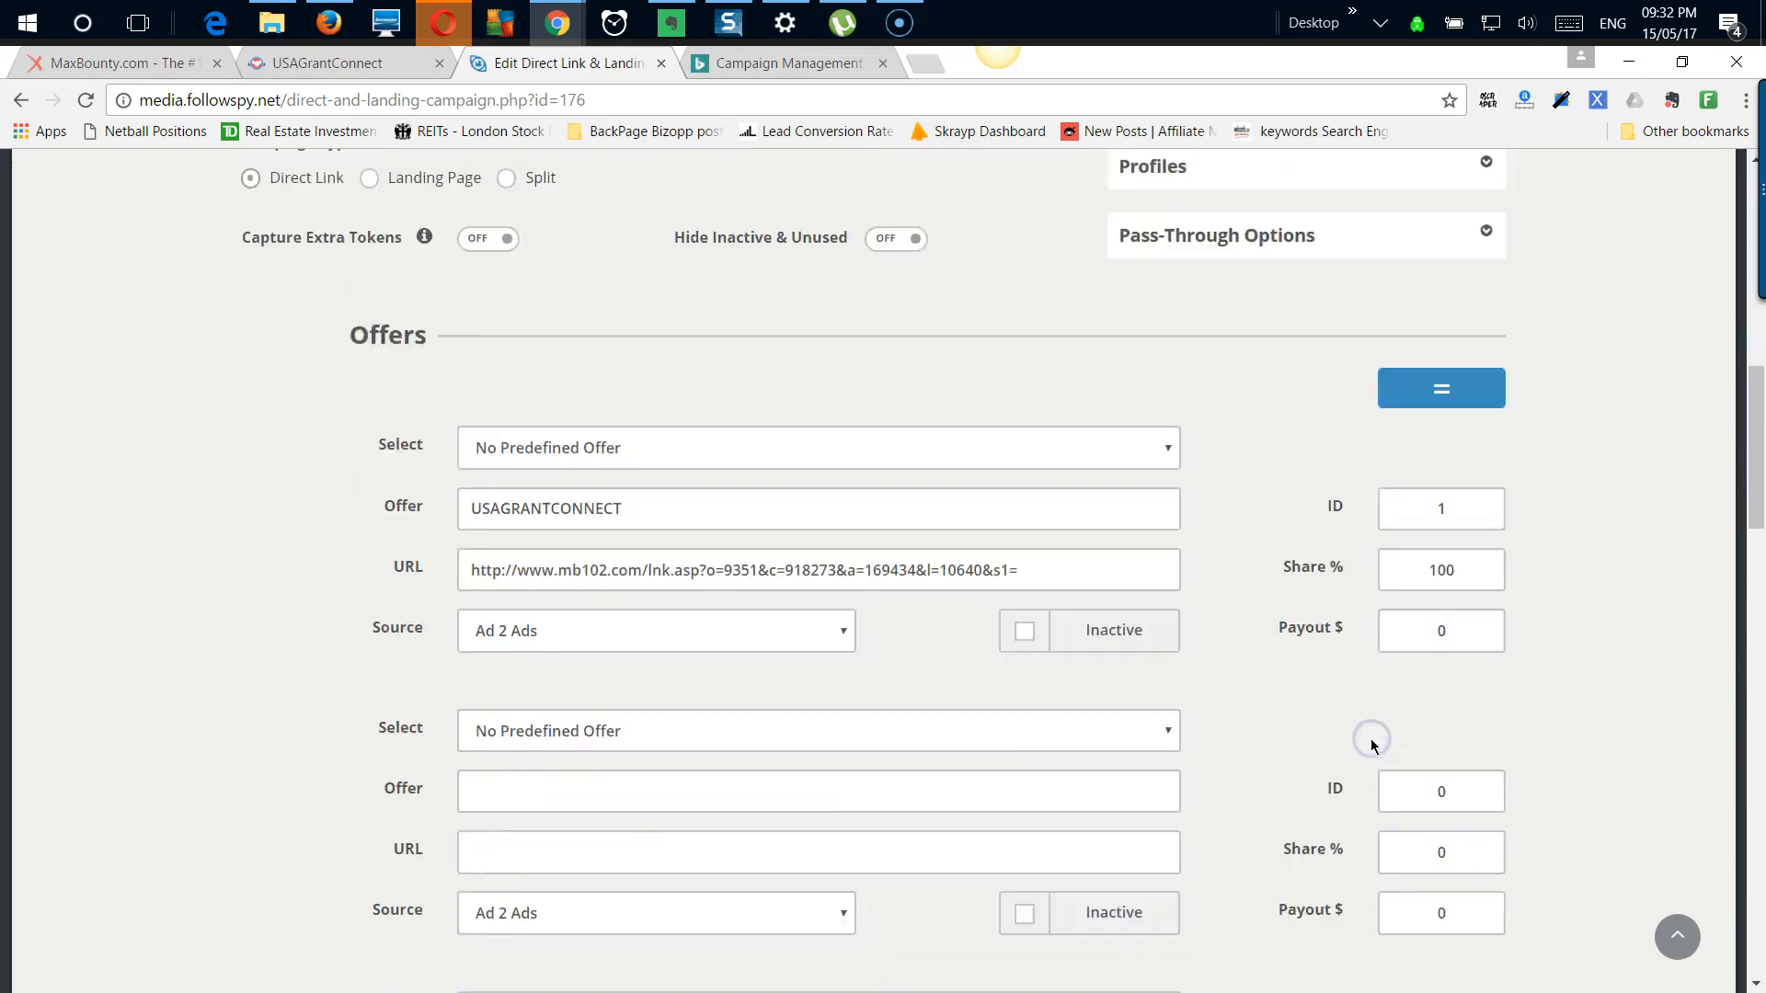
click(812, 542)
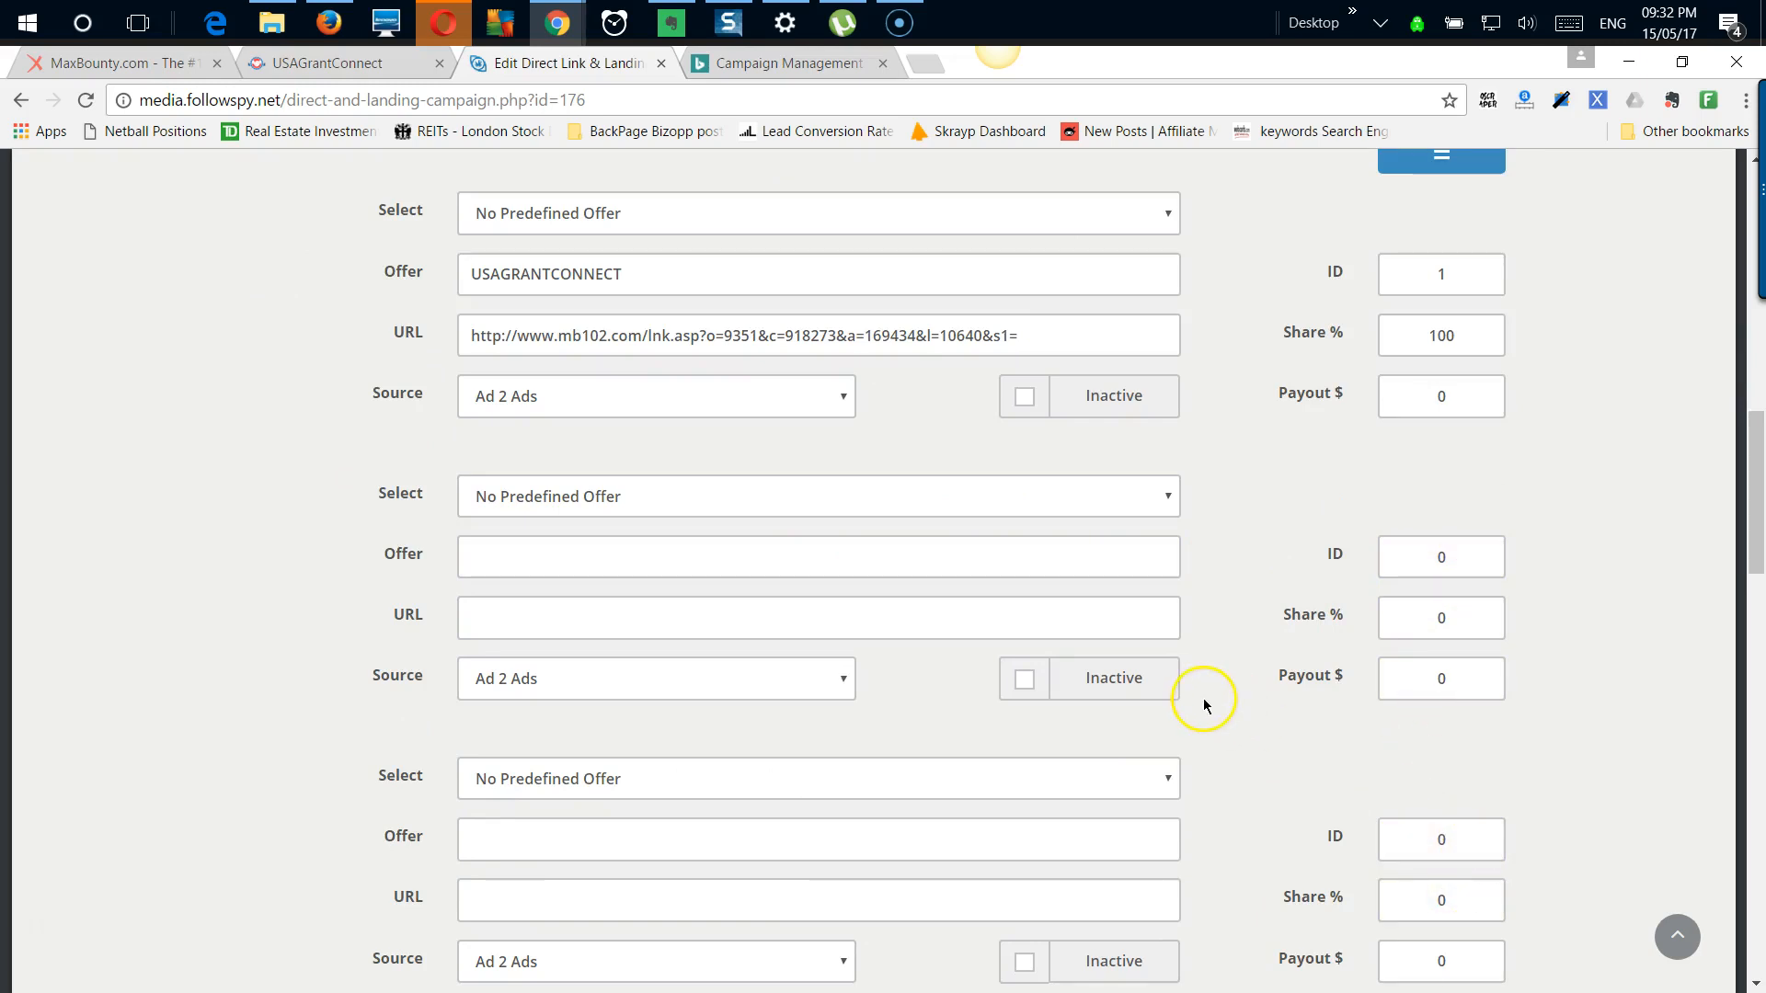
Step: Look up the commission per lead on the MaxBounty offer page and set the USAGRANTCONNECT offer's payout to $1.25
scroll(1203, 702, up, 3)
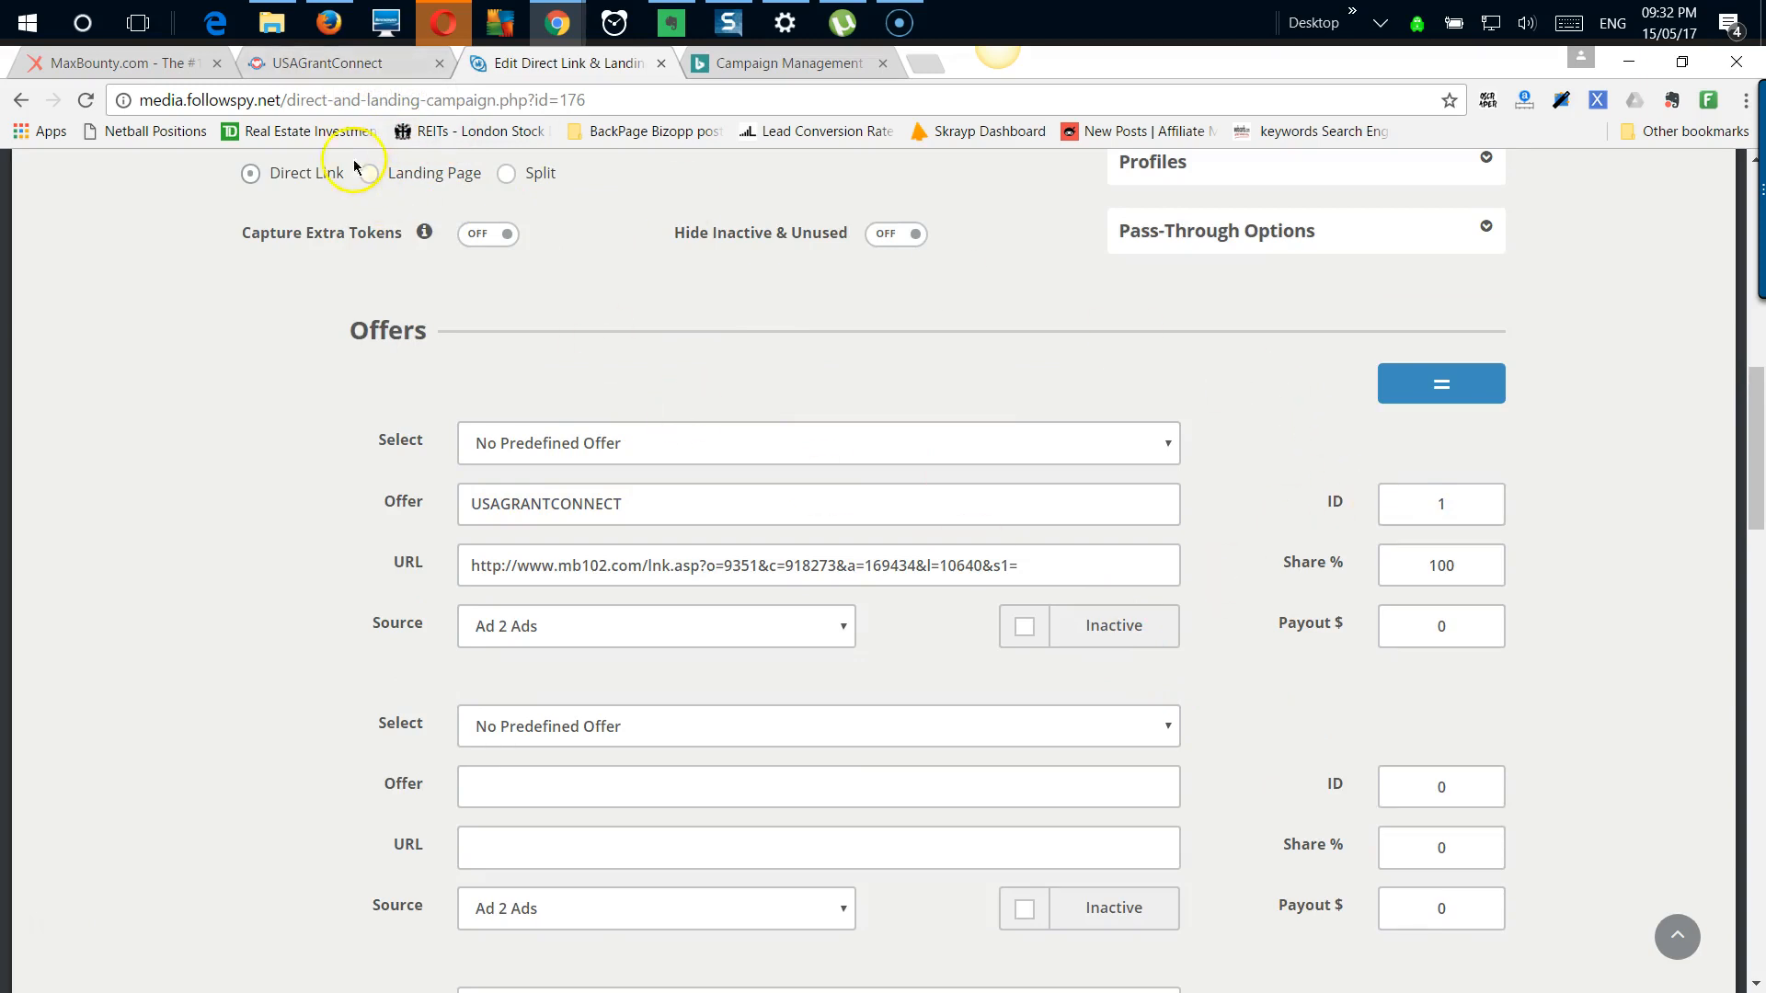
click(166, 64)
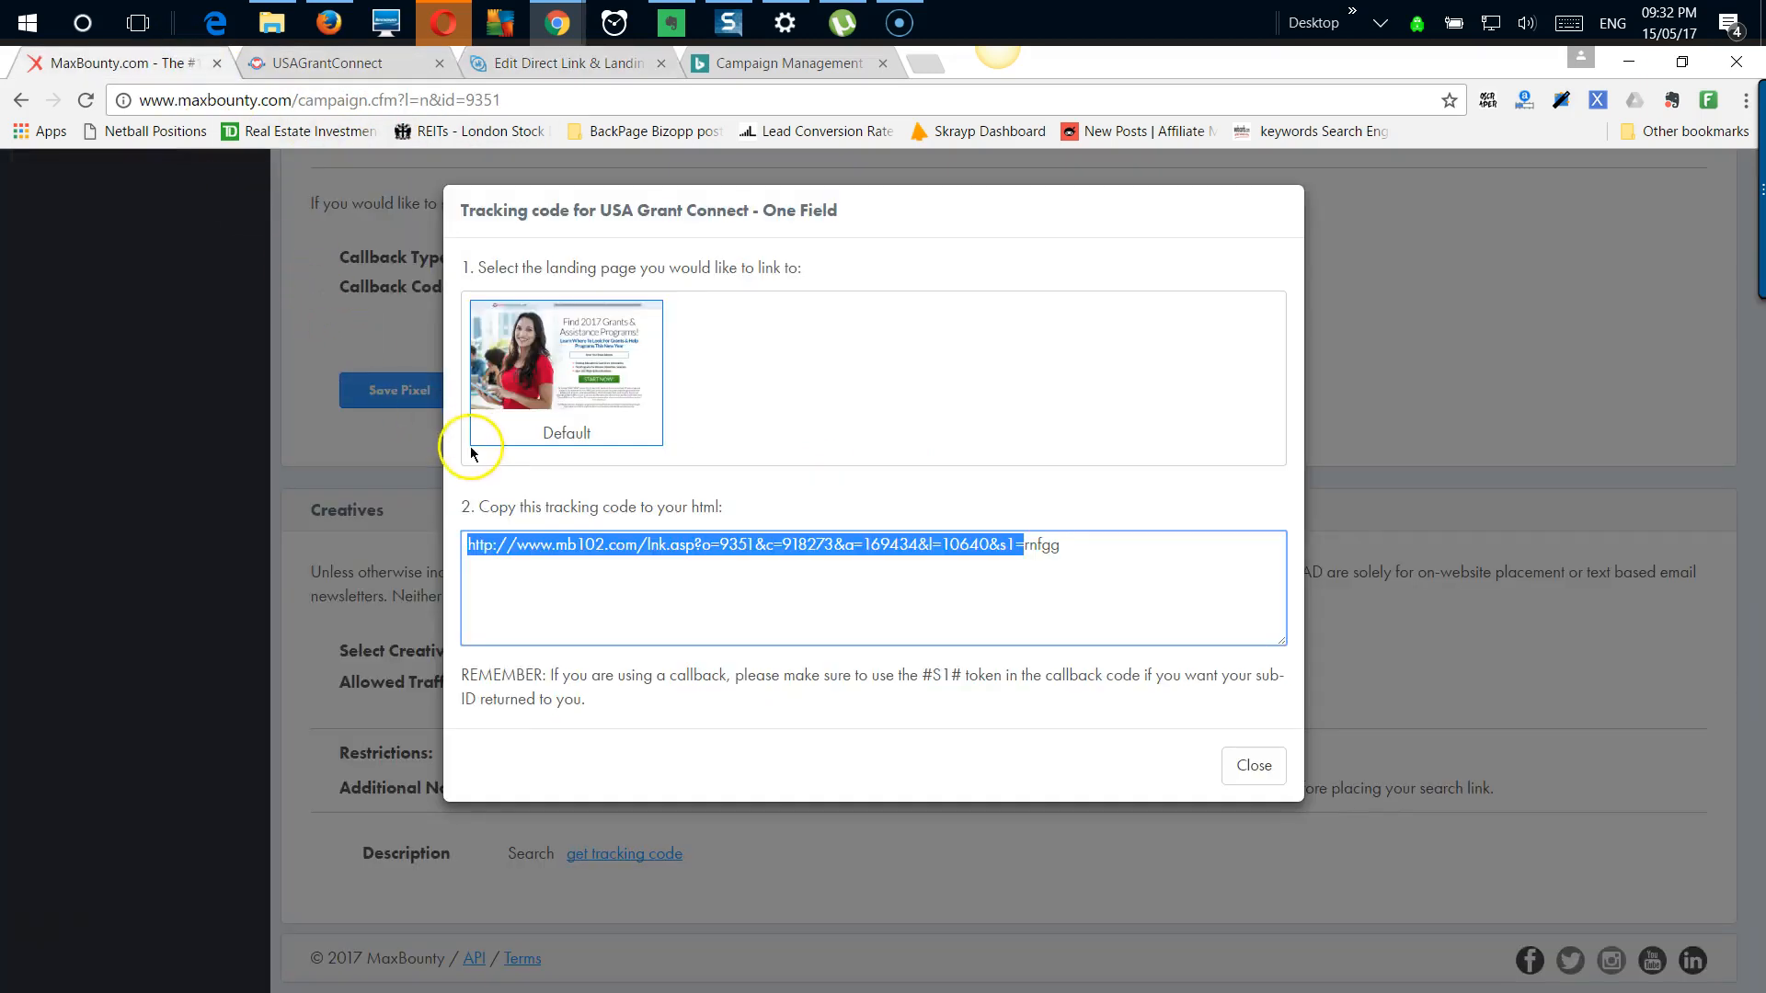
click(1371, 486)
scroll(1218, 677, up, 8)
scroll(870, 550, up, 7)
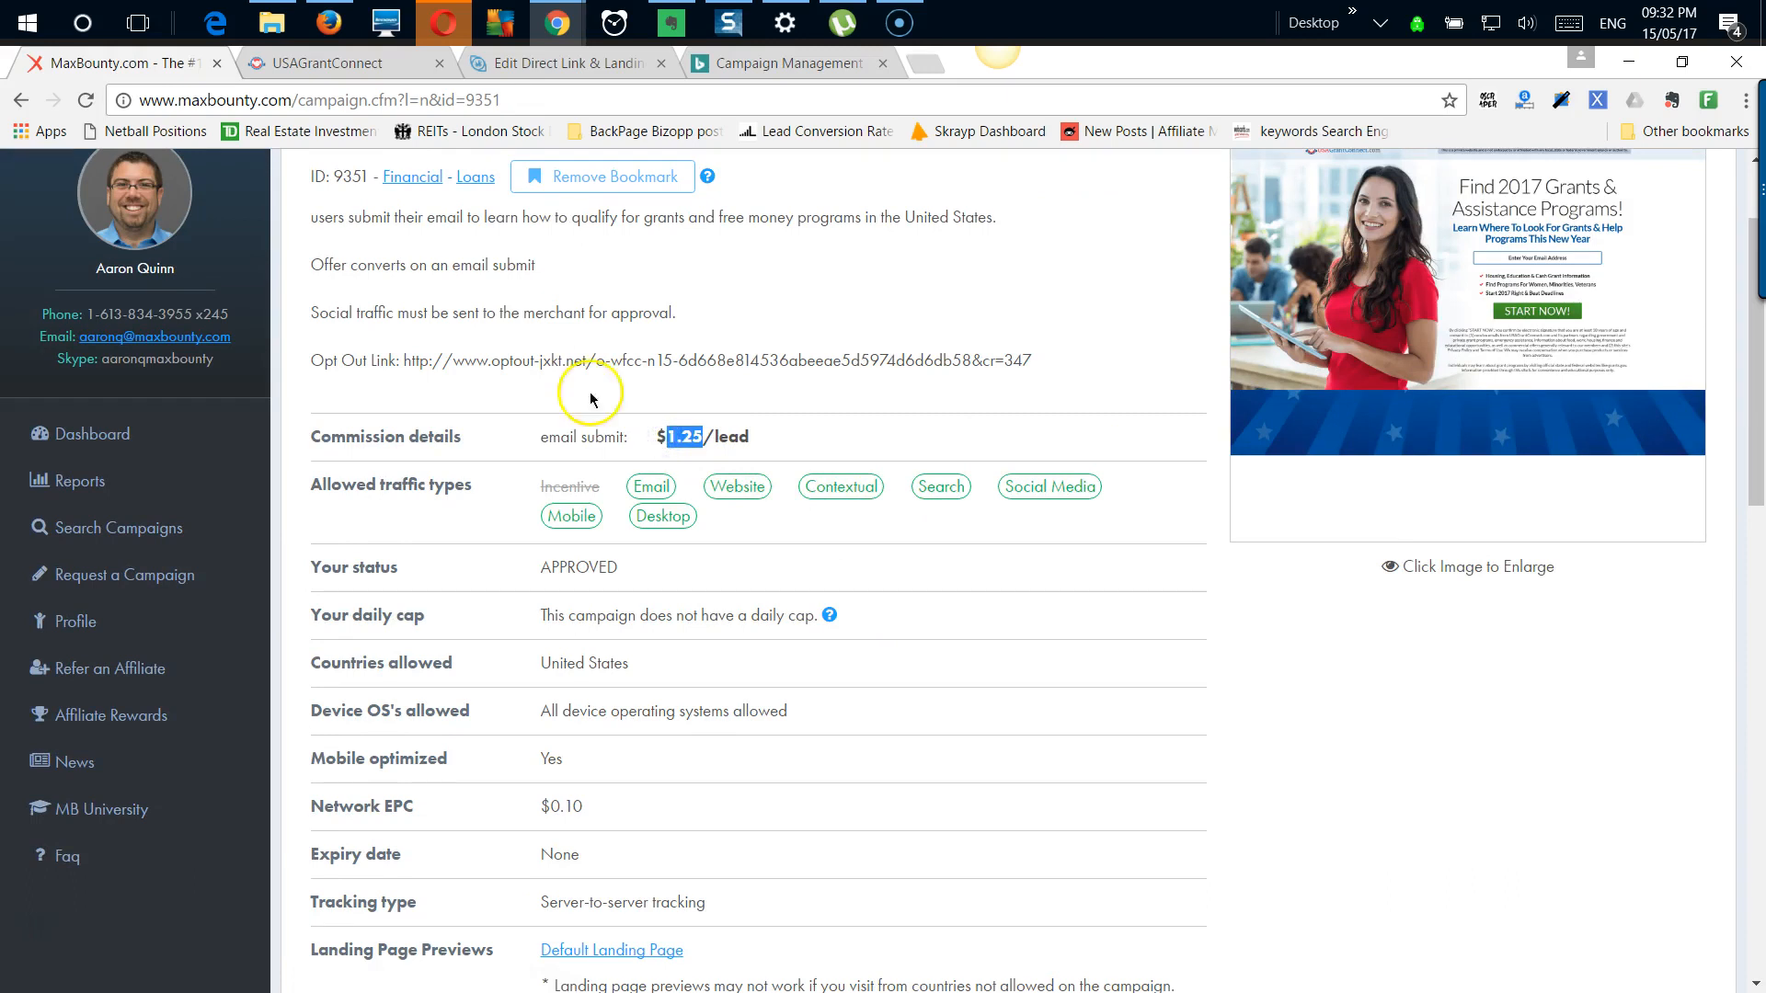
click(558, 65)
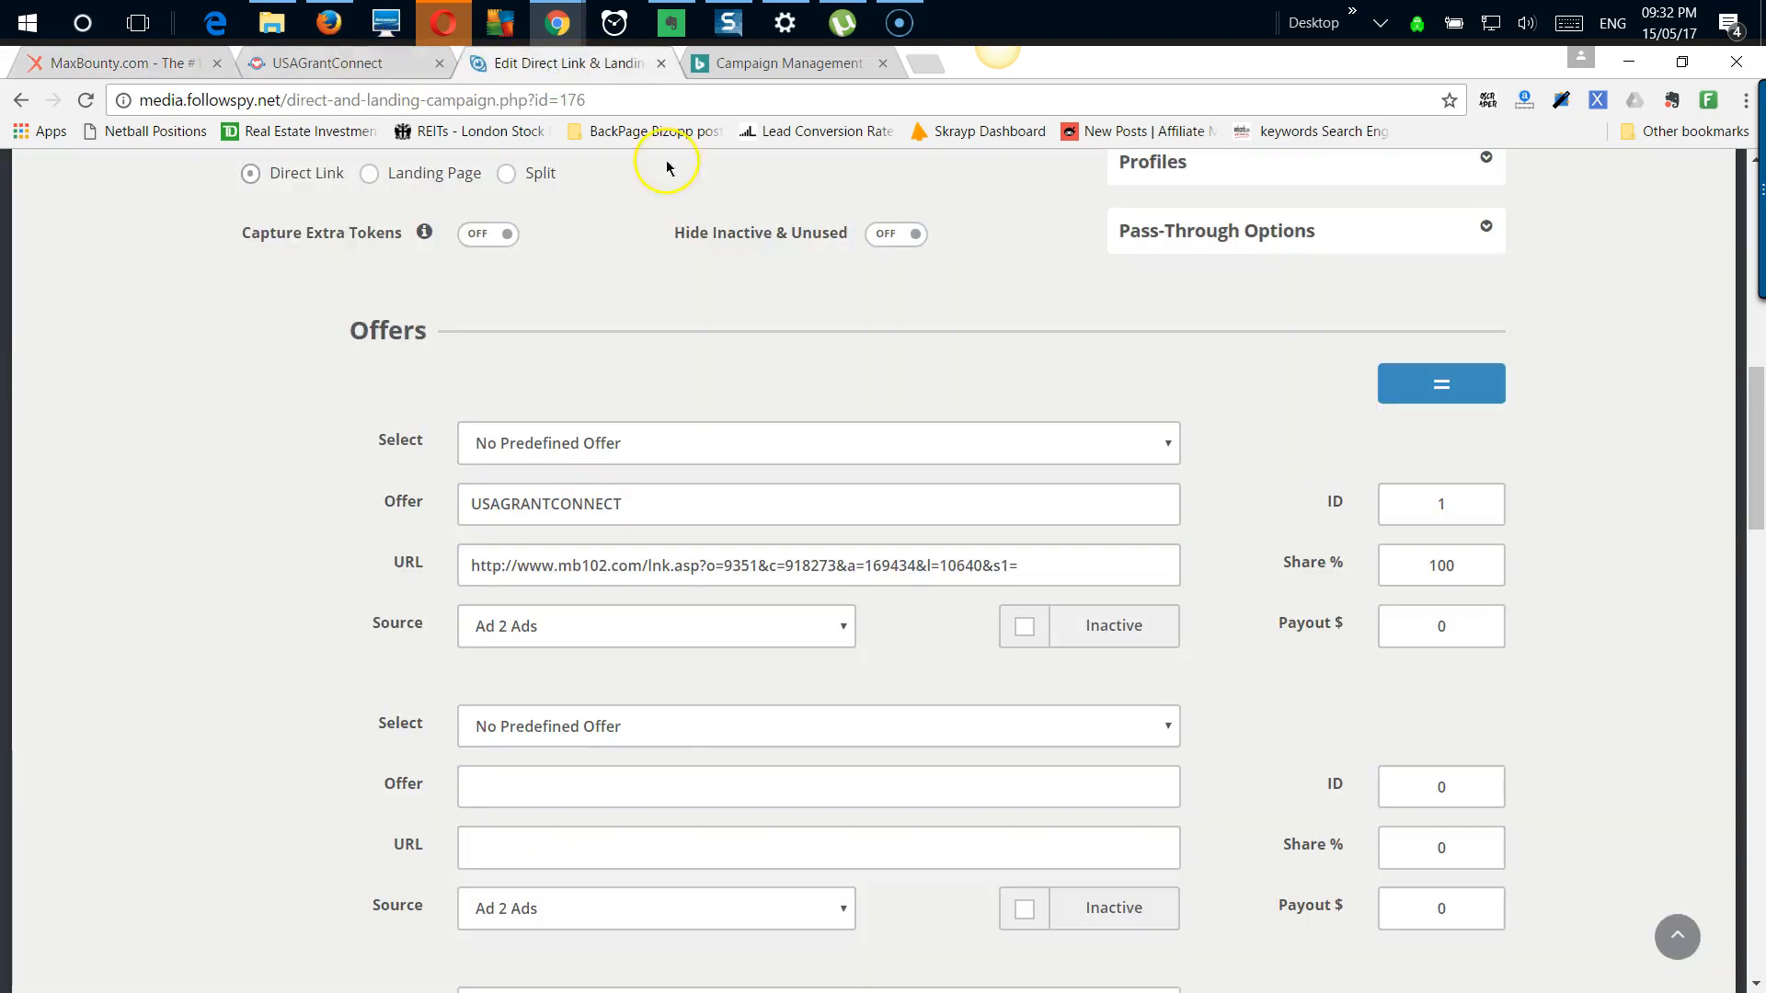
click(1467, 626)
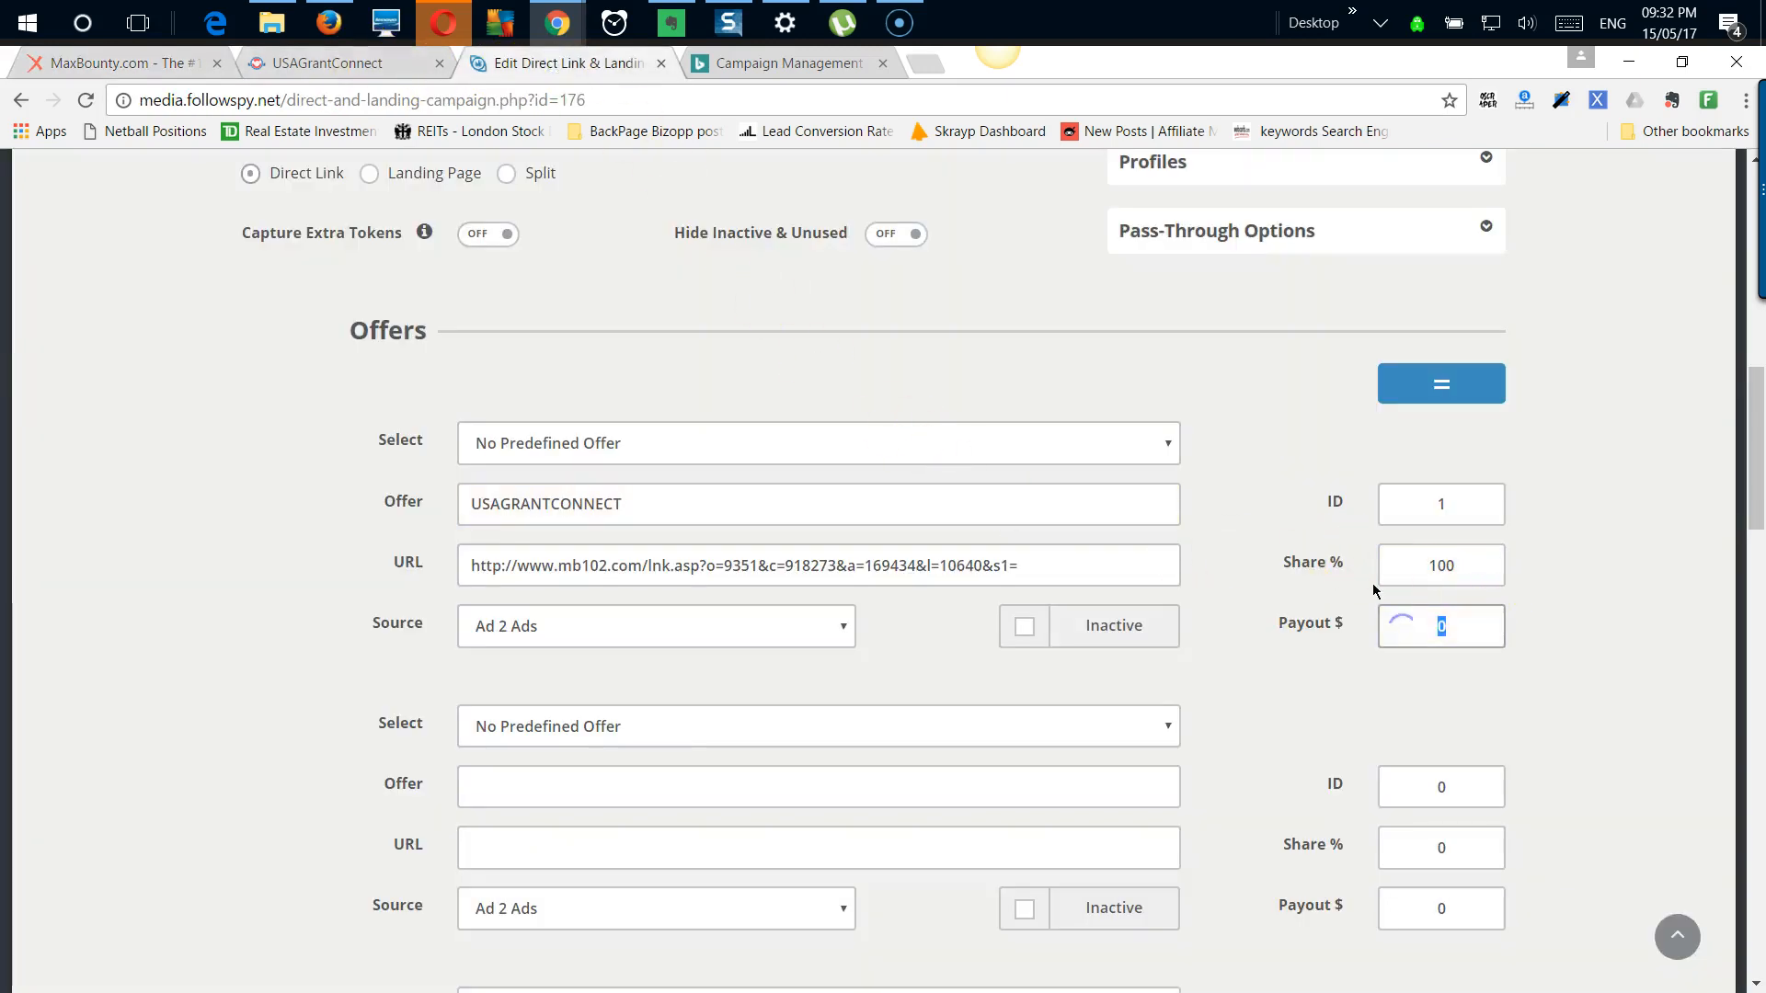
text(1.2)
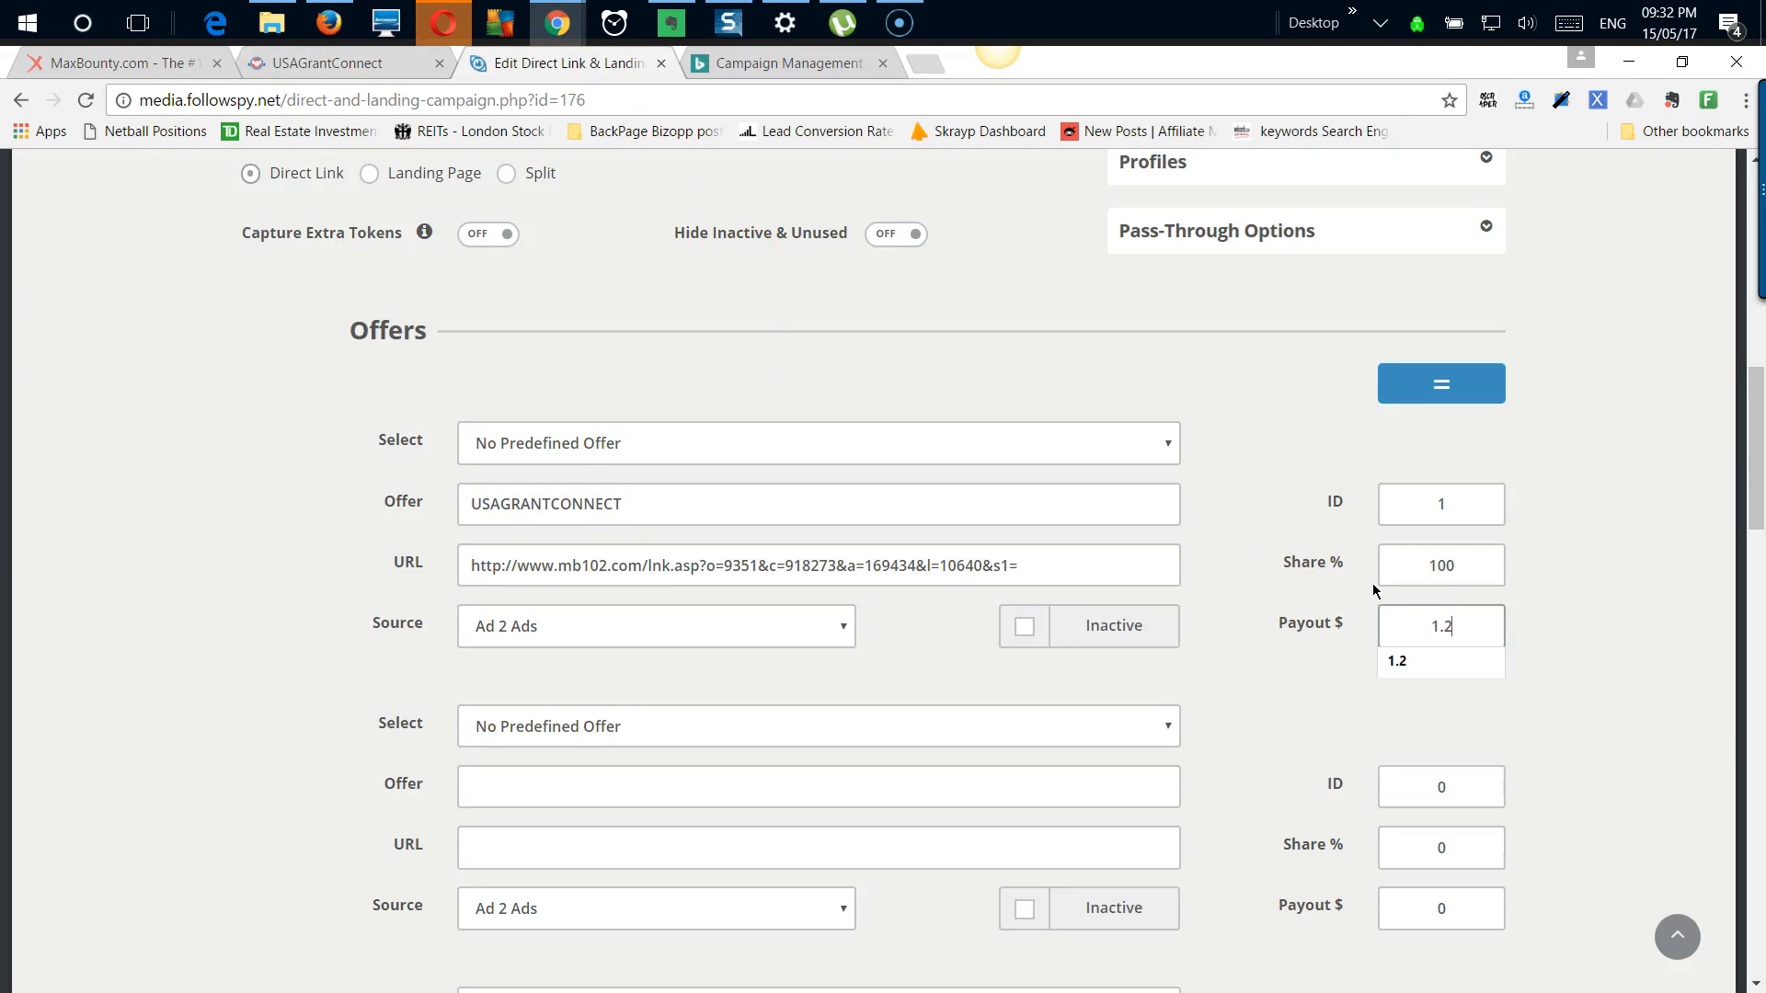
text(5)
click(1373, 581)
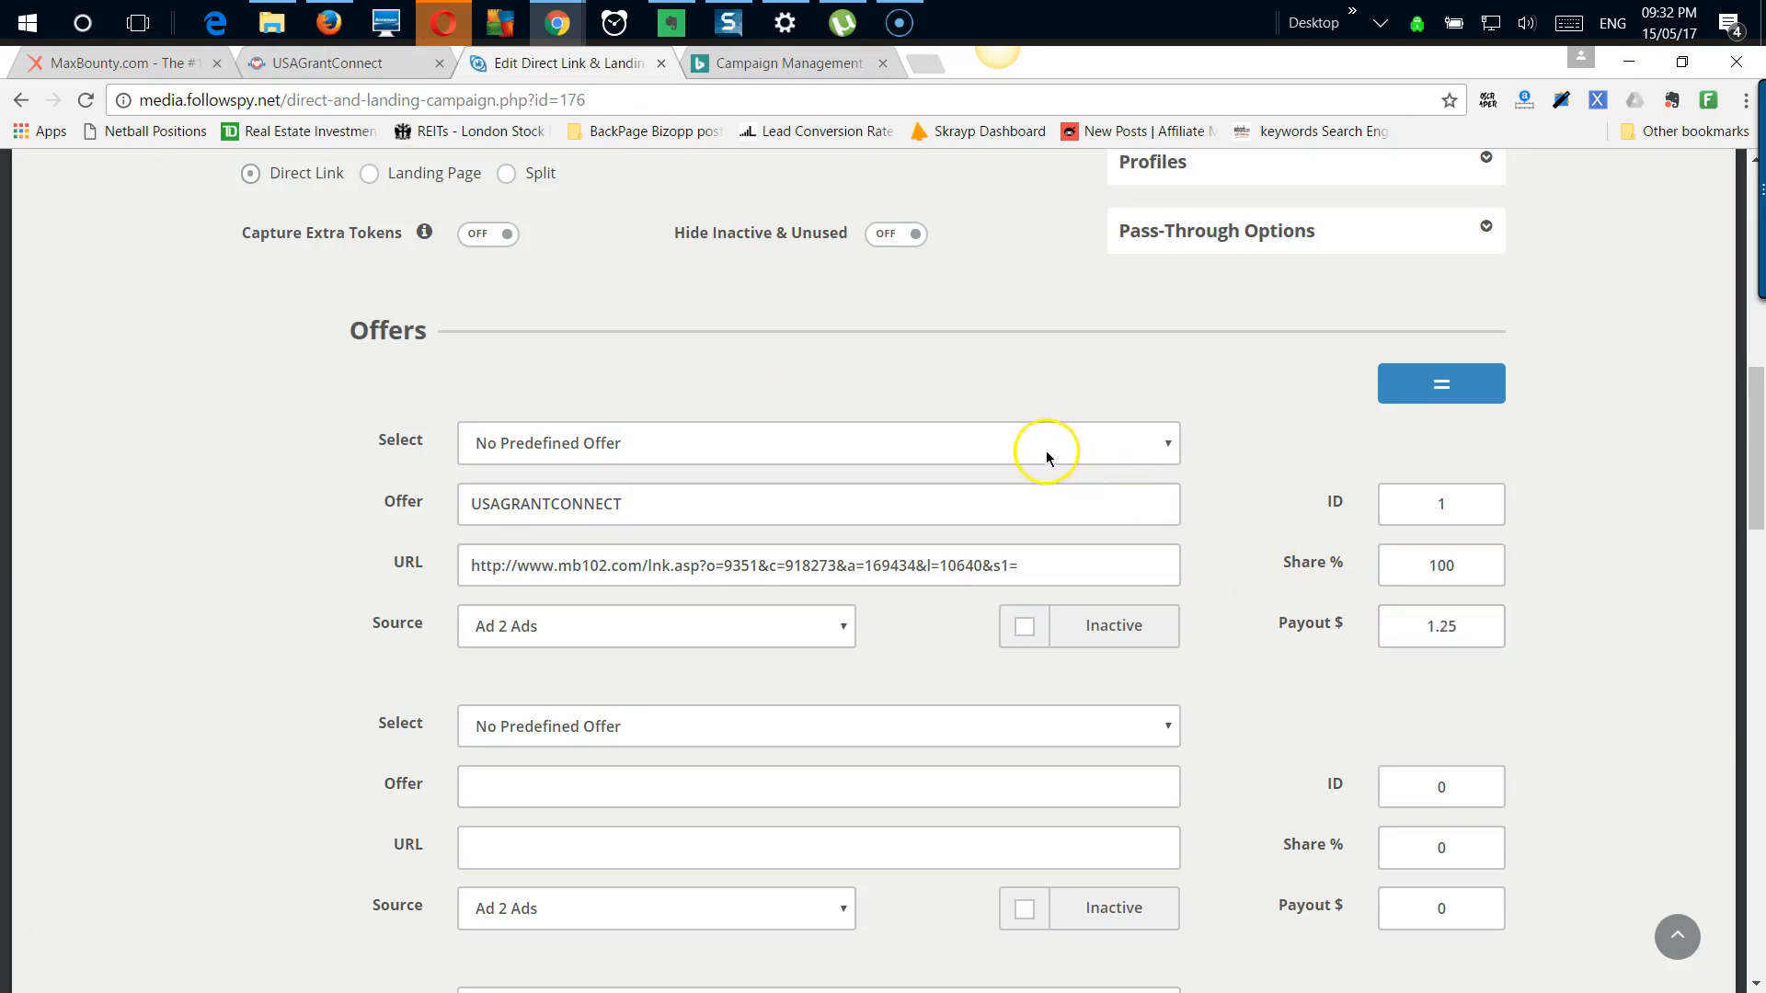
Step: Turn on capturing extra tokens and add Query as token 1 and Match Type as token 2
scroll(1043, 457, up, 2)
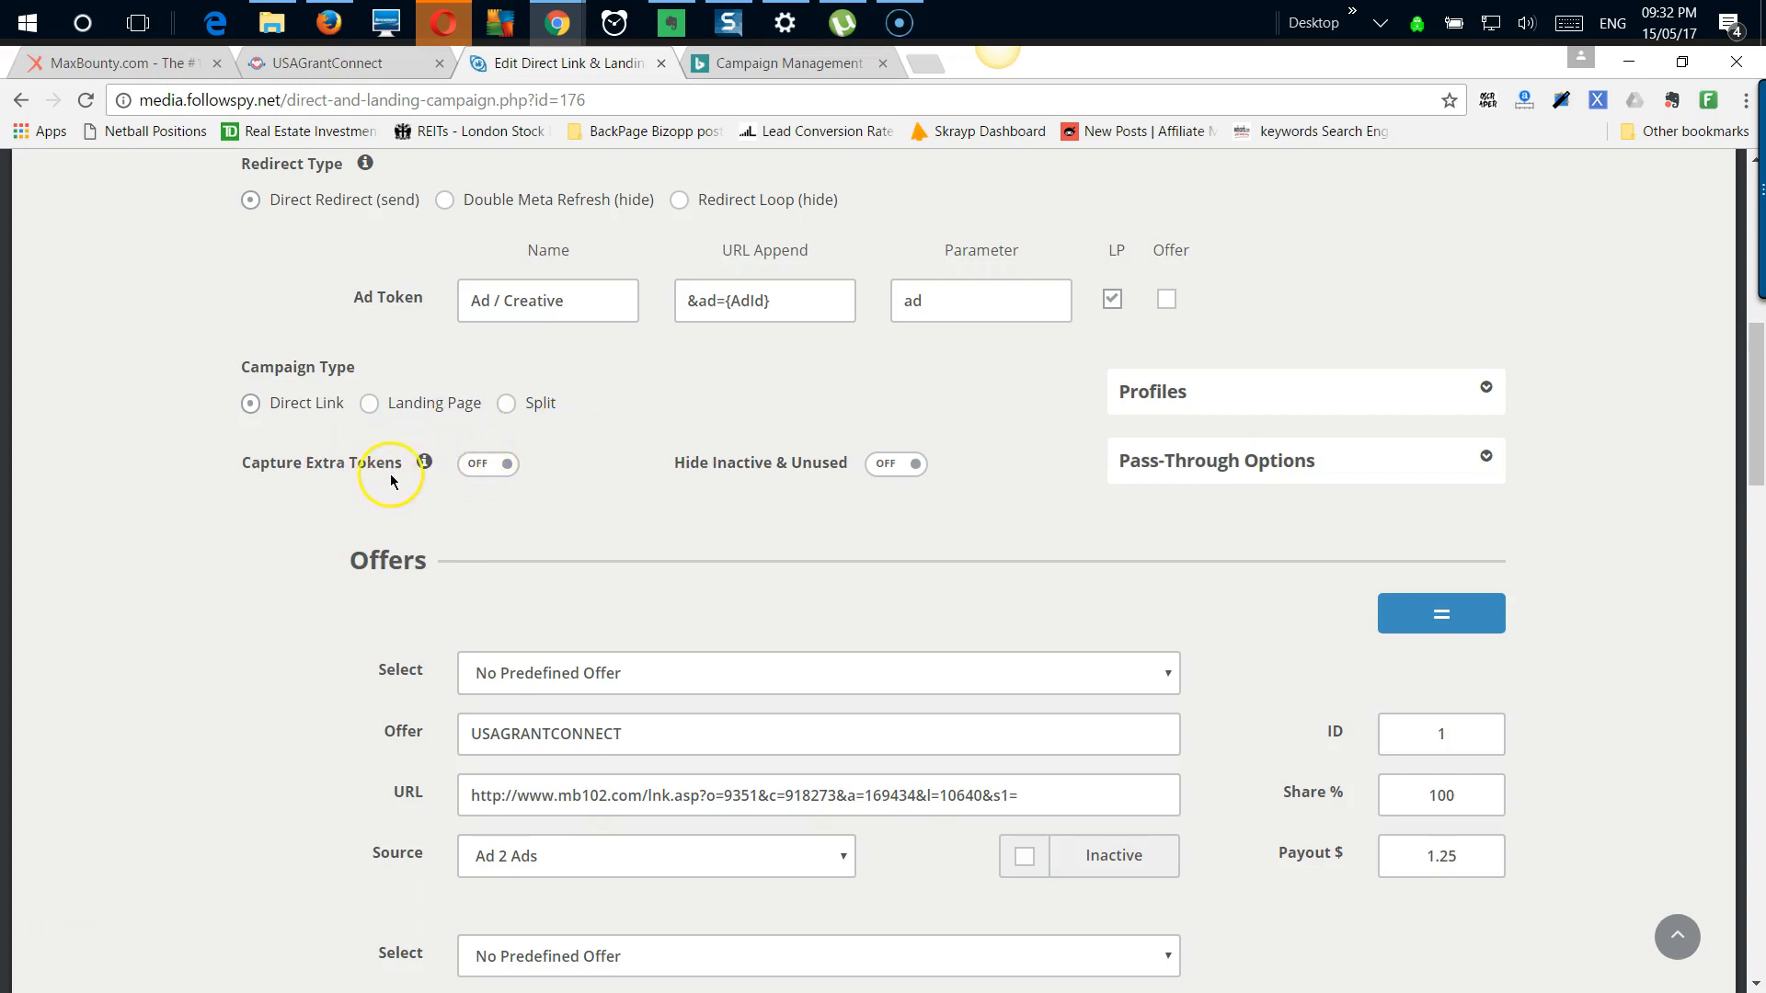
click(474, 468)
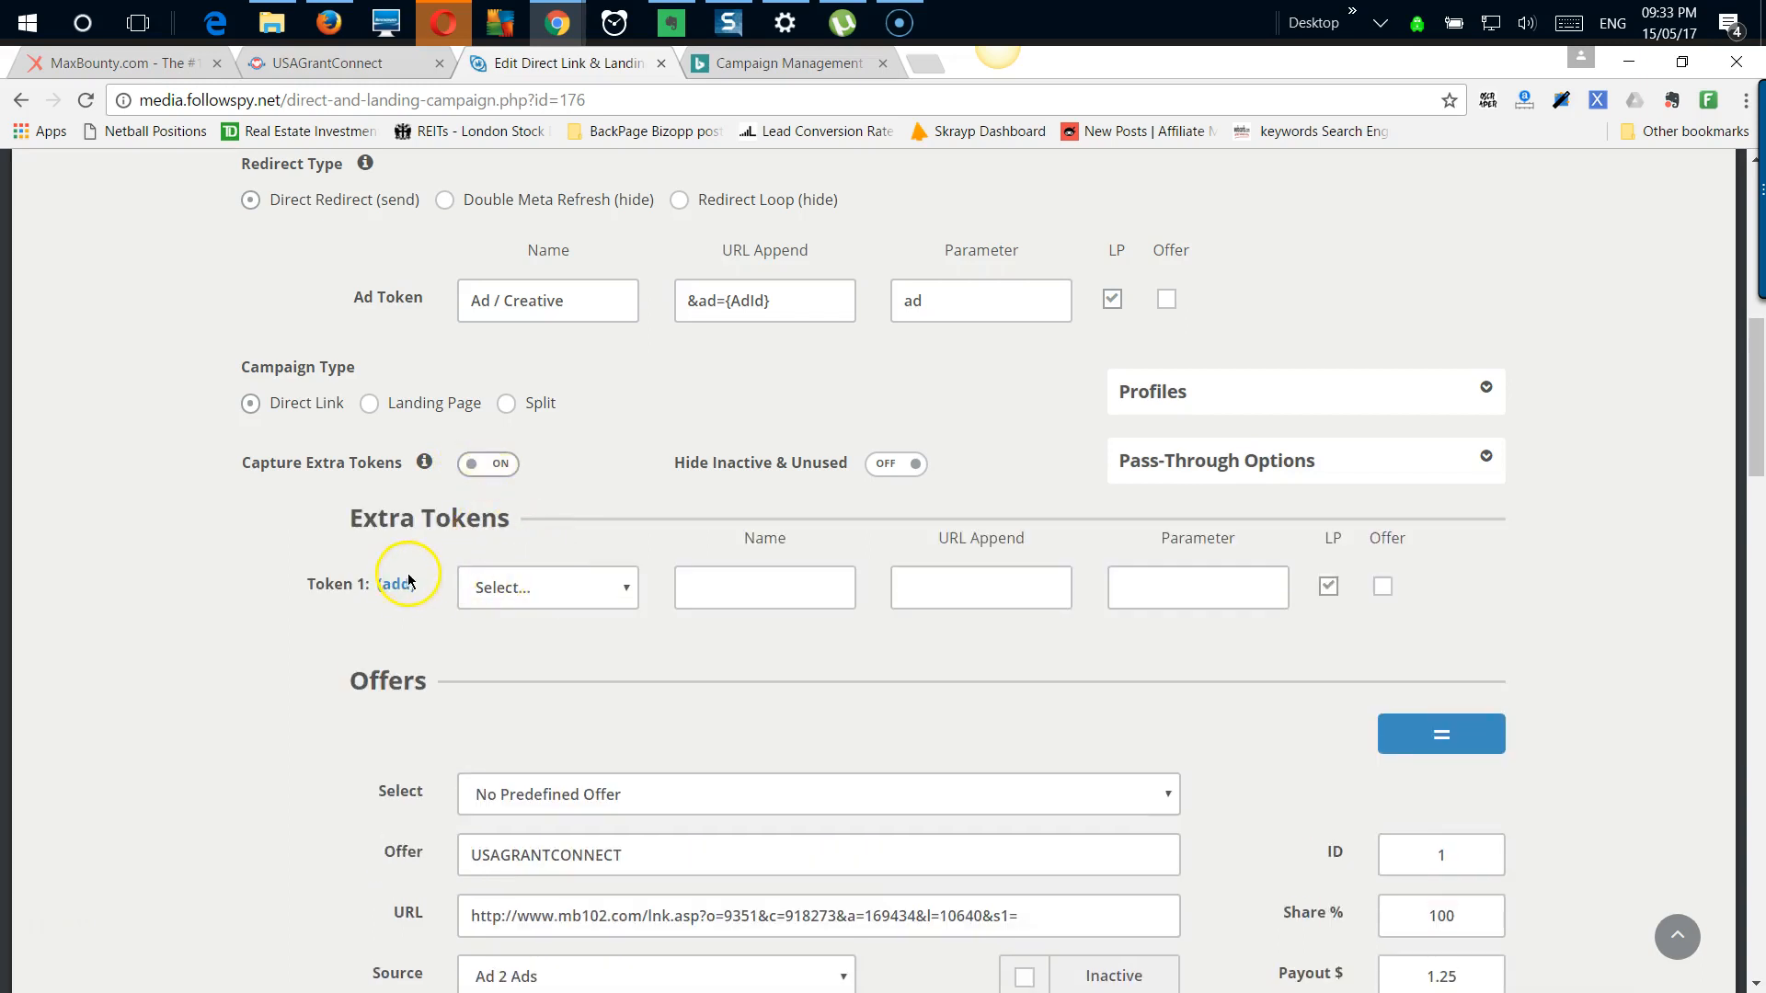
click(409, 583)
click(556, 588)
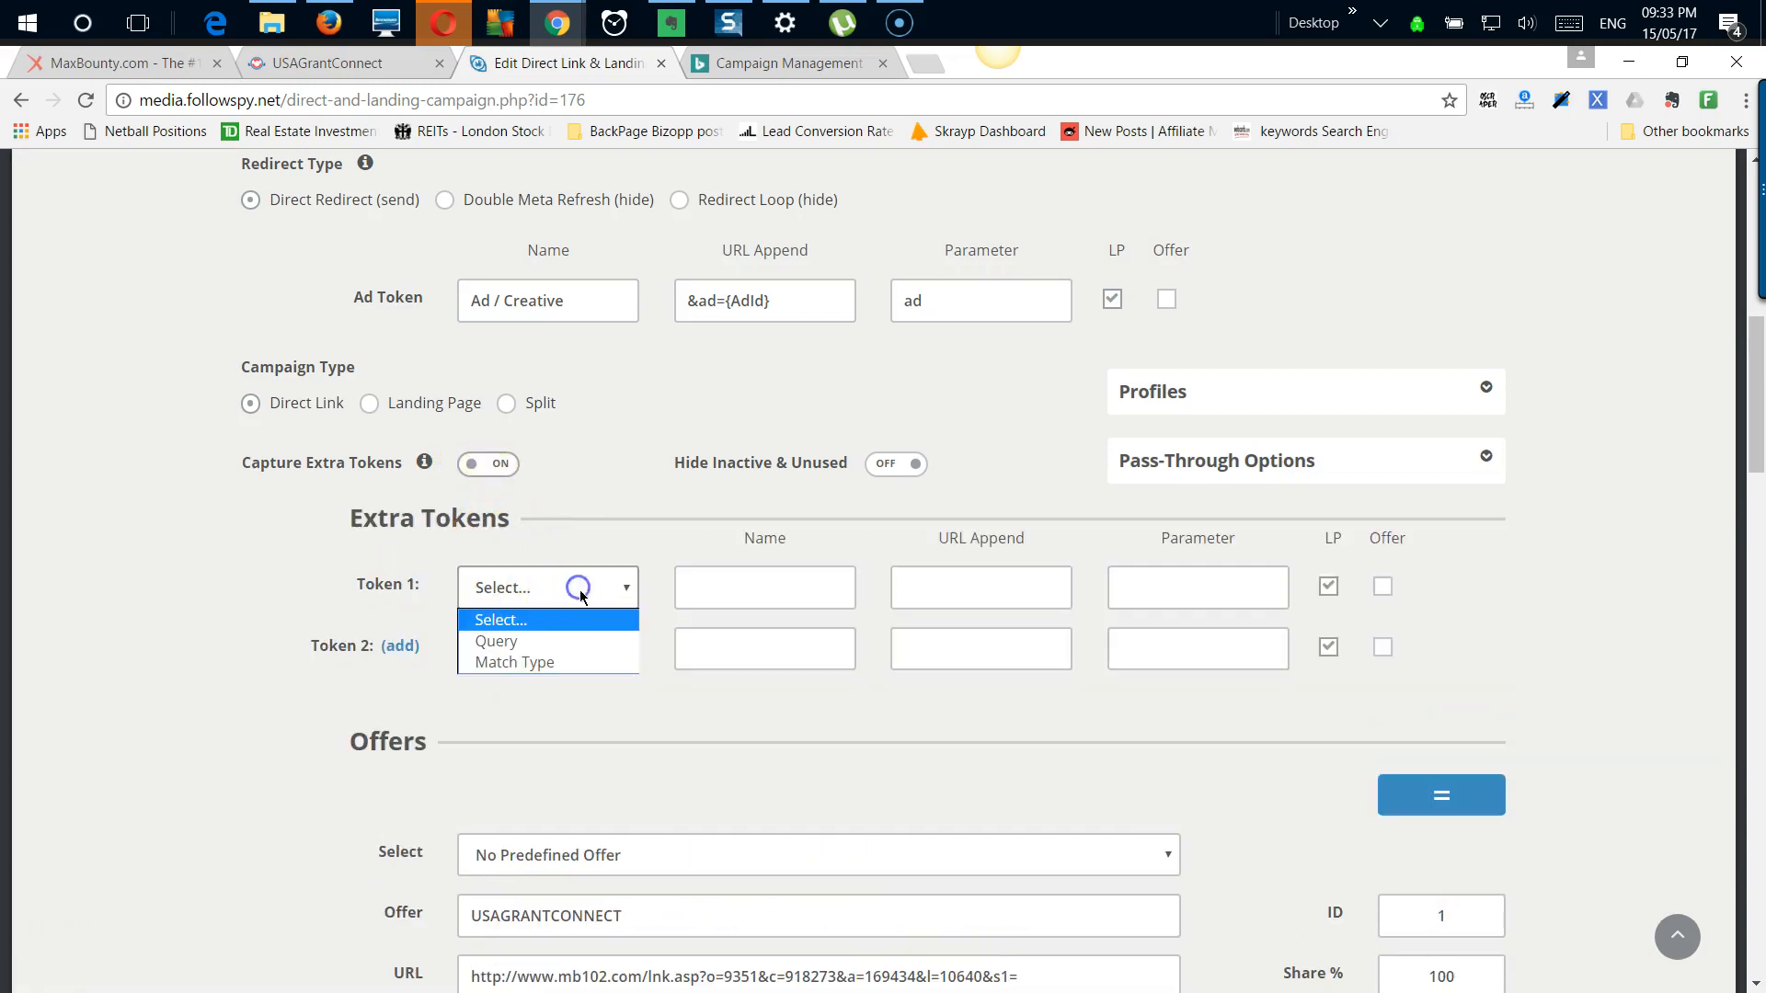
click(571, 643)
click(521, 652)
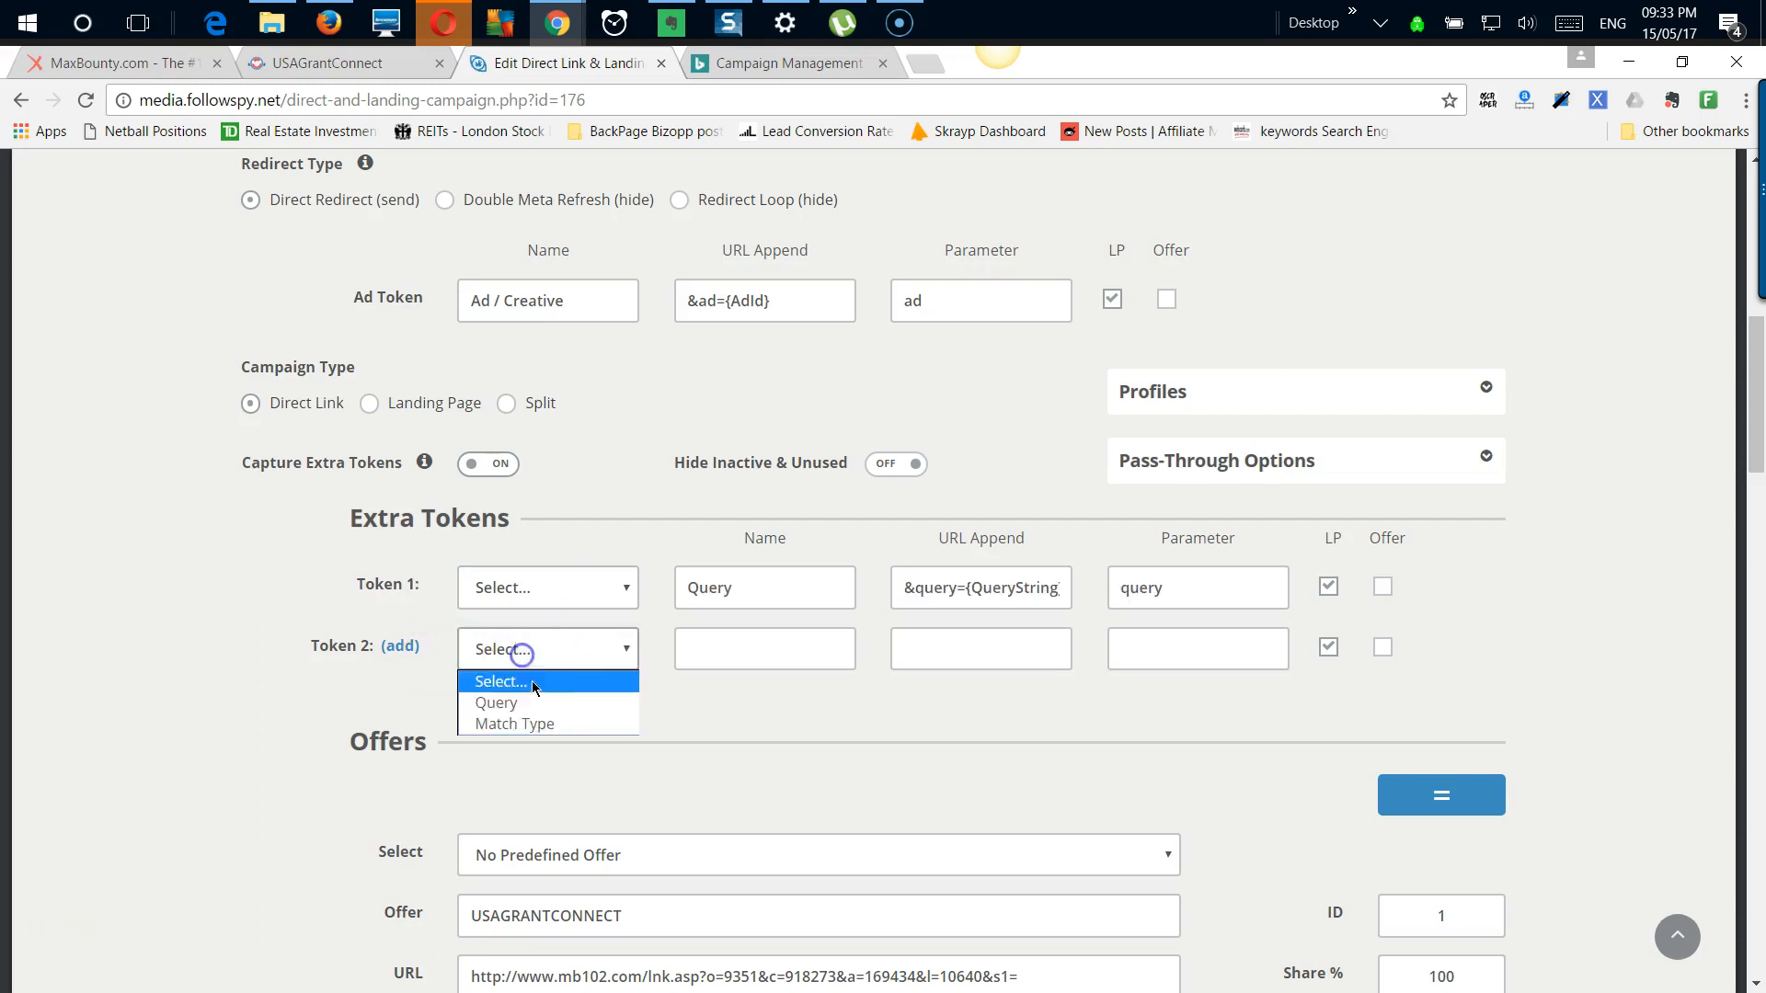
click(528, 723)
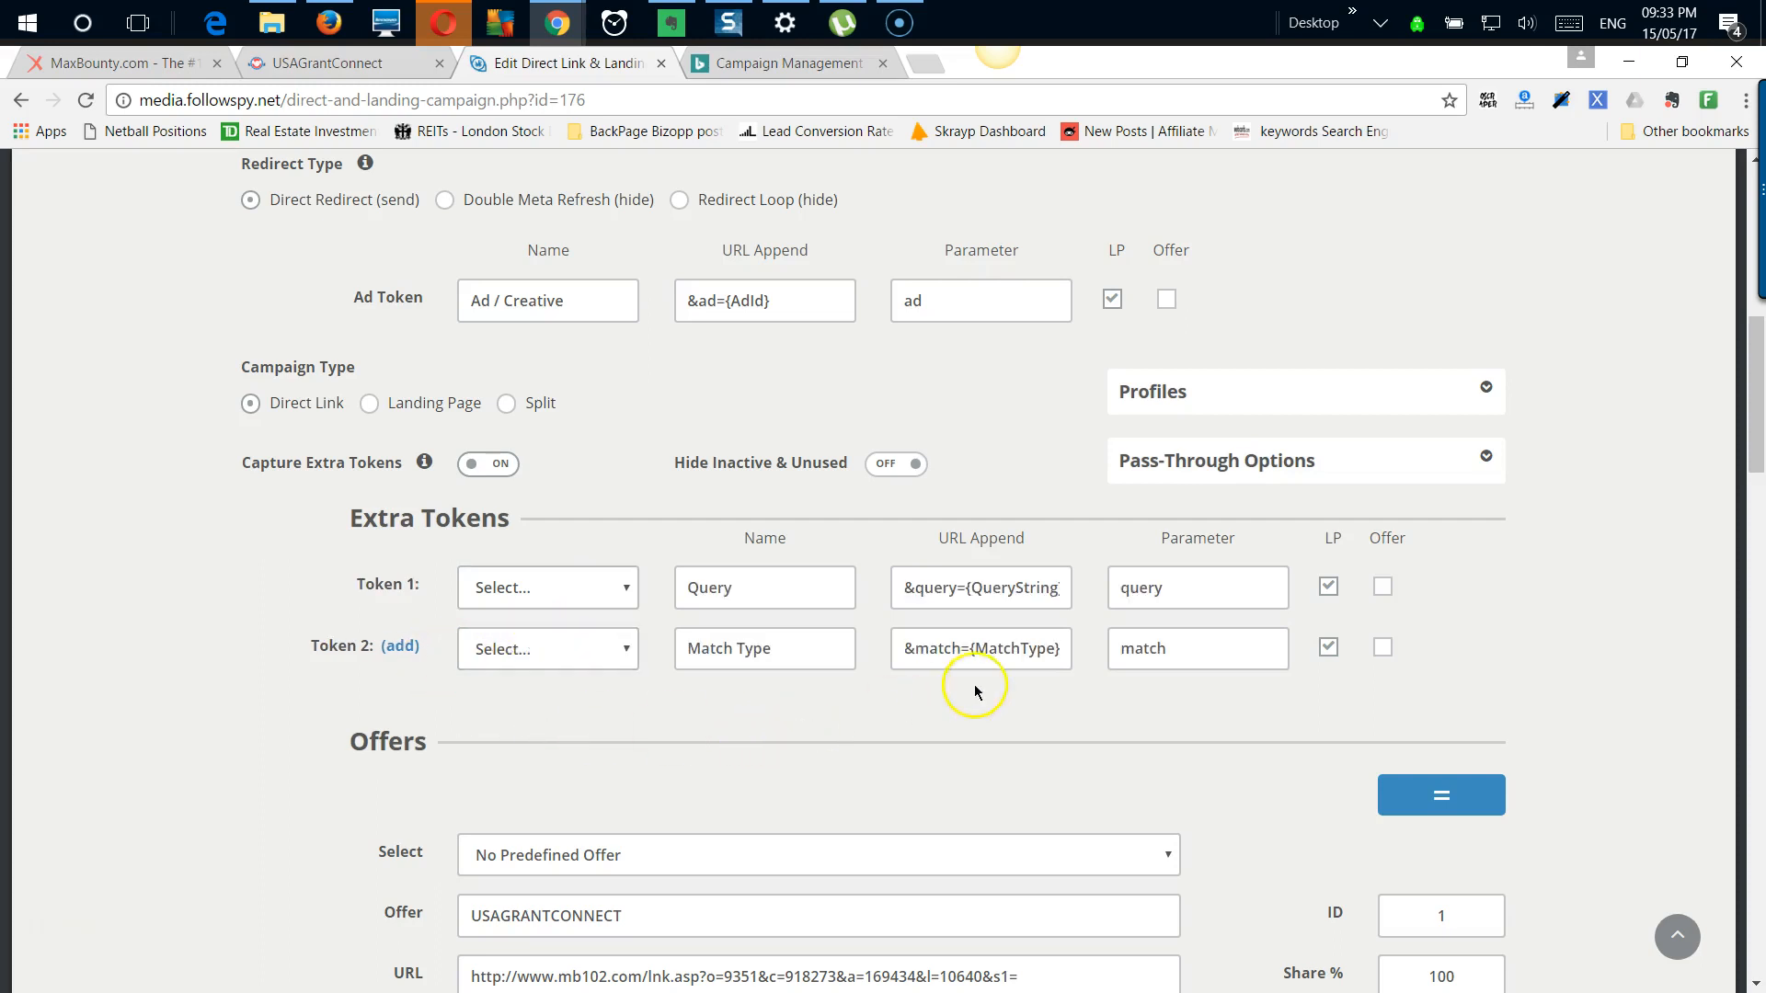
scroll(975, 692, up, 4)
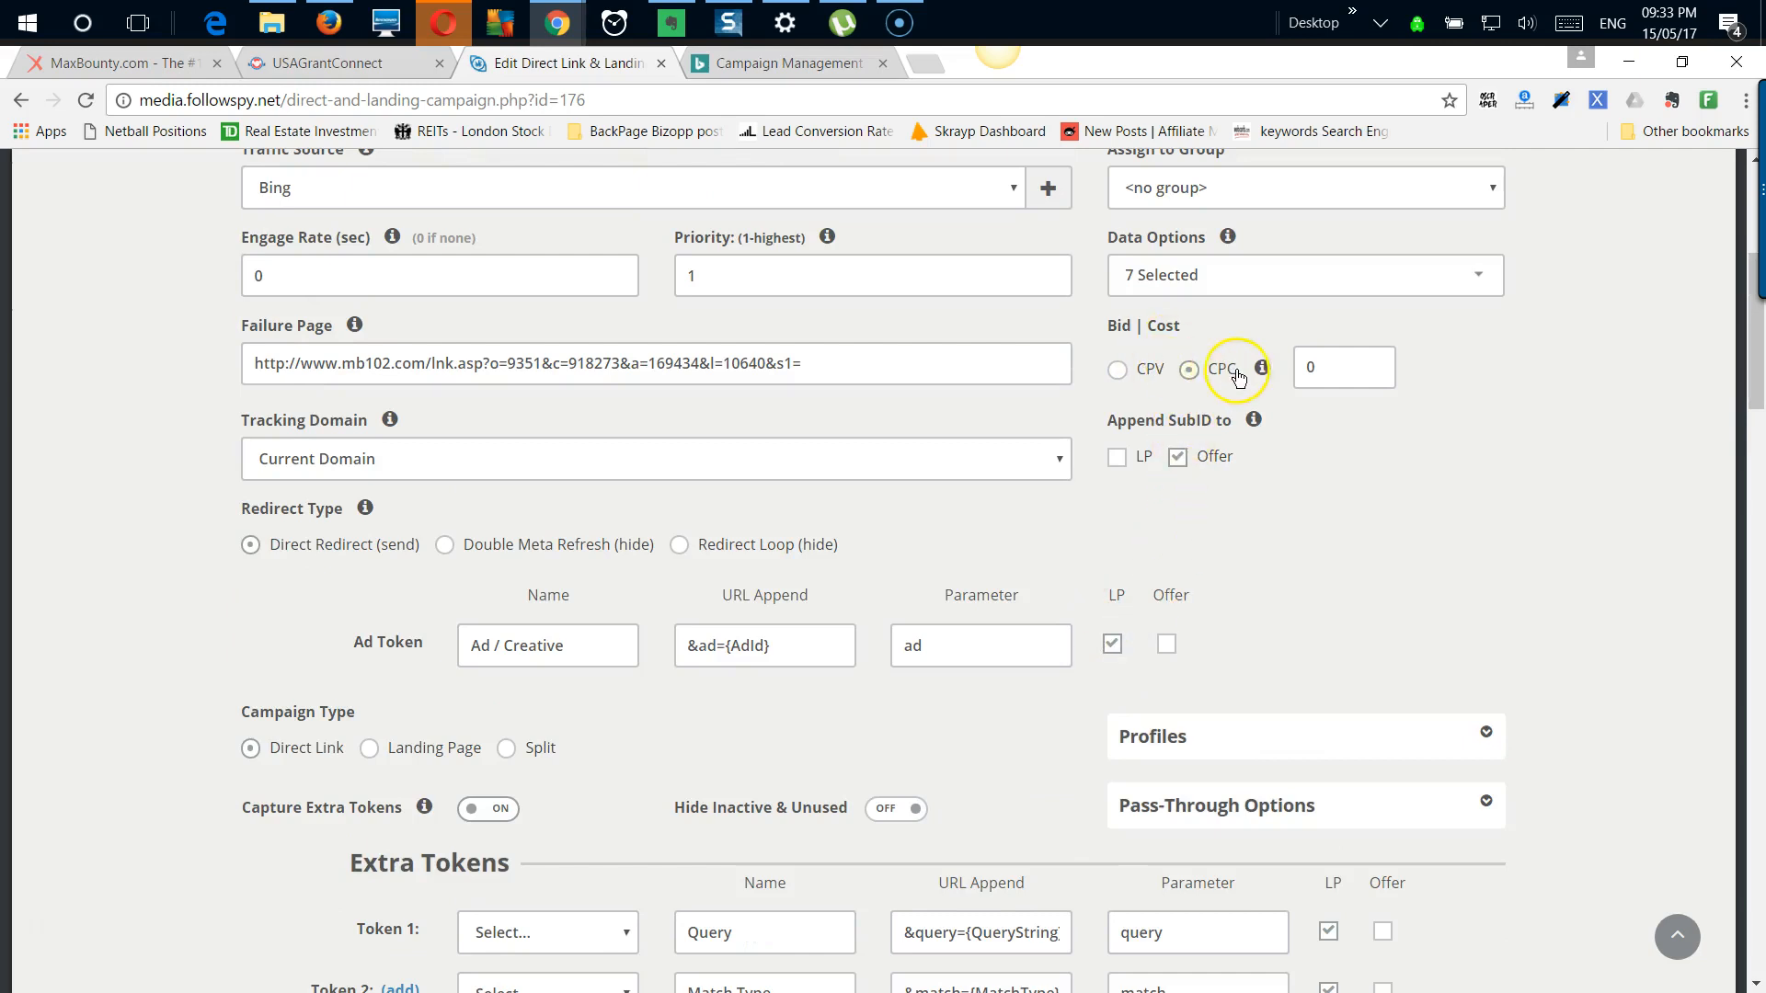
scroll(1161, 427, down, 1)
scroll(1157, 421, down, 7)
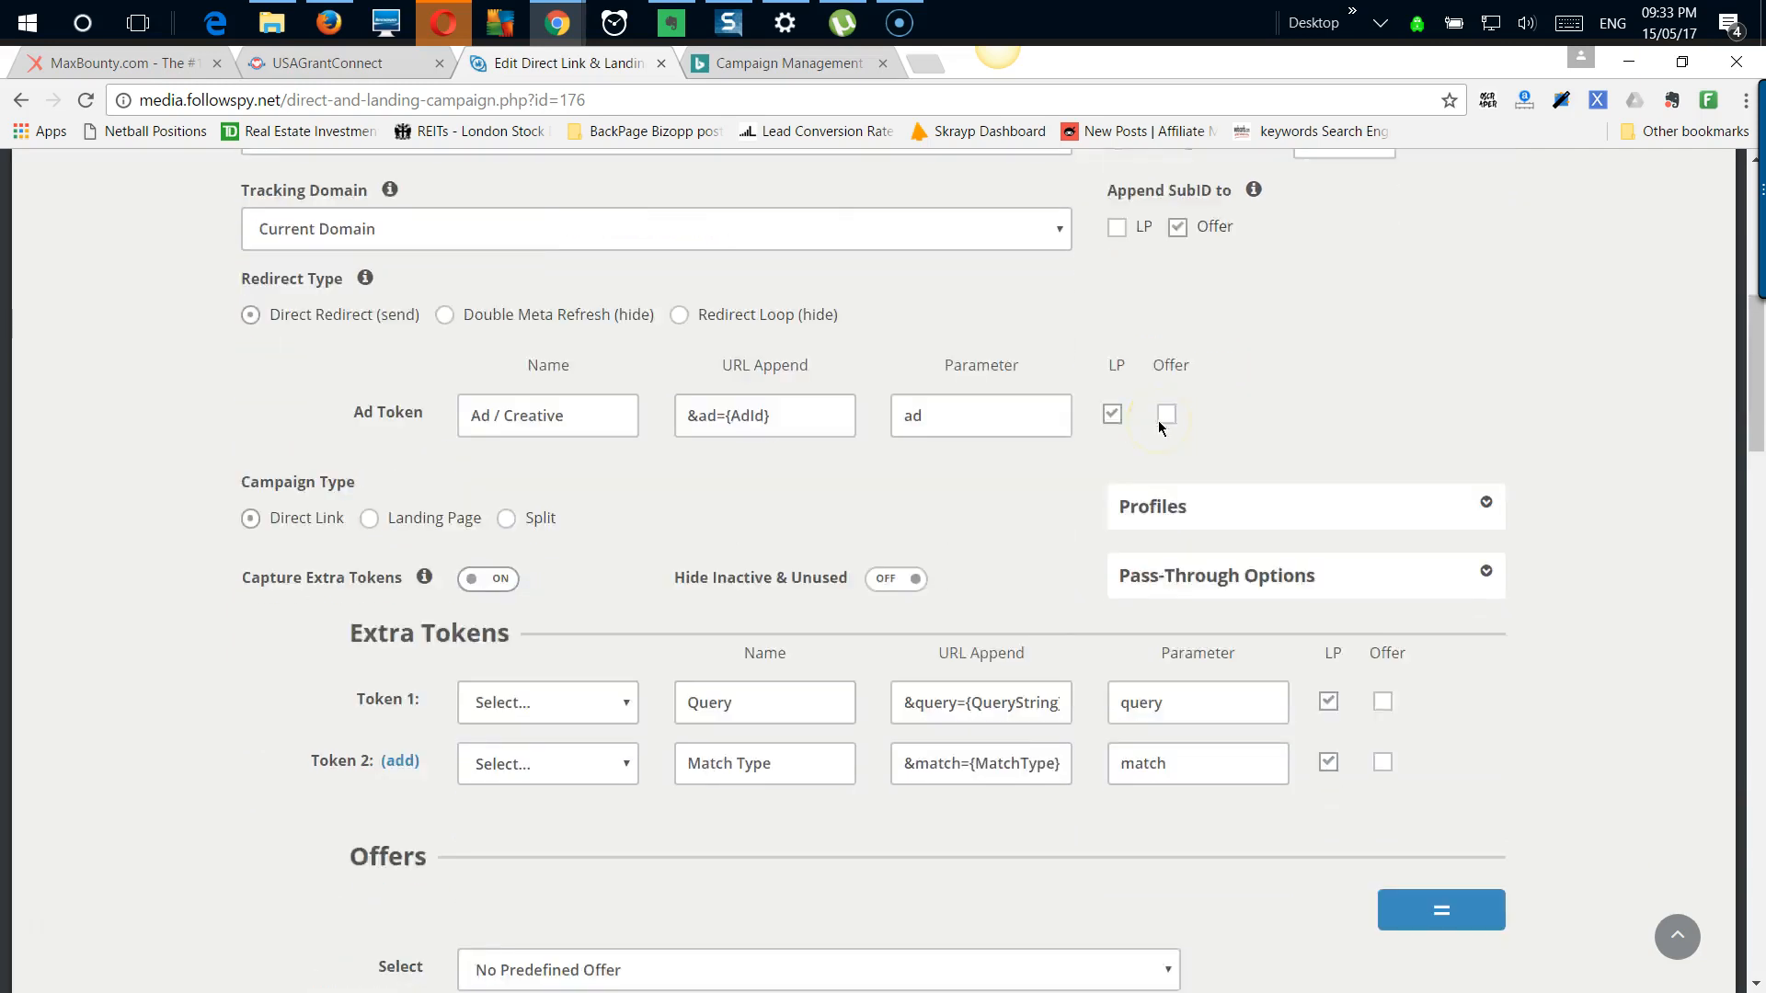
Step: Hide the inactive and unused offer entries and save the campaign
scroll(1157, 421, down, 3)
scroll(1156, 423, up, 6)
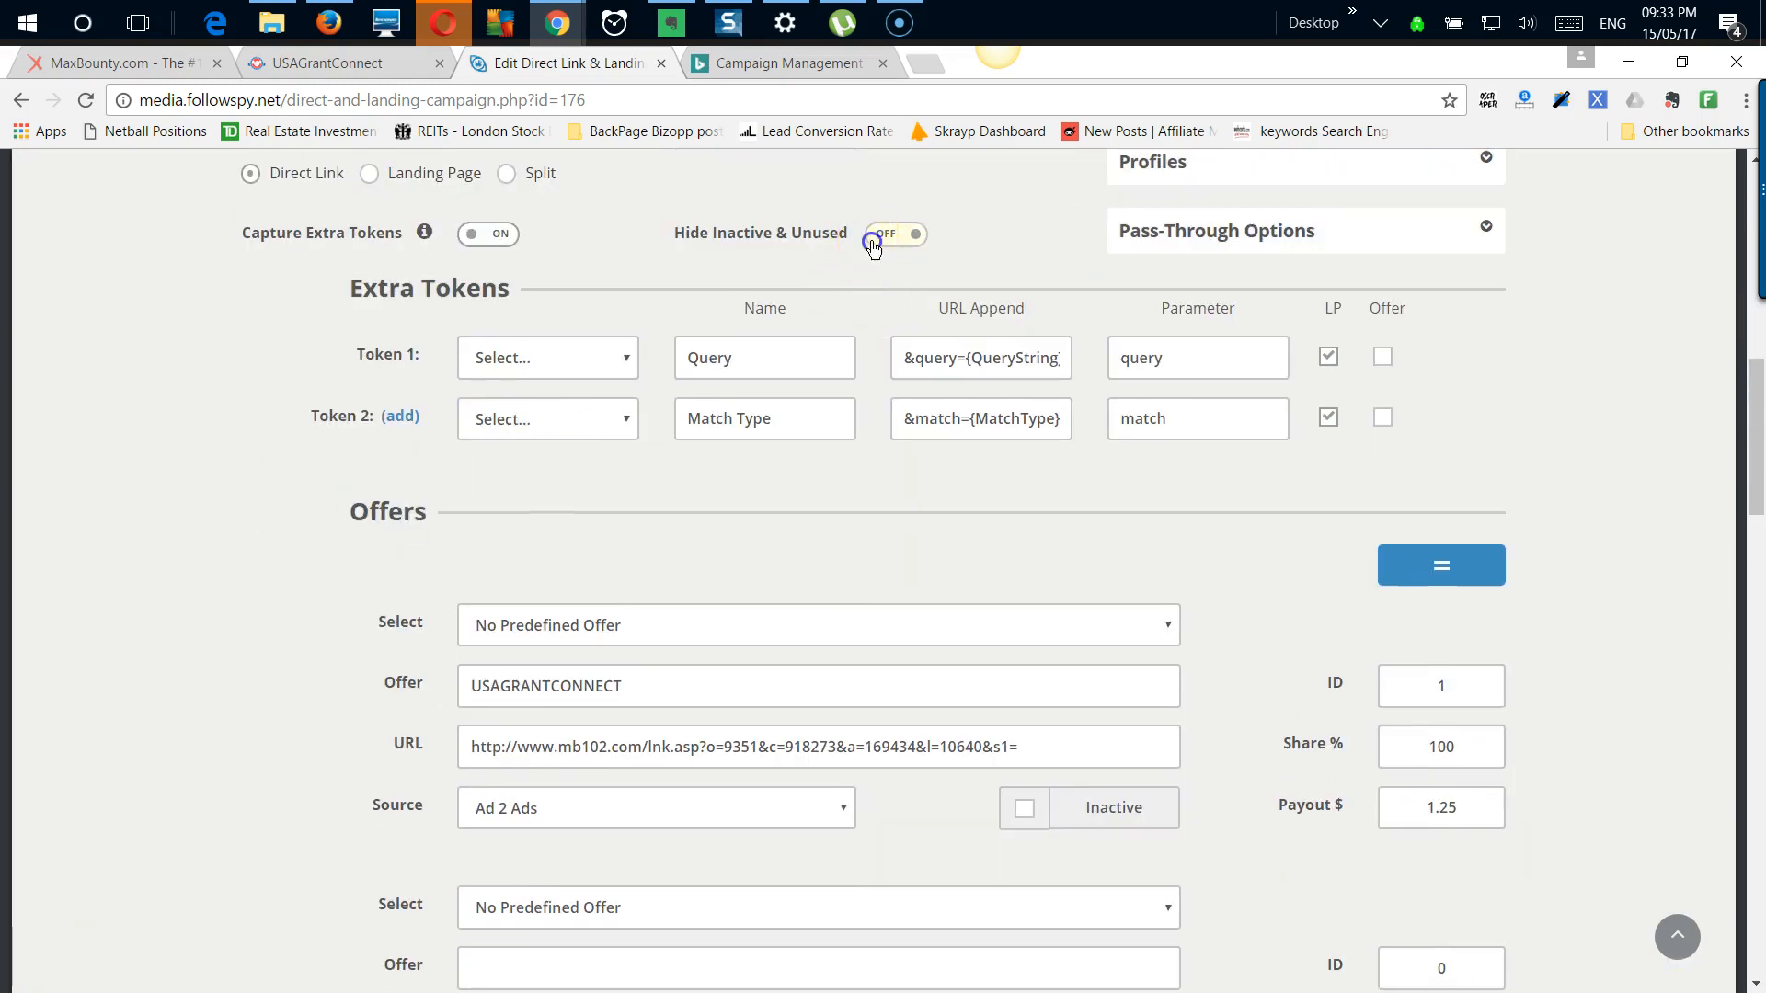
scroll(813, 374, down, 3)
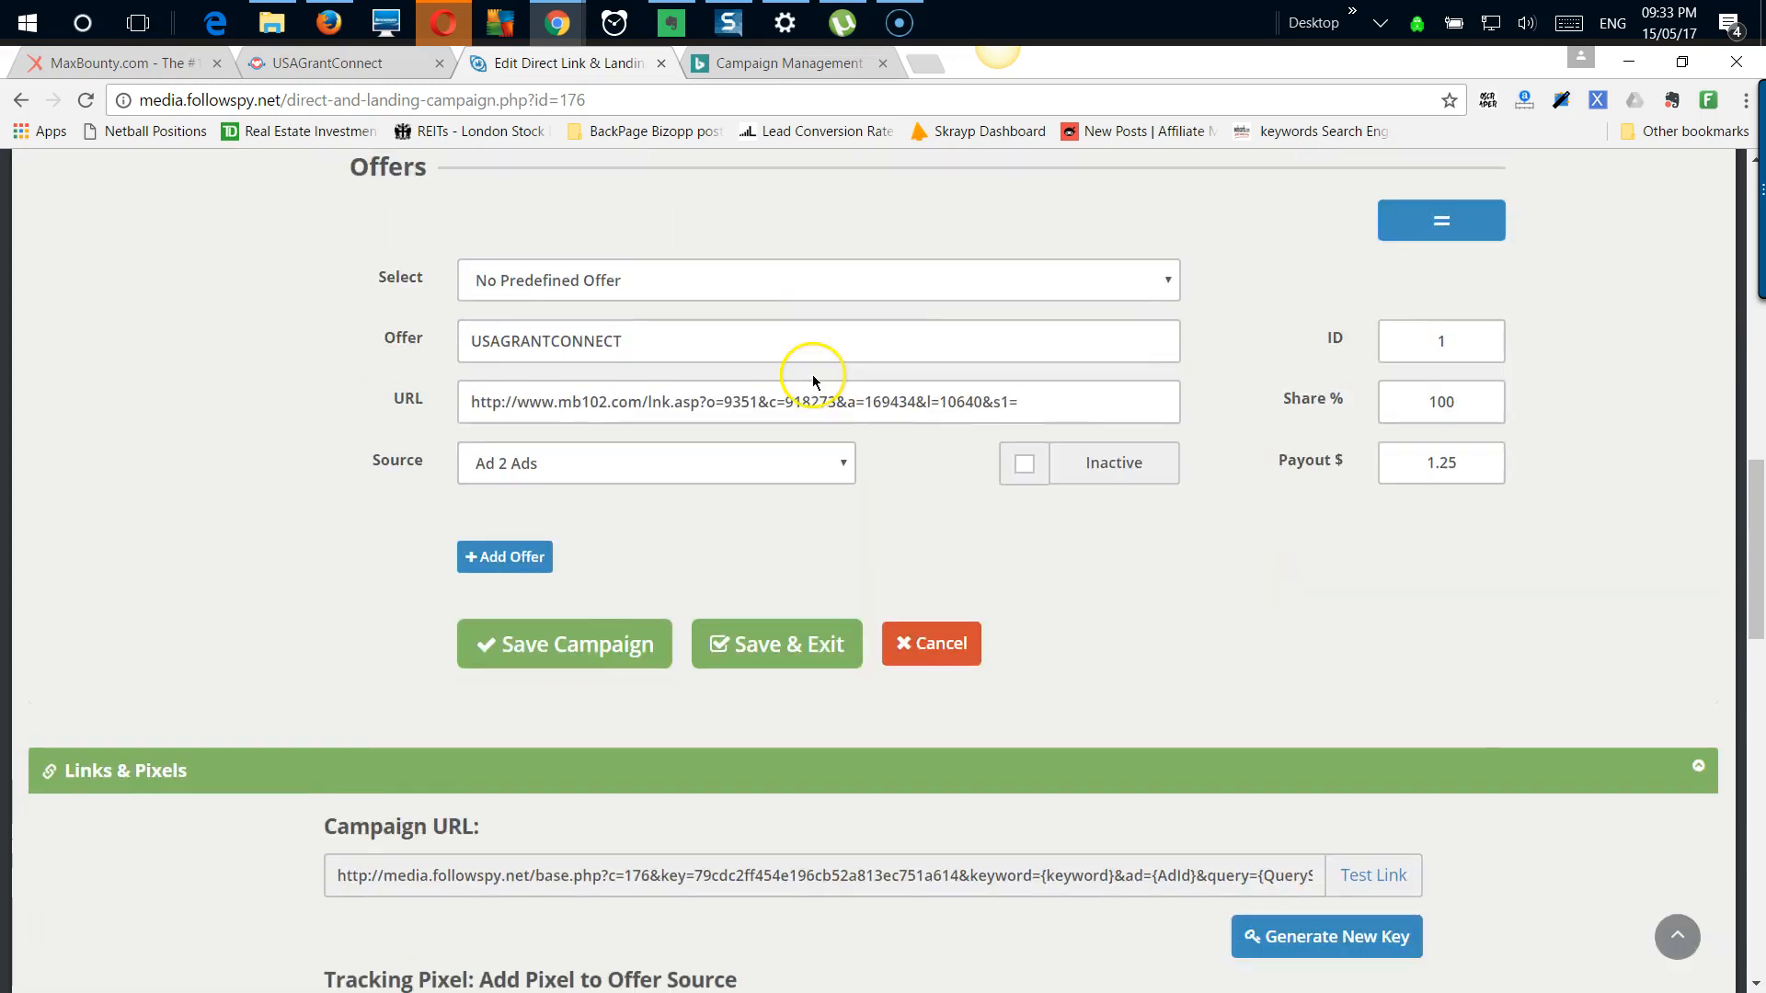
click(593, 655)
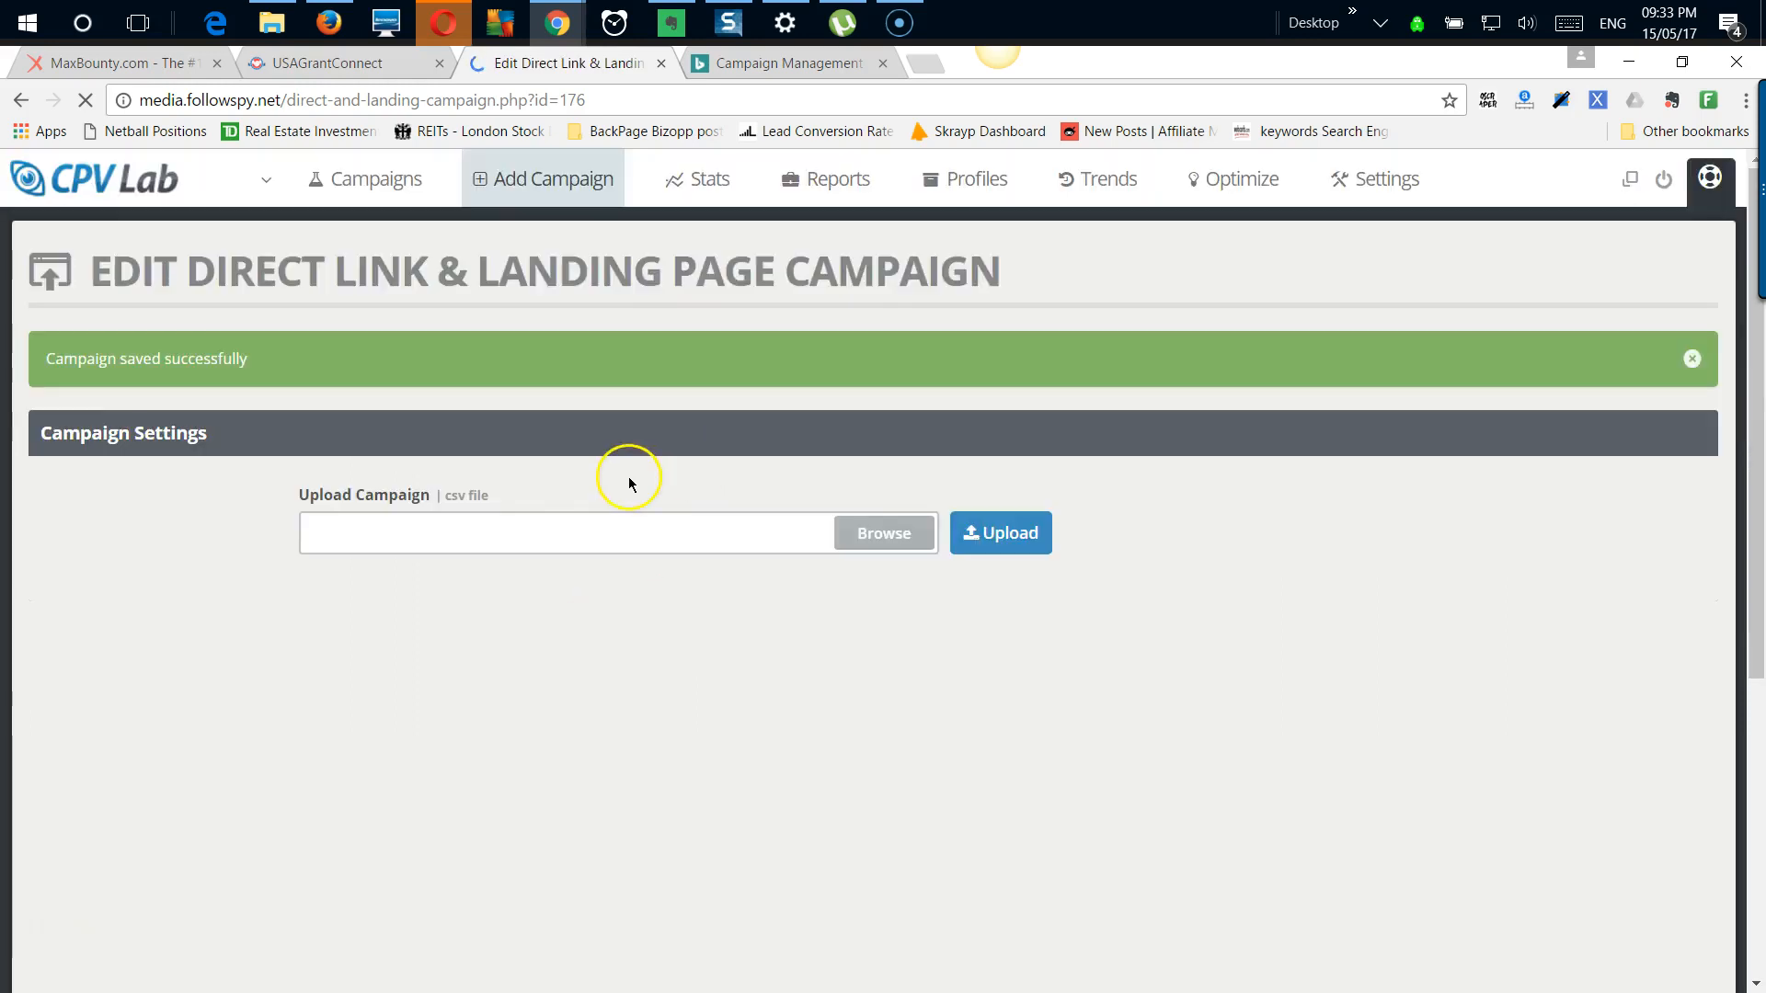
Step: Set the USAGRANTCONNECT offer's source to Max Bounty
scroll(633, 554, down, 9)
scroll(612, 572, down, 12)
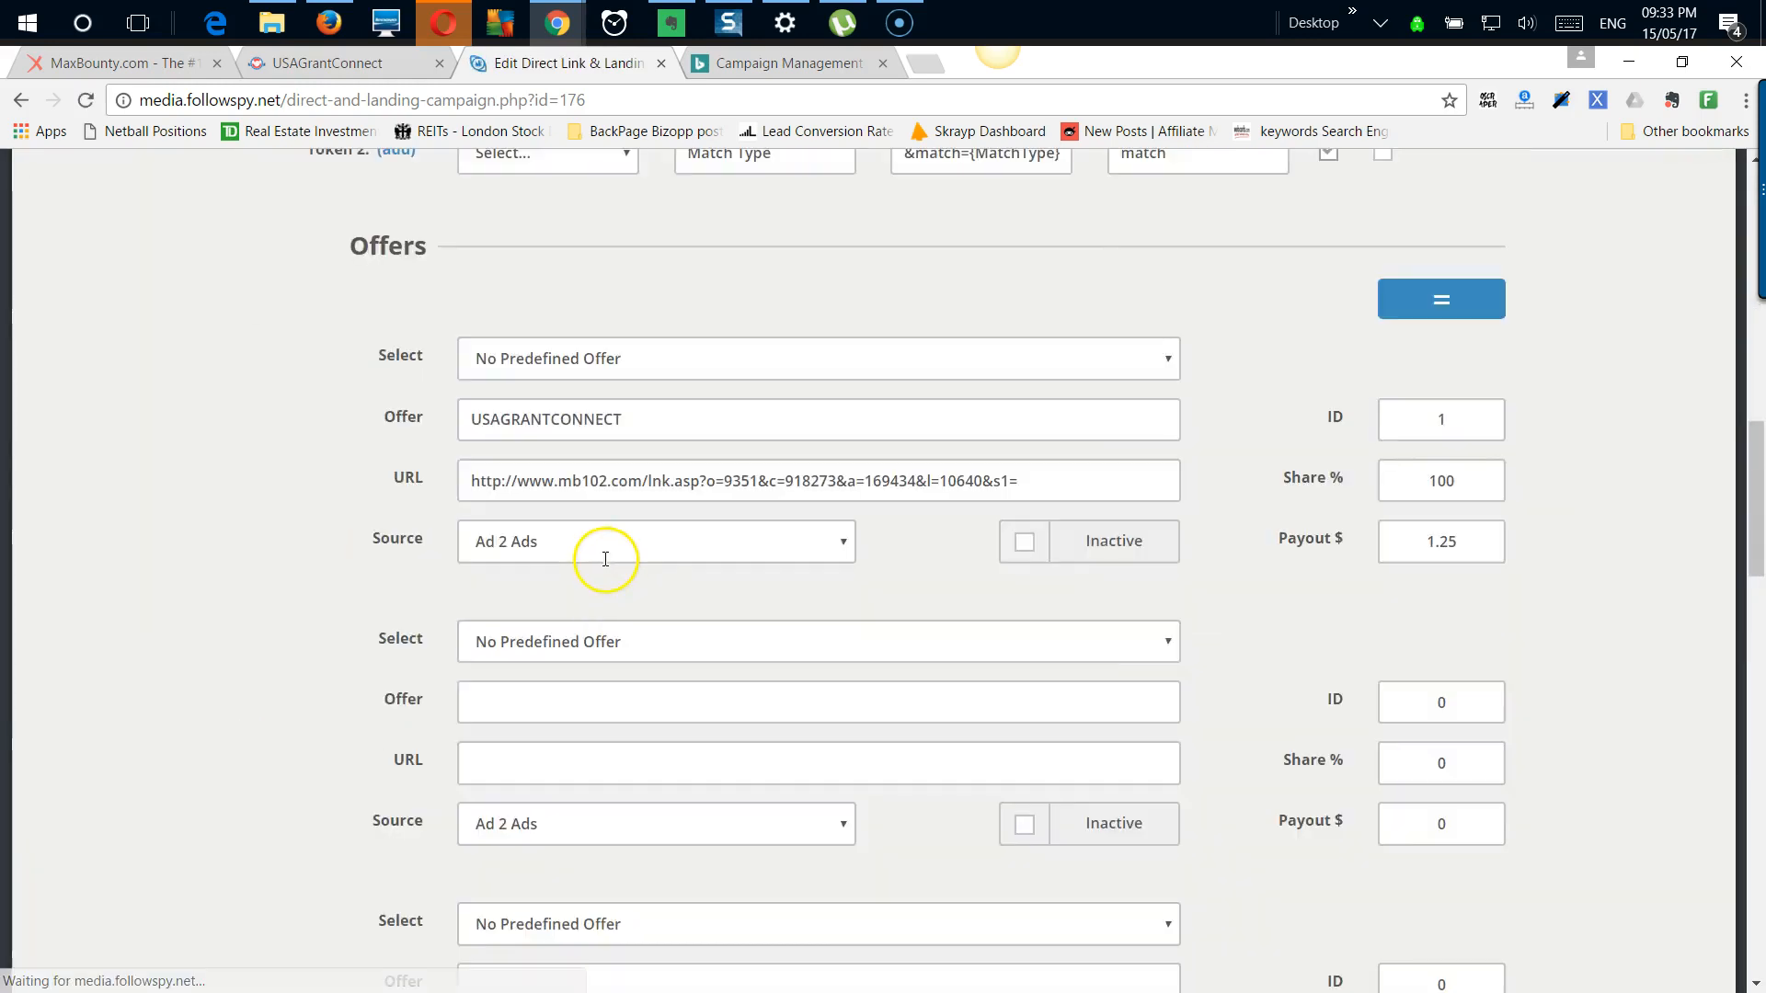
scroll(607, 550, up, 4)
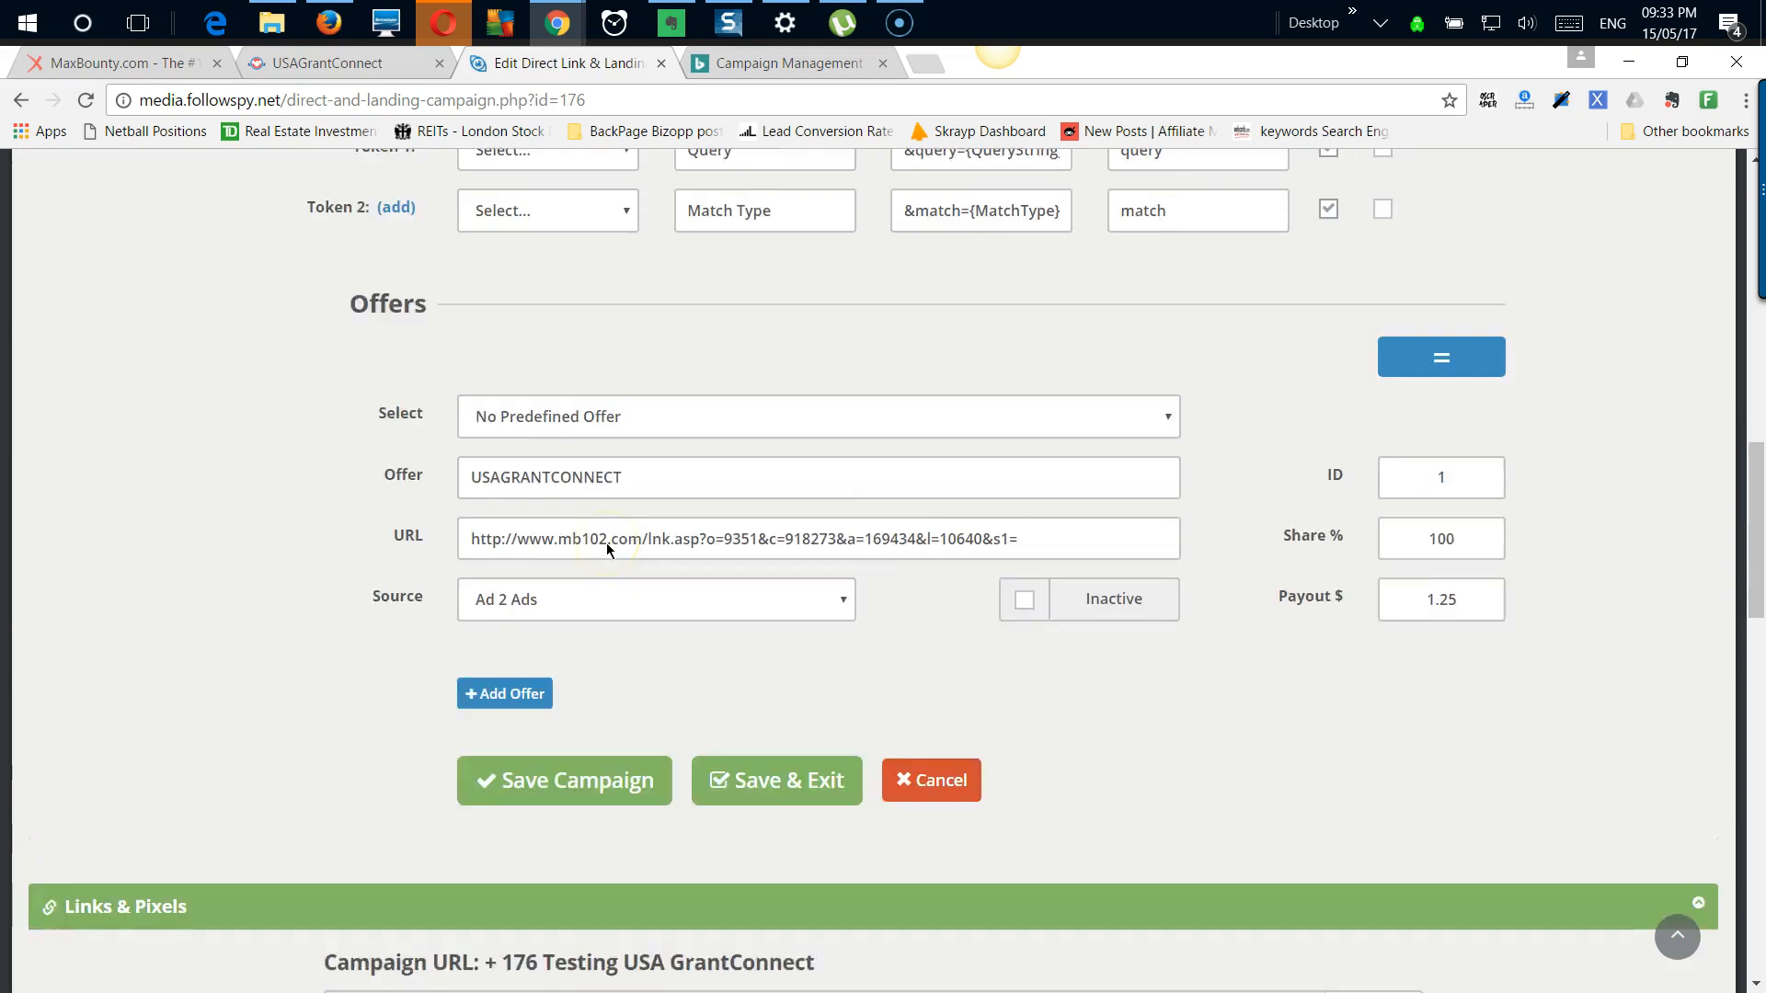
scroll(607, 543, down, 3)
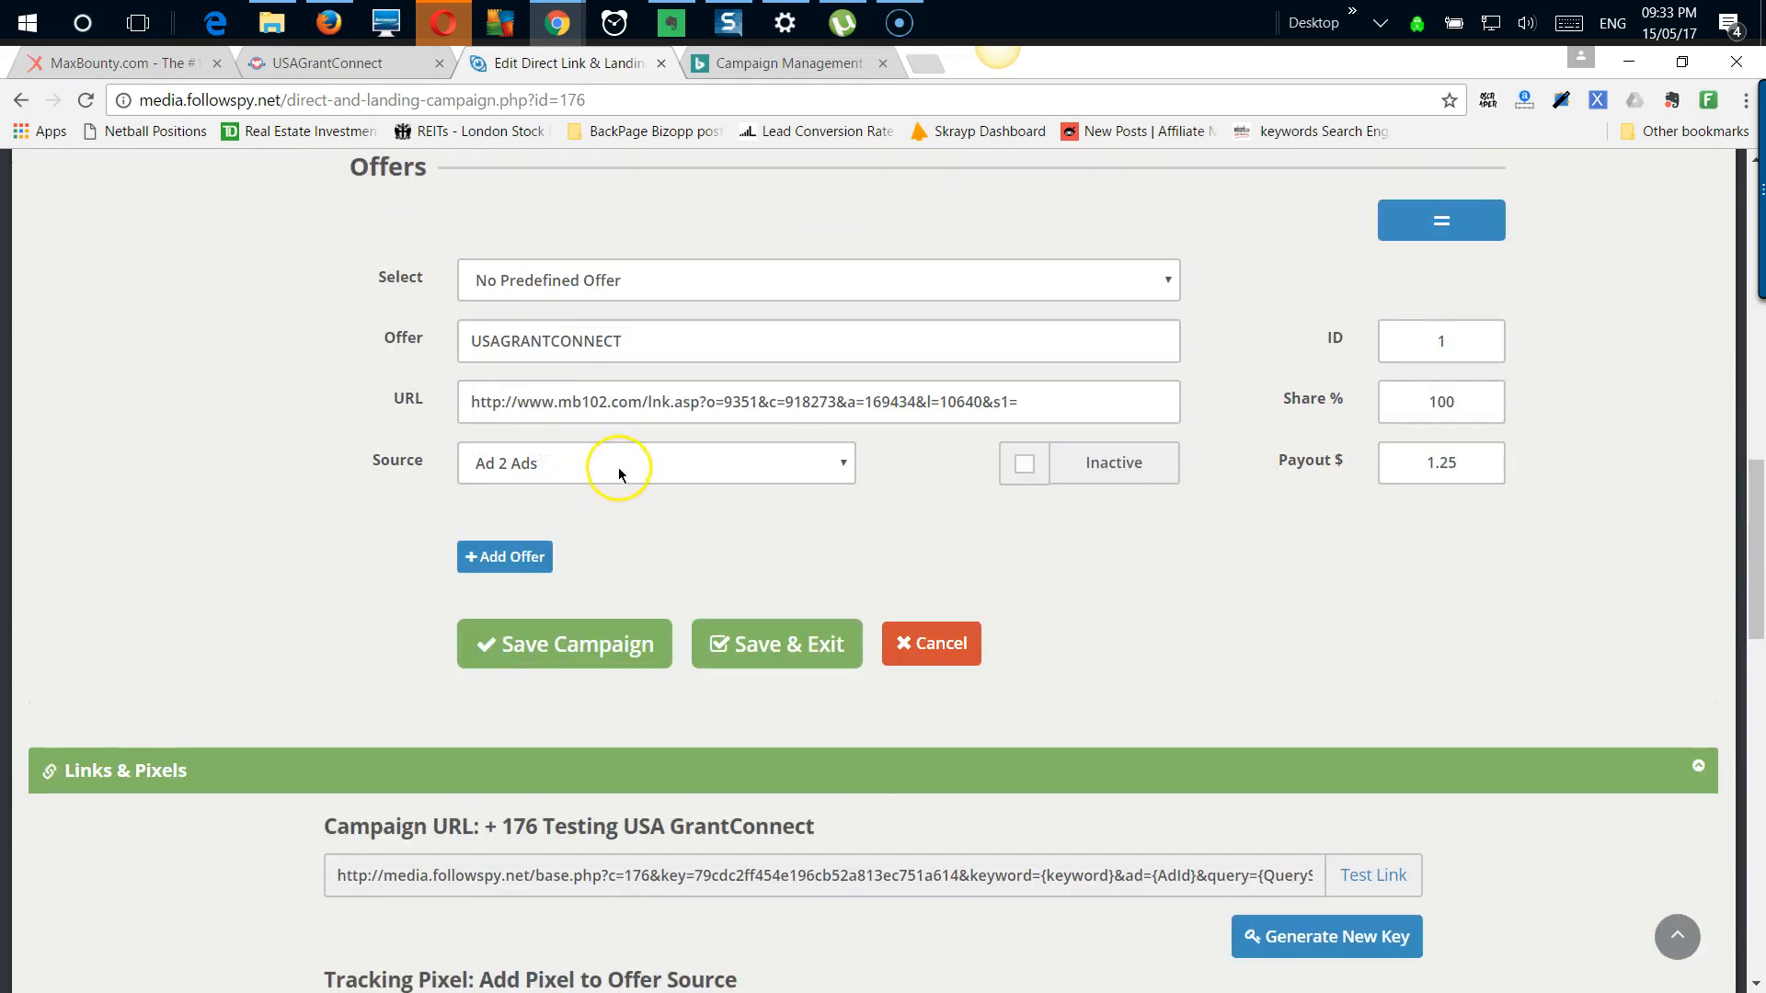
click(618, 467)
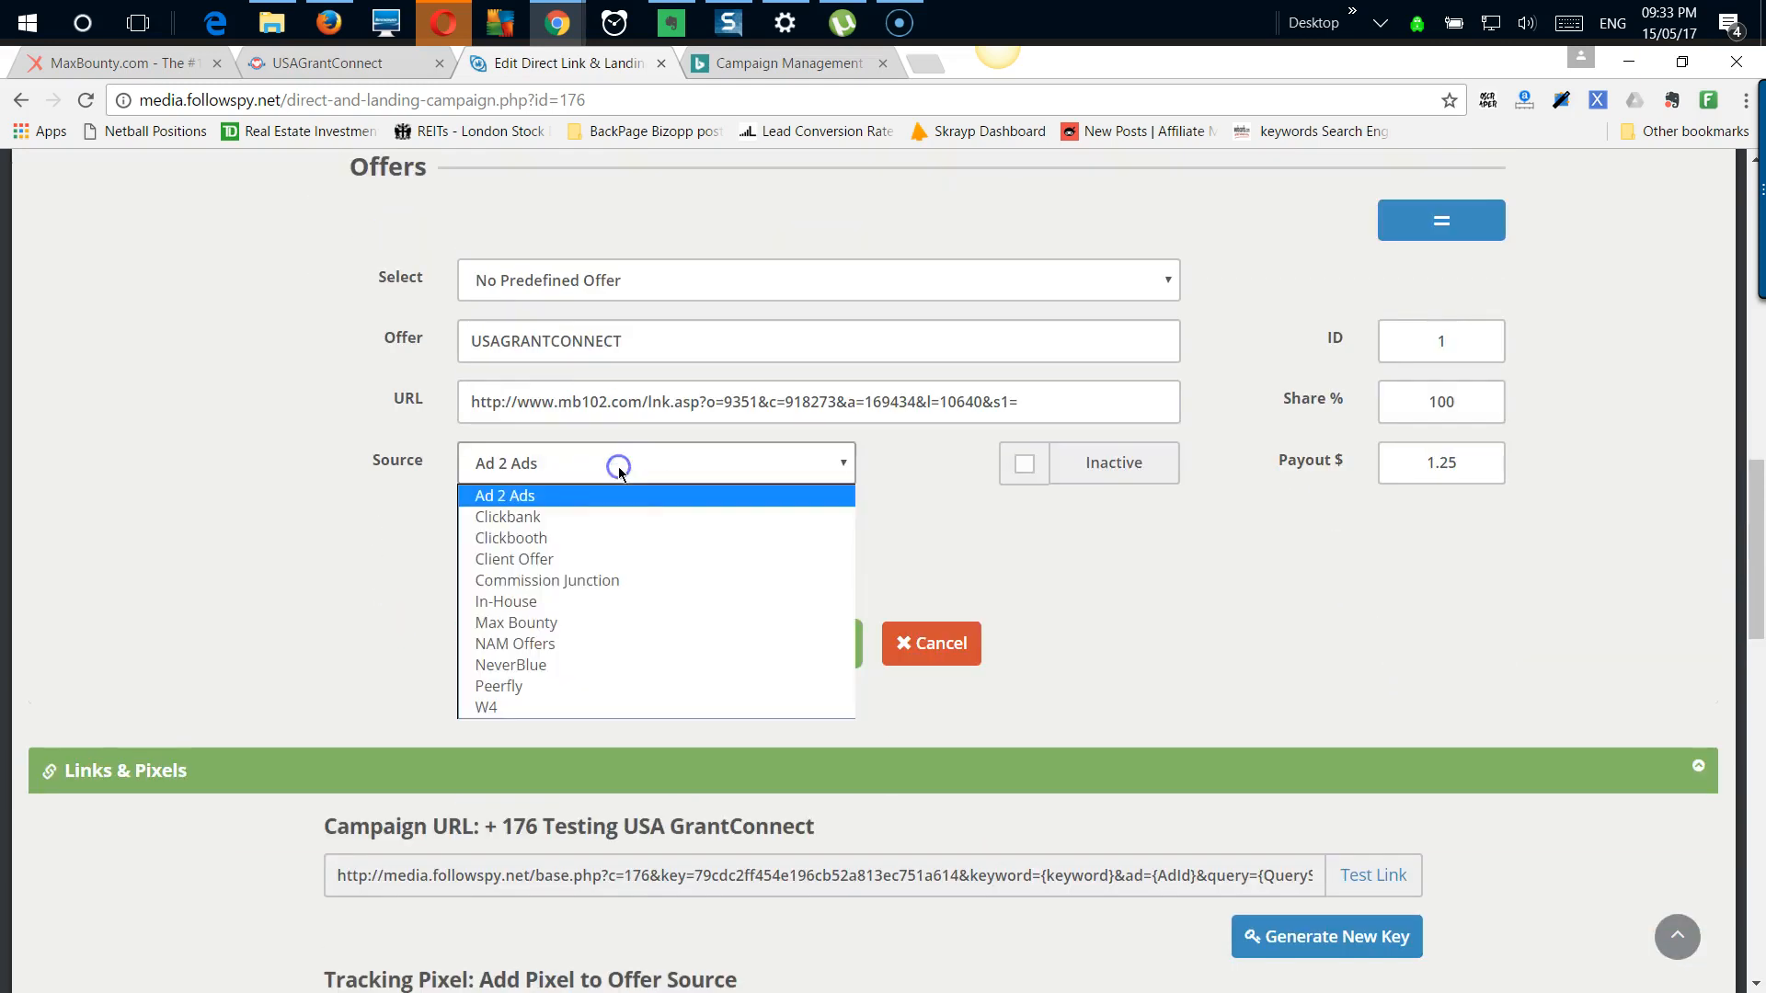
click(571, 623)
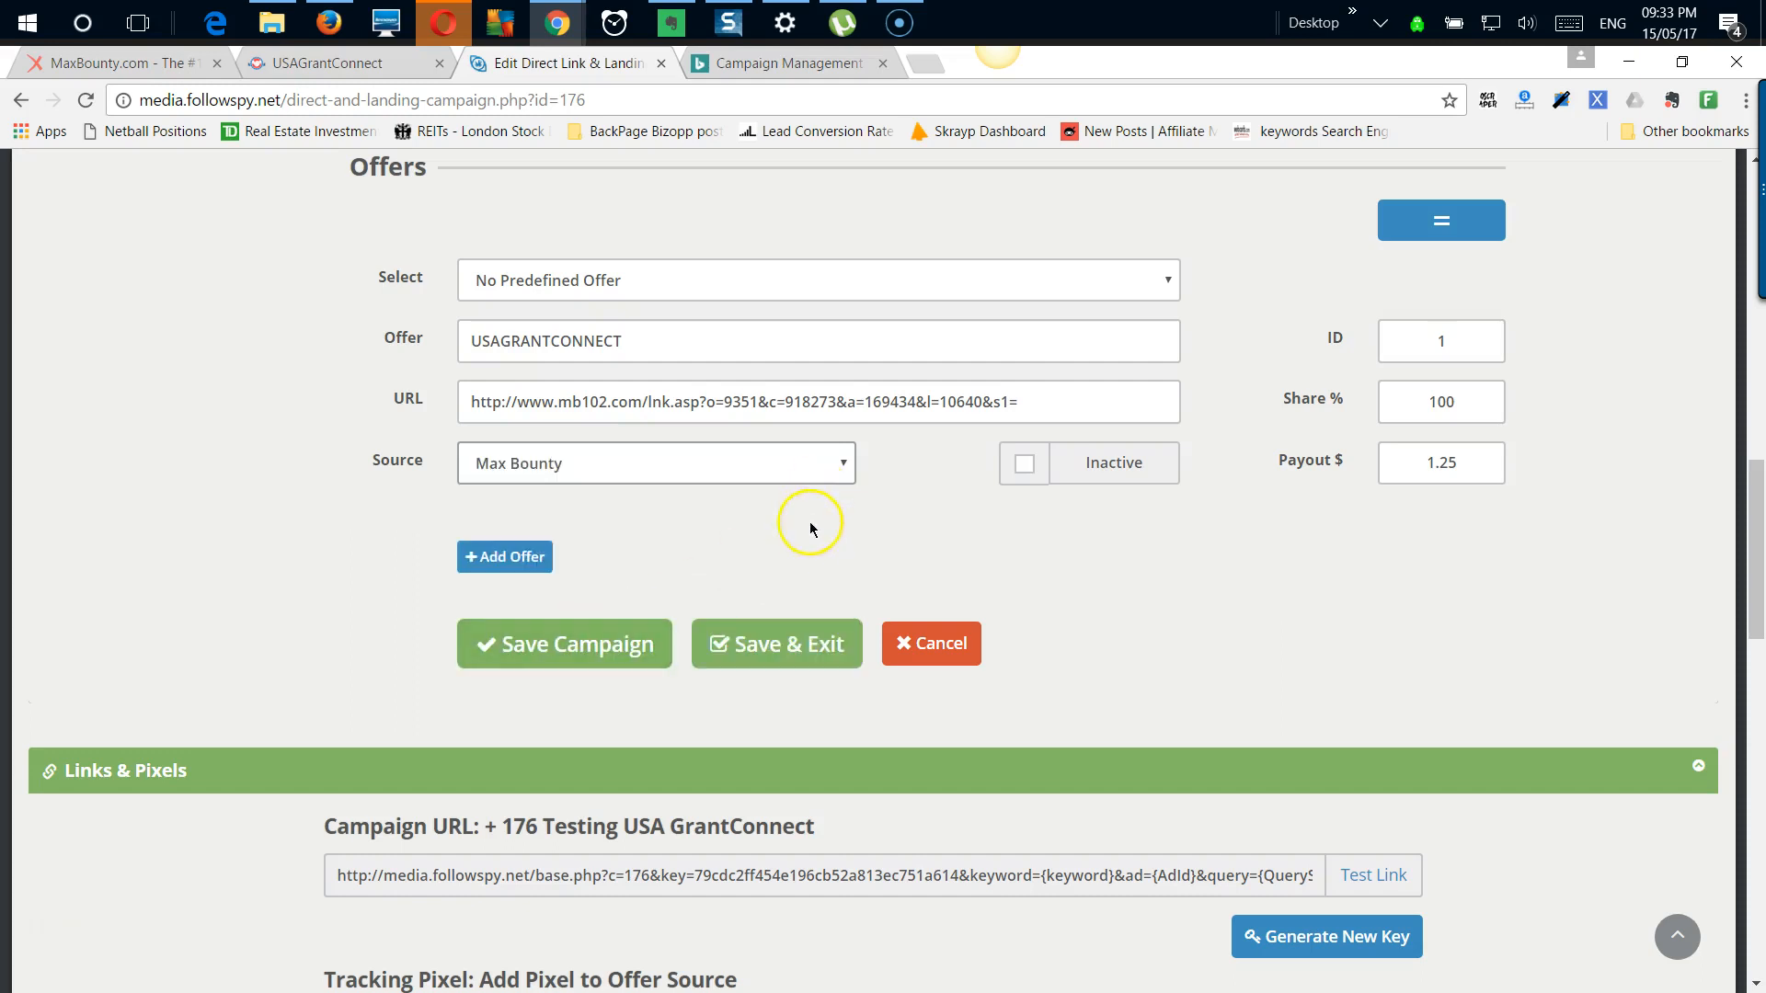
click(1057, 401)
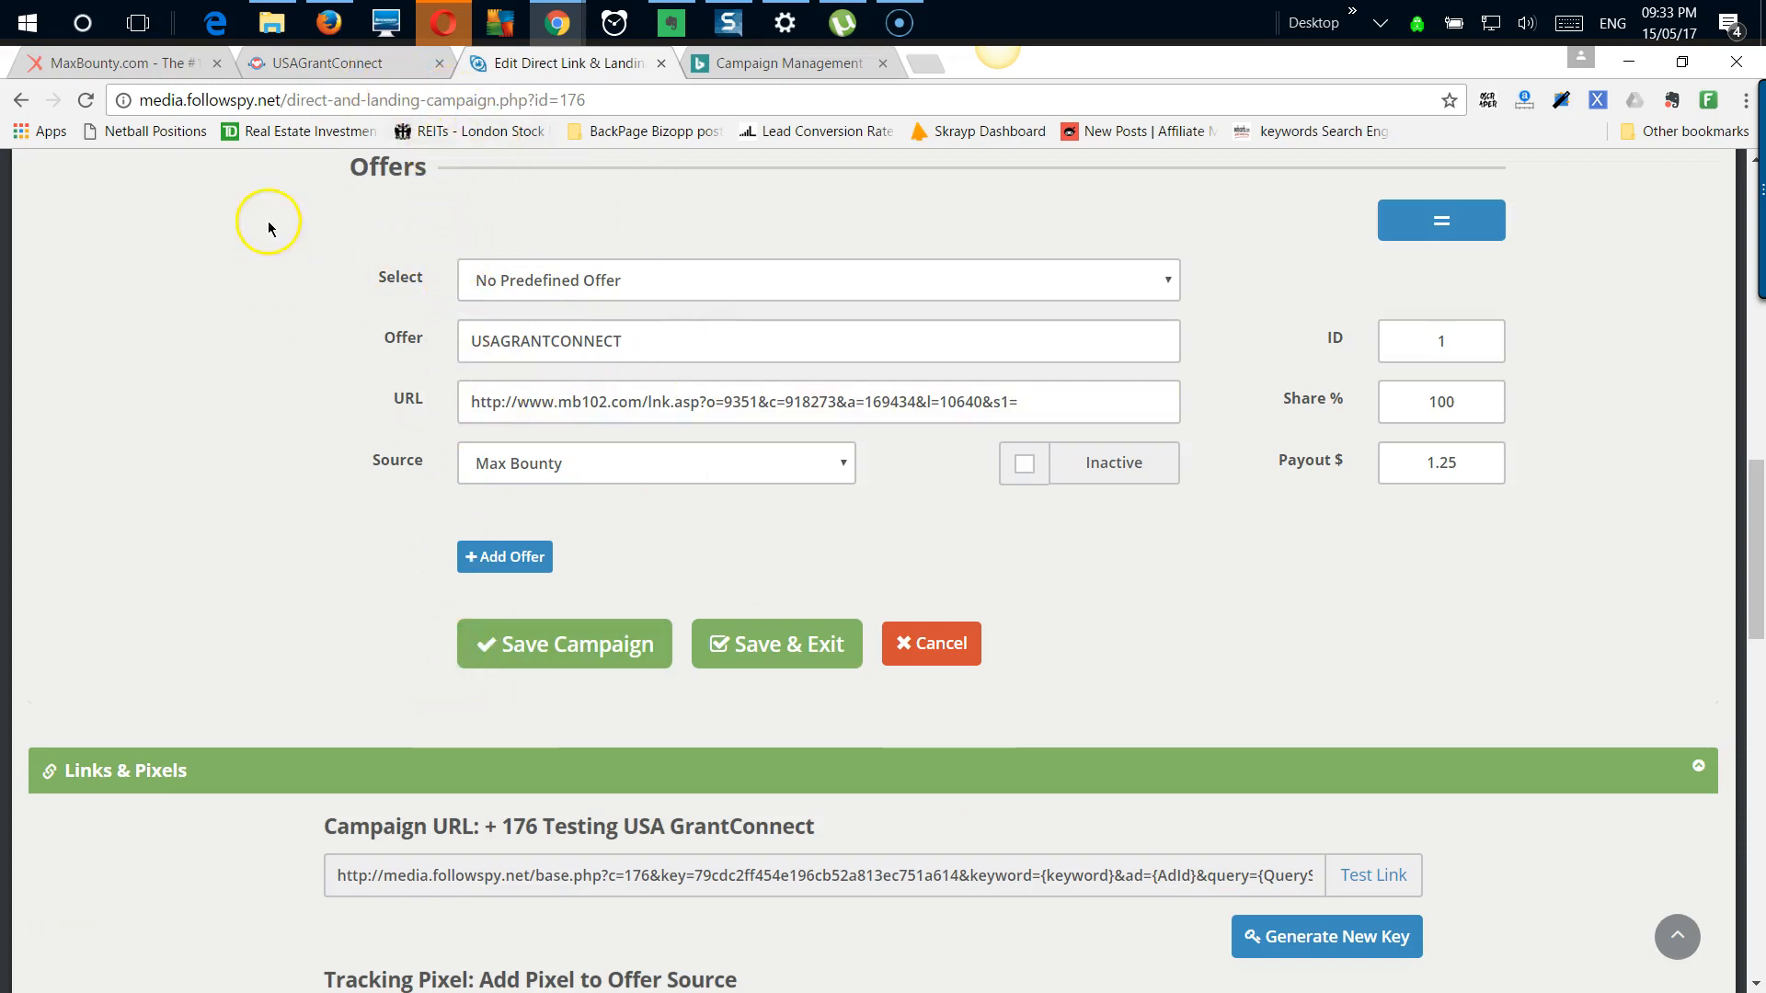
Step: Preview the offer's default landing page from the MaxBounty offer page, close the preview and return to the campaign setup
click(135, 60)
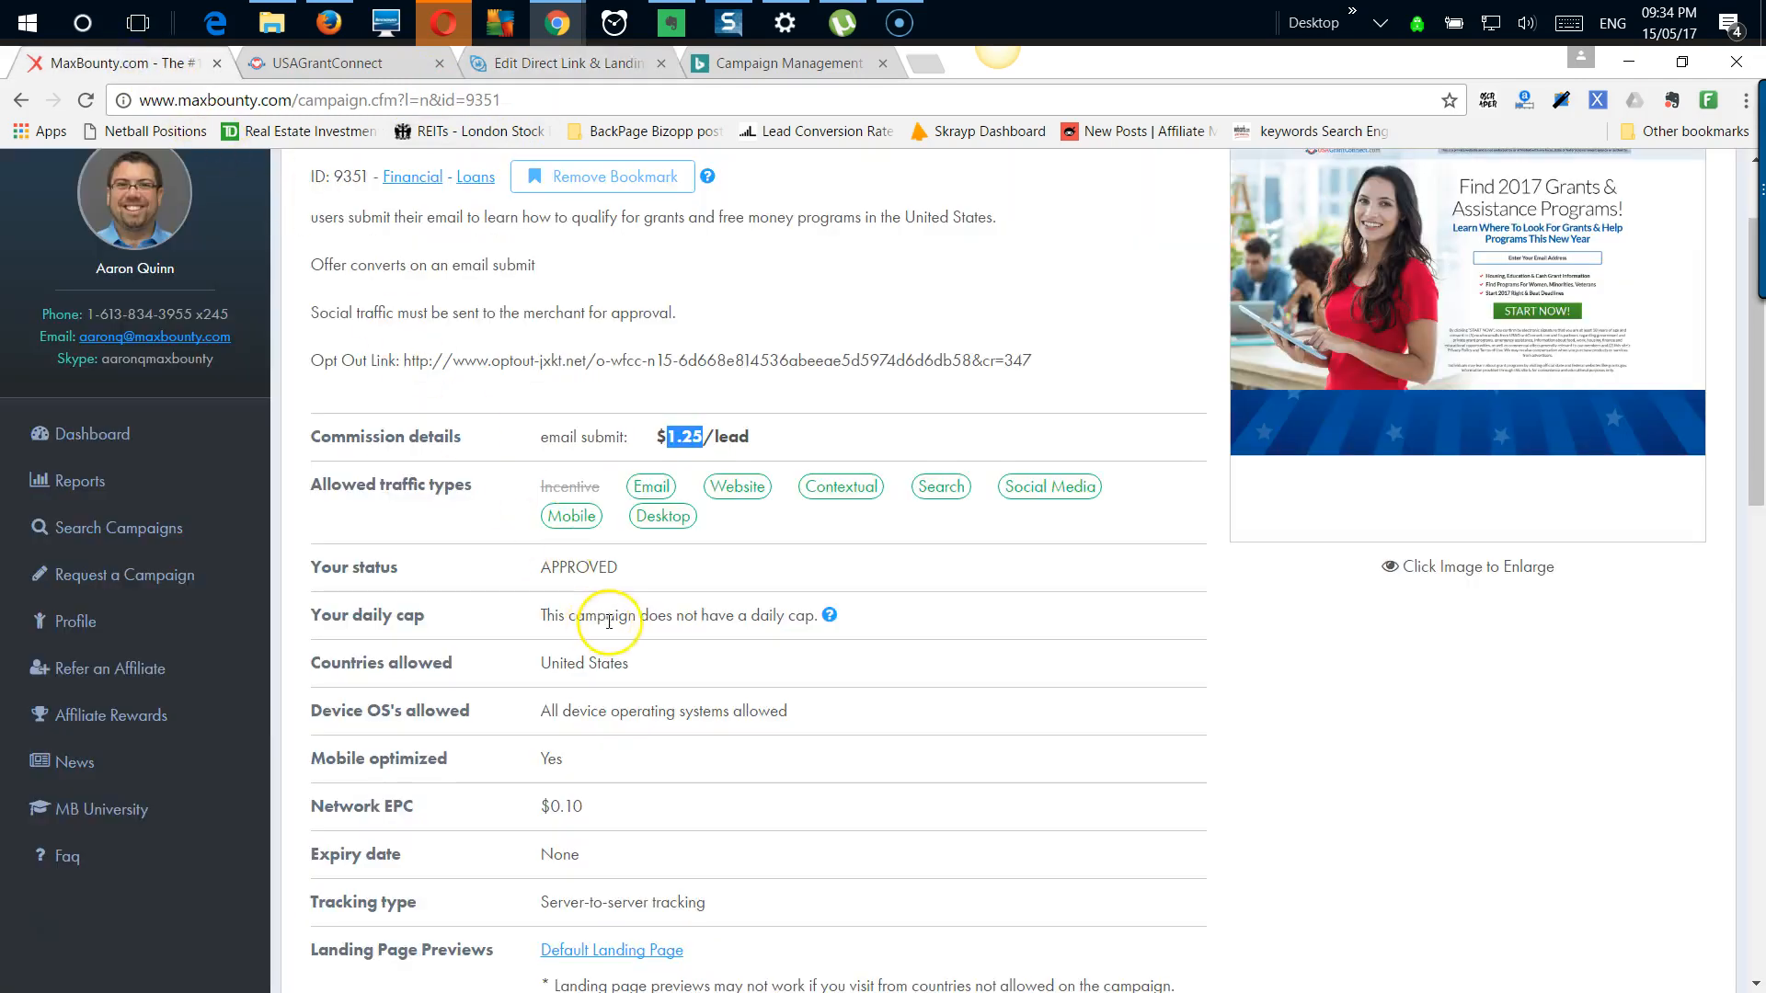
scroll(750, 480, down, 4)
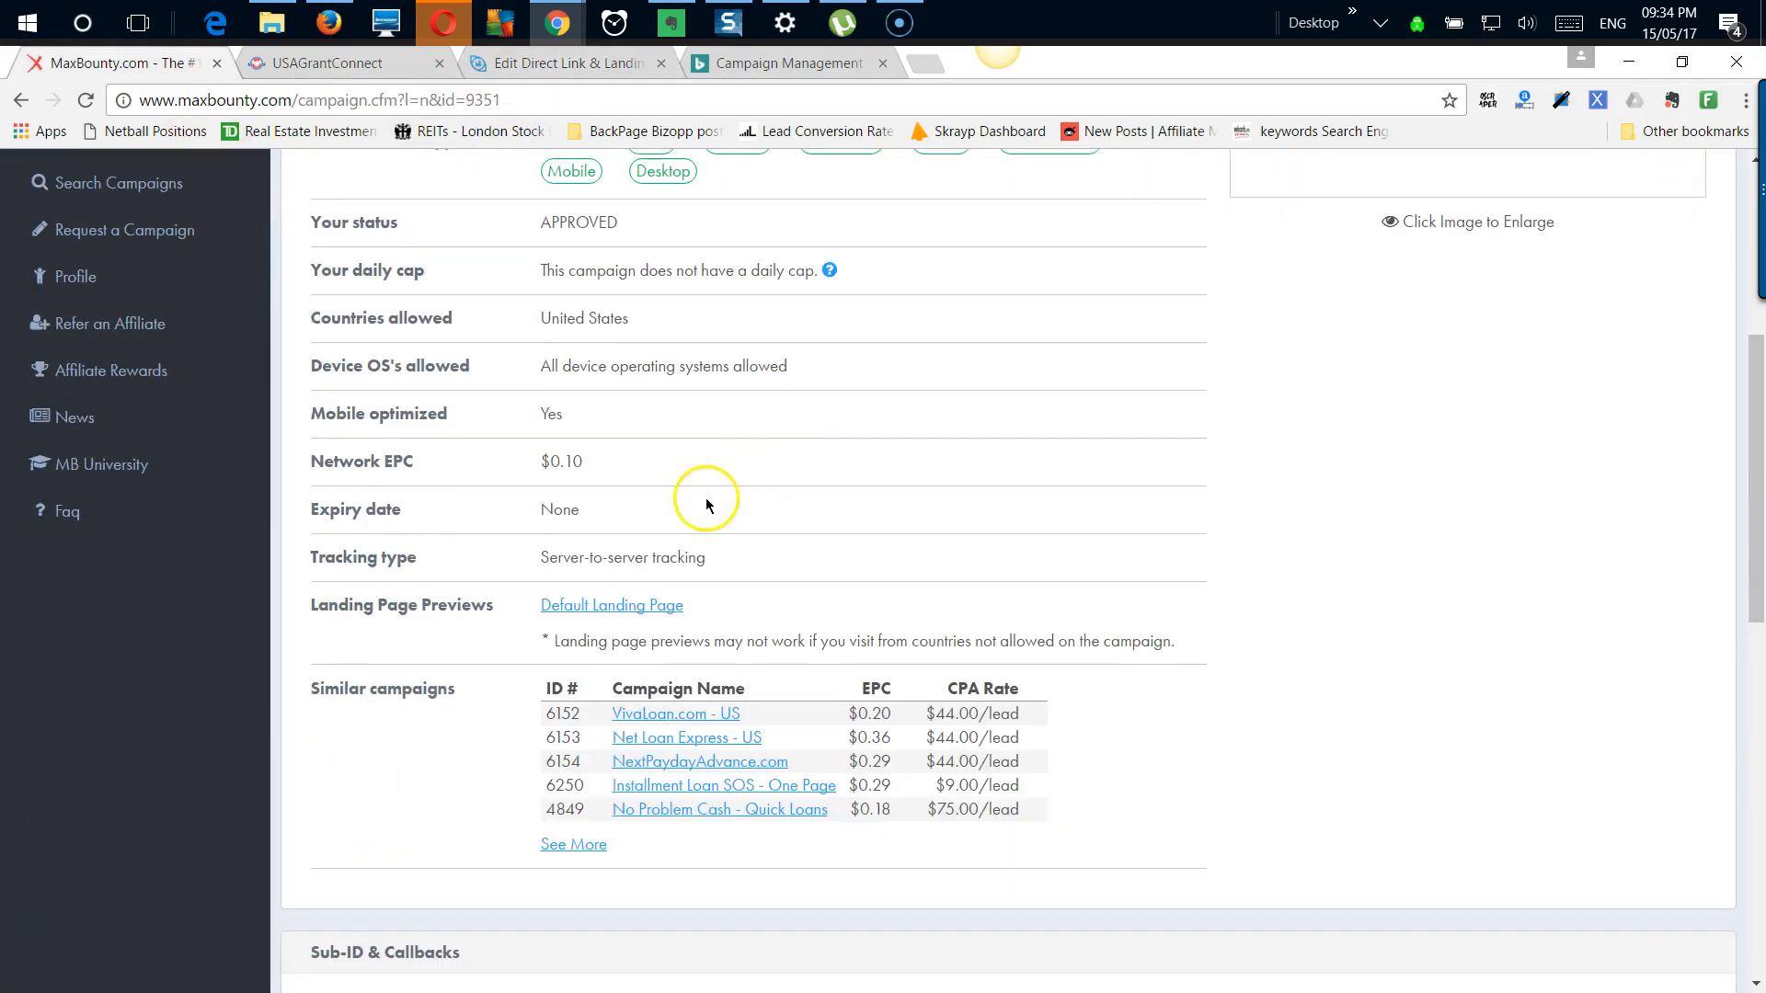
click(648, 604)
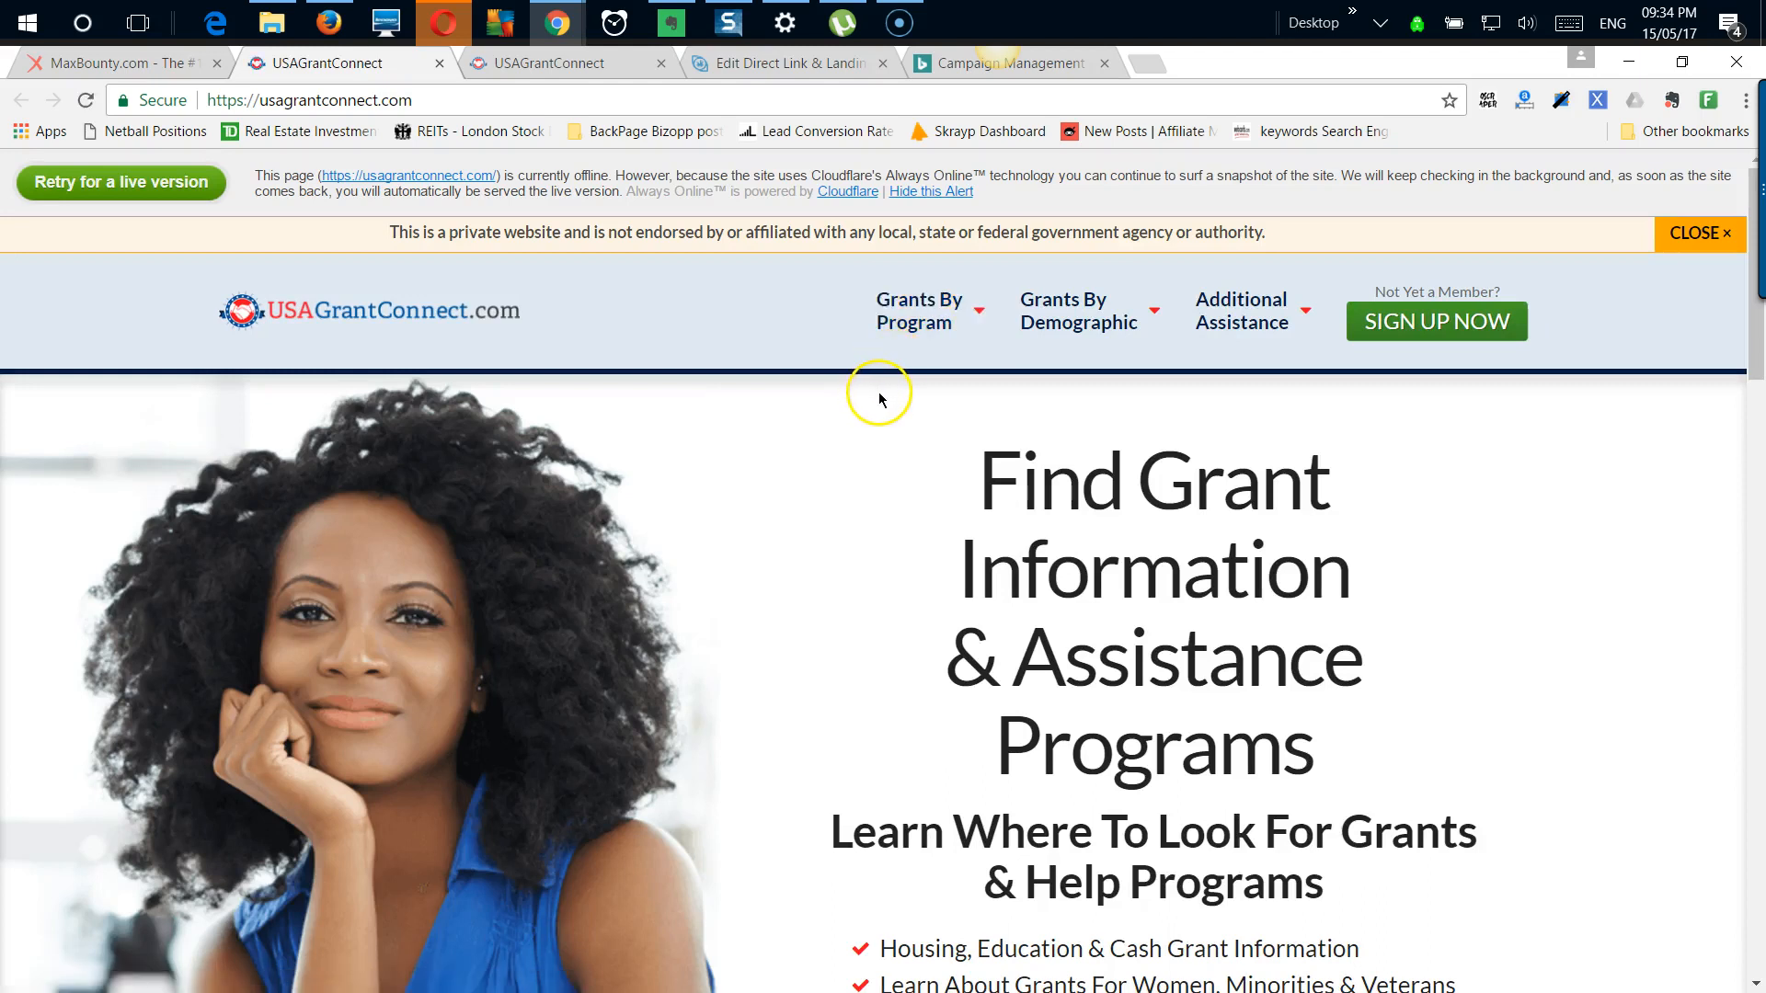
scroll(933, 402, down, 6)
scroll(957, 405, up, 5)
scroll(959, 405, down, 5)
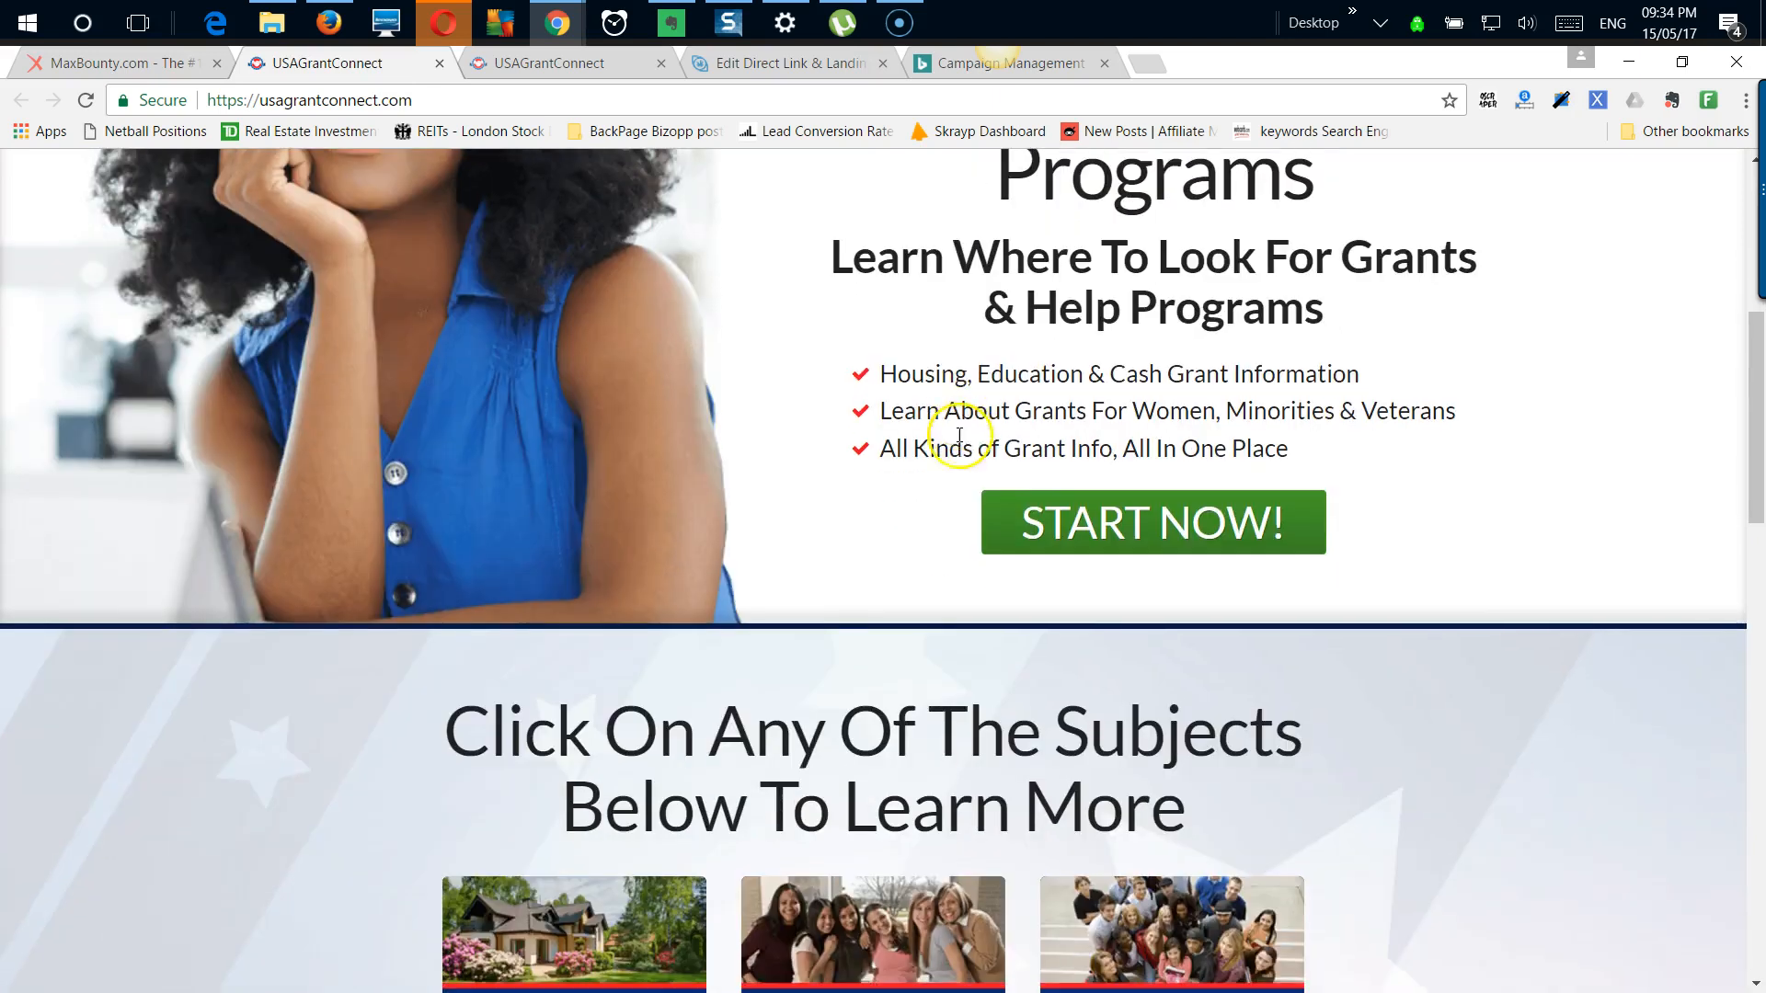
scroll(812, 478, up, 5)
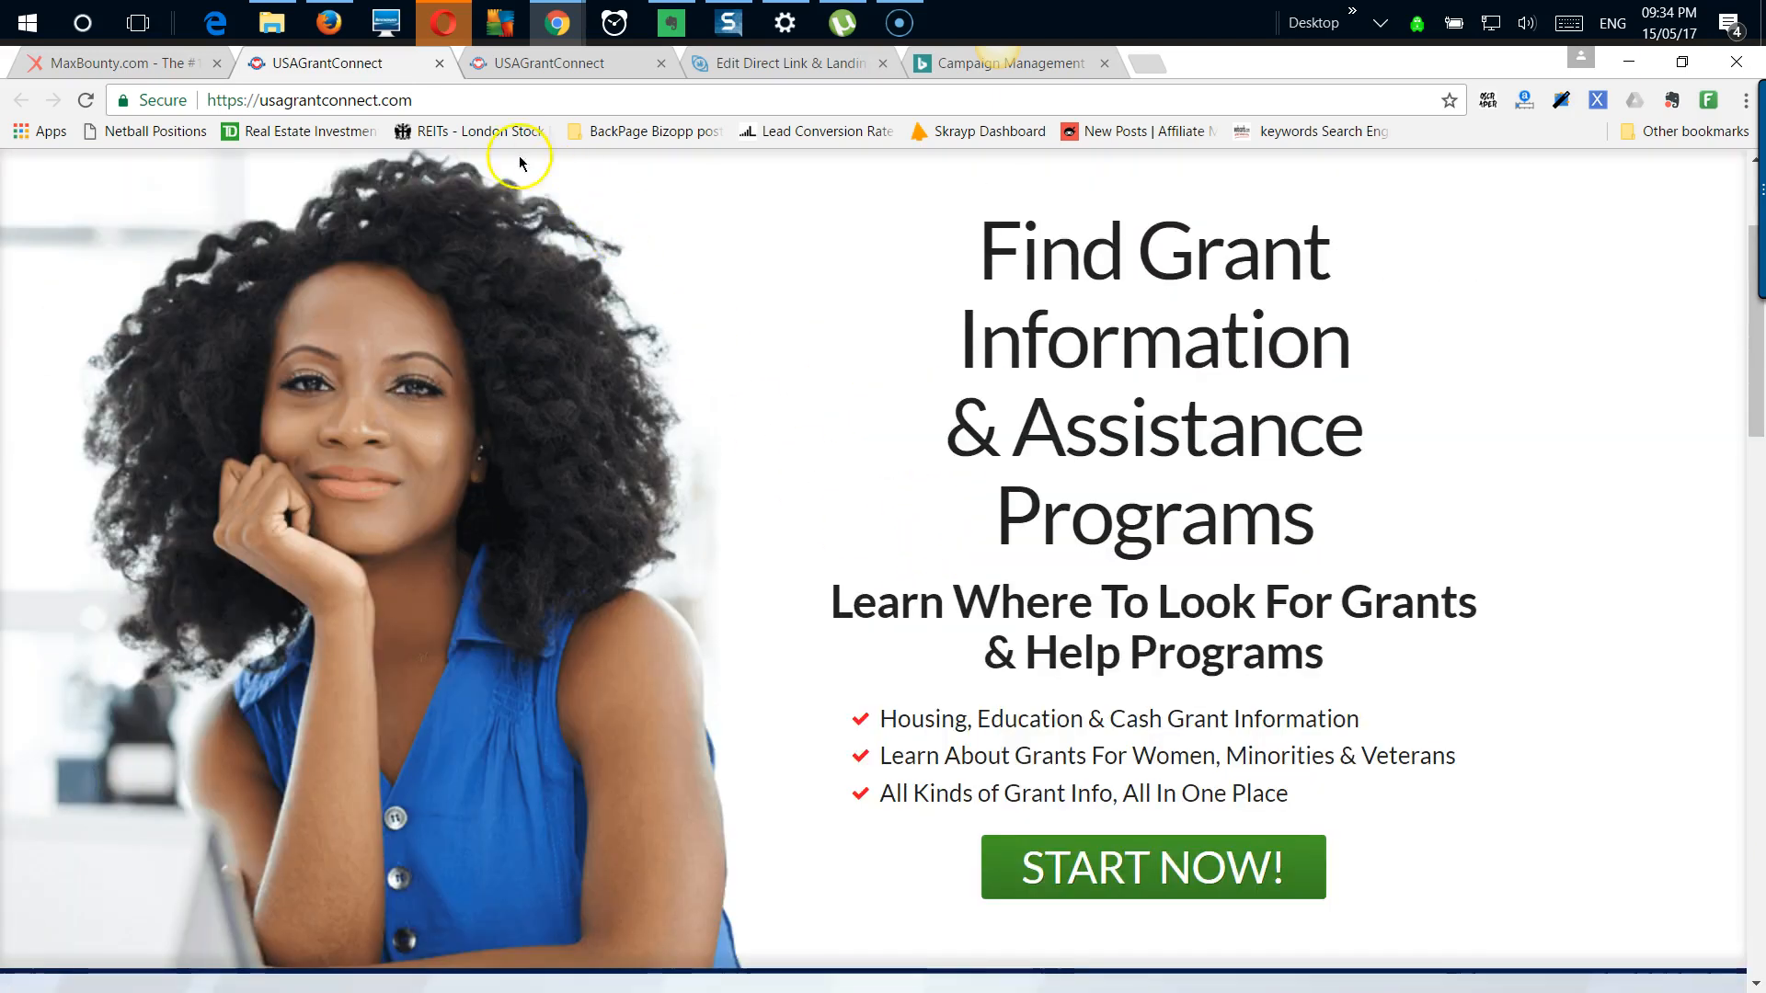
click(439, 63)
click(528, 68)
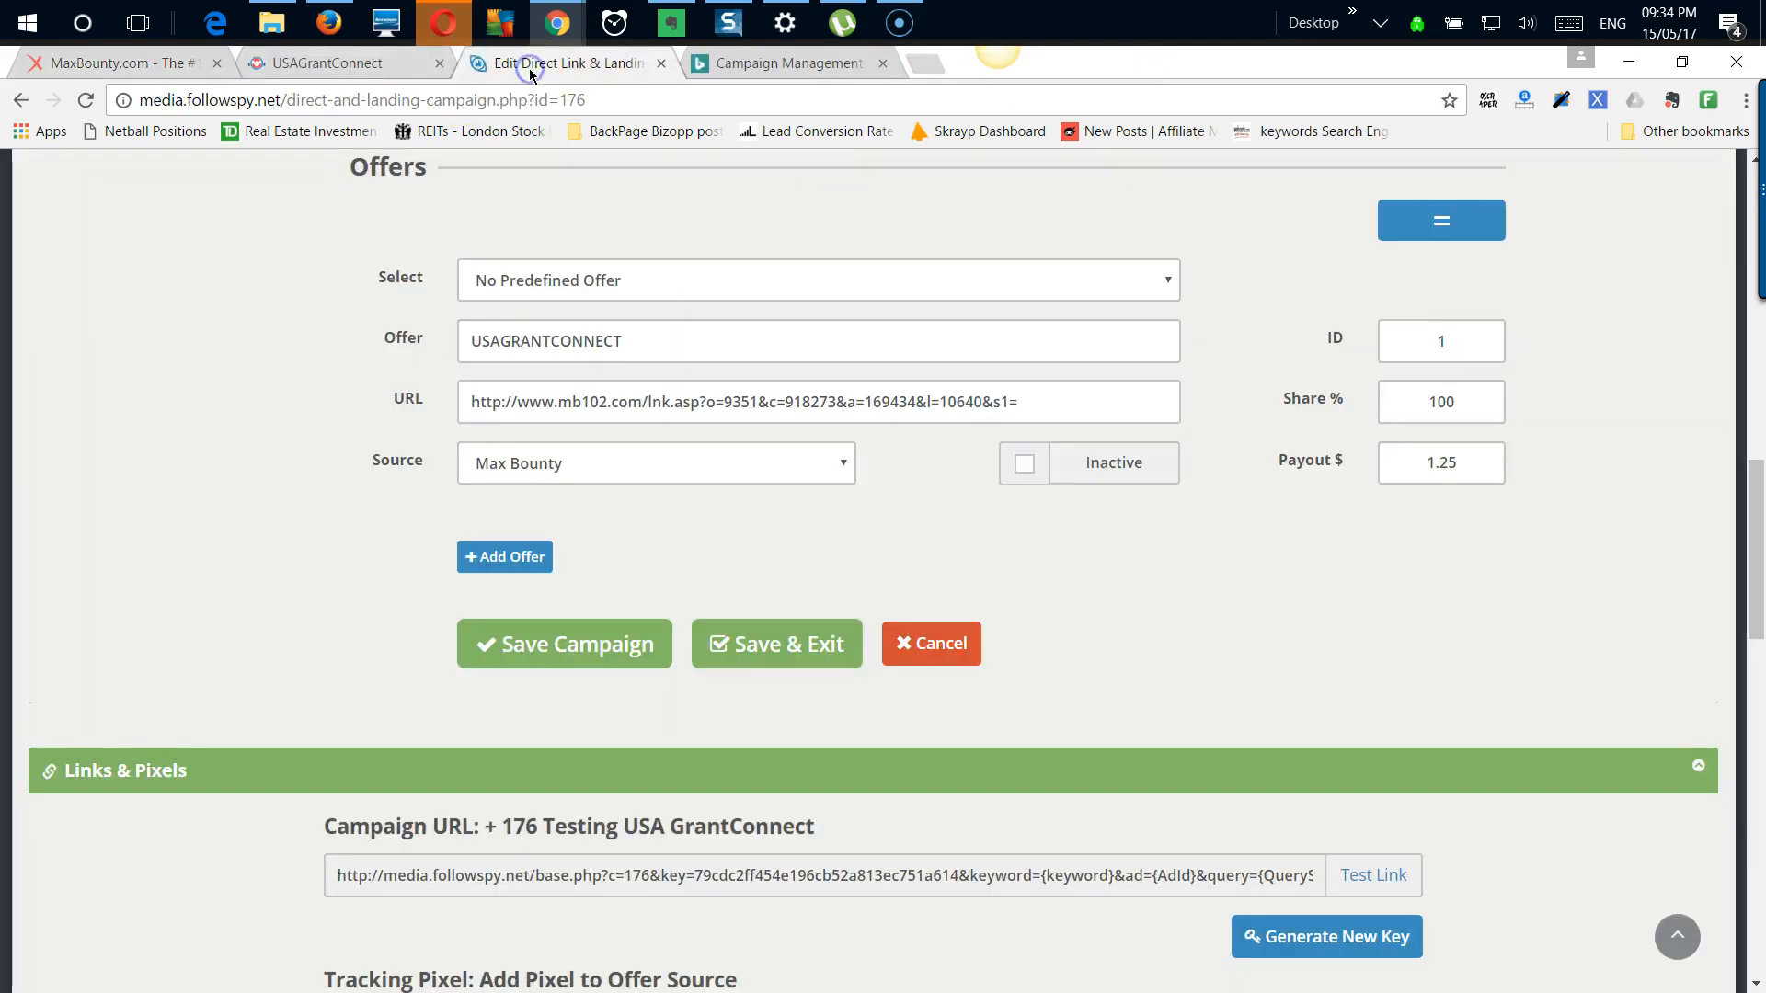
Step: Test the campaign URL, close the test page, run the test again and look through the landing page it opens
click(1358, 878)
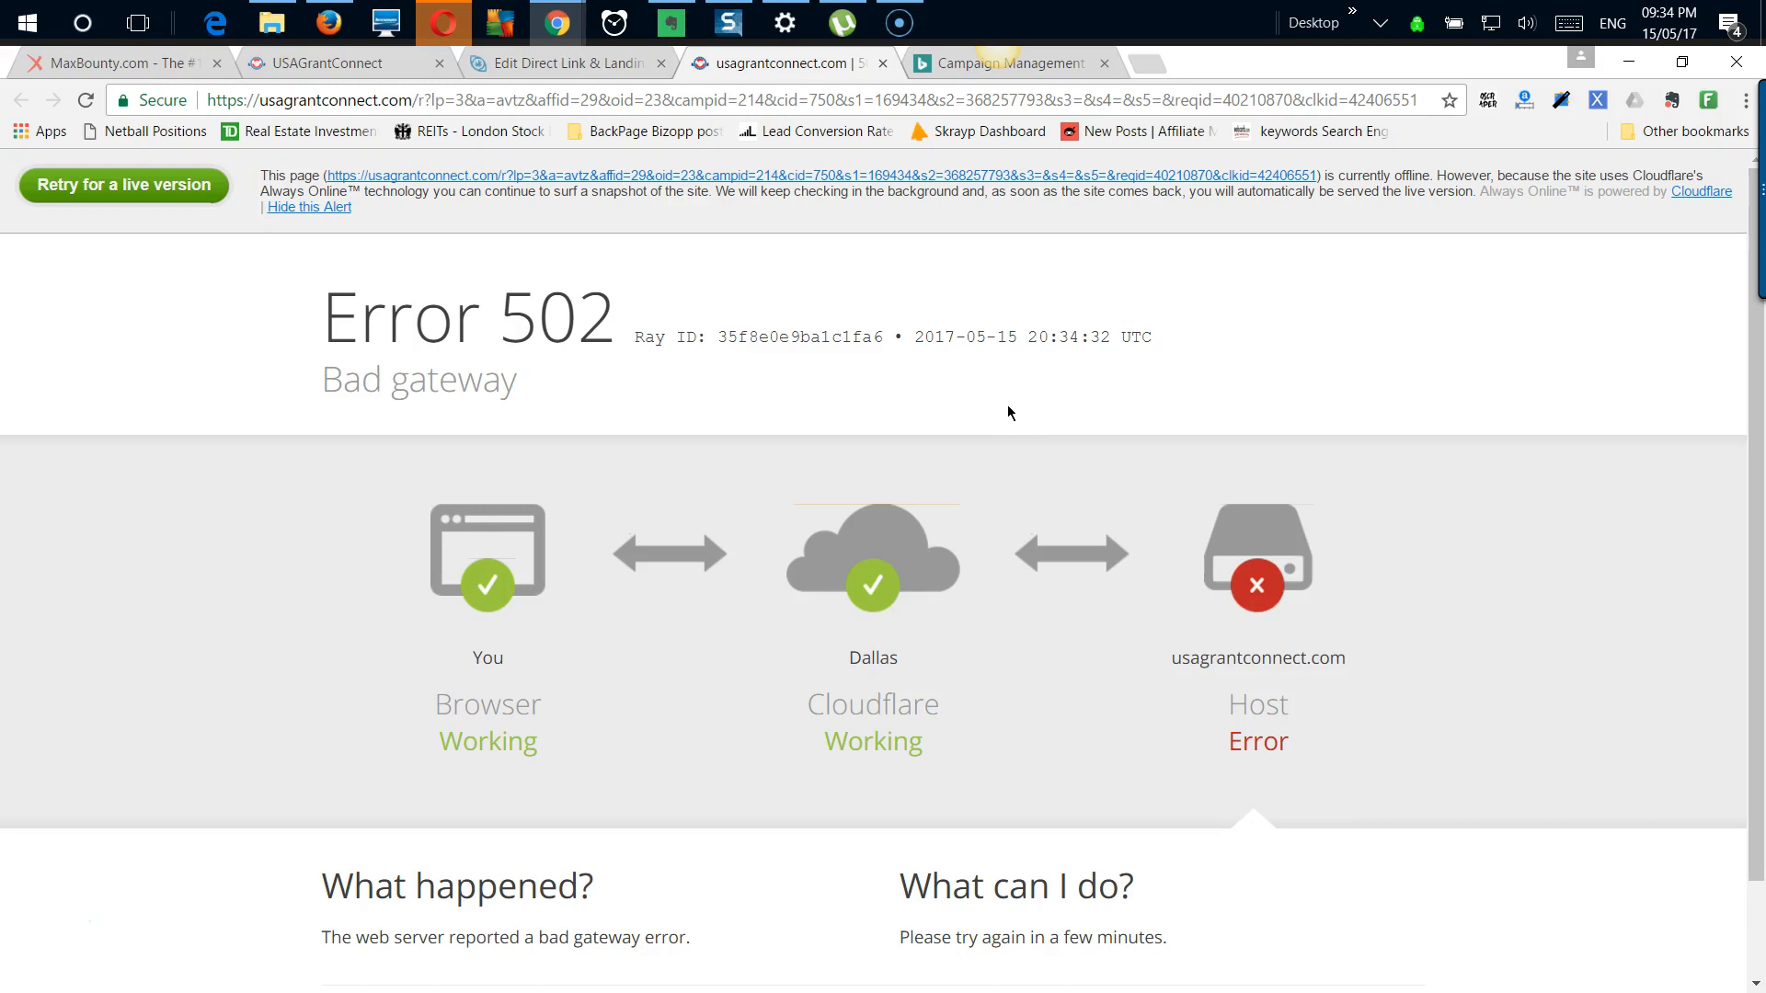
click(881, 65)
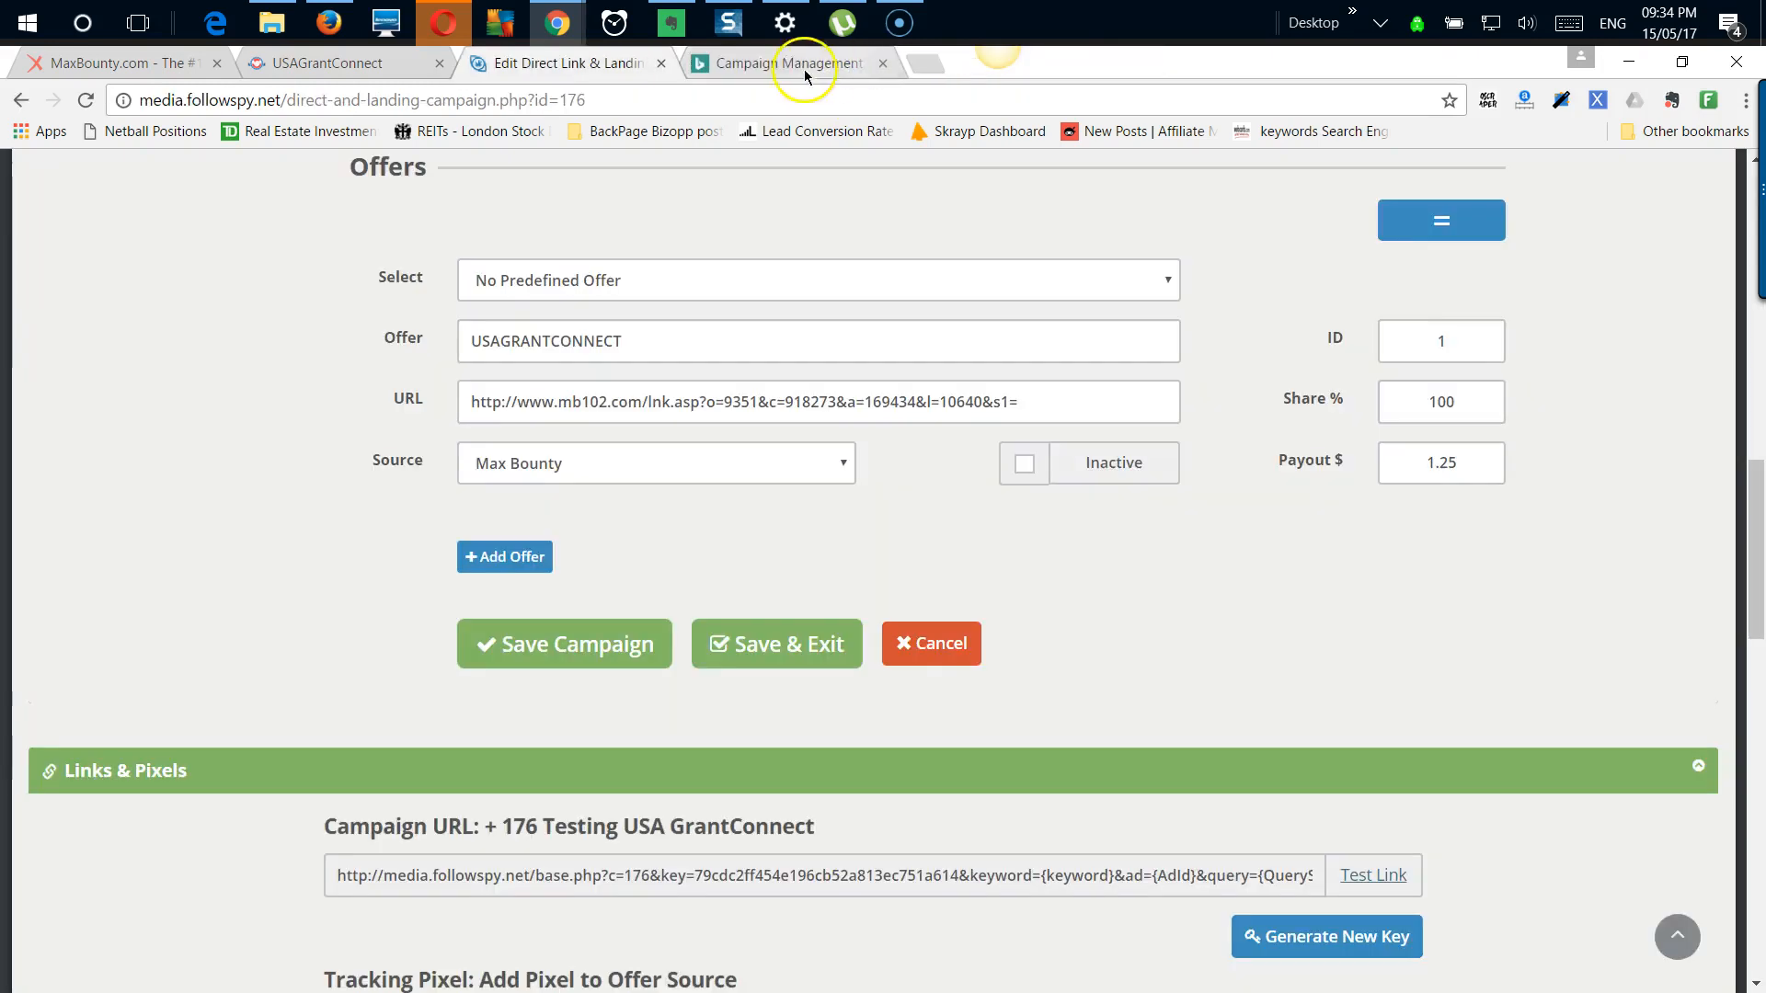
click(1388, 876)
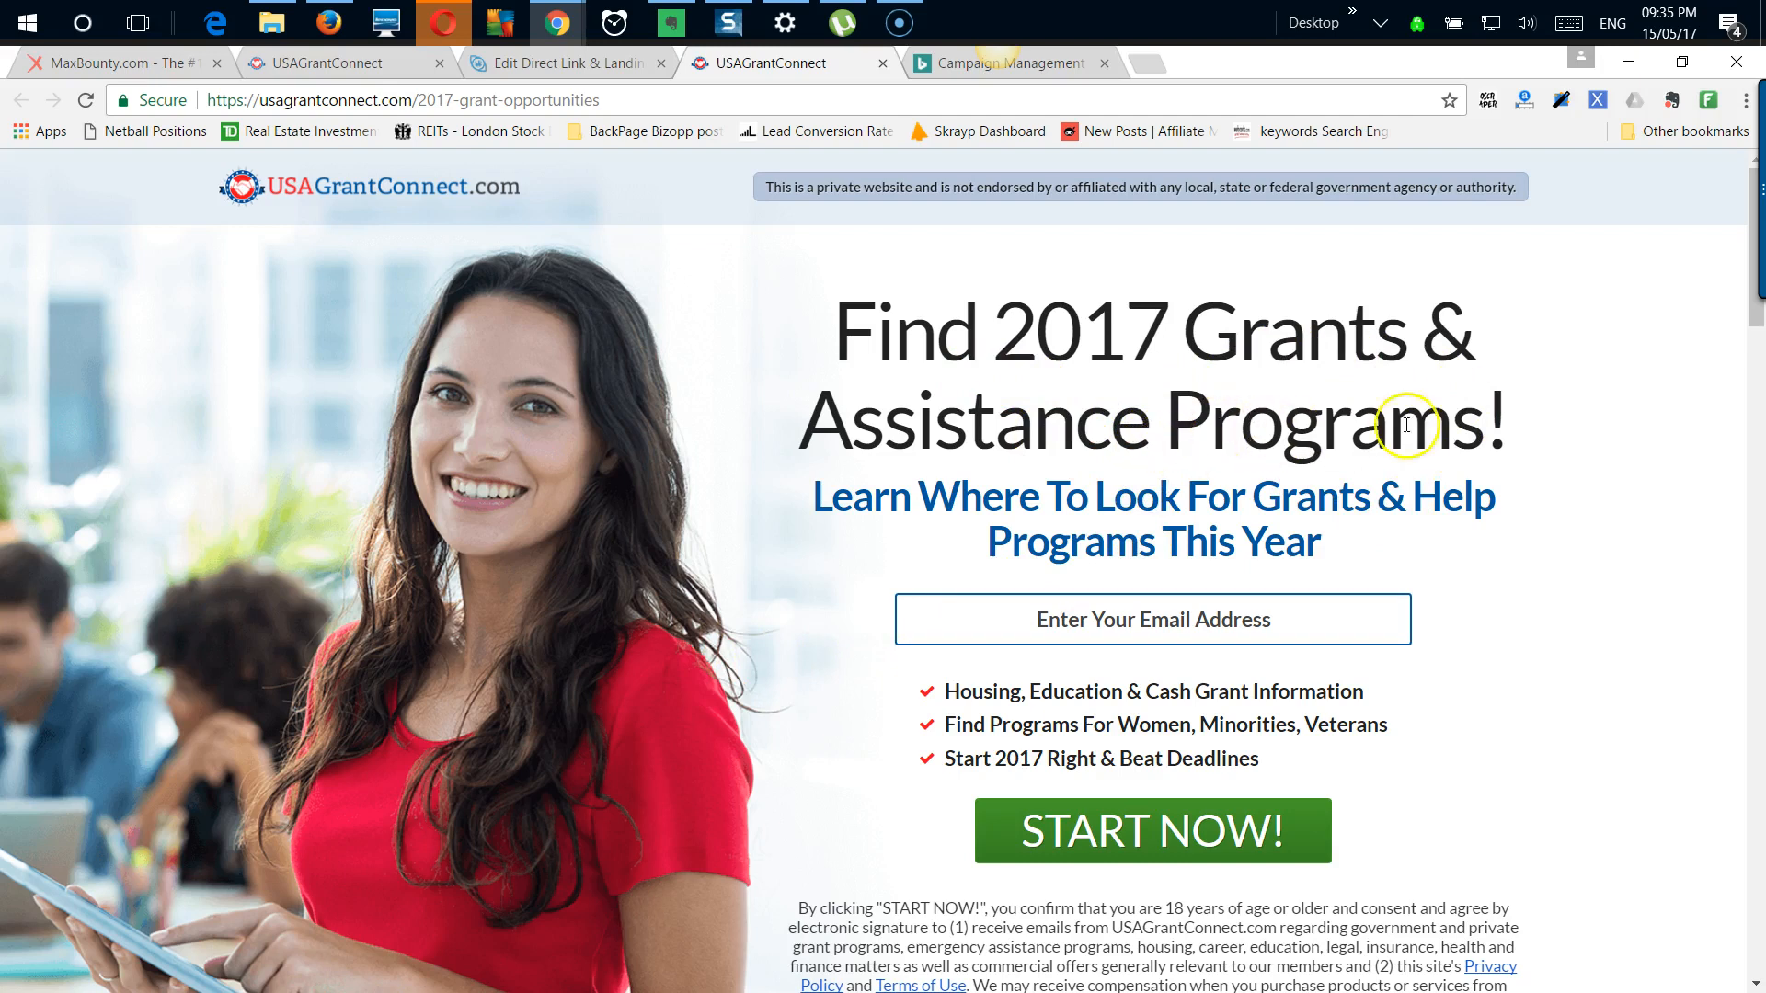
scroll(774, 482, down, 4)
scroll(772, 482, down, 2)
scroll(773, 482, up, 6)
Step: Open the Follow browser extension for usagrantconnect.com and examine its monthly visits, unique visitors, traffic sources and search marketing data
click(1711, 101)
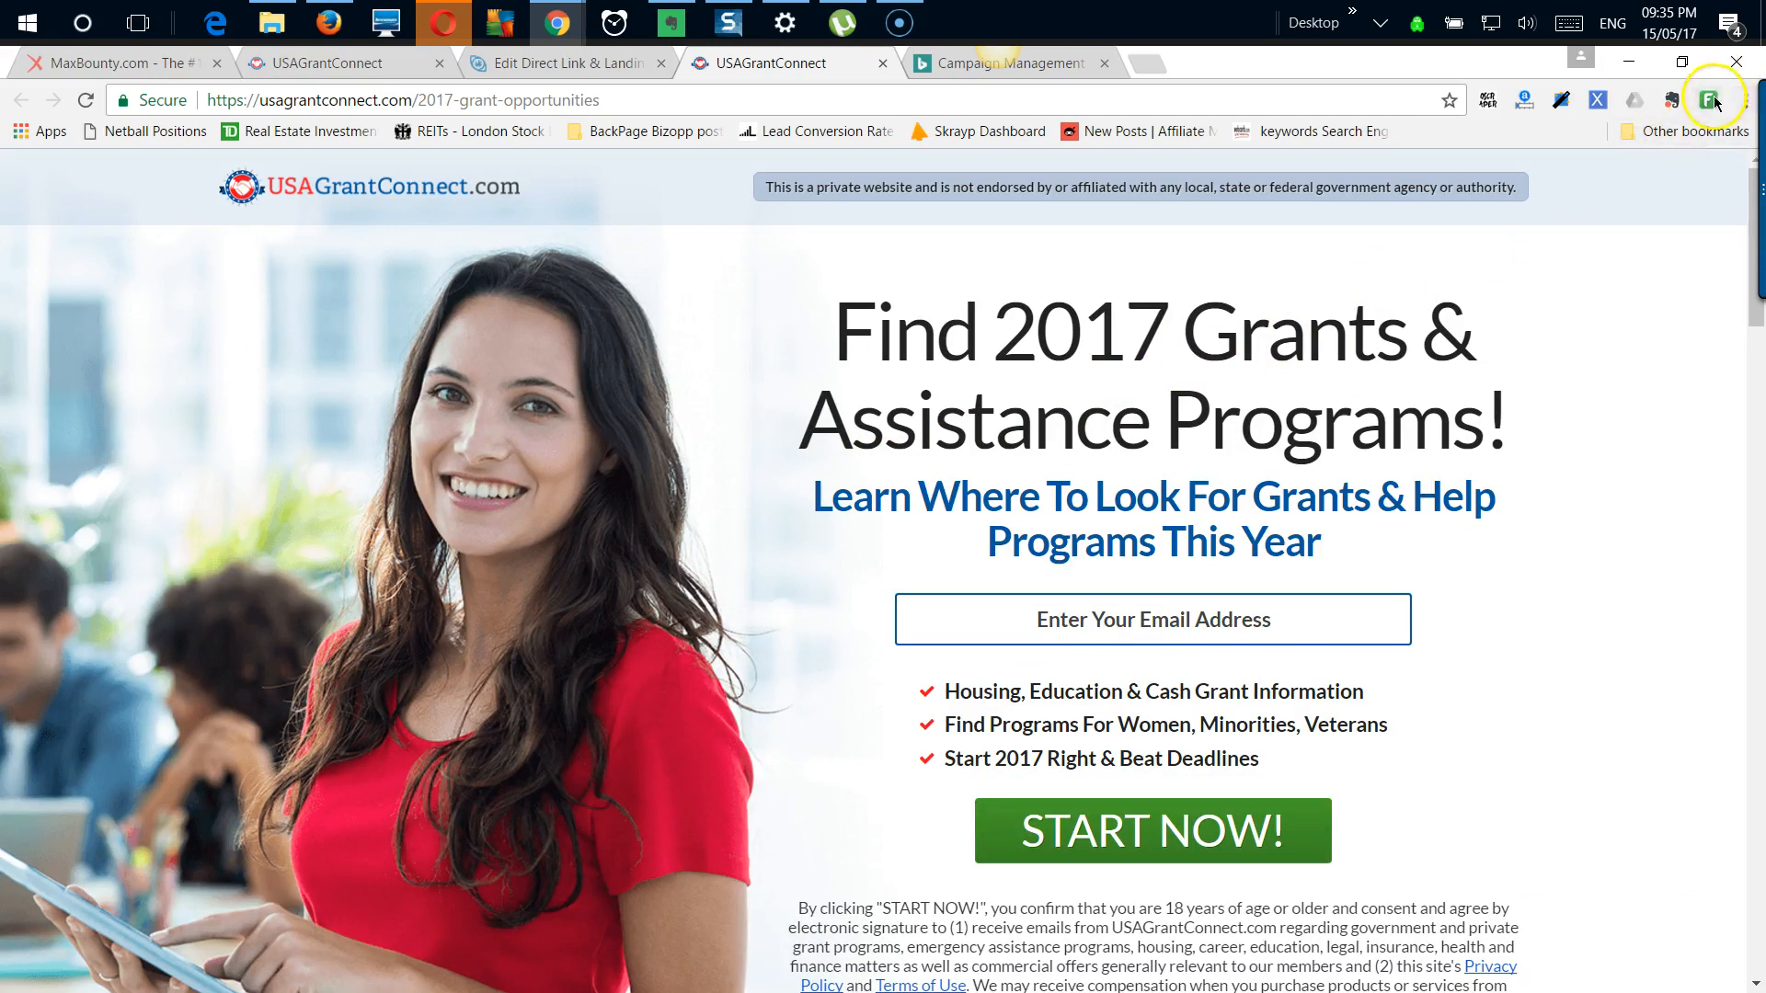
click(1711, 100)
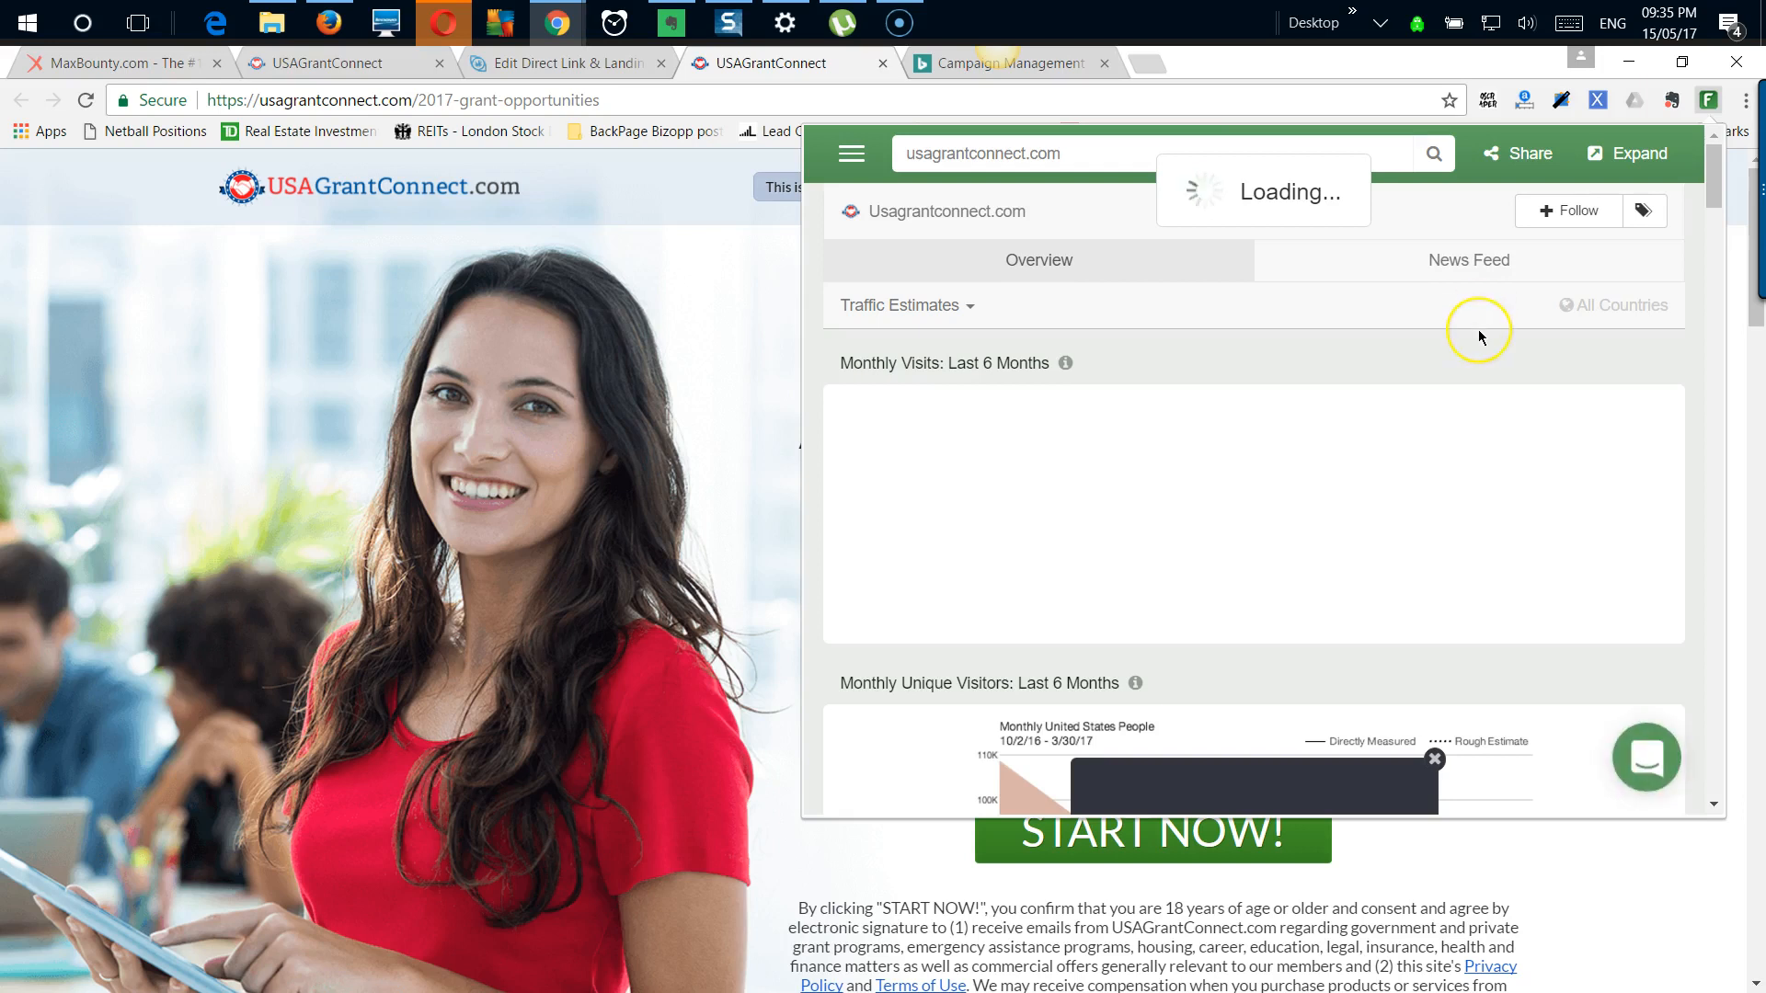
scroll(1479, 333, down, 3)
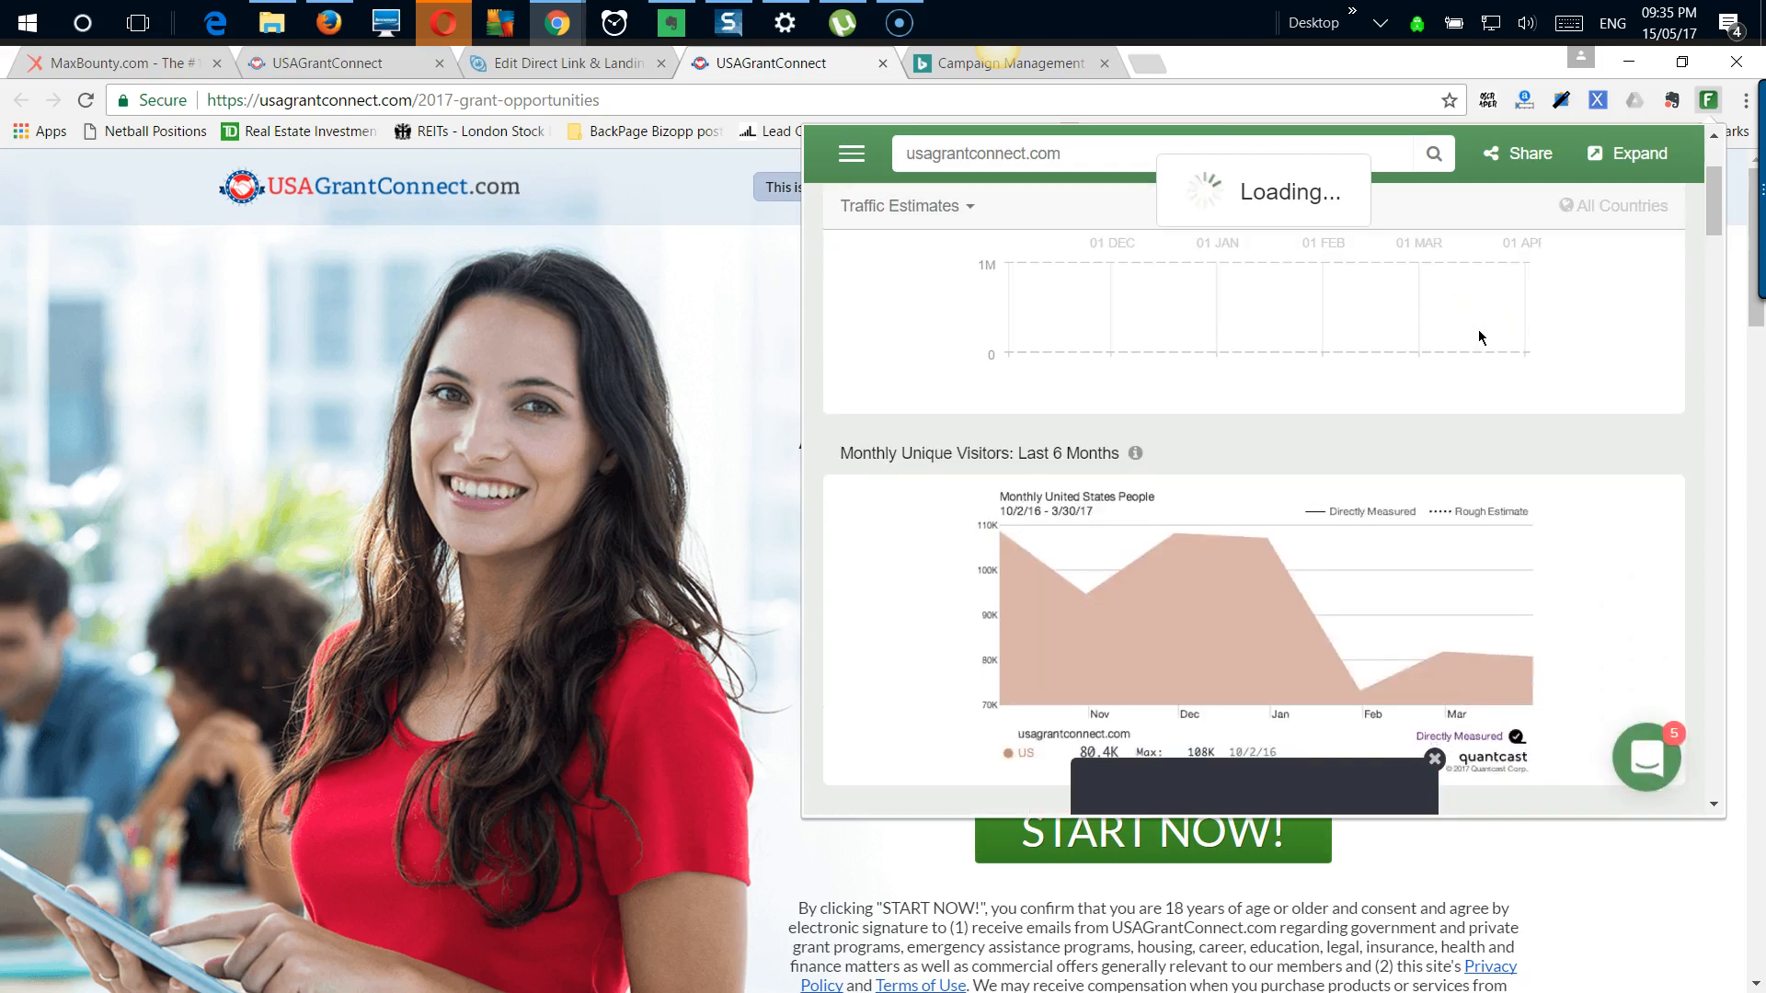
scroll(1481, 338, up, 2)
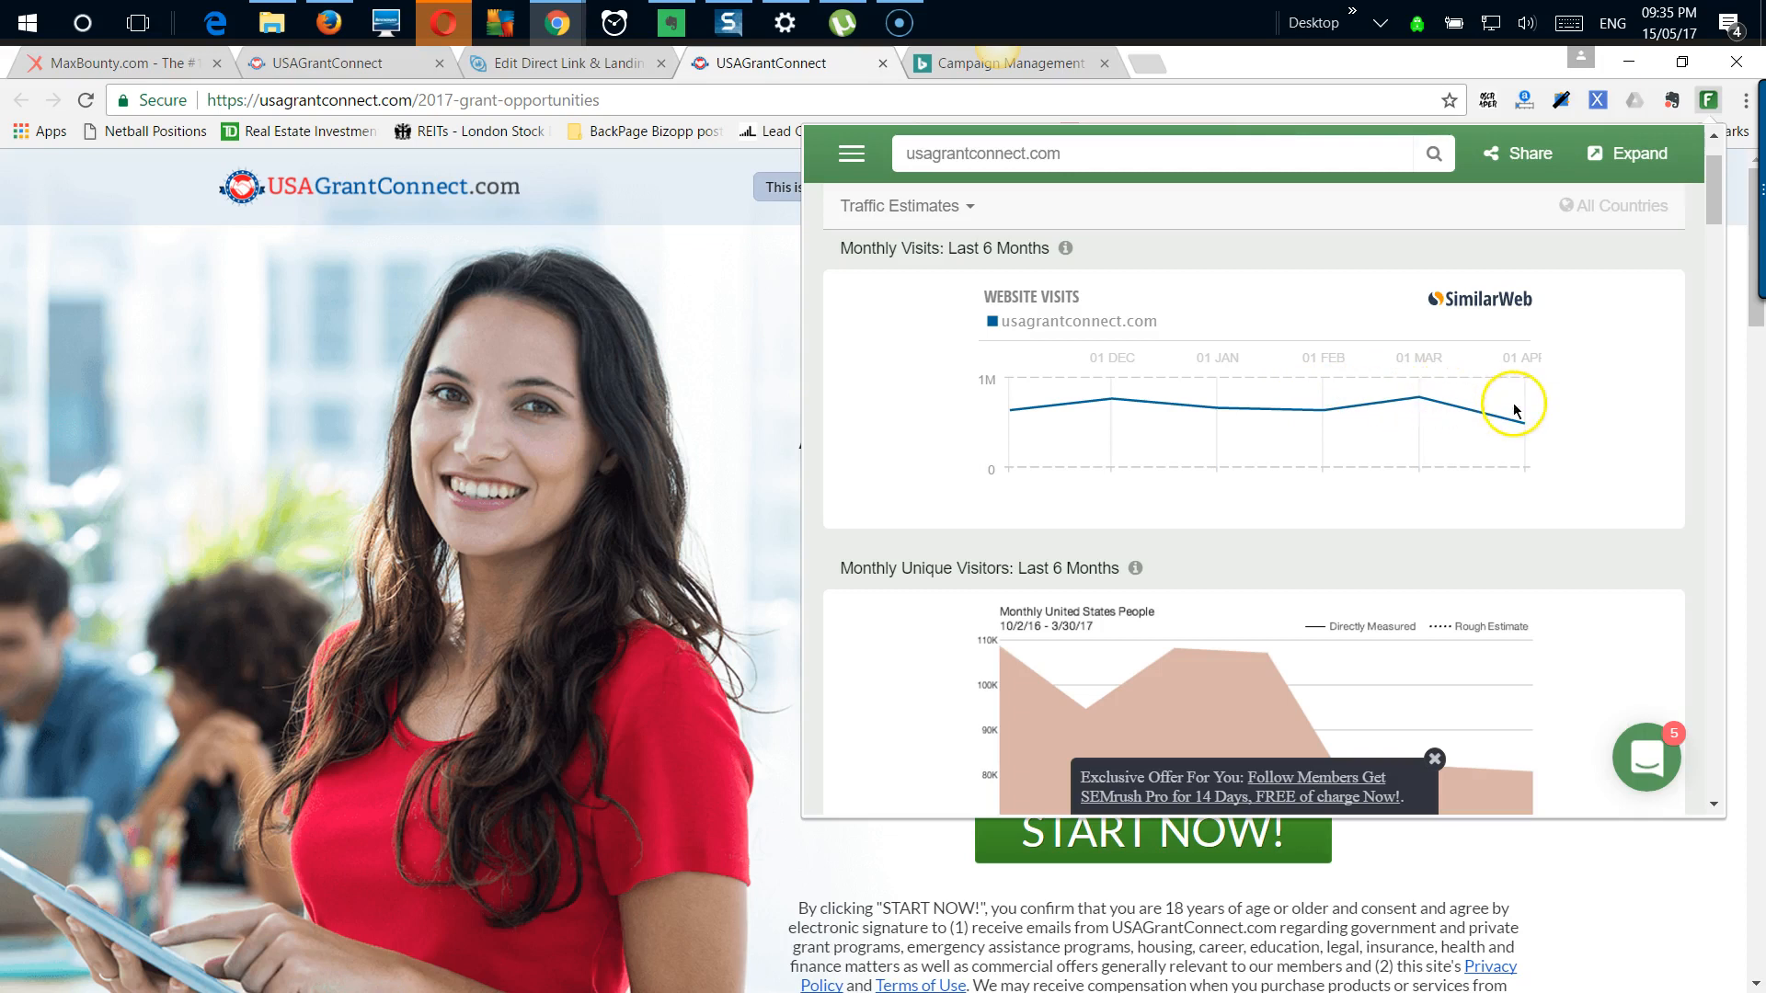
scroll(1405, 418, down, 8)
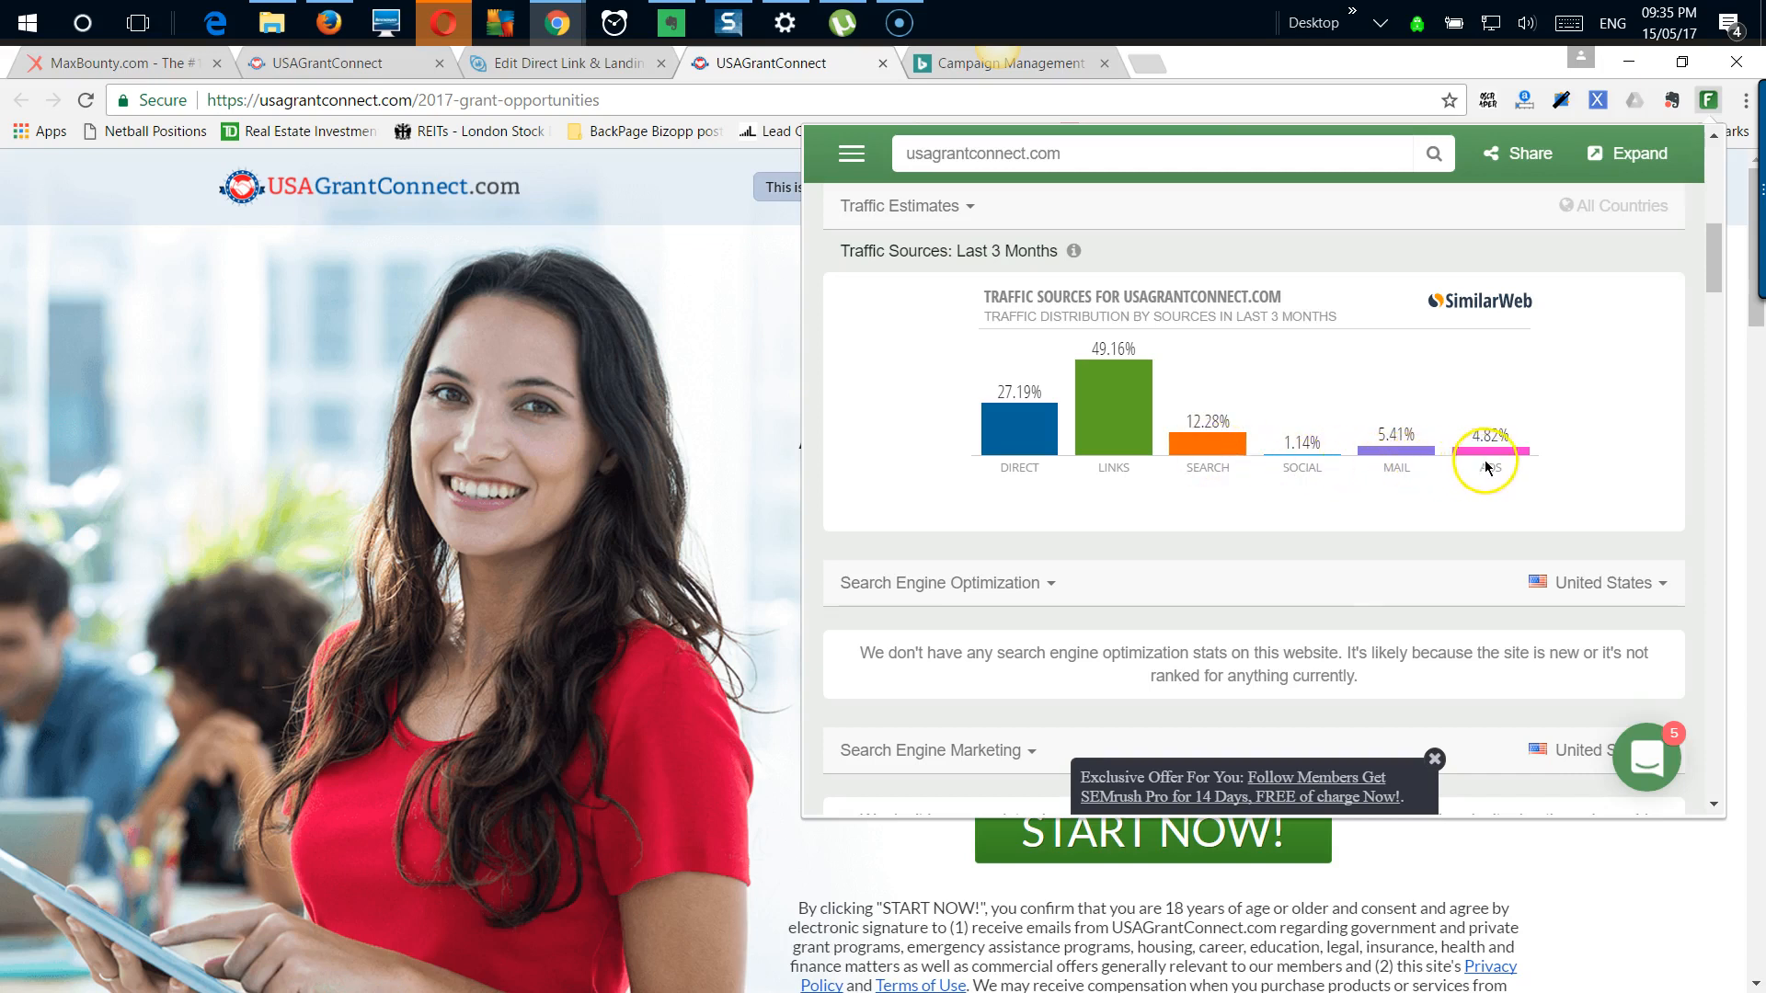
scroll(1472, 467, down, 3)
scroll(1249, 418, down, 7)
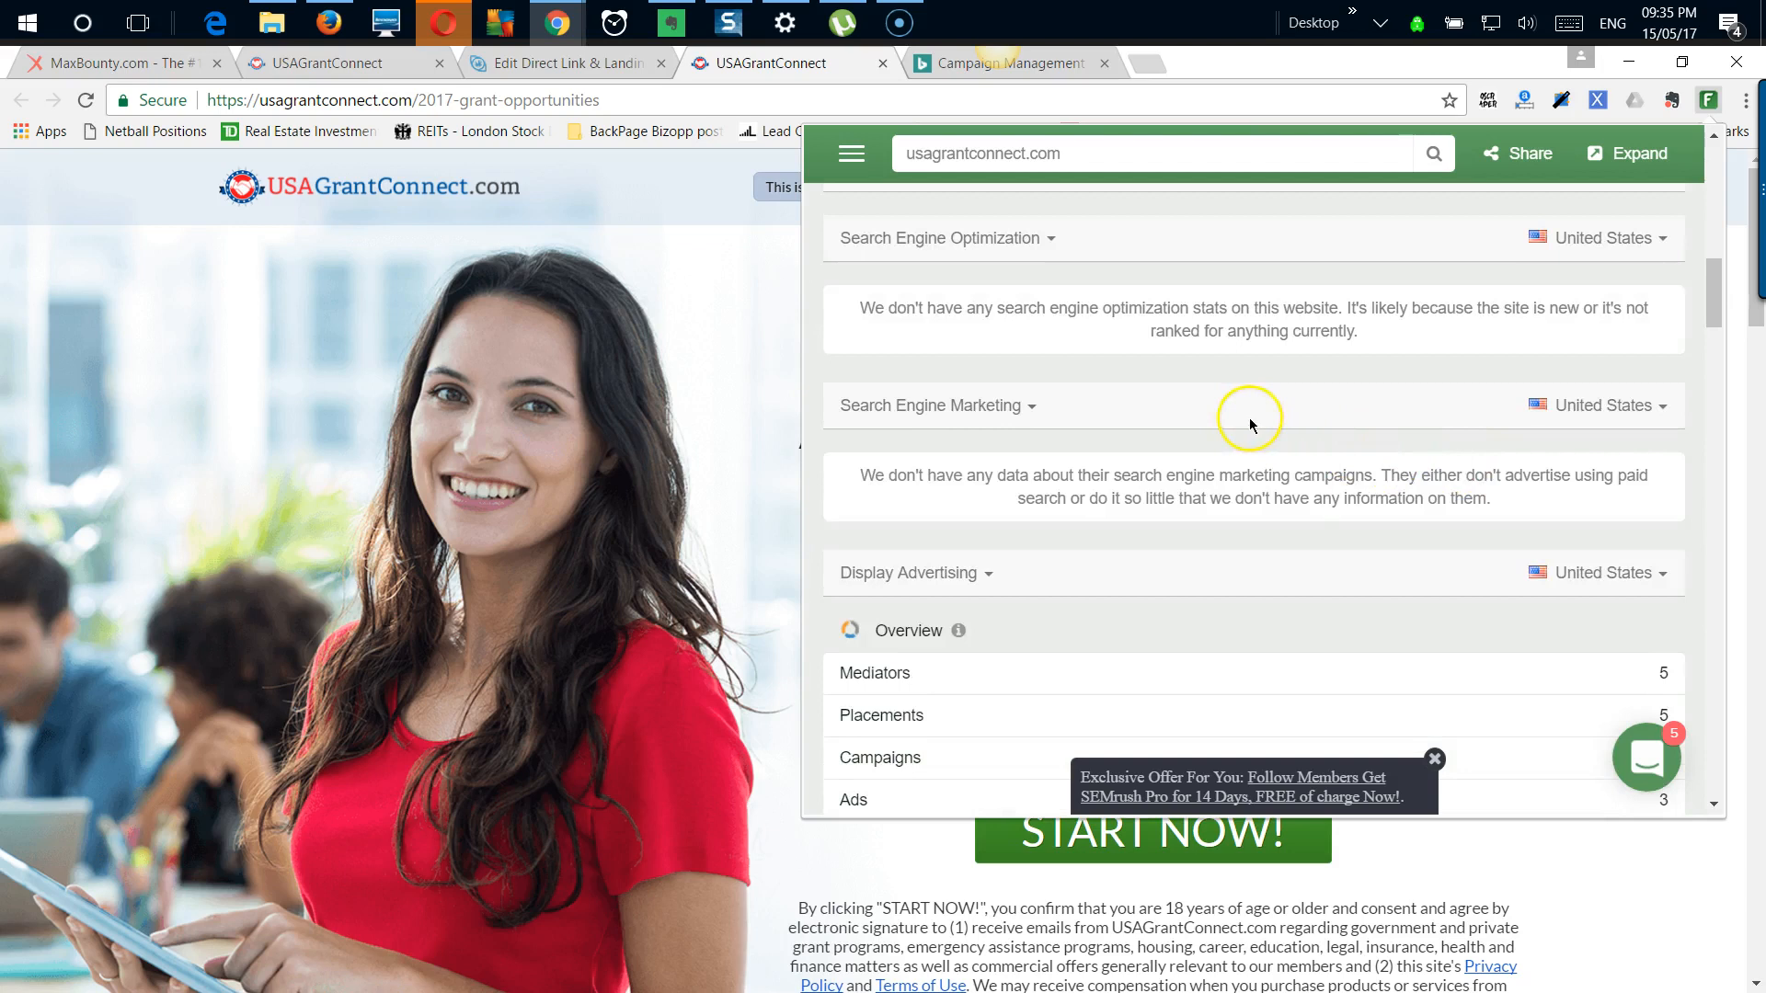
Step: Examine the display advertising data for usagrantconnect.com, including its countries, placements and banner ads
scroll(1216, 442, down, 4)
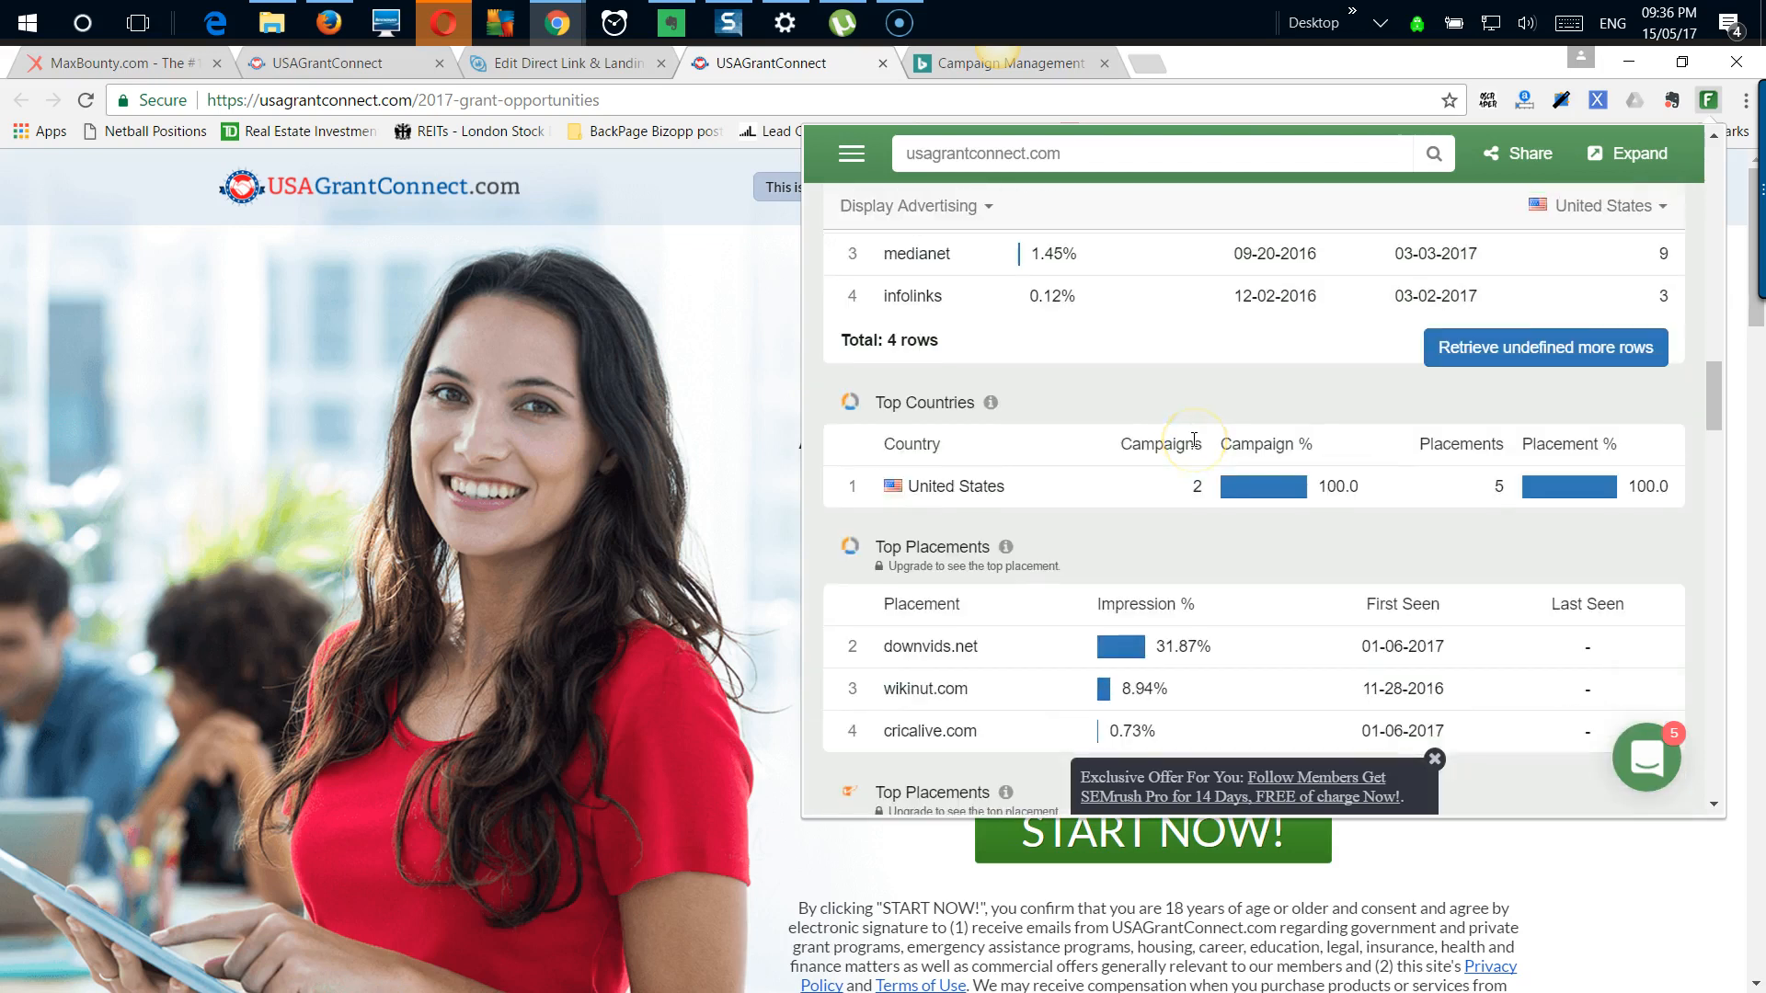
scroll(1194, 442, down, 6)
scroll(1195, 447, down, 3)
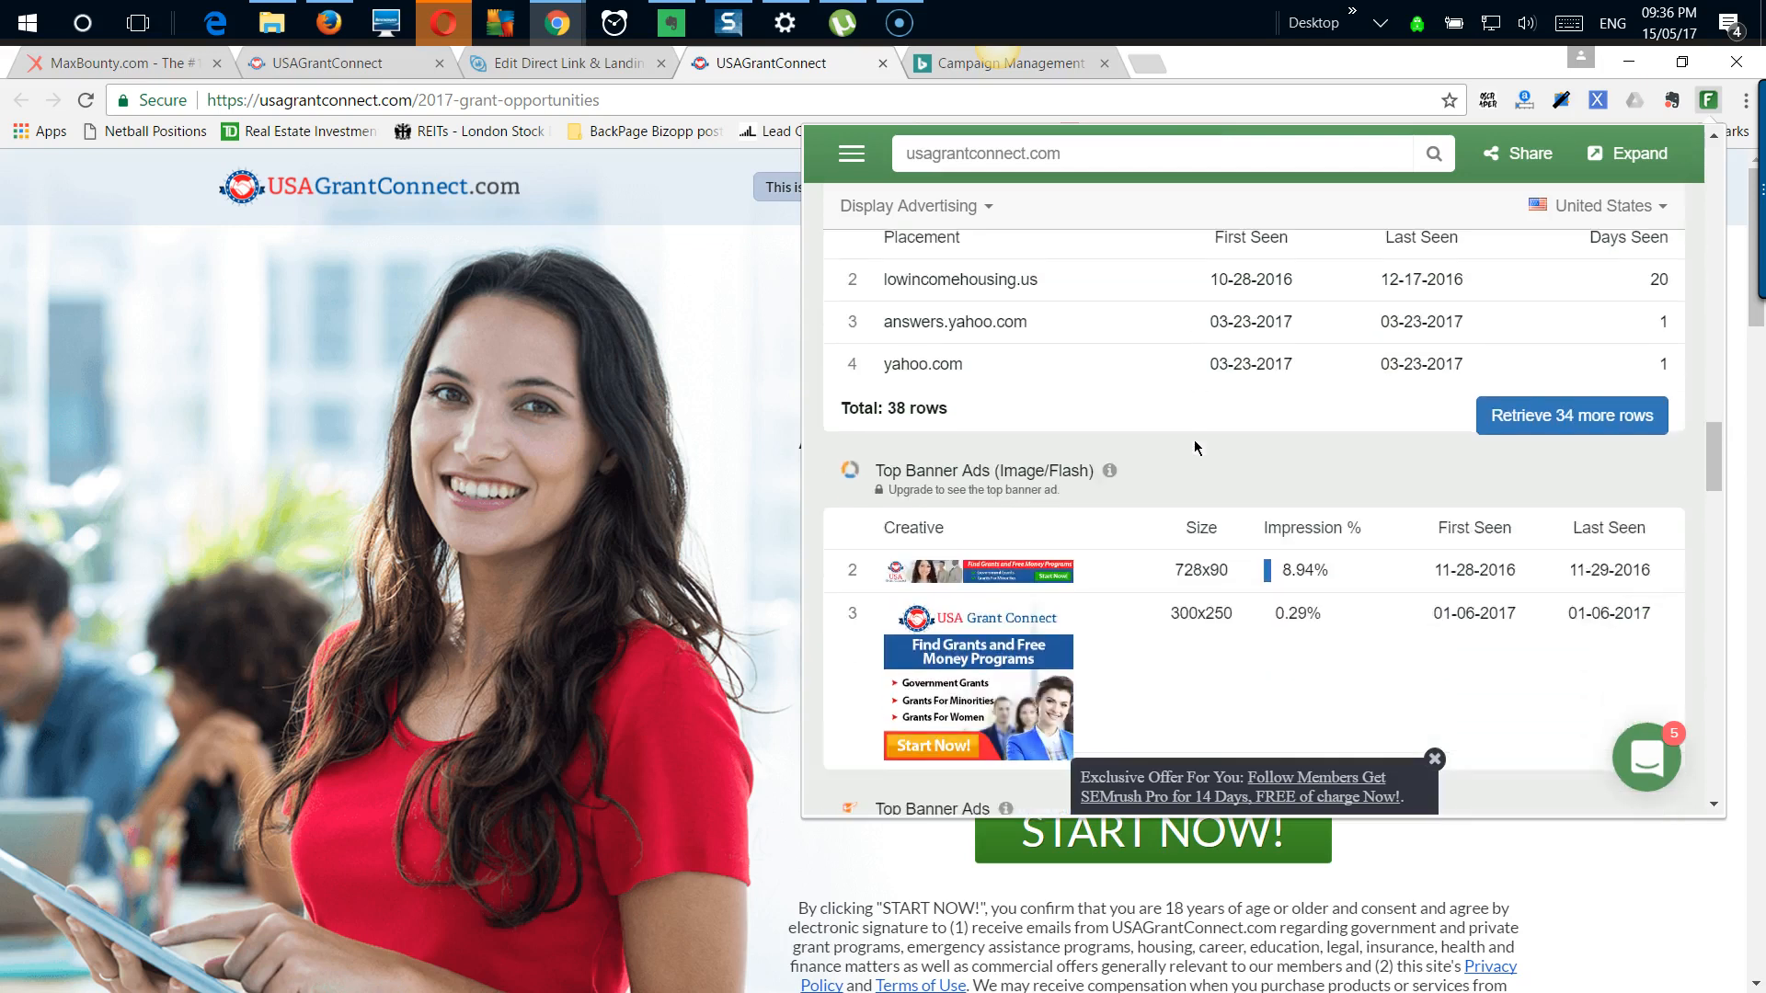
click(1017, 439)
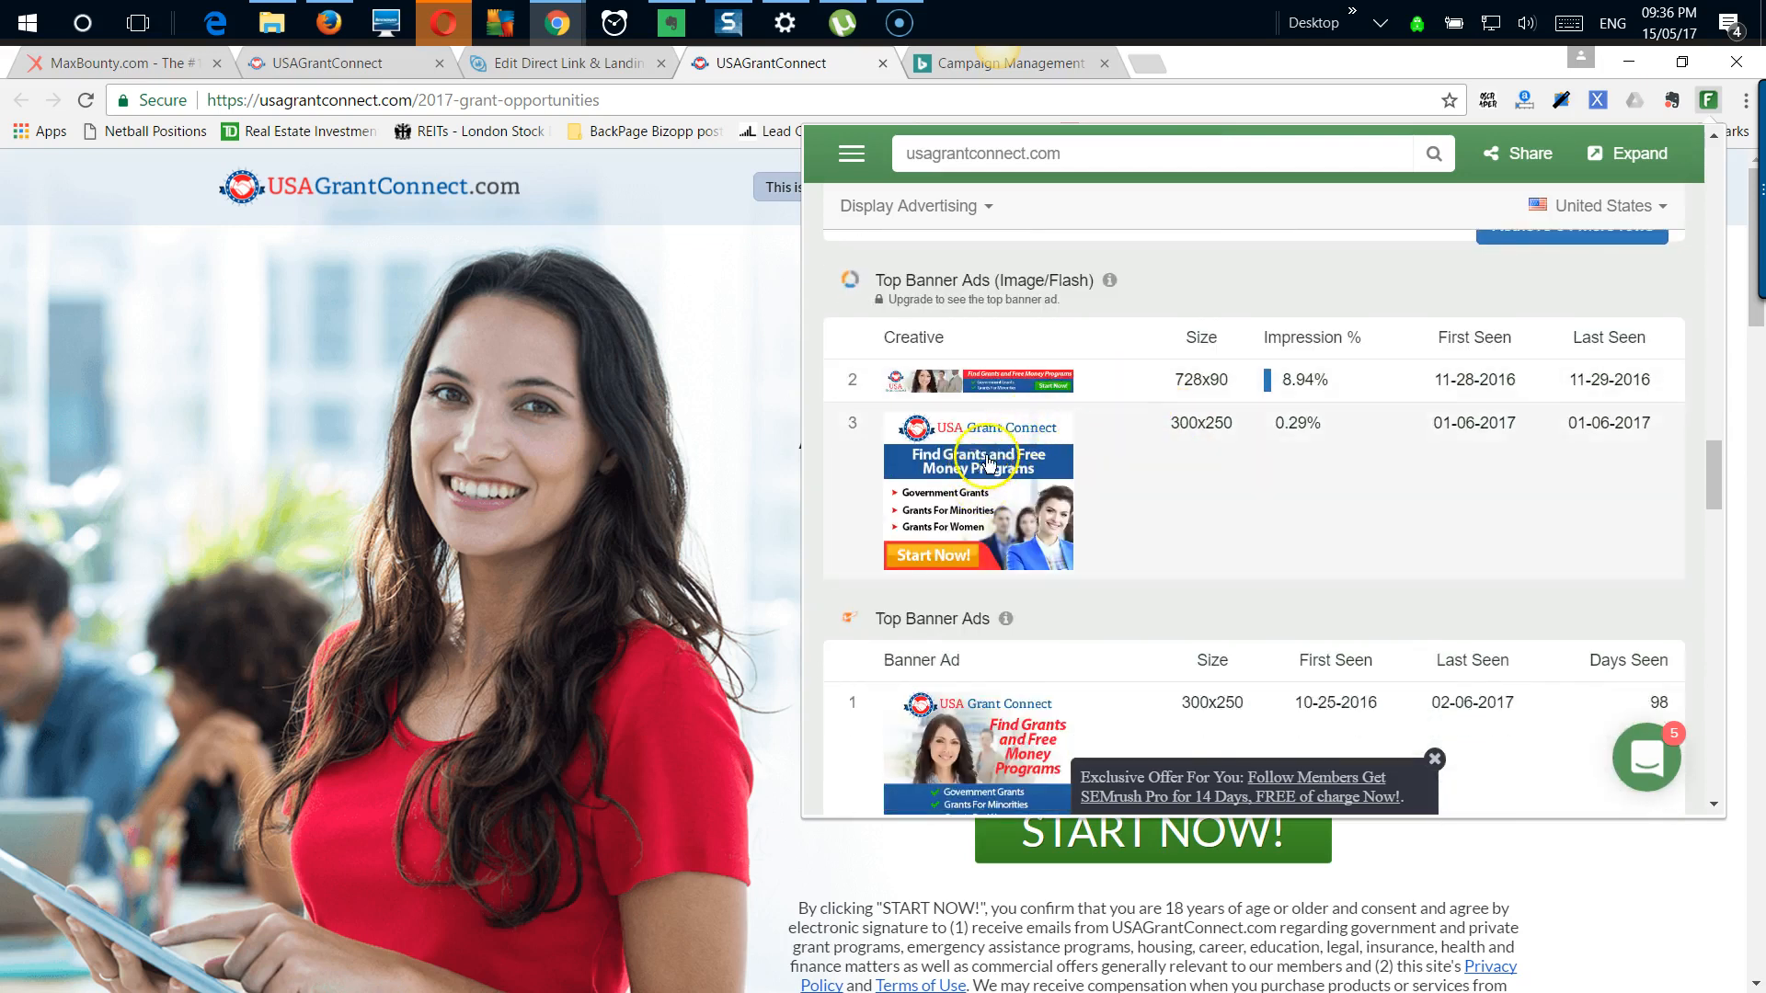
scroll(1119, 562, down, 1)
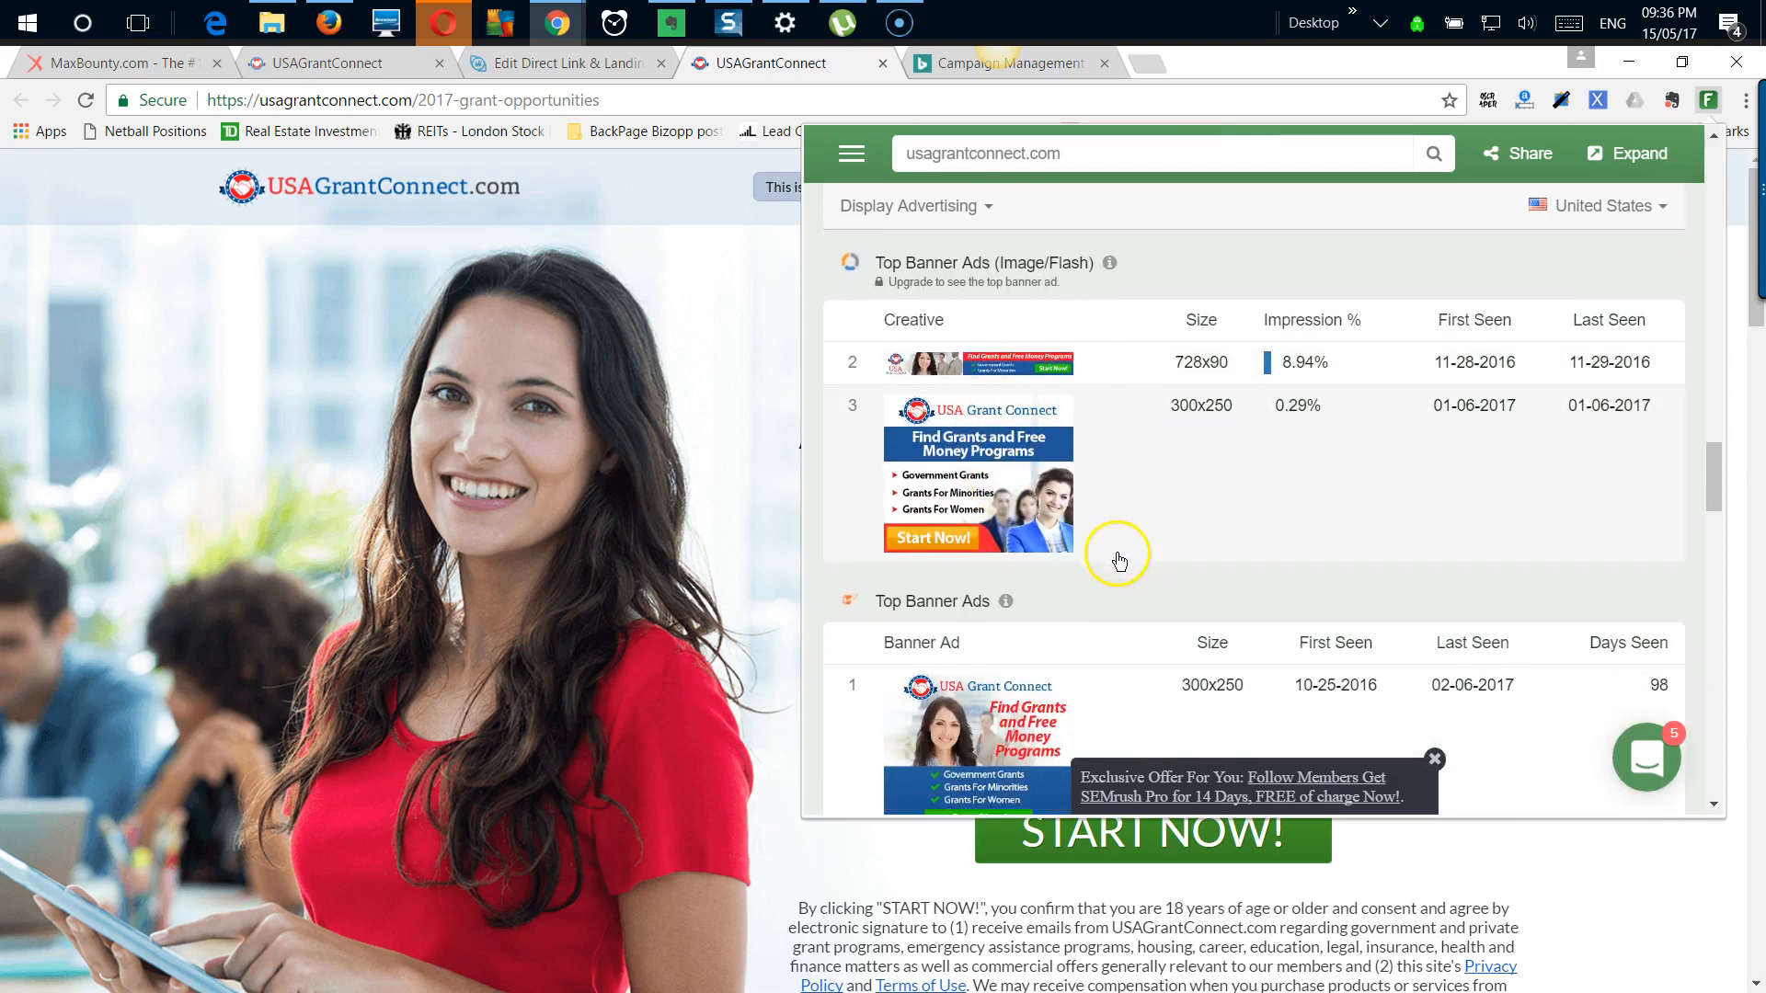
scroll(1118, 556, down, 5)
scroll(1127, 552, down, 2)
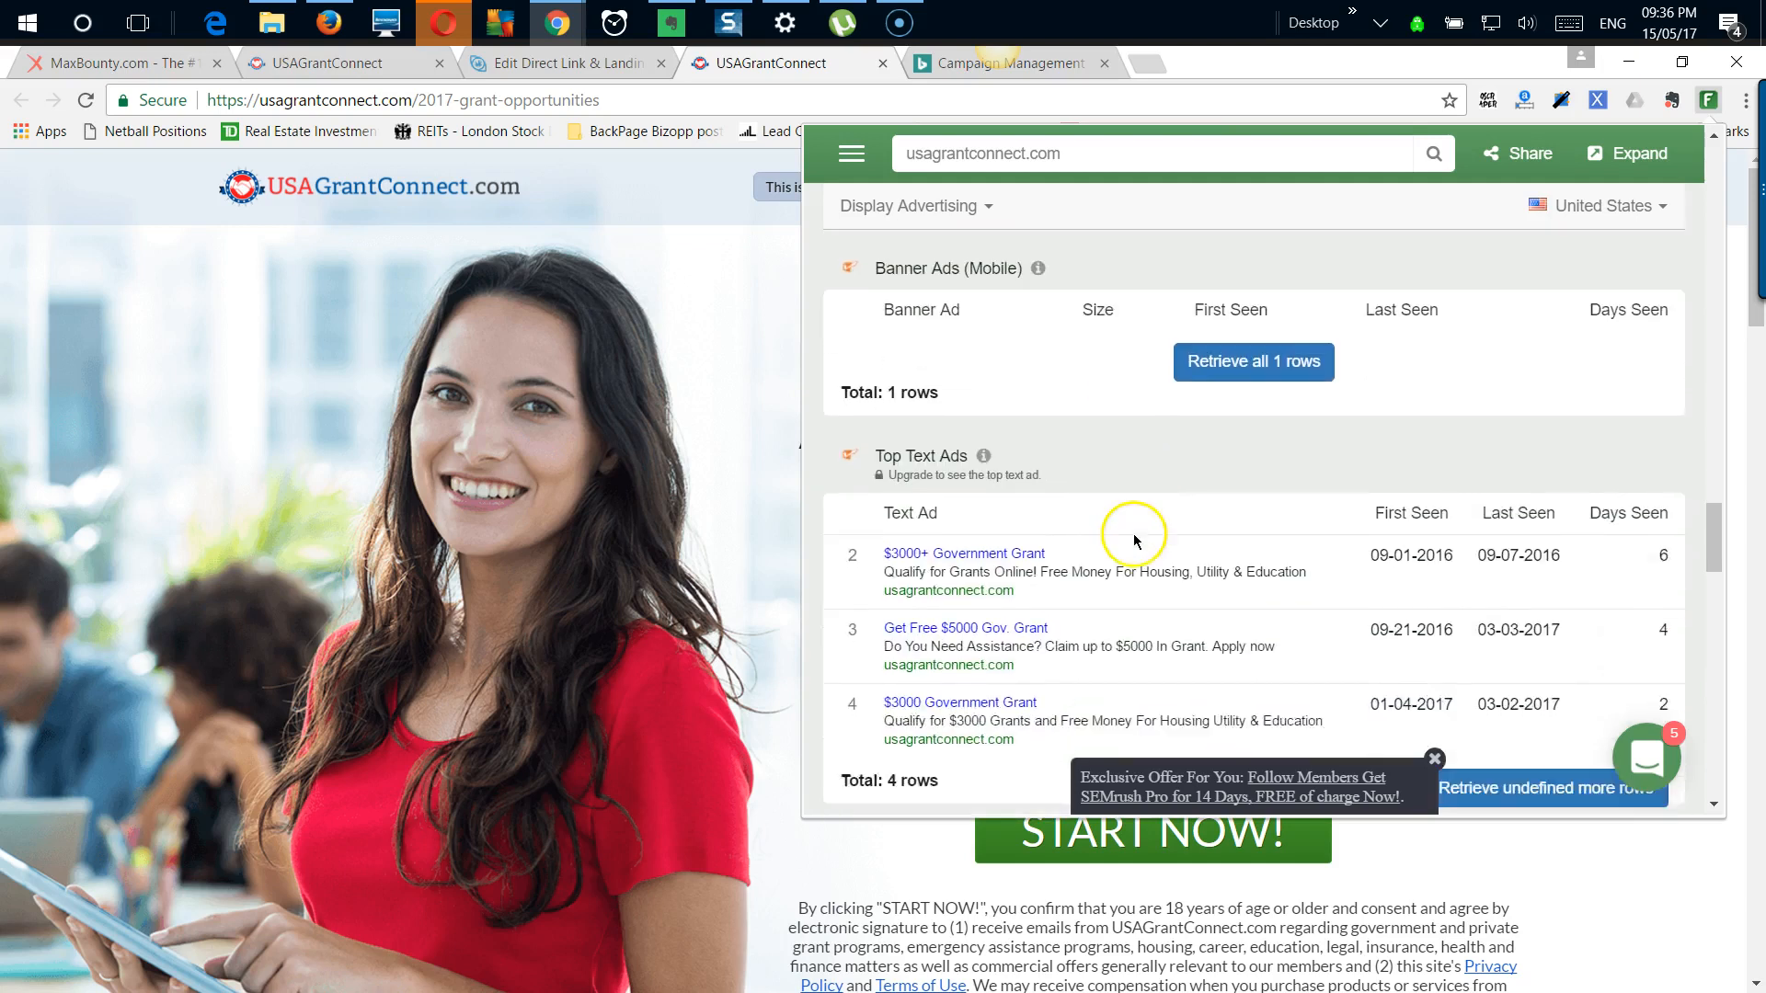
Step: Examine the text ads, affiliate payout offers and Whois details for usagrantconnect.com, coming back to the top text ads
scroll(1137, 542, down, 3)
scroll(1141, 524, up, 3)
scroll(1145, 515, down, 5)
scroll(1146, 515, down, 2)
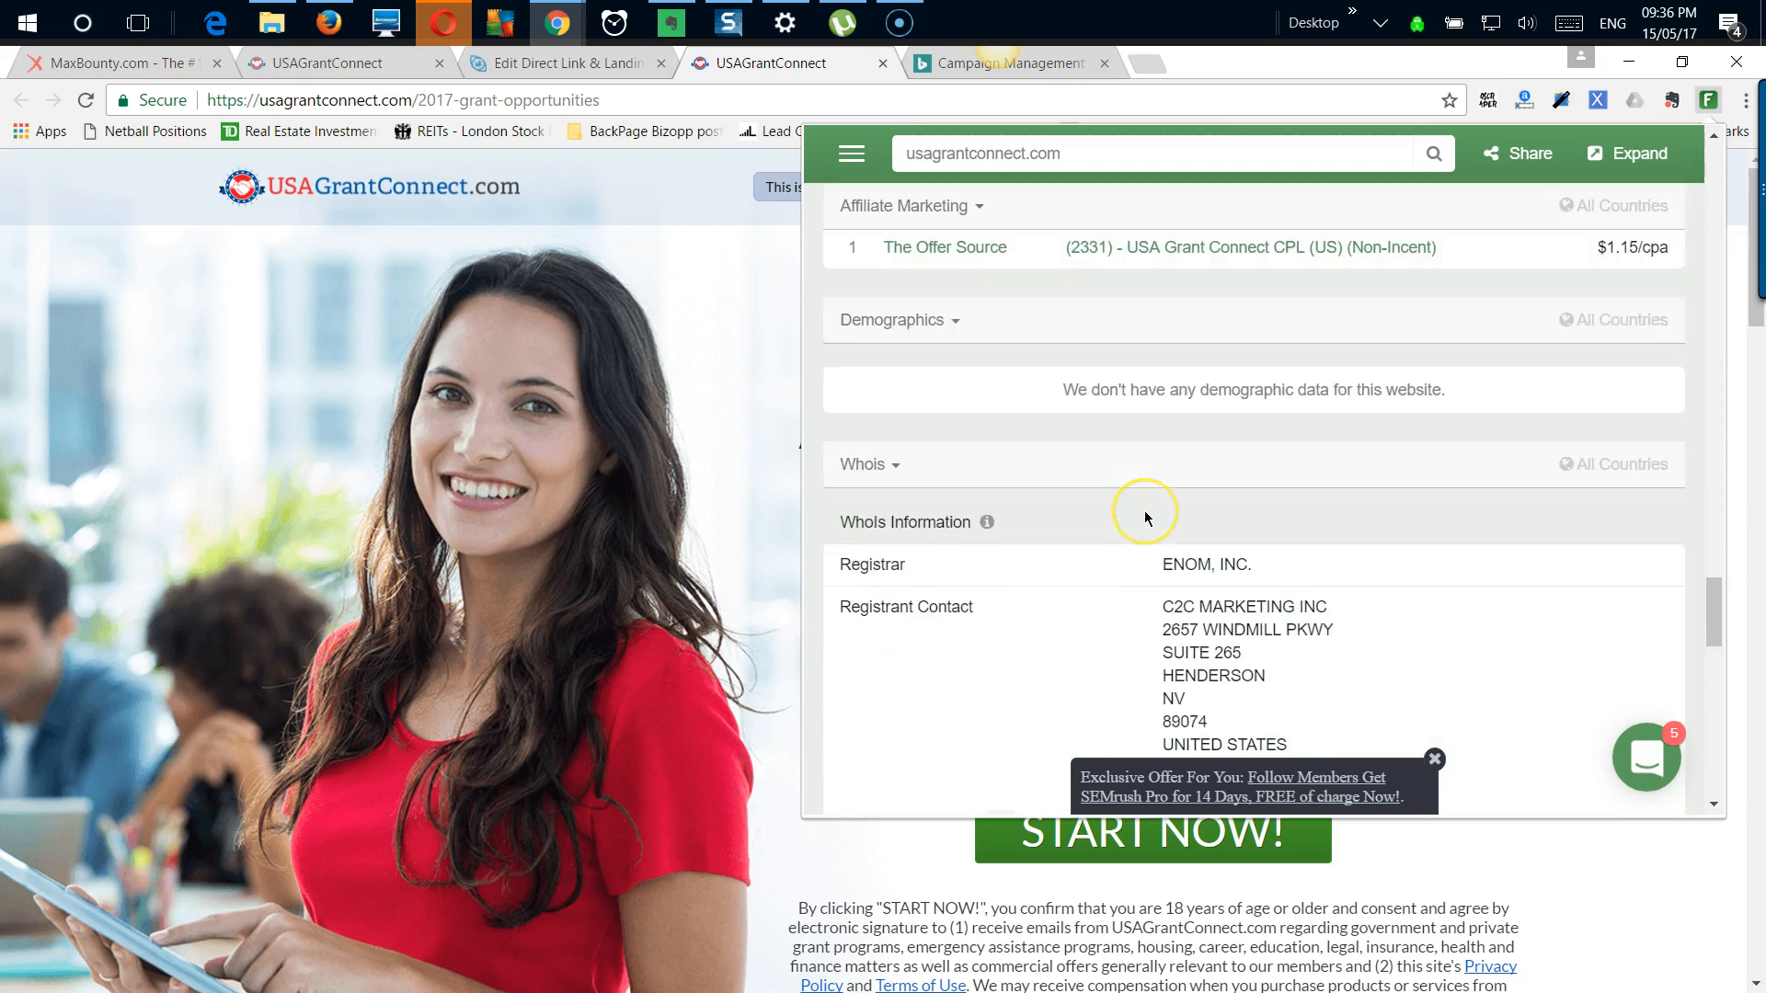
scroll(1145, 515, up, 4)
scroll(1144, 512, down, 14)
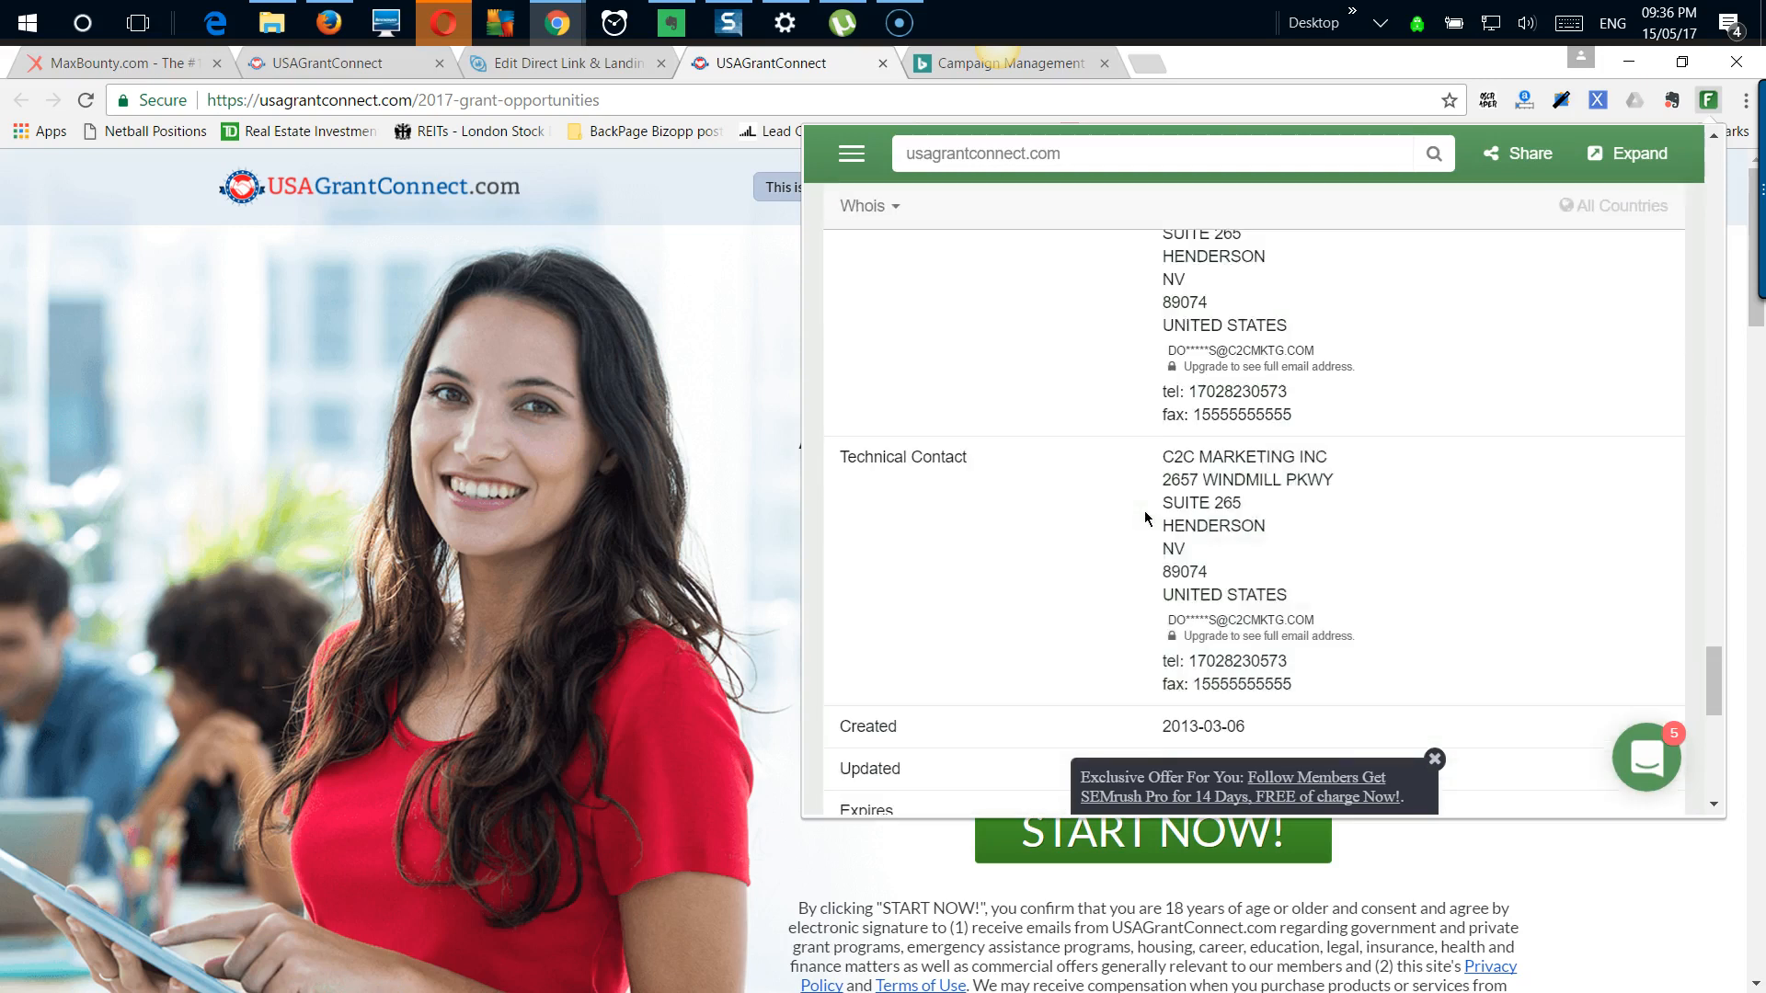
scroll(1145, 518, up, 10)
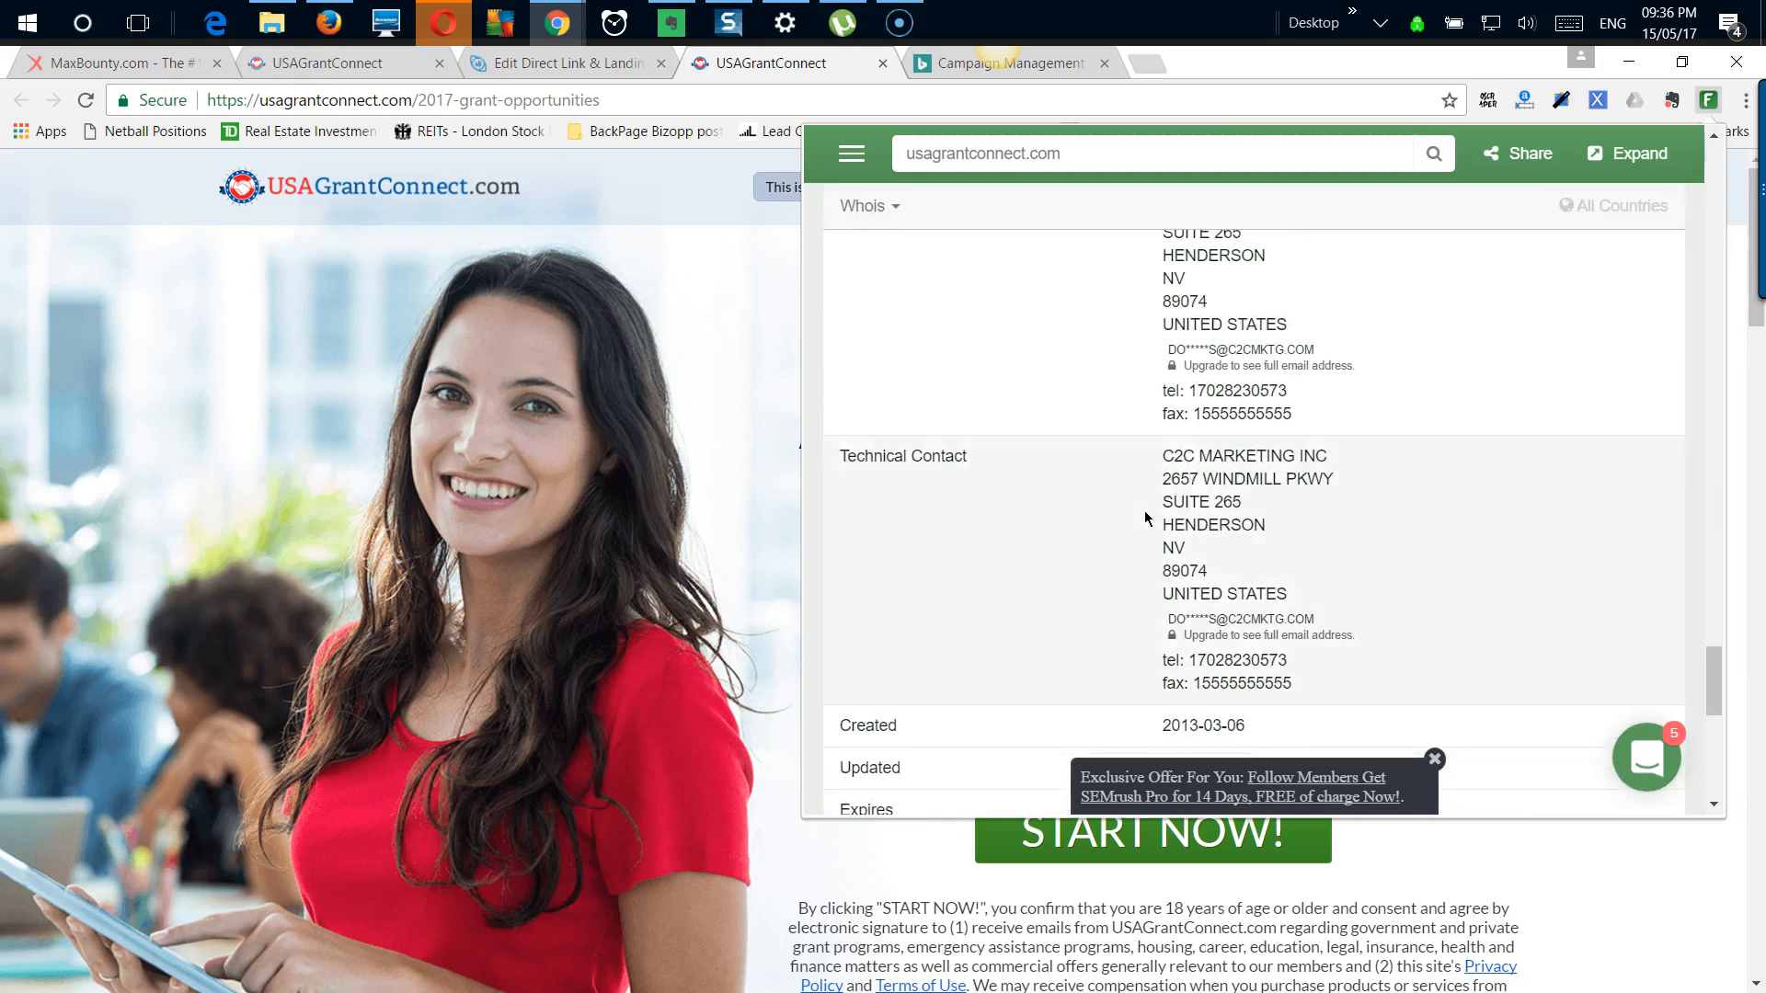
scroll(1147, 518, up, 5)
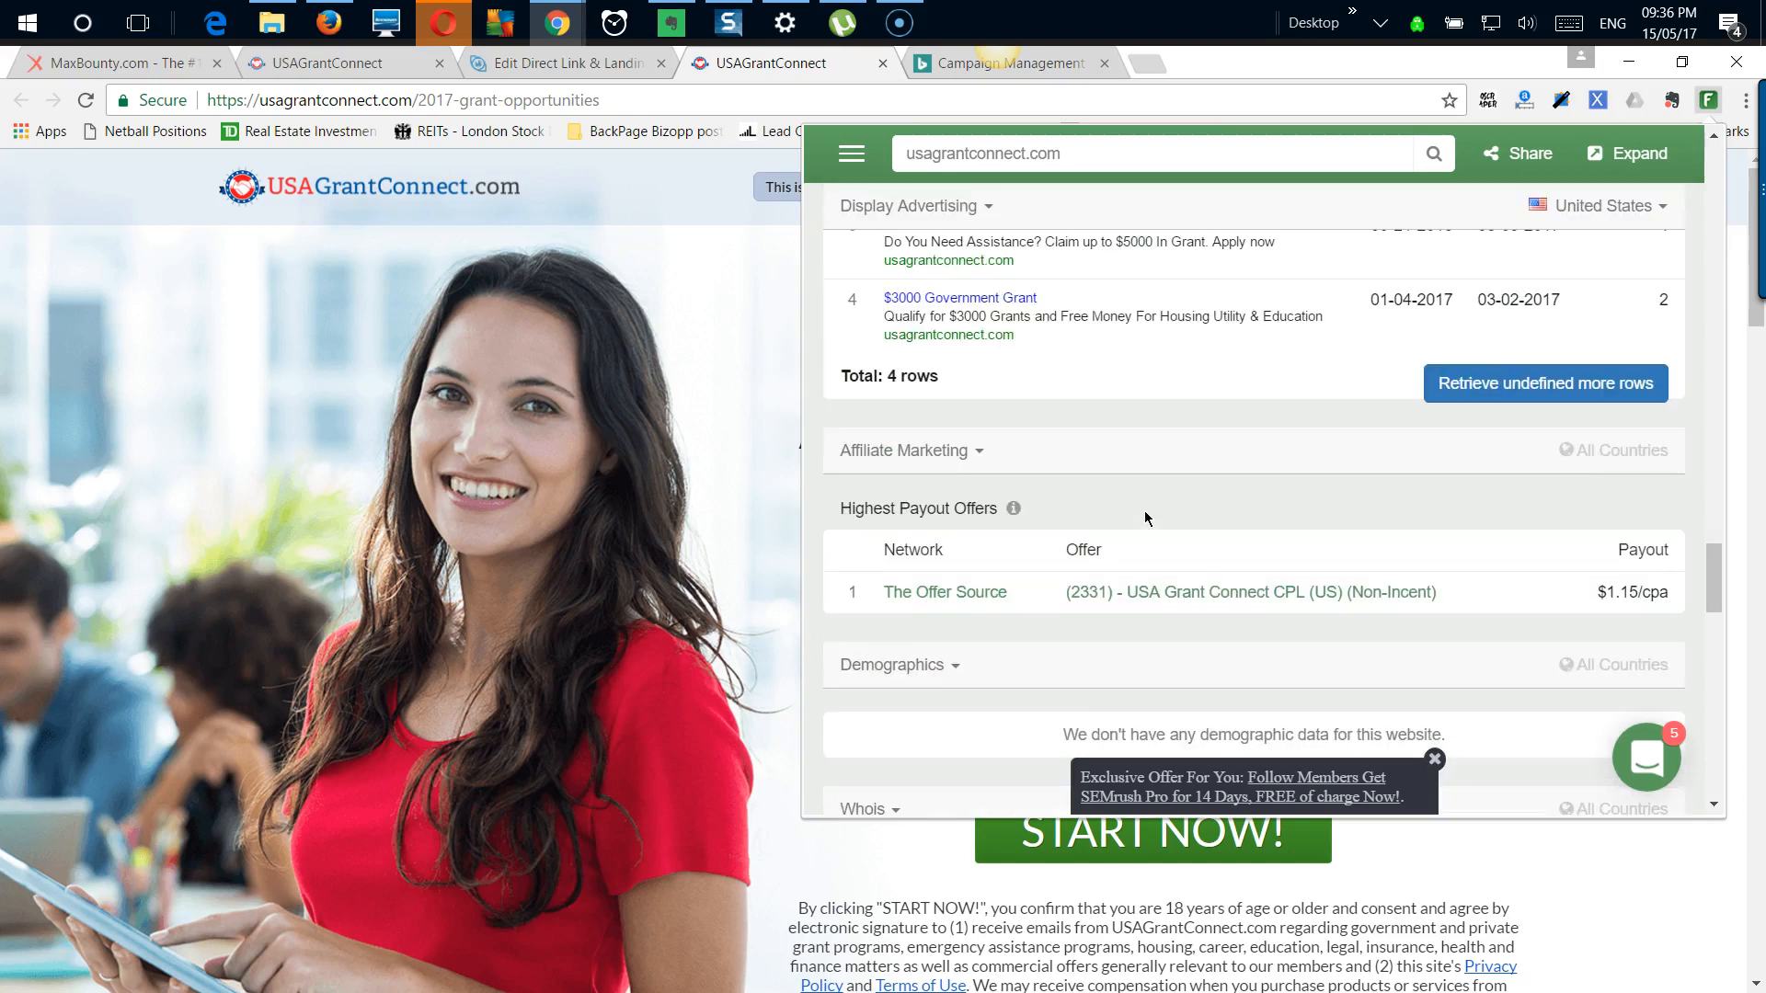
scroll(1145, 518, up, 3)
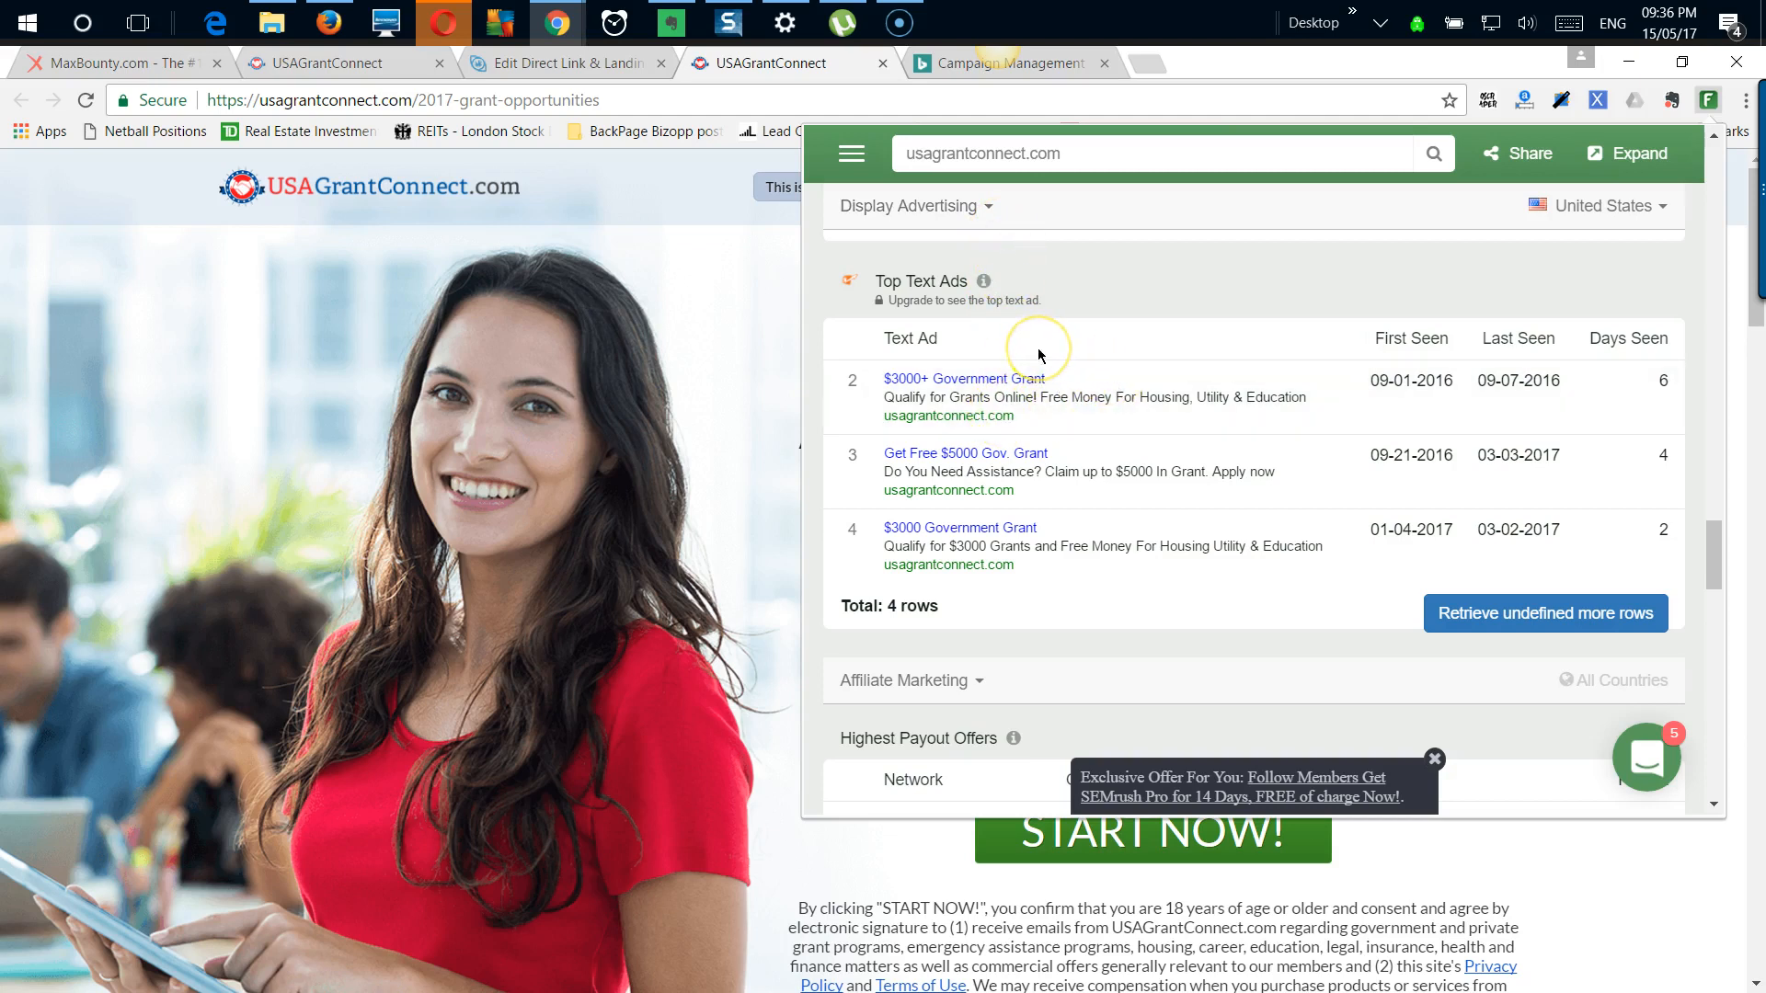
click(1042, 377)
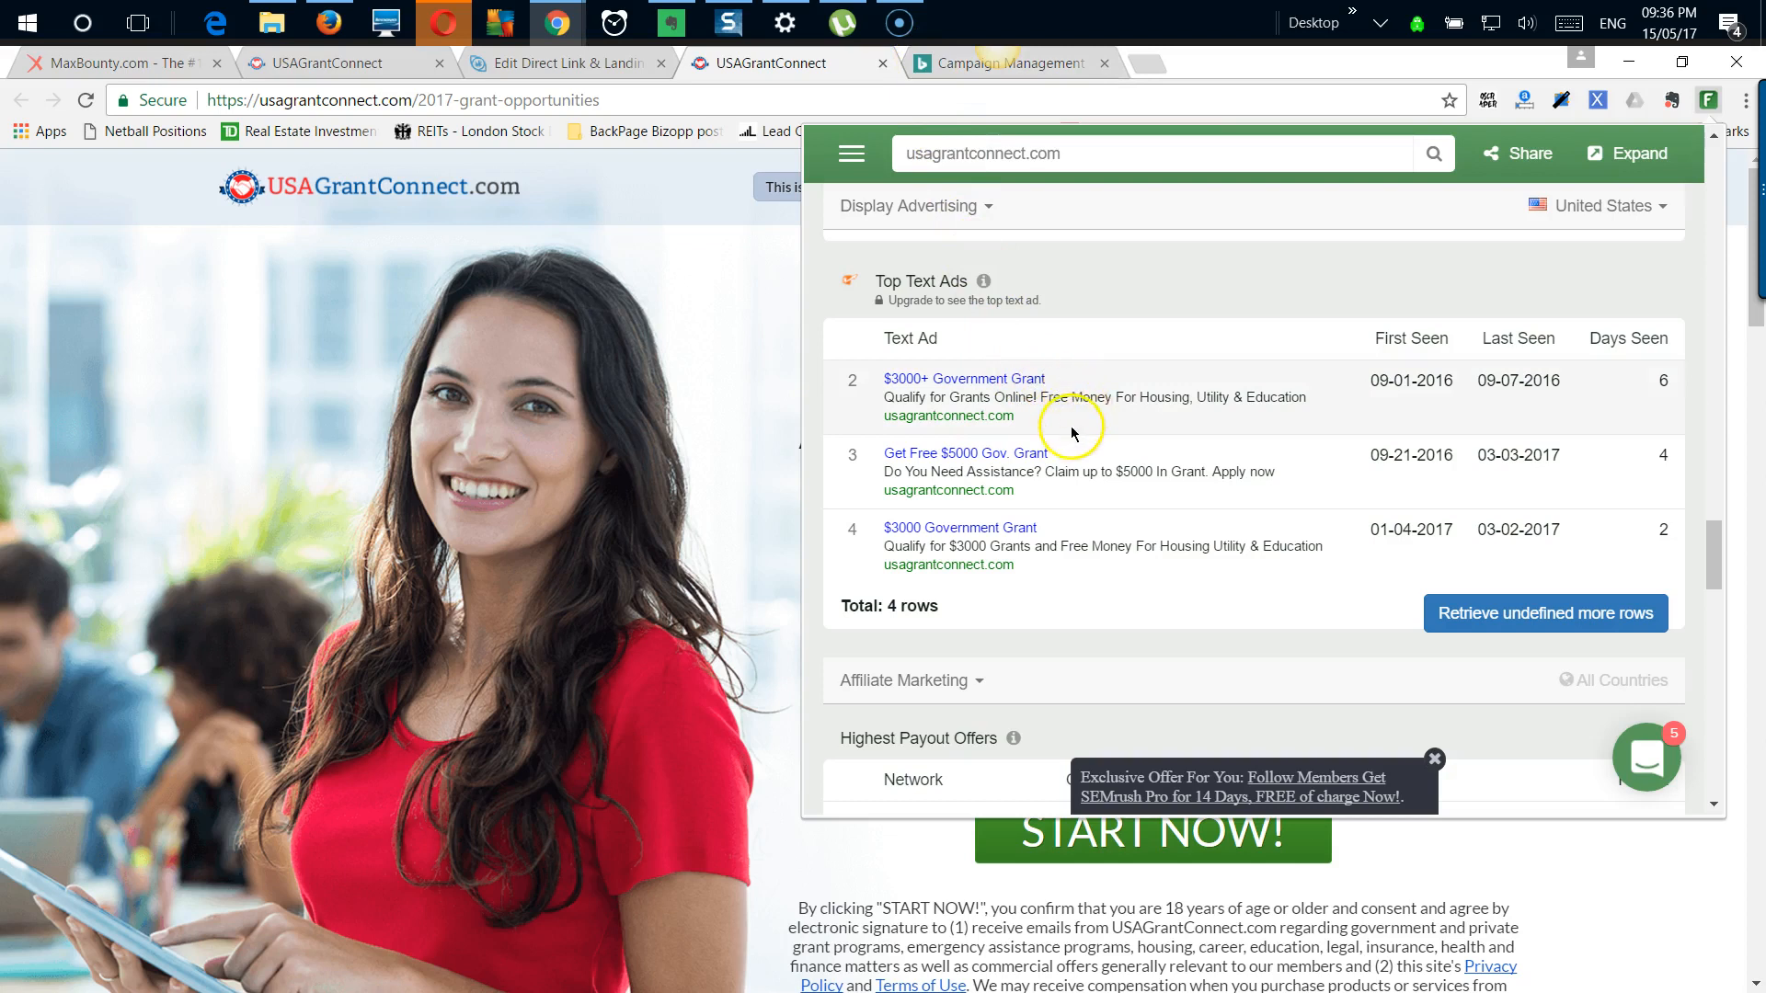
Step: Select the "$3000+ Government Grant" text ad and open a blank Notepad document for collecting ad copy
drag(1059, 420, 908, 391)
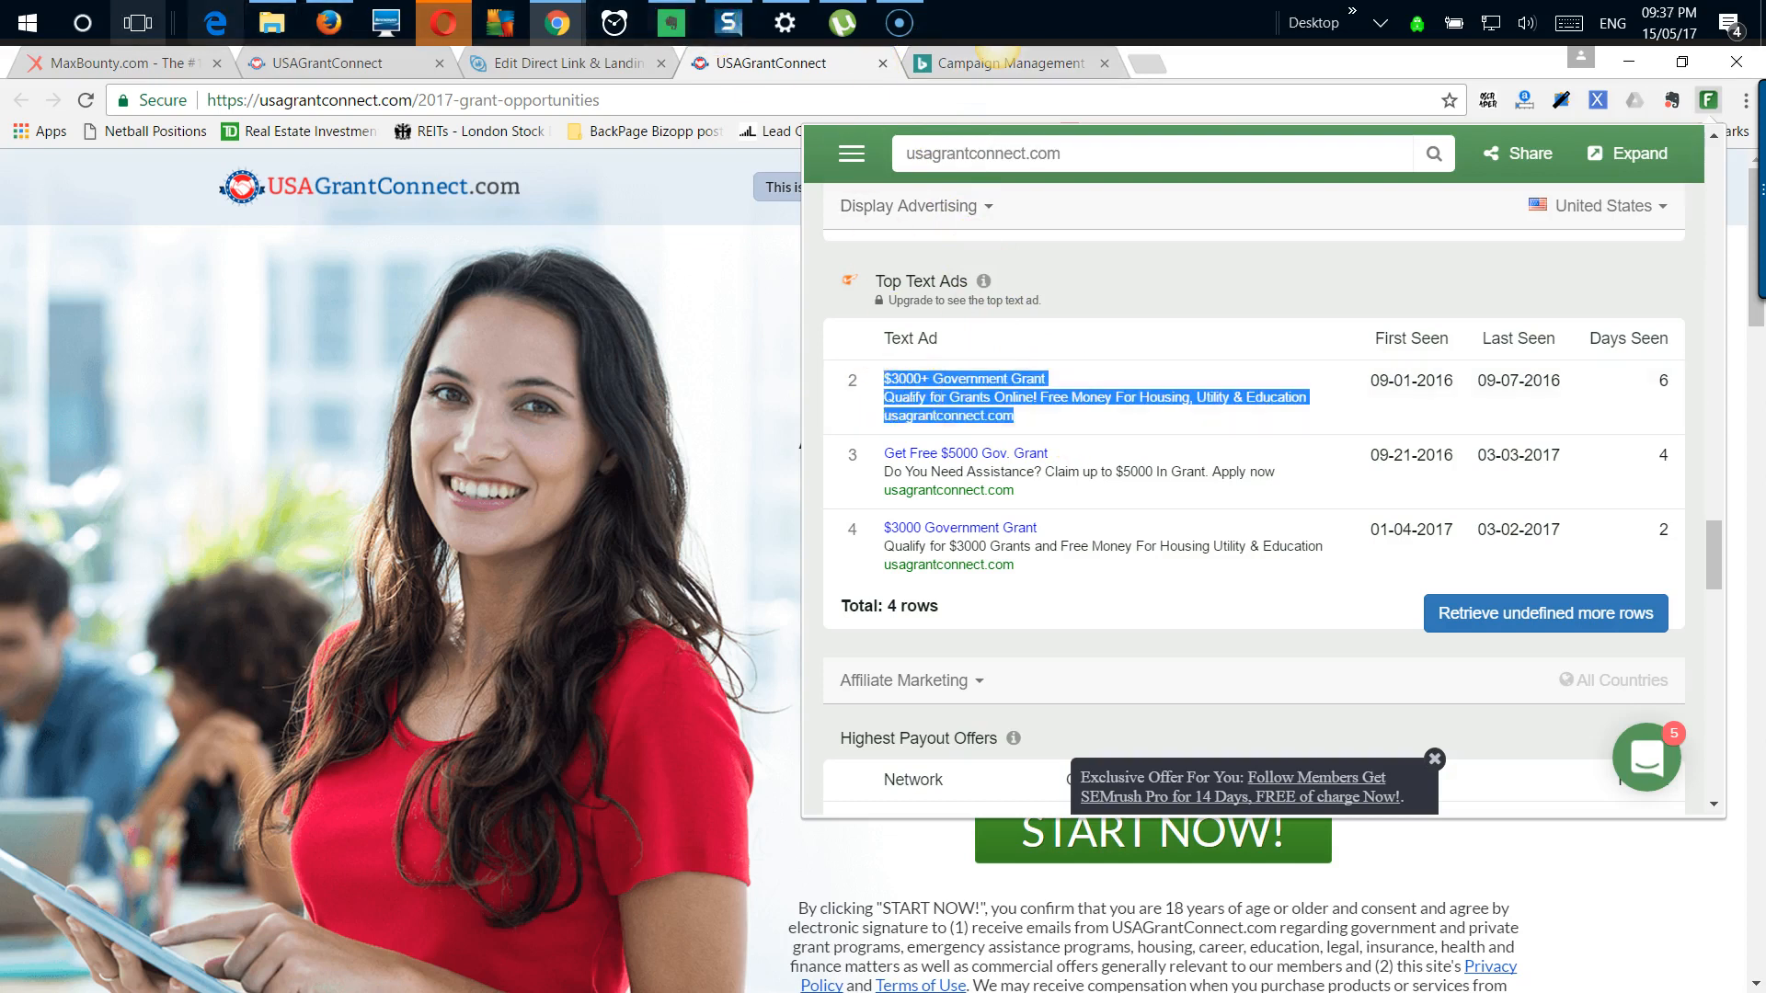
click(23, 14)
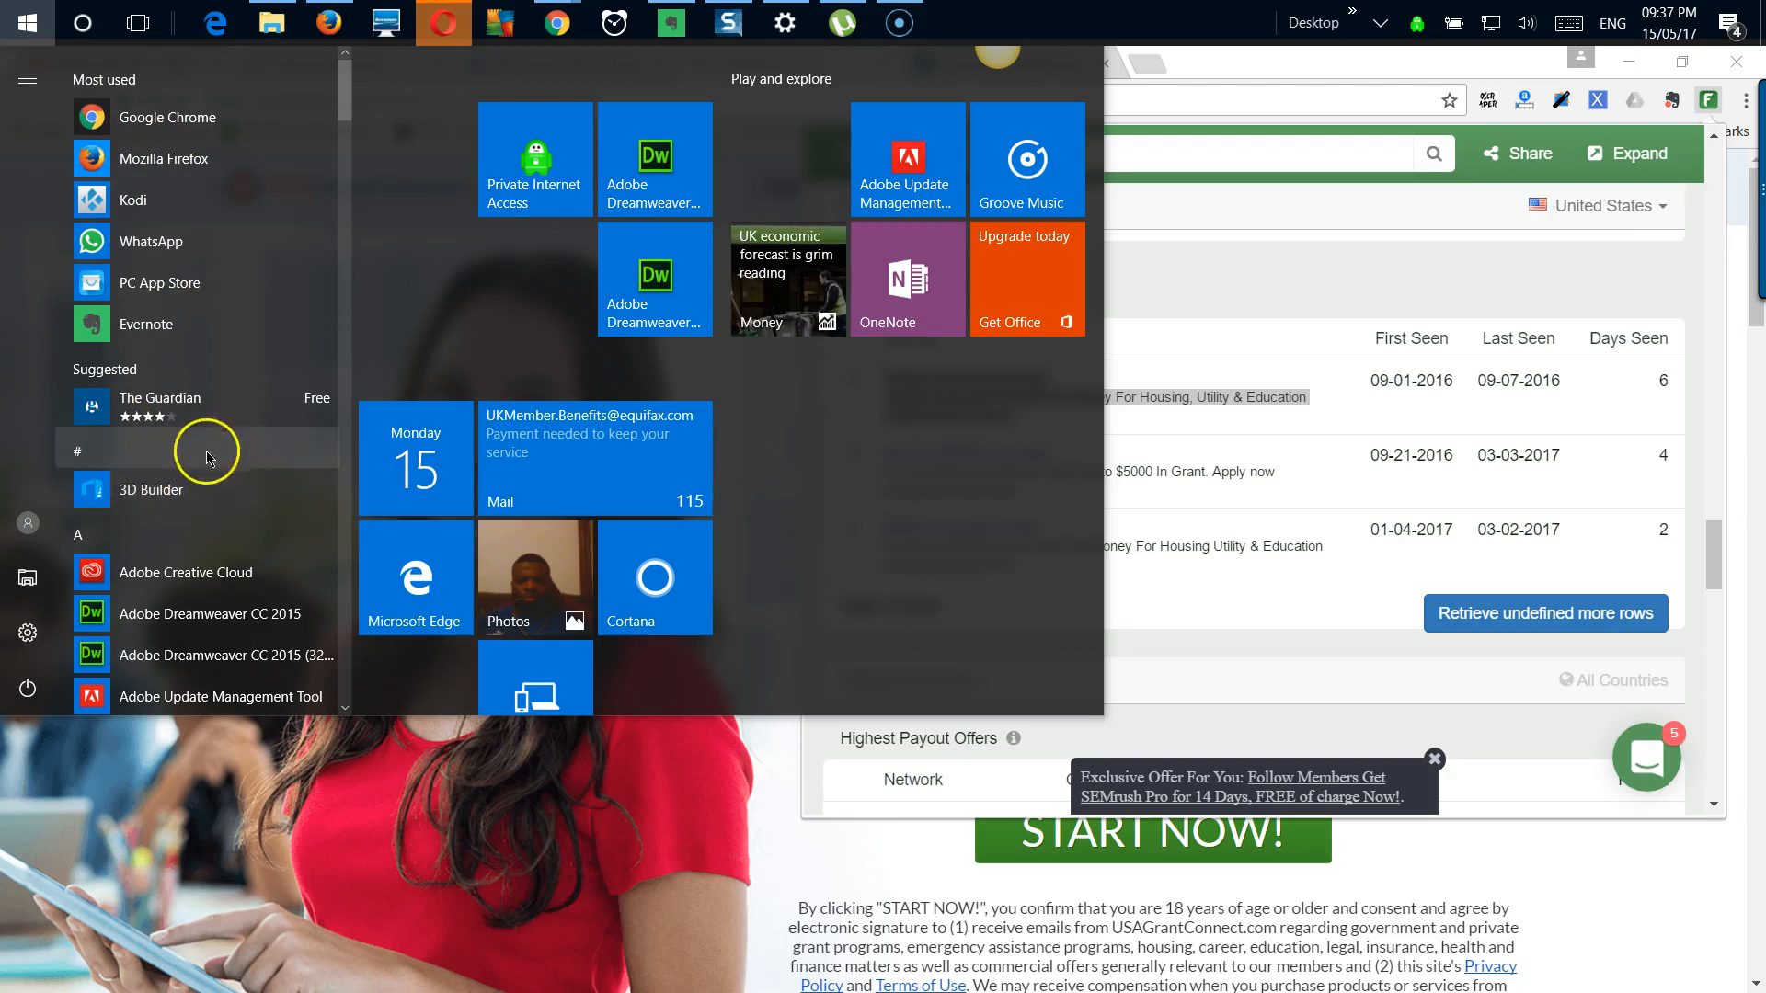
text(note)
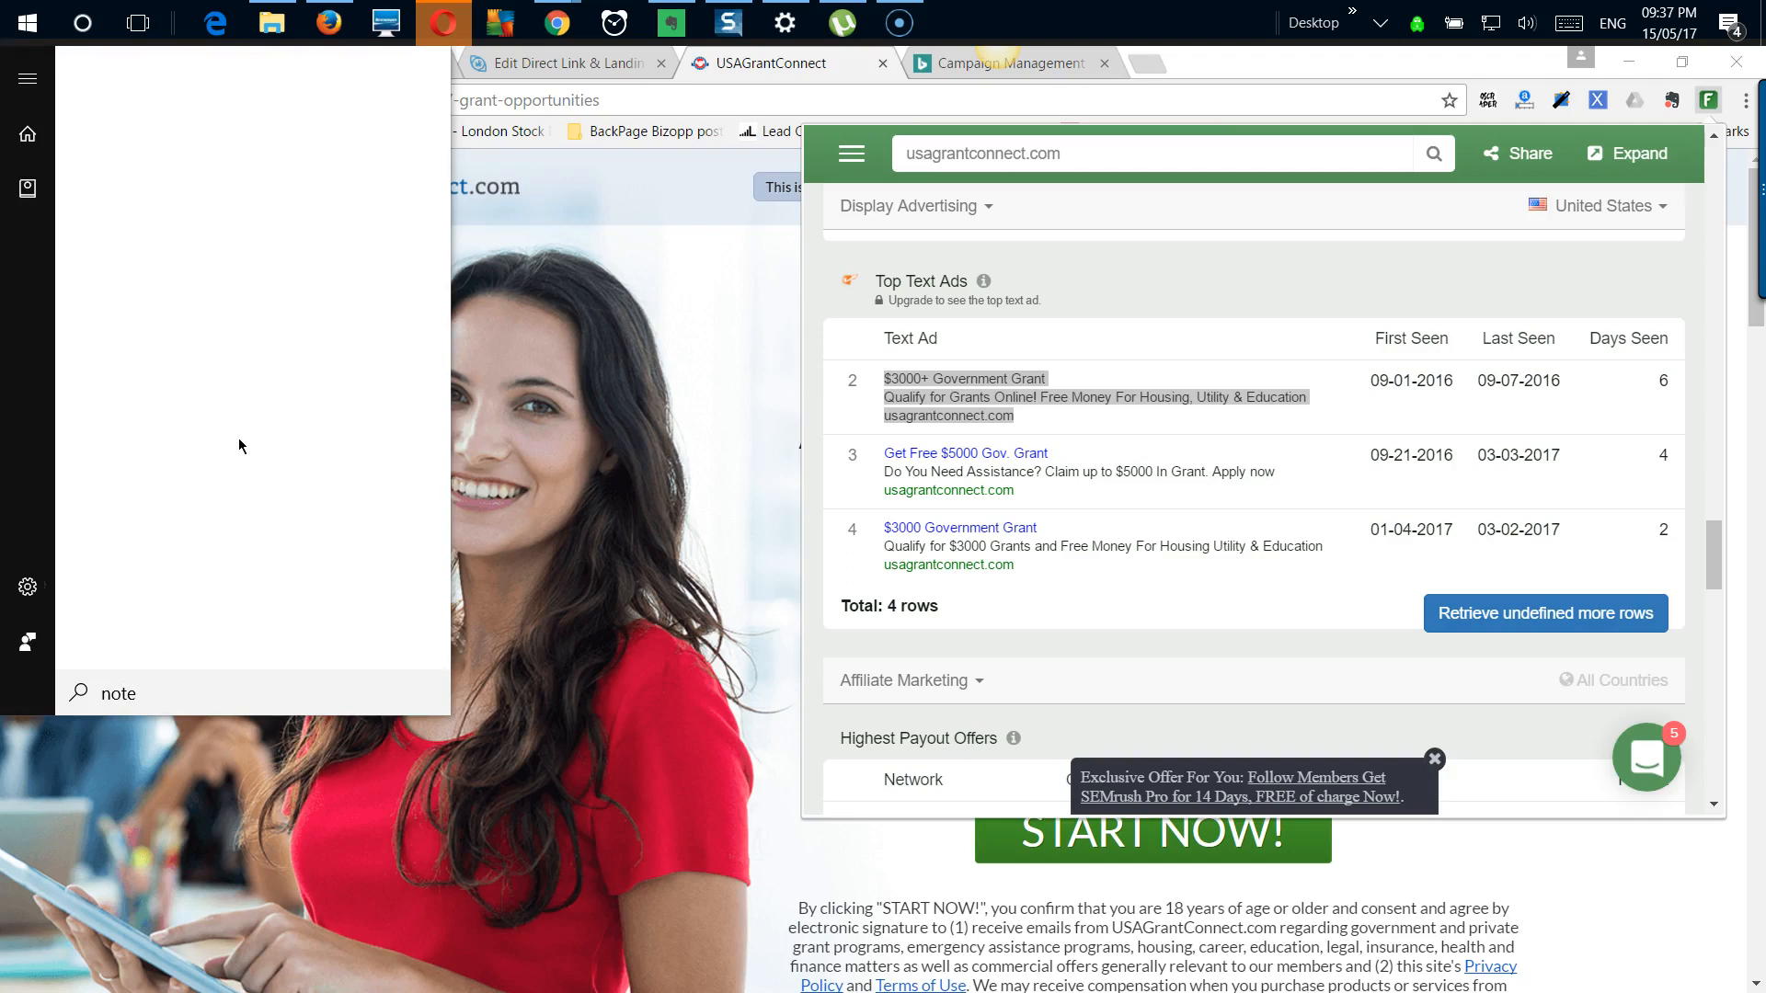
click(169, 229)
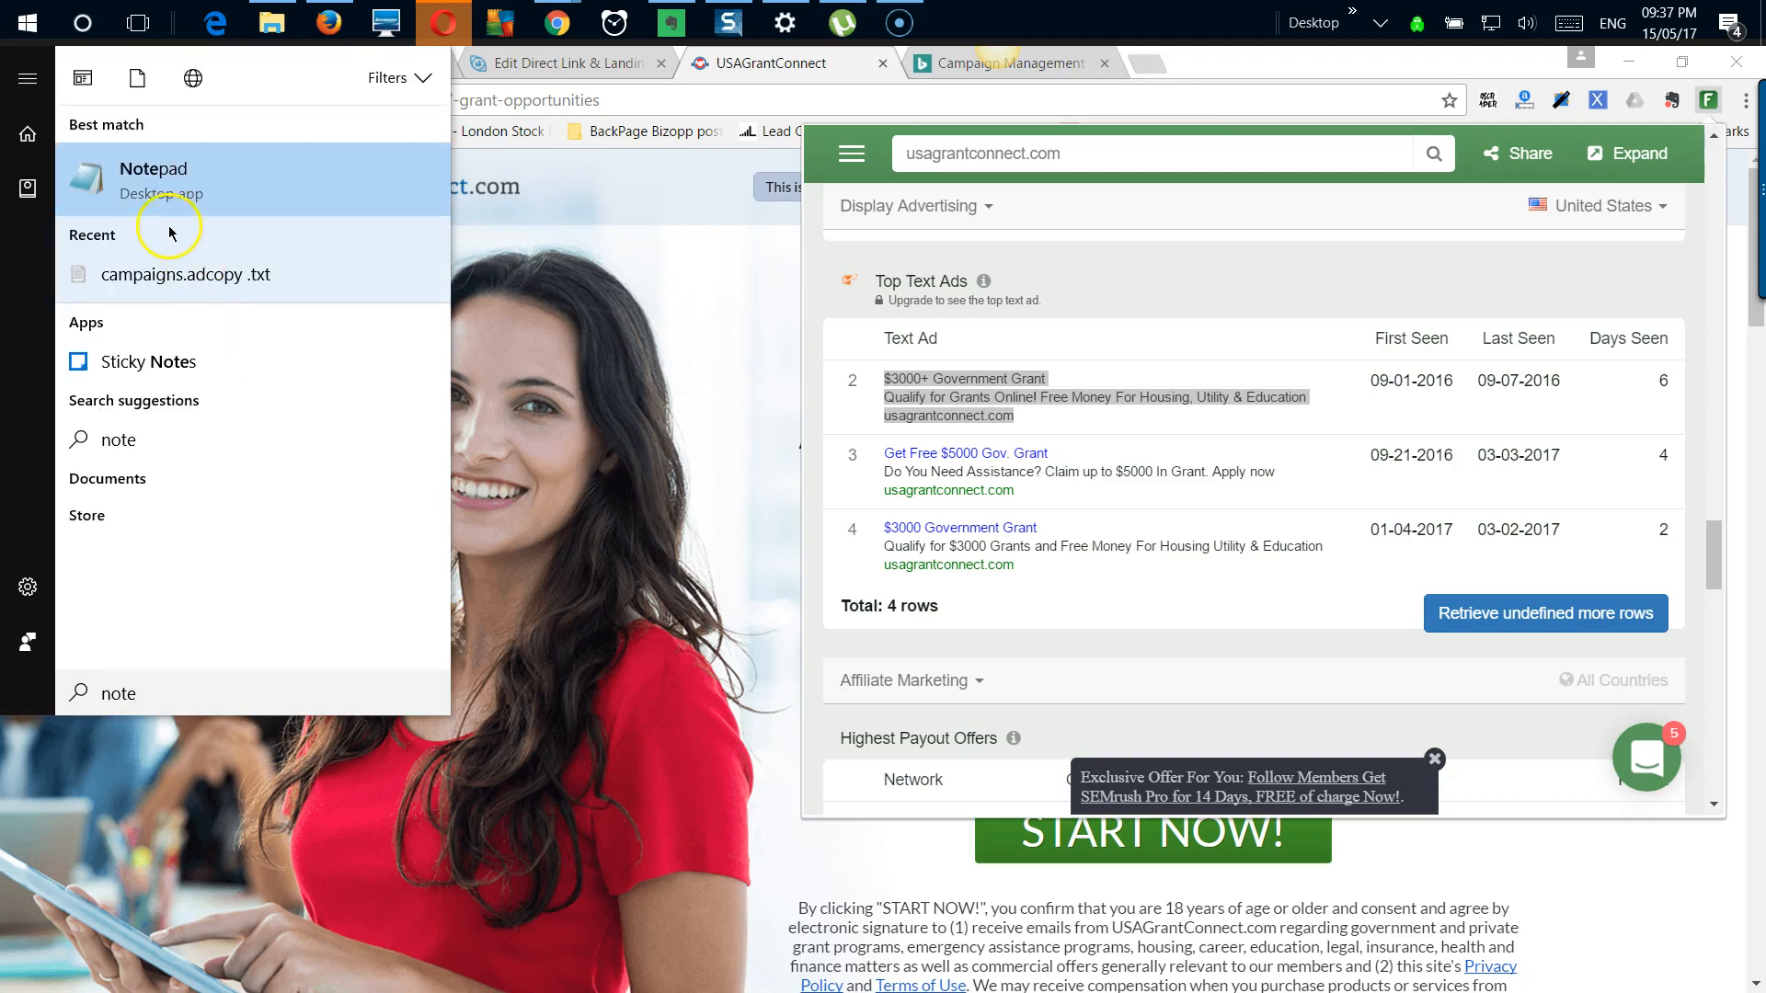
click(173, 195)
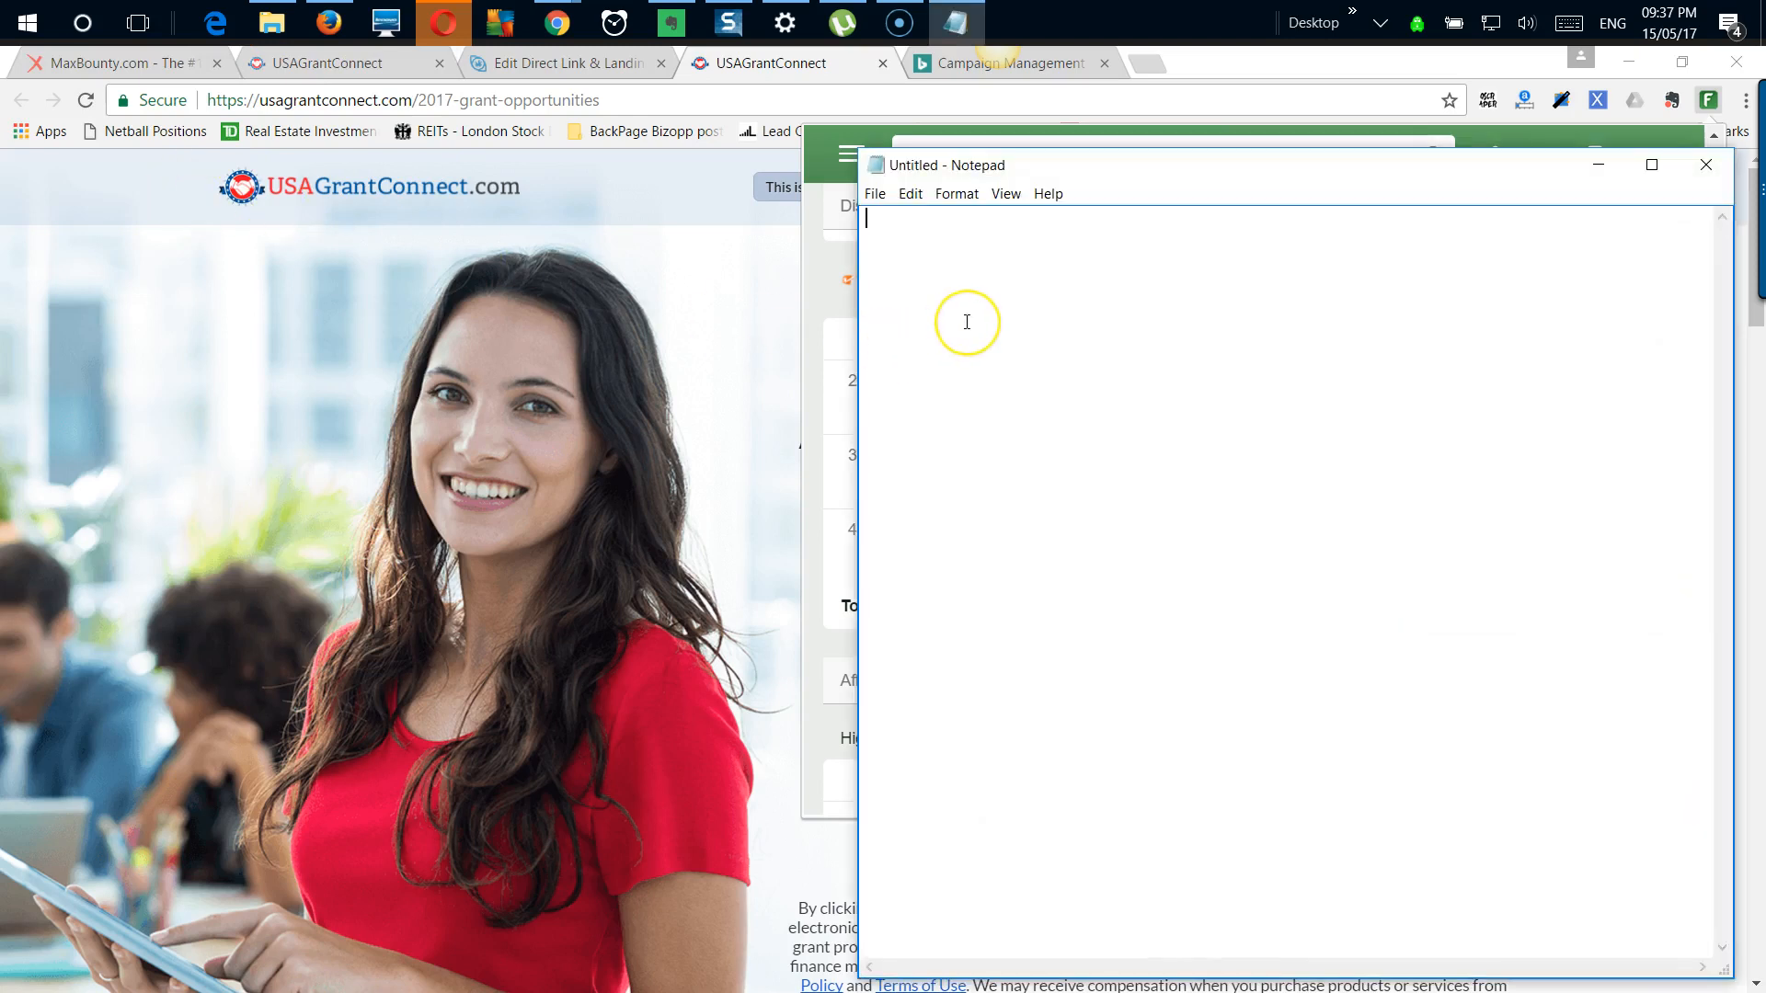
text(http://www.mb102.com/lnk.asp?o=9351&c=918273&a=169434&l=10640&s1=)
key(BackSpace)
key(BackSpace)
key(BackSpace)
key(BackSpace)
key(BackSpace)
key(BackSpace)
key(BackSpace)
key(BackSpace)
key(BackSpace)
key(BackSpace)
key(BackSpace)
key(BackSpace)
key(BackSpace)
key(BackSpace)
key(BackSpace)
key(BackSpace)
key(BackSpace)
key(BackSpace)
key(BackSpace)
key(BackSpace)
key(BackSpace)
key(BackSpace)
key(BackSpace)
key(BackSpace)
key(BackSpace)
key(BackSpace)
key(BackSpace)
key(BackSpace)
key(BackSpace)
key(BackSpace)
key(BackSpace)
key(BackSpace)
key(BackSpace)
key(BackSpace)
key(BackSpace)
key(BackSpace)
key(BackSpace)
key(BackSpace)
key(BackSpace)
key(BackSpace)
Step: Copy the full "$3000+ Government Grant" text ad from the top text ads into the Notepad document
click(1138, 107)
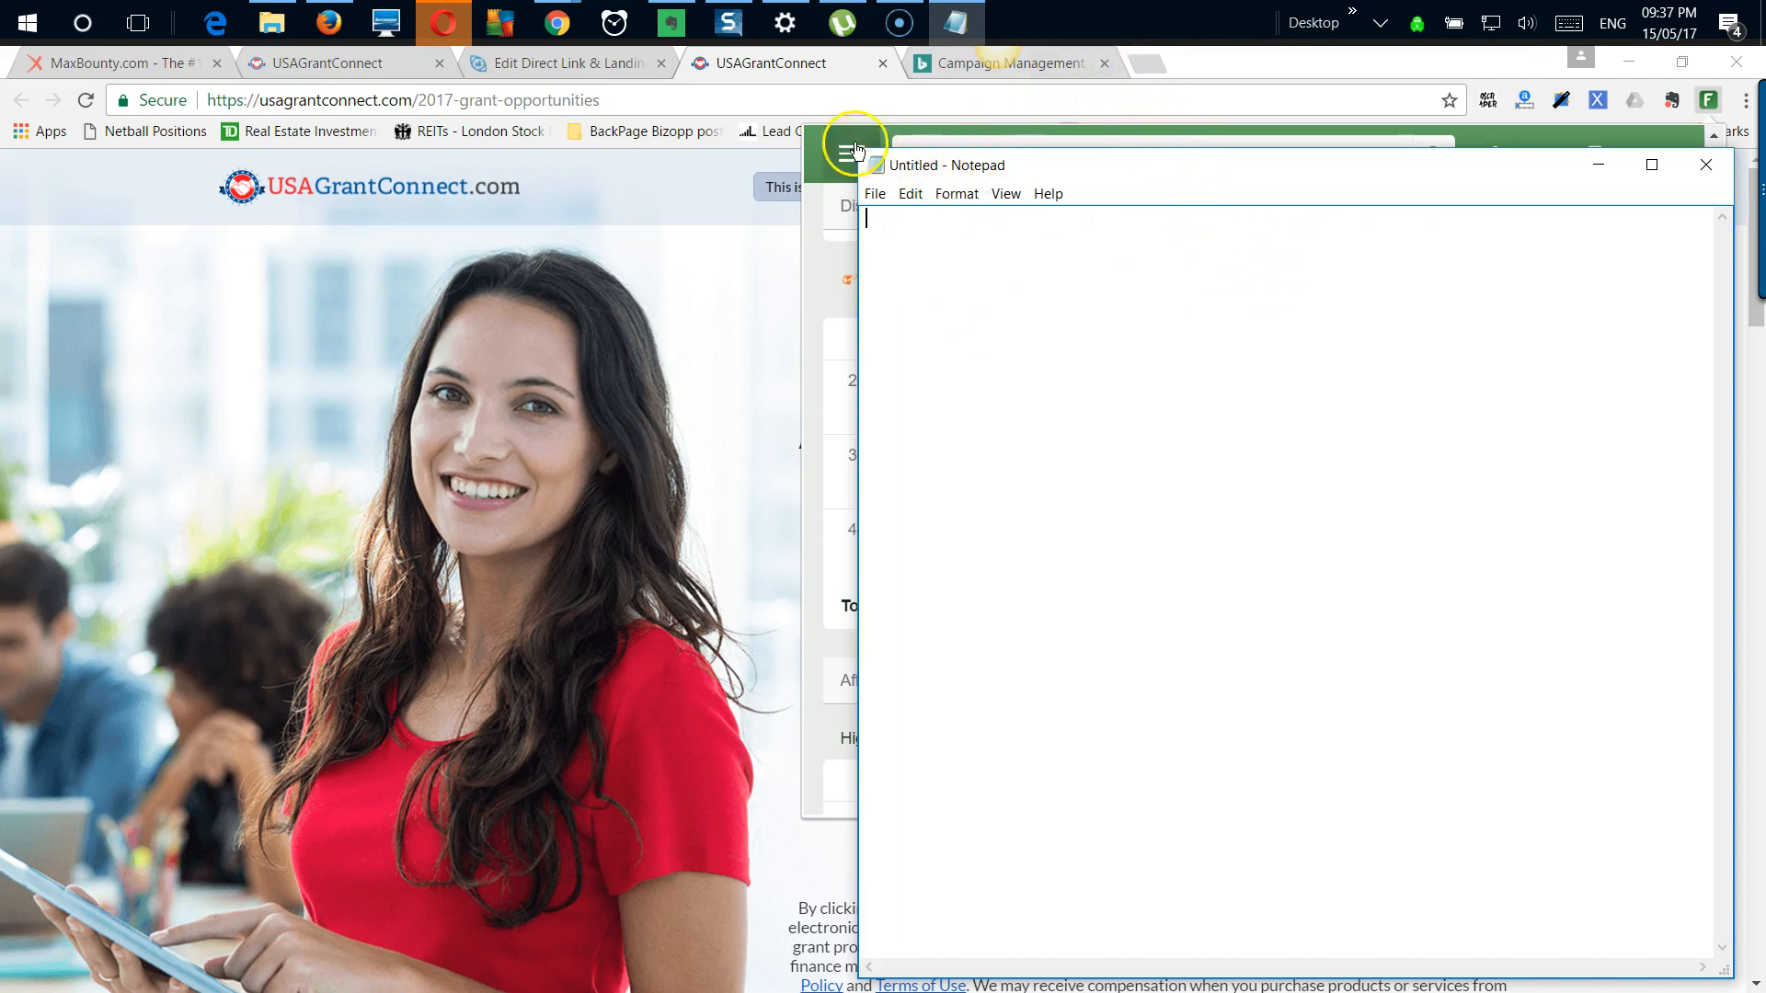
click(815, 160)
click(1045, 421)
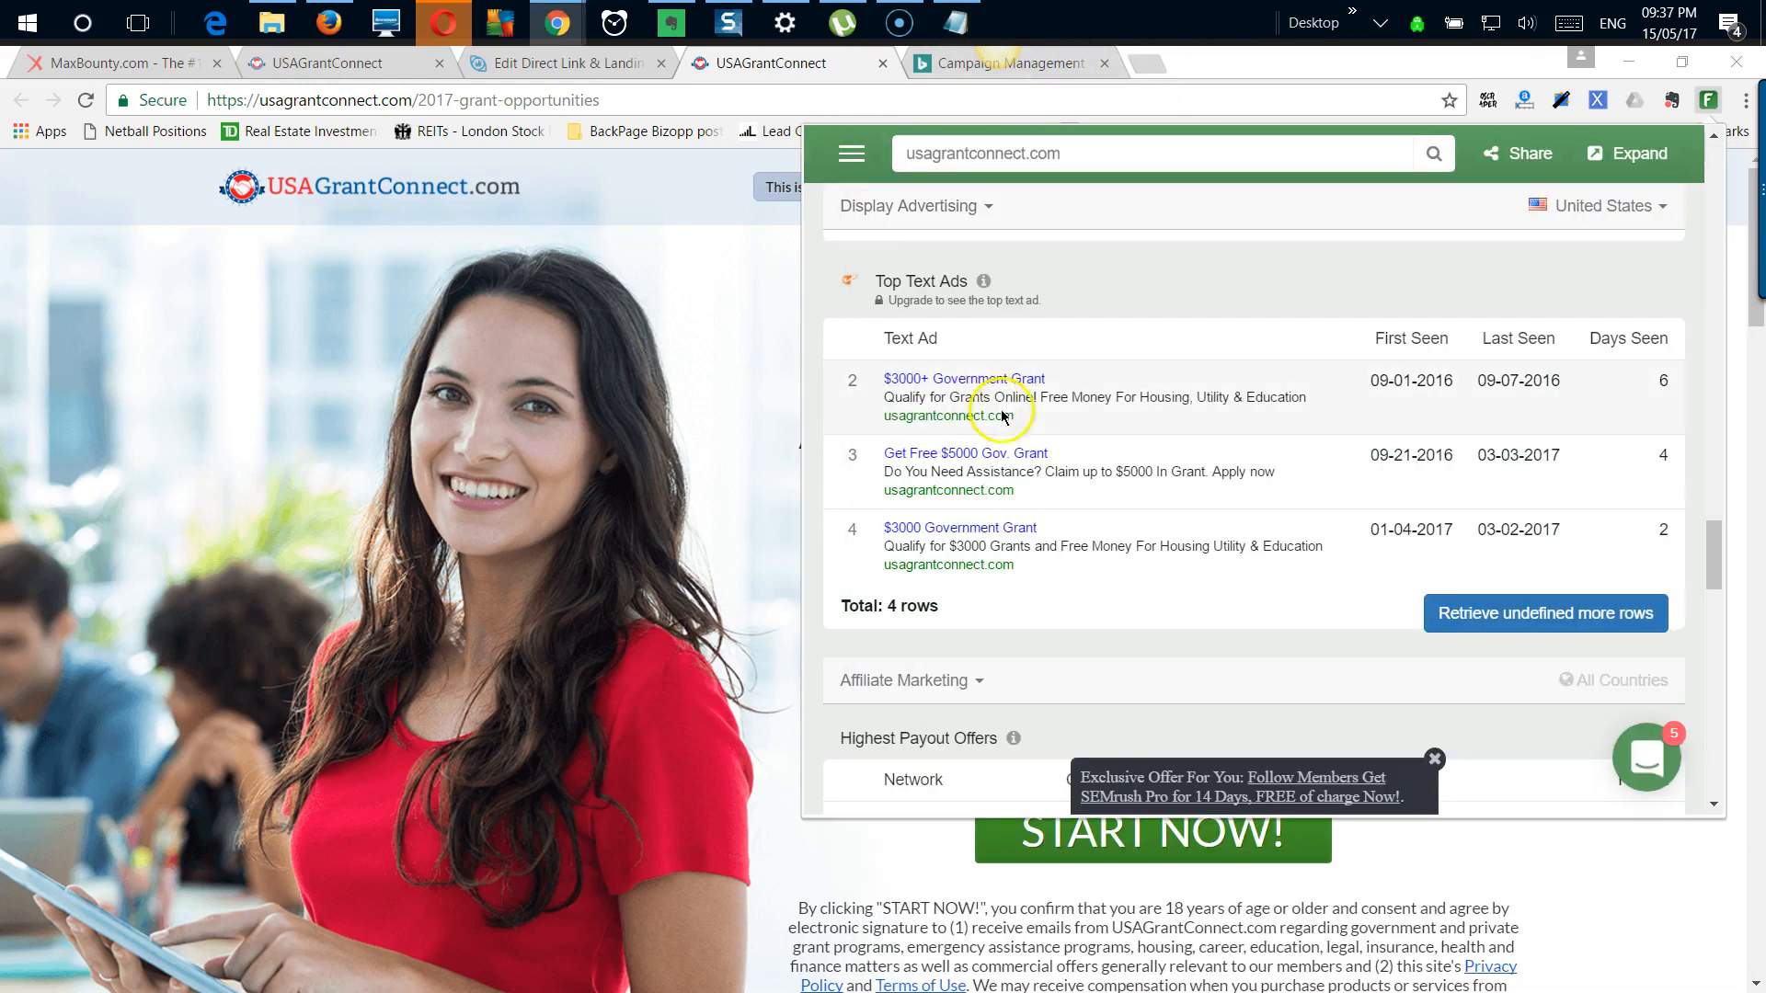
drag(1002, 406, 921, 385)
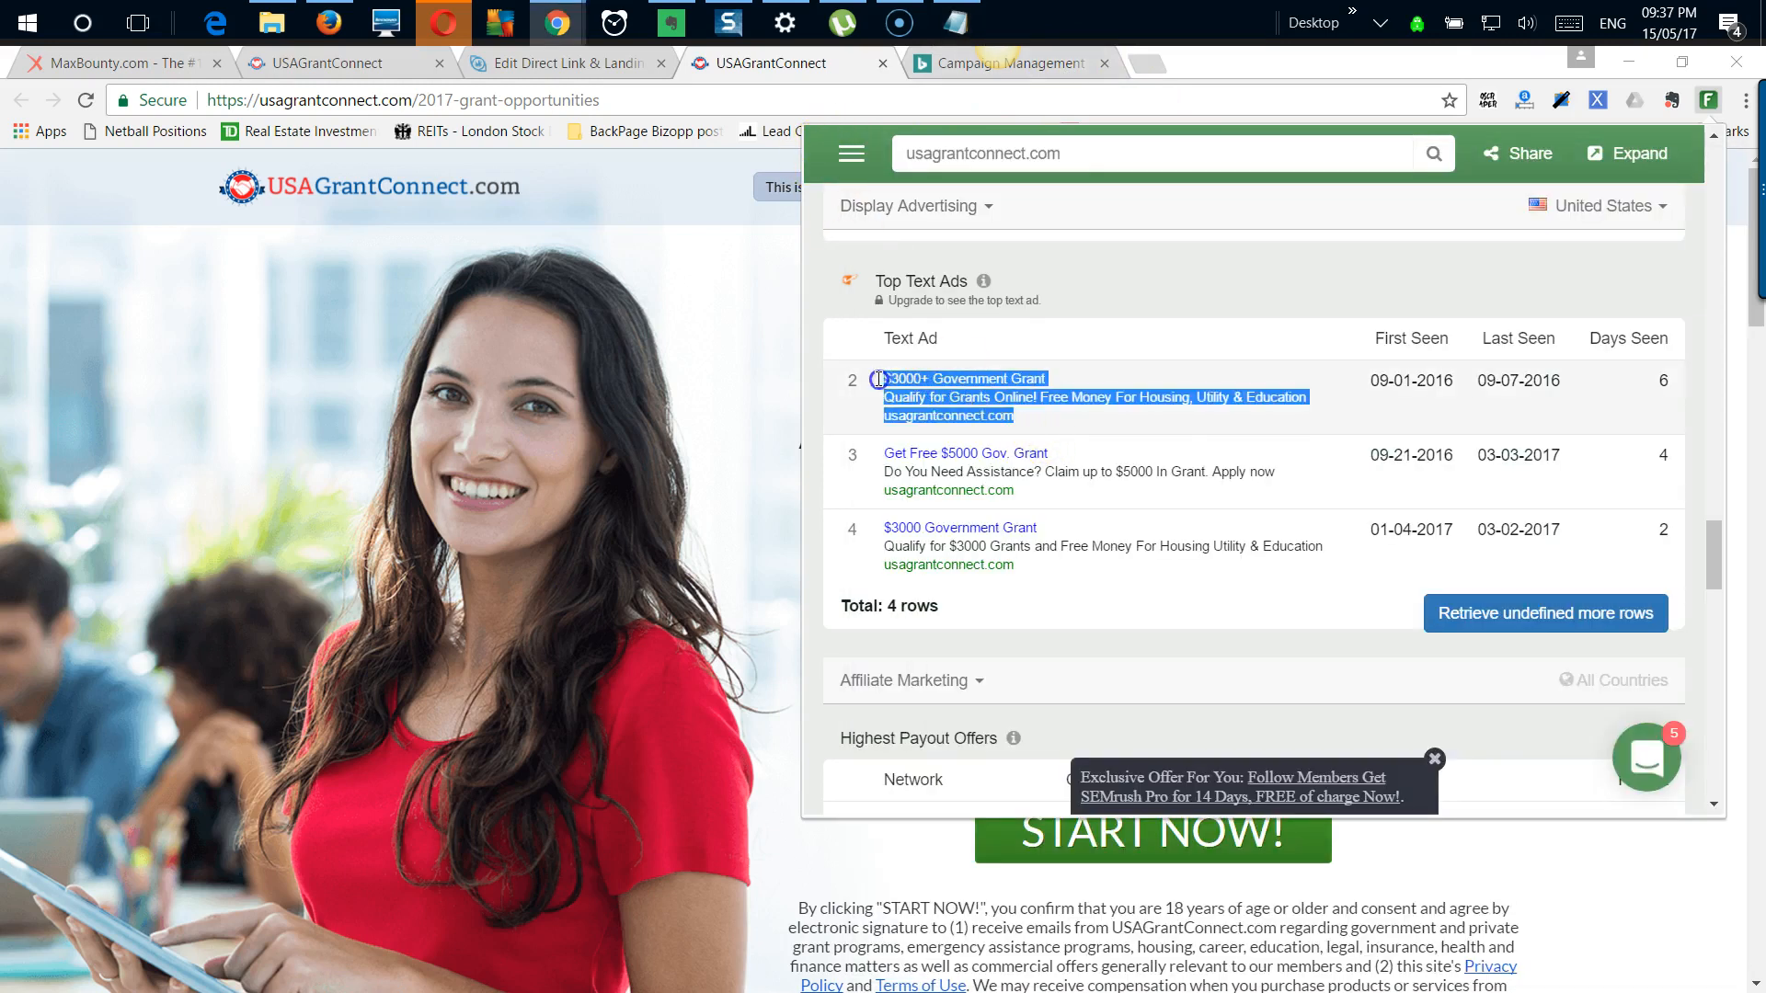
right_click(894, 381)
click(934, 398)
click(957, 20)
click(982, 284)
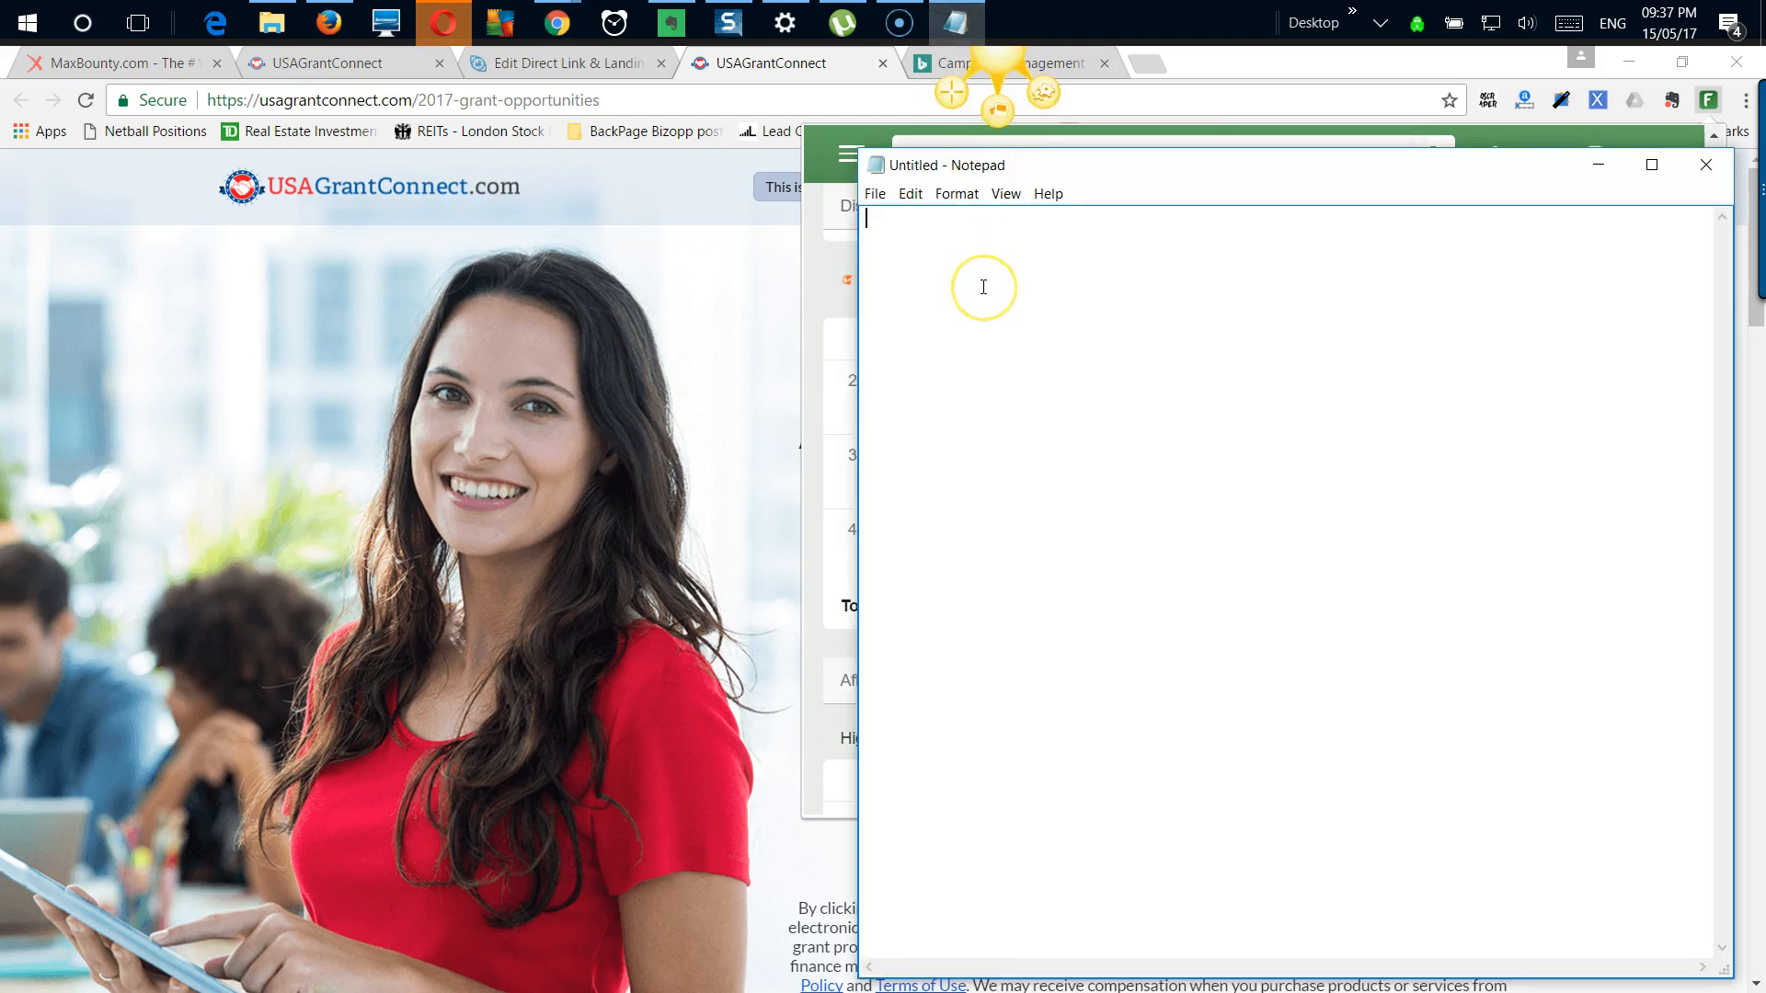
key(ctrl+v)
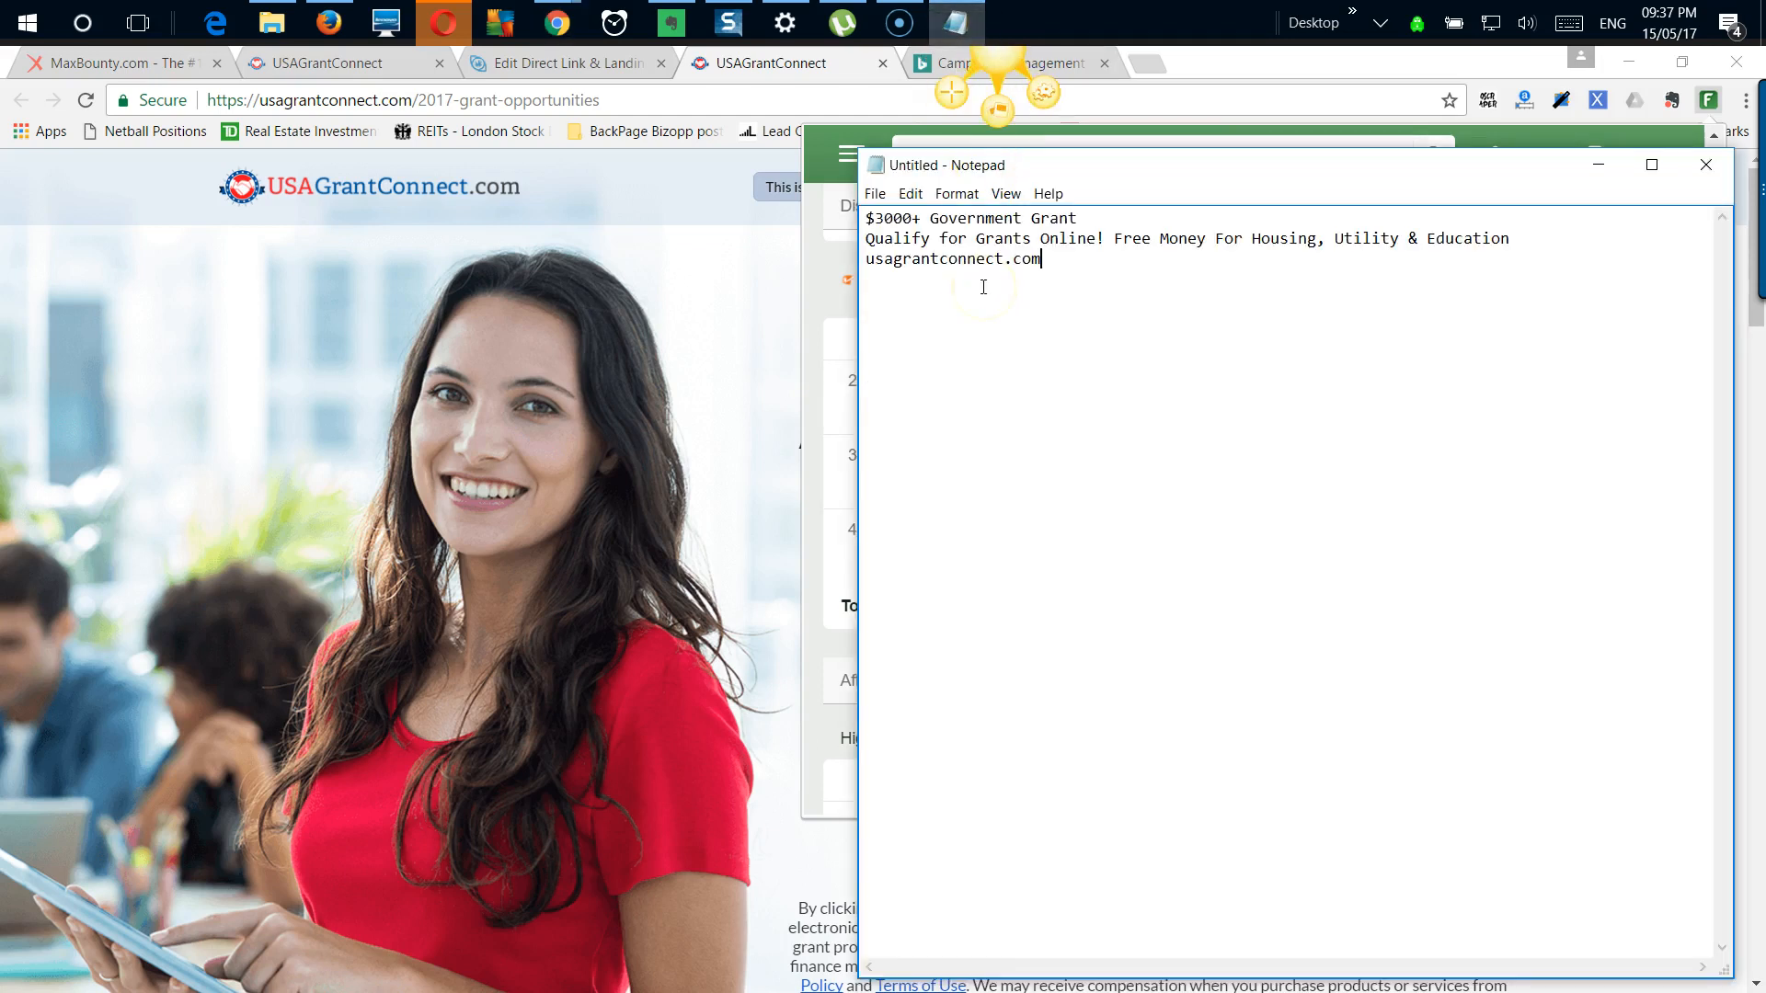
Step: Copy the "Get Free $5000 Gov. Grant" text ad into the Notepad document below the first ad
click(831, 286)
click(1027, 501)
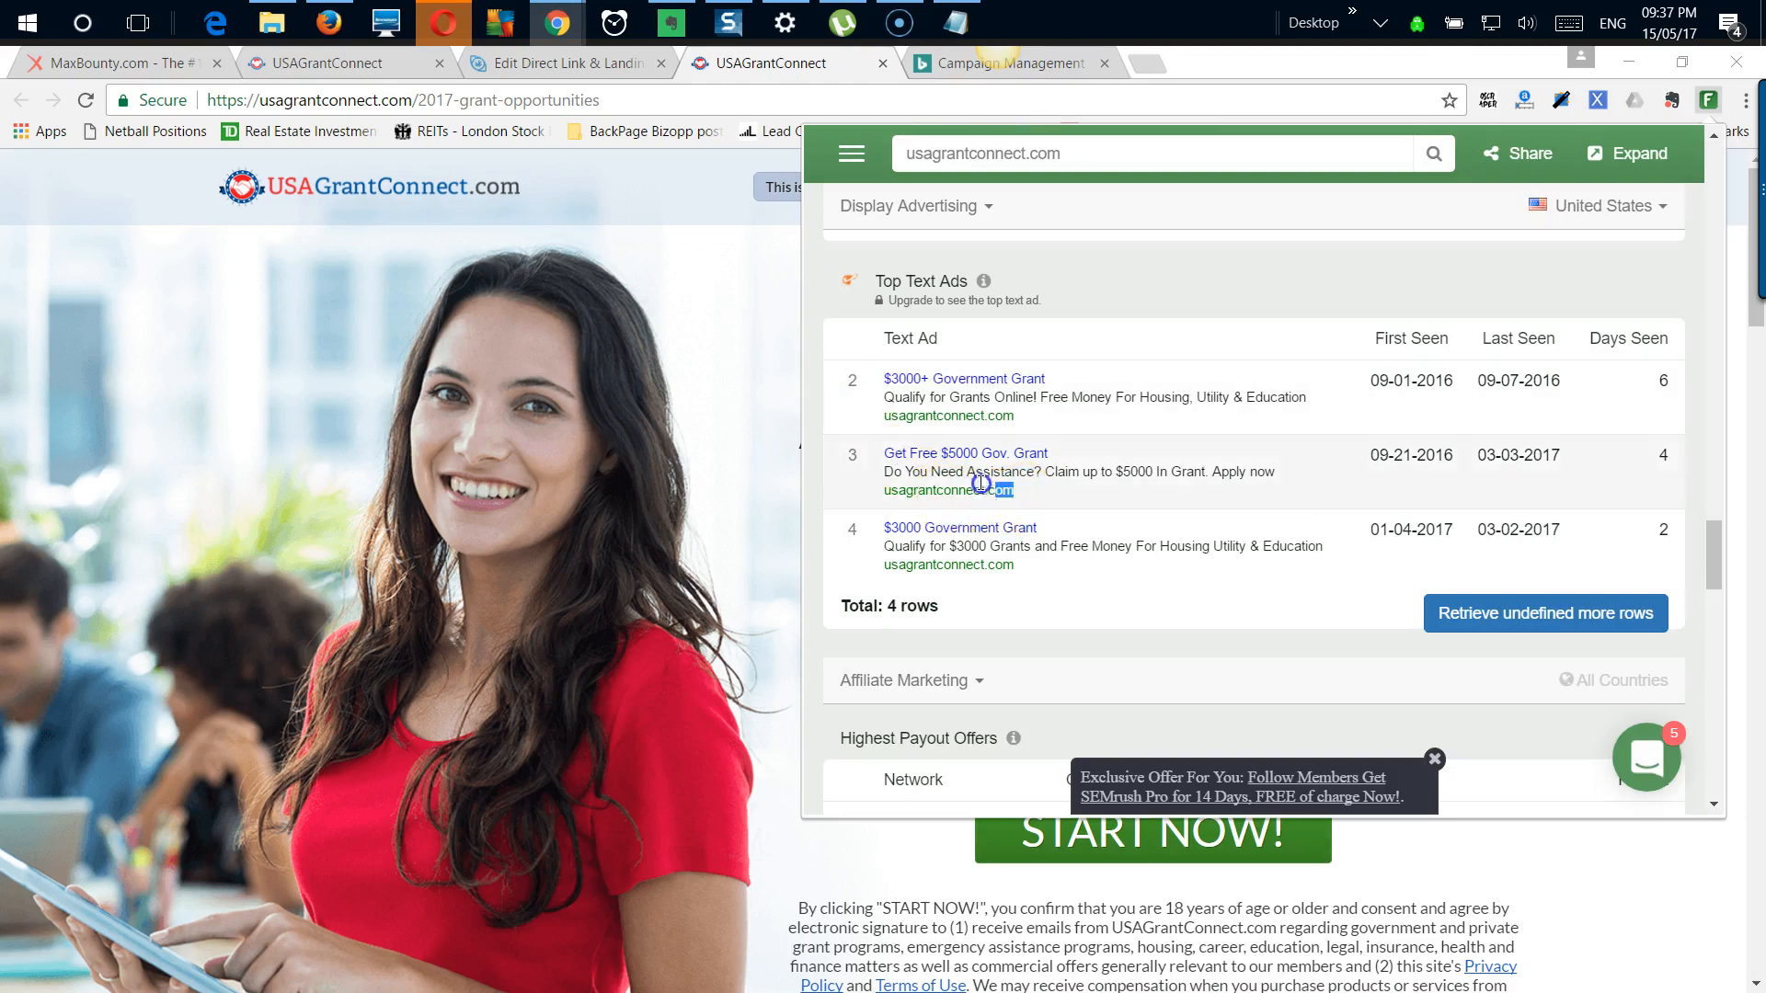
drag(982, 484, 870, 465)
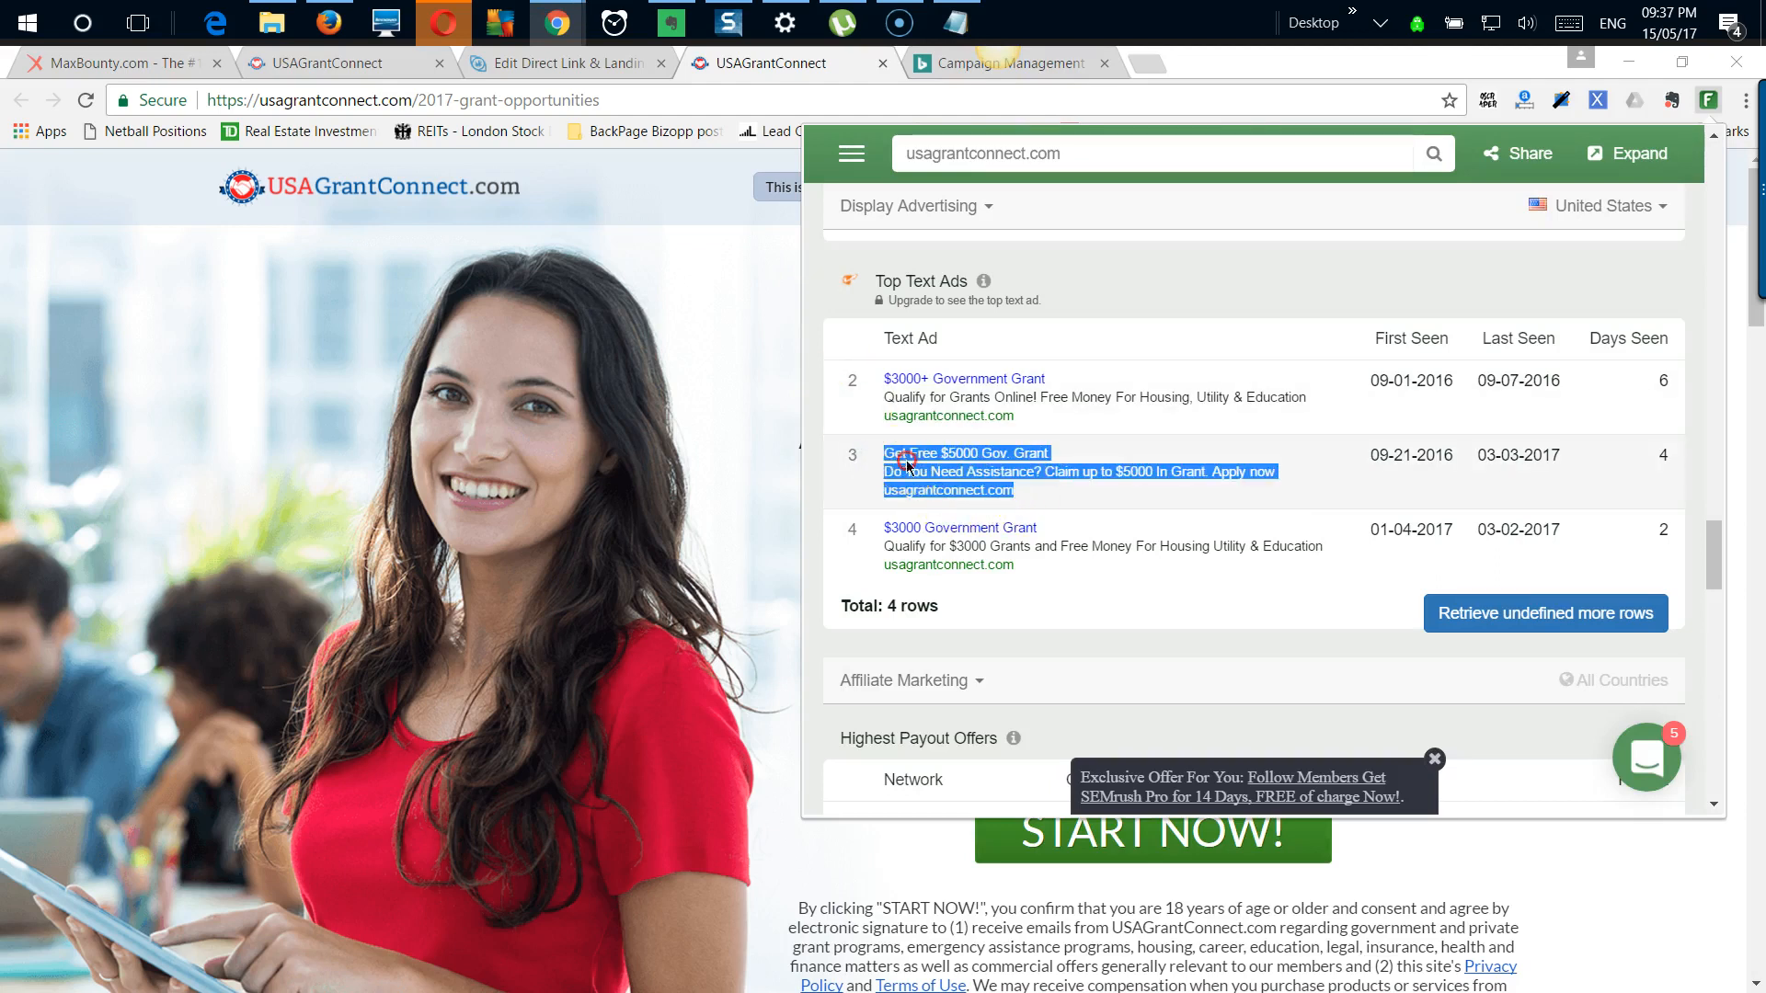
right_click(906, 465)
click(957, 471)
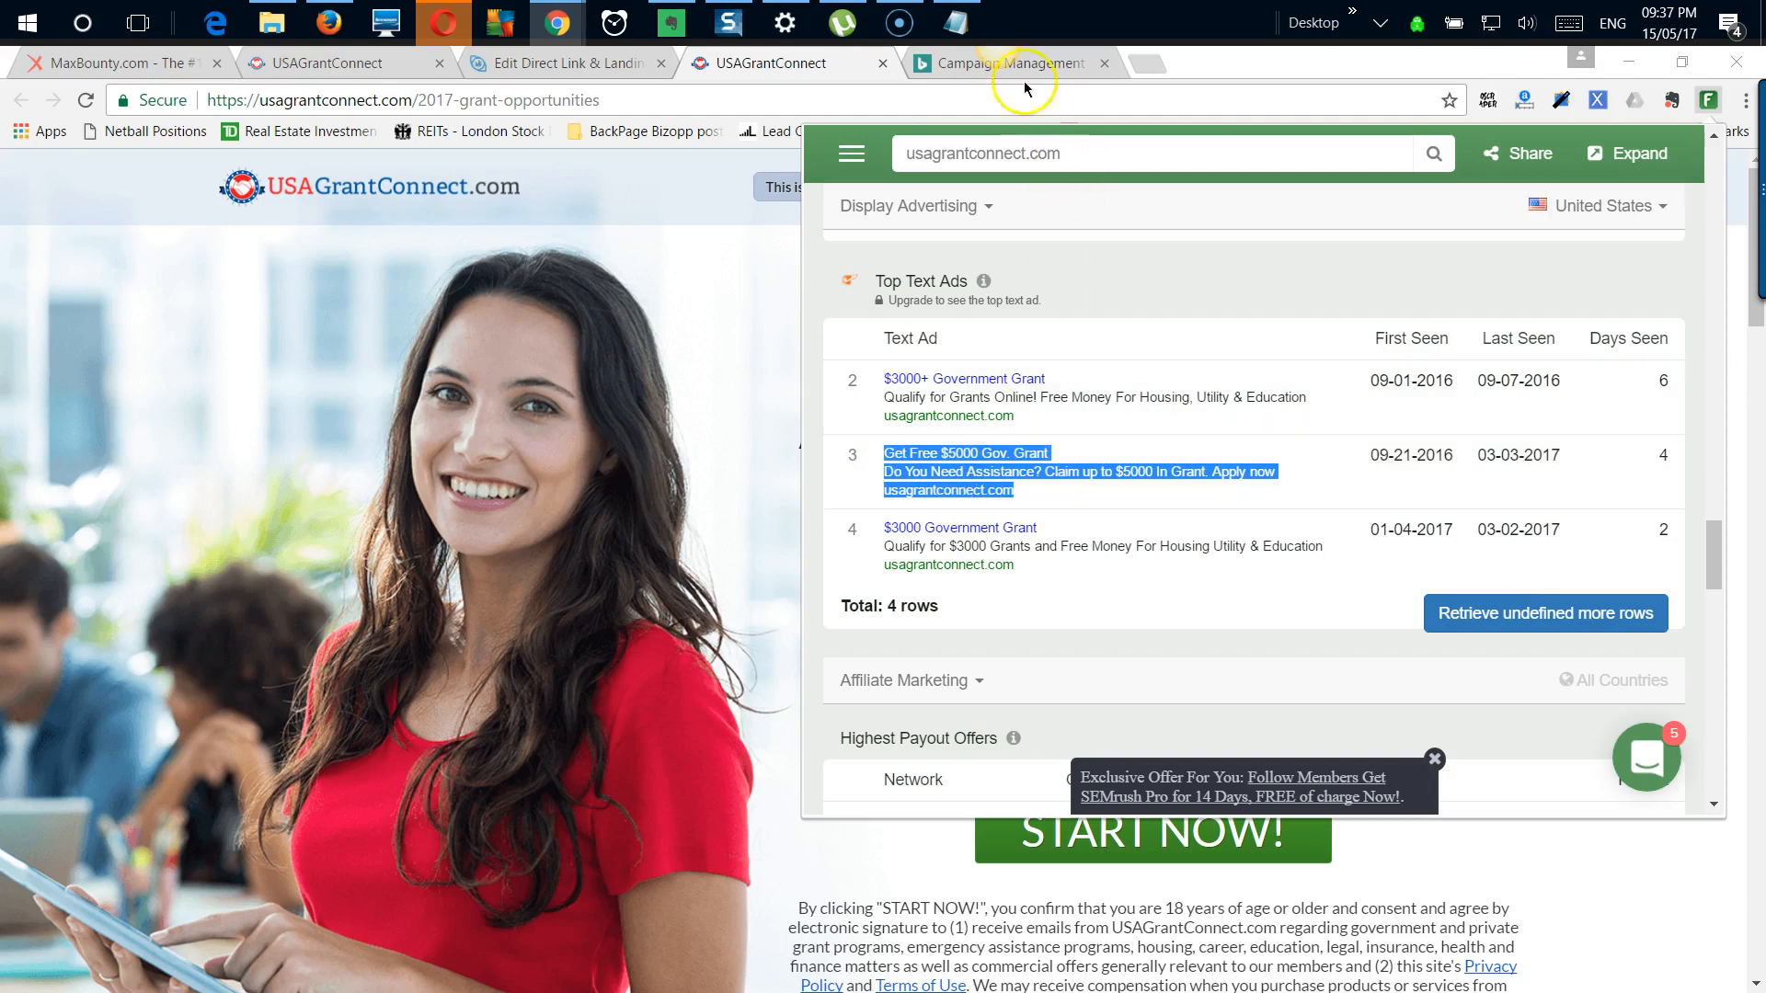
click(966, 18)
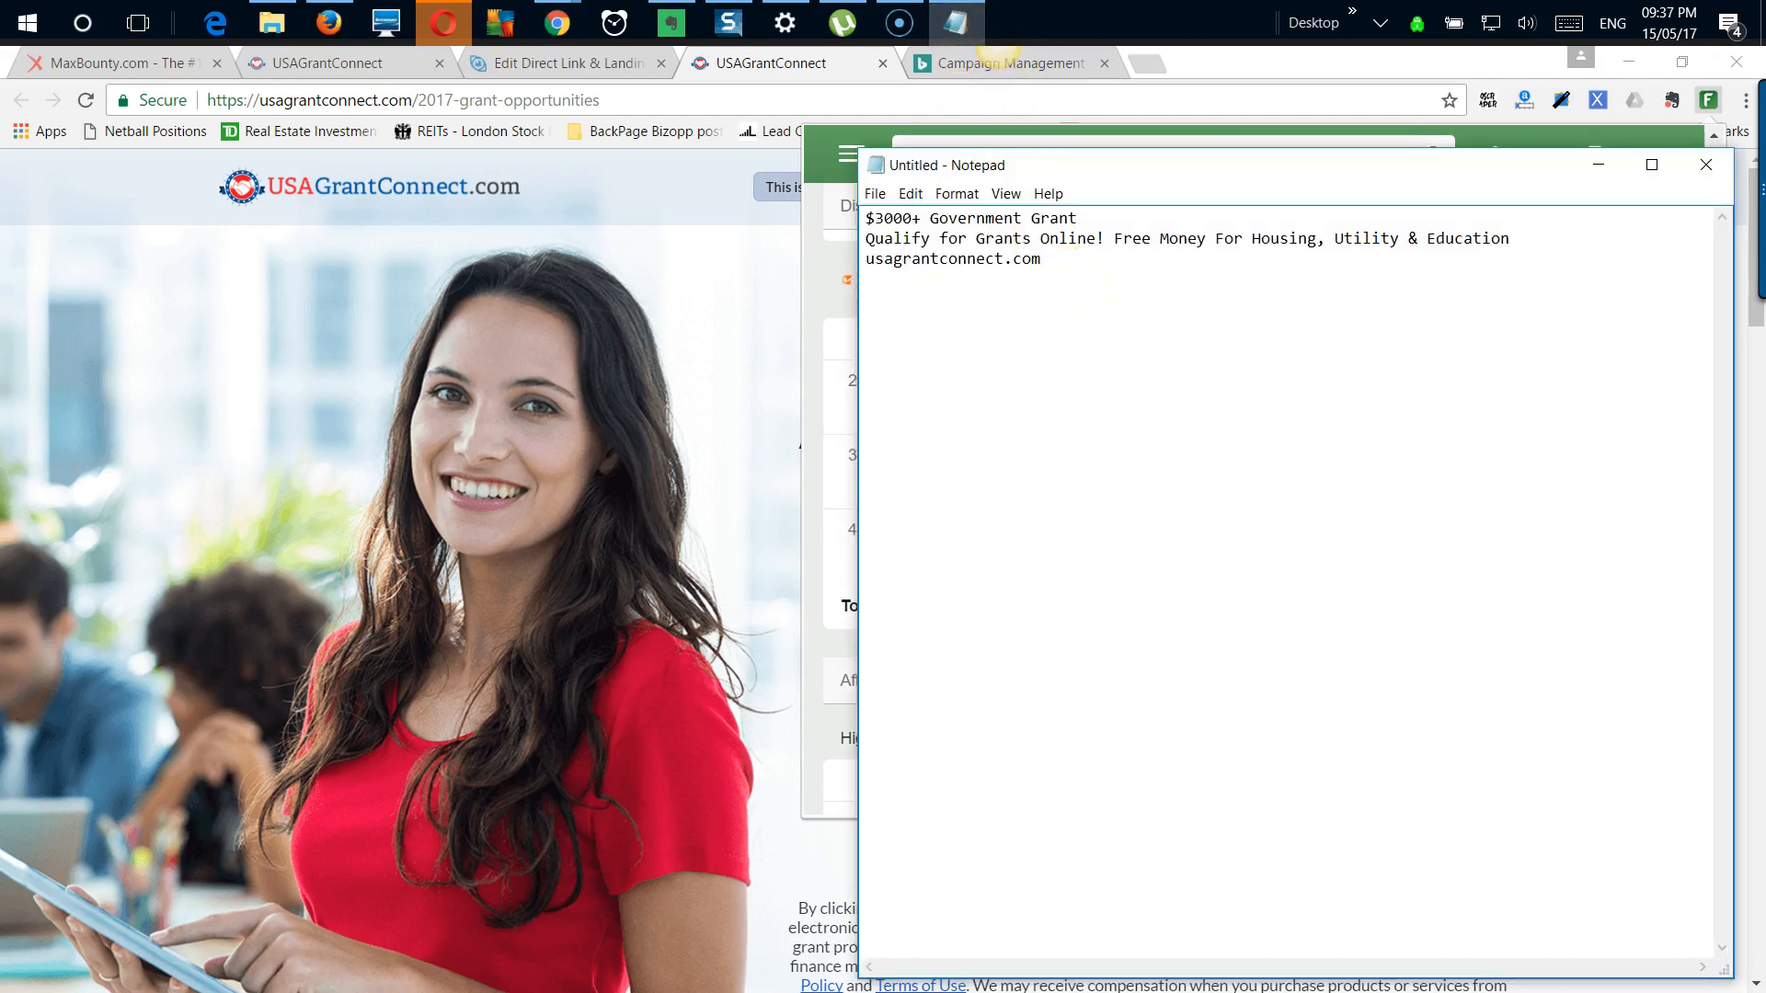
key(ctrl+v)
Step: Copy the "$3000 Government Grant" text ad into the Notepad document, separated by blank lines from the $5000 ad
click(816, 276)
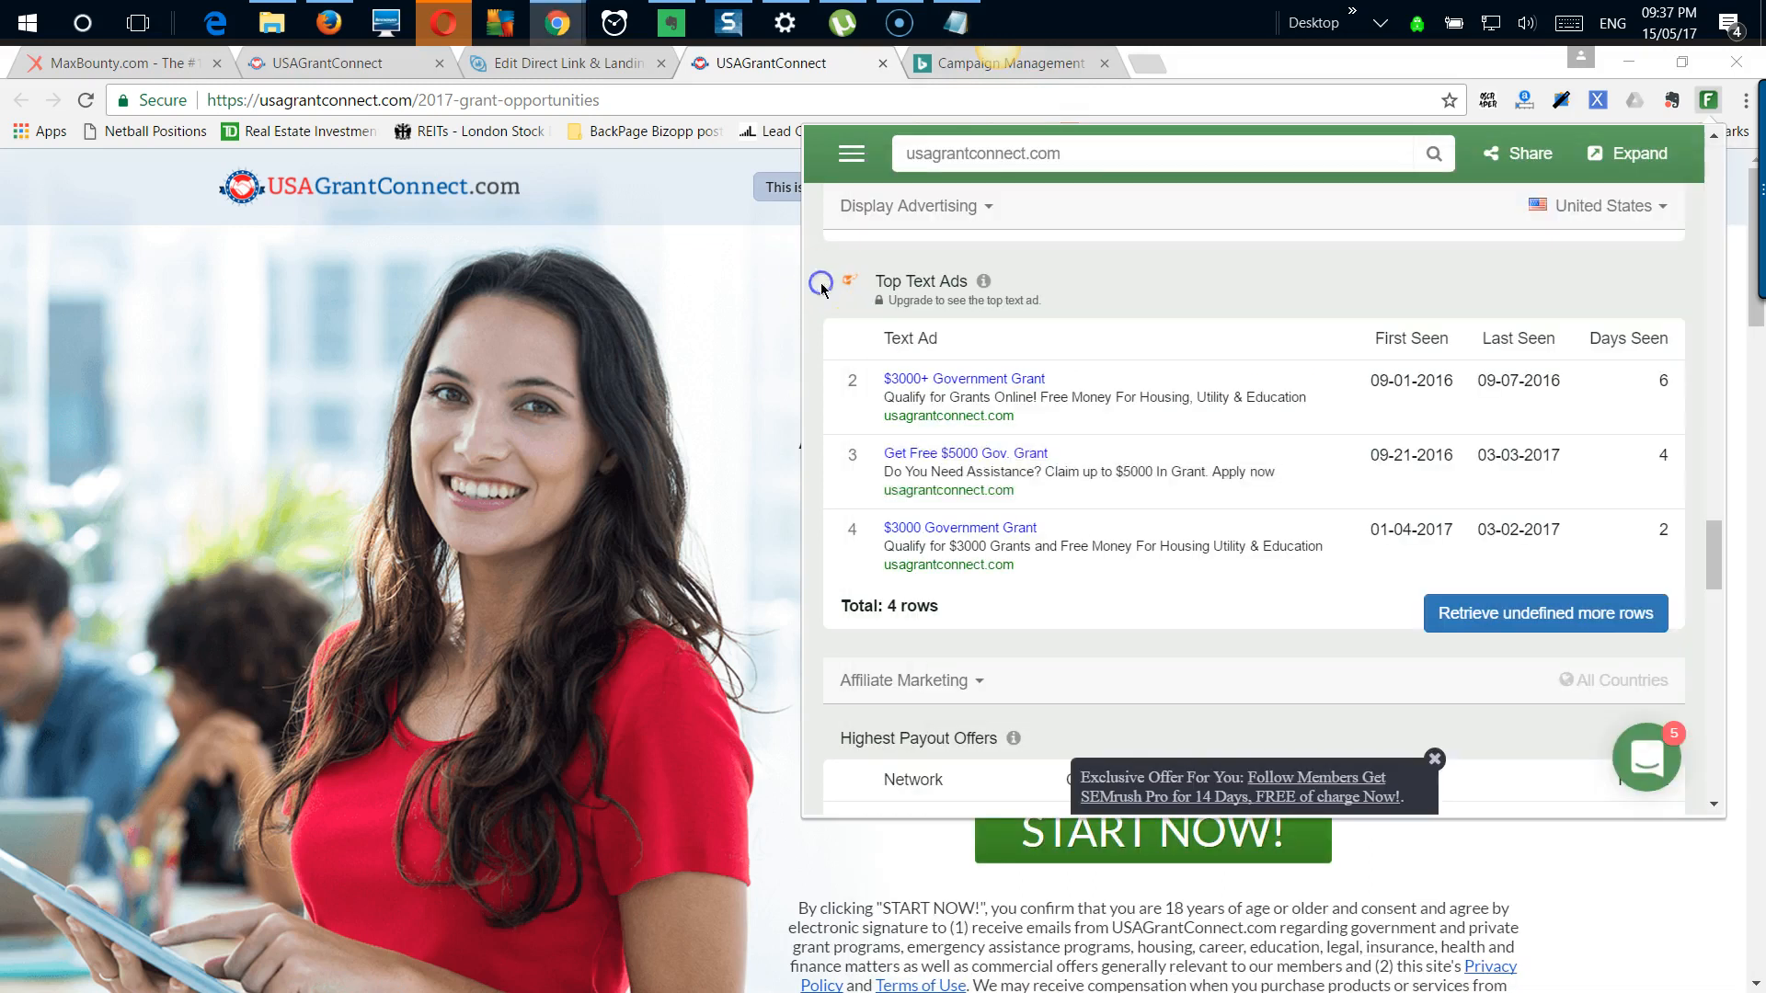
drag(1016, 565, 872, 535)
right_click(898, 533)
click(940, 552)
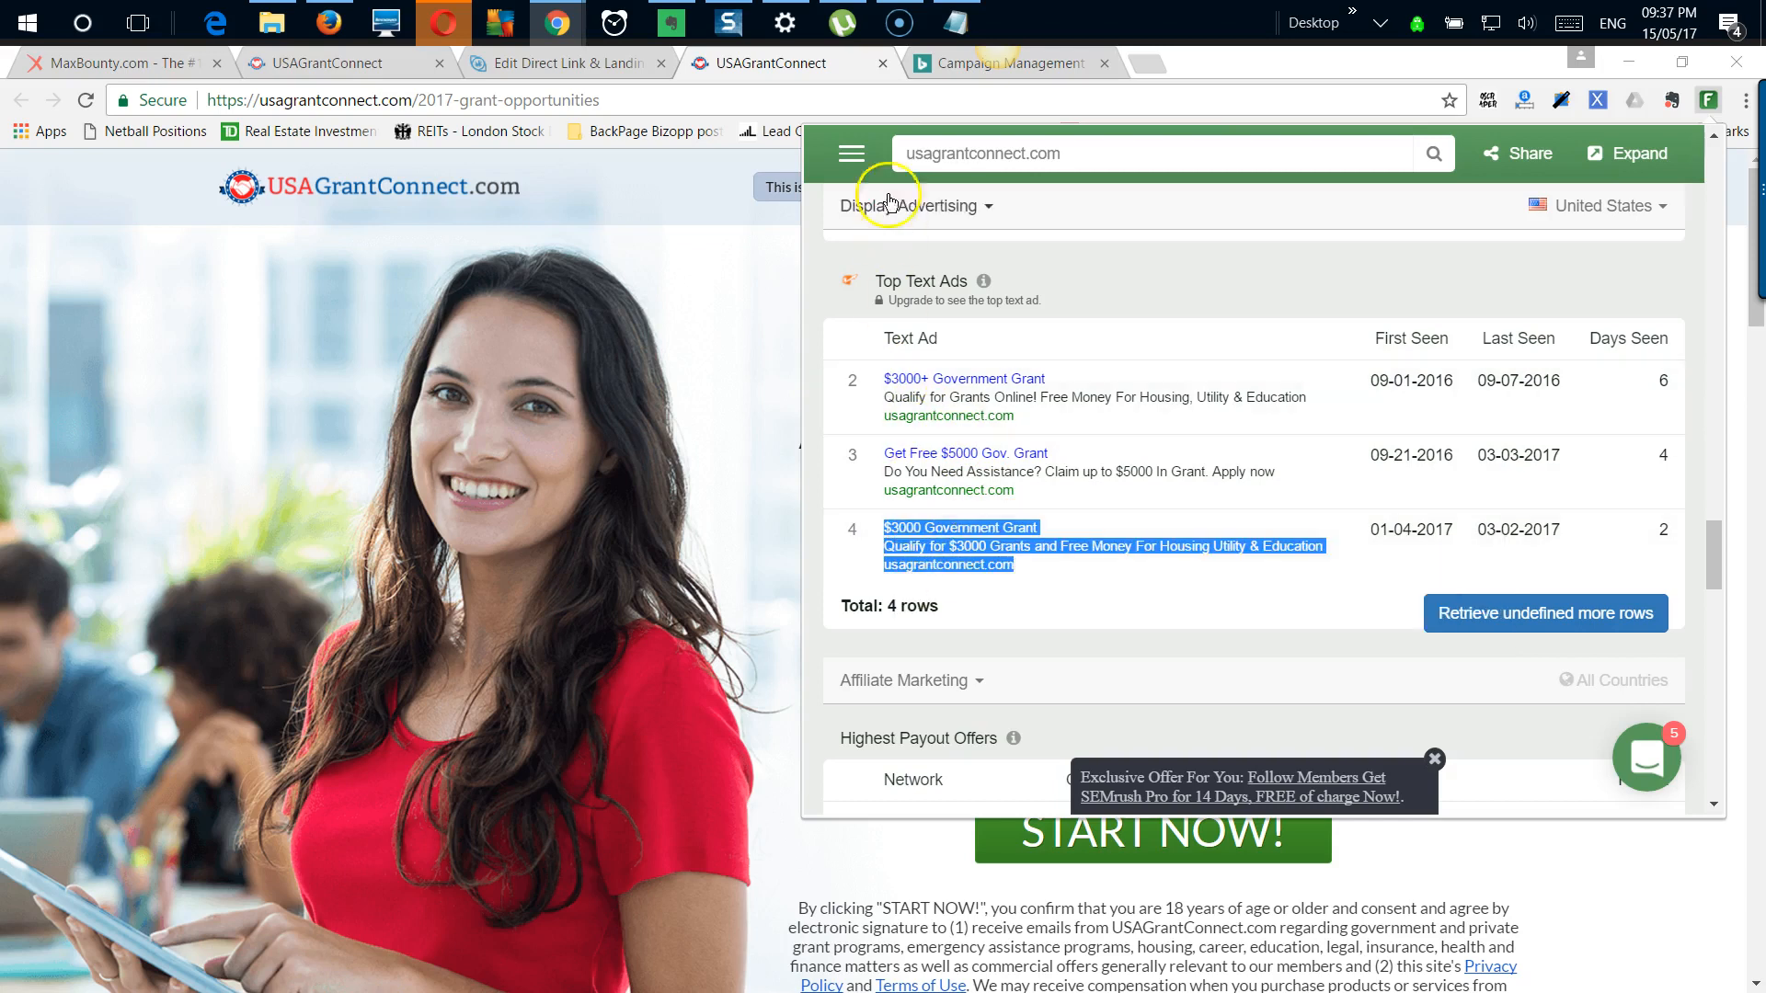
click(957, 23)
key(Return)
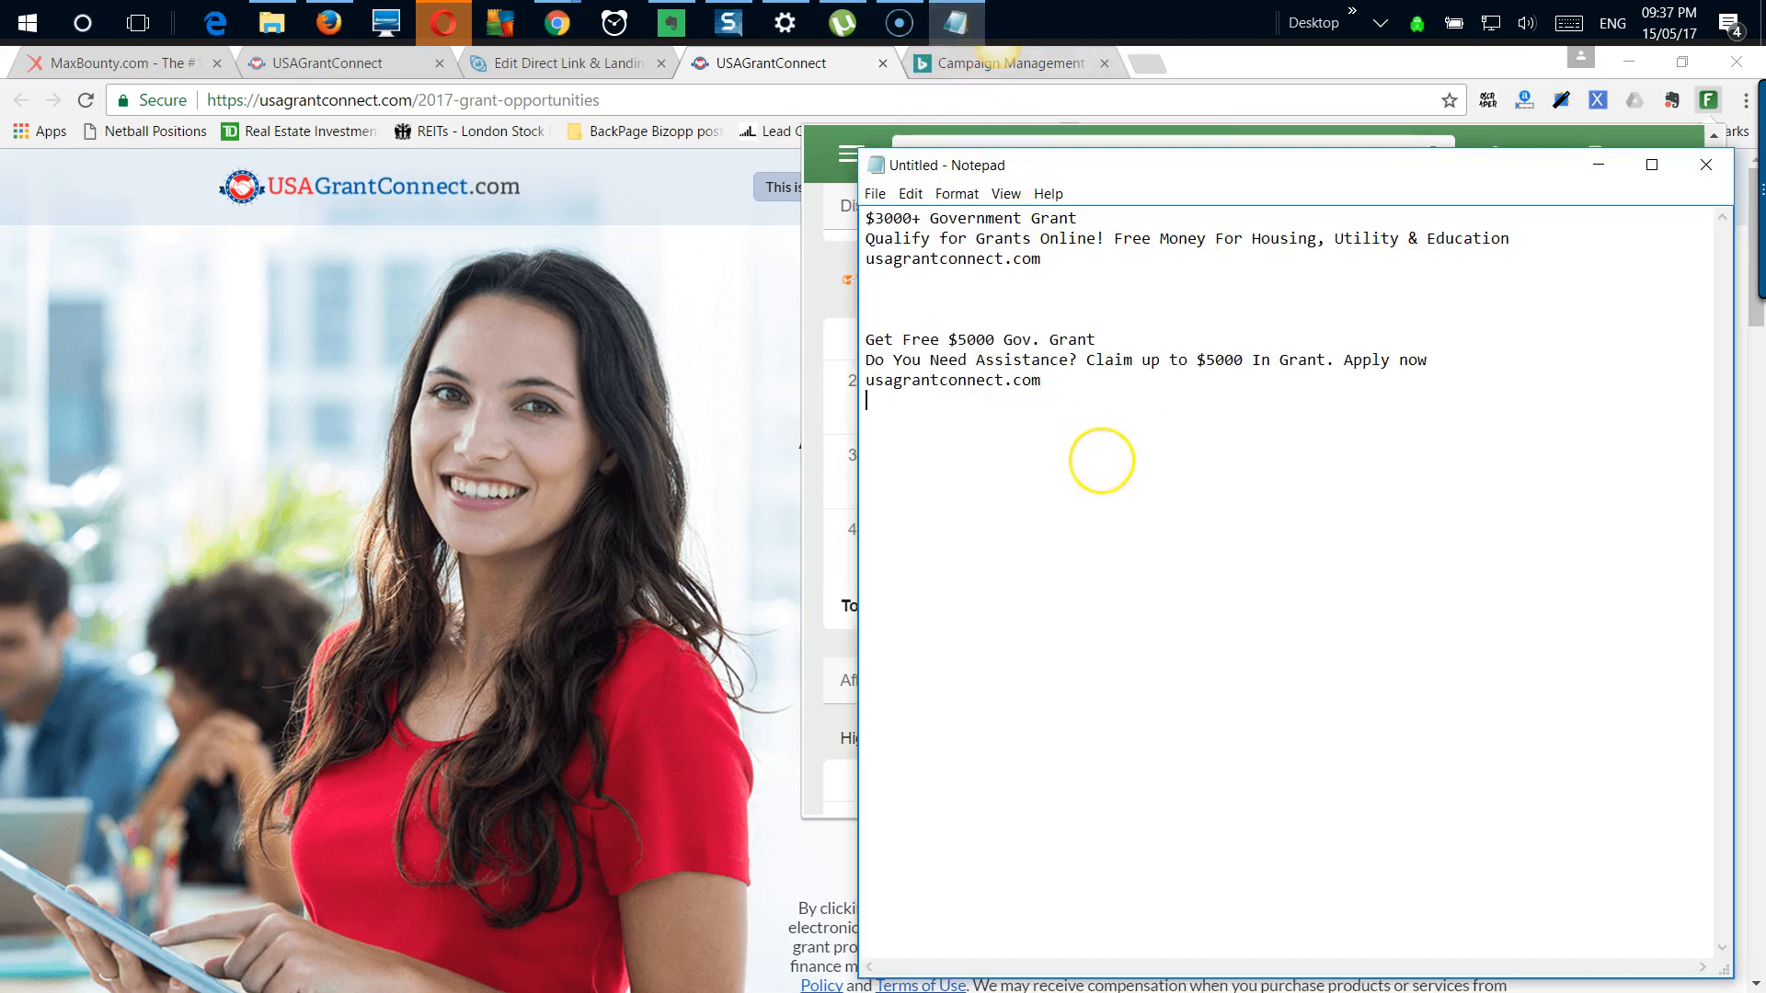
key(Return)
key(ctrl+v)
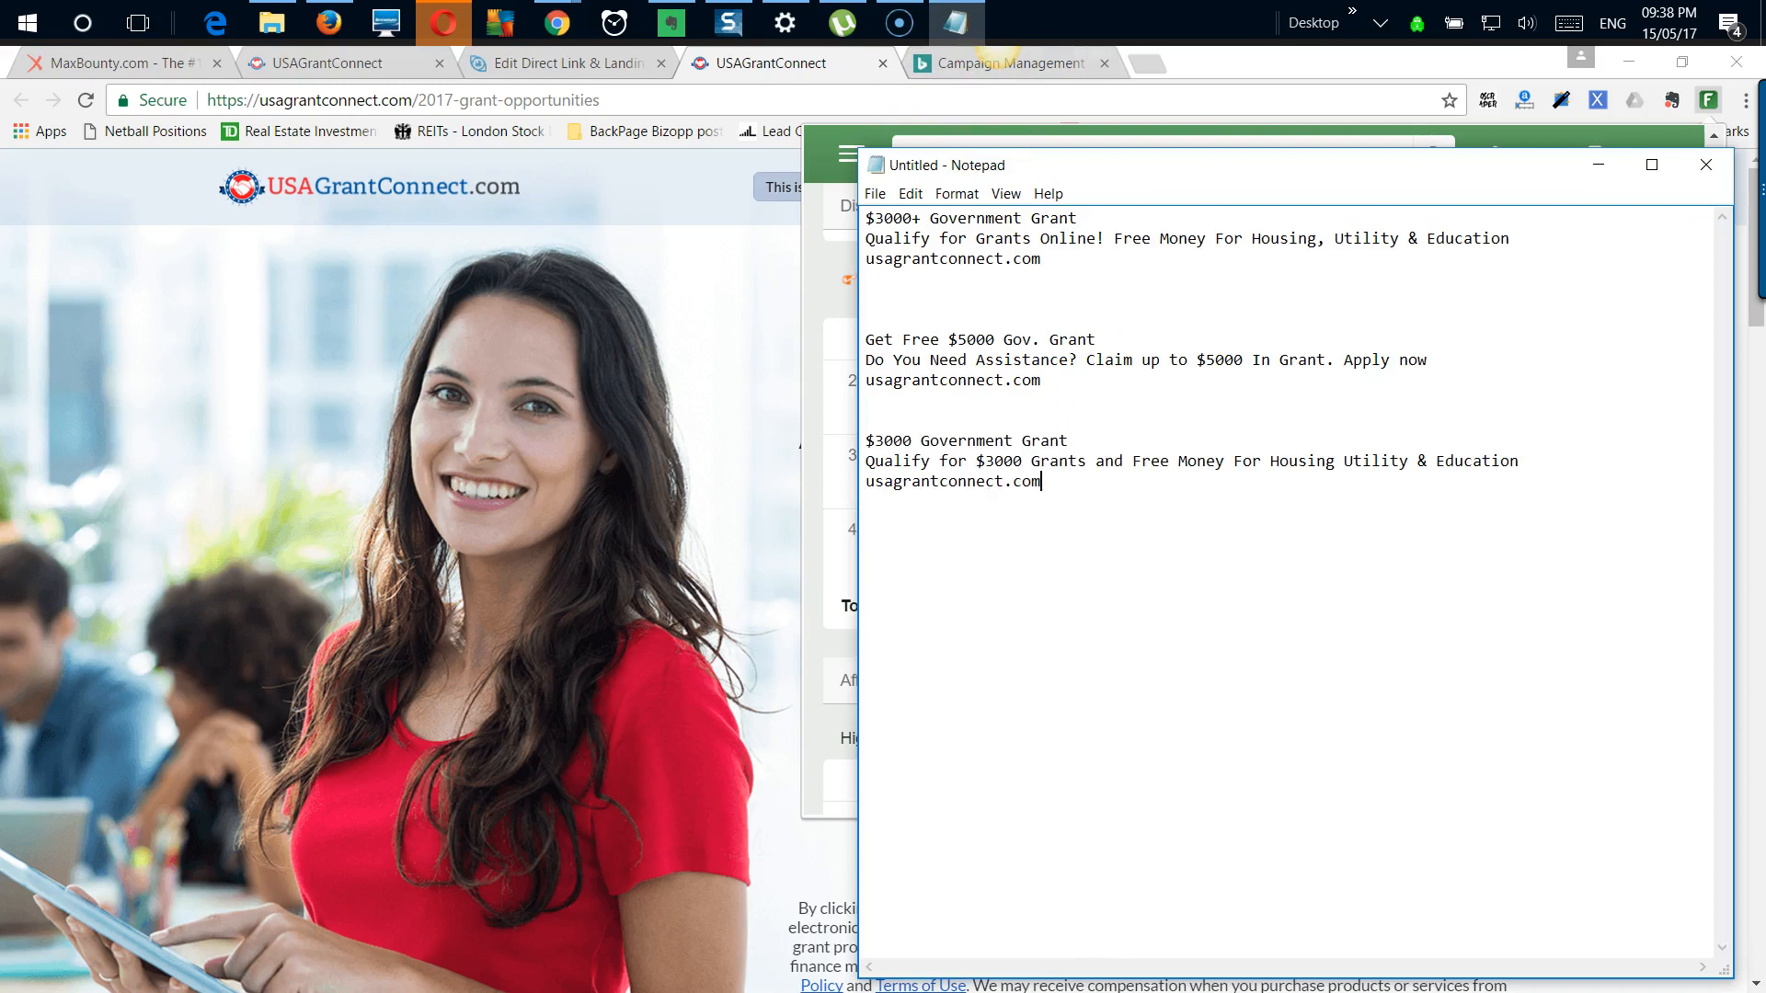
Step: Switch to Bing Ads, collapse the account's campaign tree and start creating a new campaign
click(847, 295)
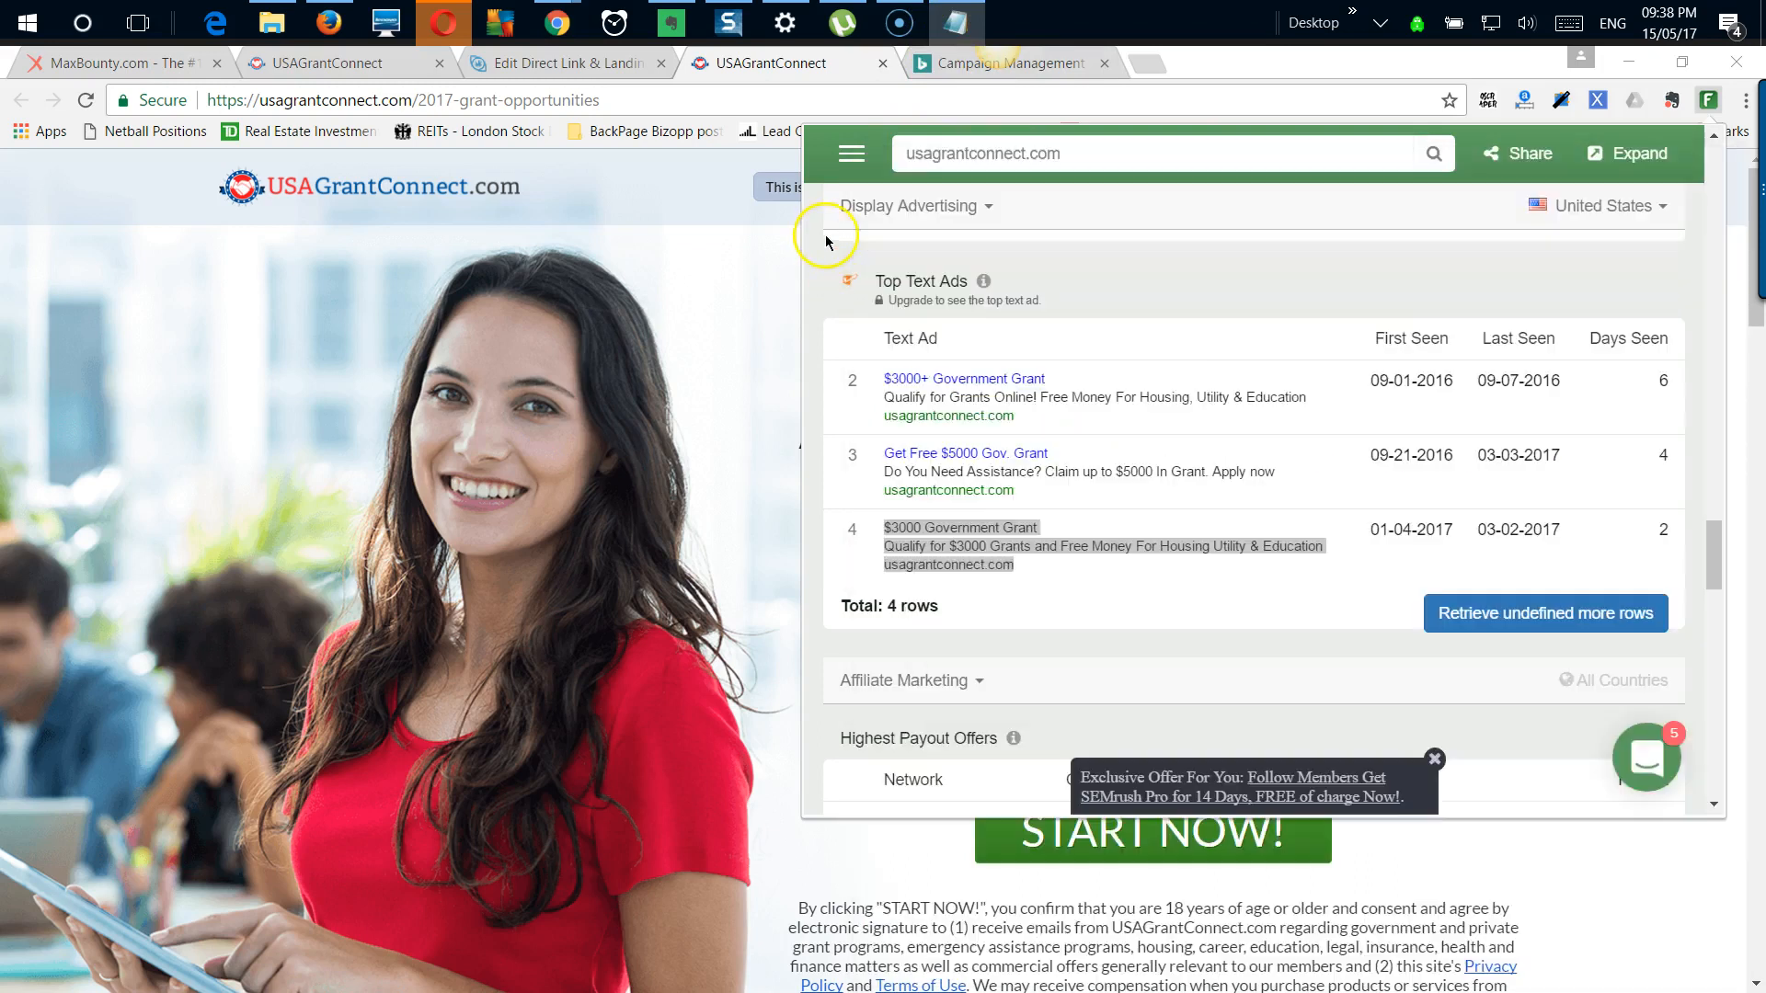
click(931, 67)
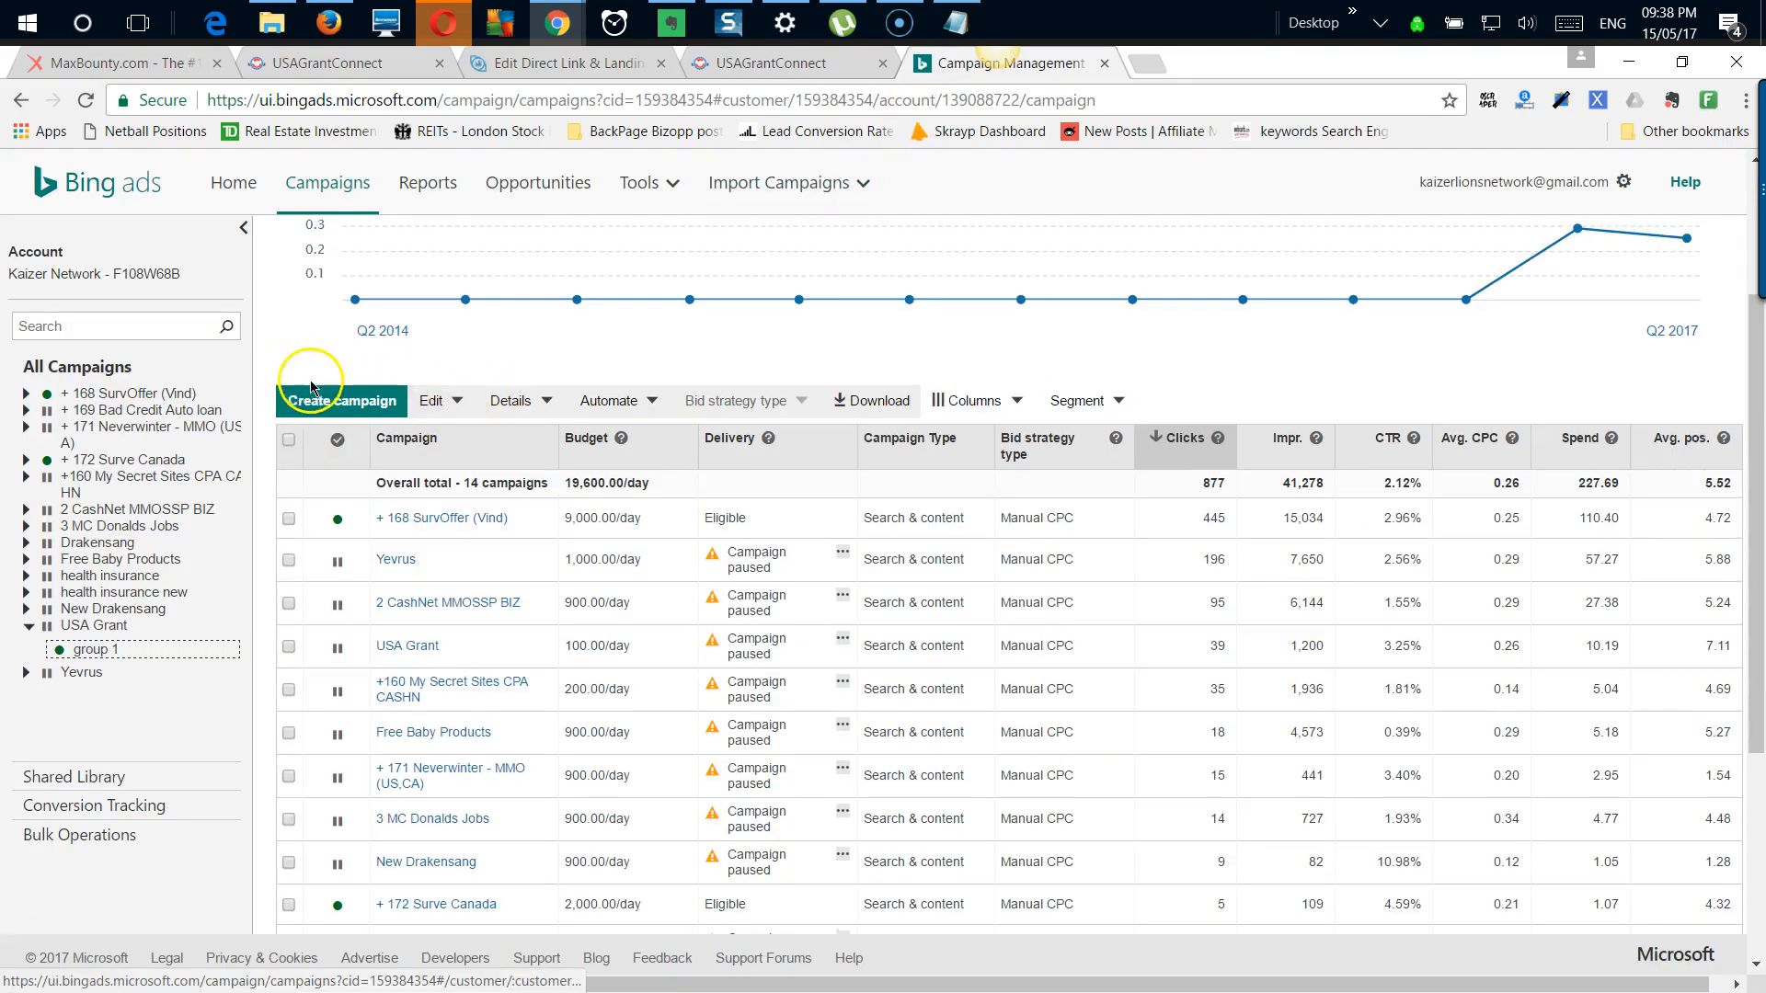
scroll(295, 367, up, 3)
click(241, 229)
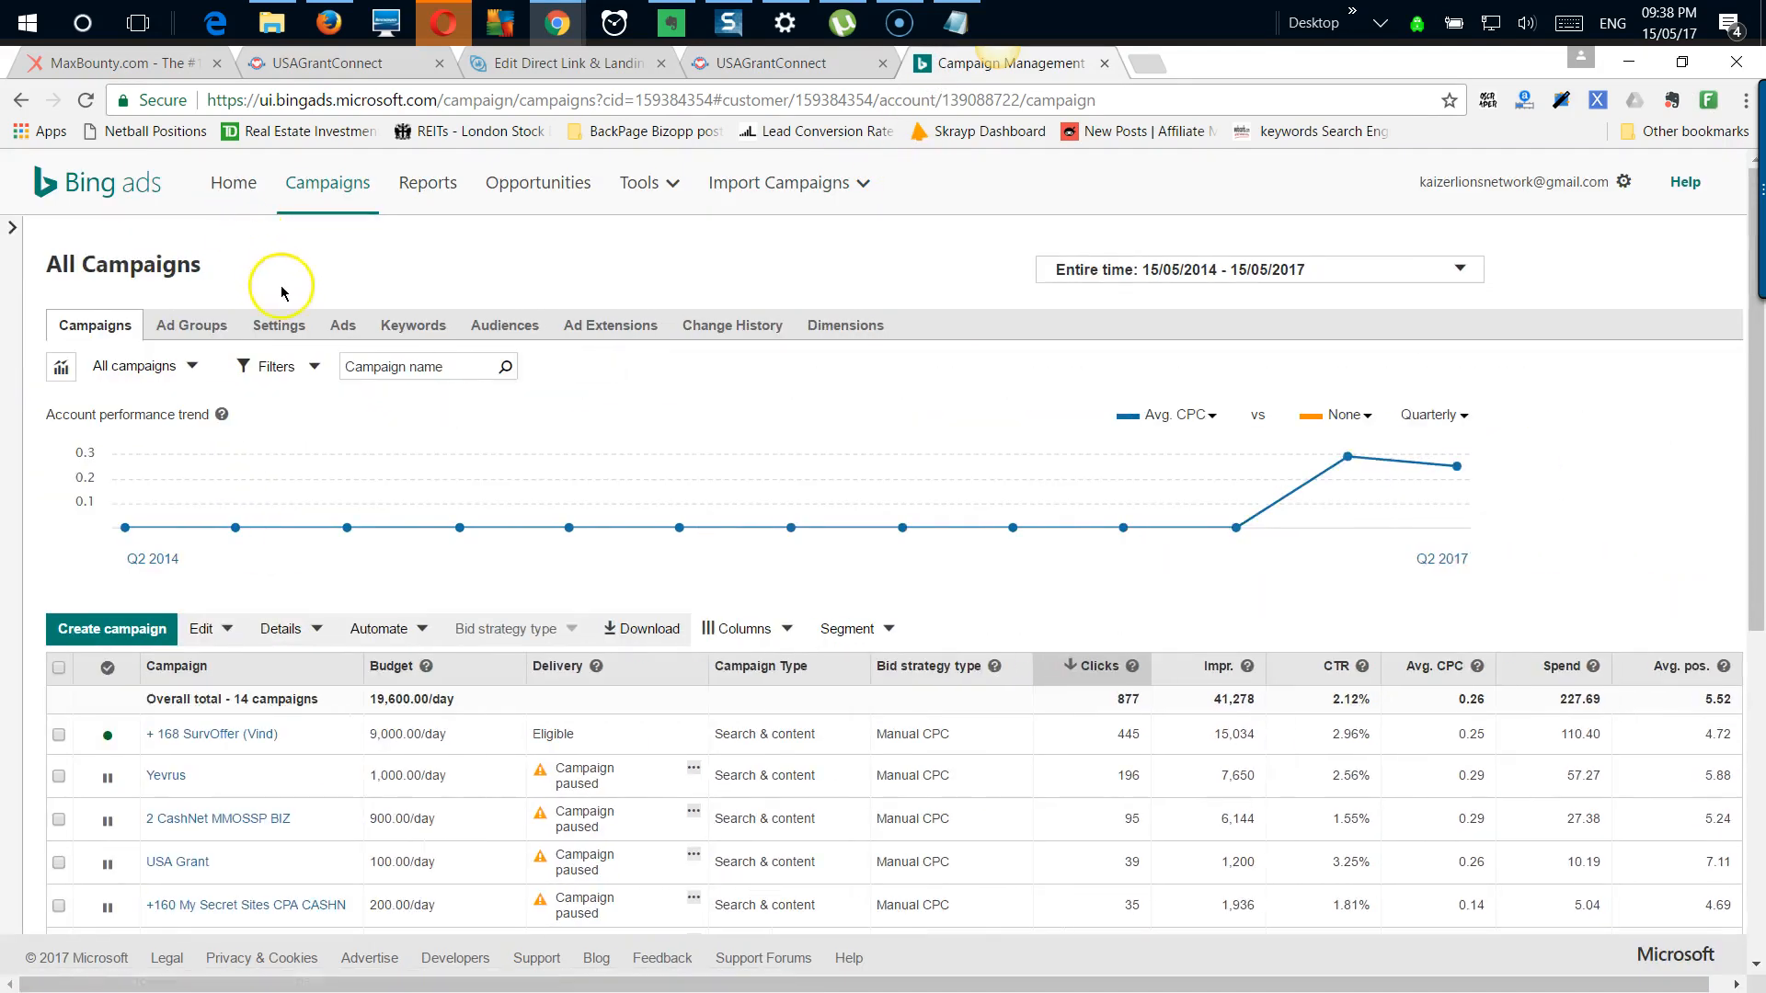
click(124, 638)
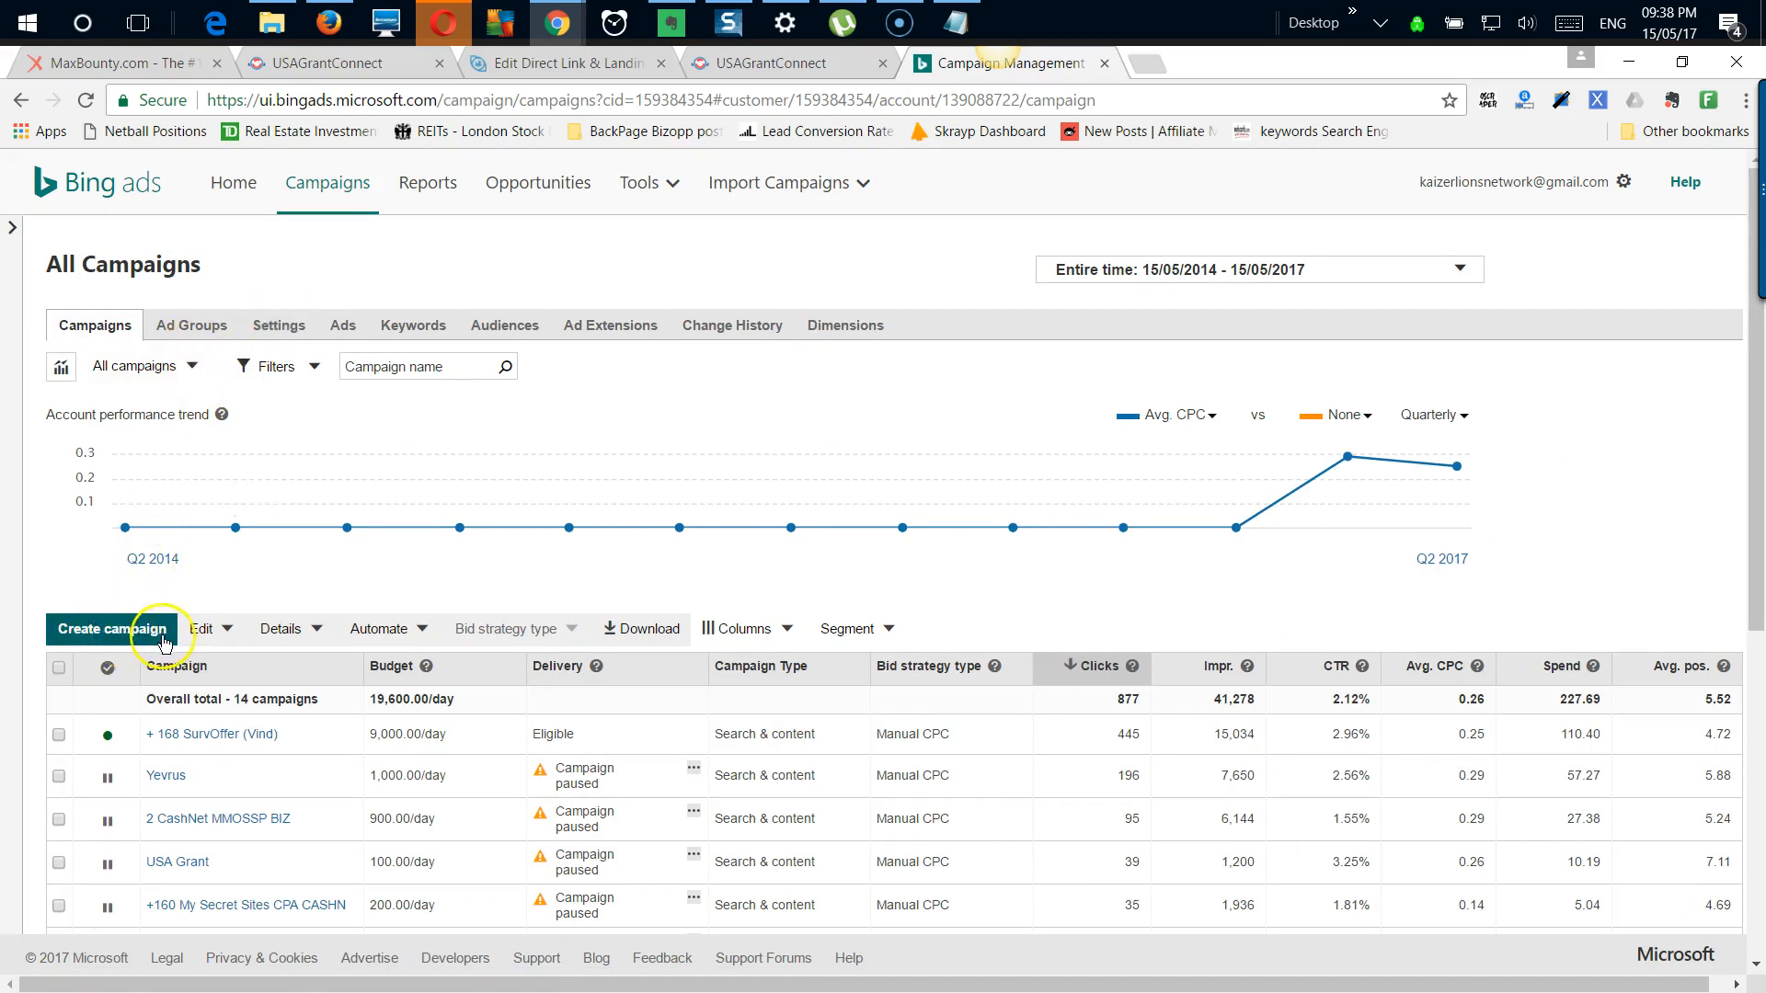
click(6, 229)
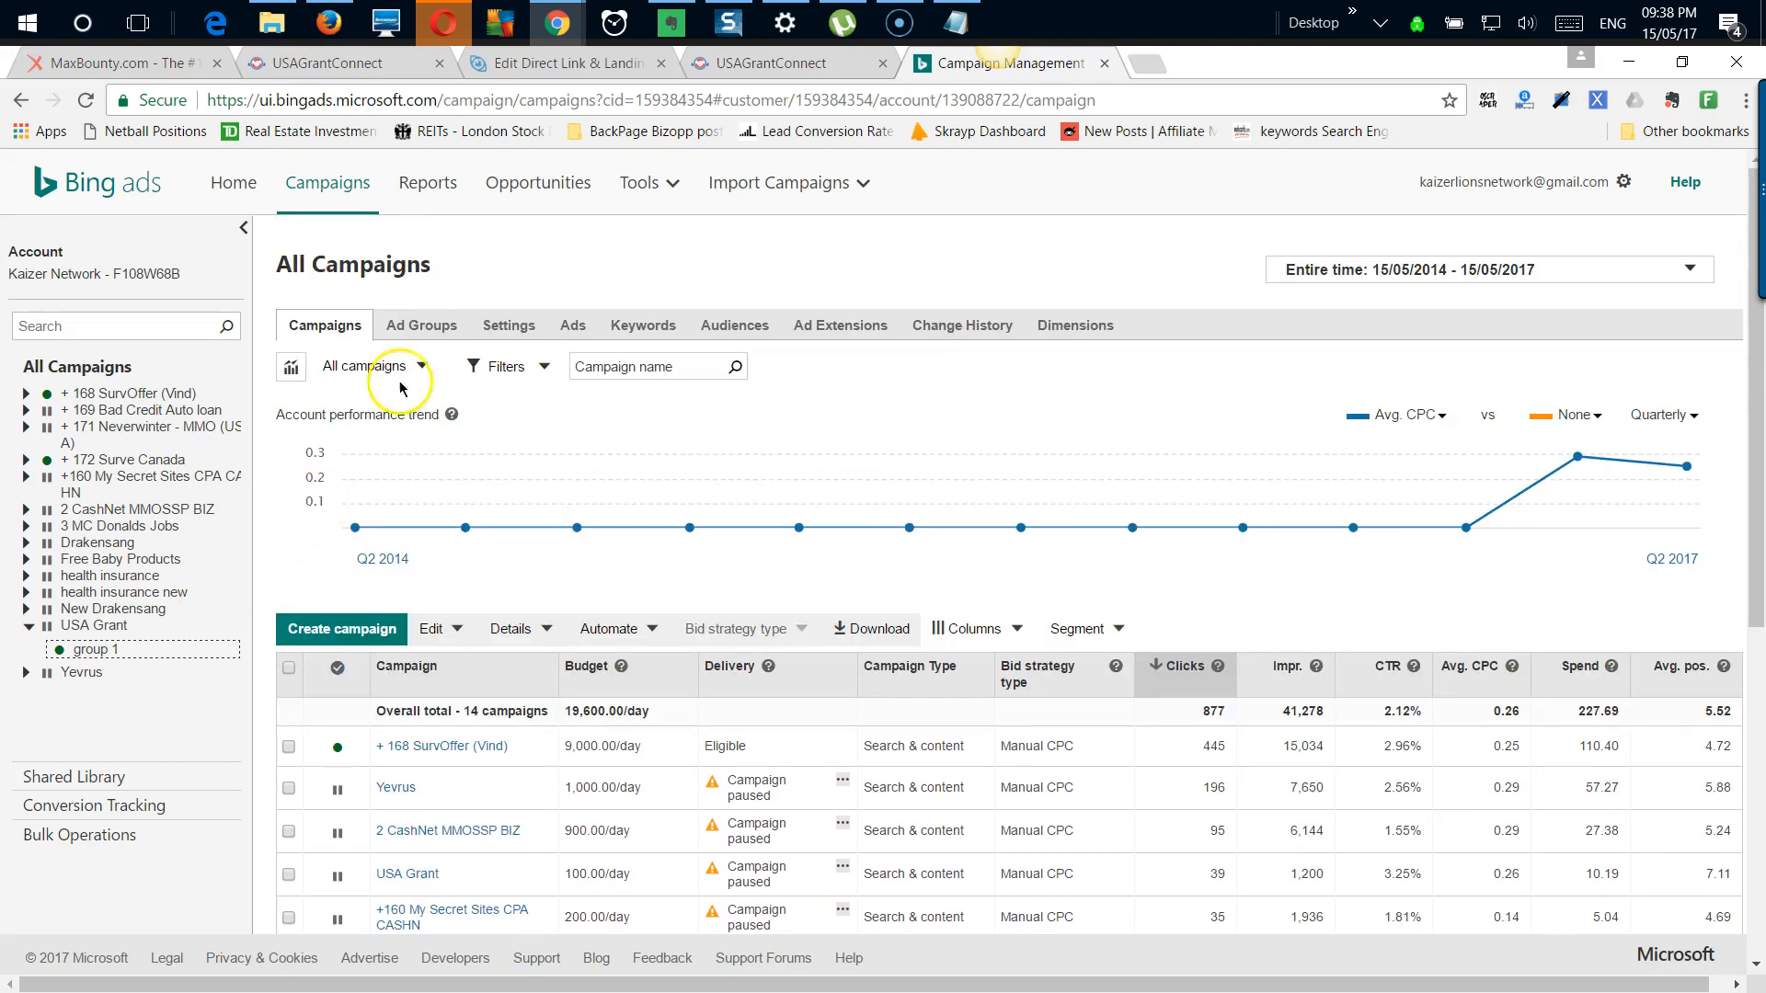
click(335, 192)
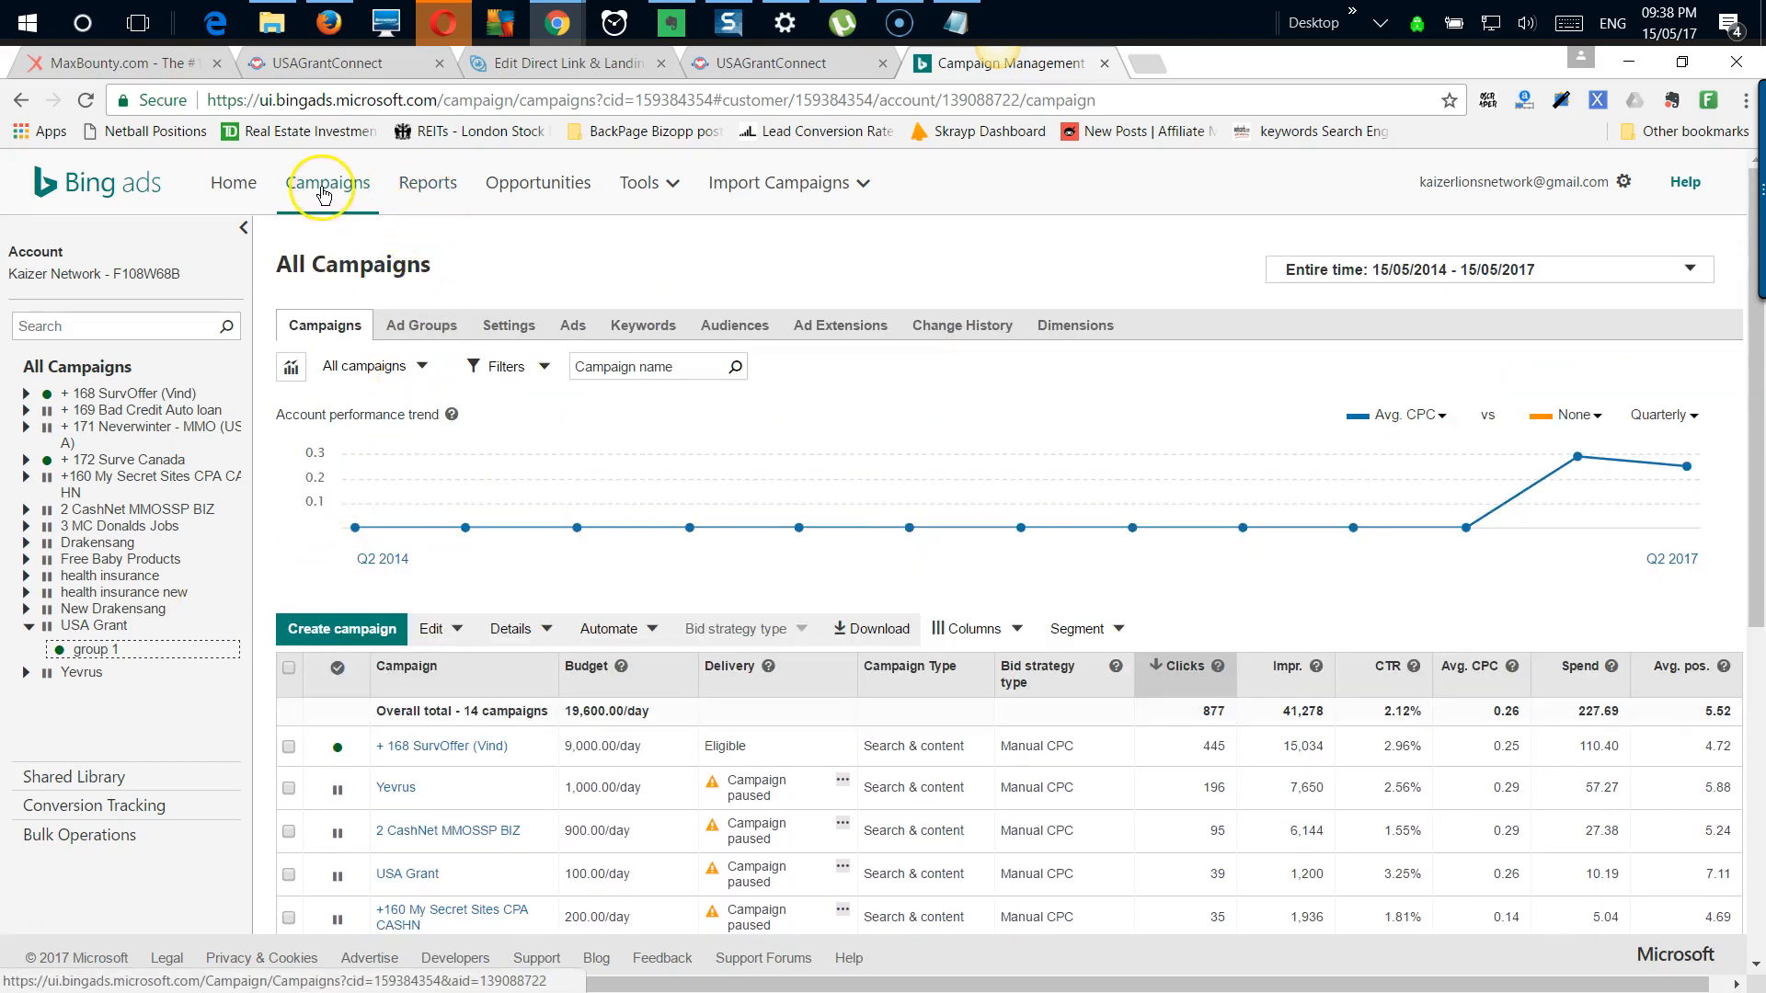
click(249, 232)
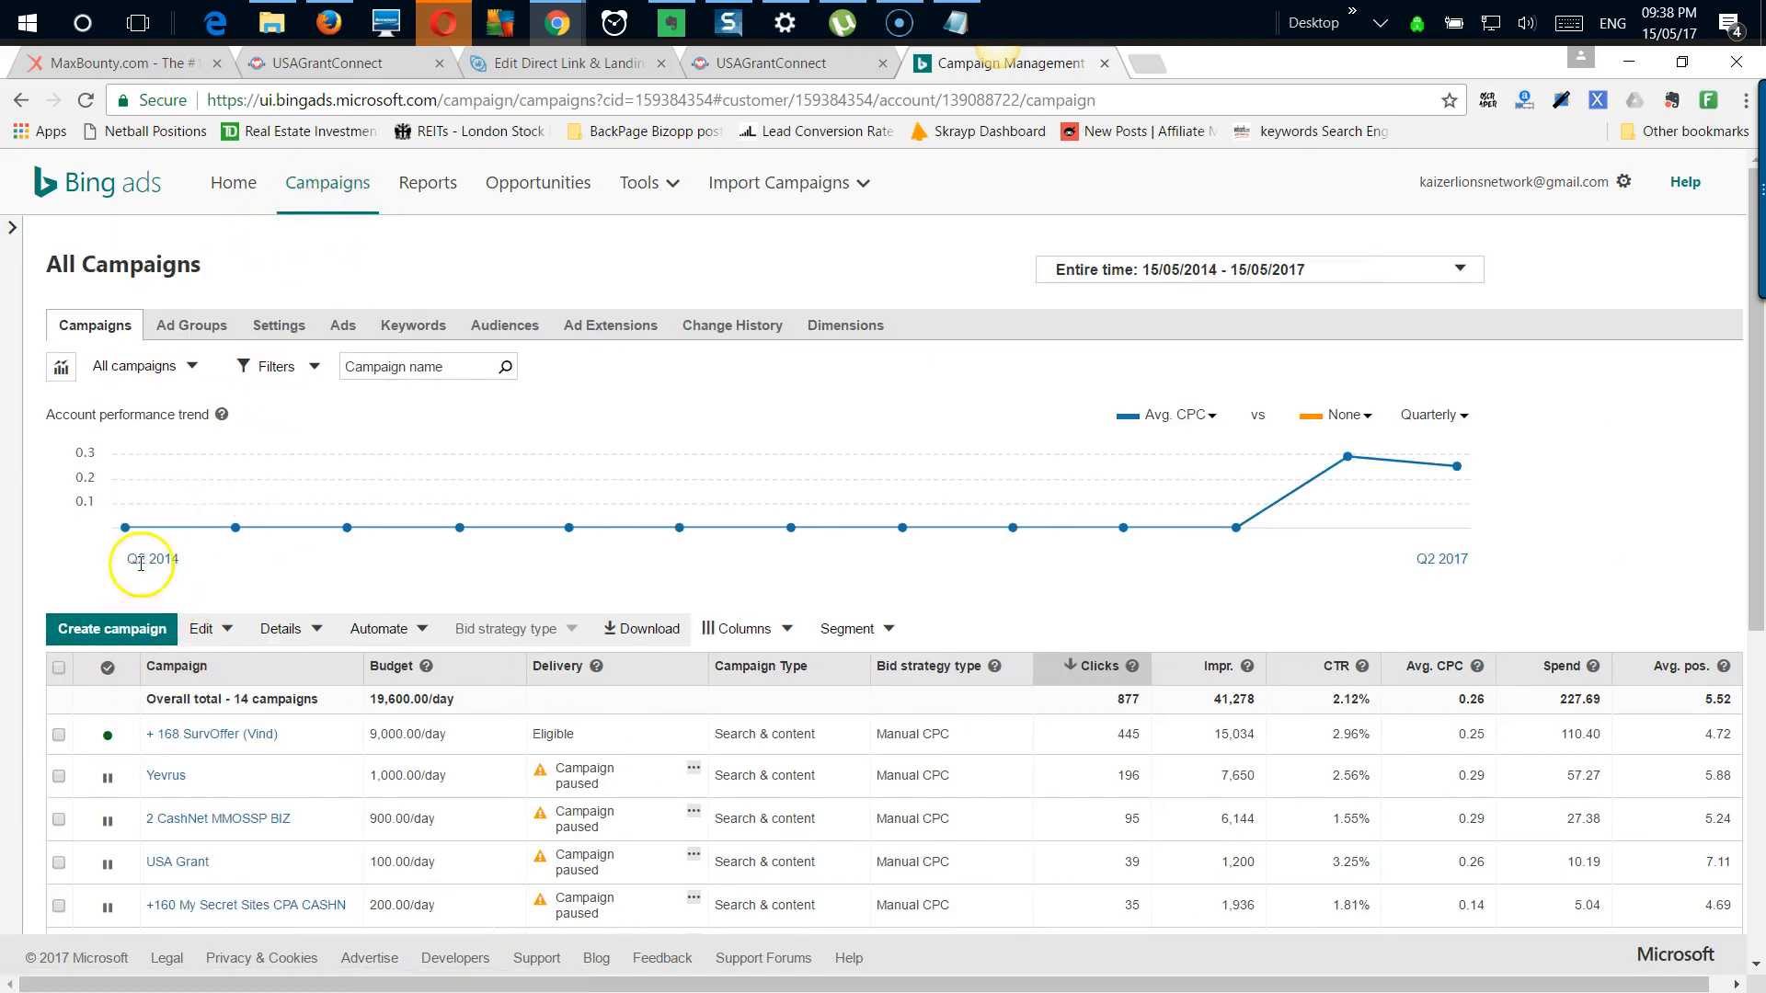
click(134, 630)
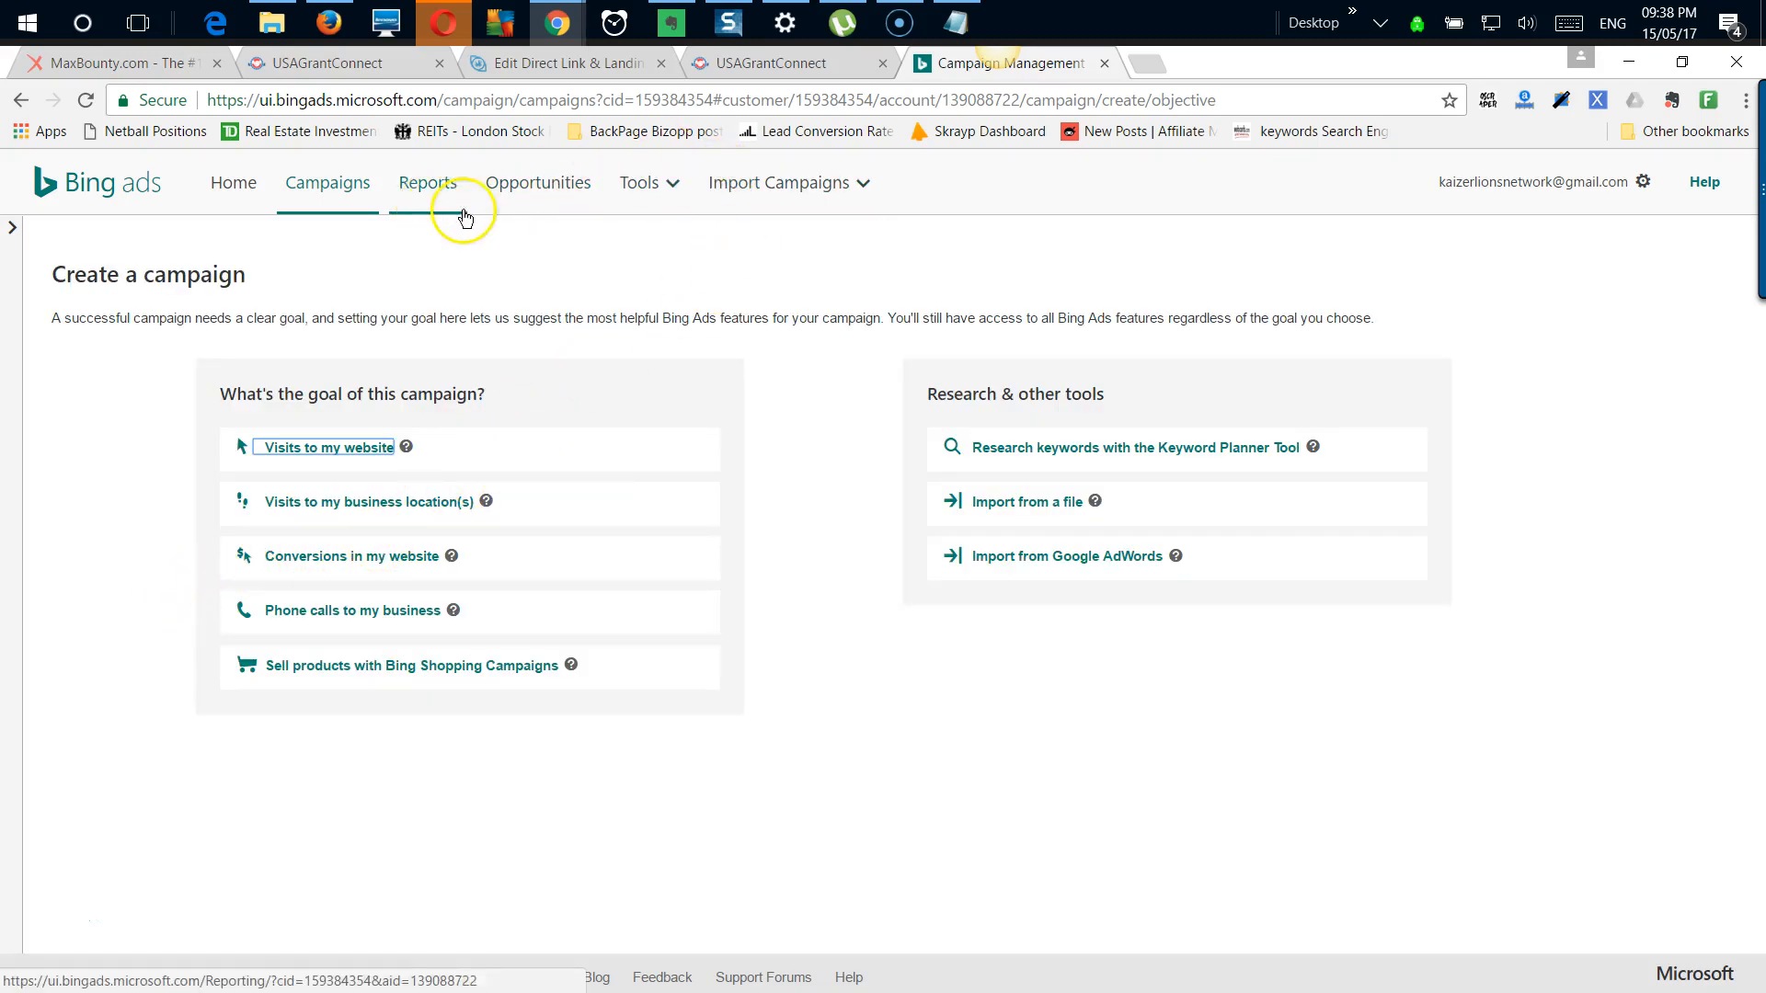
Step: Open the Tools link in a separate browser tab and choose "Conversions in my website" as the campaign goal
right_click(649, 190)
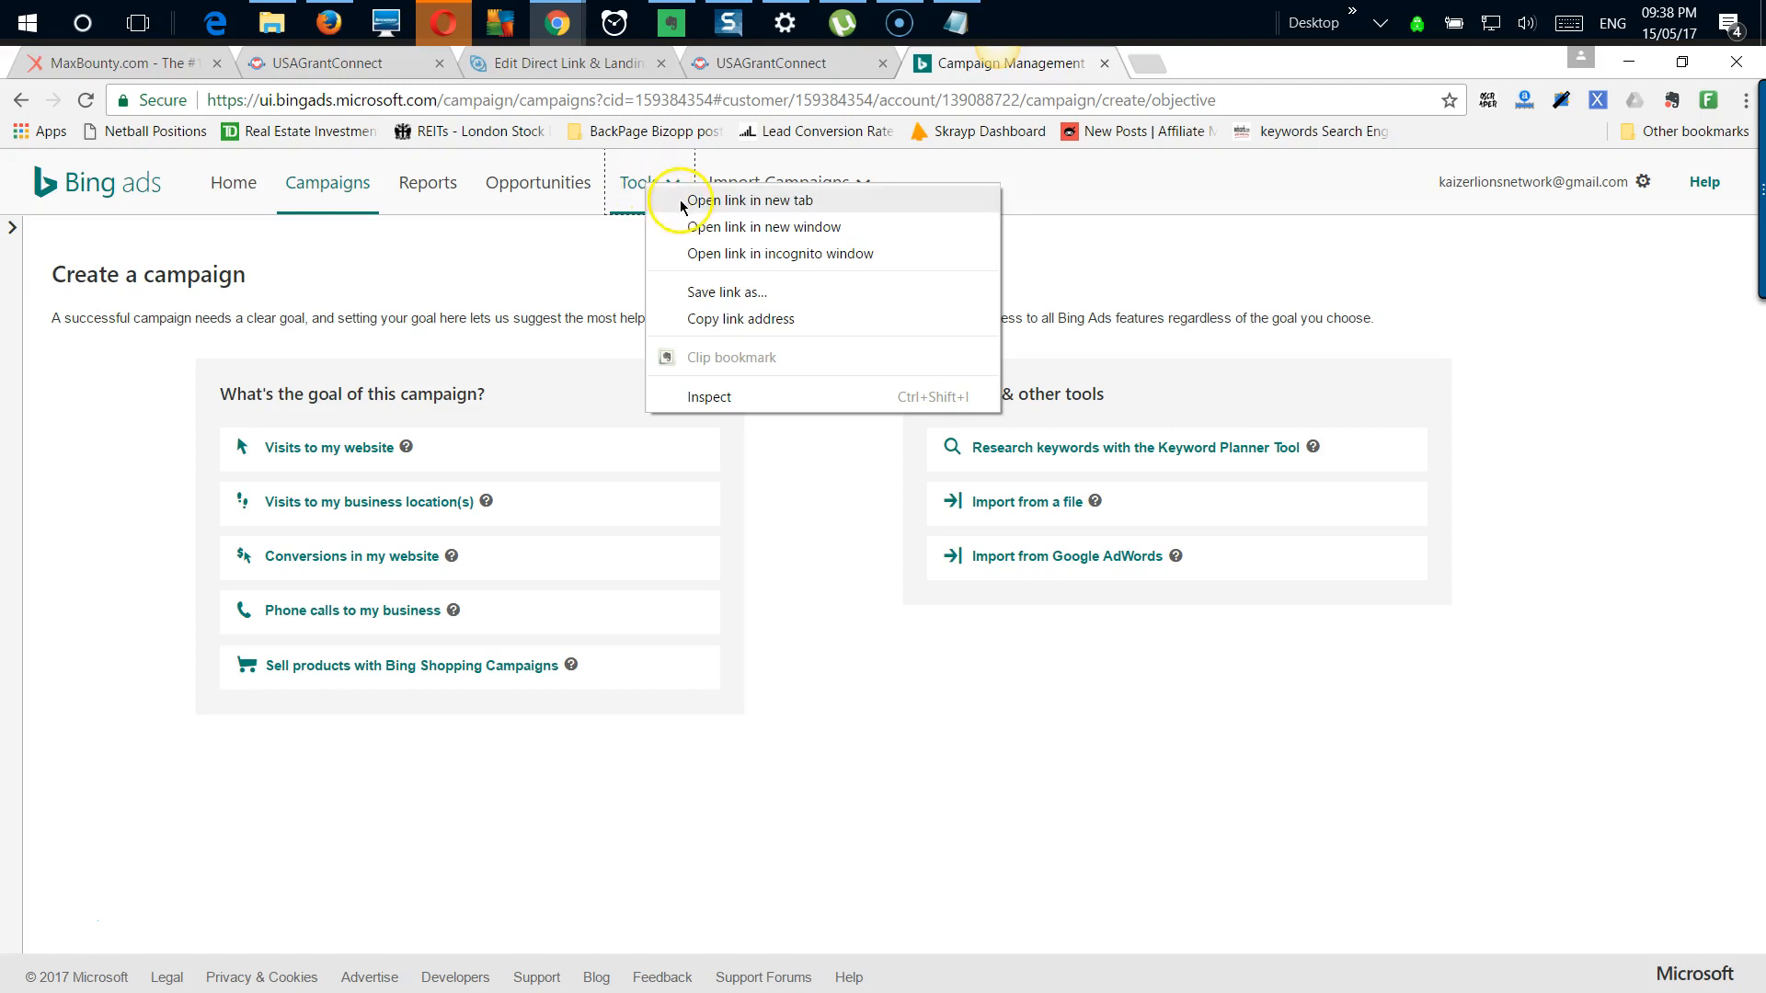
click(682, 201)
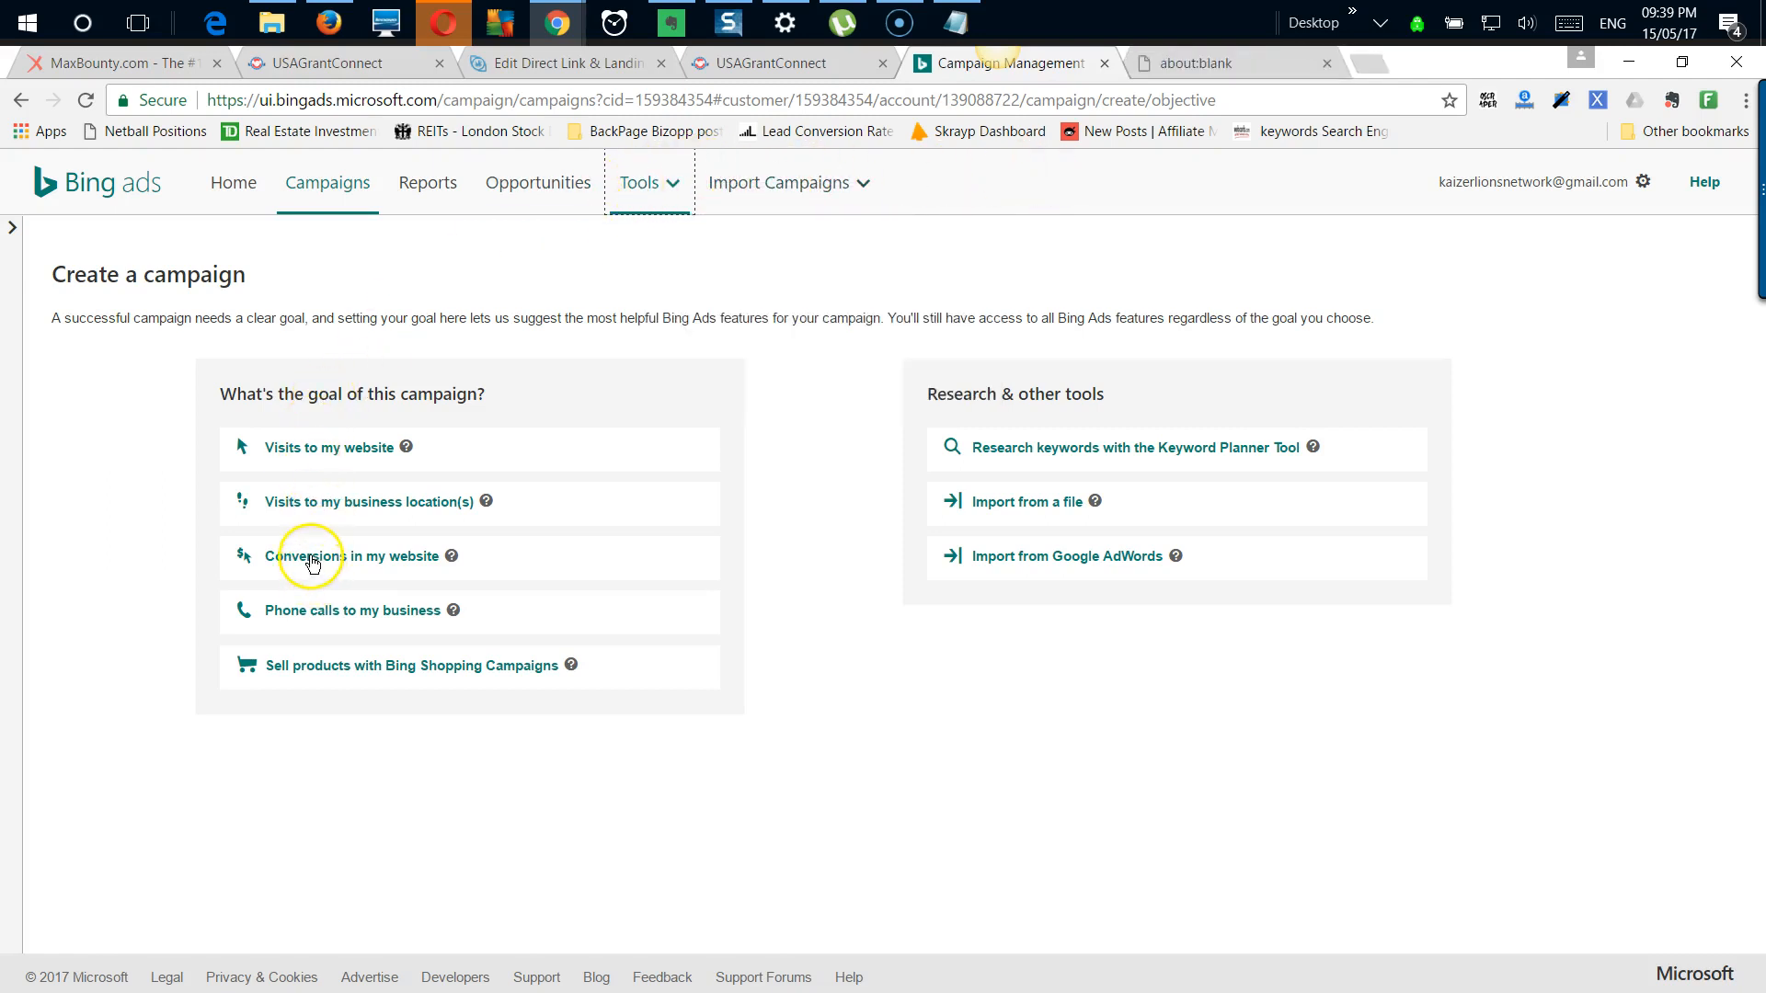
click(304, 557)
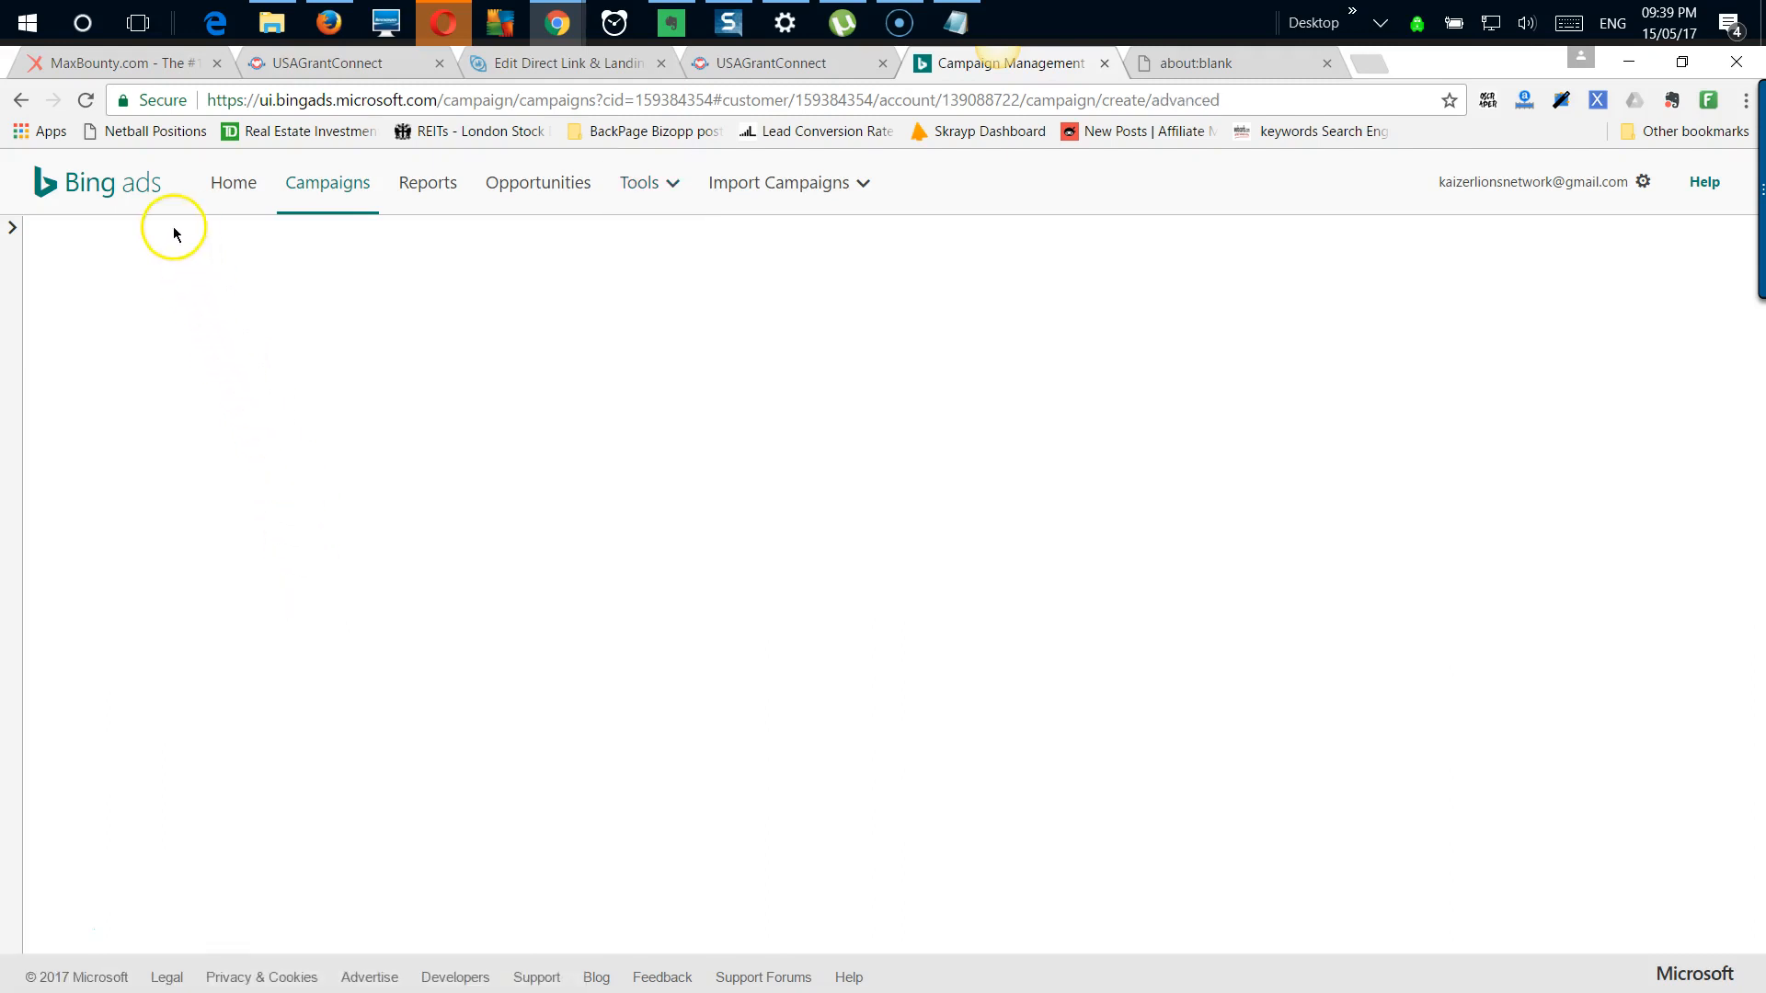
click(17, 99)
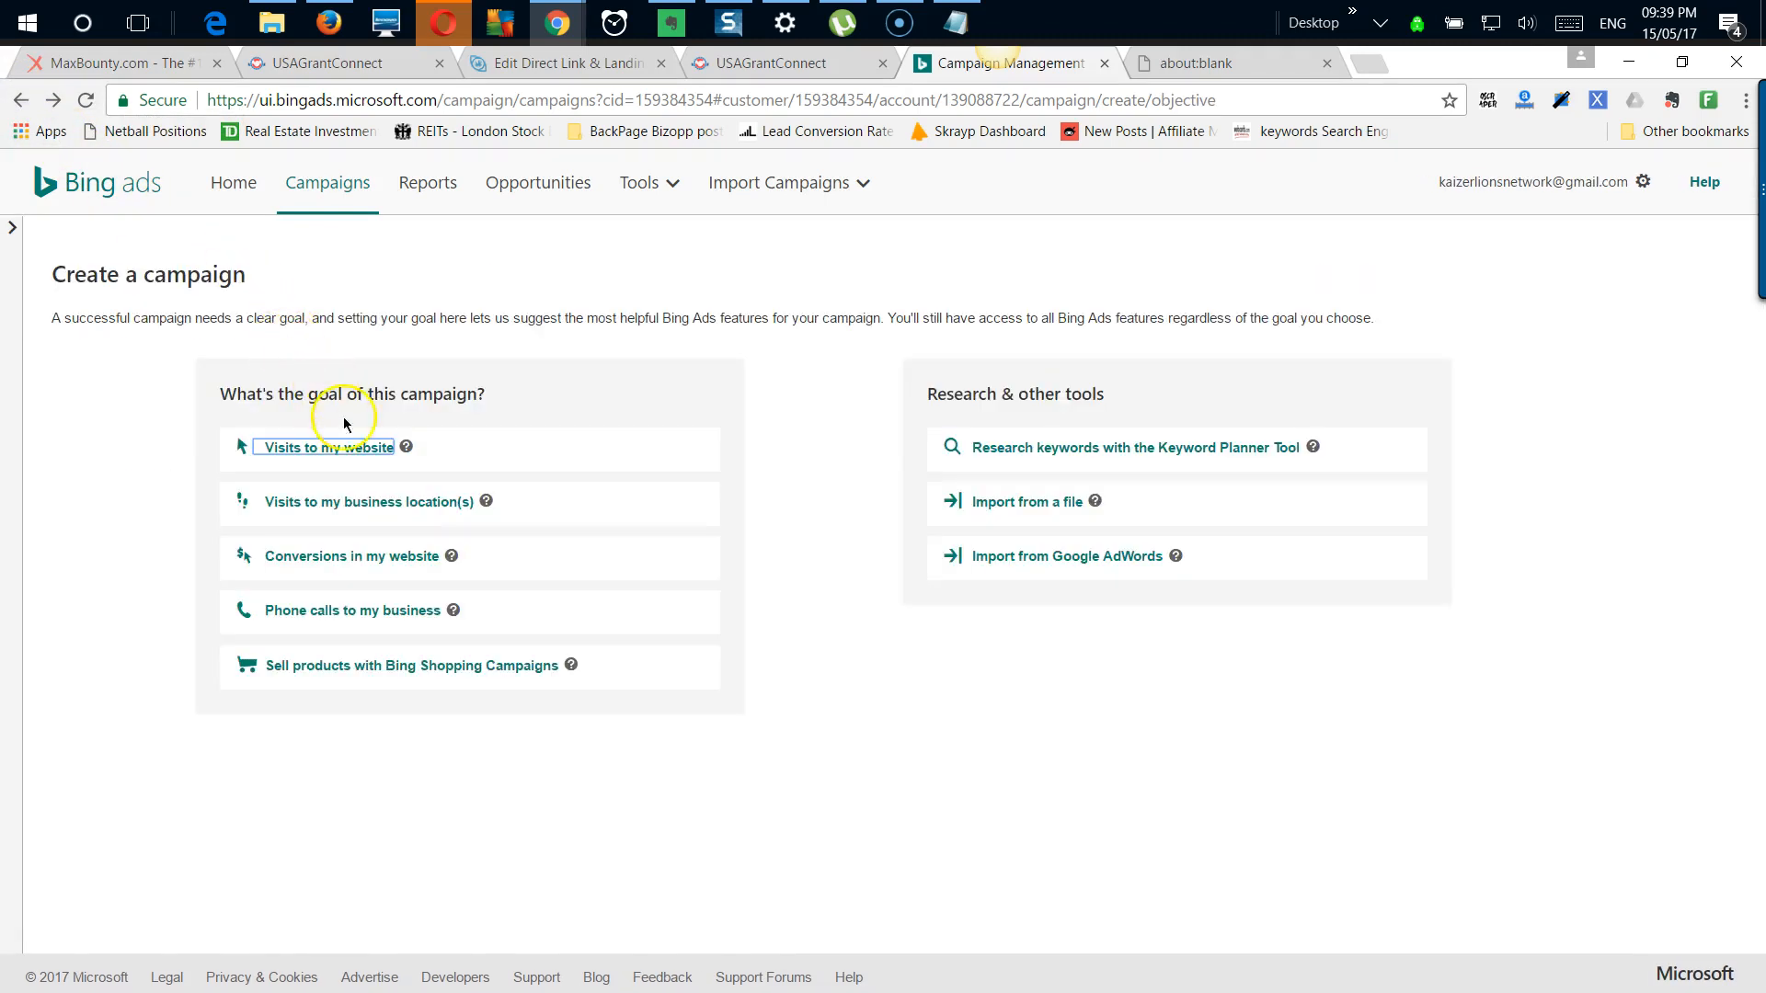
click(319, 564)
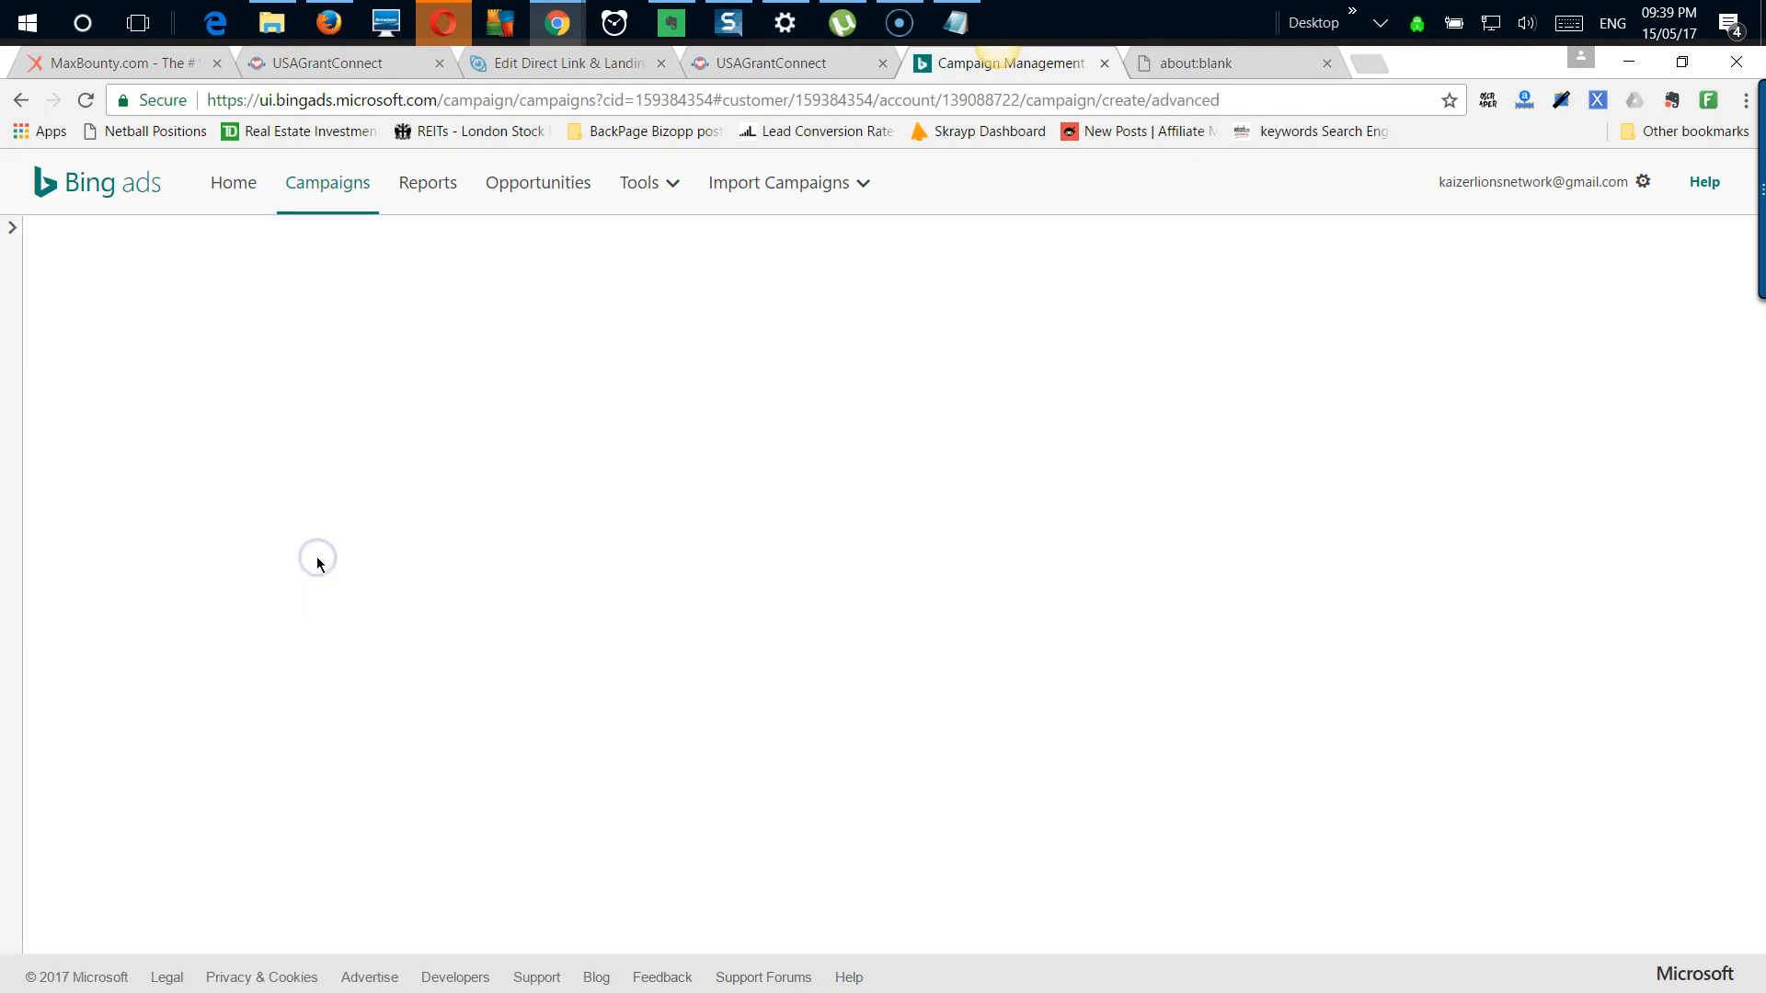
Step: Copy the campaign name "+ 176 Testing USA GrantConnect" from CPV Lab into the campaign name of the new Bing Ads campaign
click(337, 393)
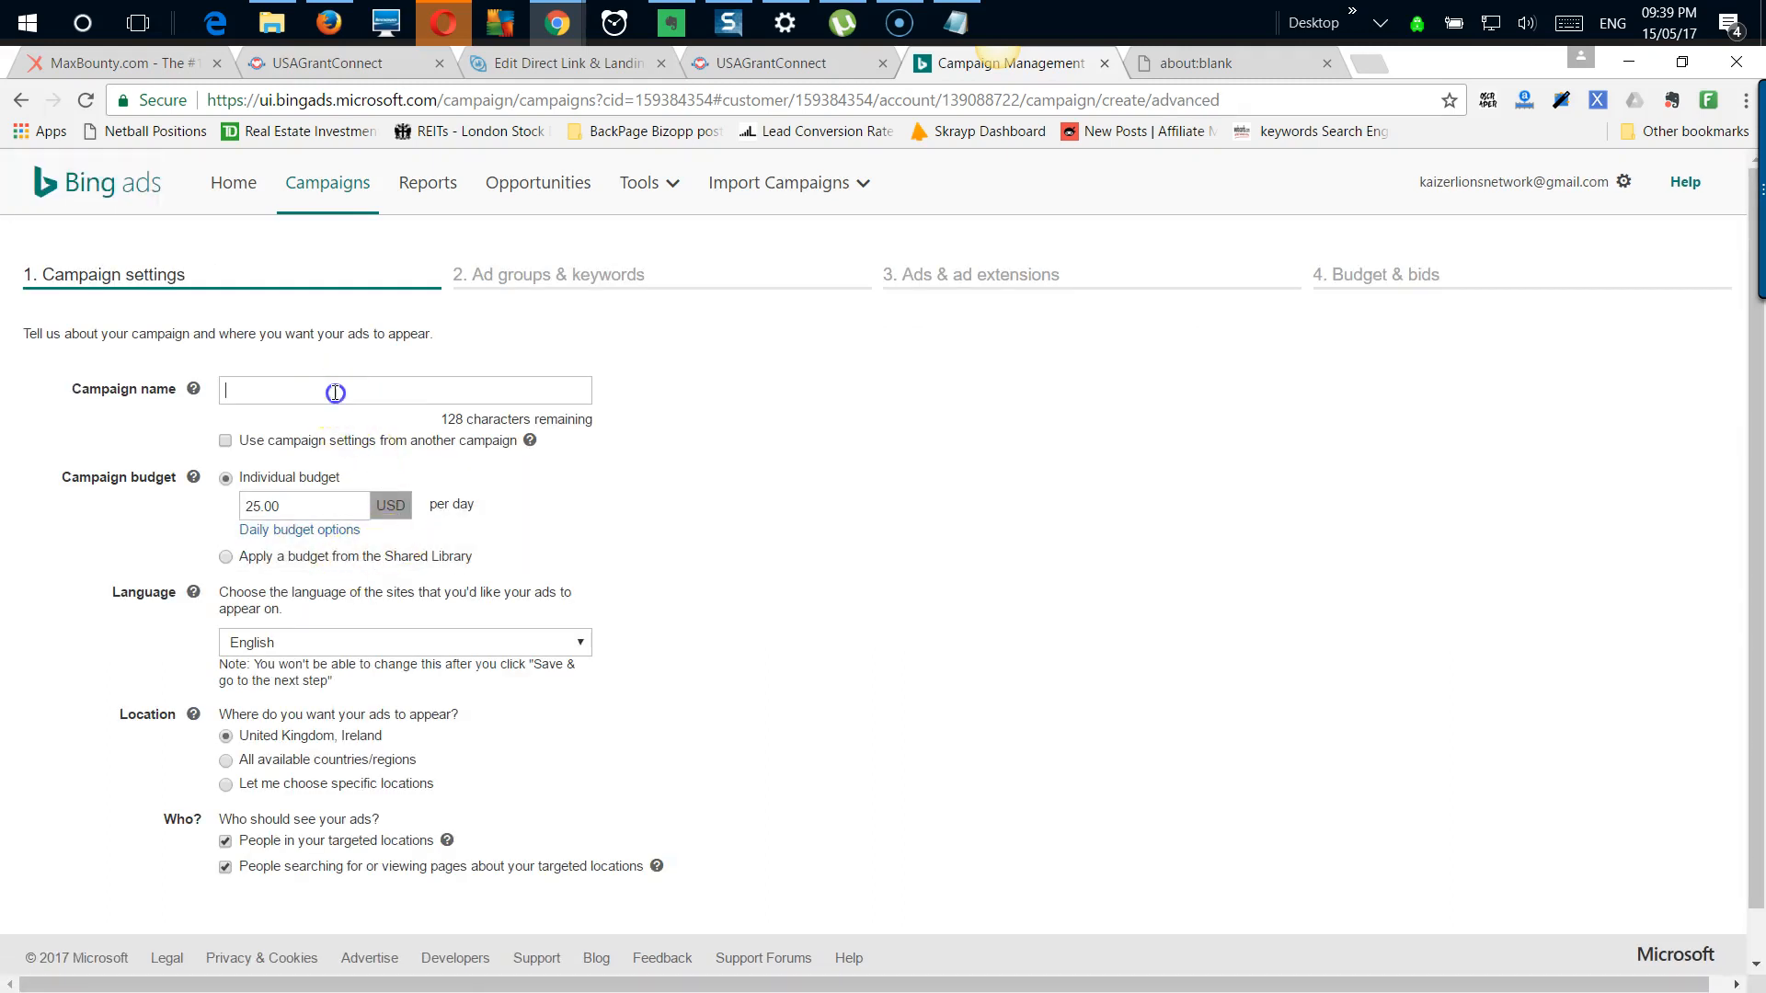
click(526, 63)
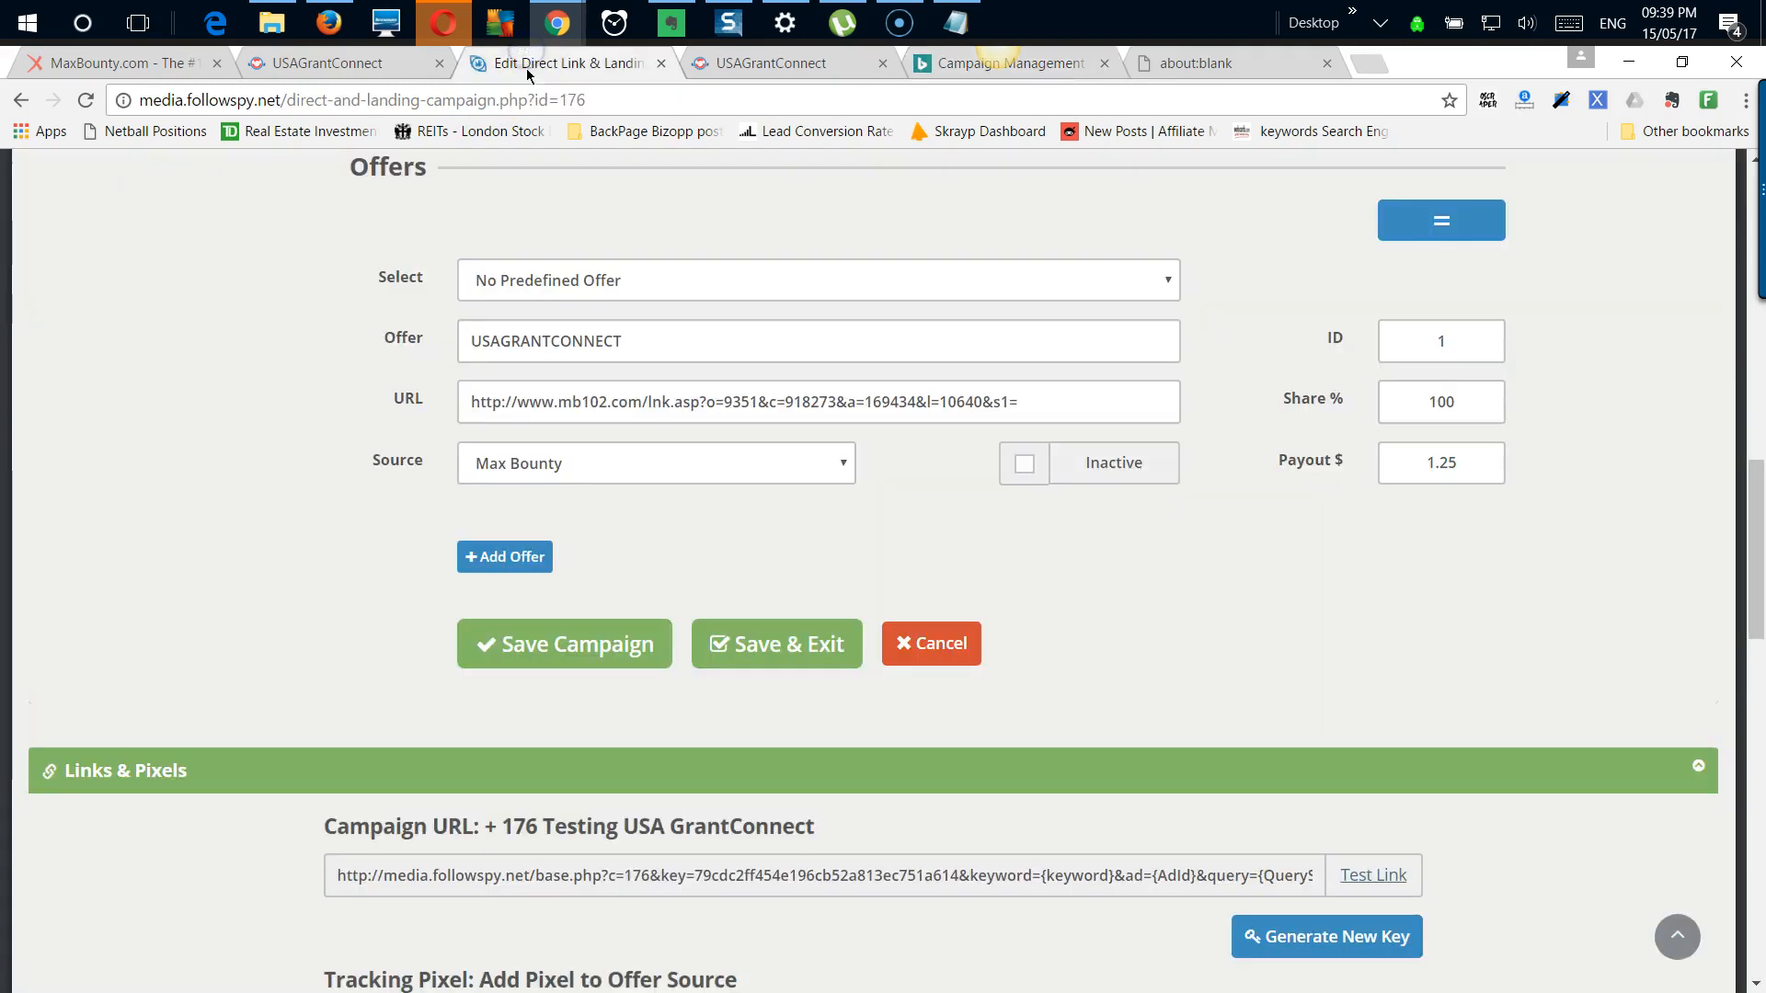
scroll(552, 408, up, 10)
scroll(493, 409, up, 4)
drag(507, 558, 222, 570)
key(ctrl+c)
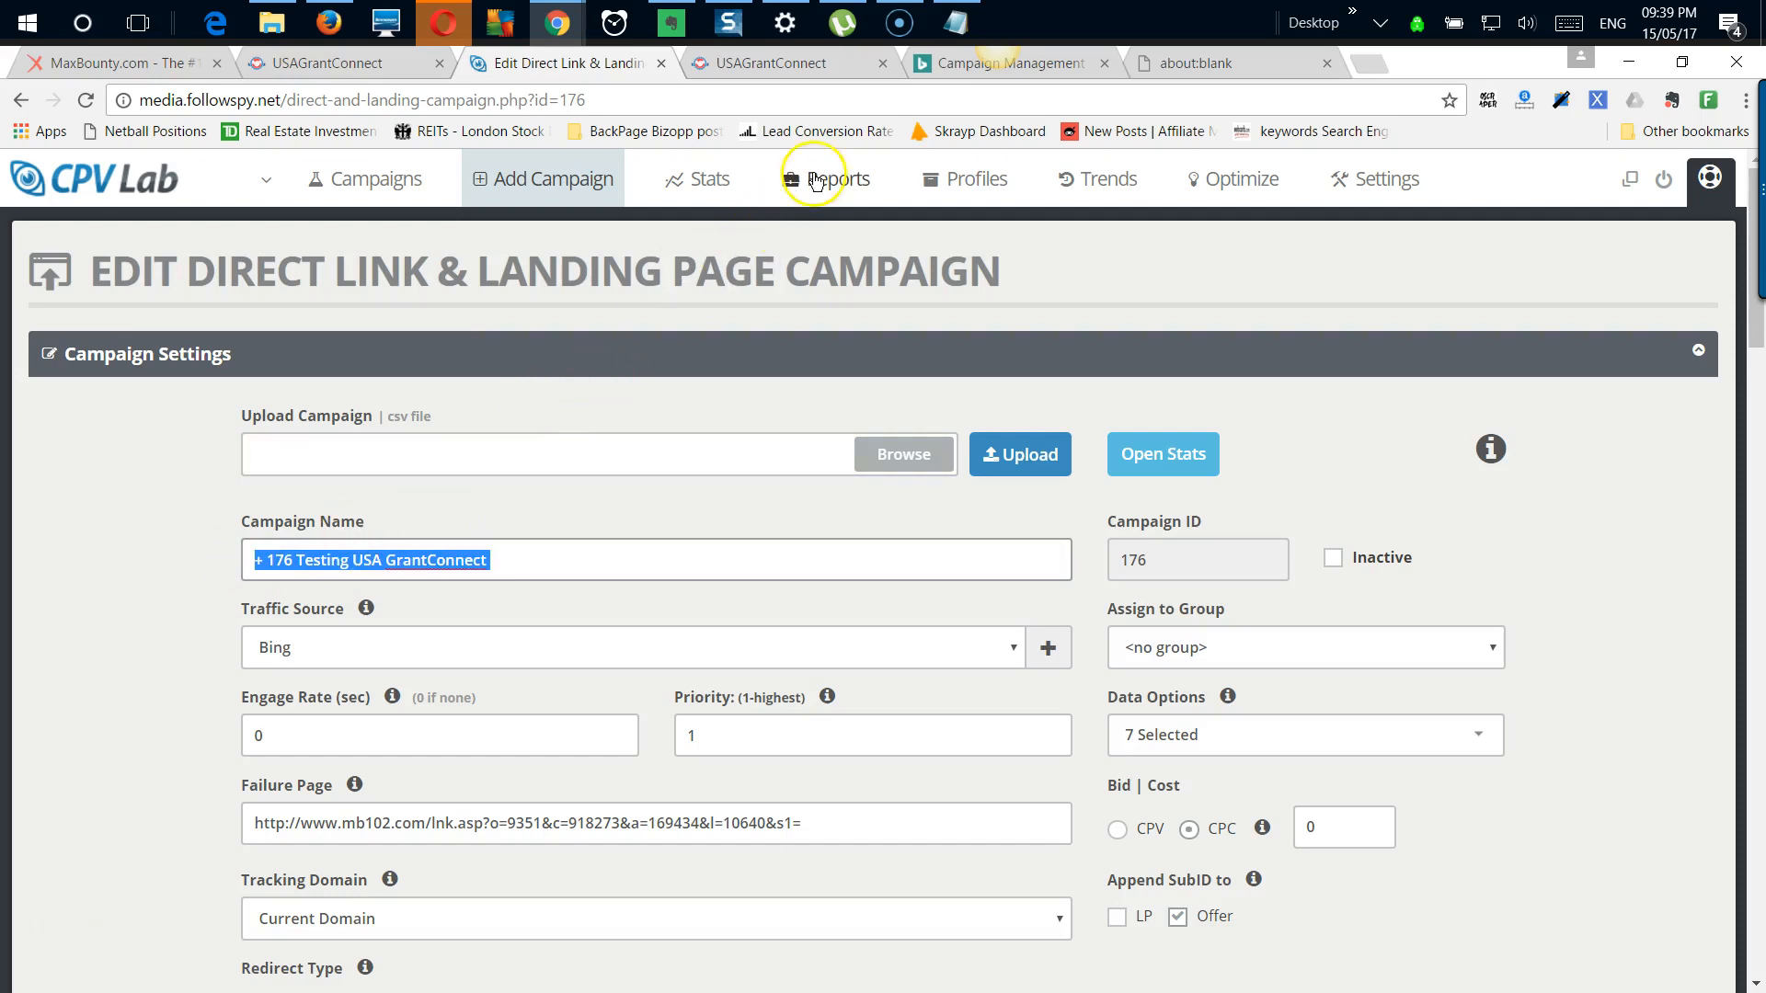
click(934, 63)
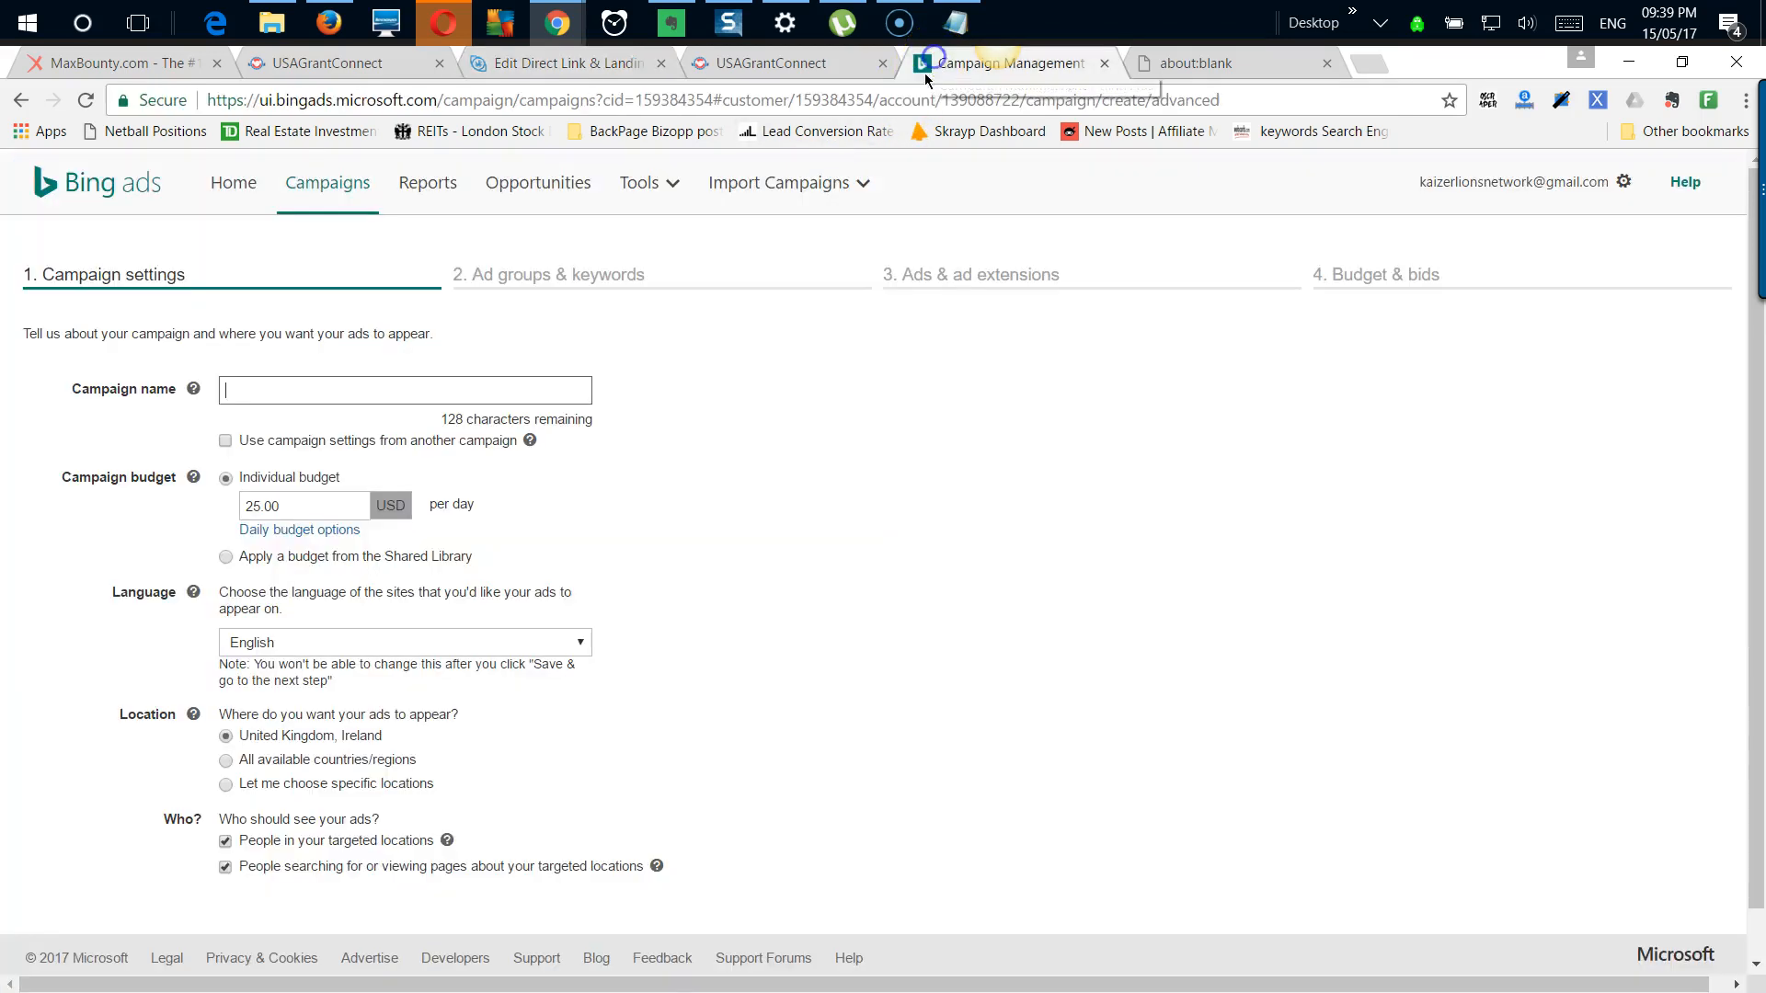
key(ctrl+v)
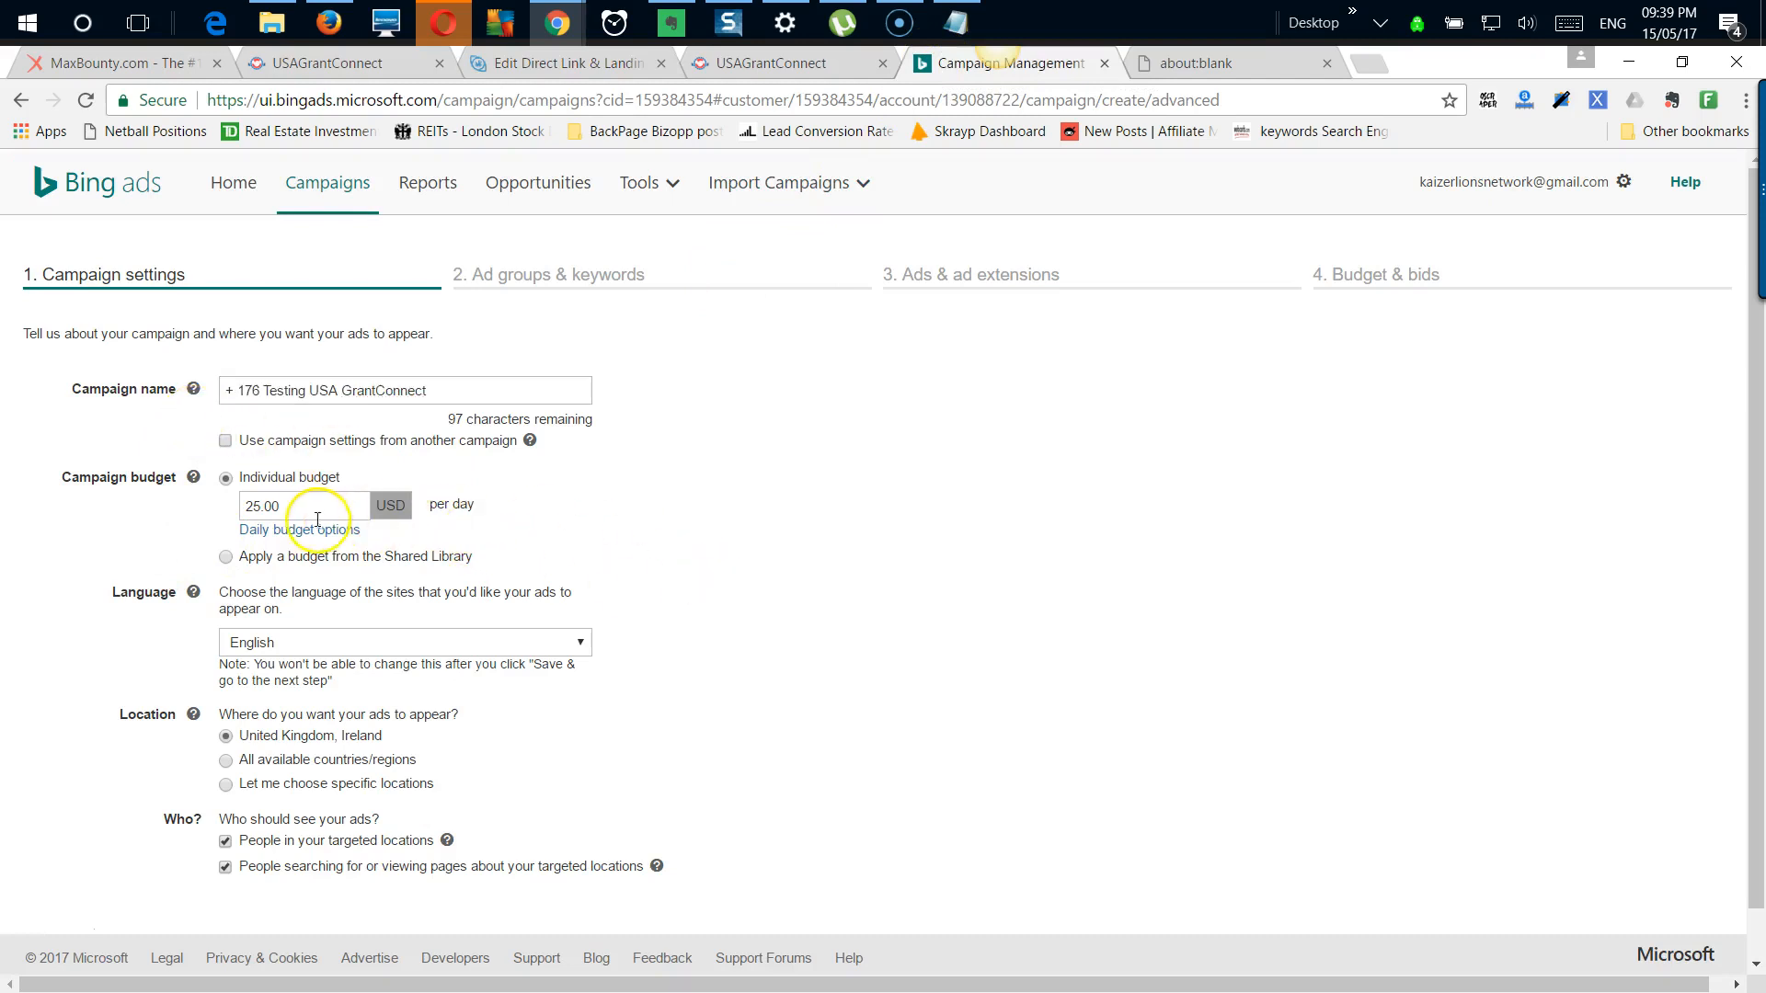
click(289, 512)
drag(290, 511, 365, 517)
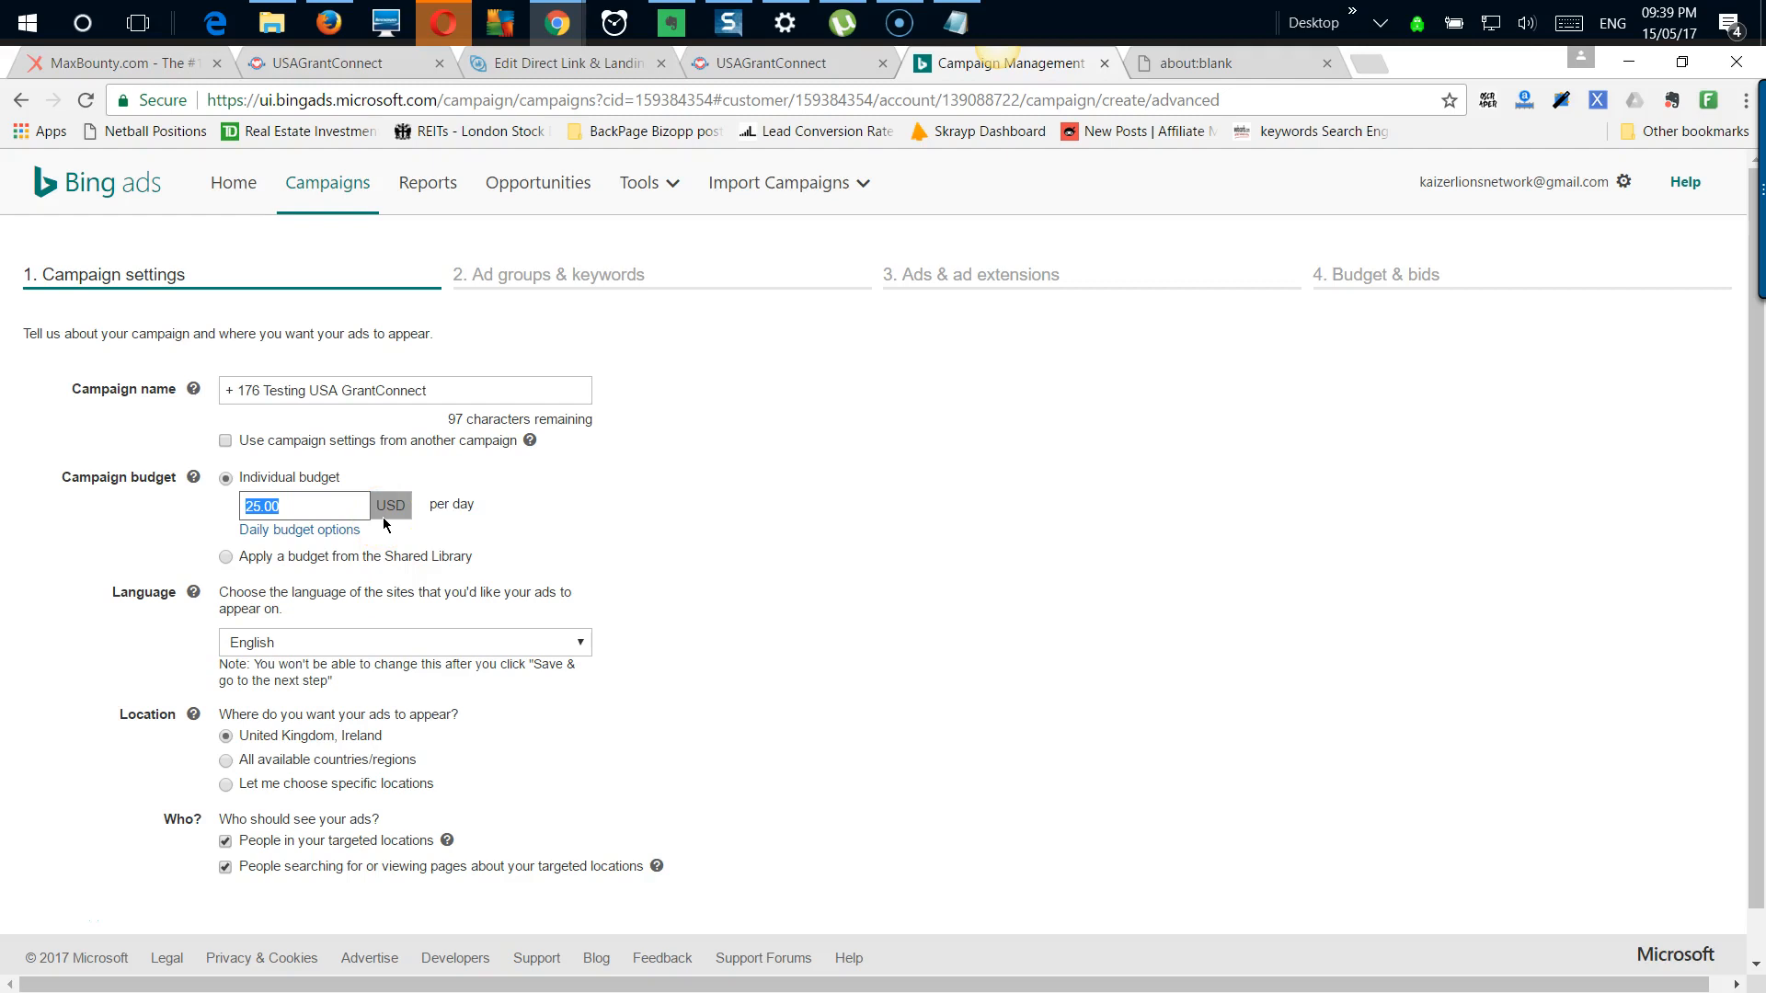
key(End)
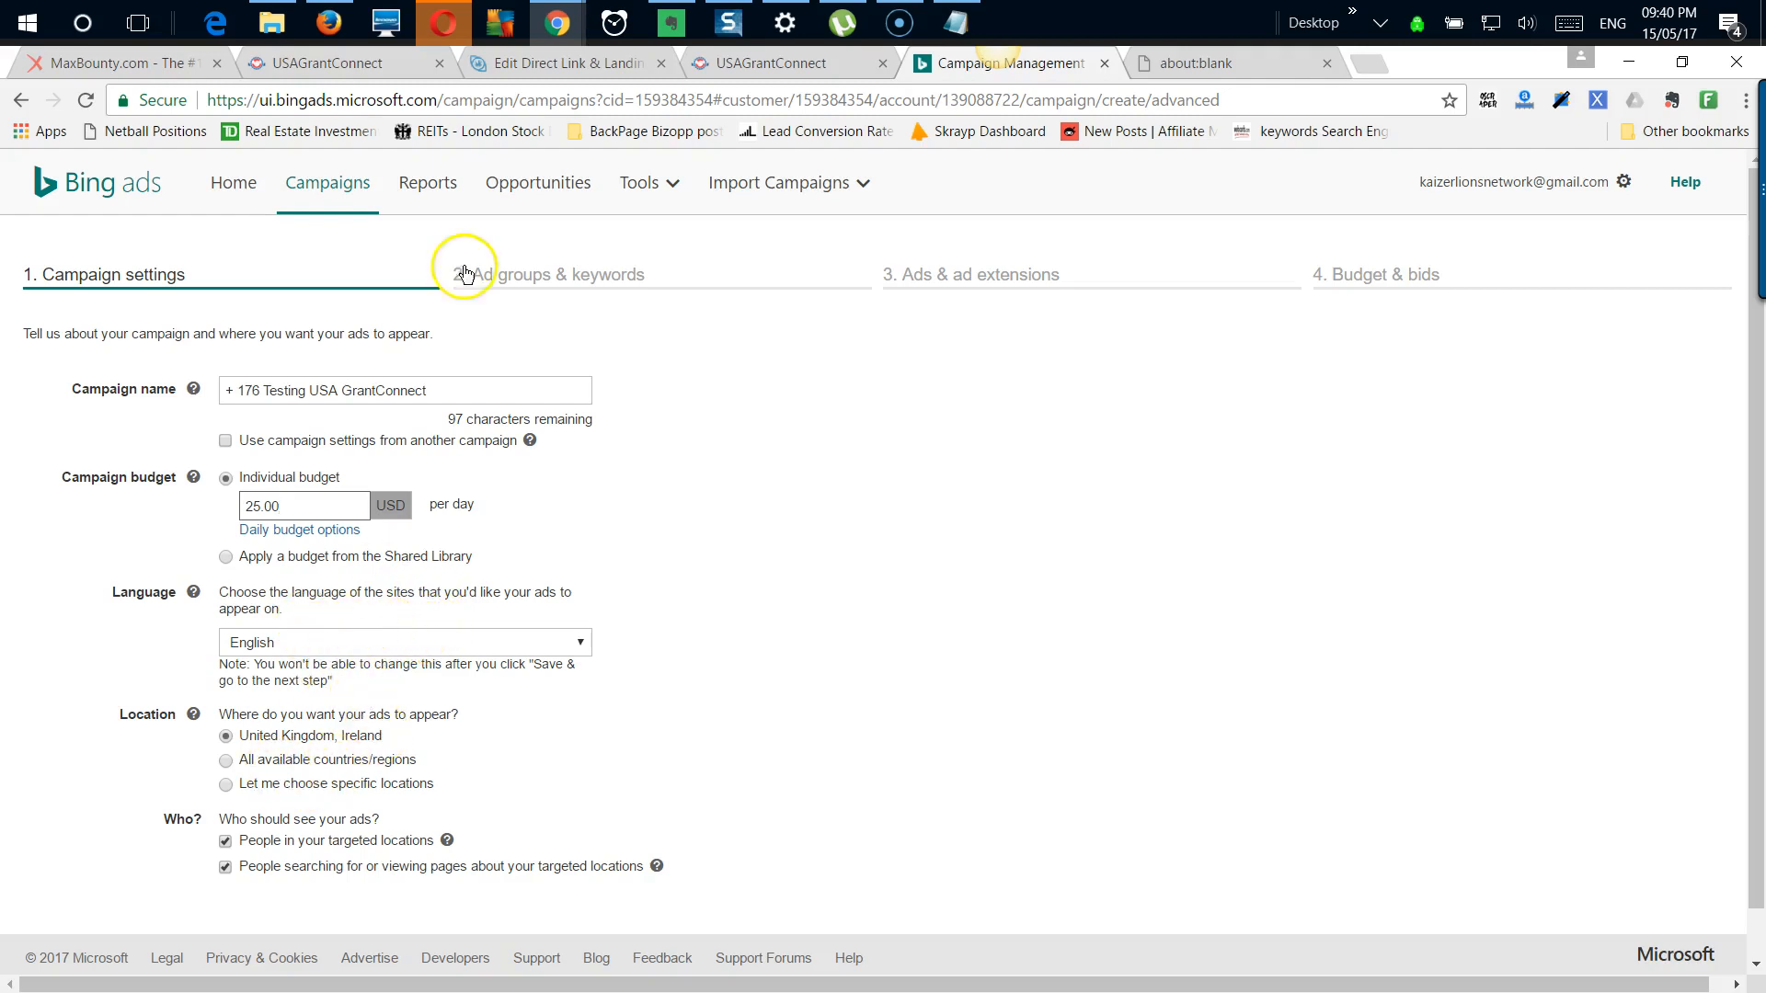
Step: Check the offer's allowed countries on MaxBounty, and target United States as the specific location of the Bing Ads campaign
click(171, 62)
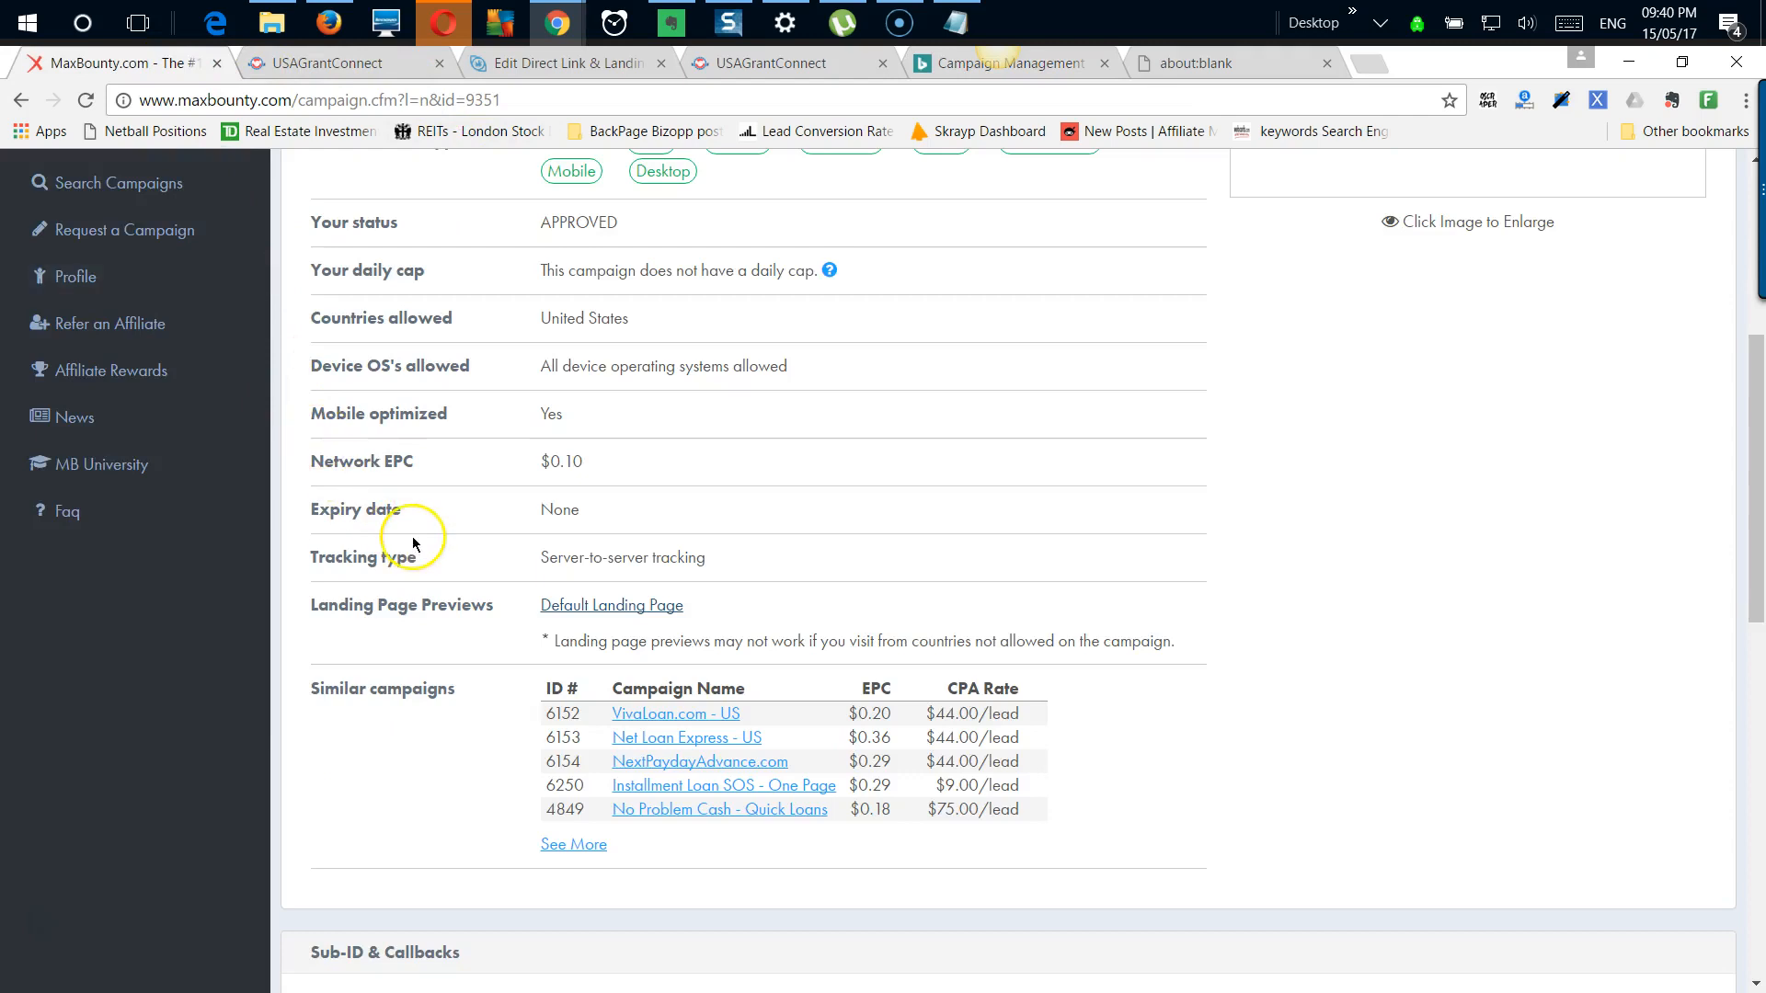
scroll(413, 544, up, 5)
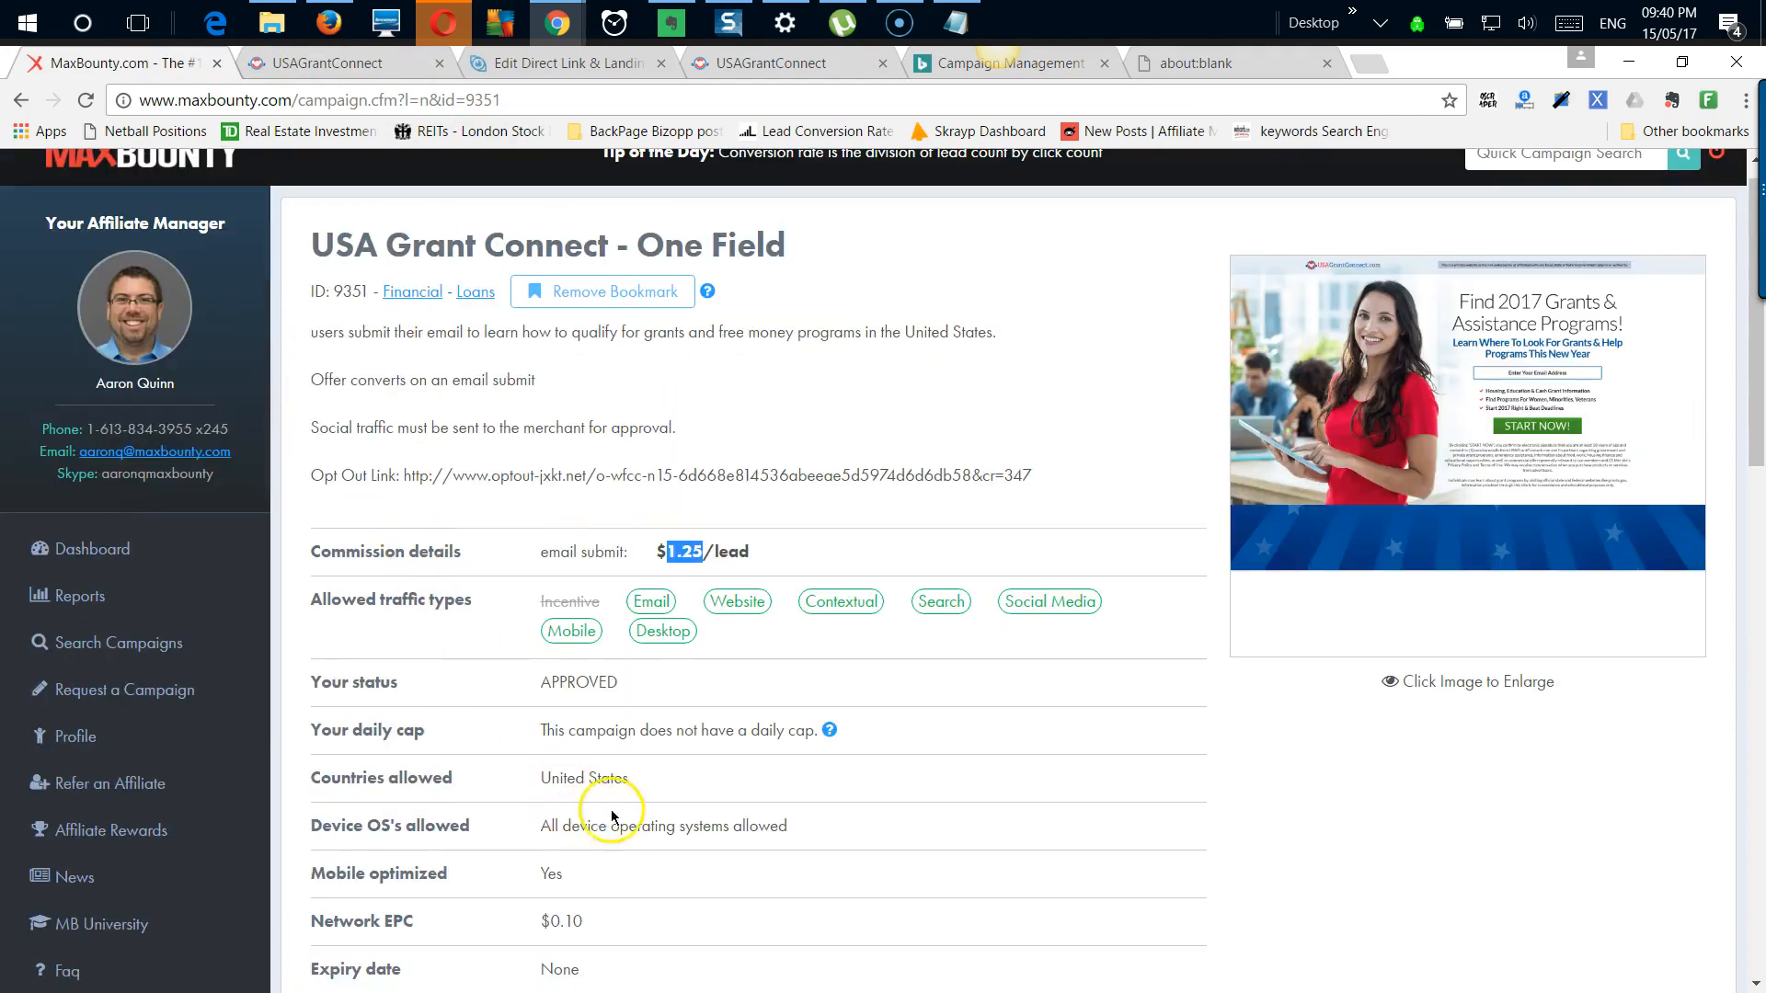
drag(648, 782, 511, 781)
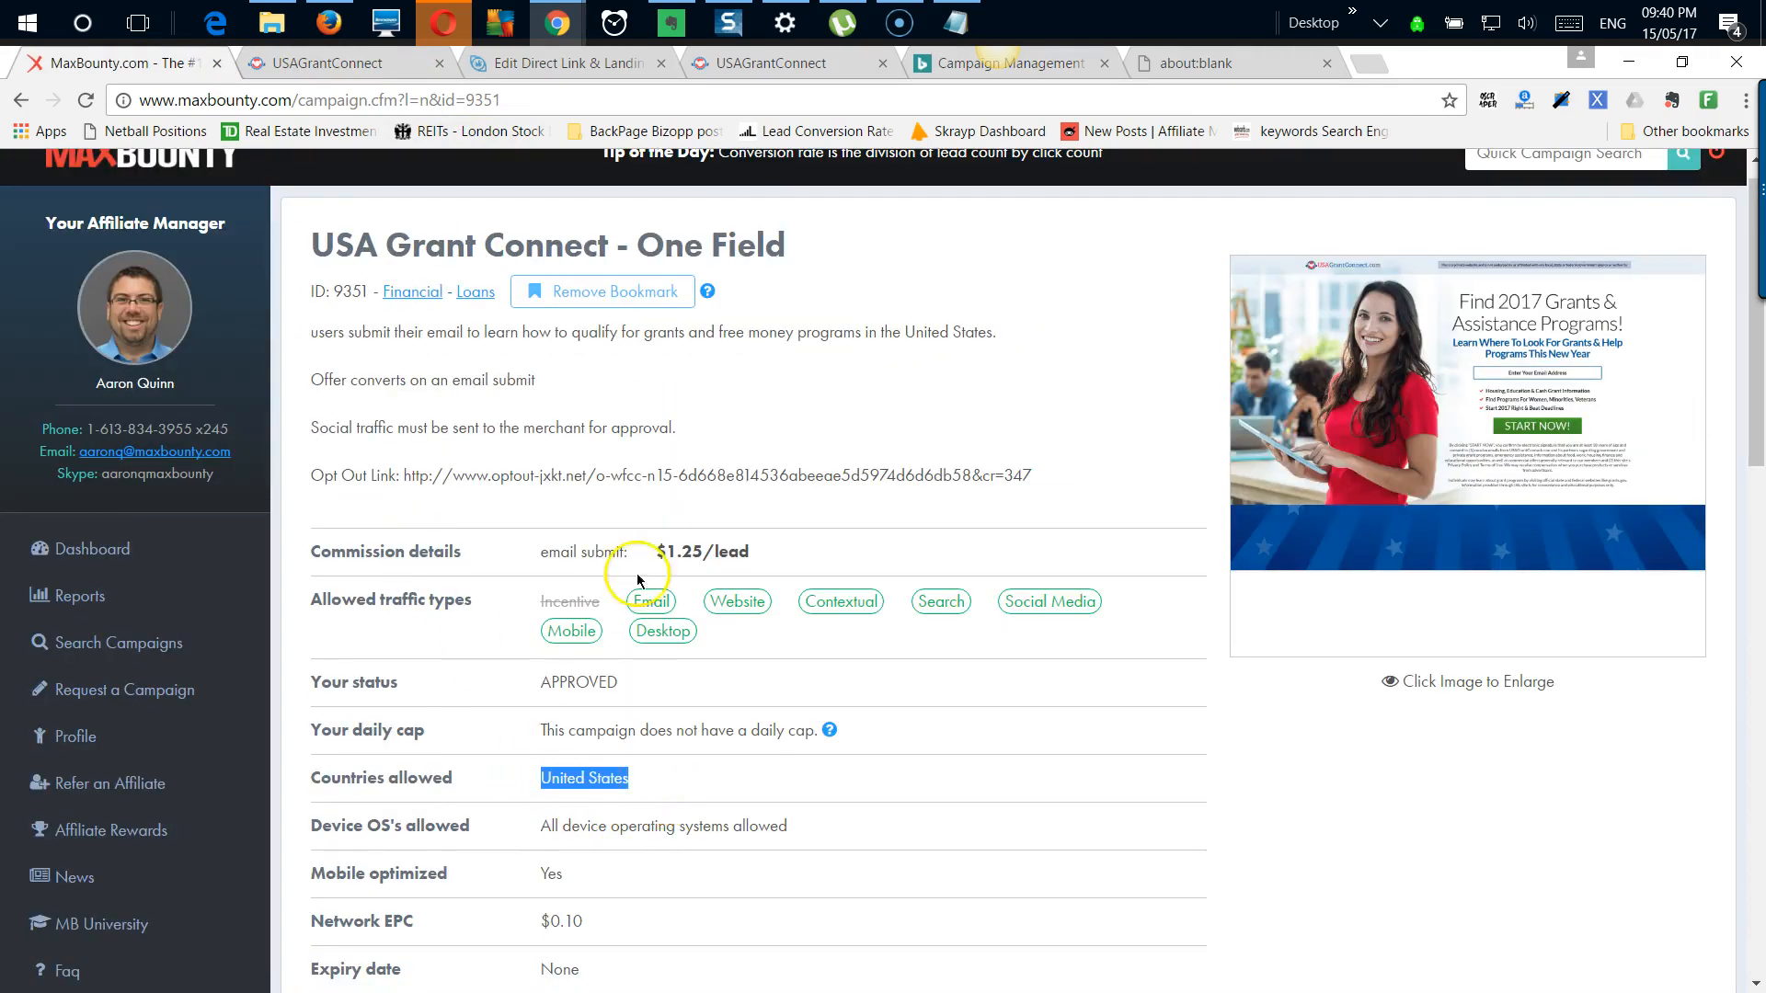
click(938, 66)
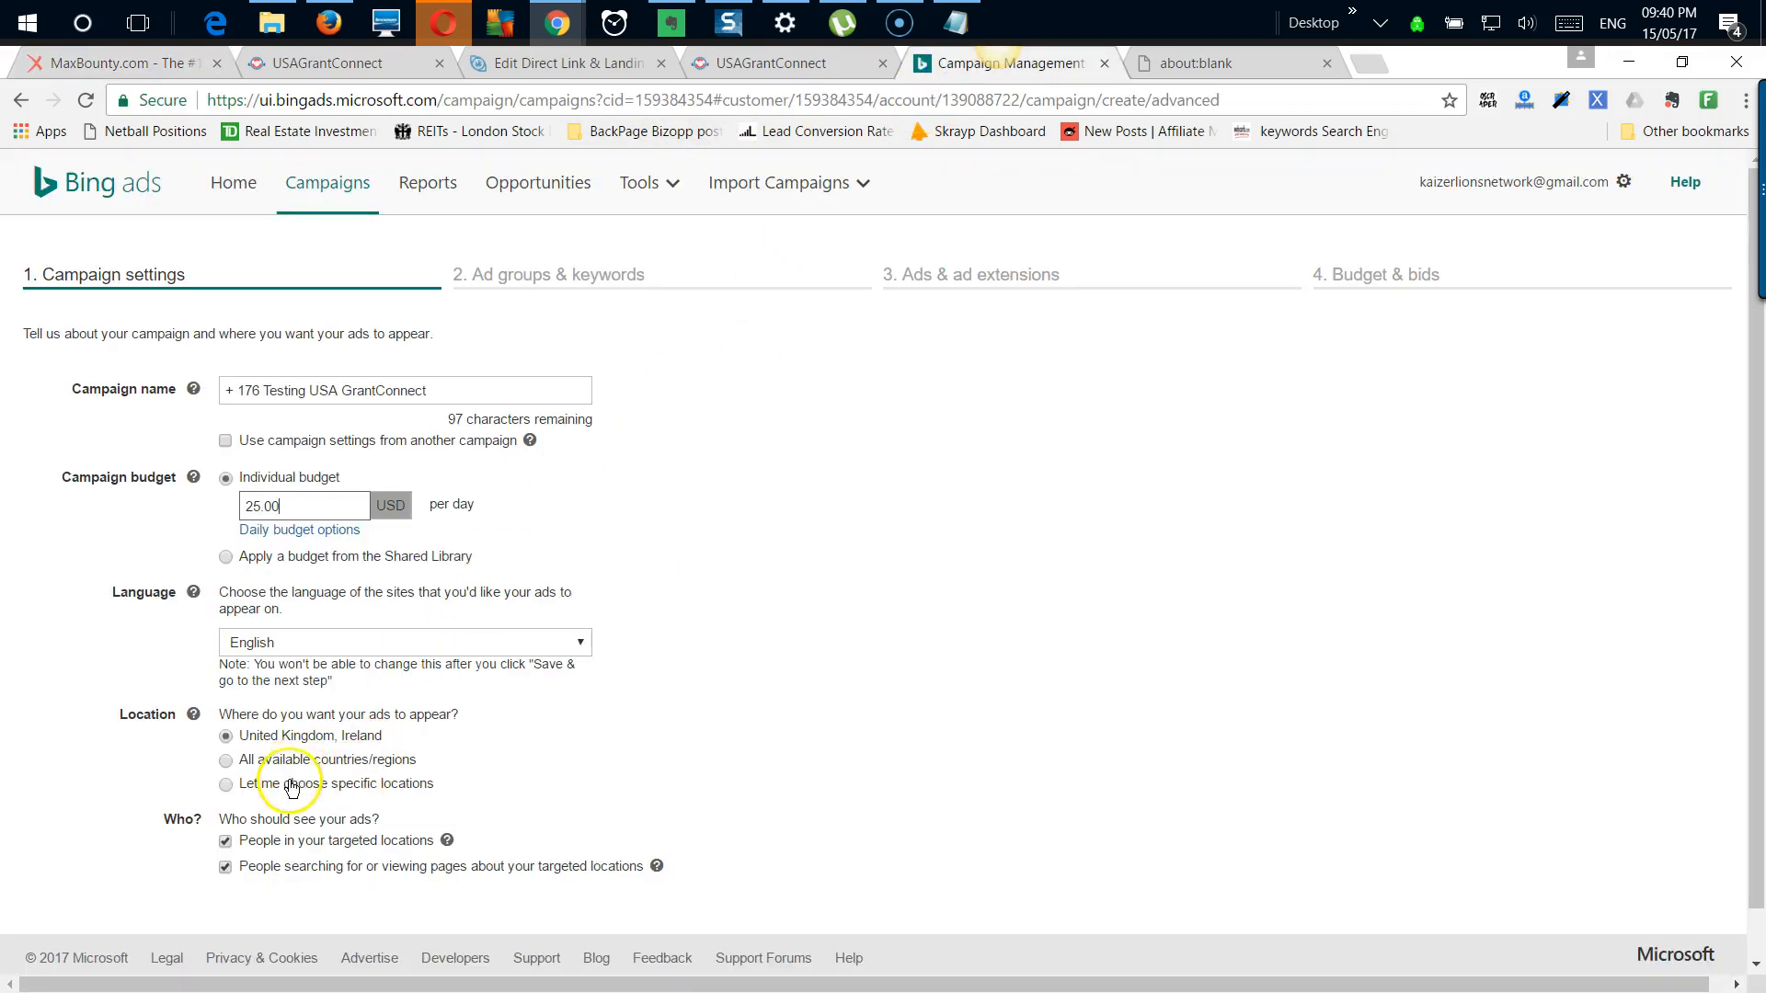
click(287, 786)
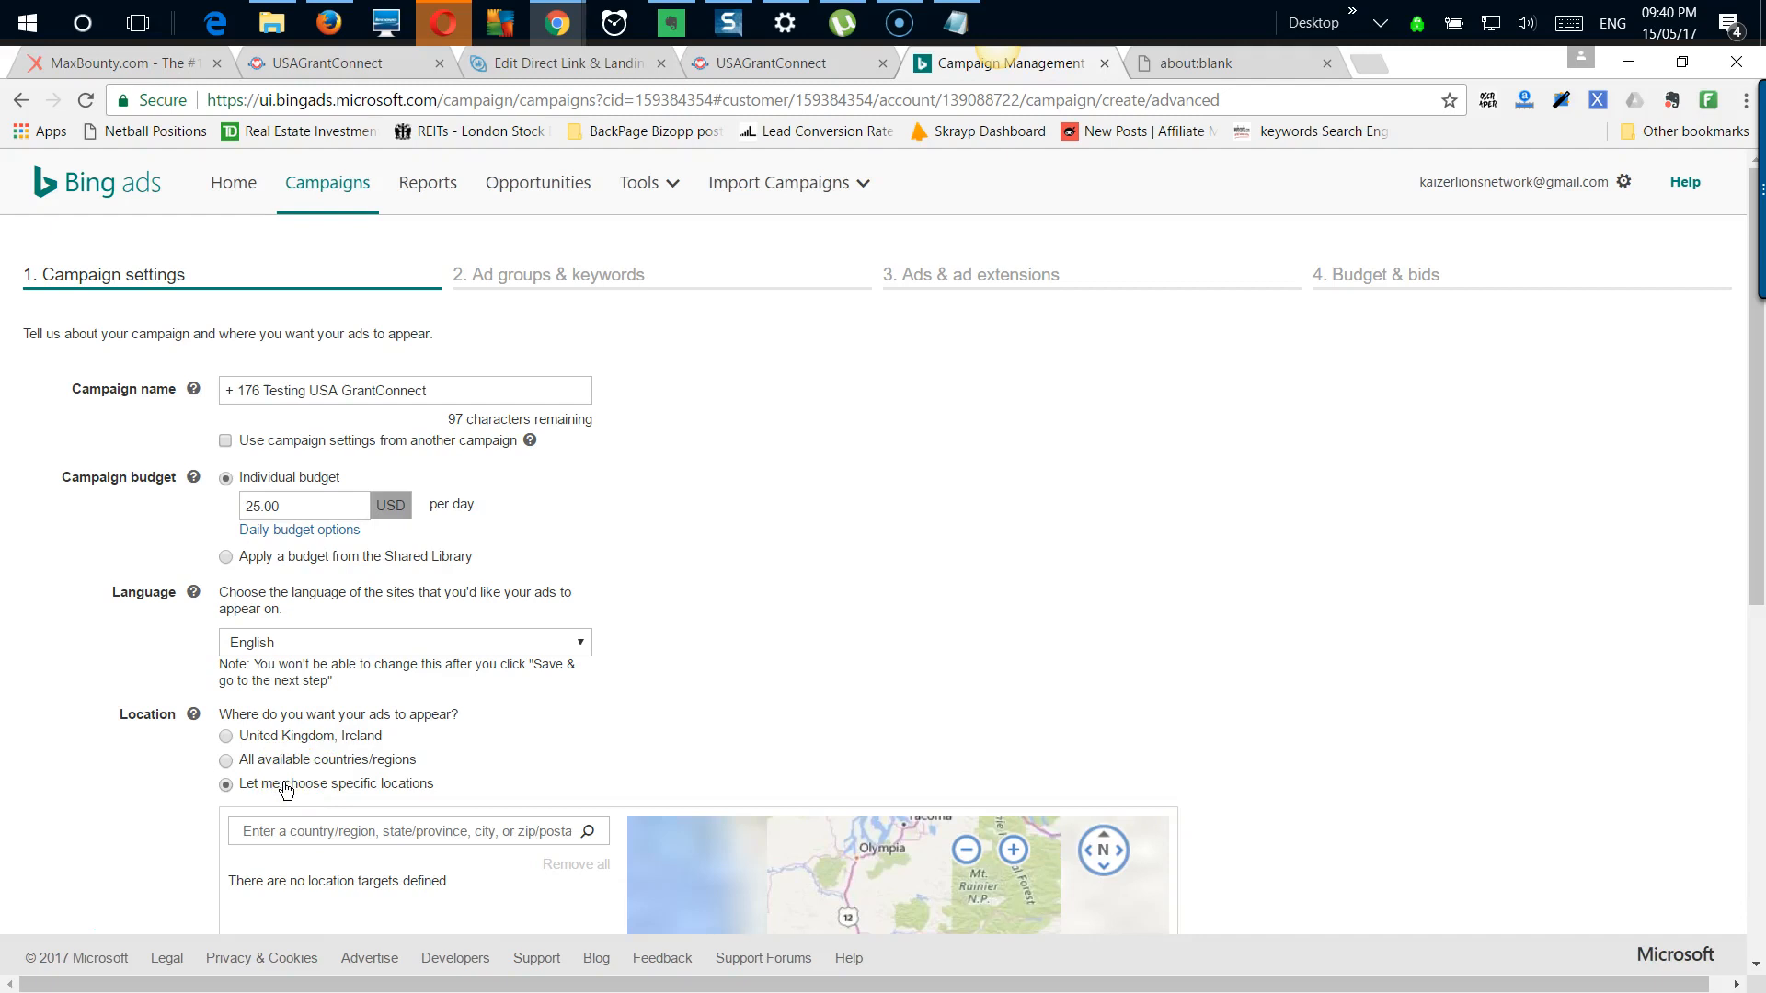
scroll(423, 798, down, 1)
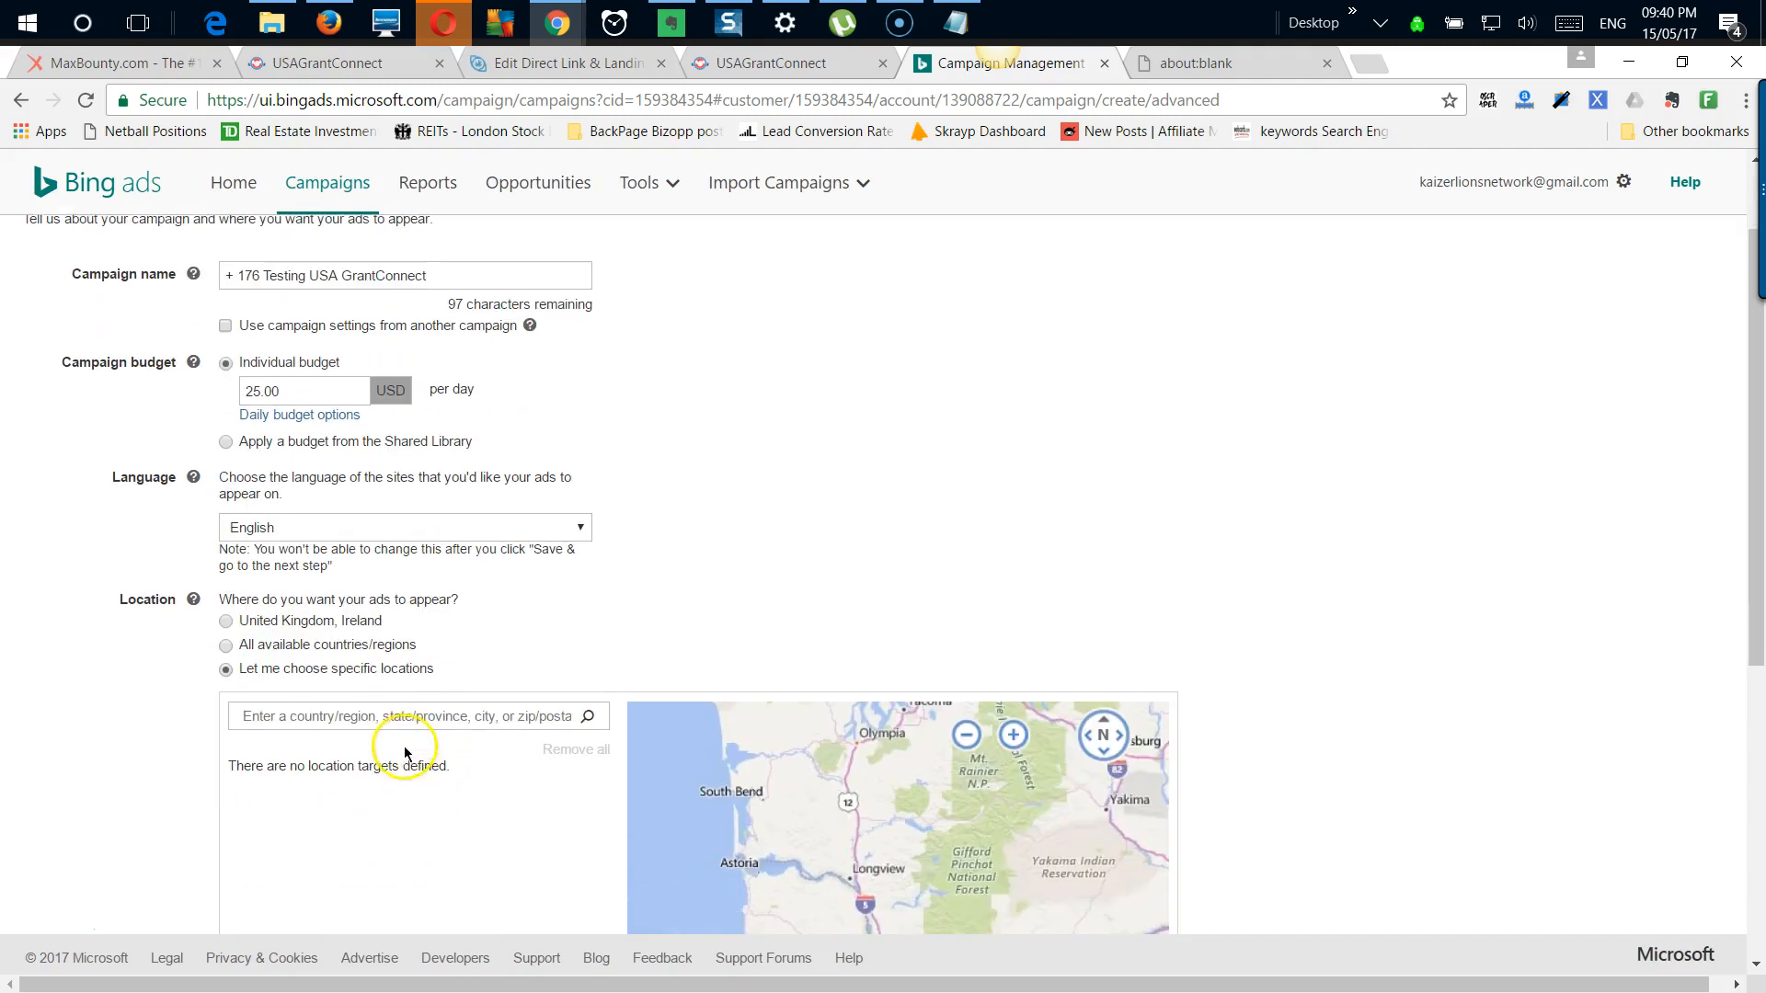
click(396, 715)
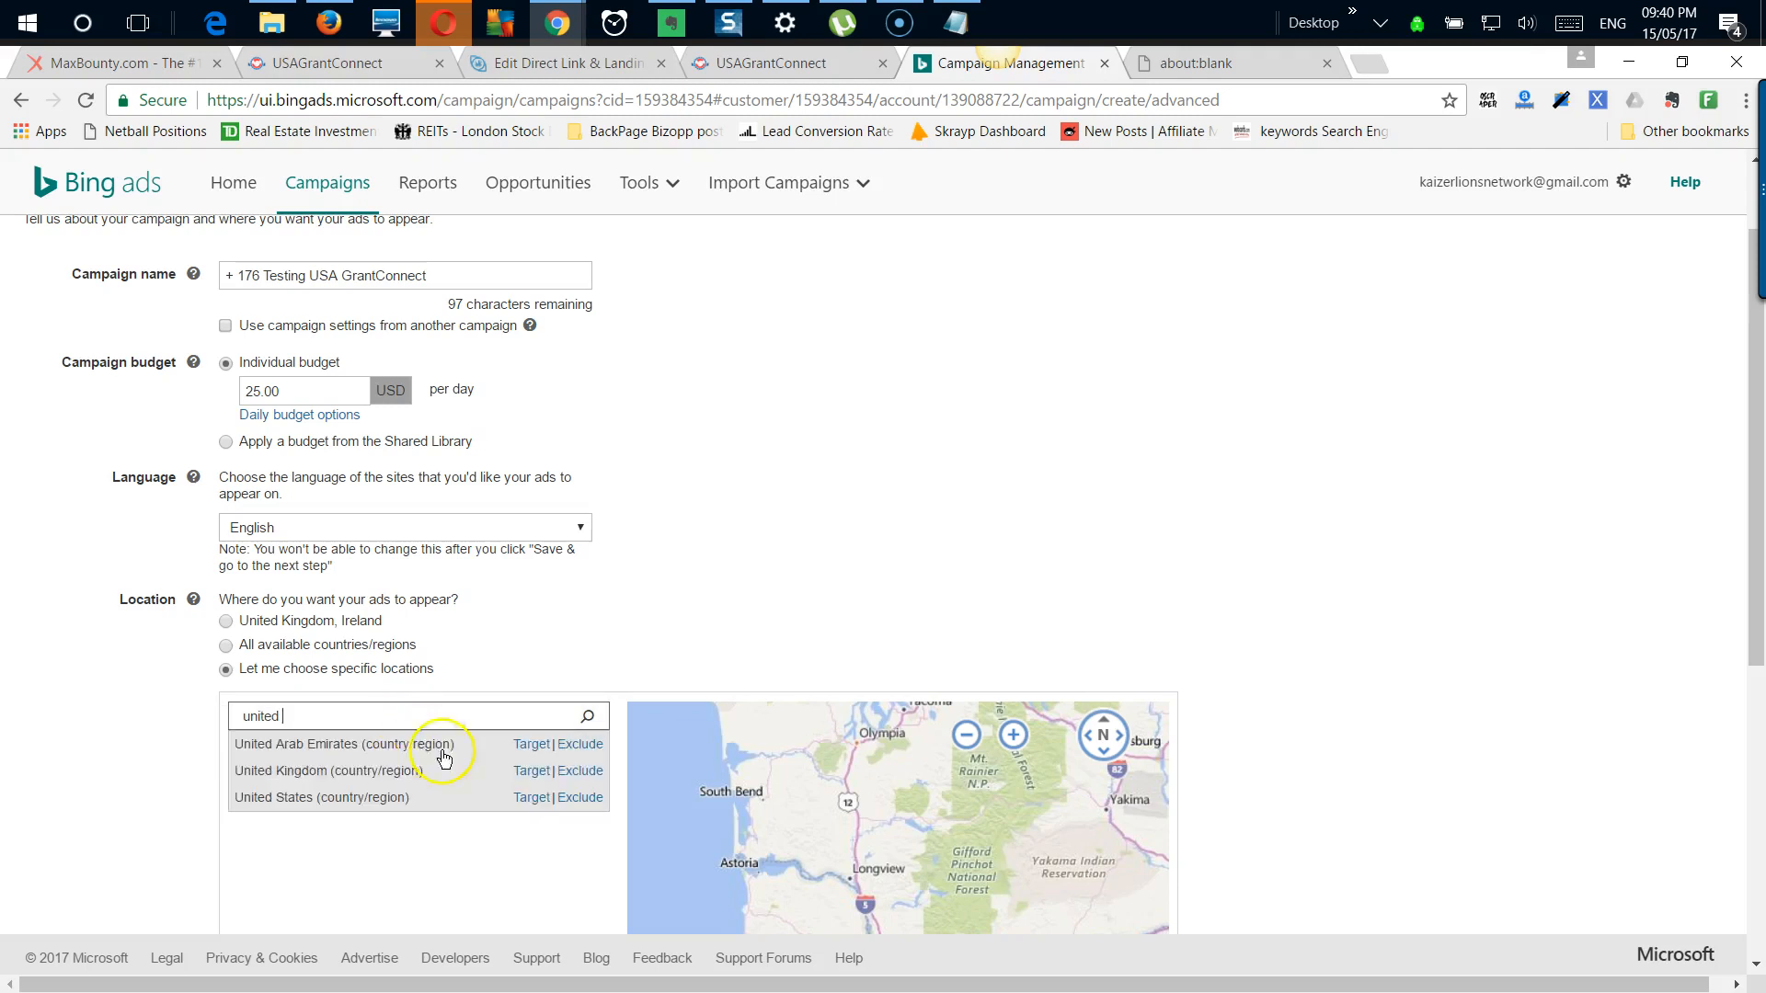
click(532, 799)
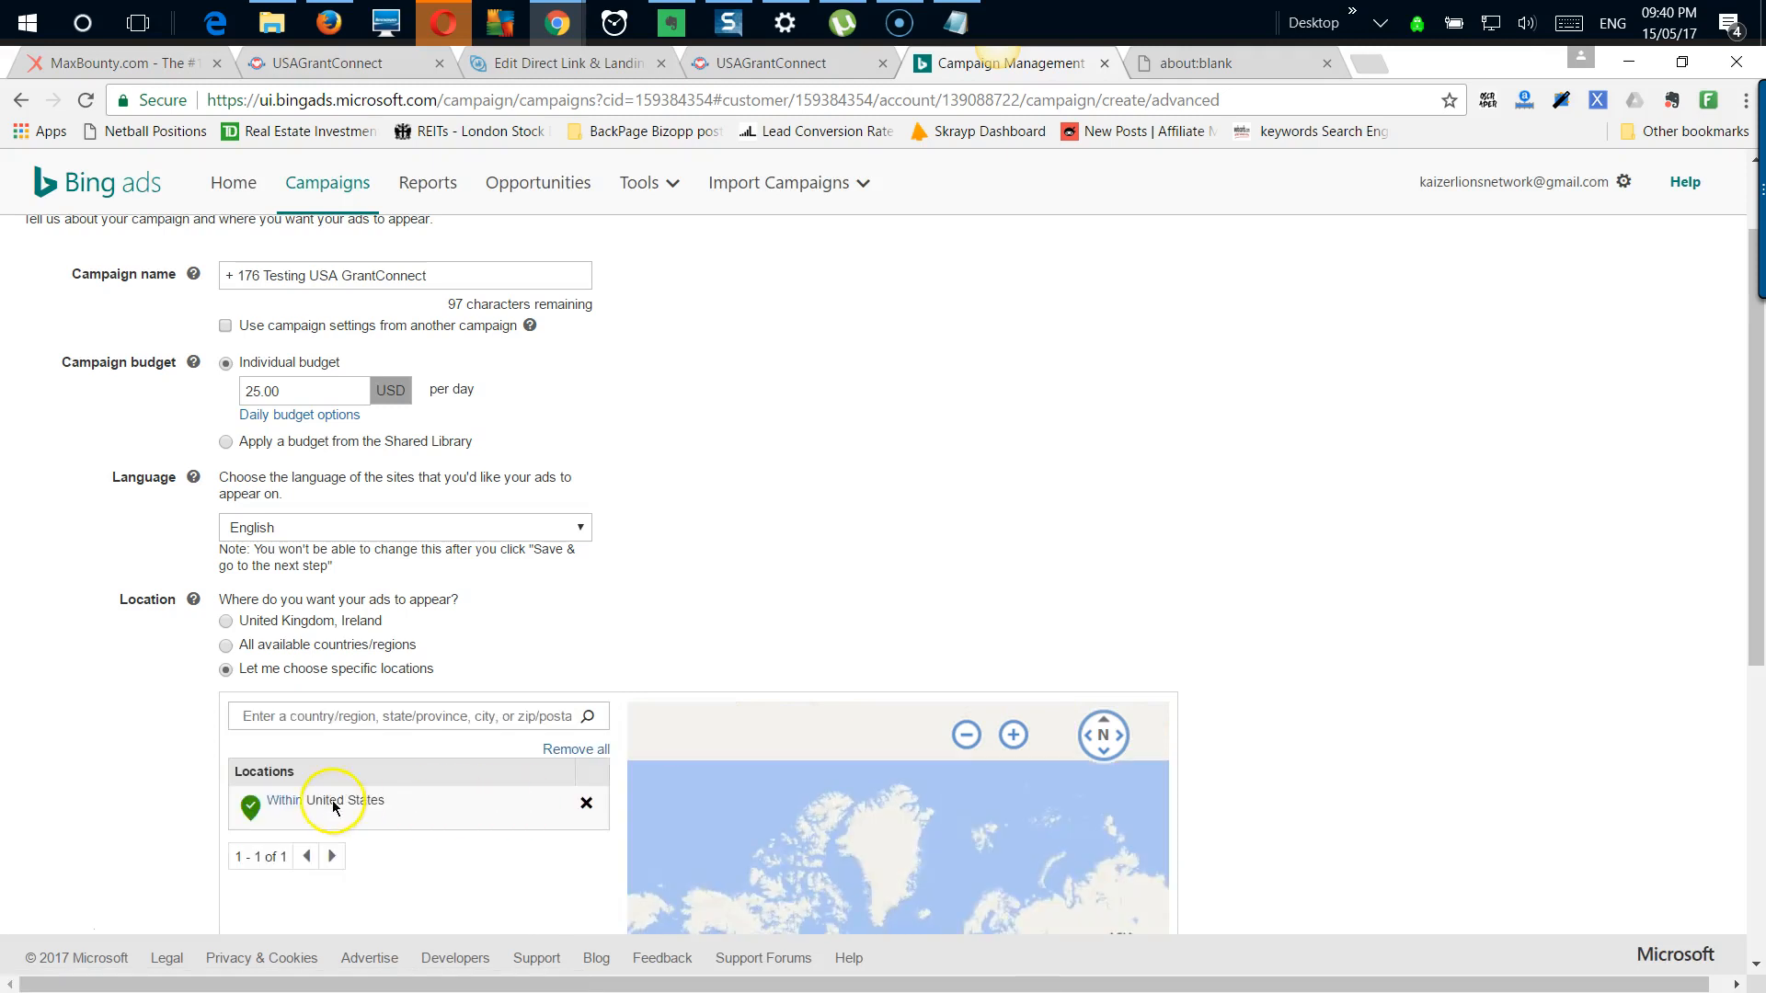
Step: Exclude people searching for or viewing pages about the targeted locations, and save the campaign settings to continue to ad groups and keywords
scroll(118, 778, down, 3)
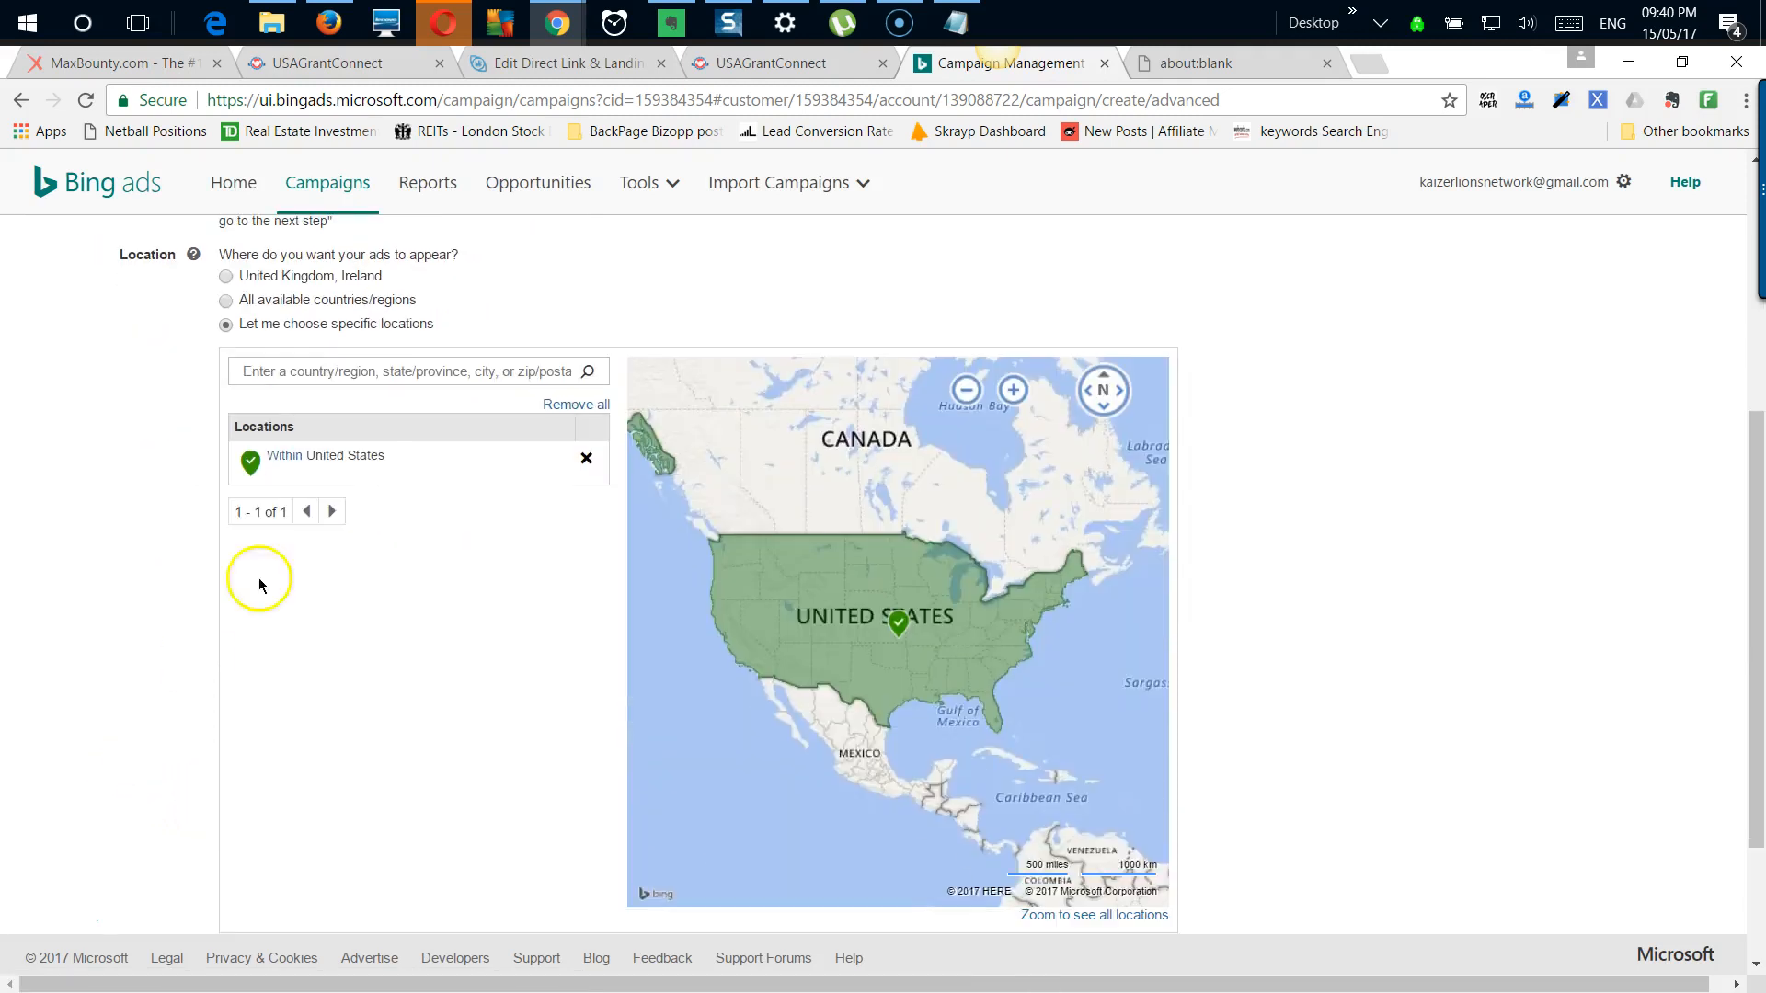
click(138, 61)
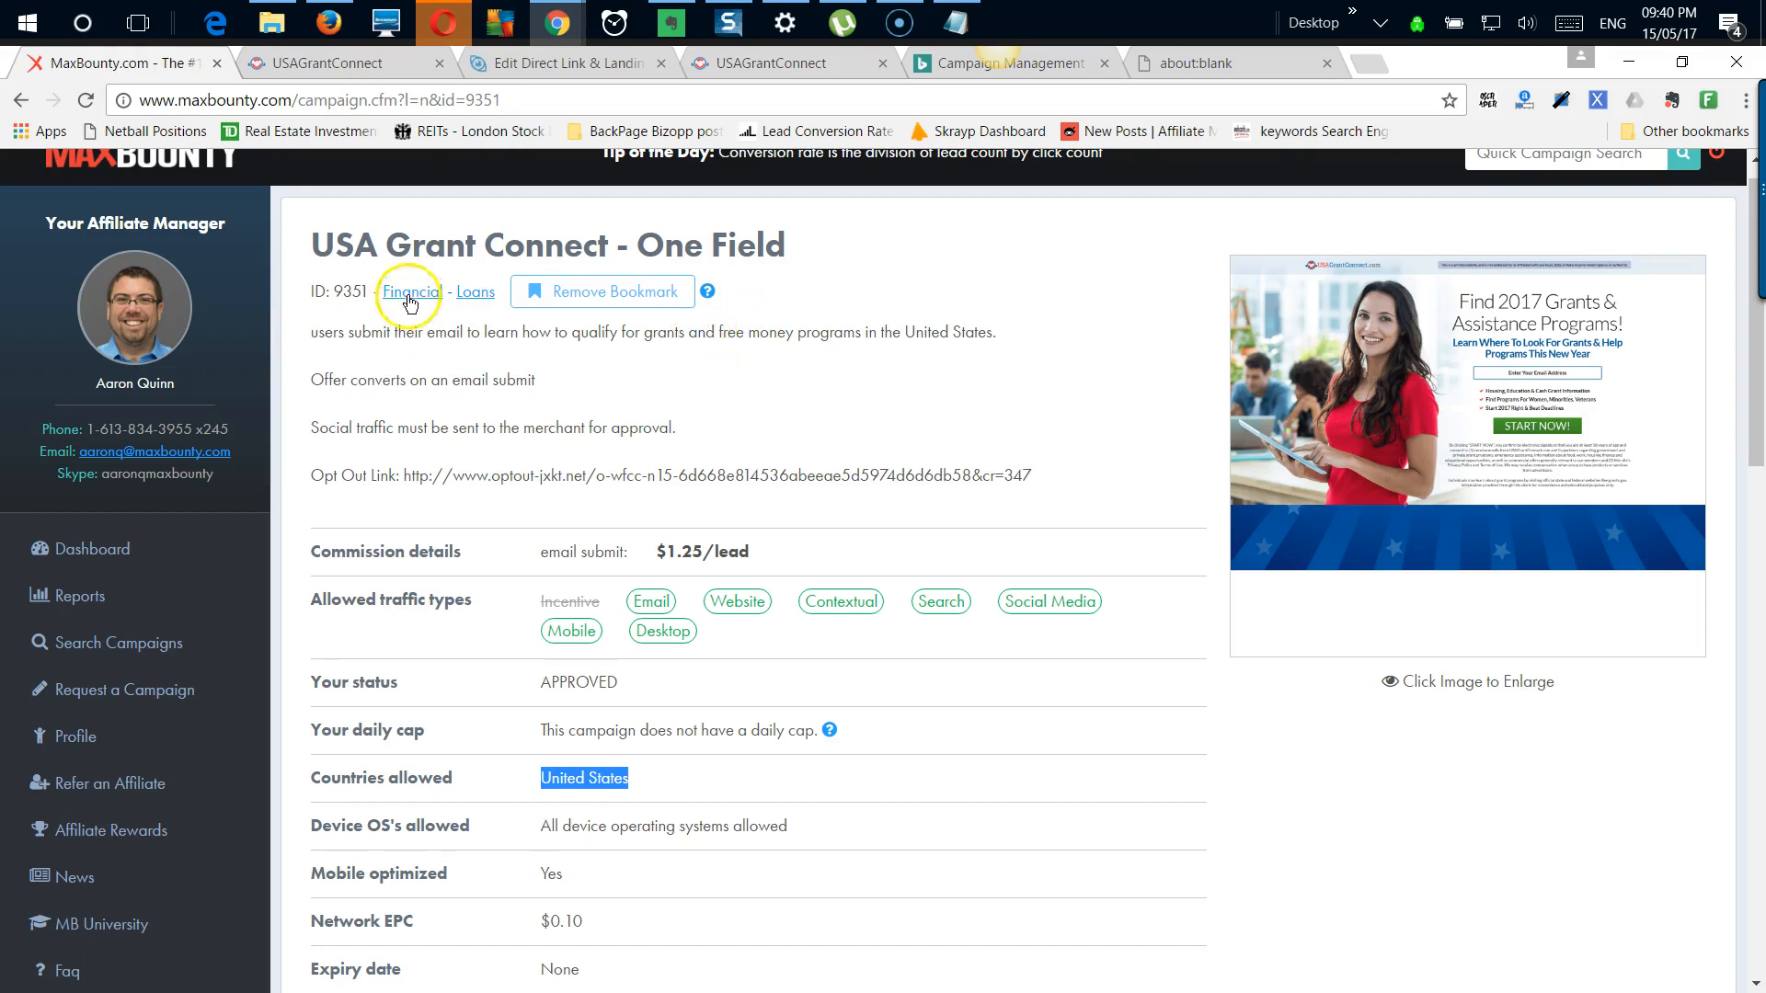
click(907, 65)
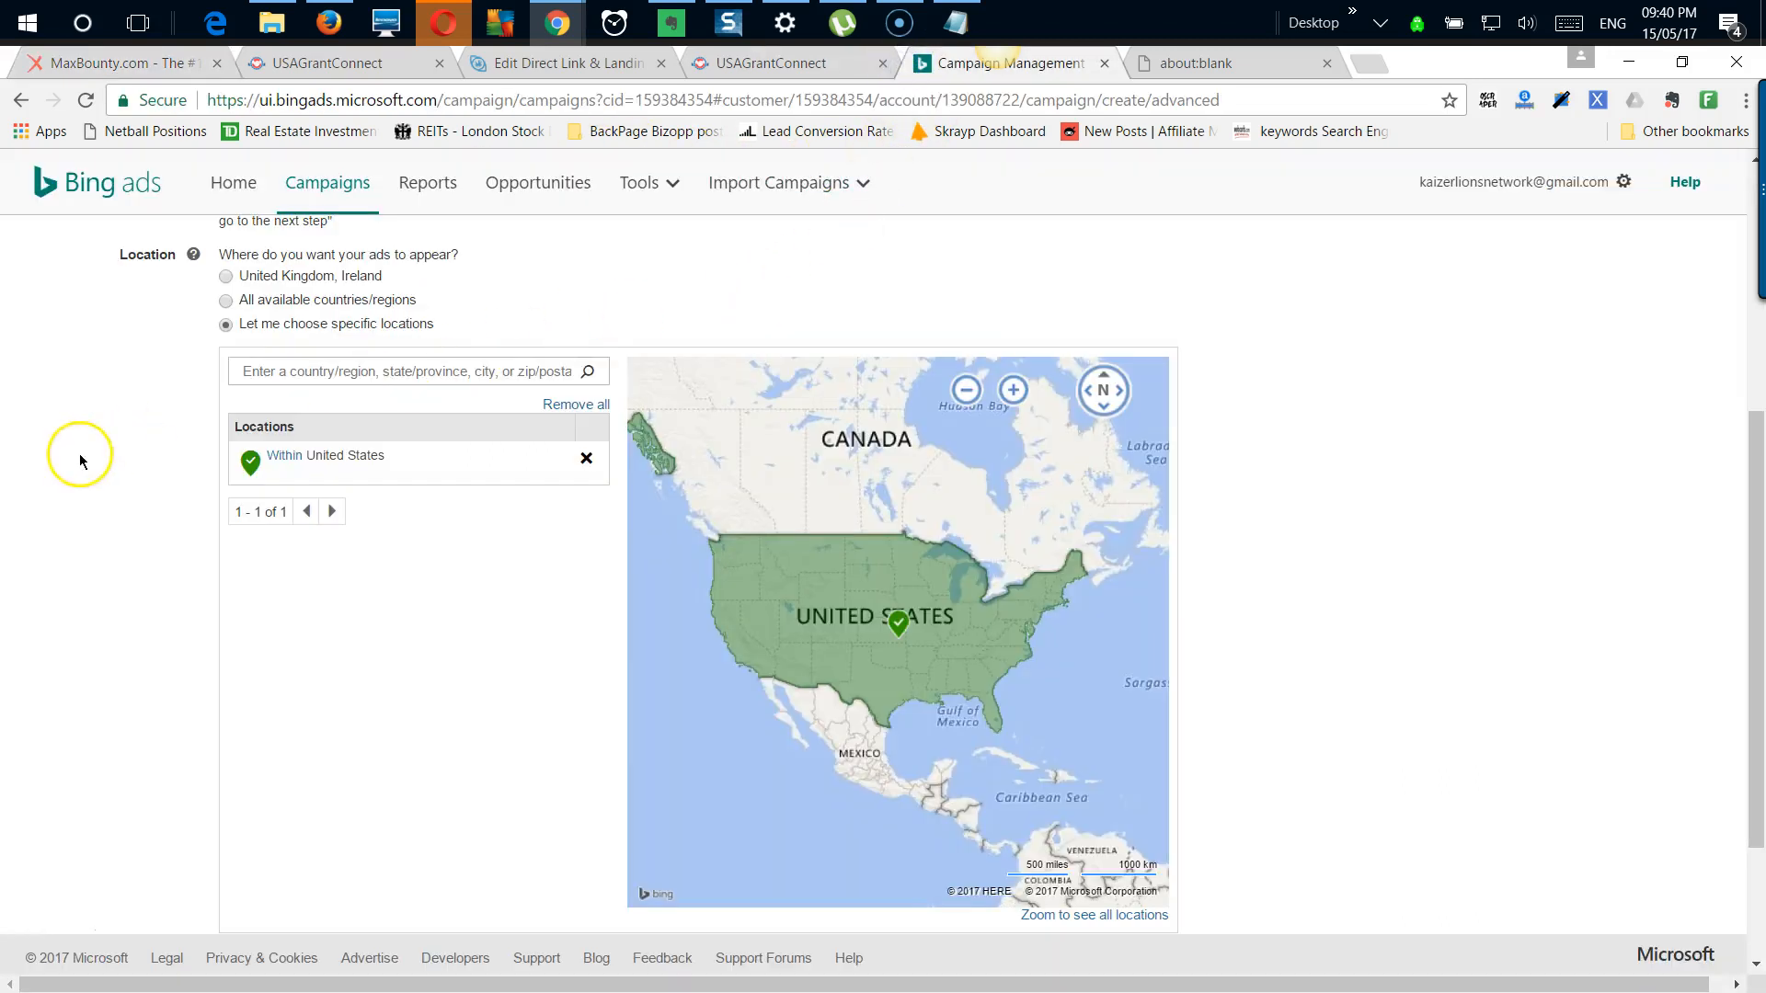
scroll(99, 480, down, 2)
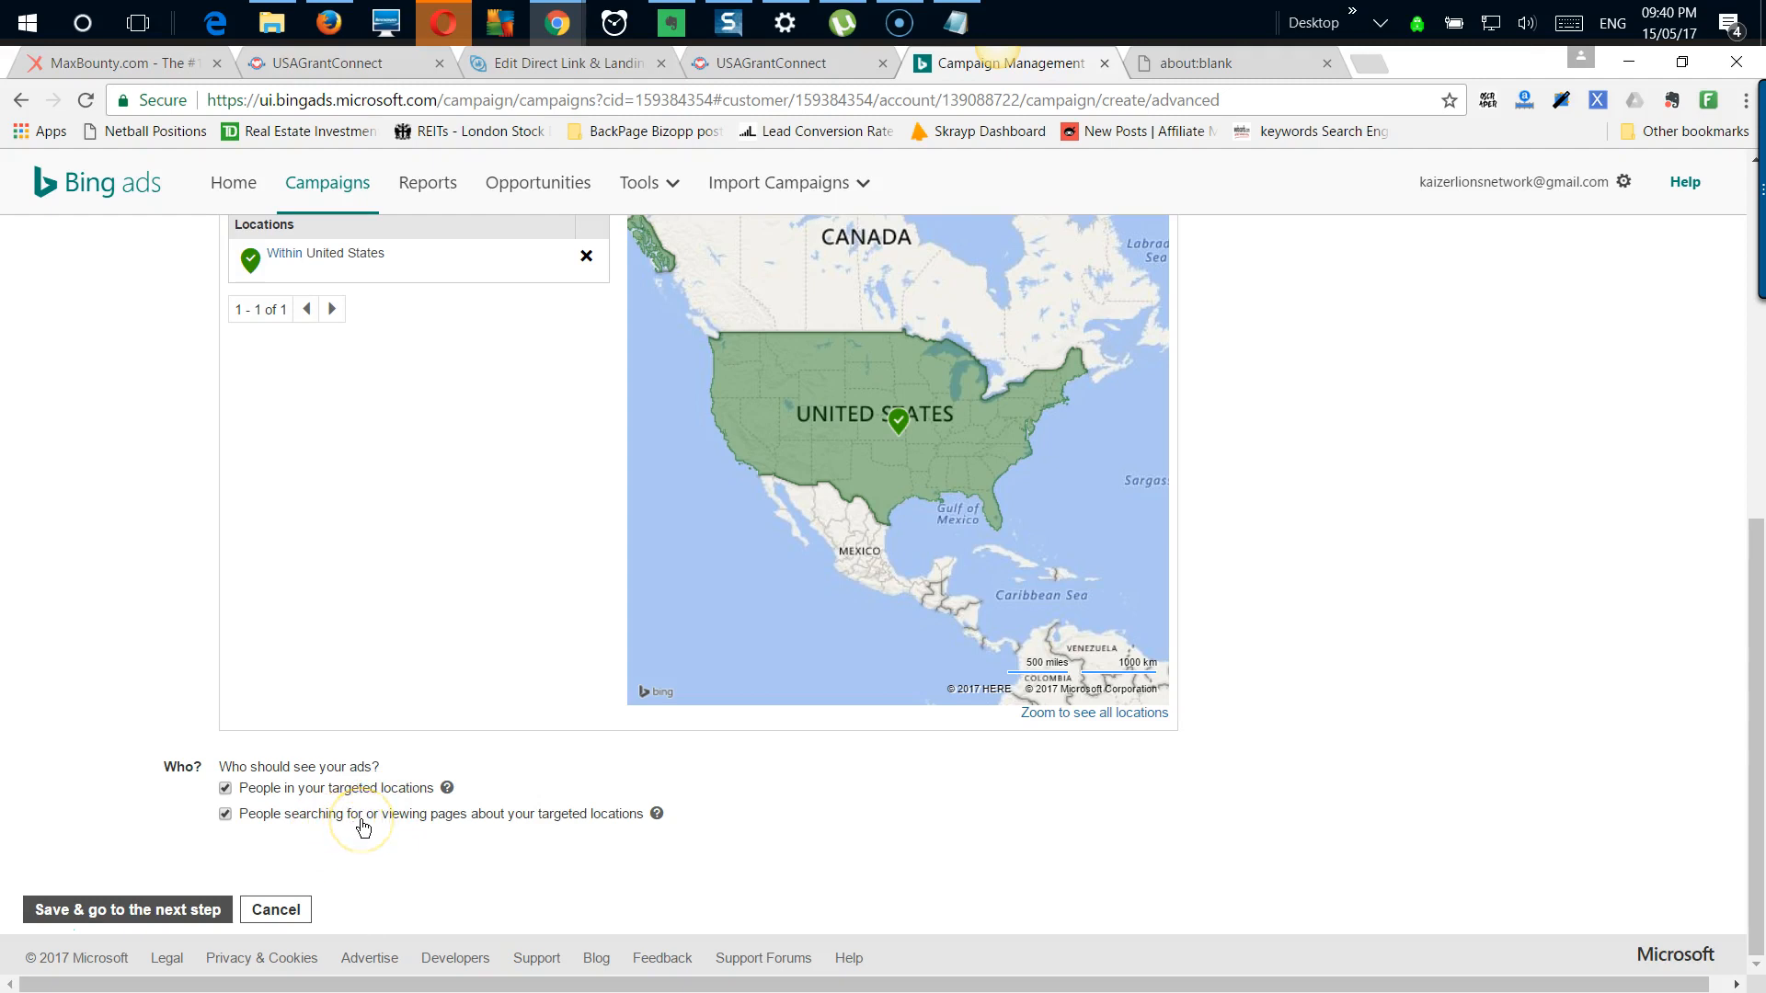
click(225, 814)
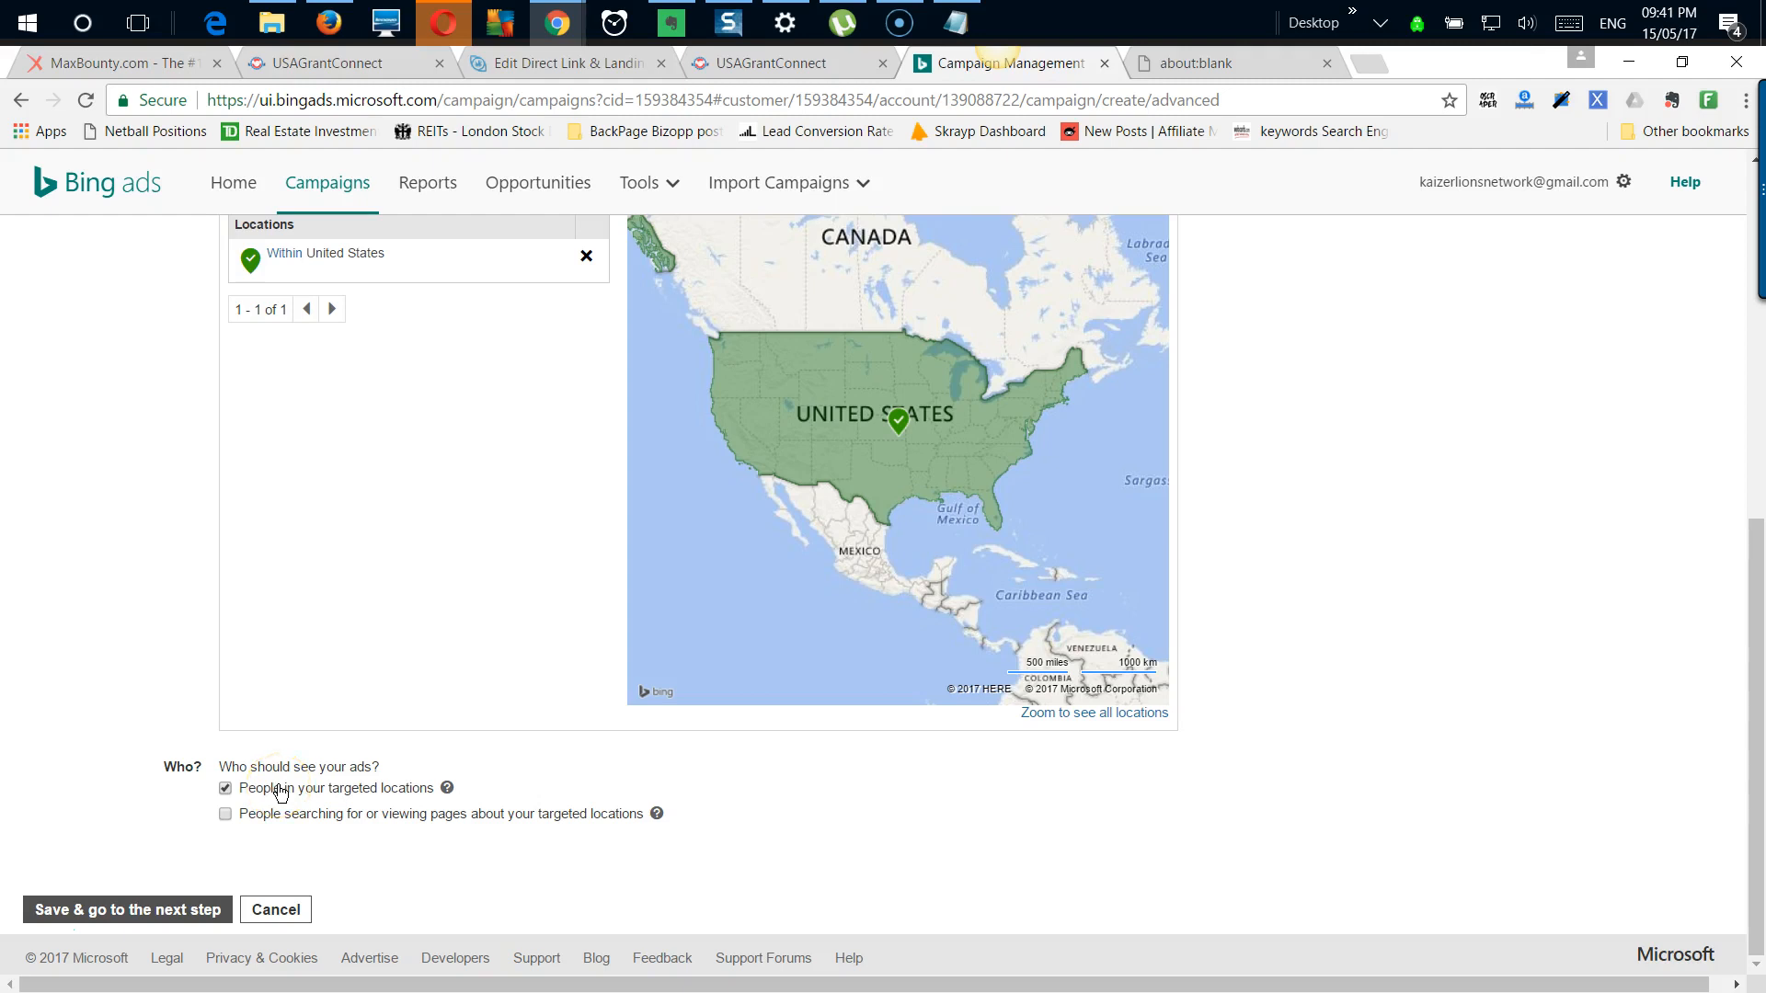
click(152, 910)
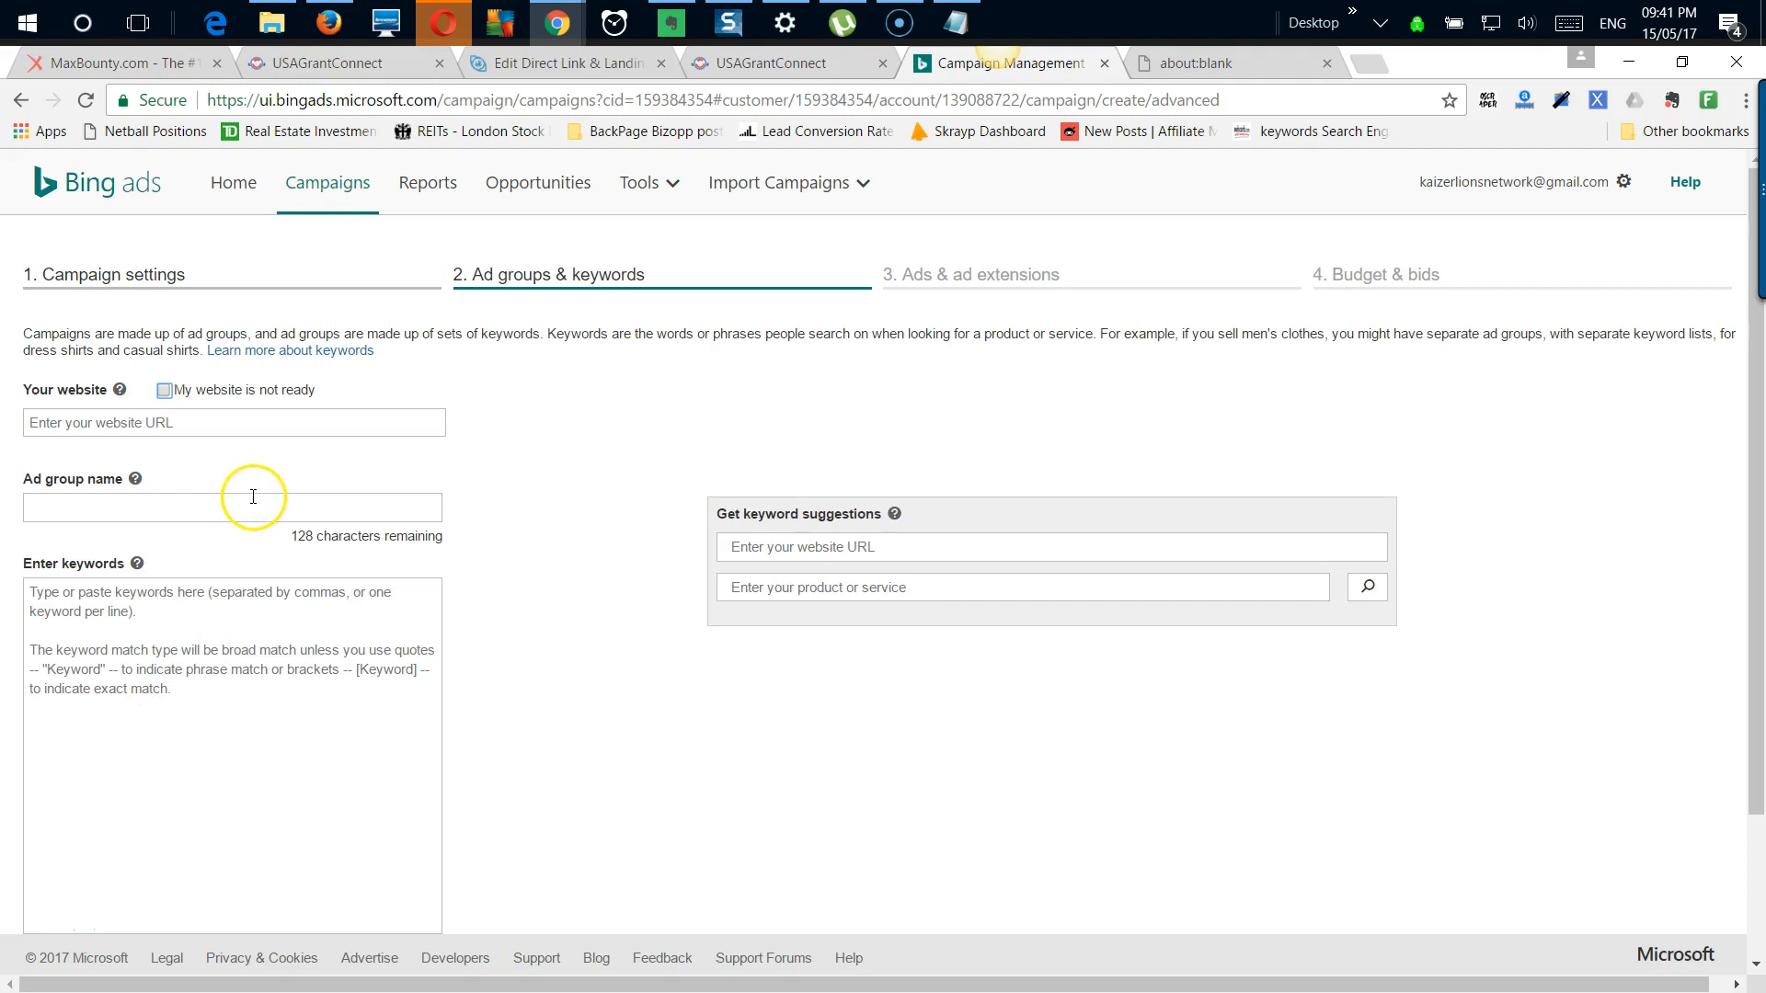
Step: Name the ad group "group 1" and place the cursor in the empty keyword list
click(185, 513)
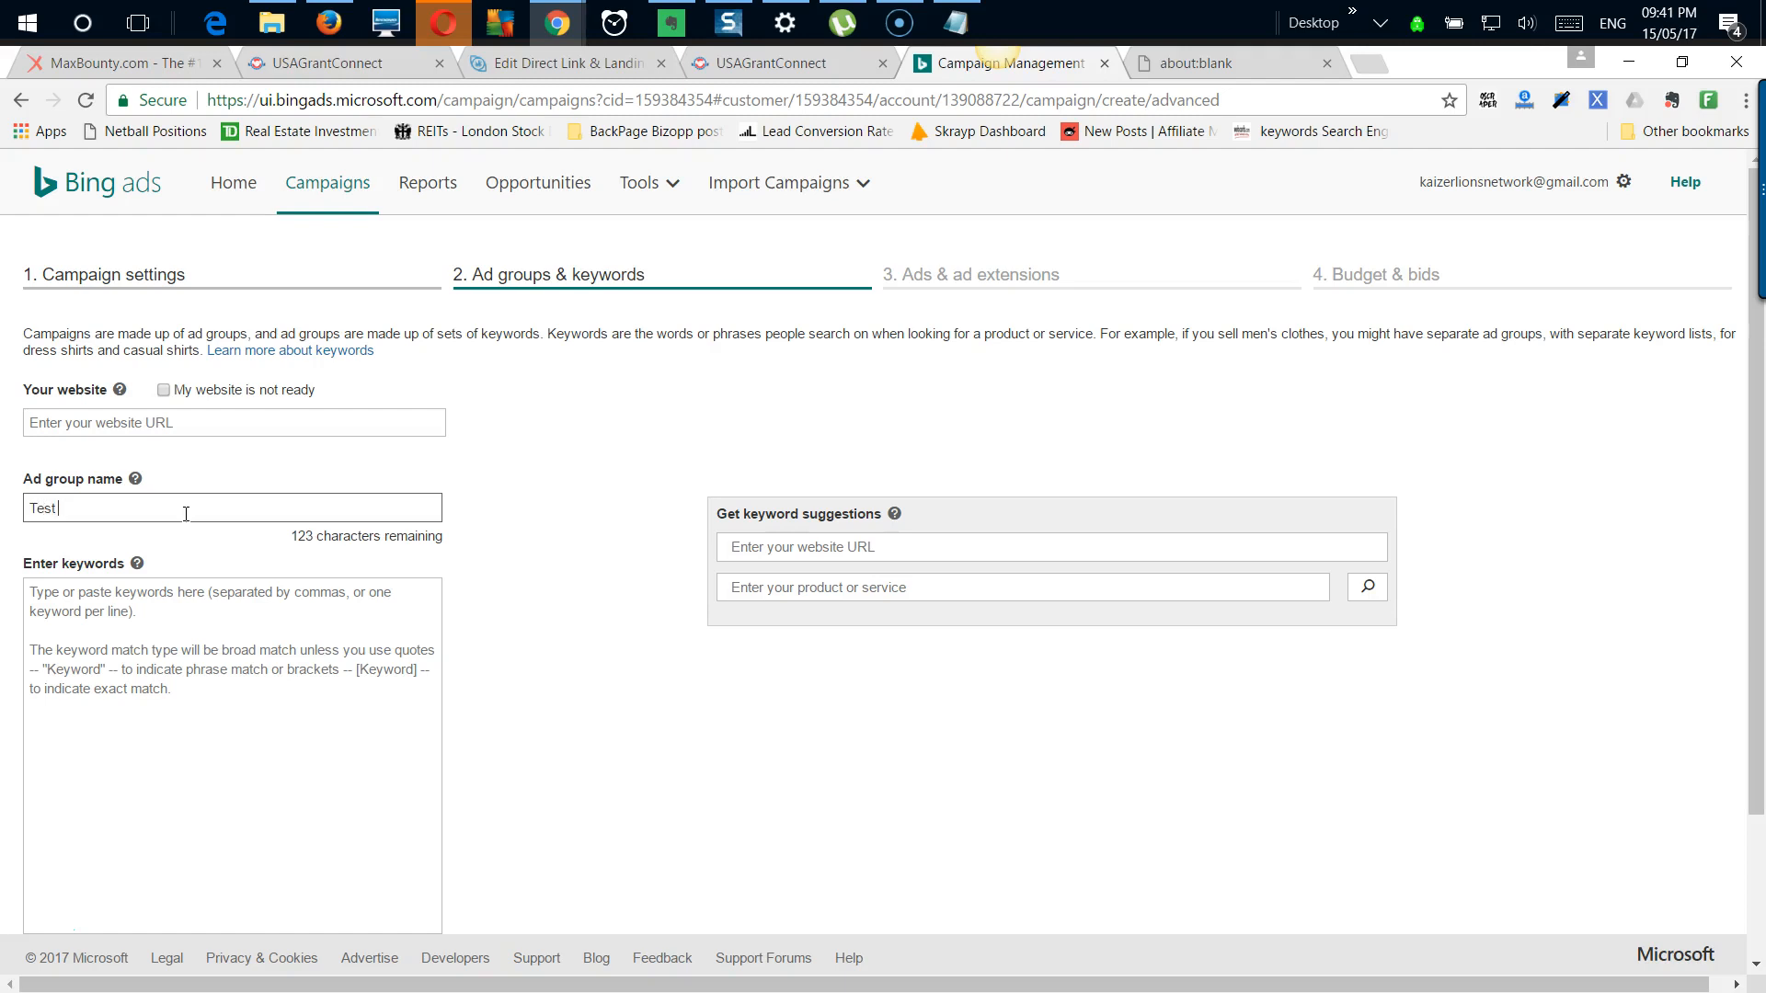
key(BackSpace)
key(BackSpace)
key(BackSpace)
key(BackSpace)
key(BackSpace)
text(gro)
click(121, 614)
click(102, 642)
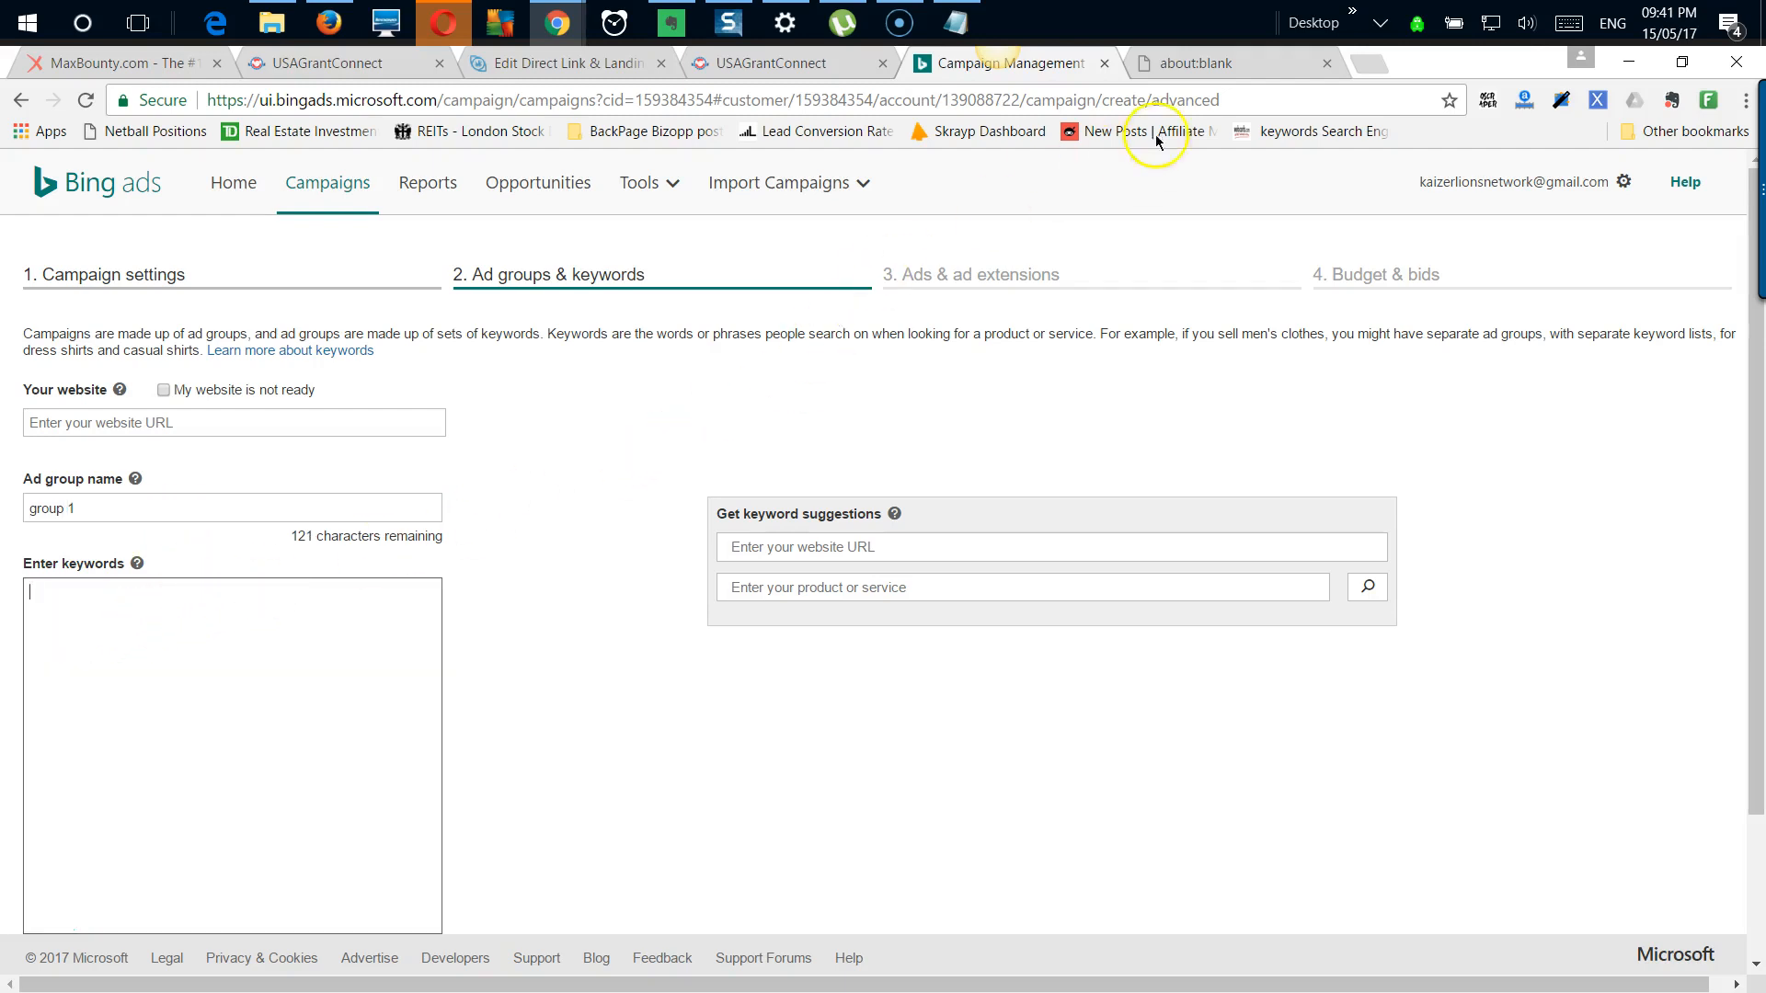
Step: Close the blank browser tab and open Bing Ads Keyword Planner in a separate tab
click(1179, 64)
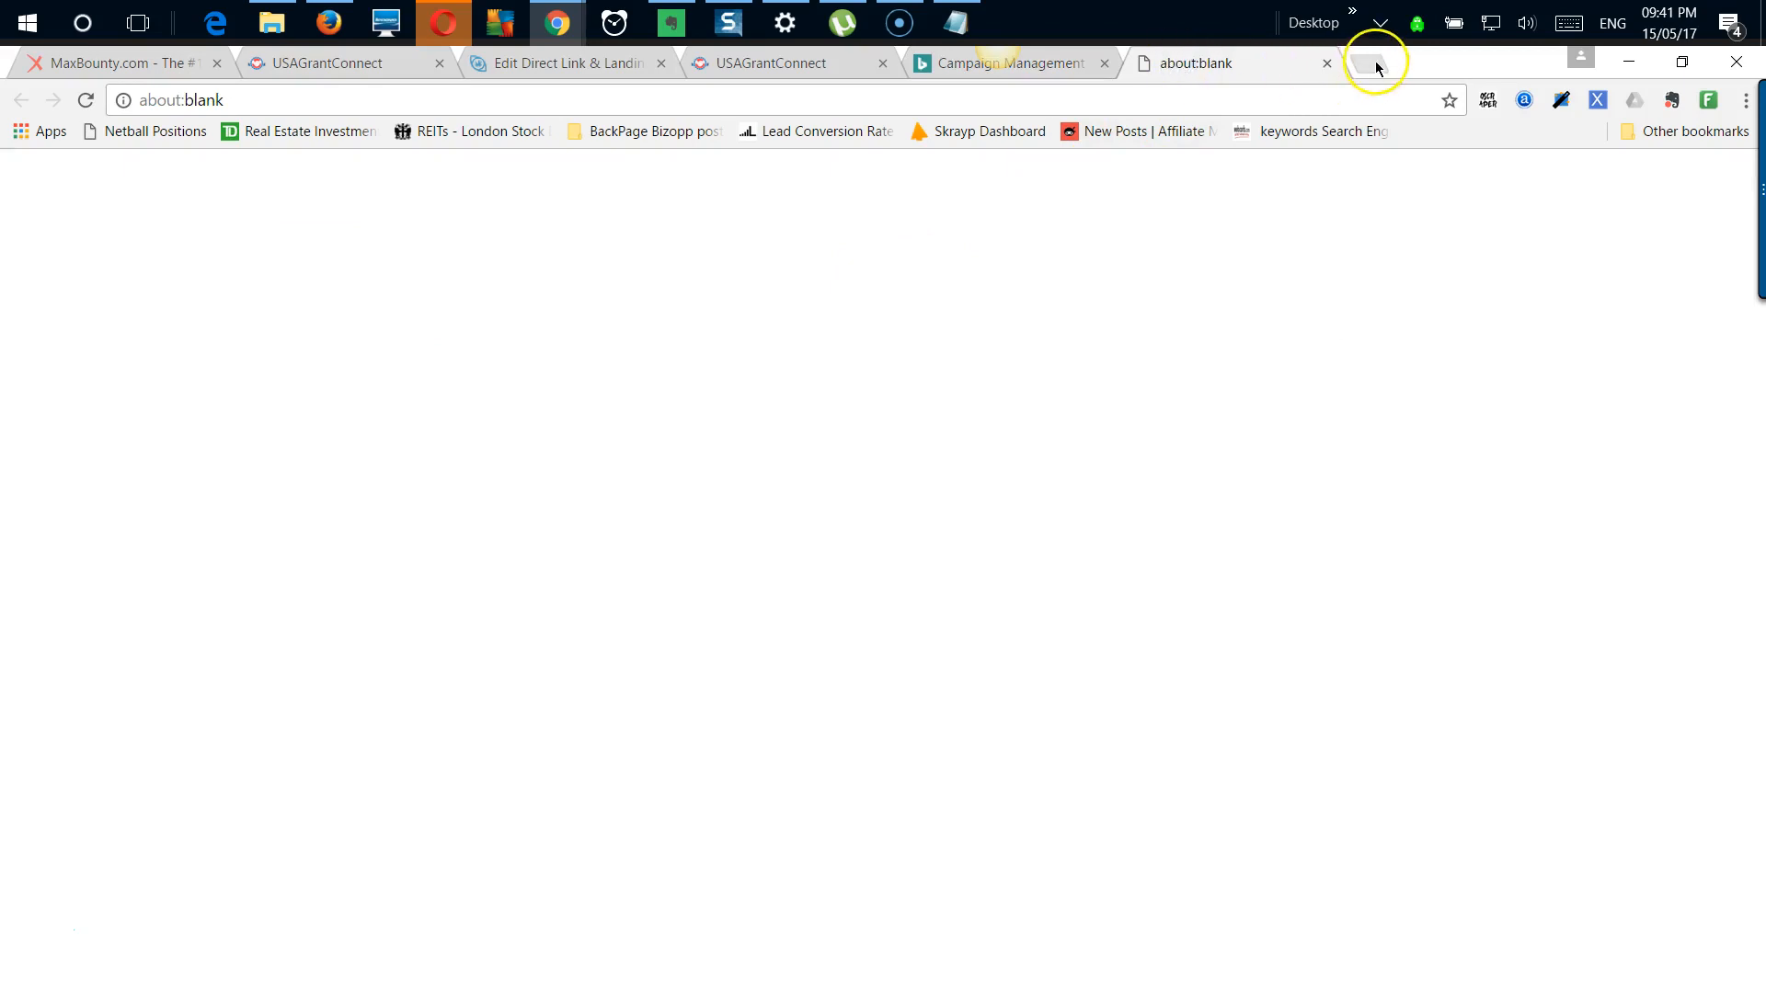
click(1327, 63)
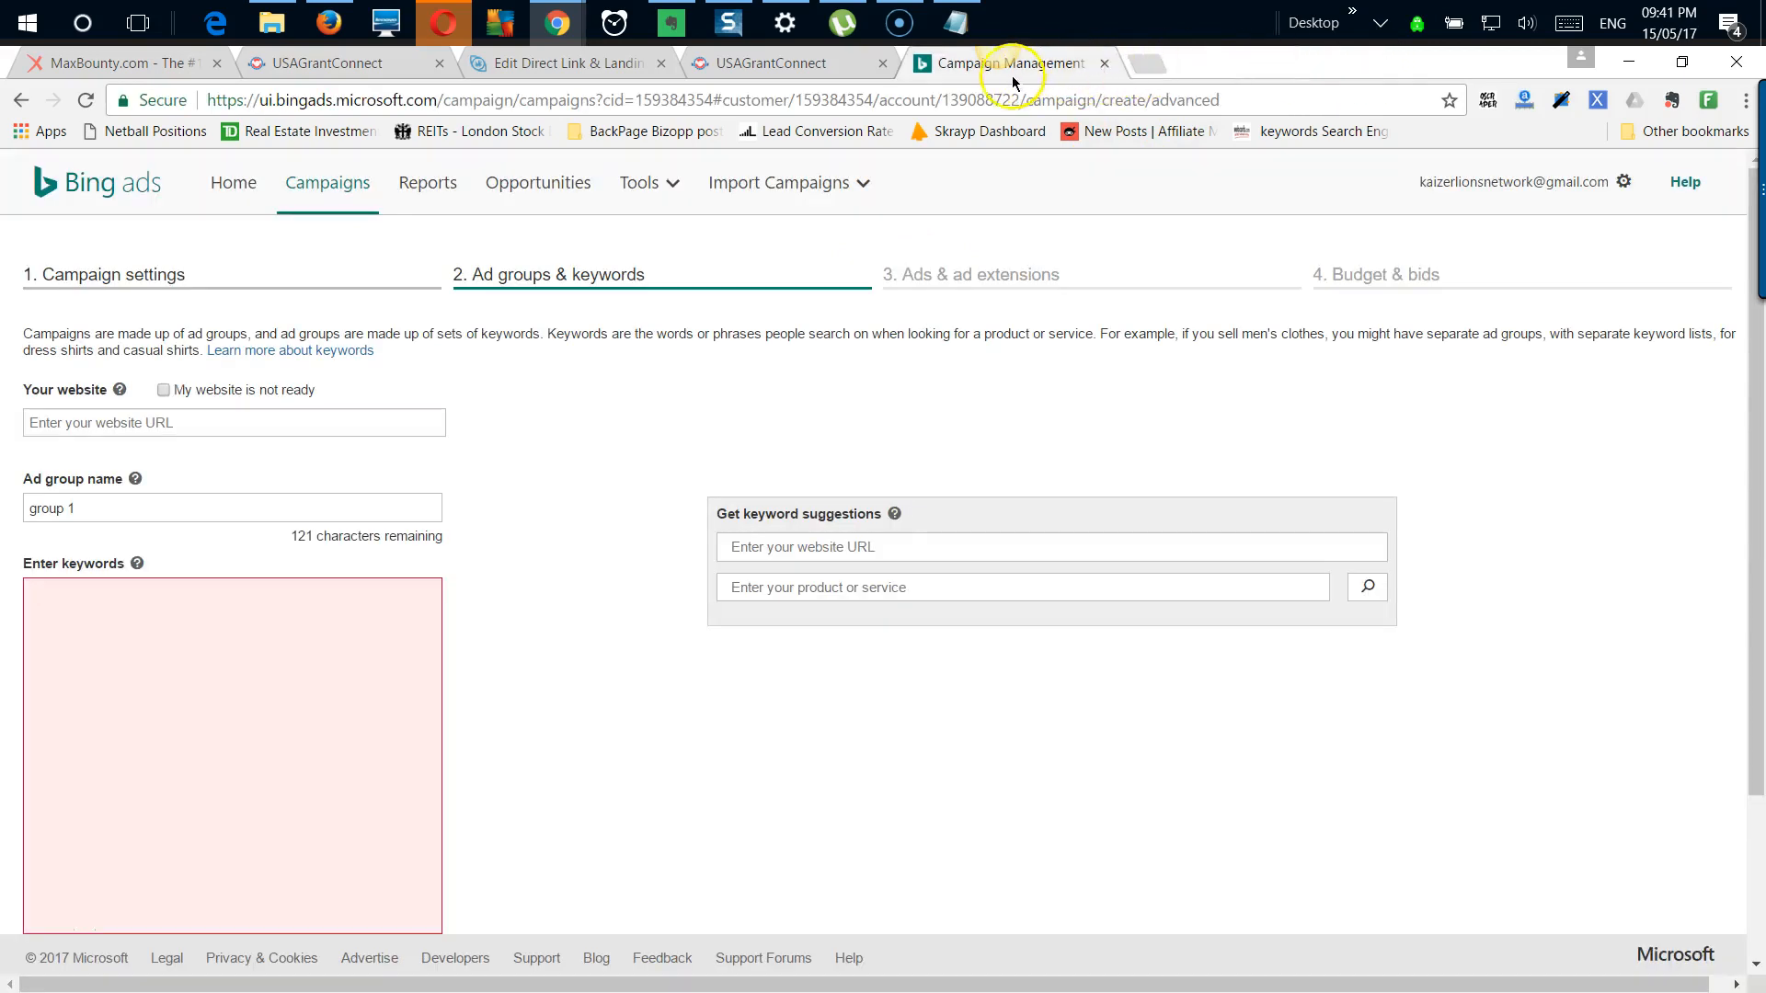
click(664, 193)
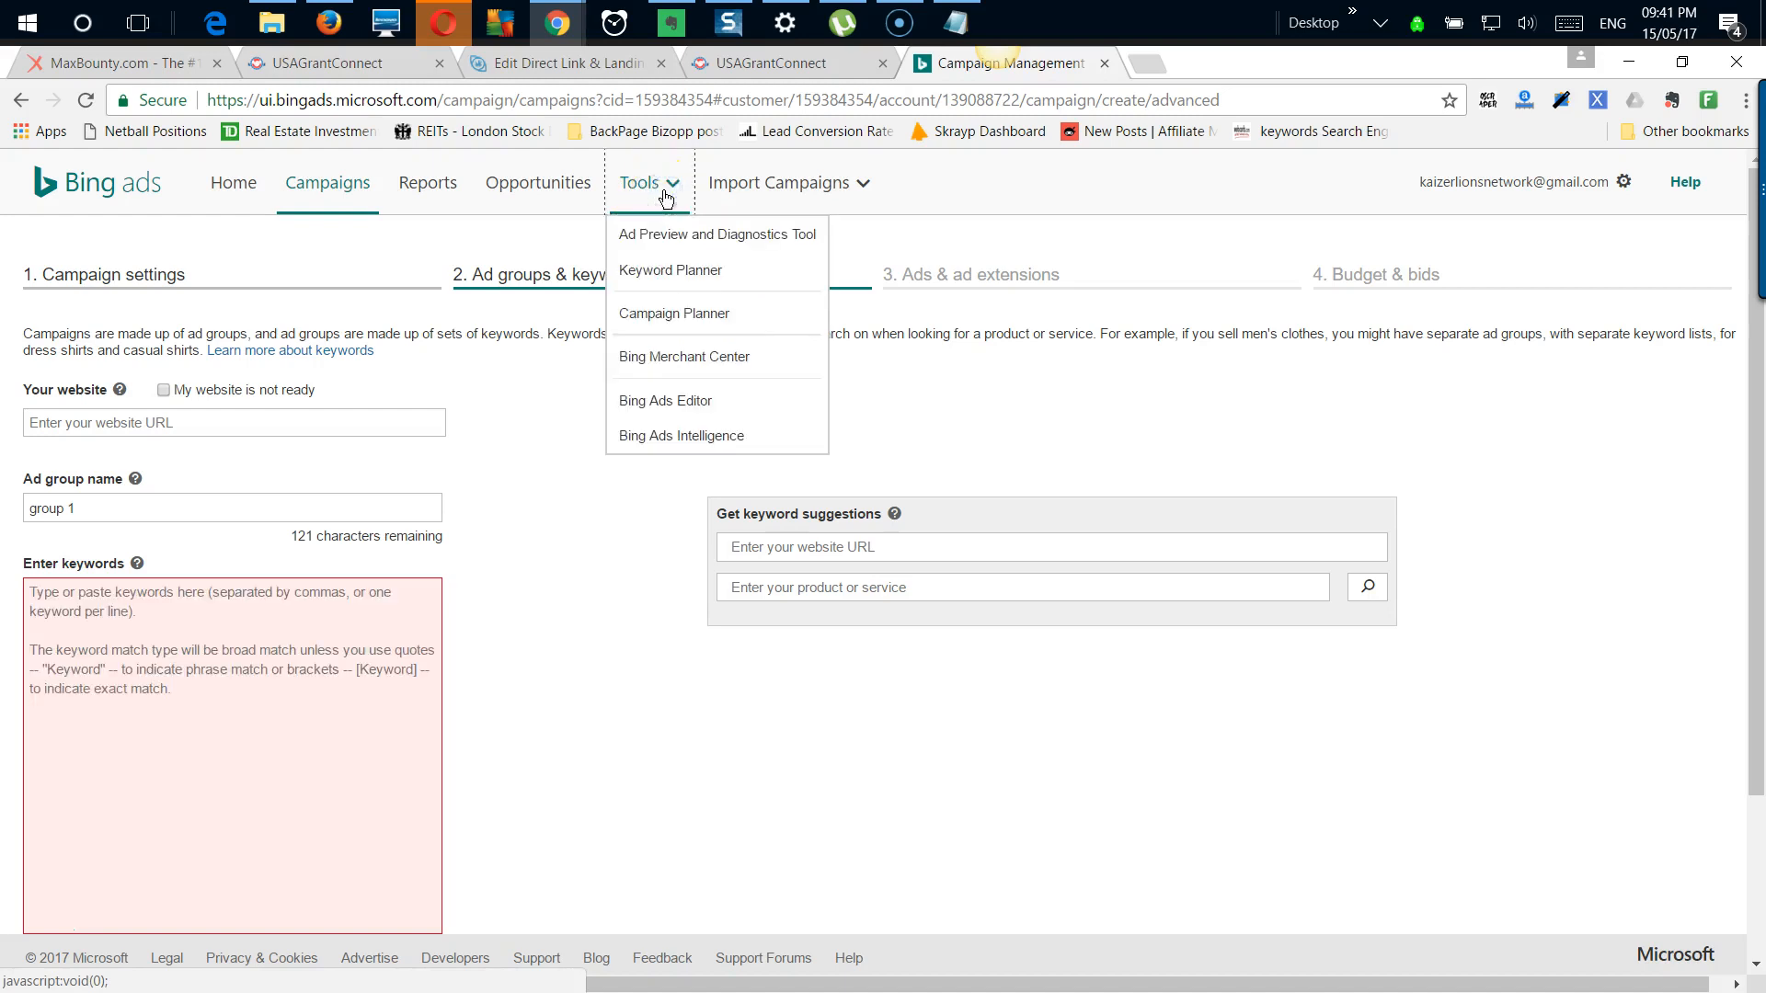
right_click(667, 276)
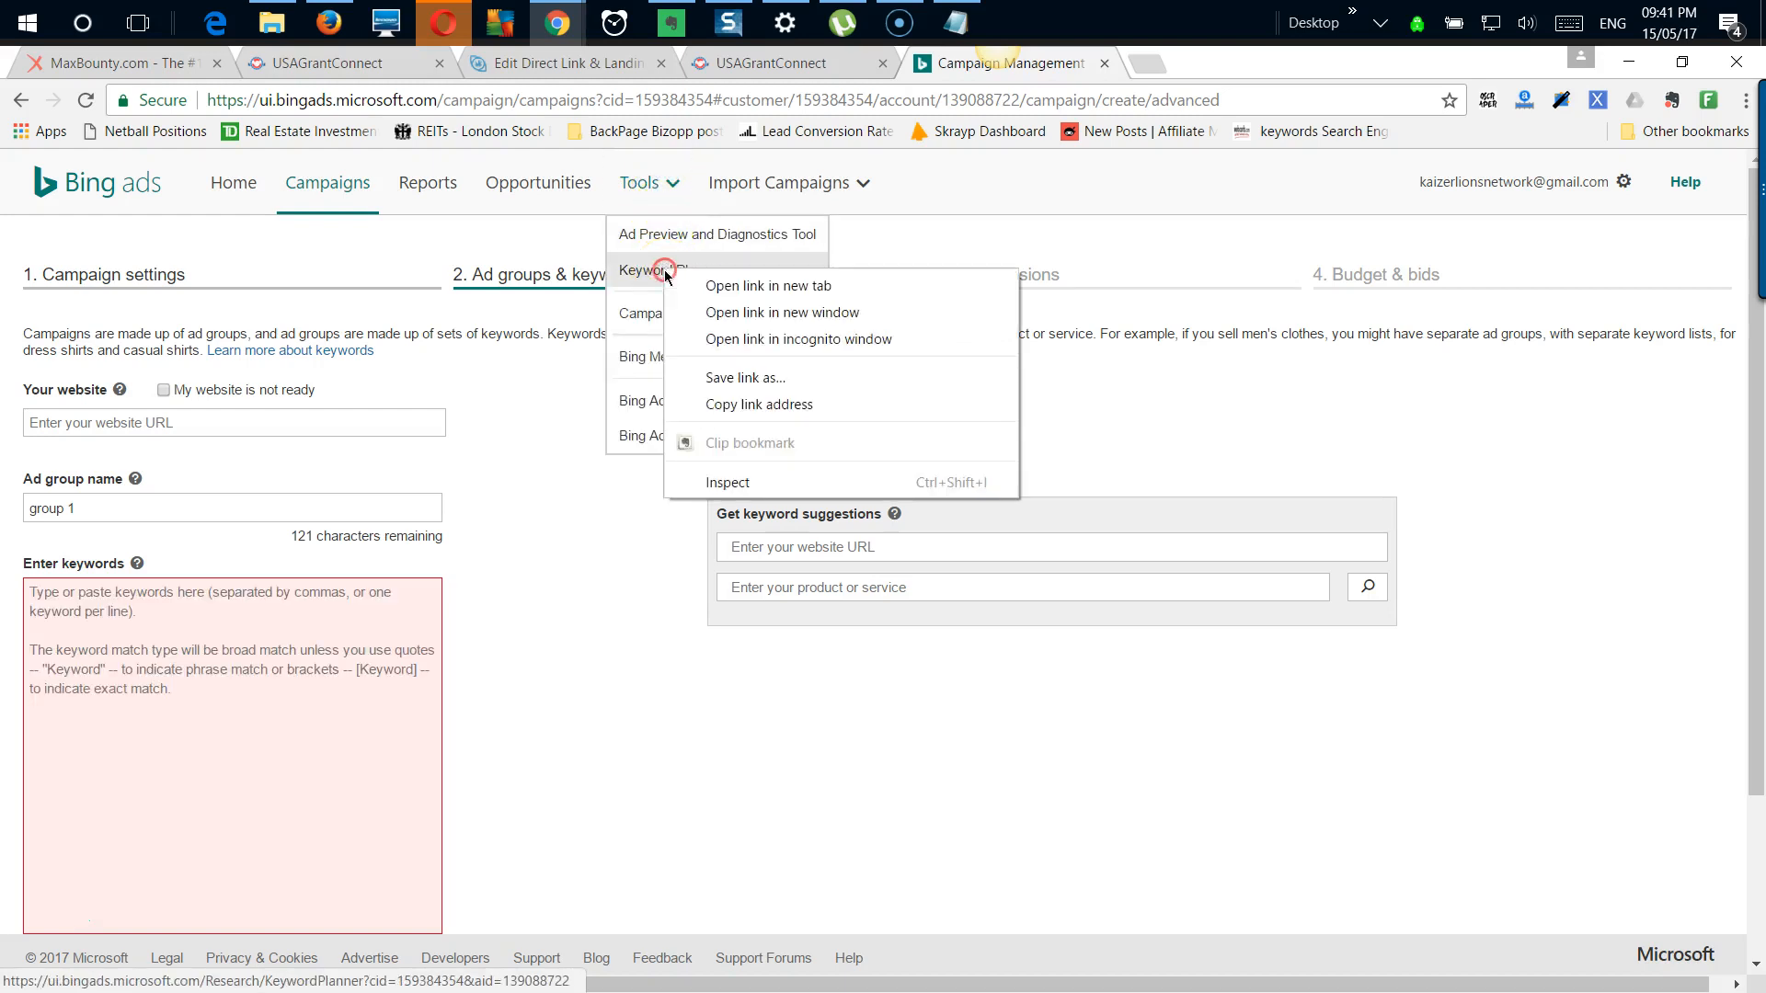
click(695, 282)
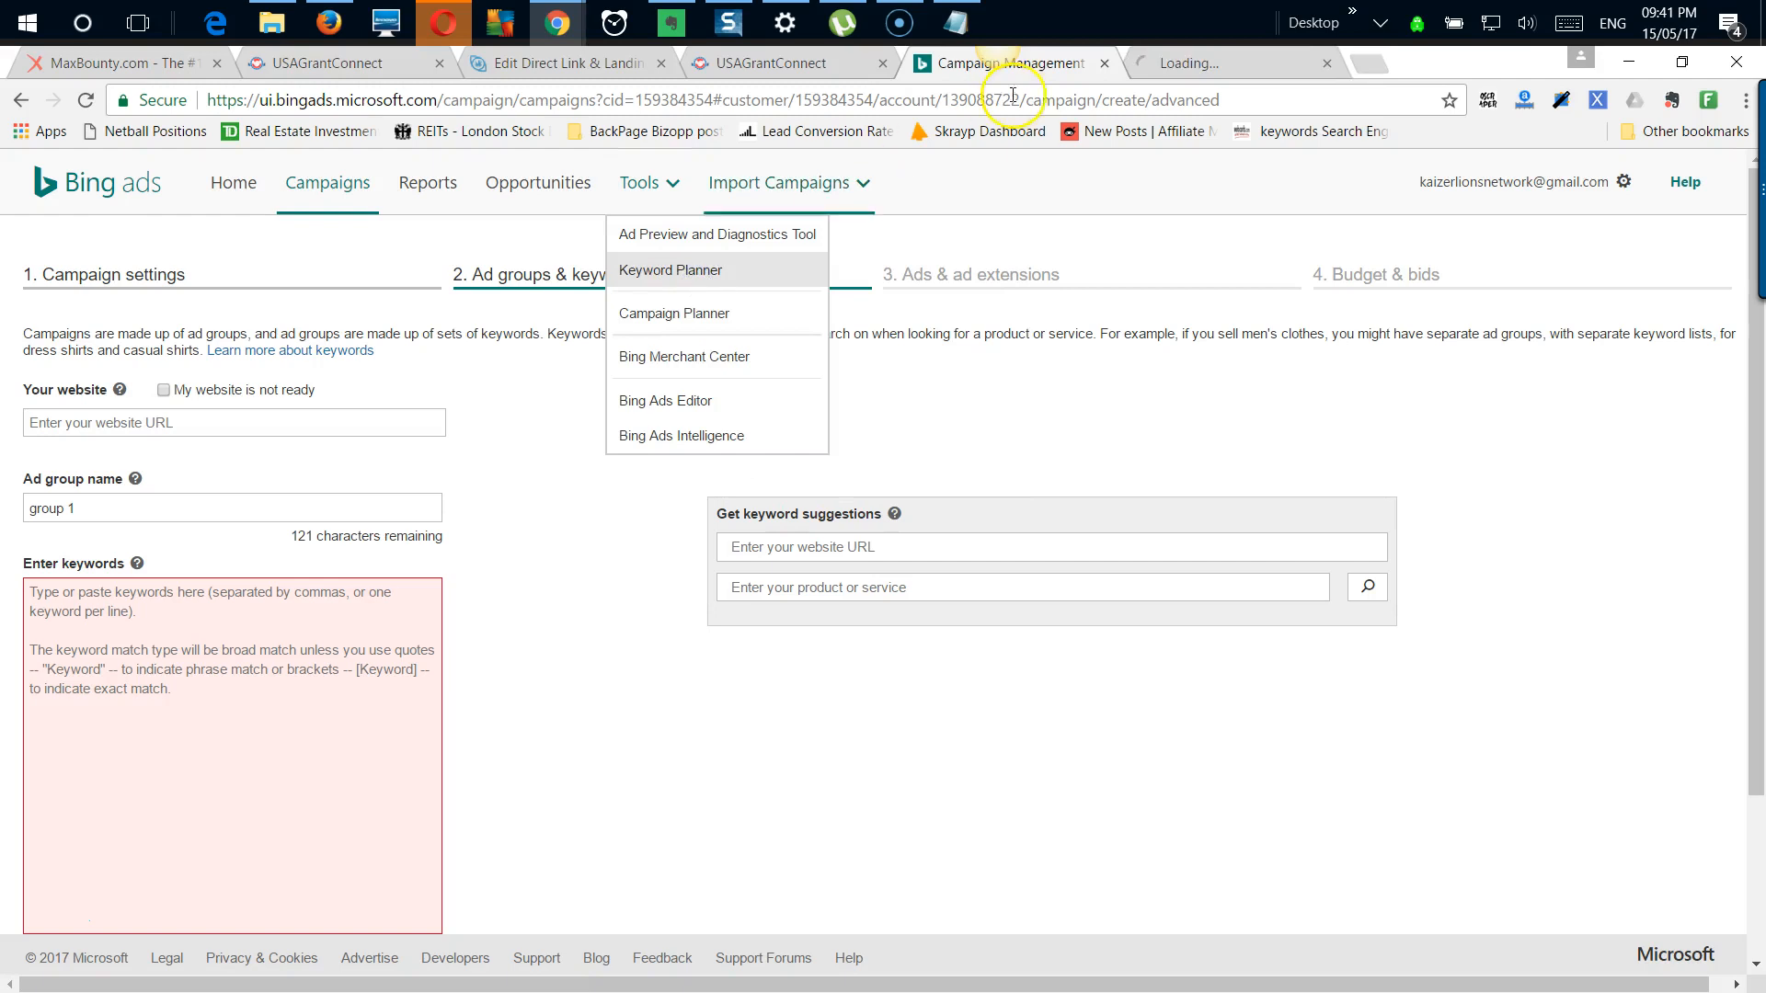
click(1186, 62)
click(805, 66)
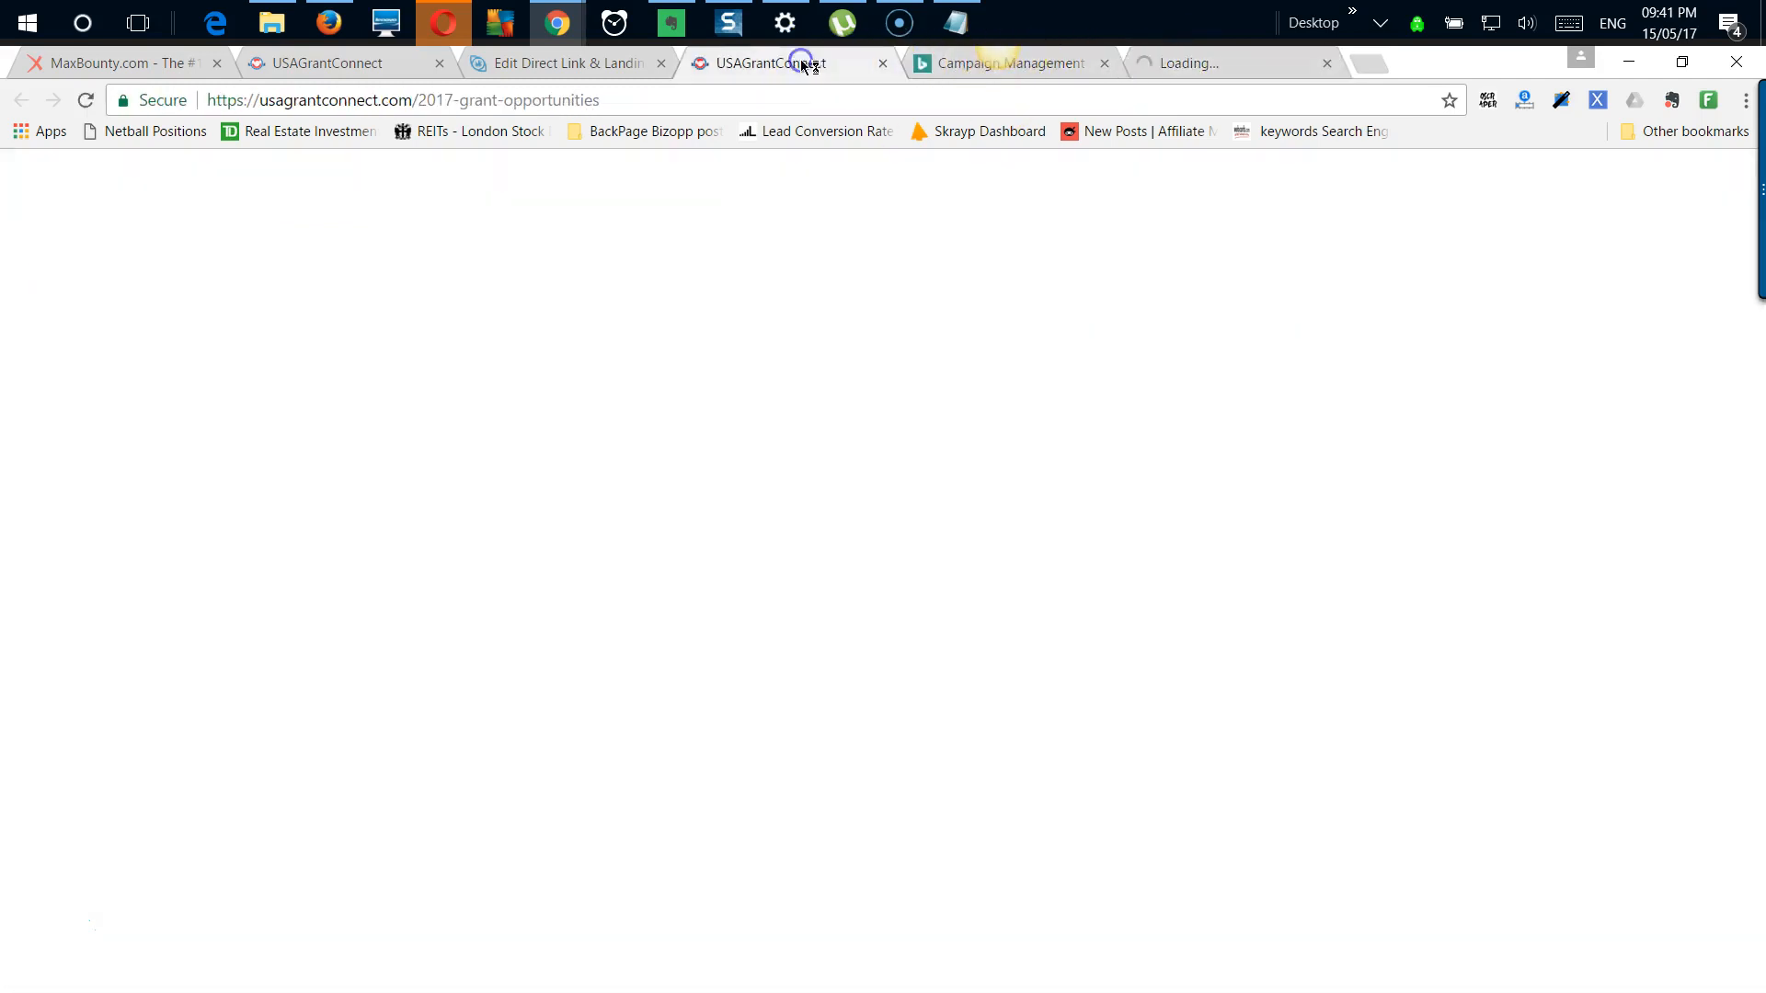
click(671, 92)
key(ctrl+c)
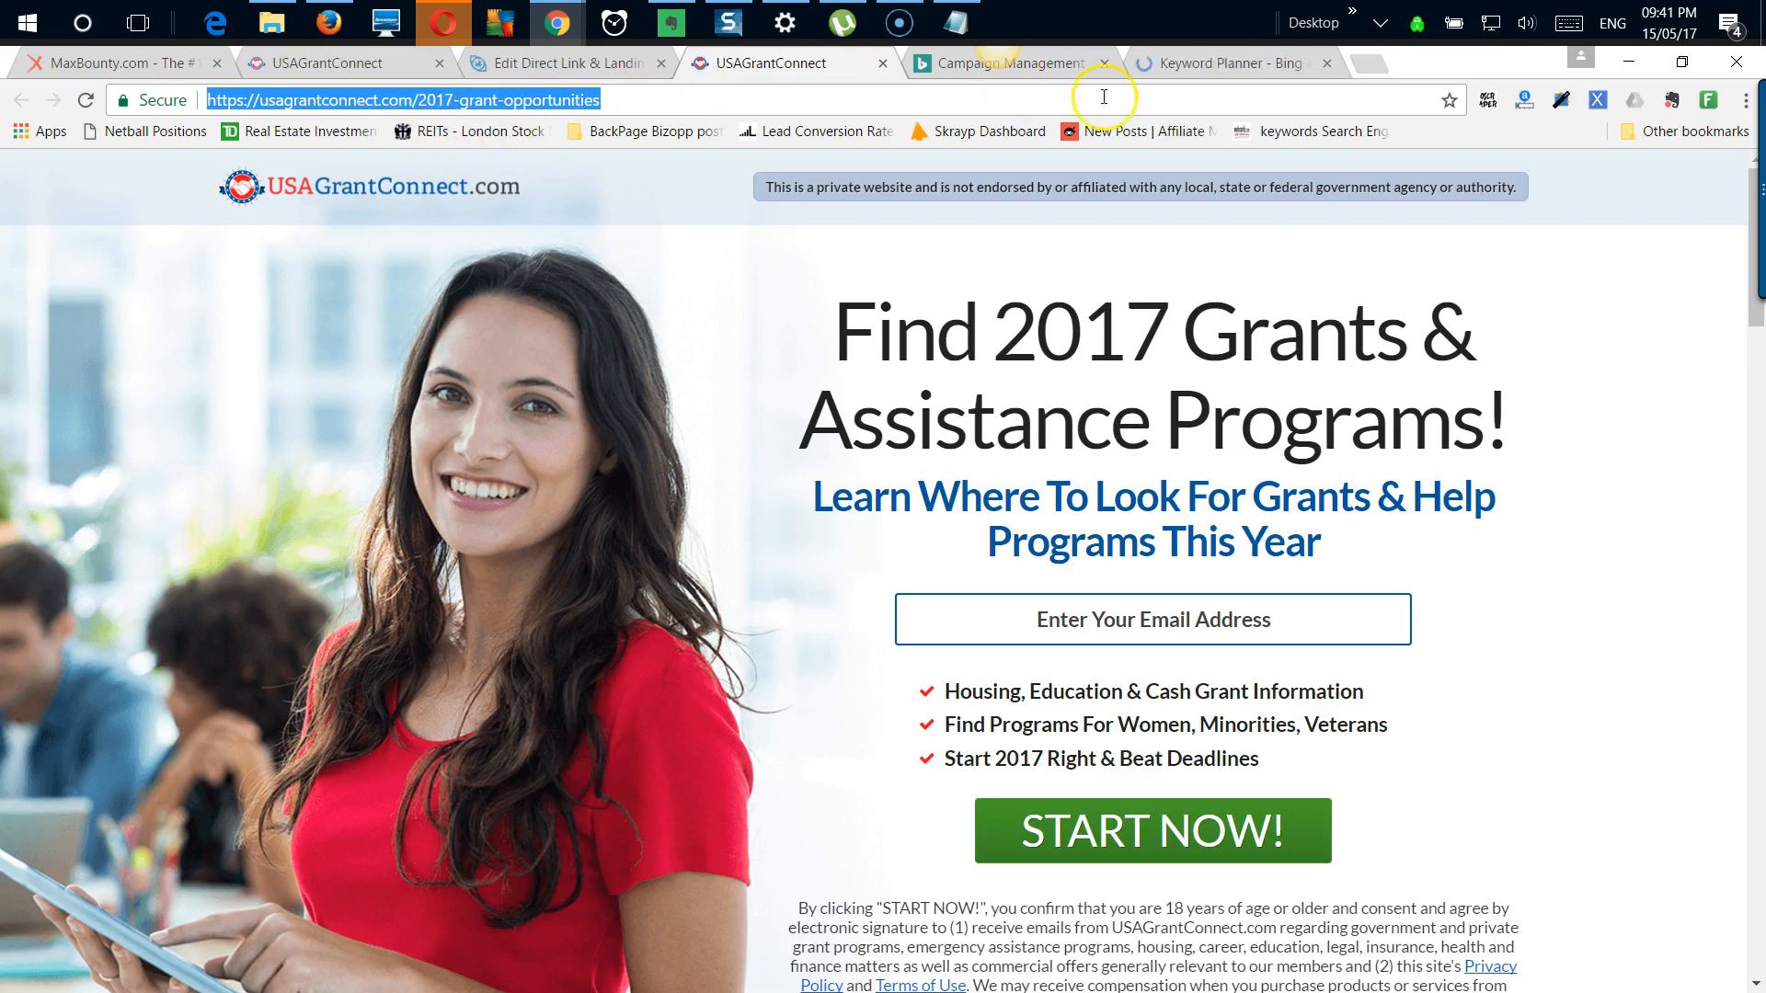
click(1249, 61)
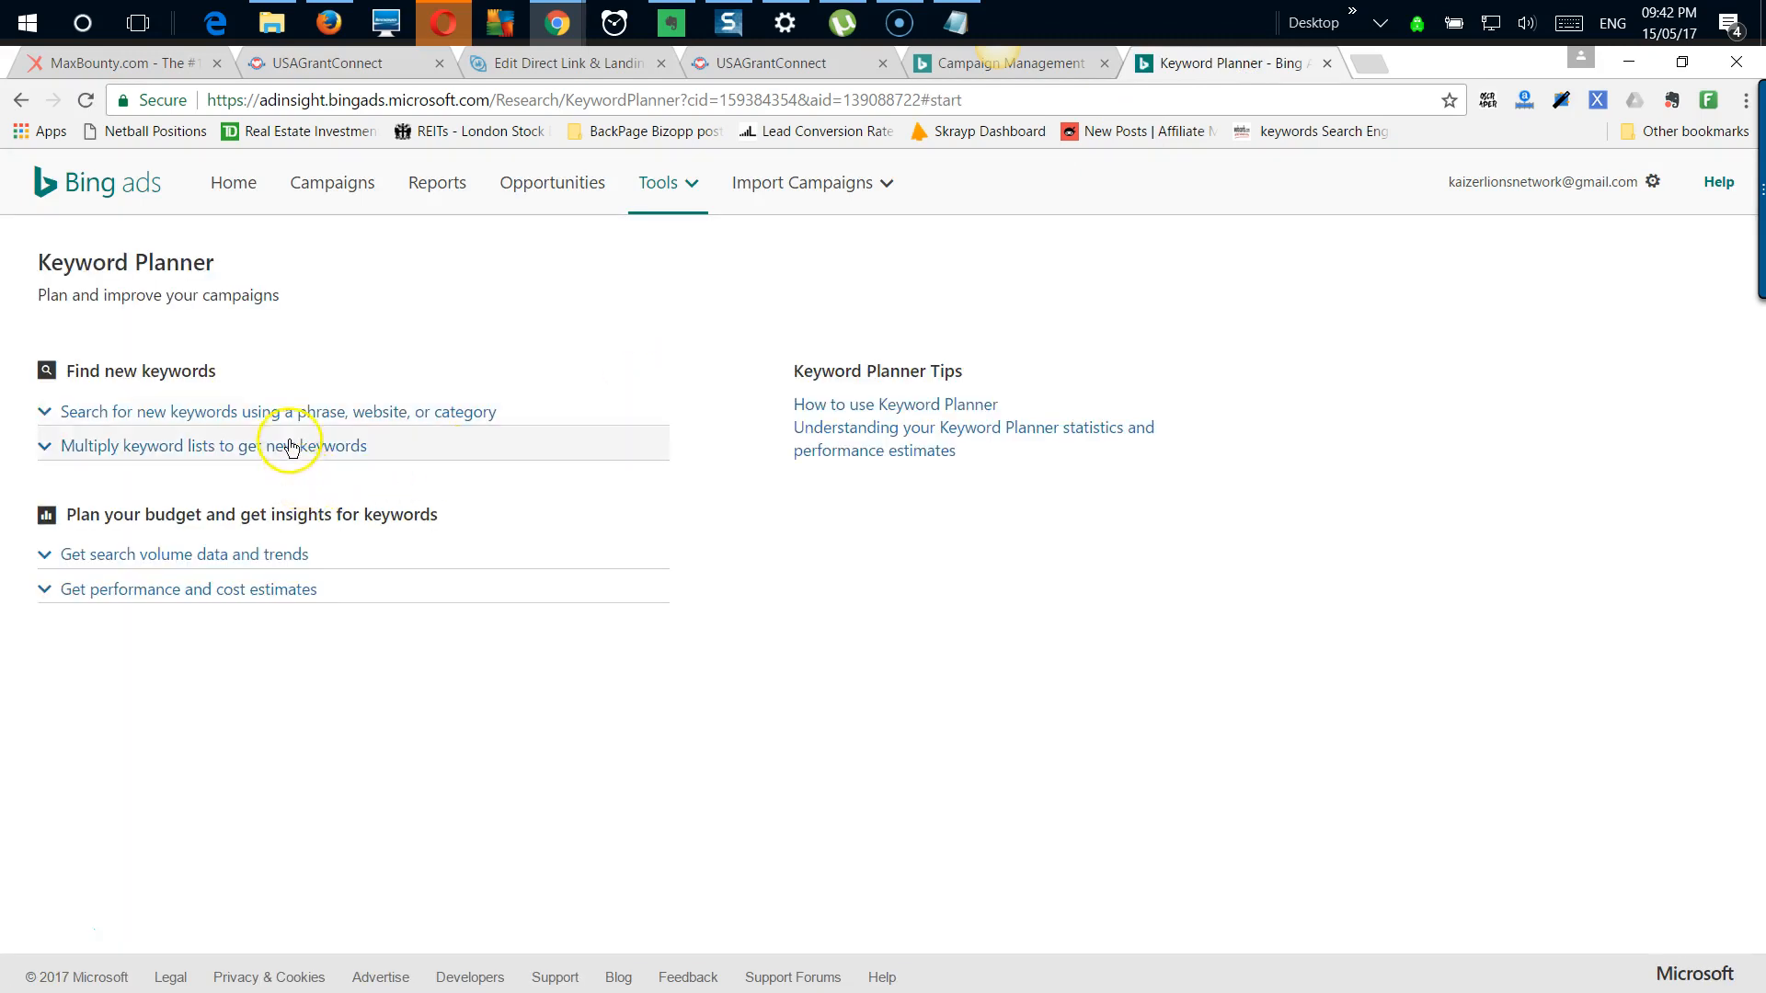
click(280, 416)
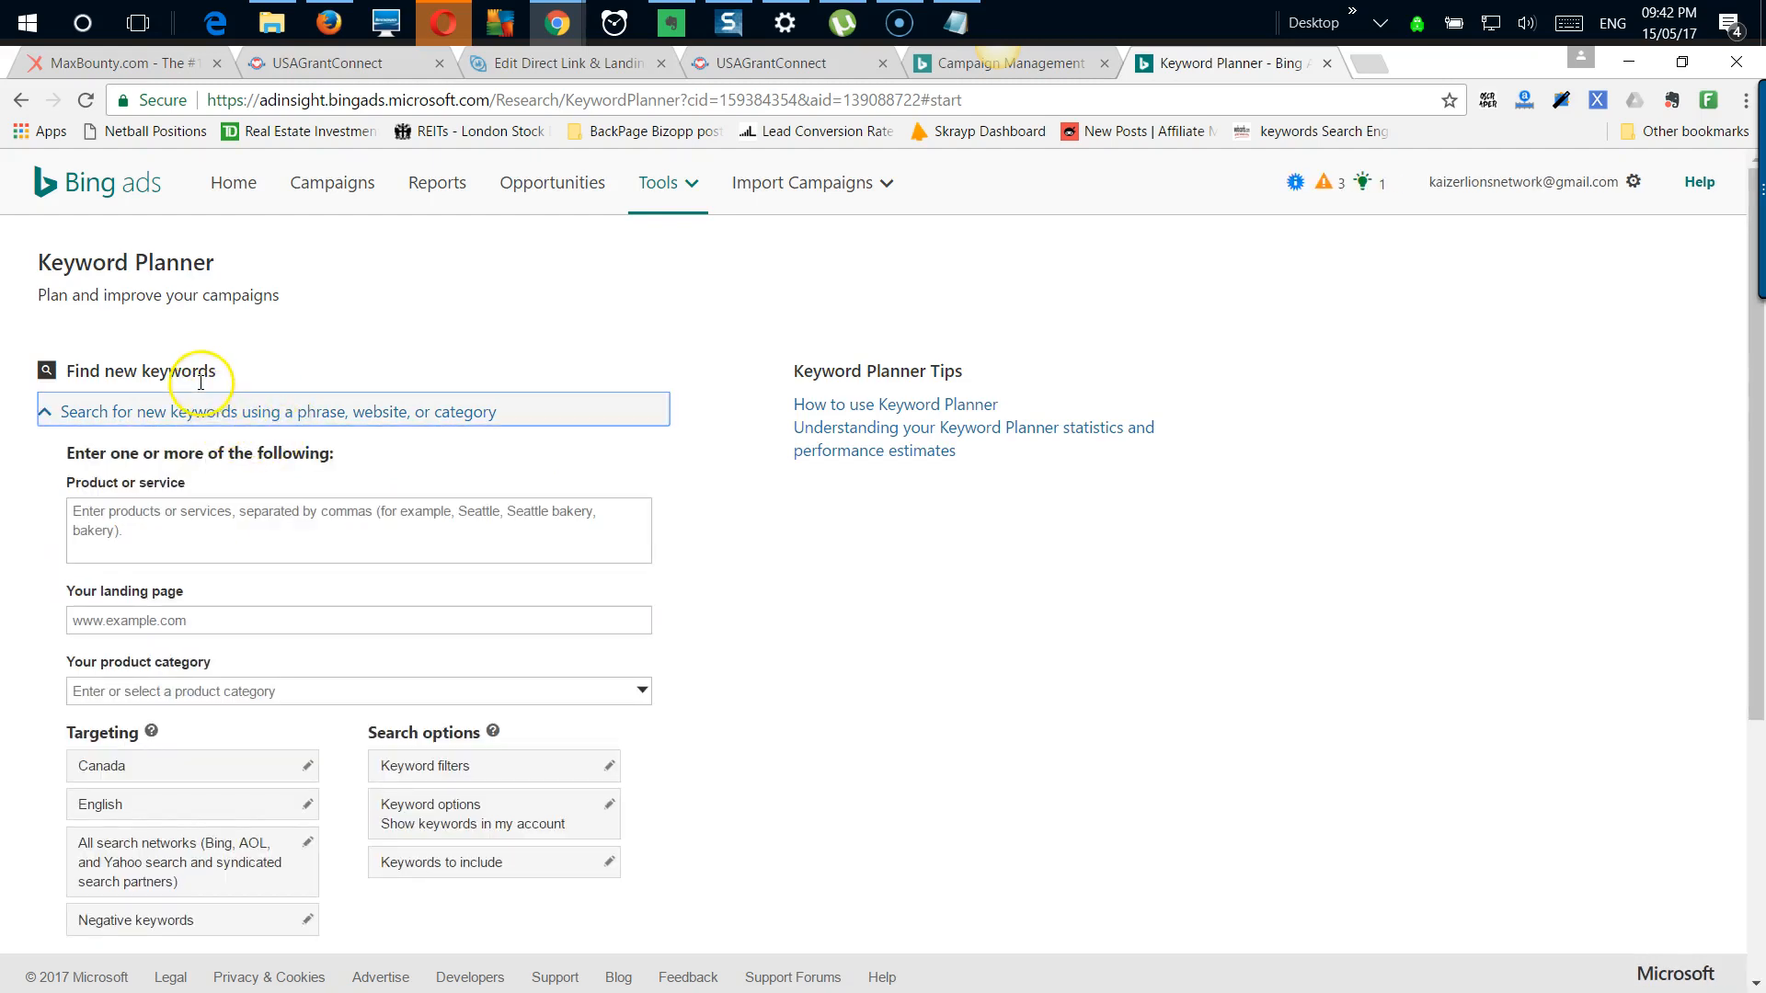
scroll(260, 436, down, 3)
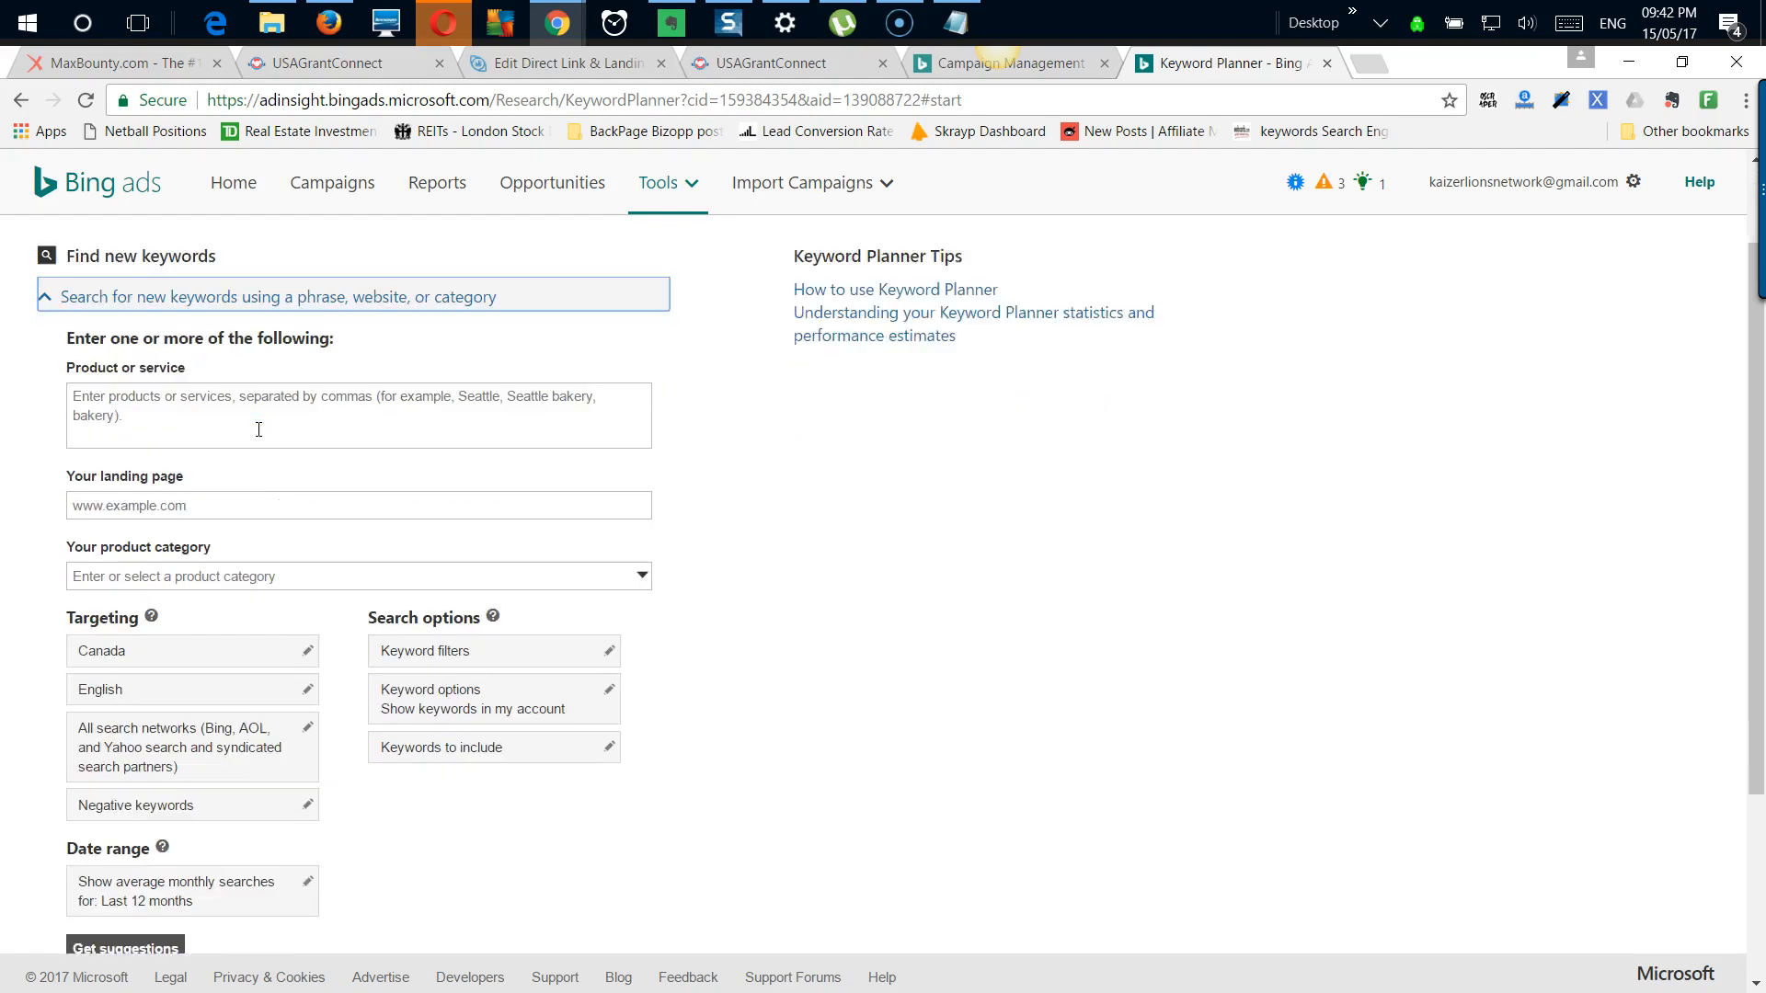
scroll(259, 436, down, 2)
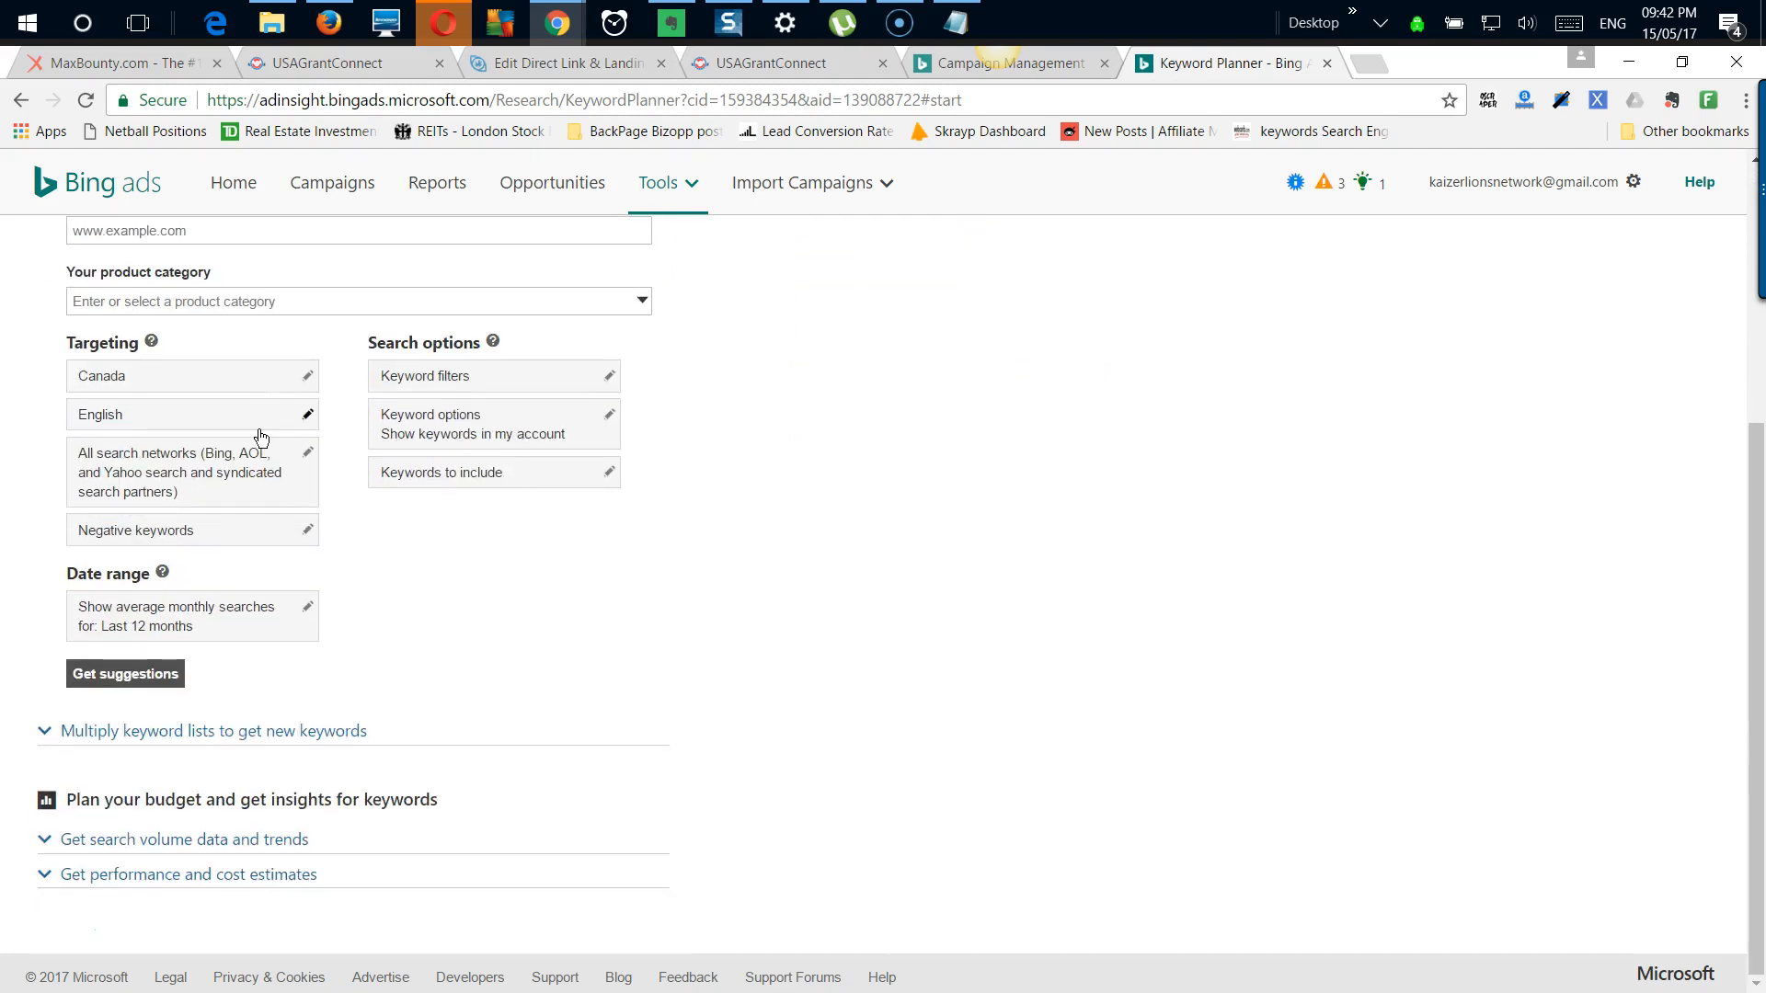
scroll(260, 436, up, 1)
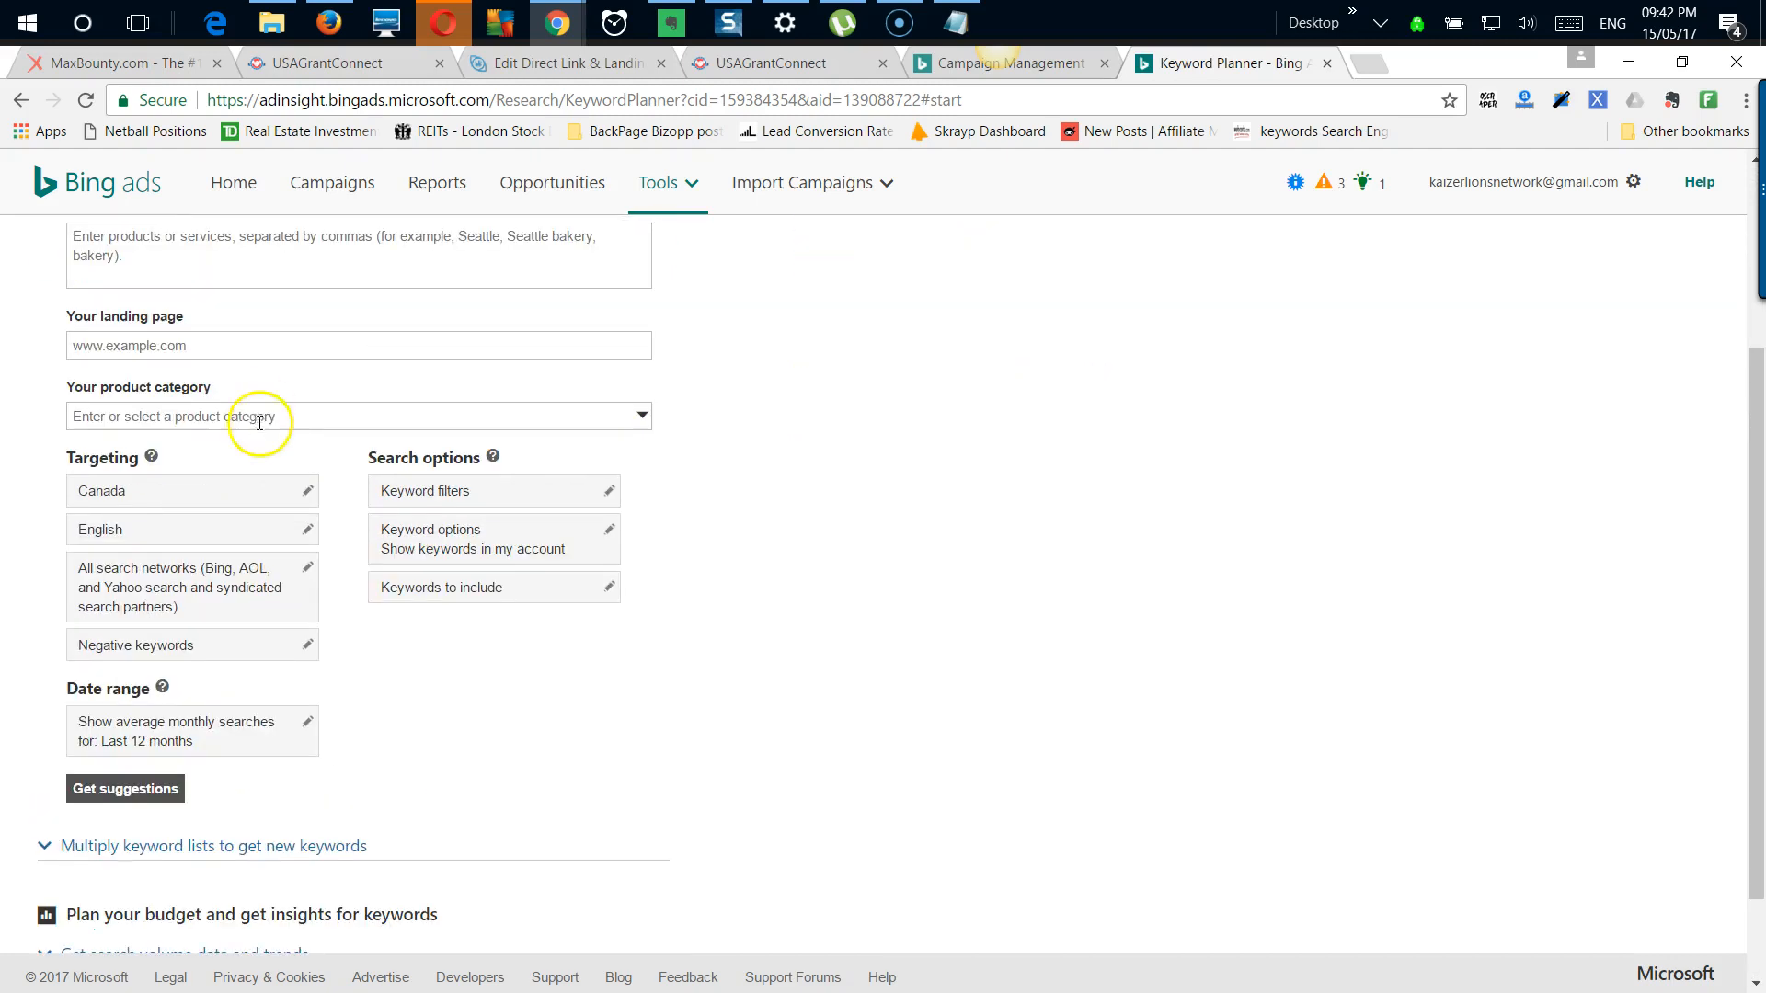
click(250, 348)
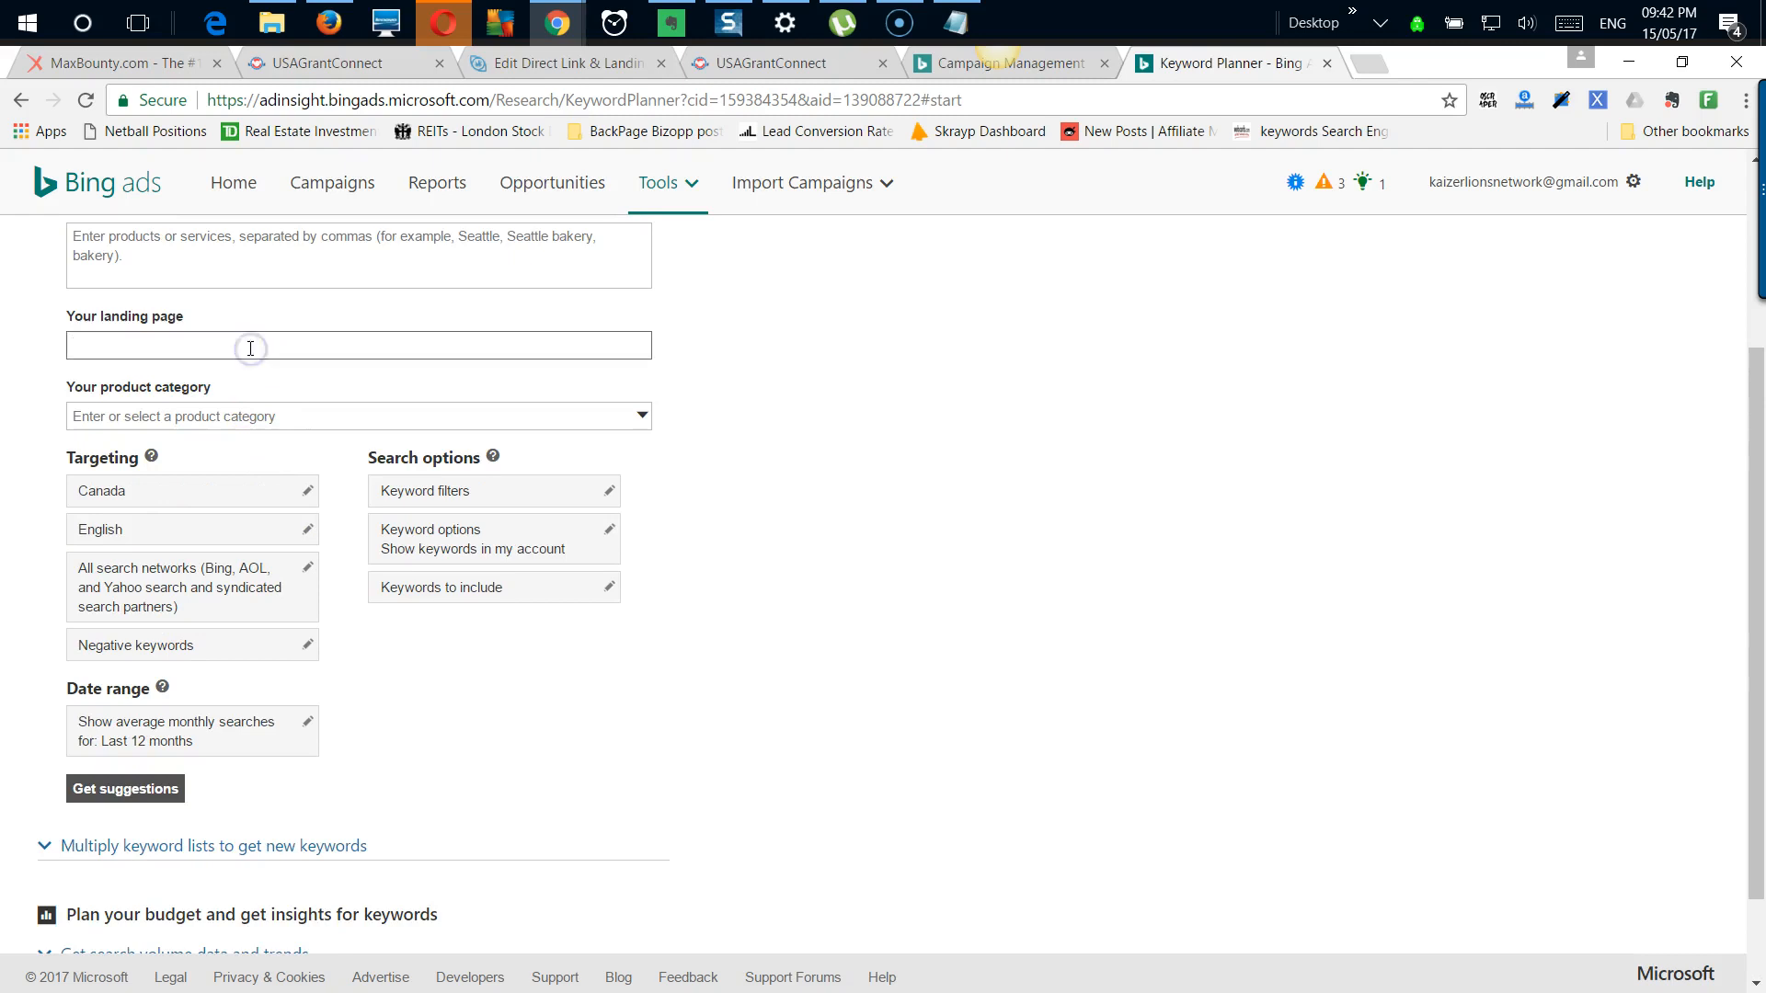
key(ctrl+v)
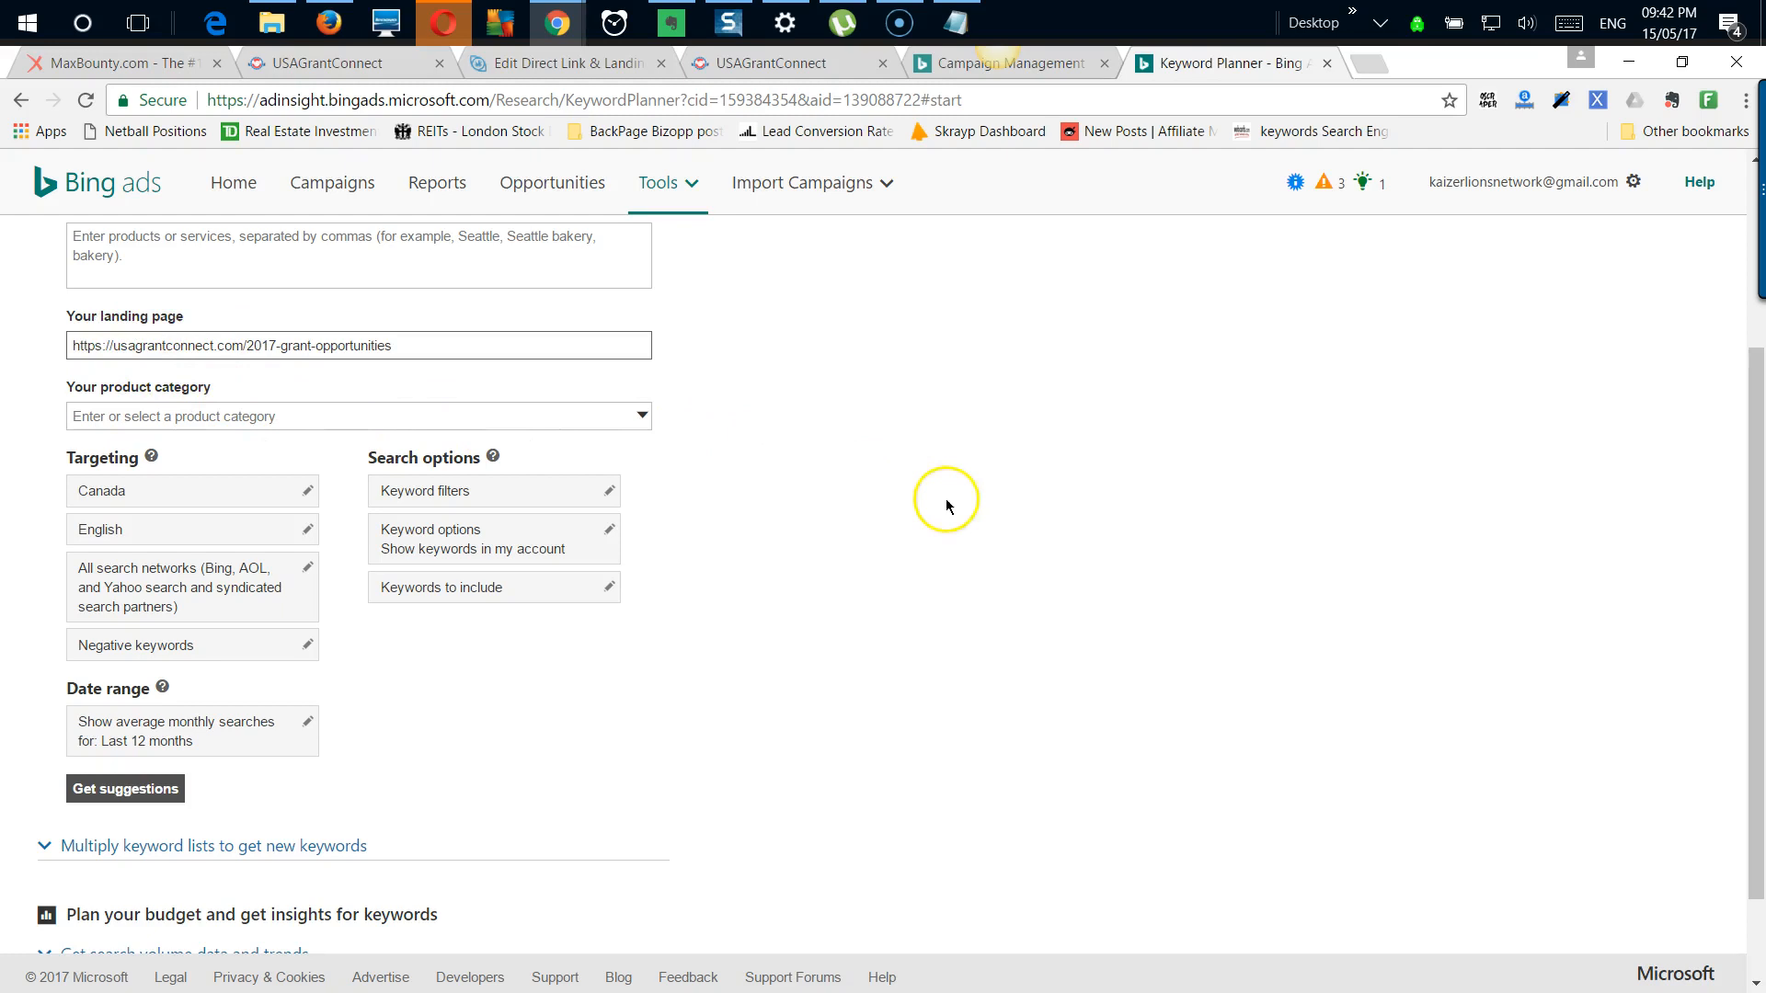
Step: Target the United States instead of Canada in the keyword search and save the location setting
click(308, 494)
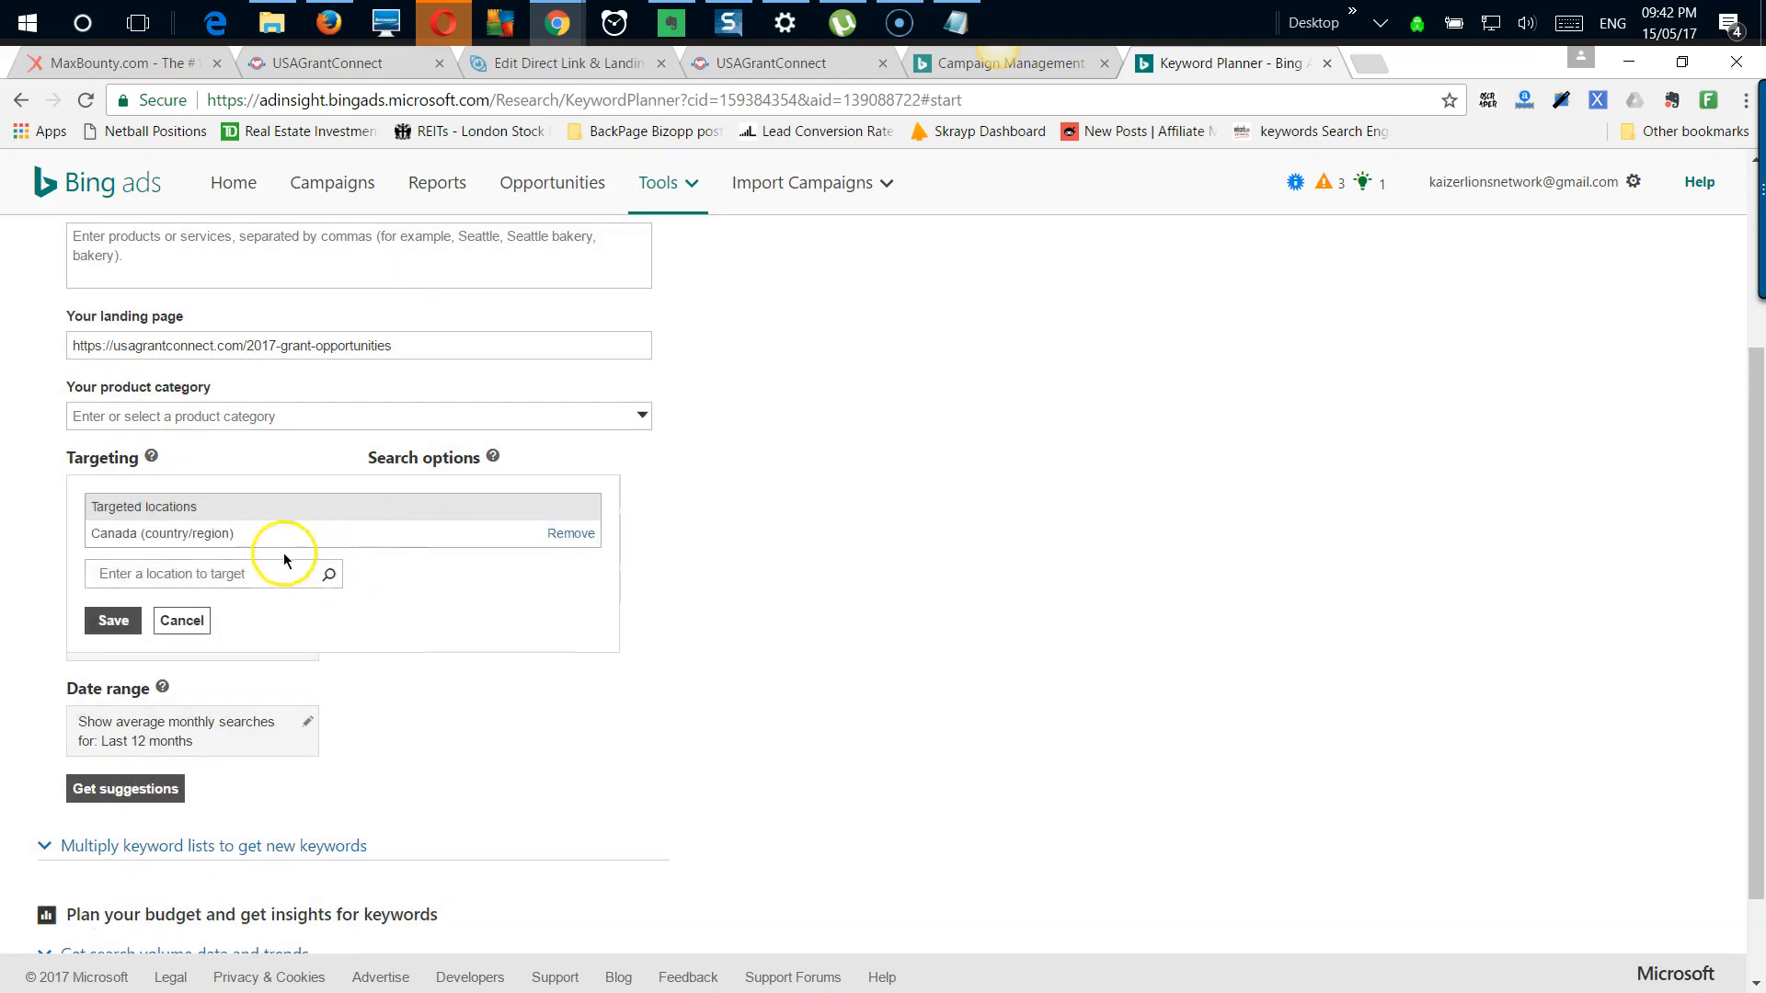
click(259, 568)
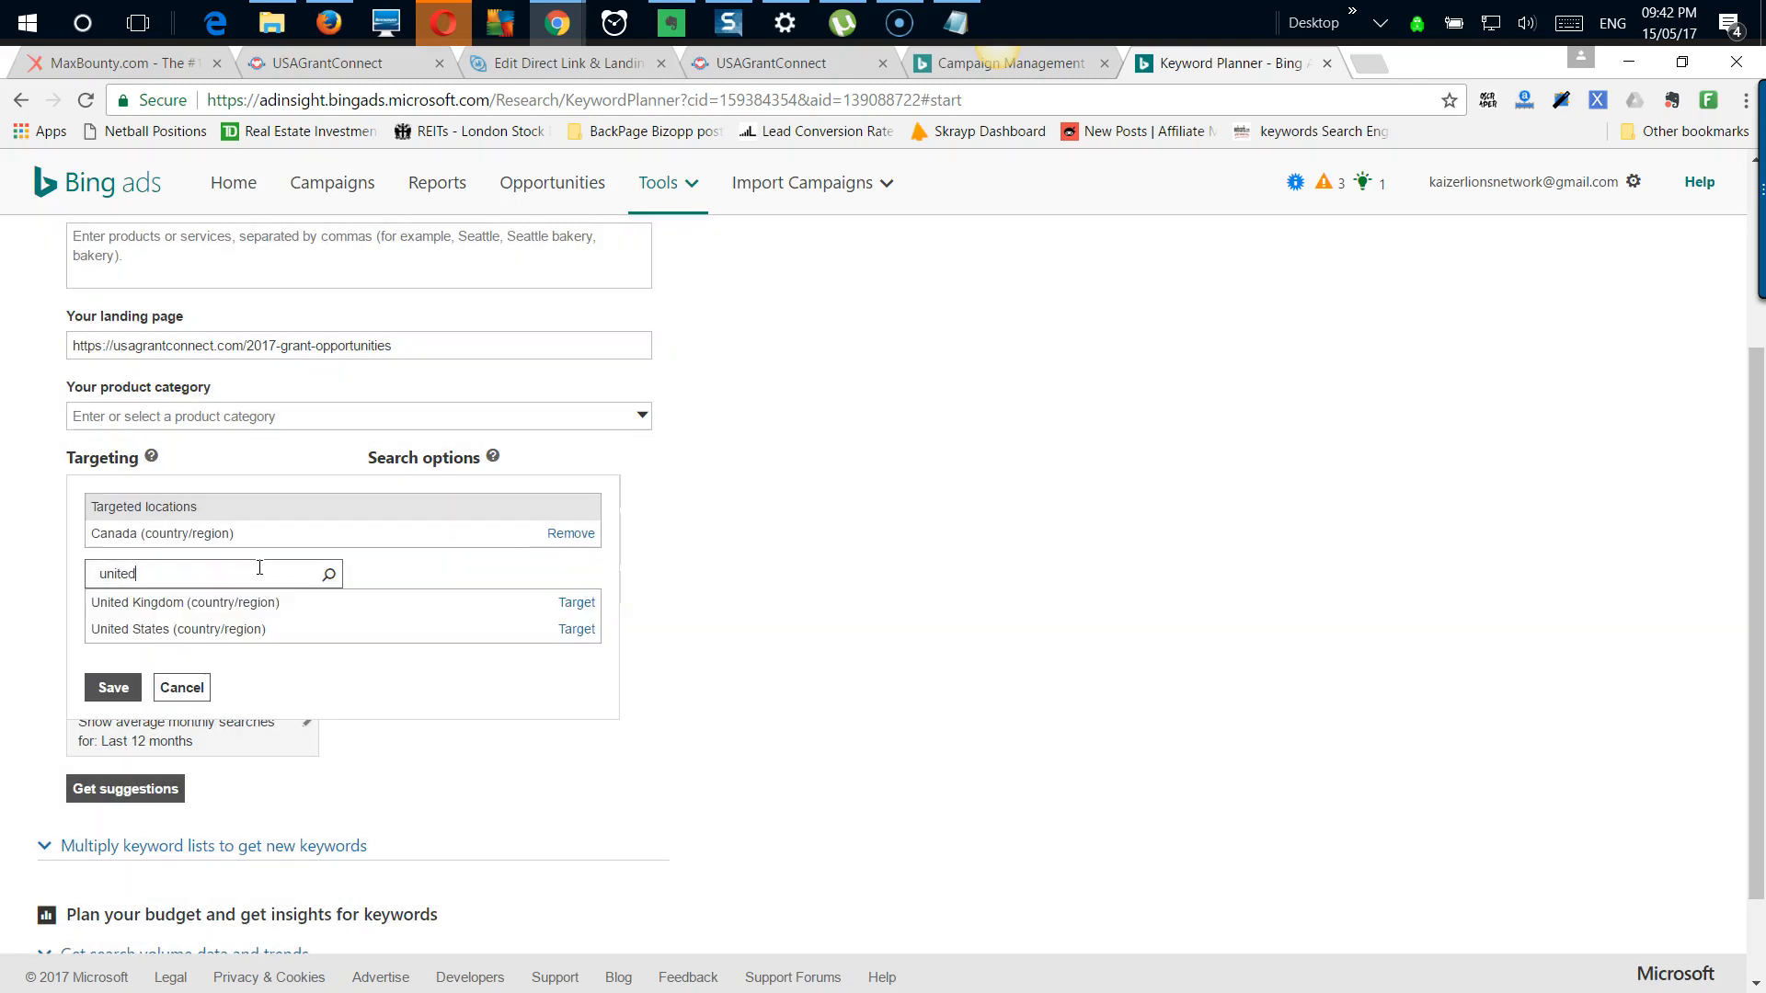
click(577, 629)
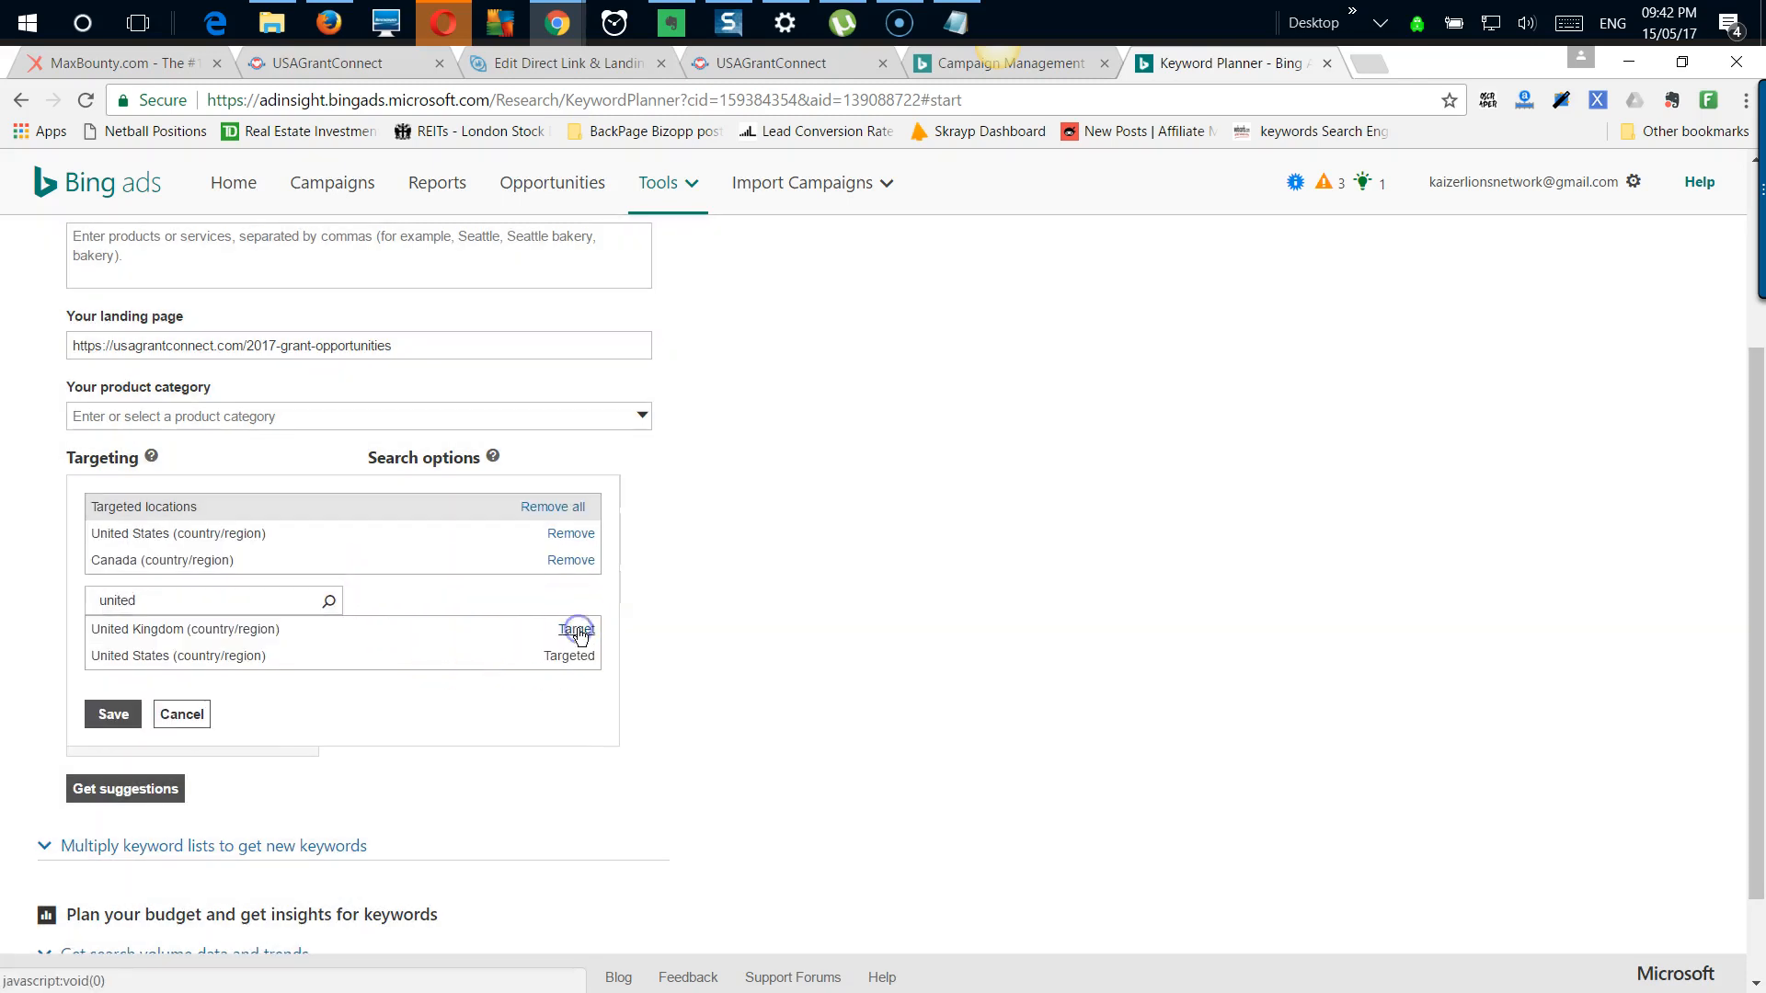
click(566, 560)
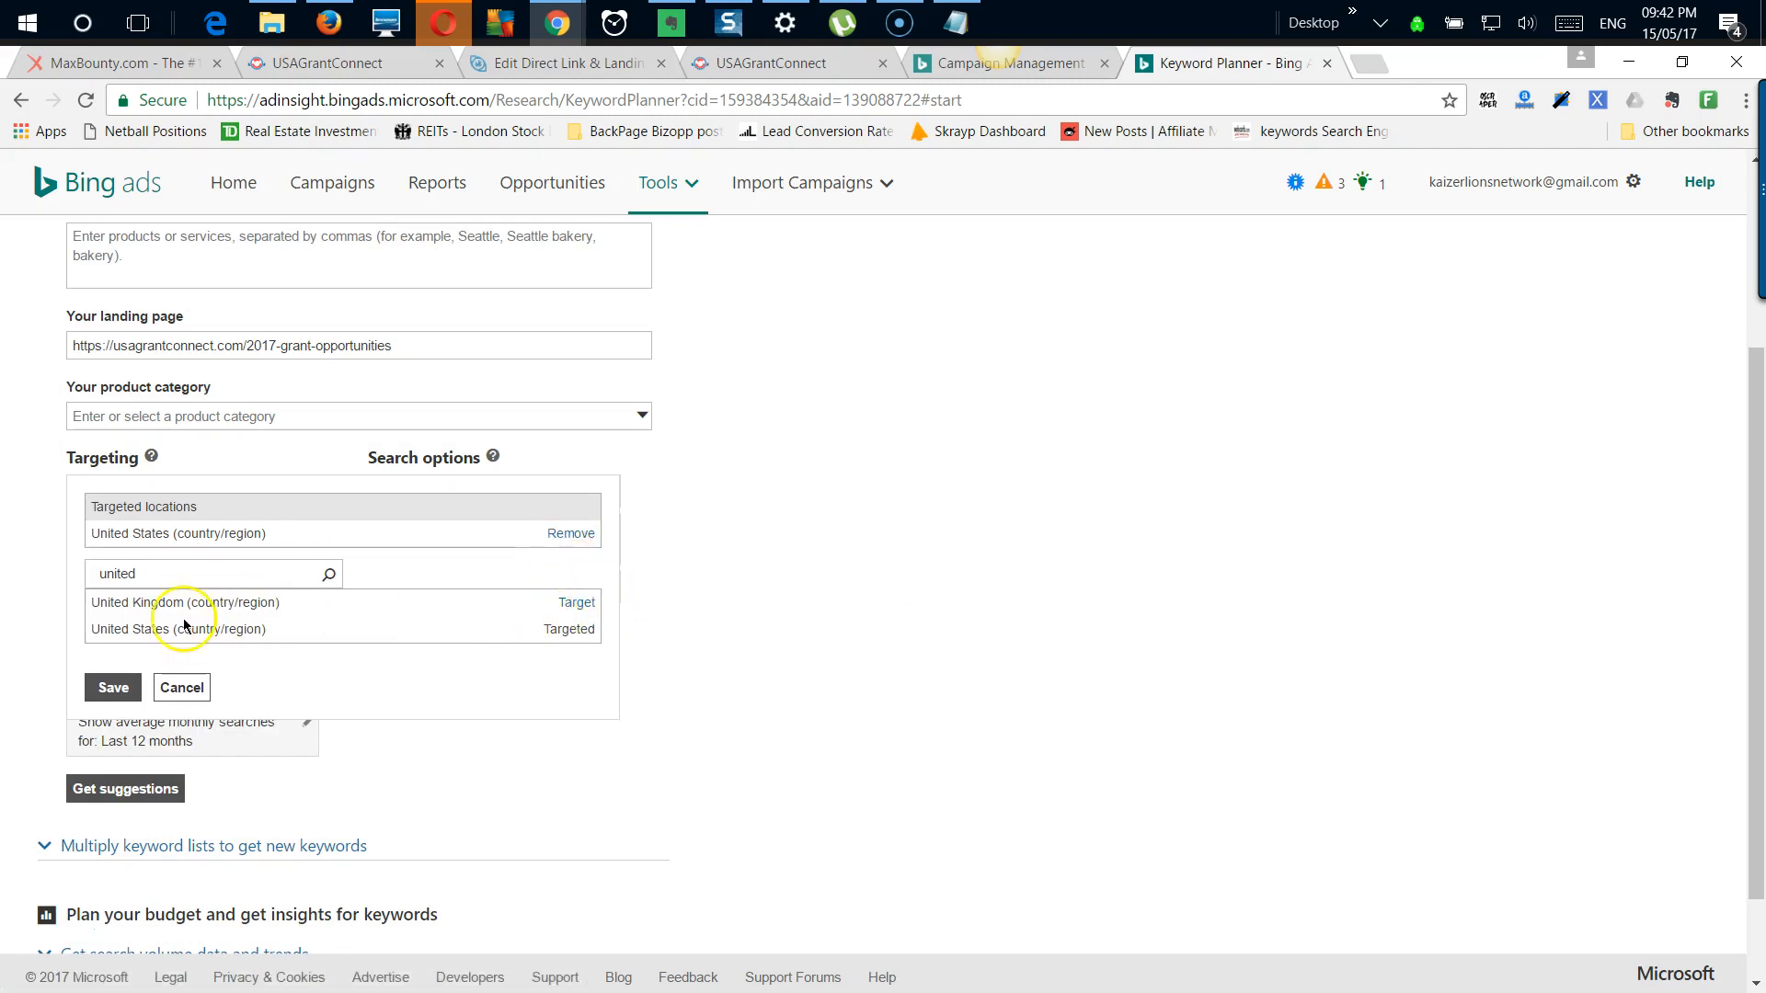
click(115, 689)
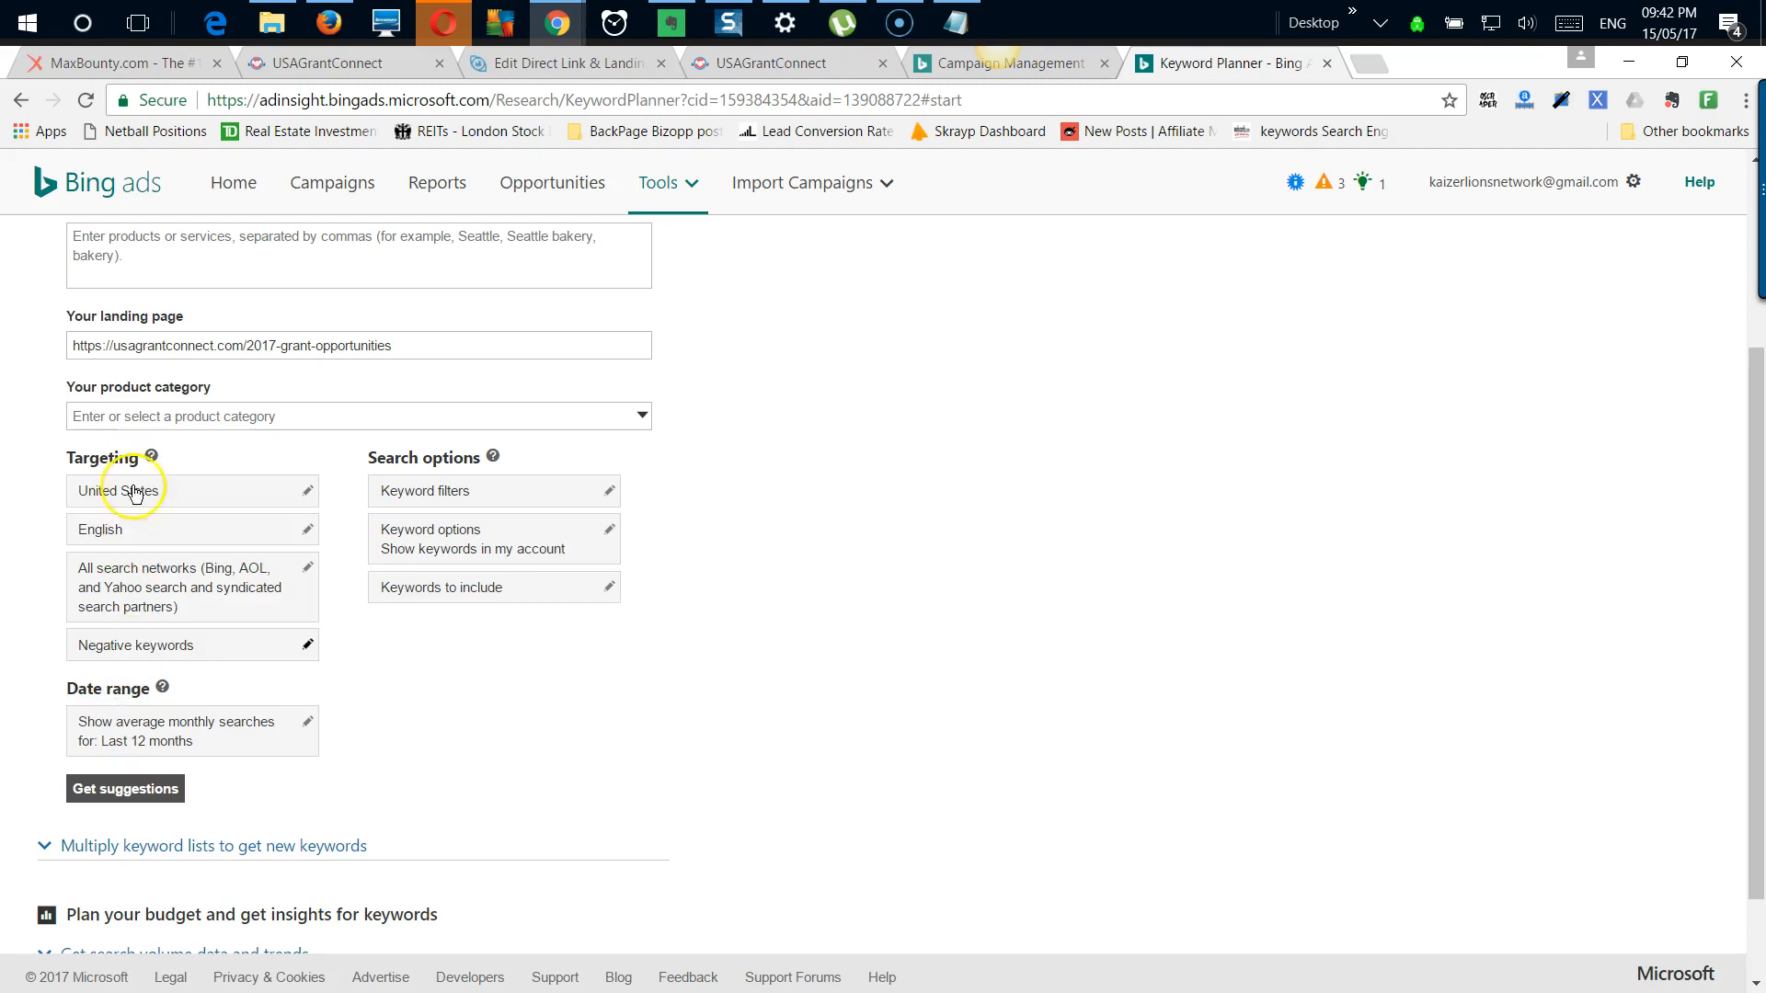
Step: Get keyword suggestions for the landing page and open the suggested Assistance ad group
scroll(184, 634, down, 1)
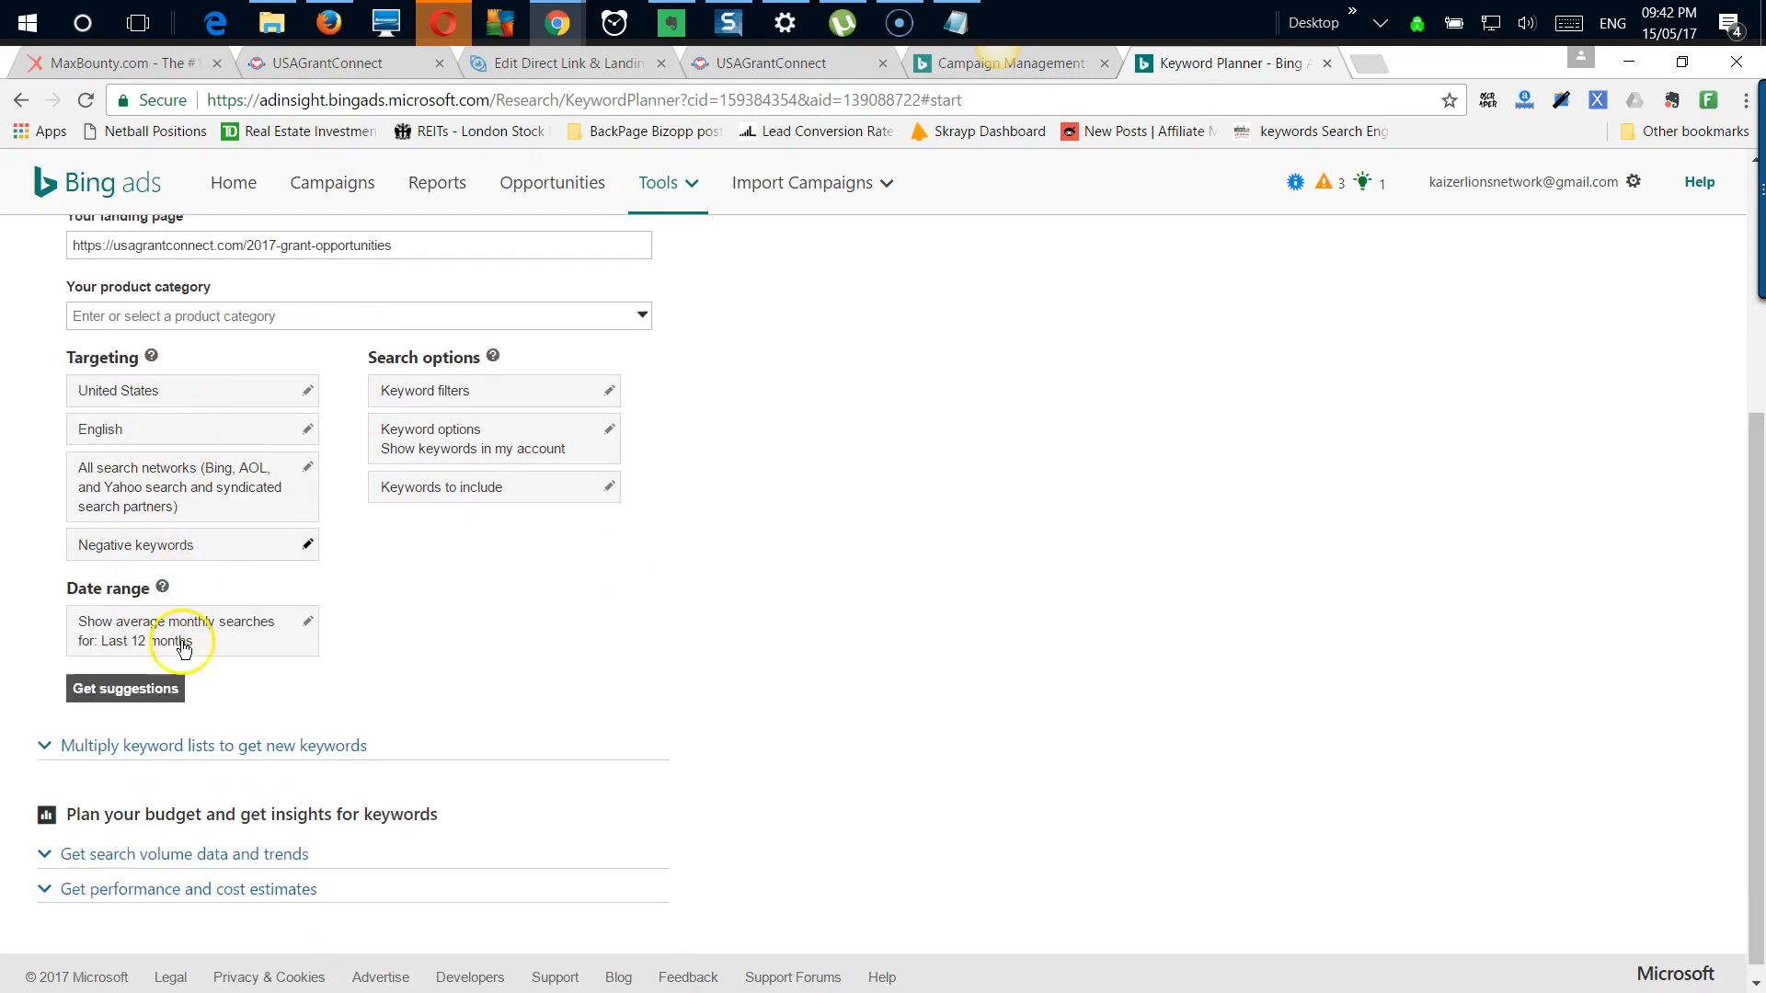
click(129, 675)
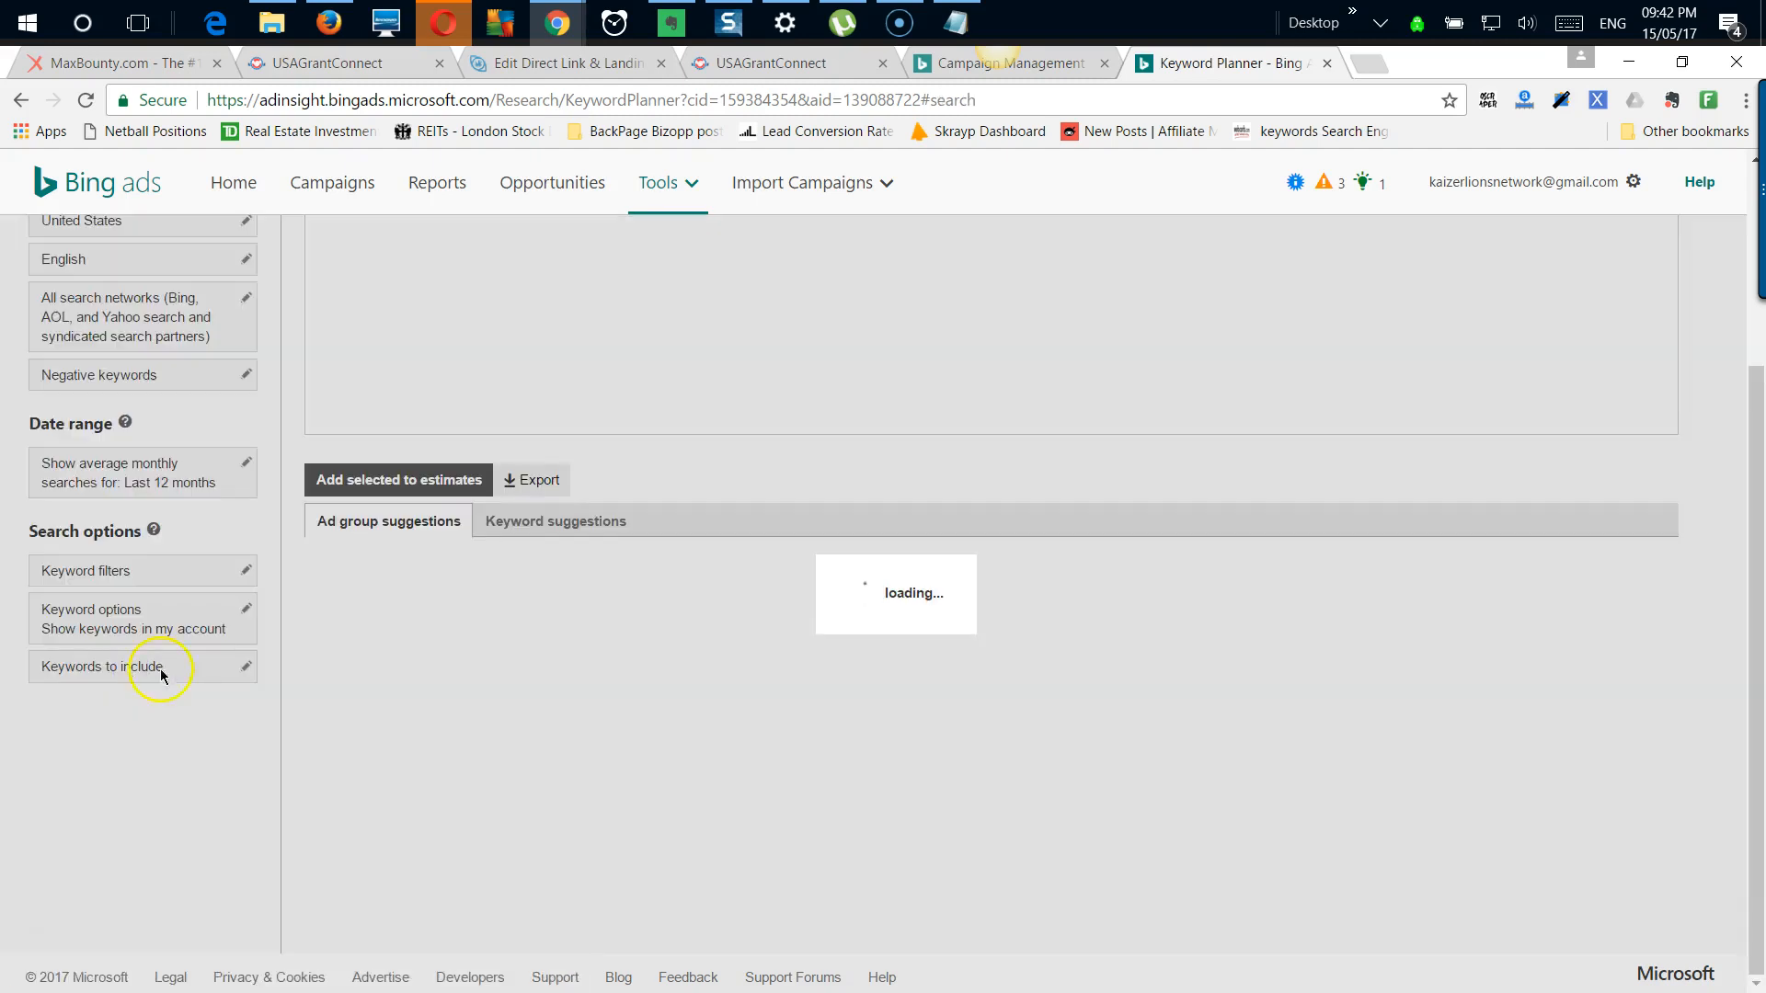
scroll(457, 682, down, 2)
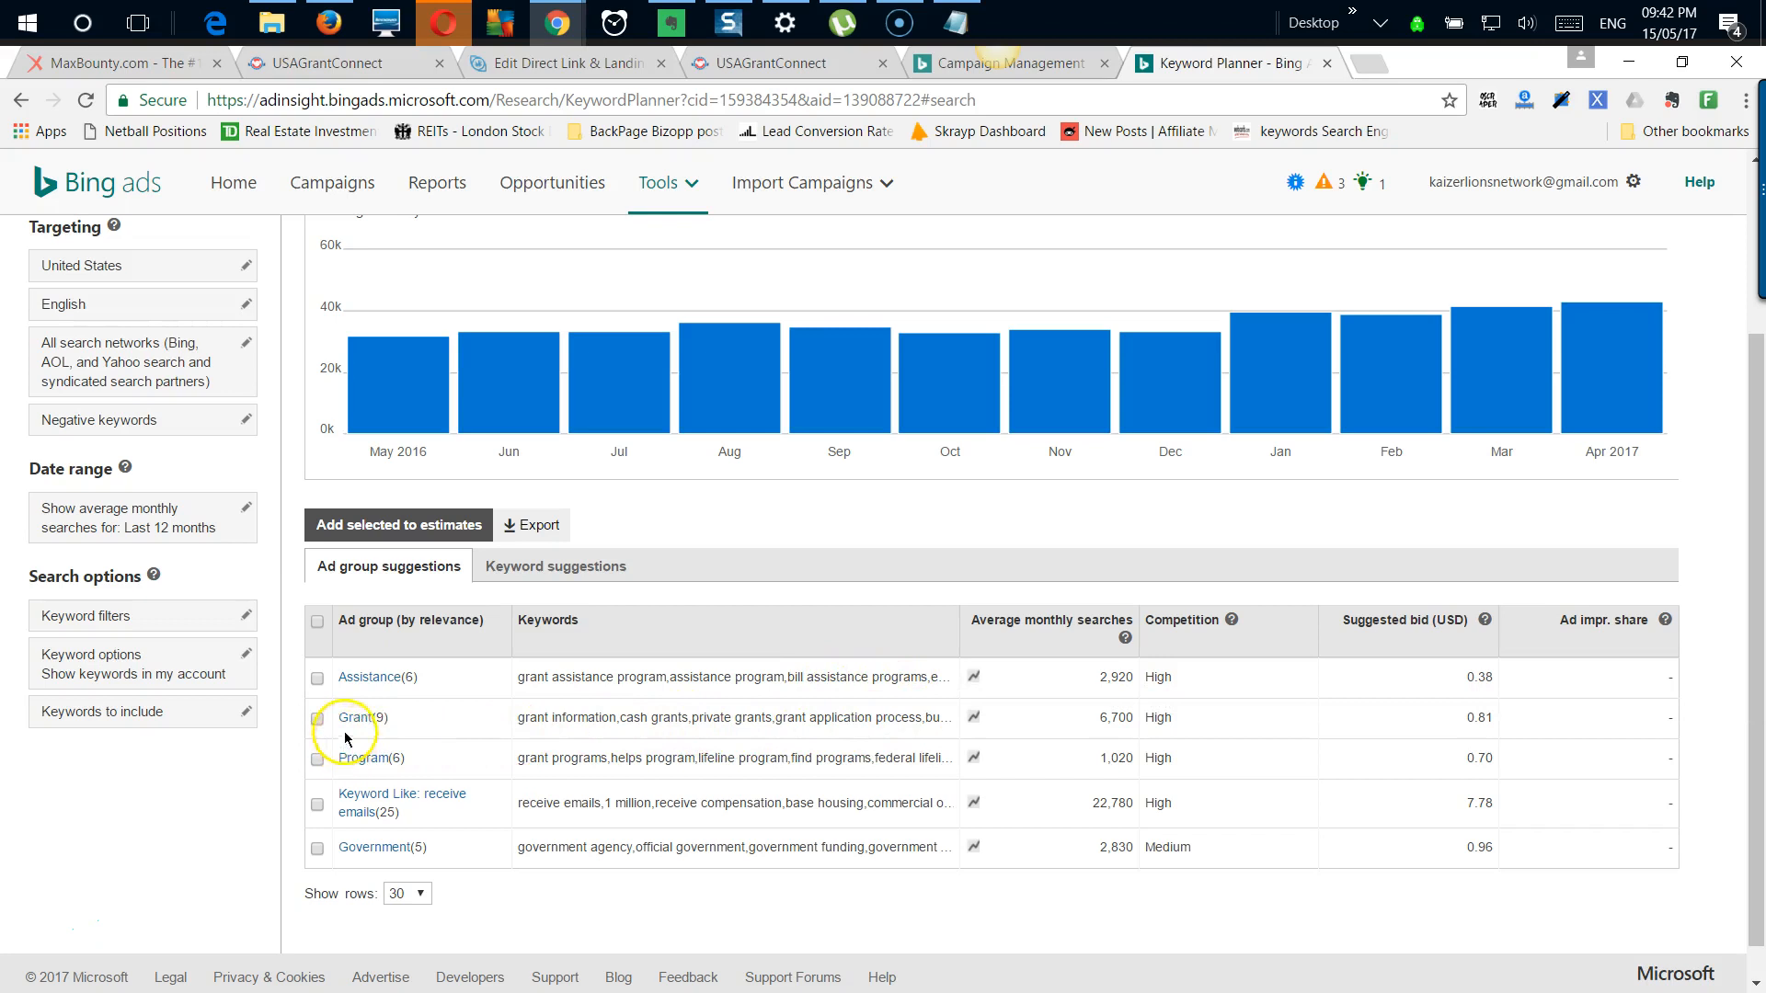
click(366, 680)
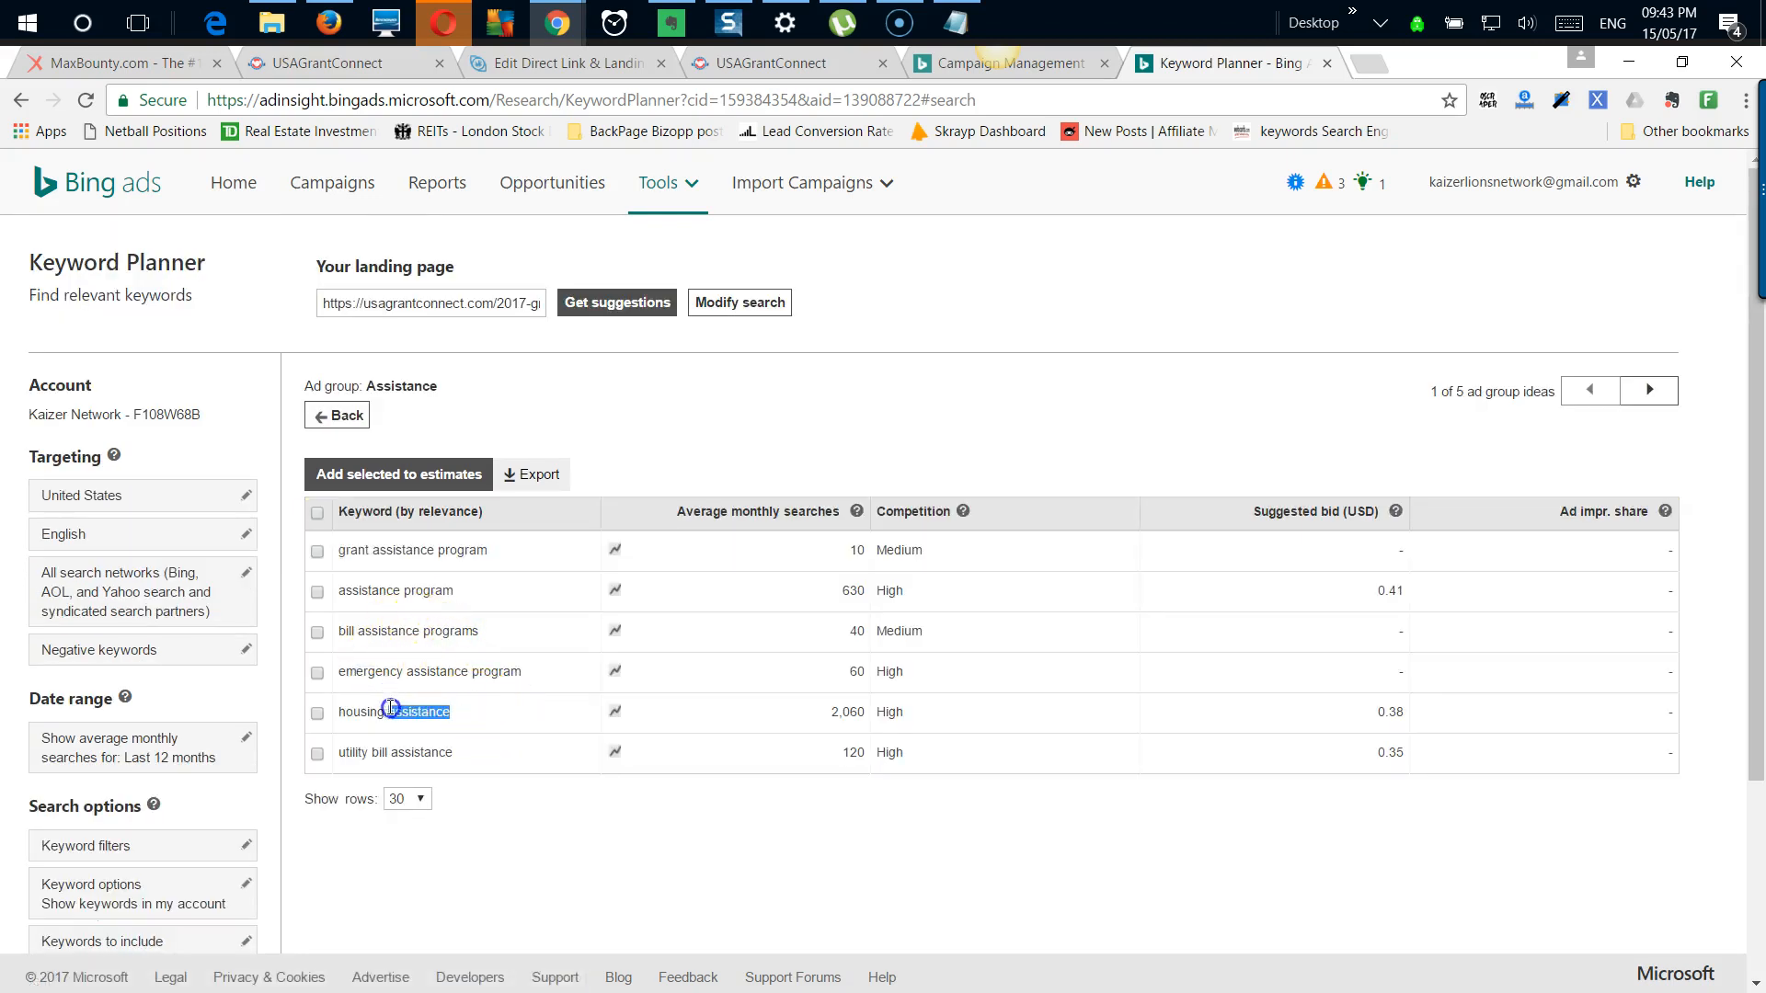
Step: Copy the suggested keyword "housing assistance" into the keyword list of ad group "group 1" in the campaign
right_click(363, 718)
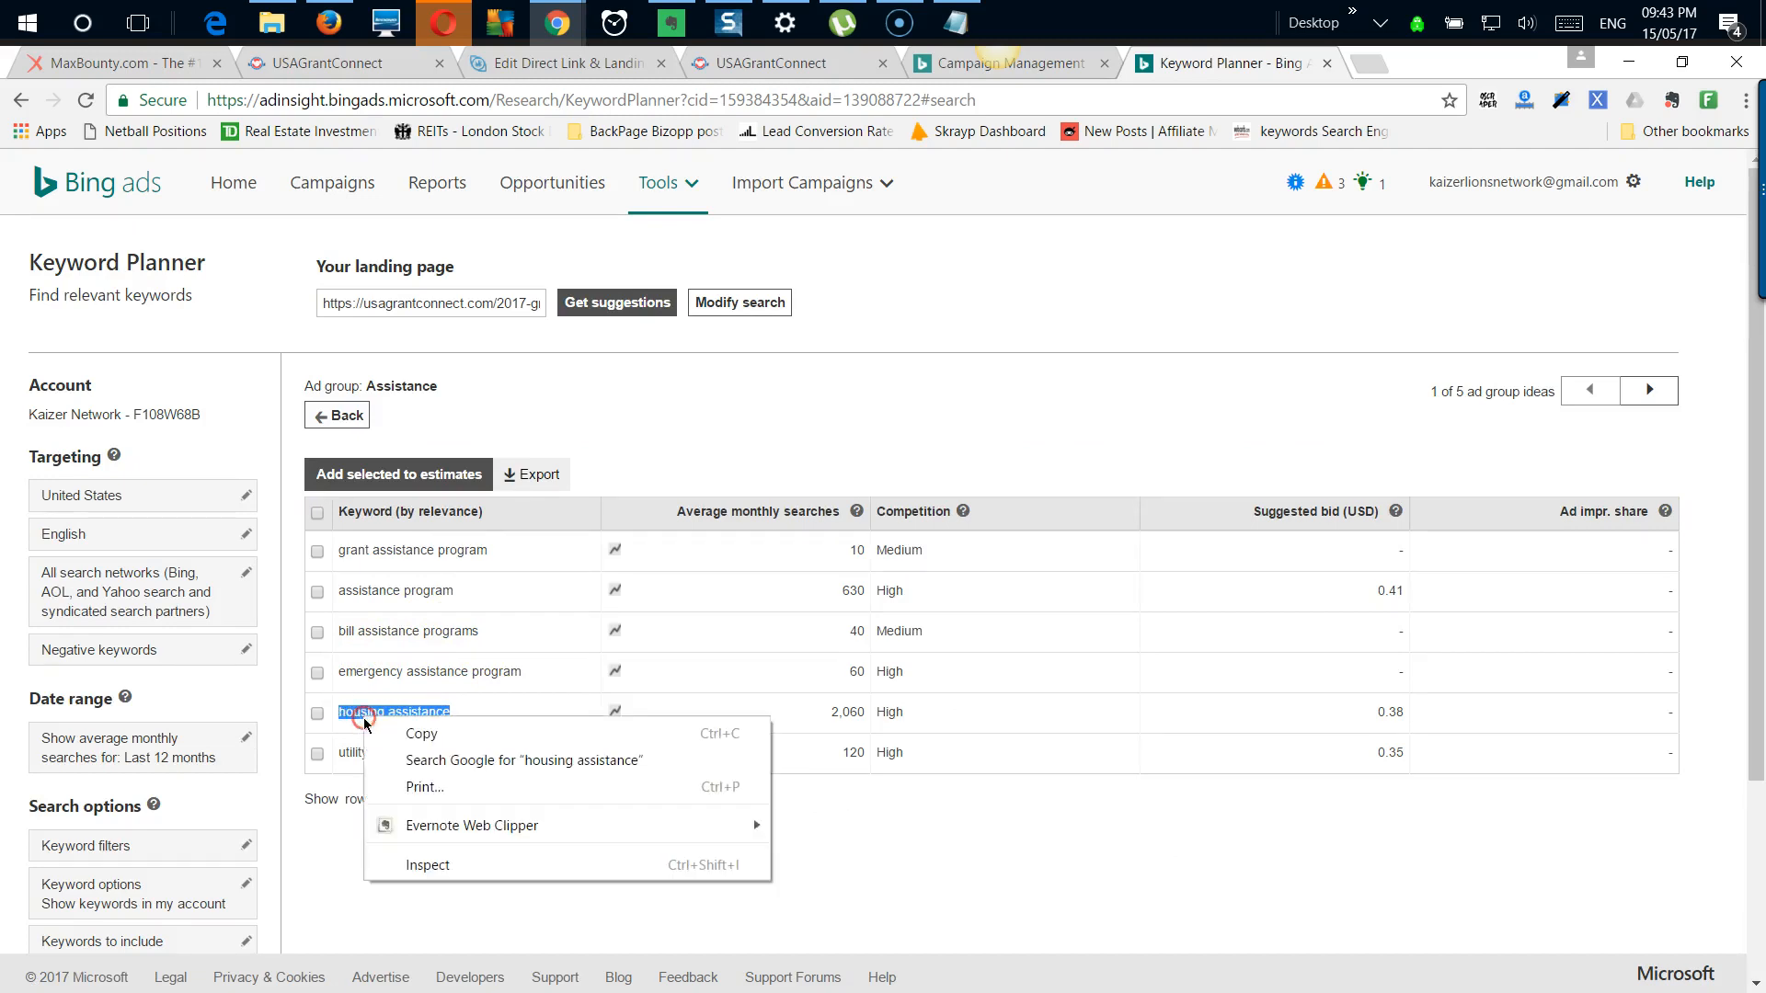
click(397, 731)
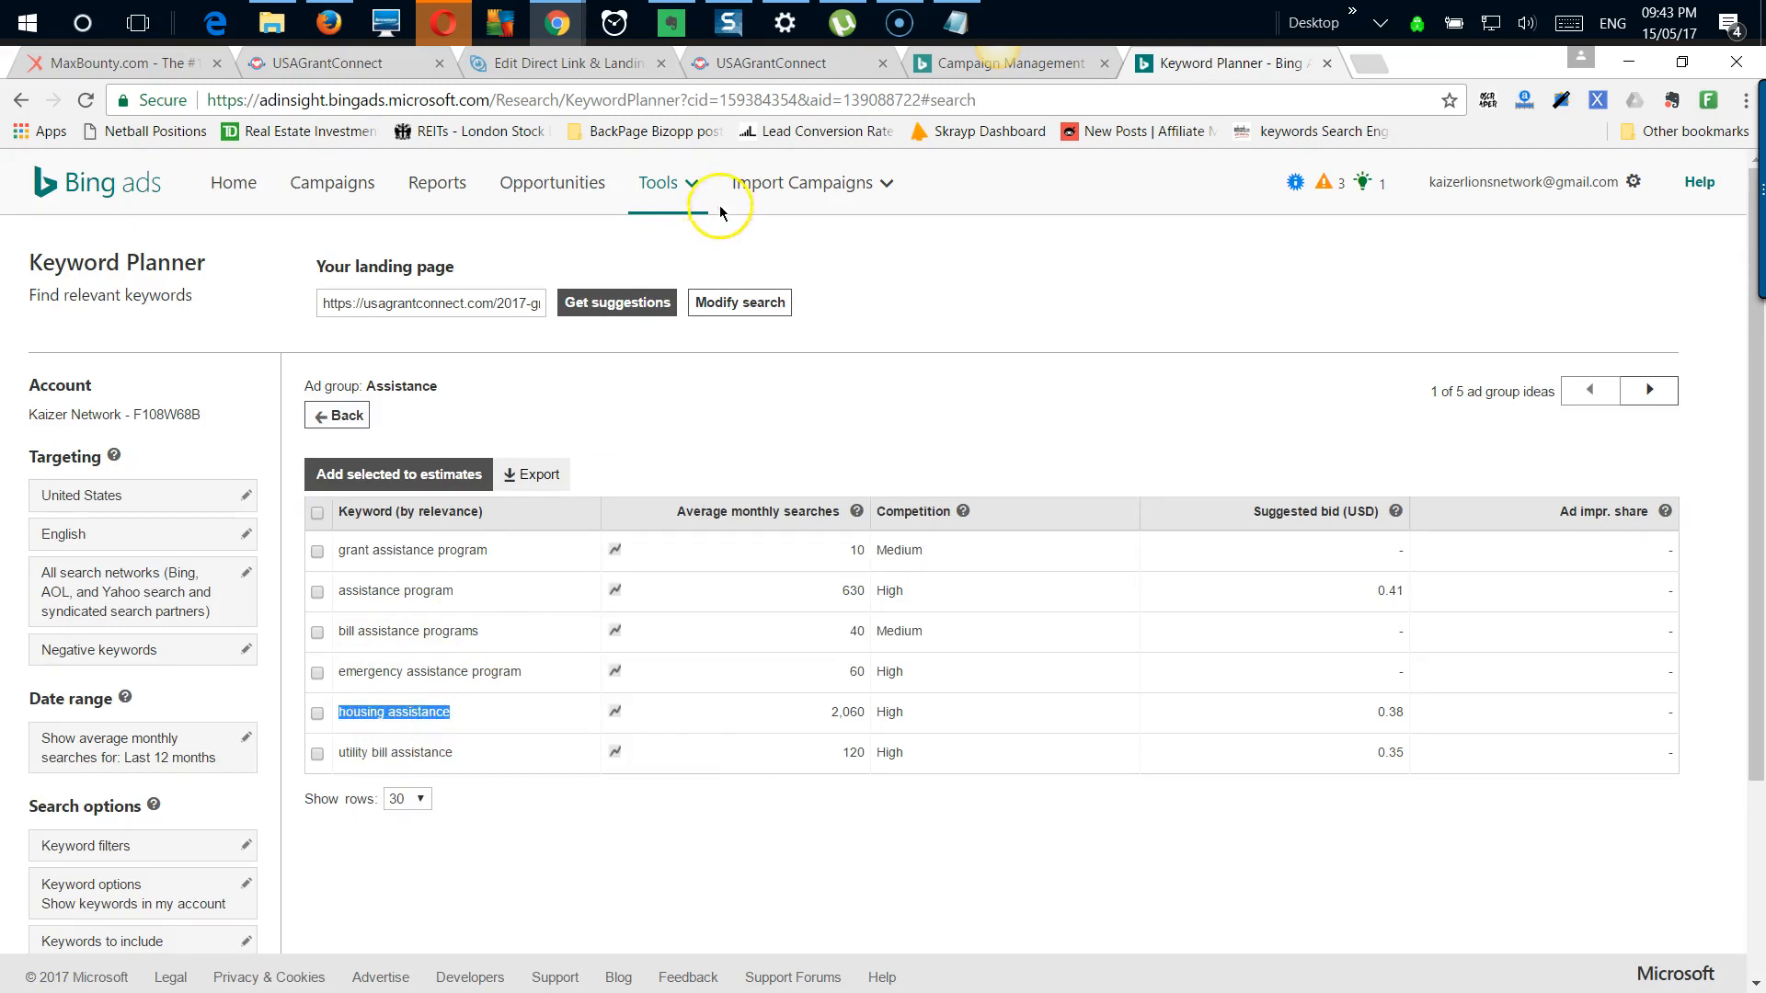
click(948, 63)
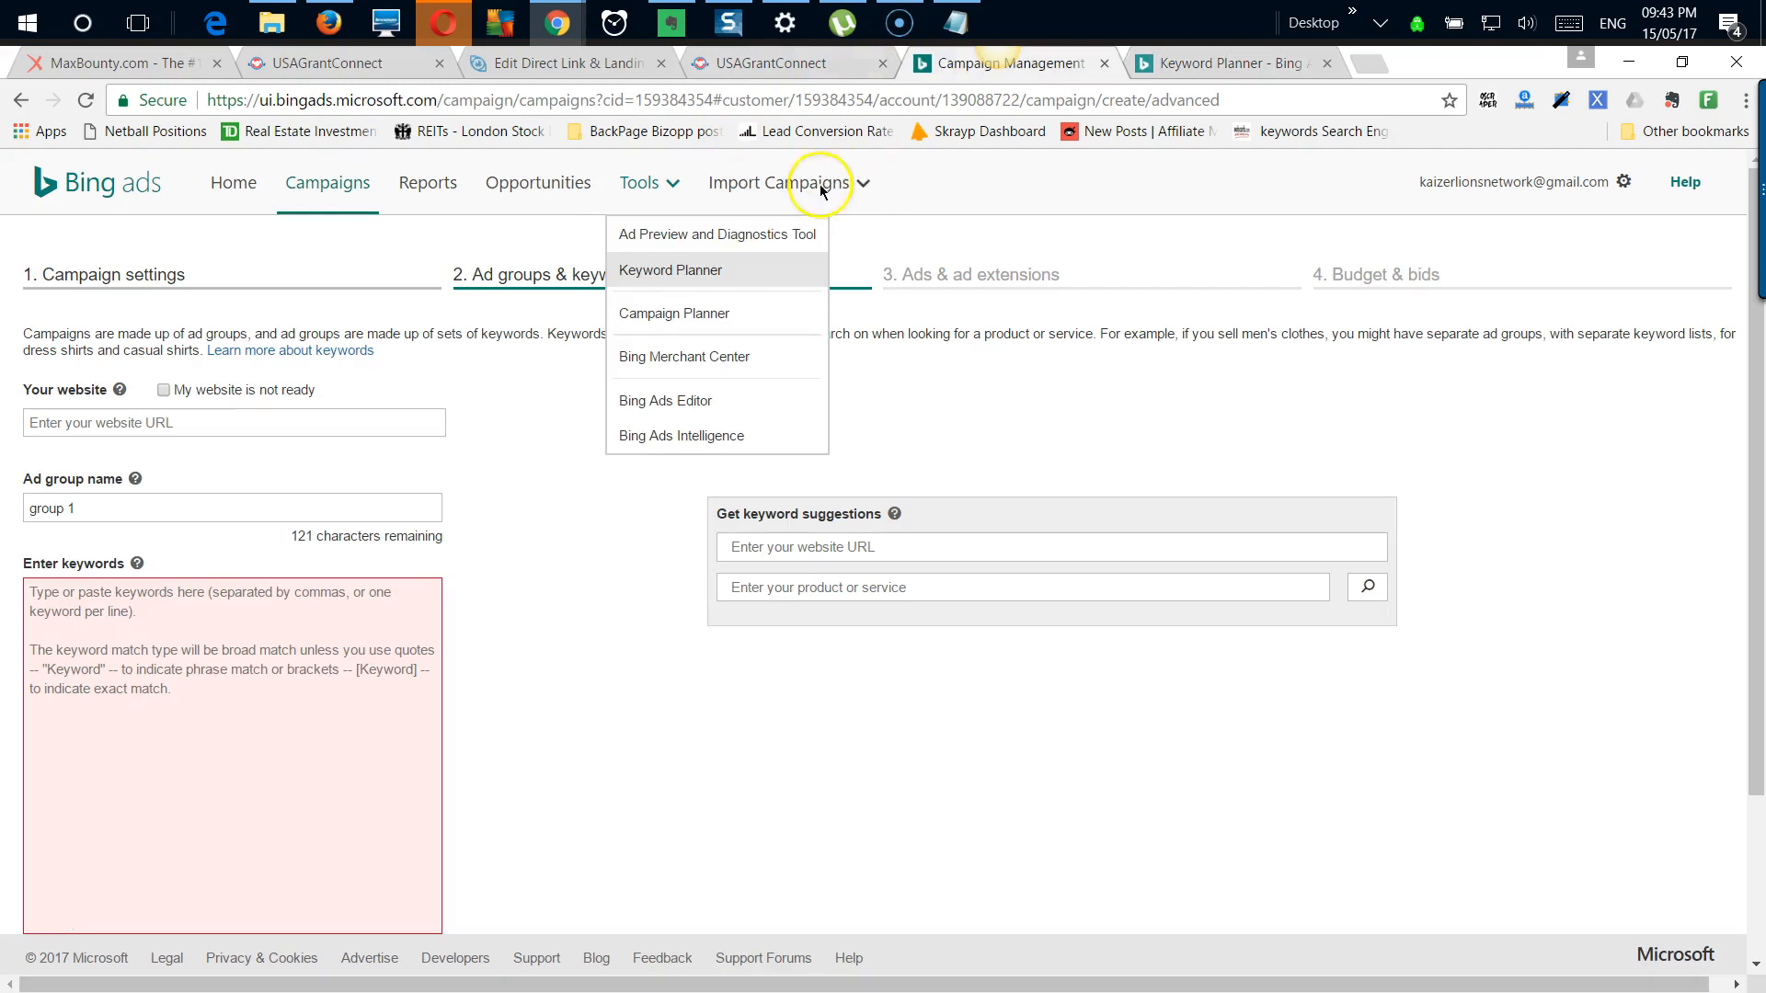
click(316, 638)
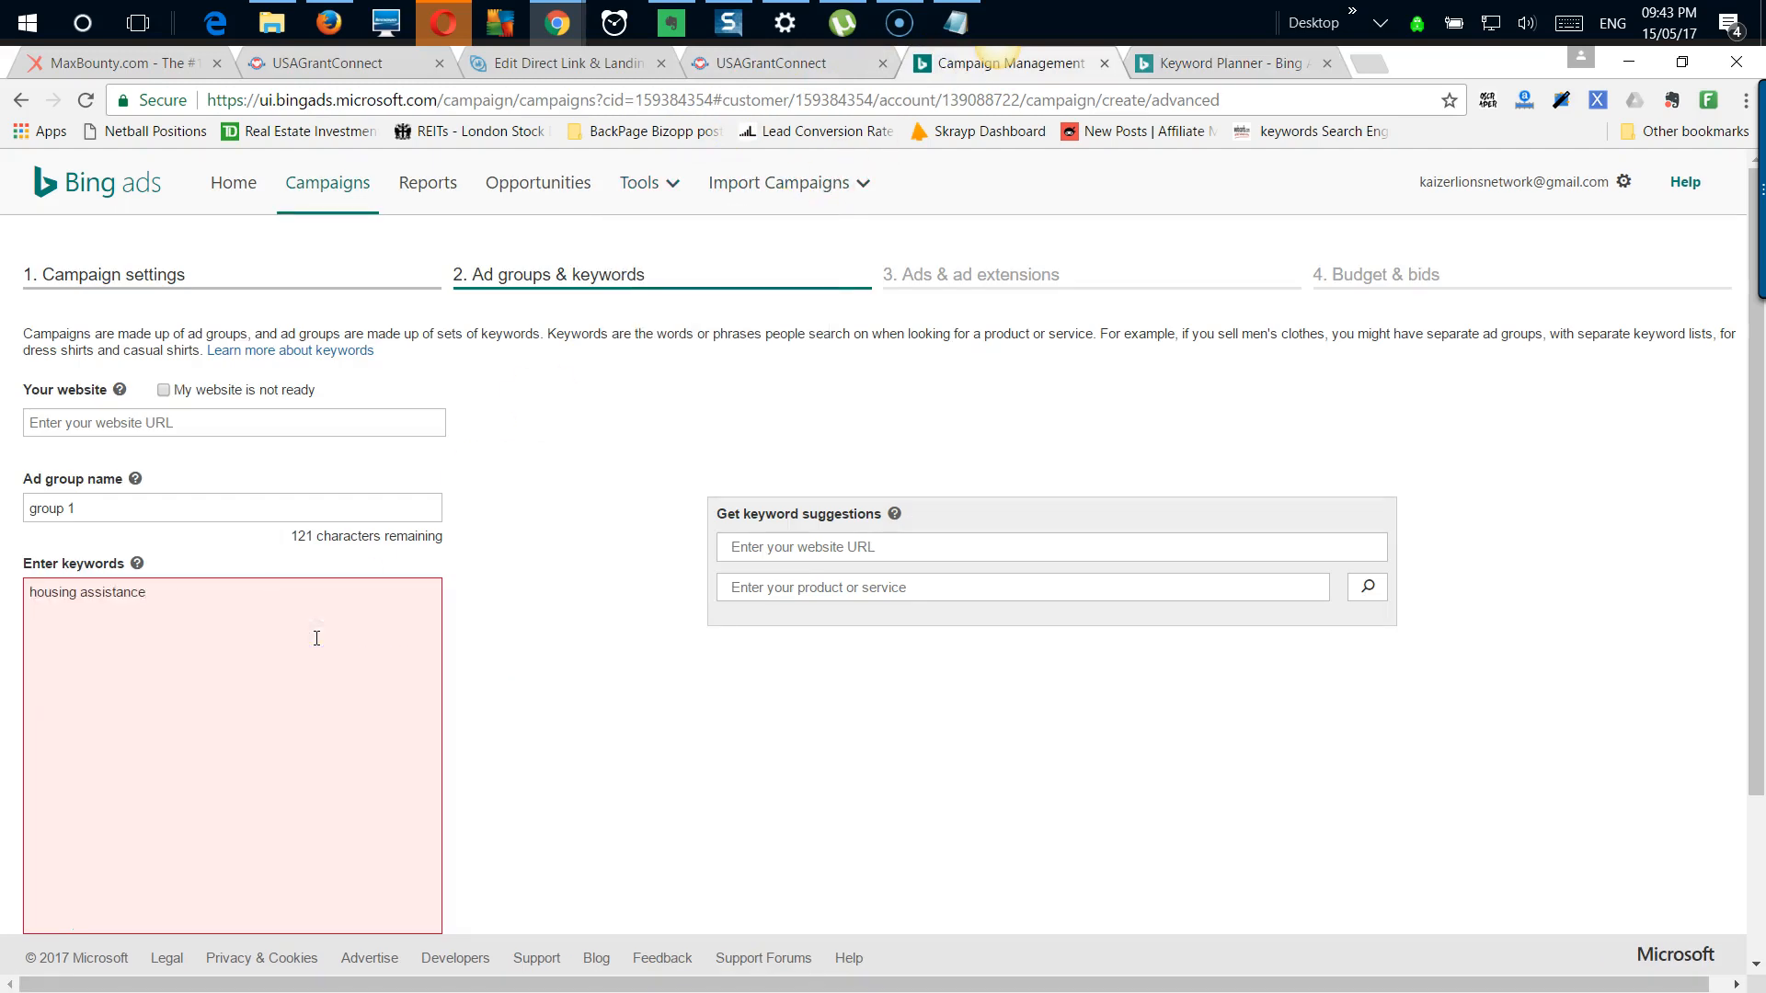
Step: Copy the suggestion "assistance program" from Keyword Planner onto a new line of group 1's keyword list
click(1223, 63)
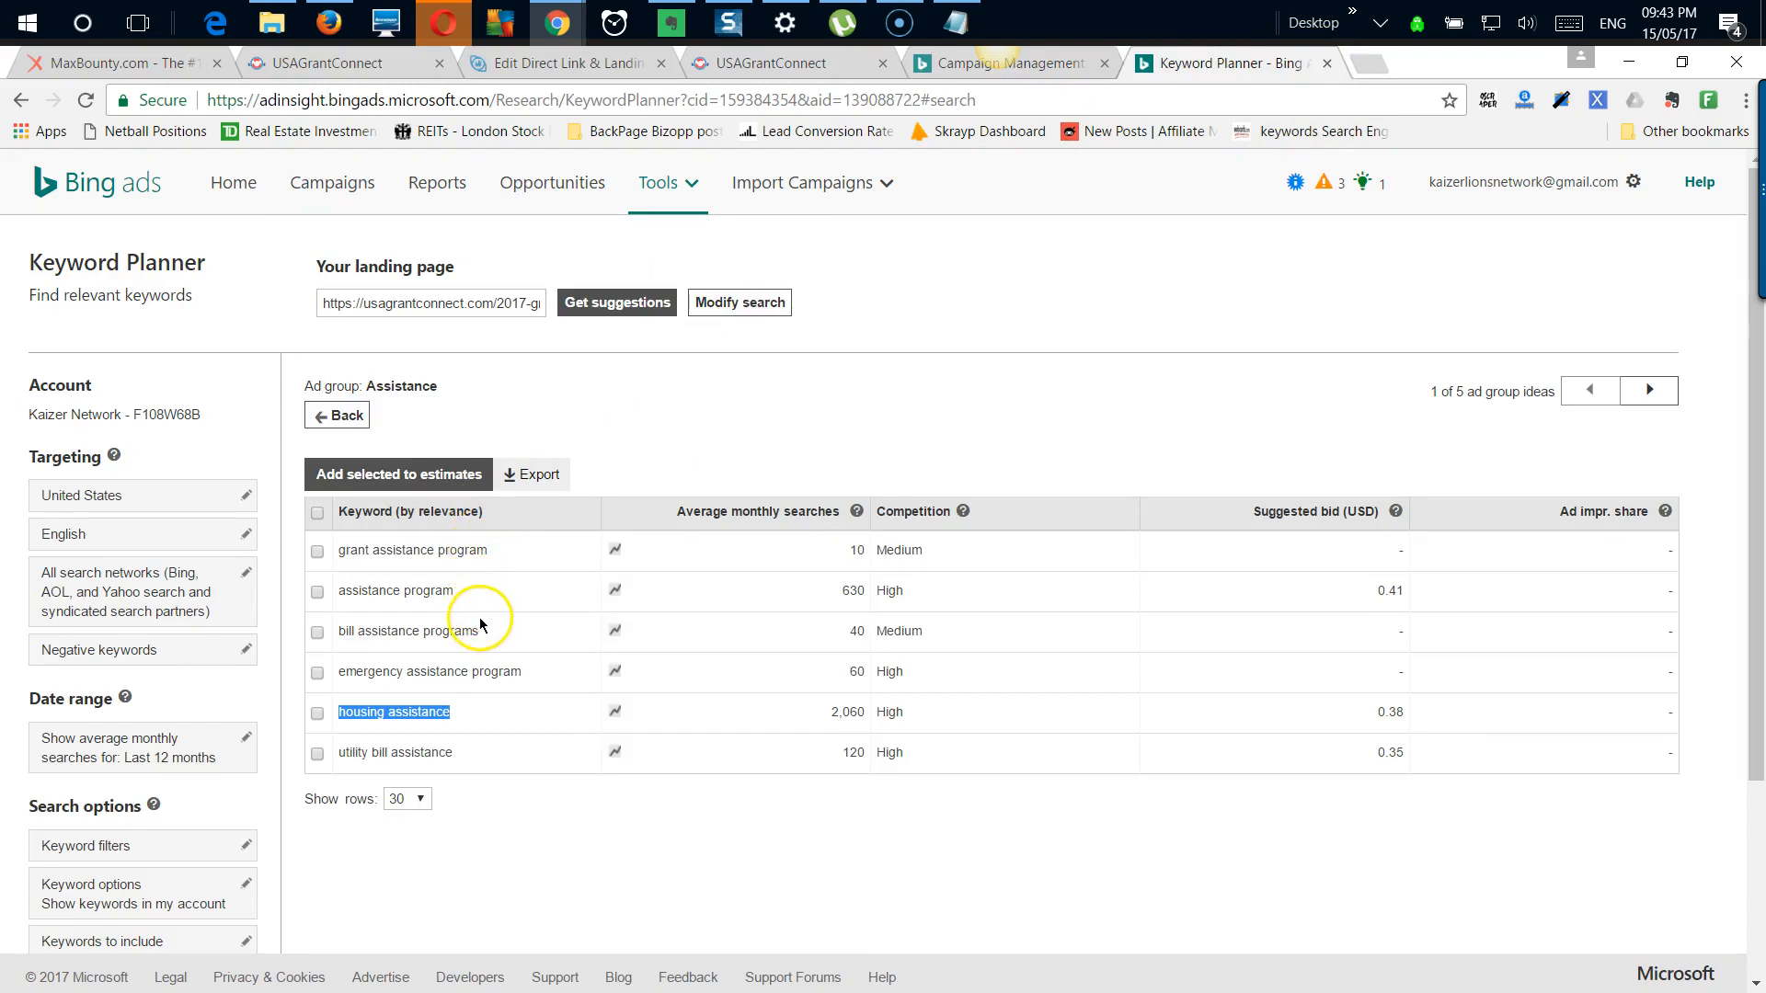
drag(469, 591, 334, 605)
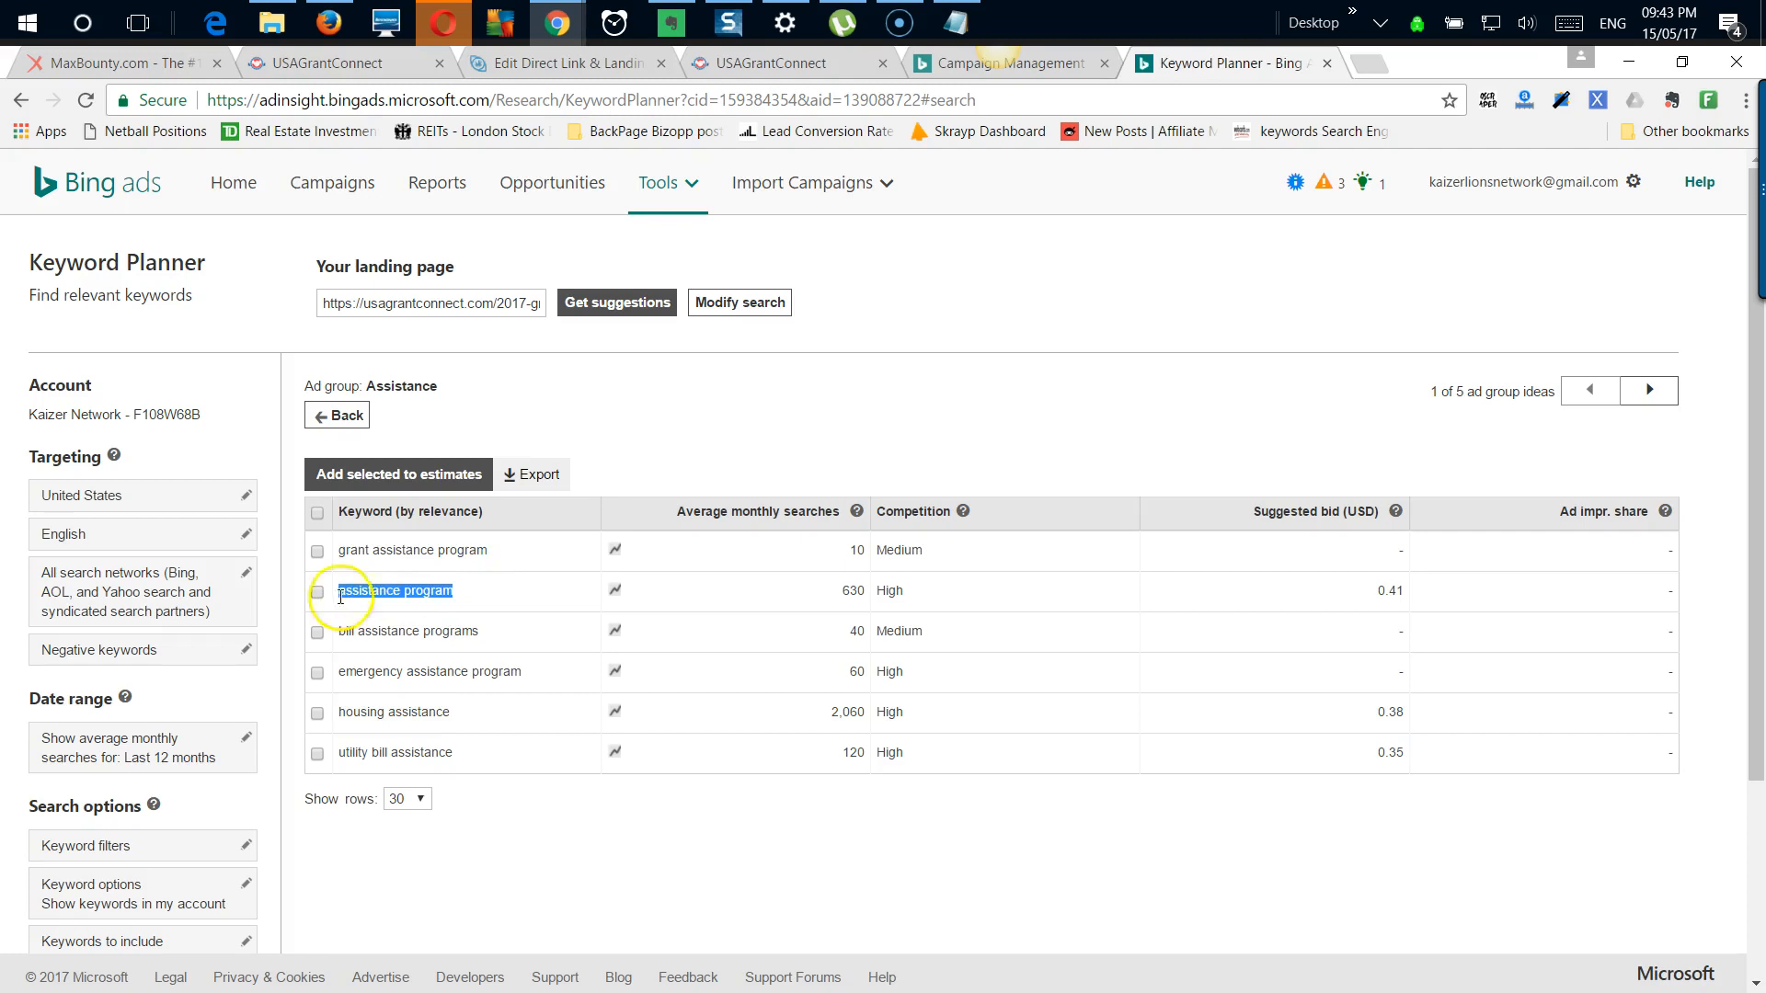
click(1058, 63)
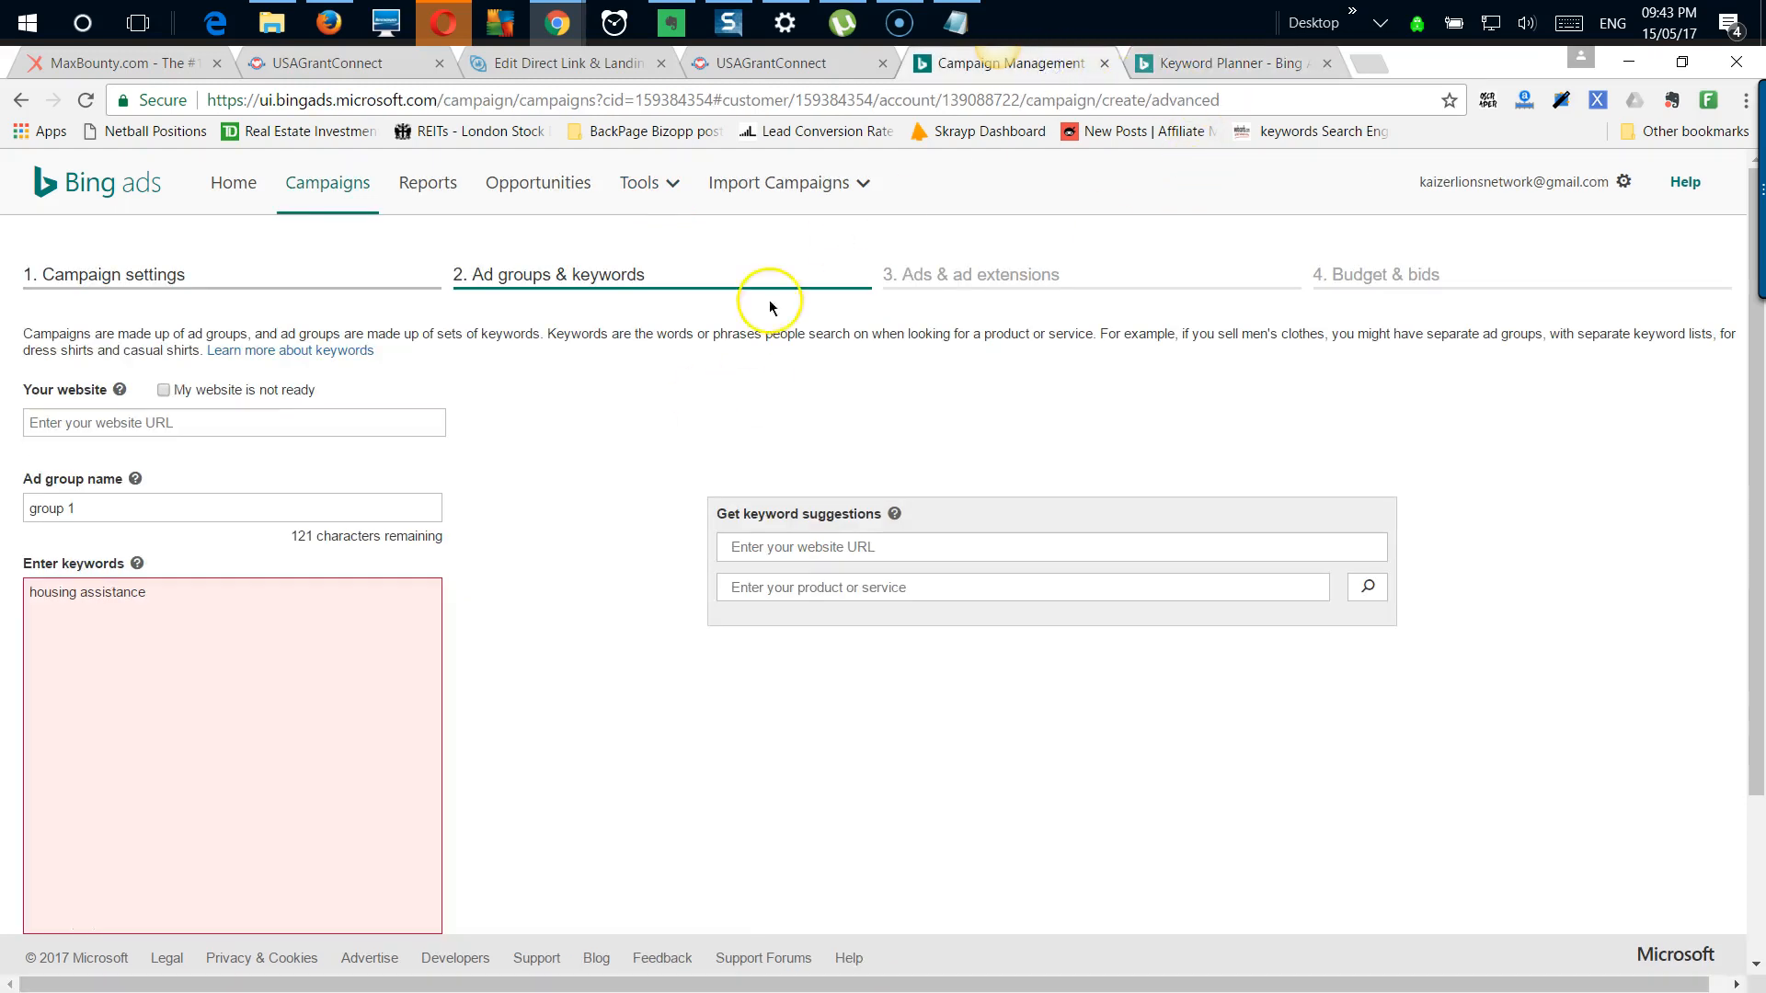
click(374, 593)
key(Return)
key(ctrl+v)
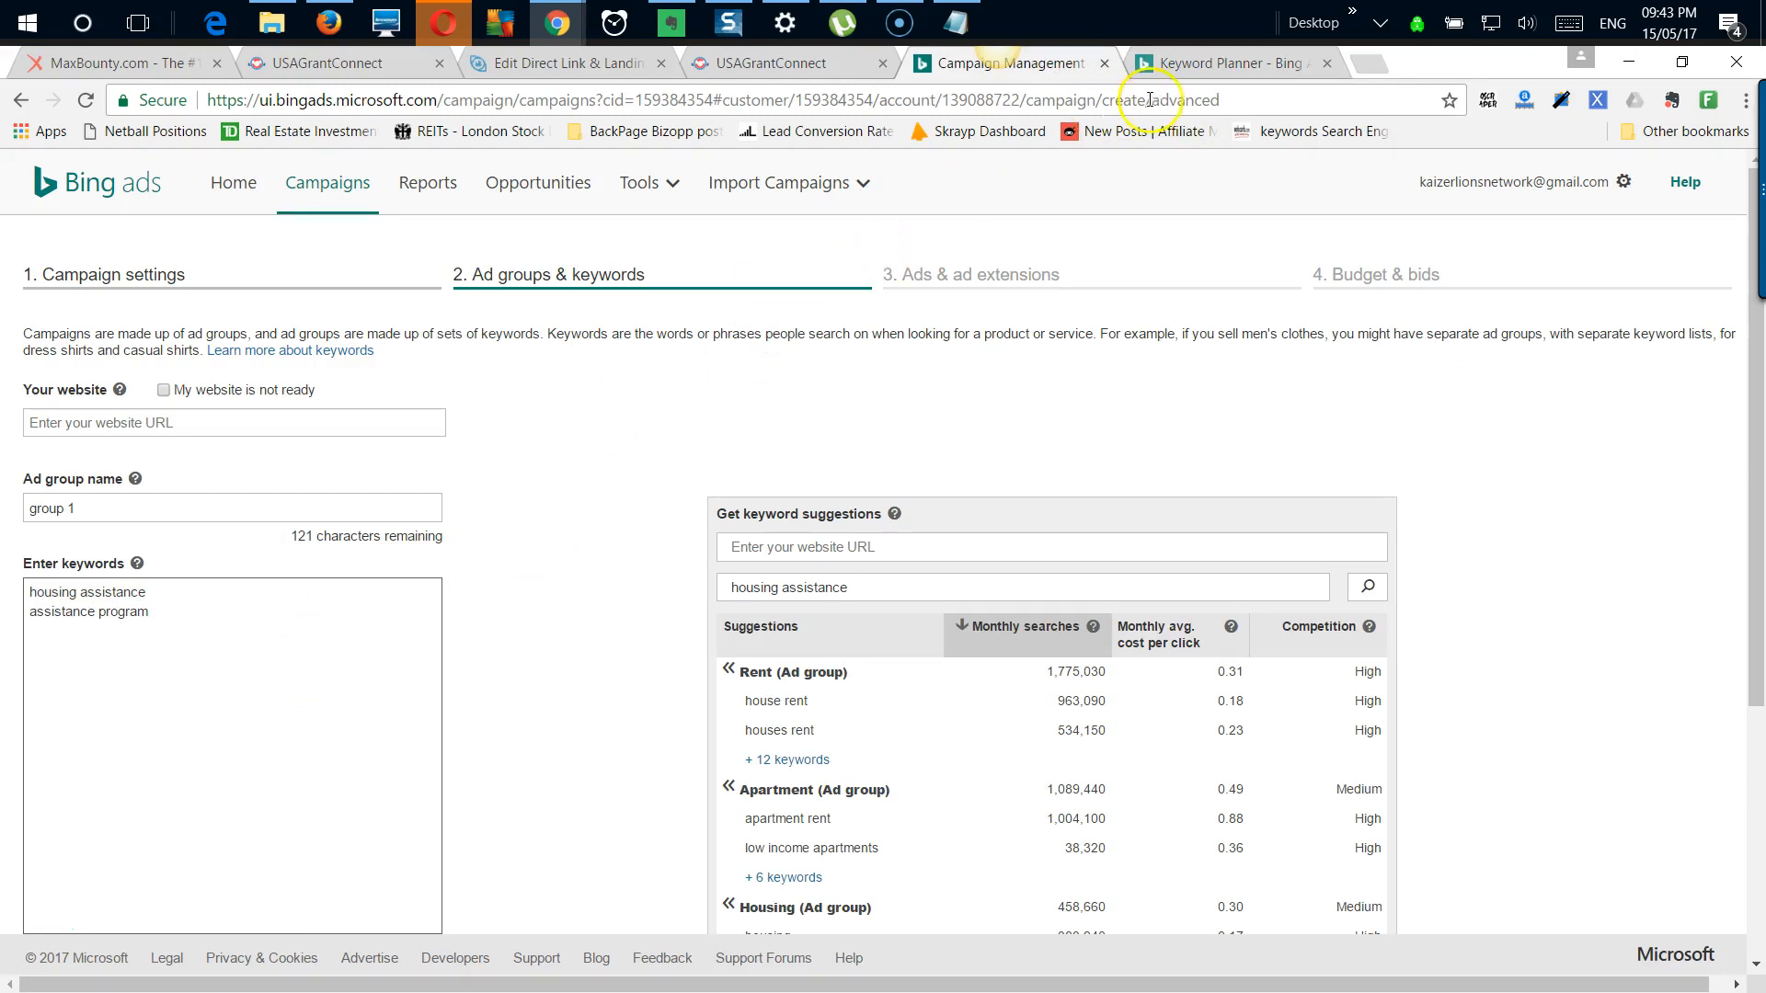
Step: Copy the suggestion "utility bill assistance", check the USAGrantConnect landing page for that topic, and add the keyword on a new line of group 1's list
click(1194, 63)
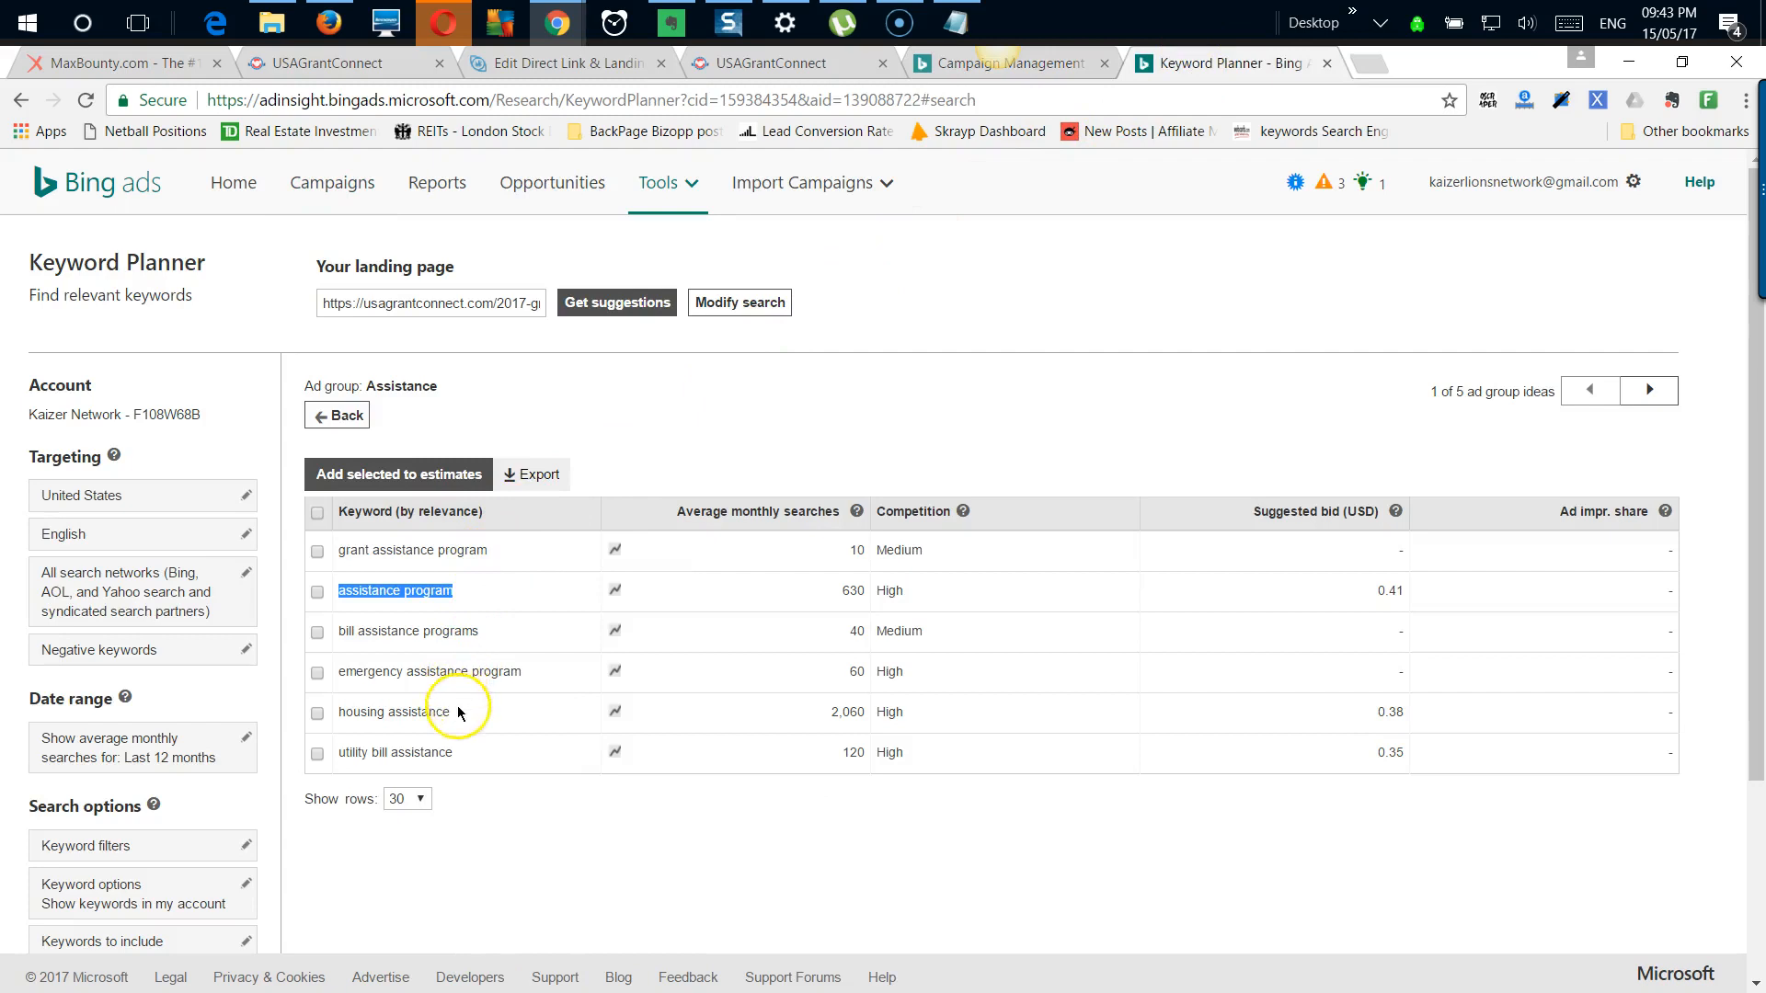
drag(464, 752, 342, 750)
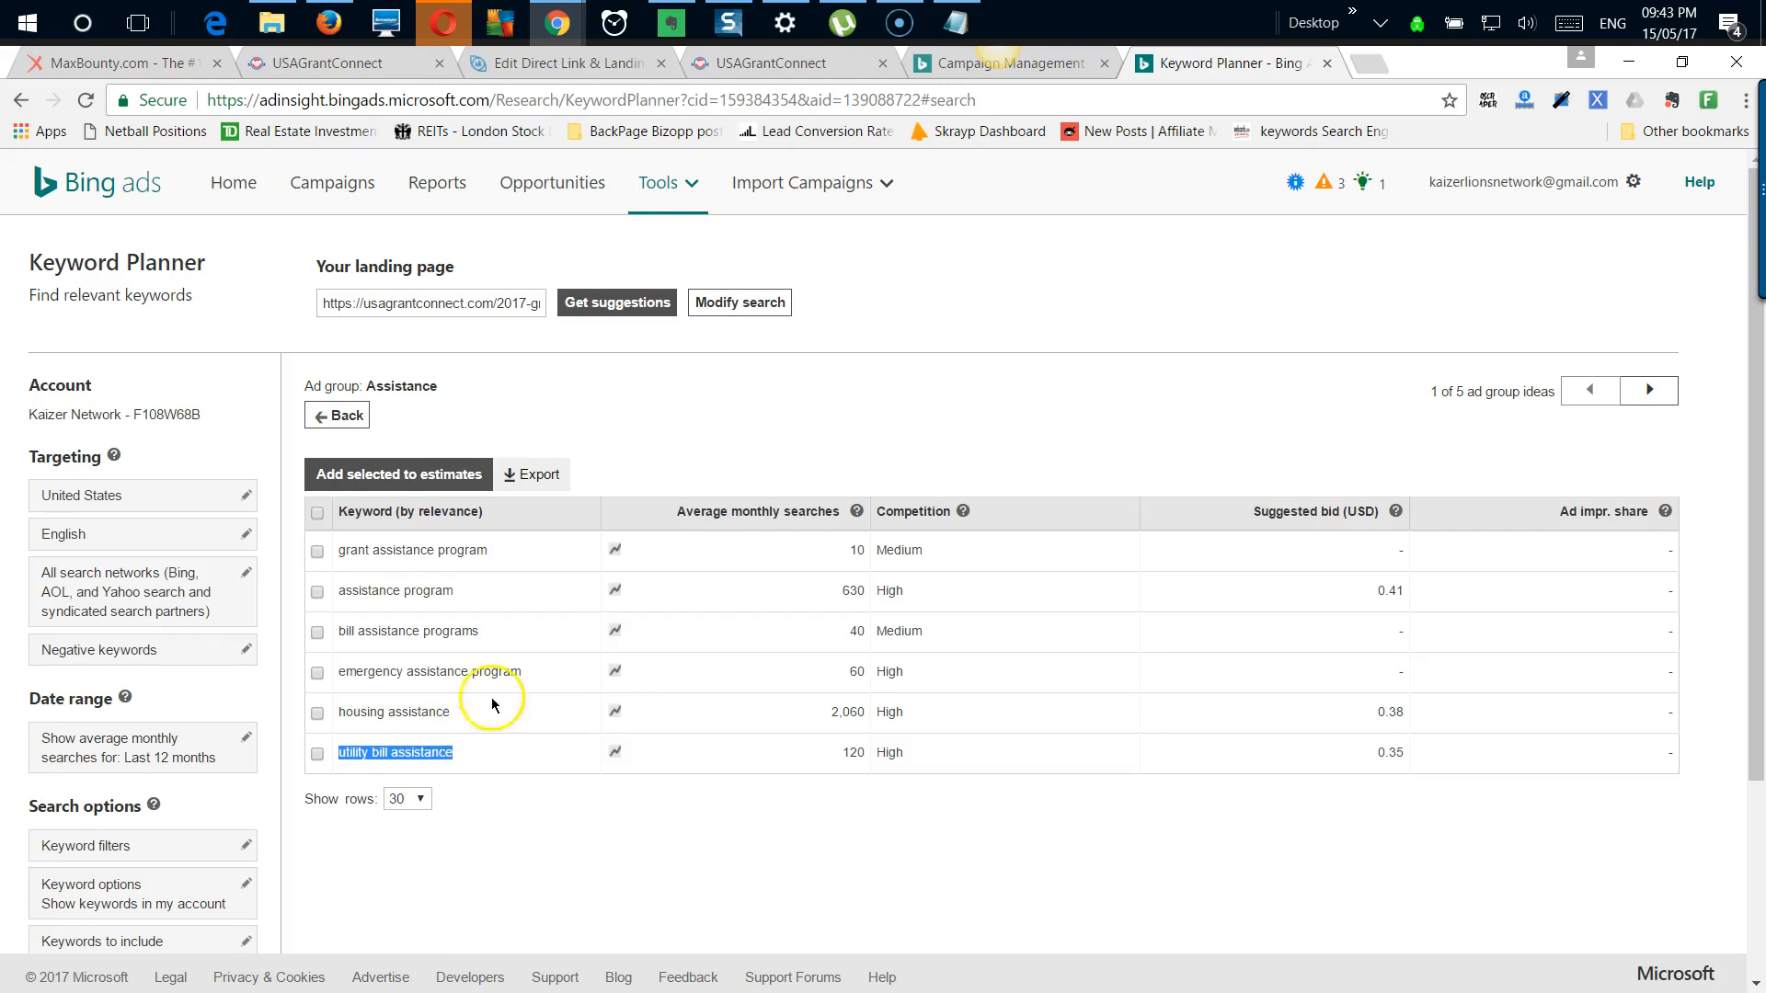
click(811, 64)
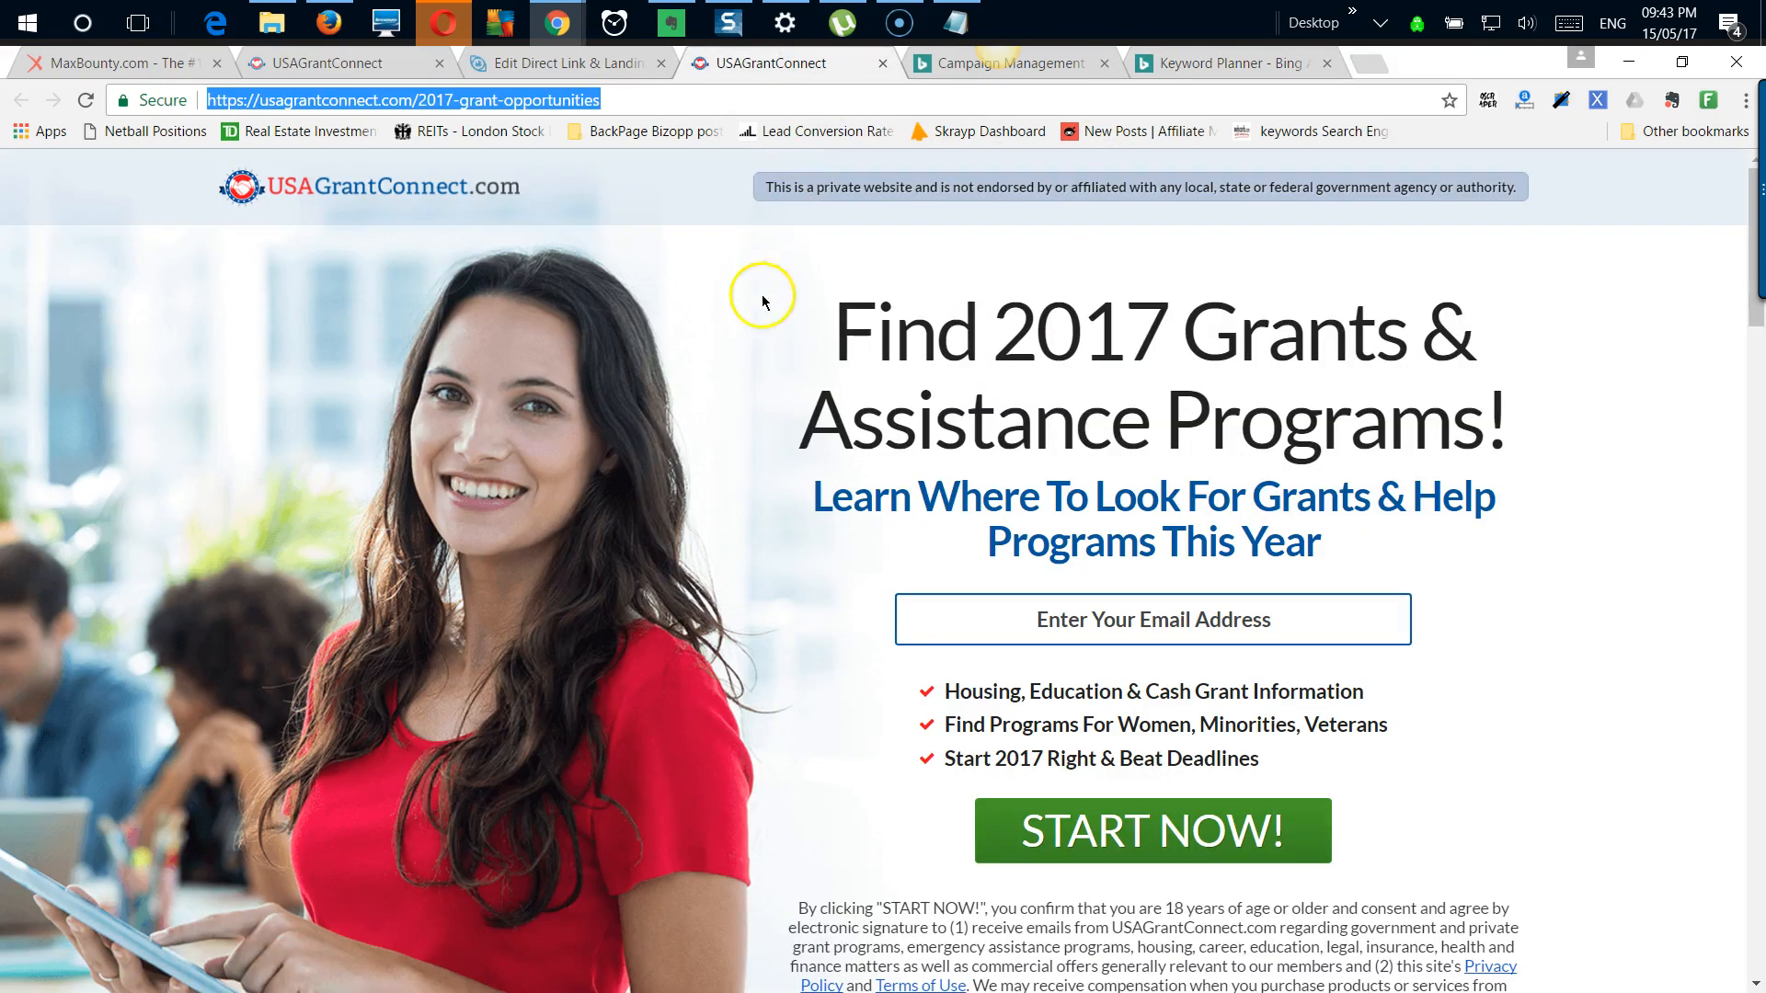
scroll(776, 501, down, 1)
scroll(856, 544, down, 15)
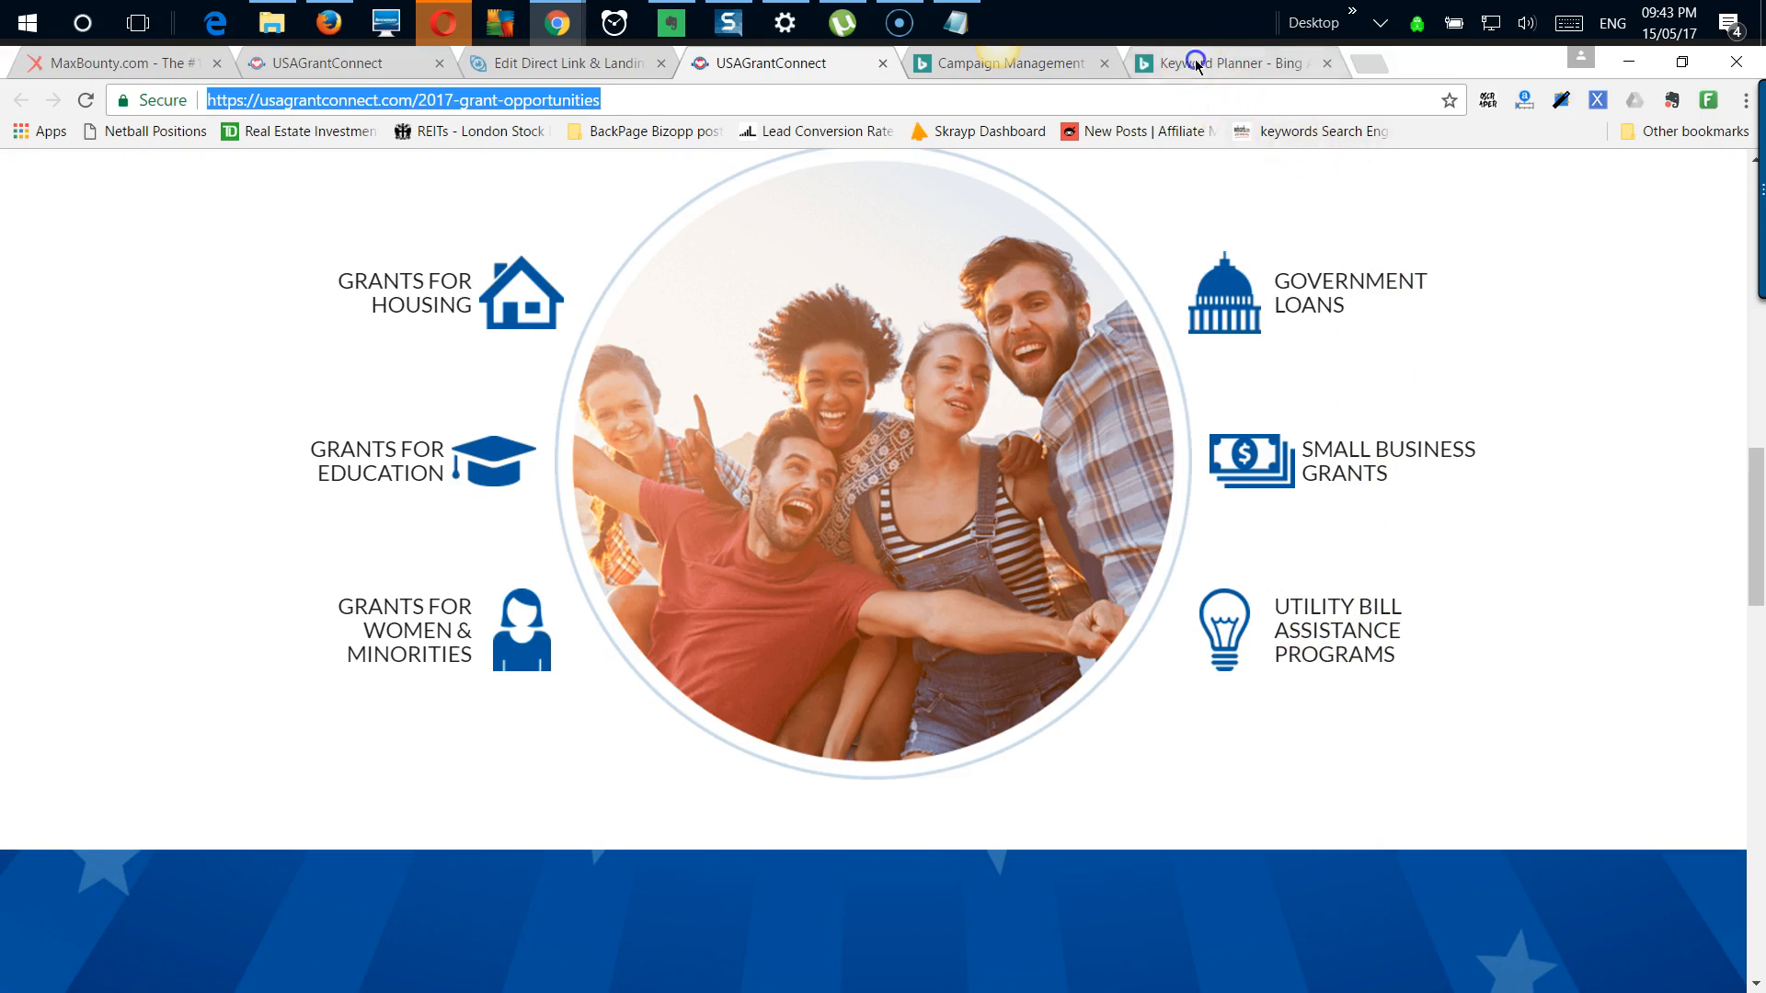
click(1195, 61)
click(1073, 63)
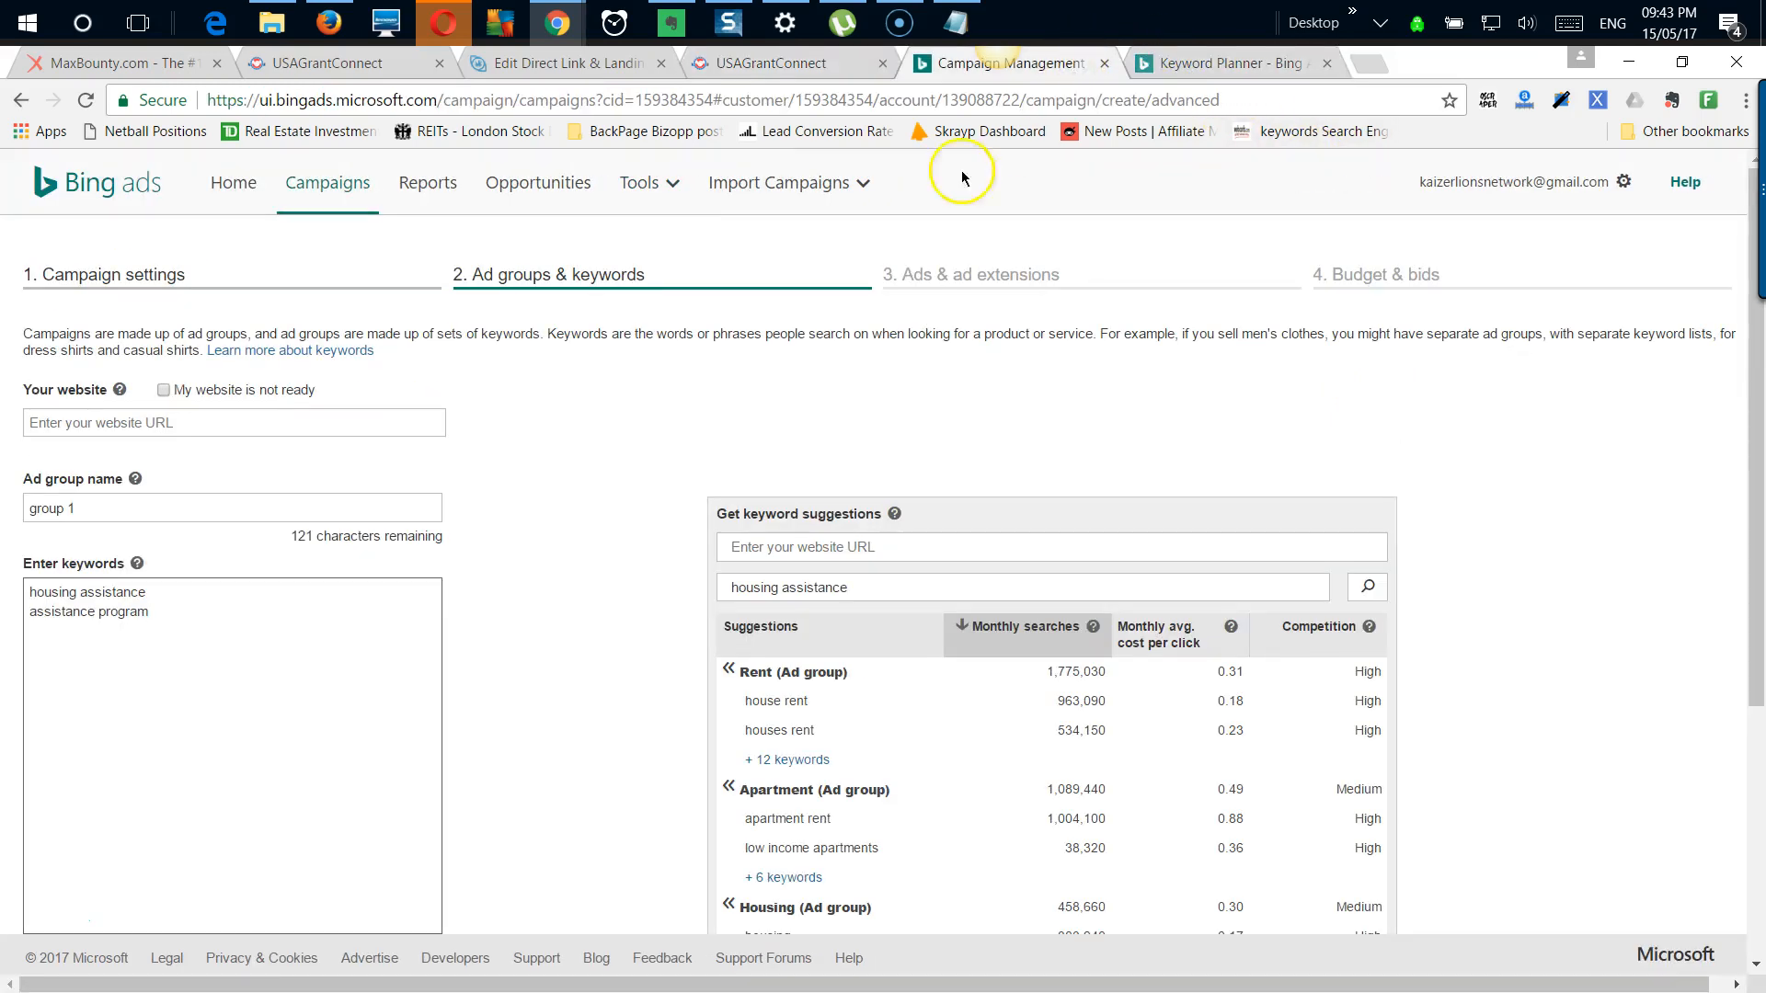
click(173, 617)
key(Return)
key(ctrl+v)
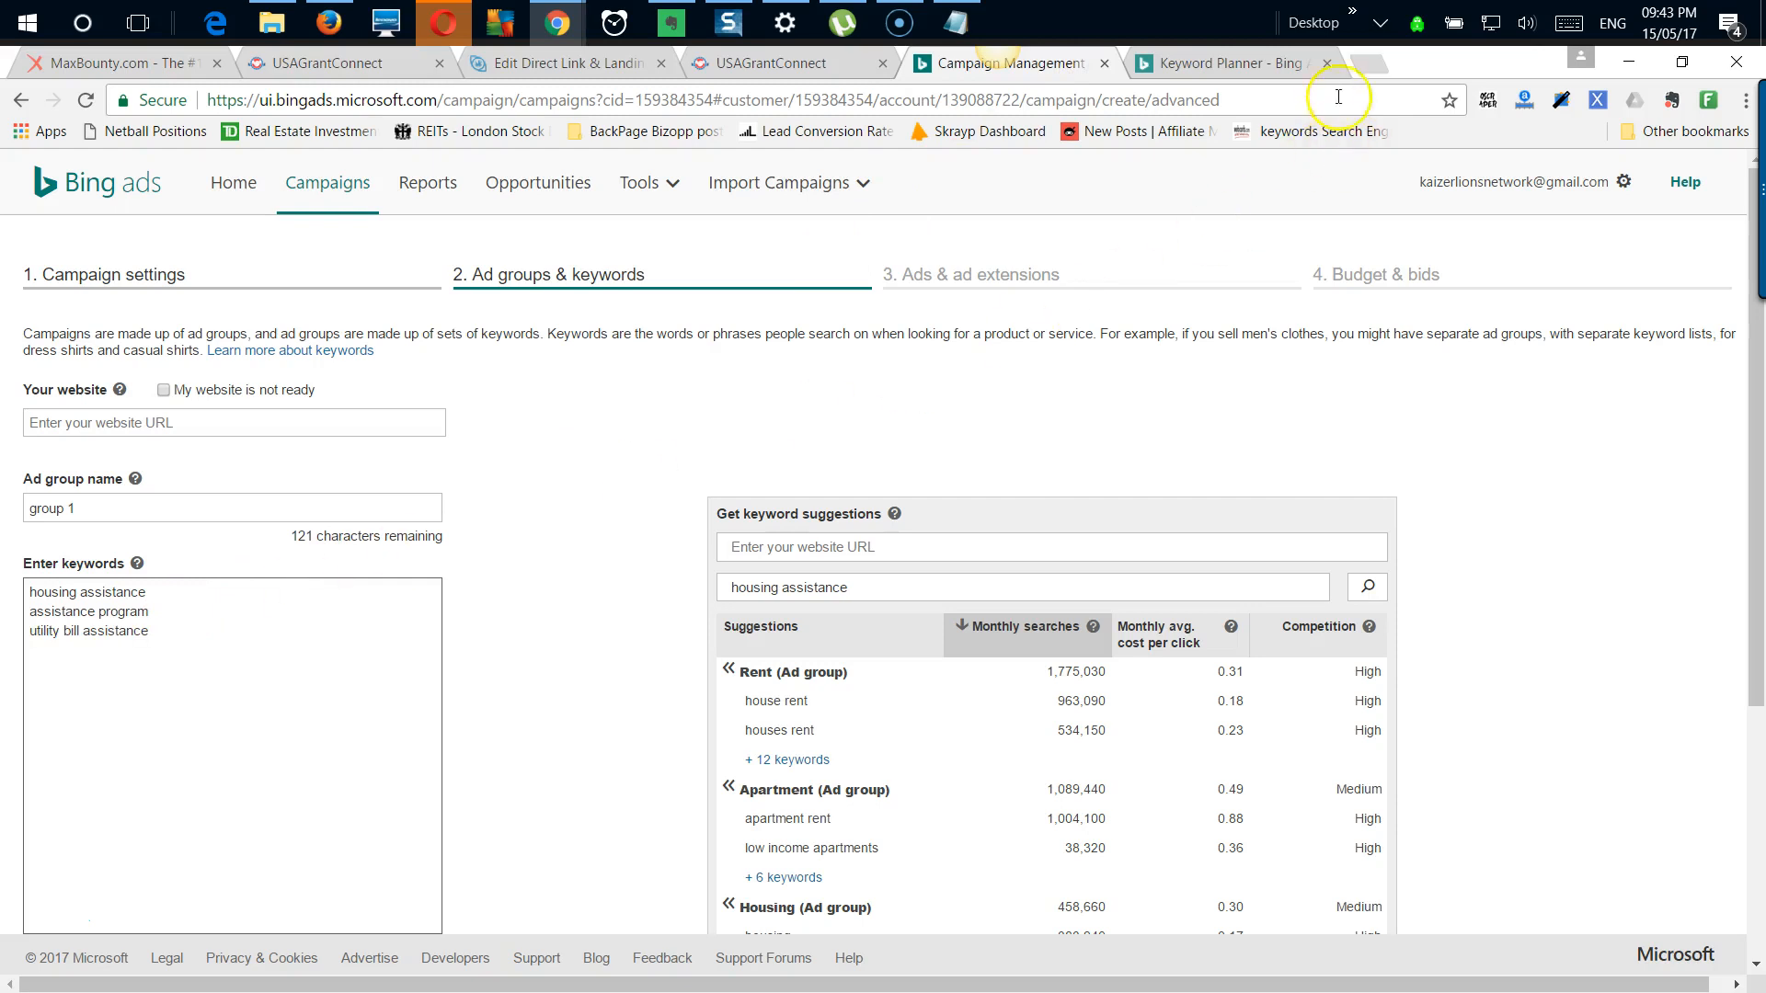
Step: Review the suggestions and group 1's keyword list, and save the ad group to continue to ads and ad extensions
click(1238, 66)
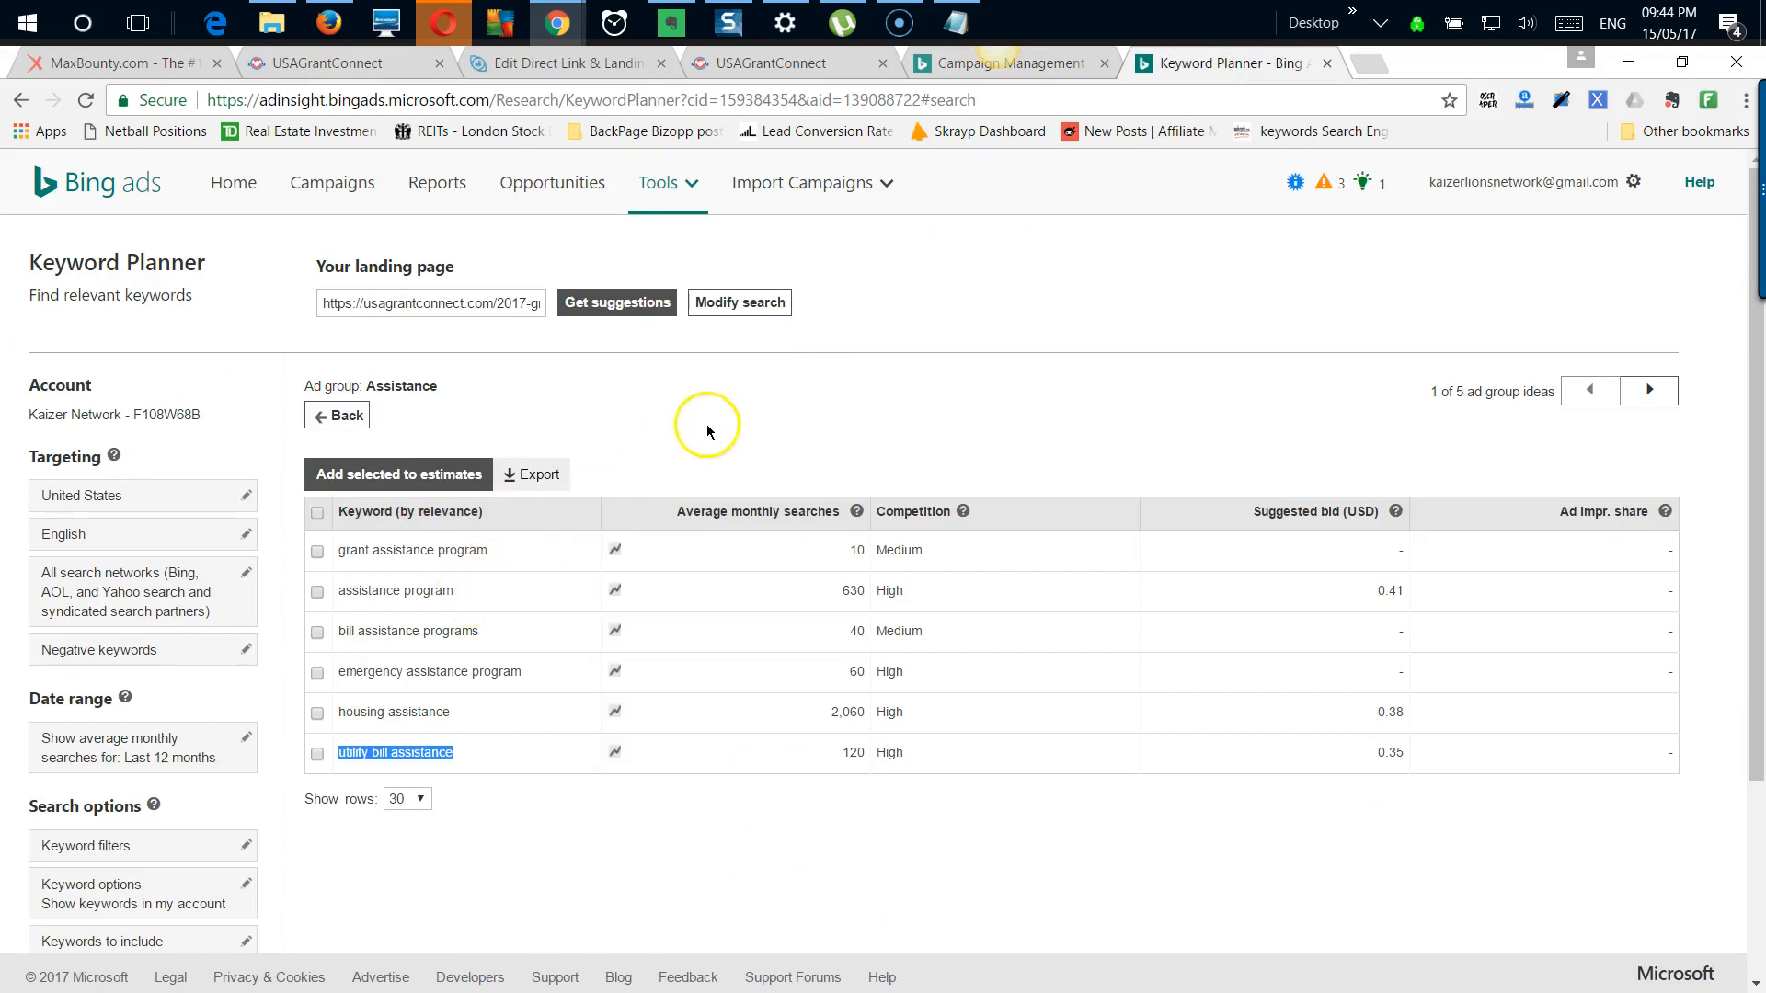
click(1048, 64)
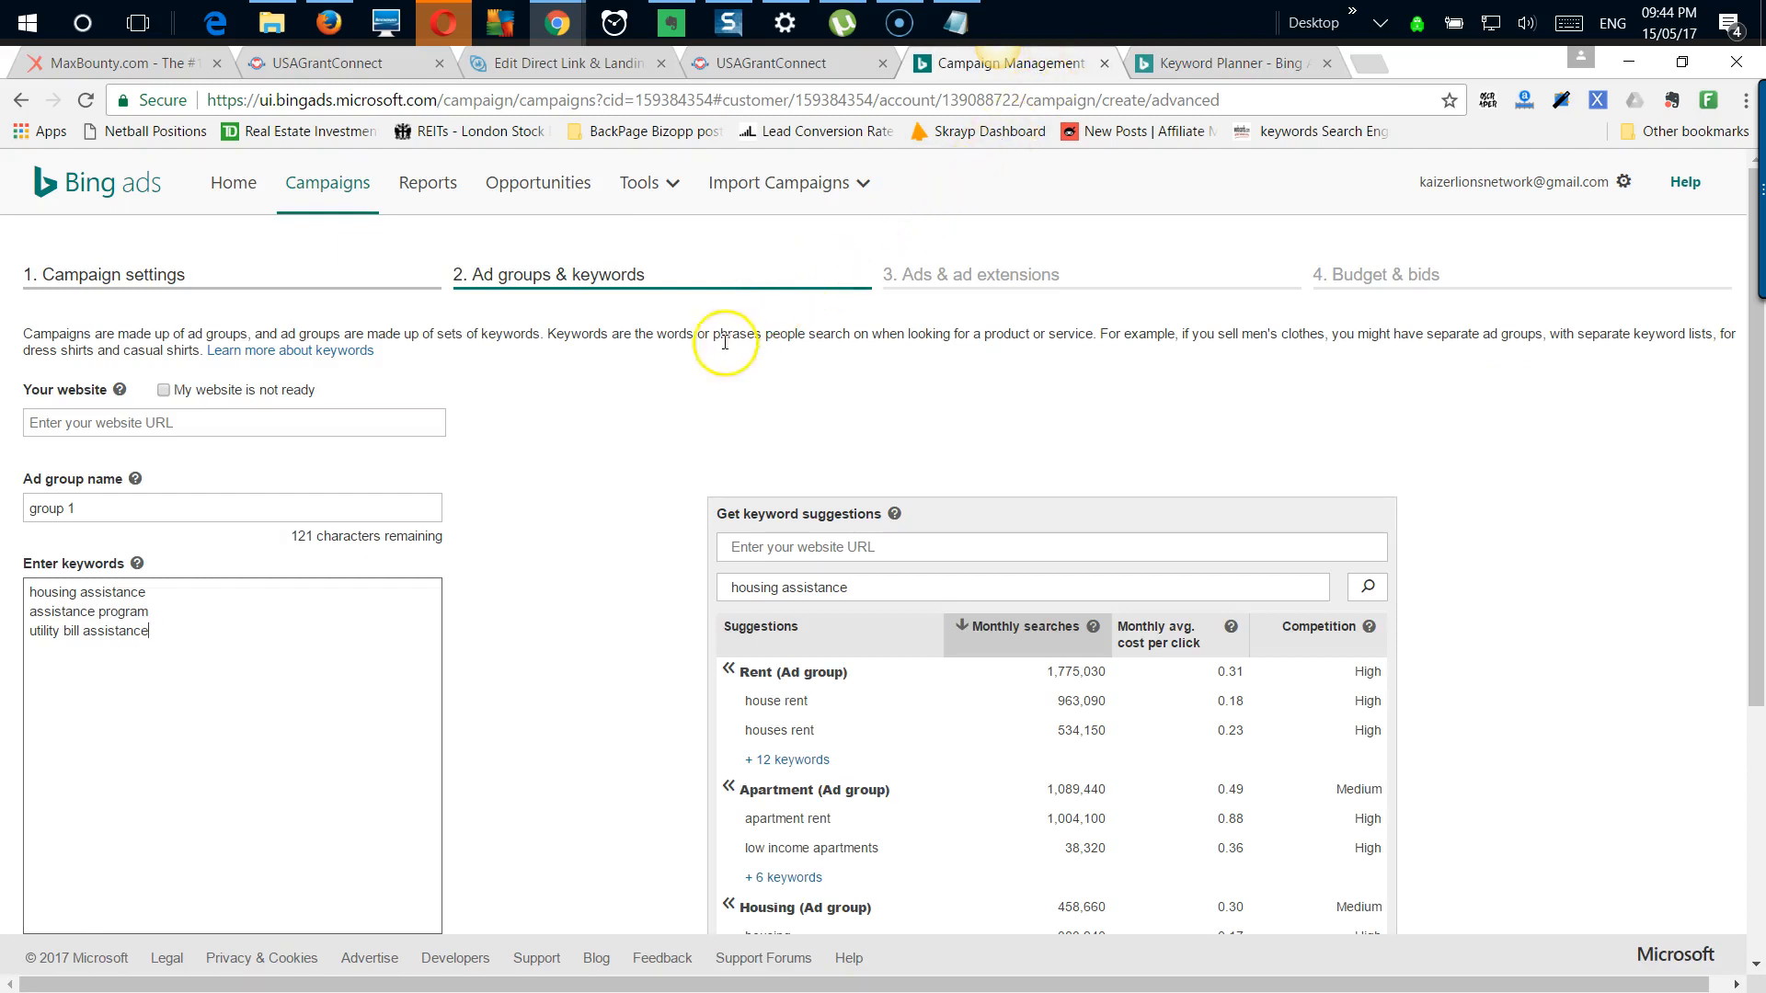
click(376, 651)
scroll(375, 651, down, 4)
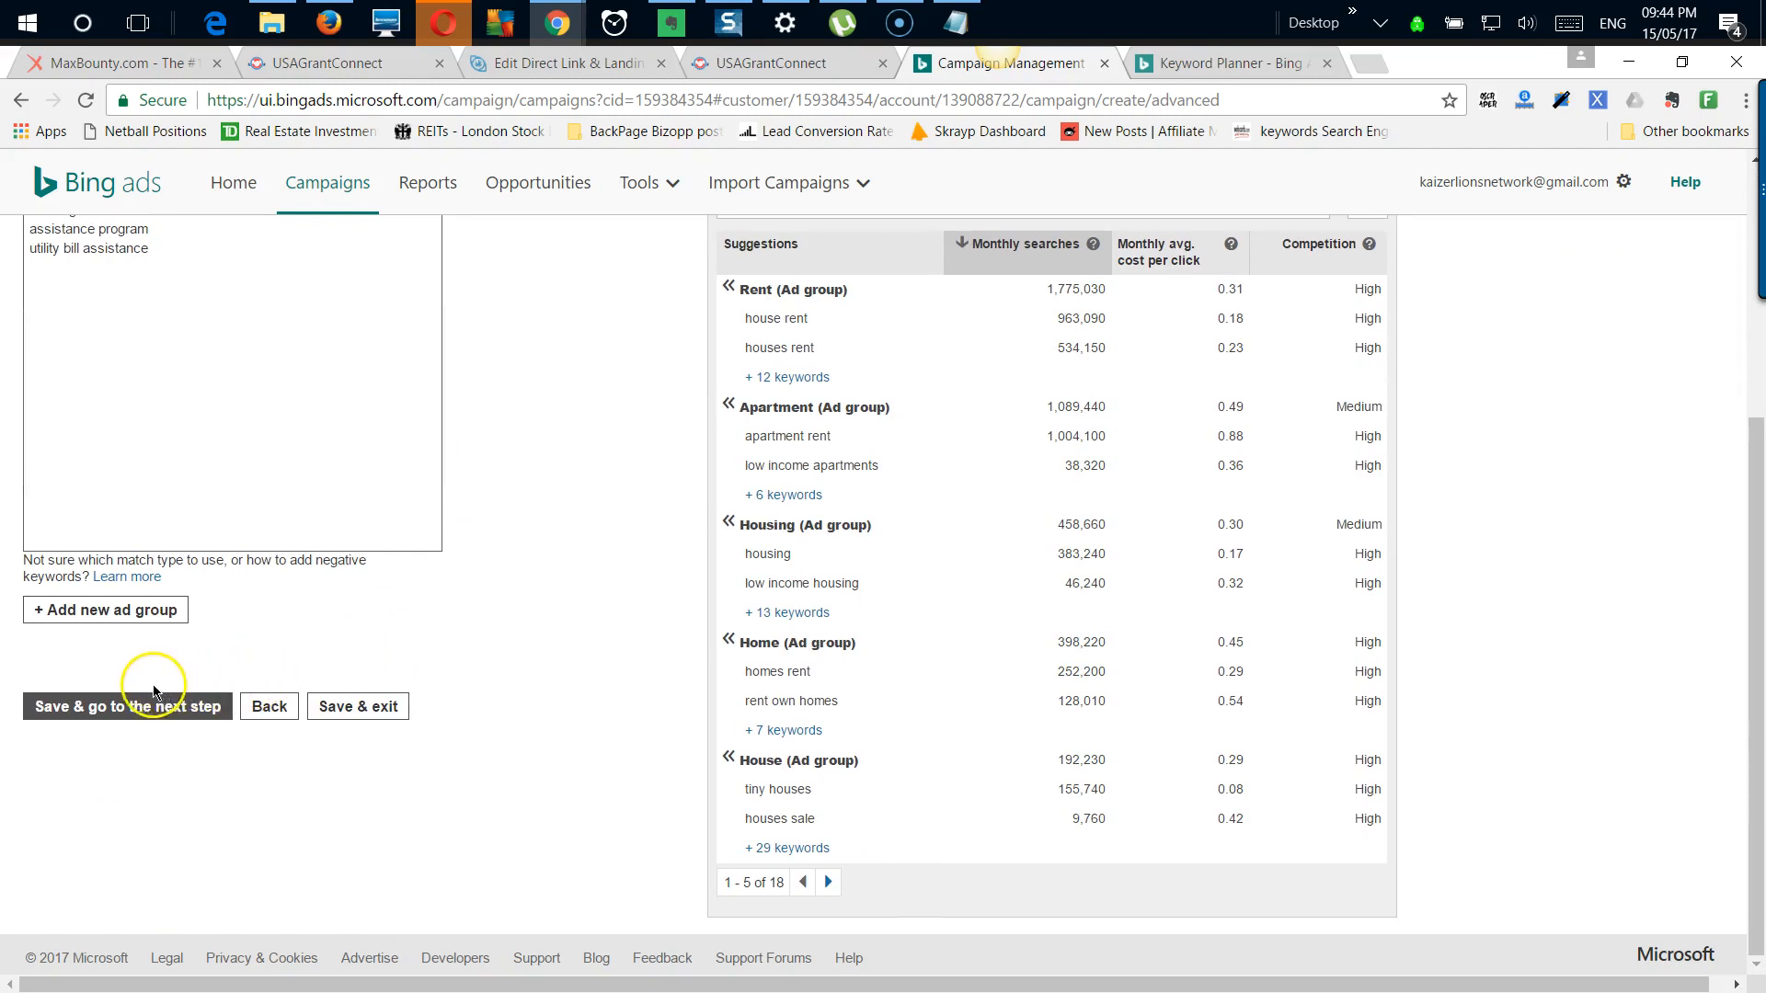
scroll(276, 579, up, 3)
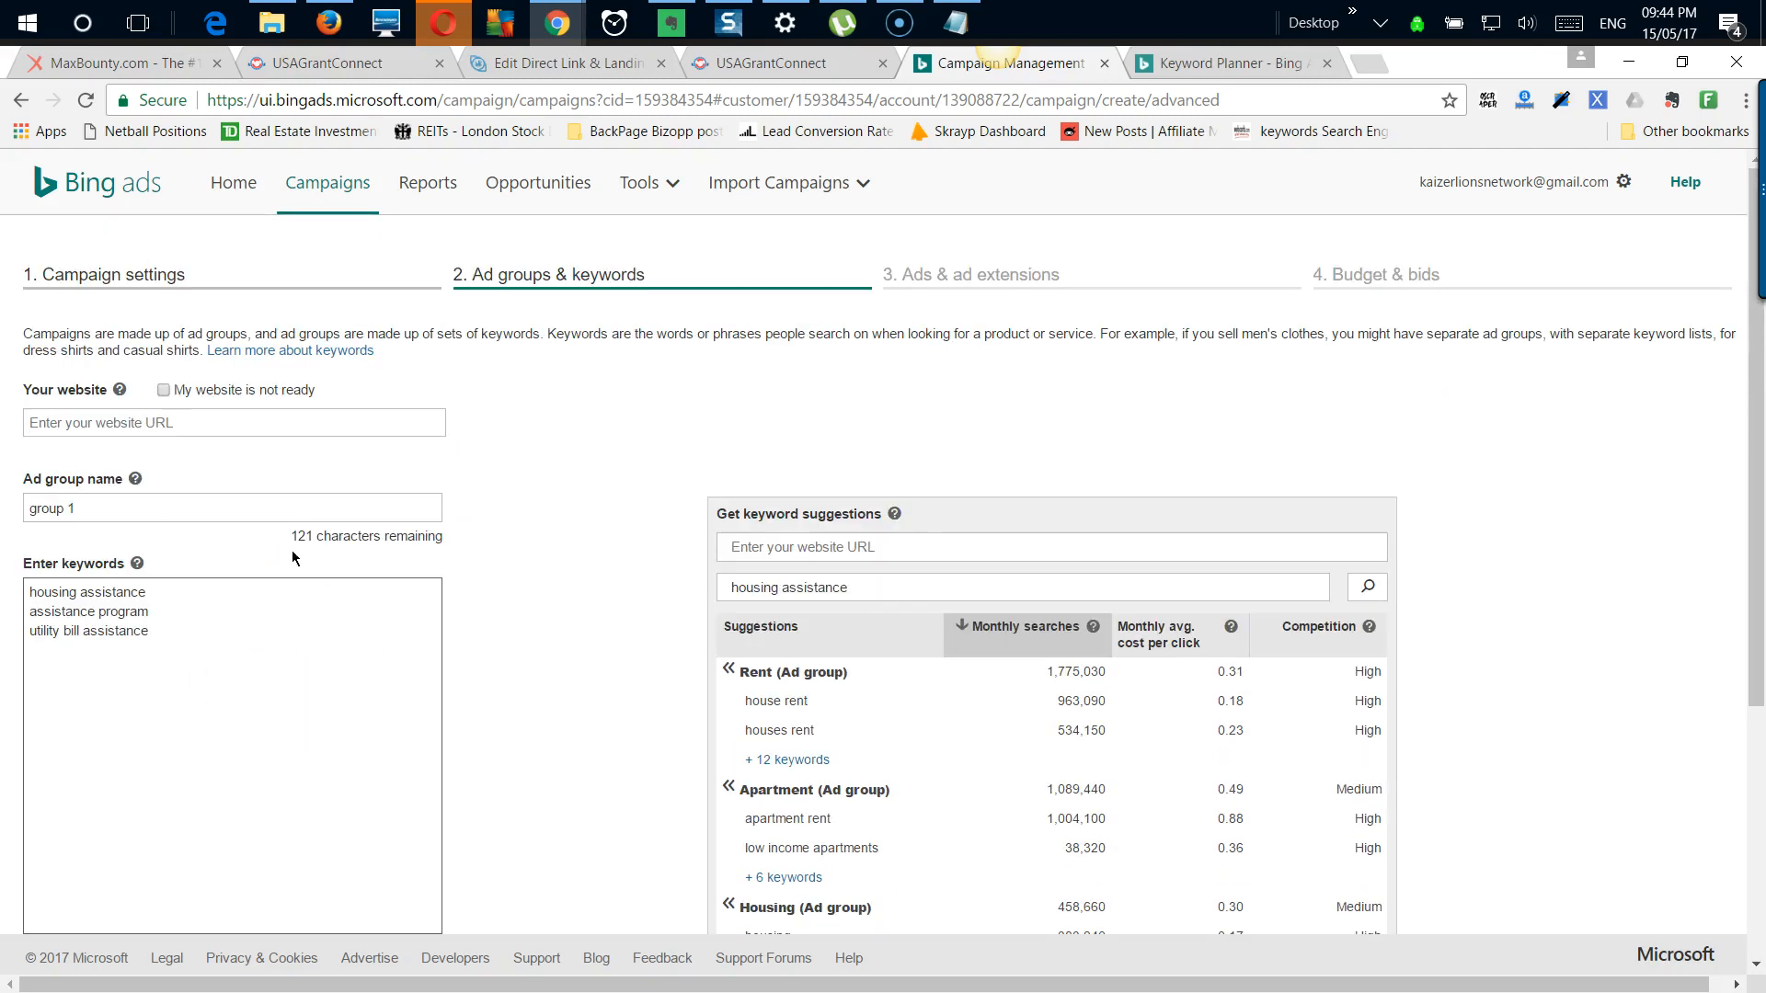
scroll(276, 588, down, 3)
click(180, 715)
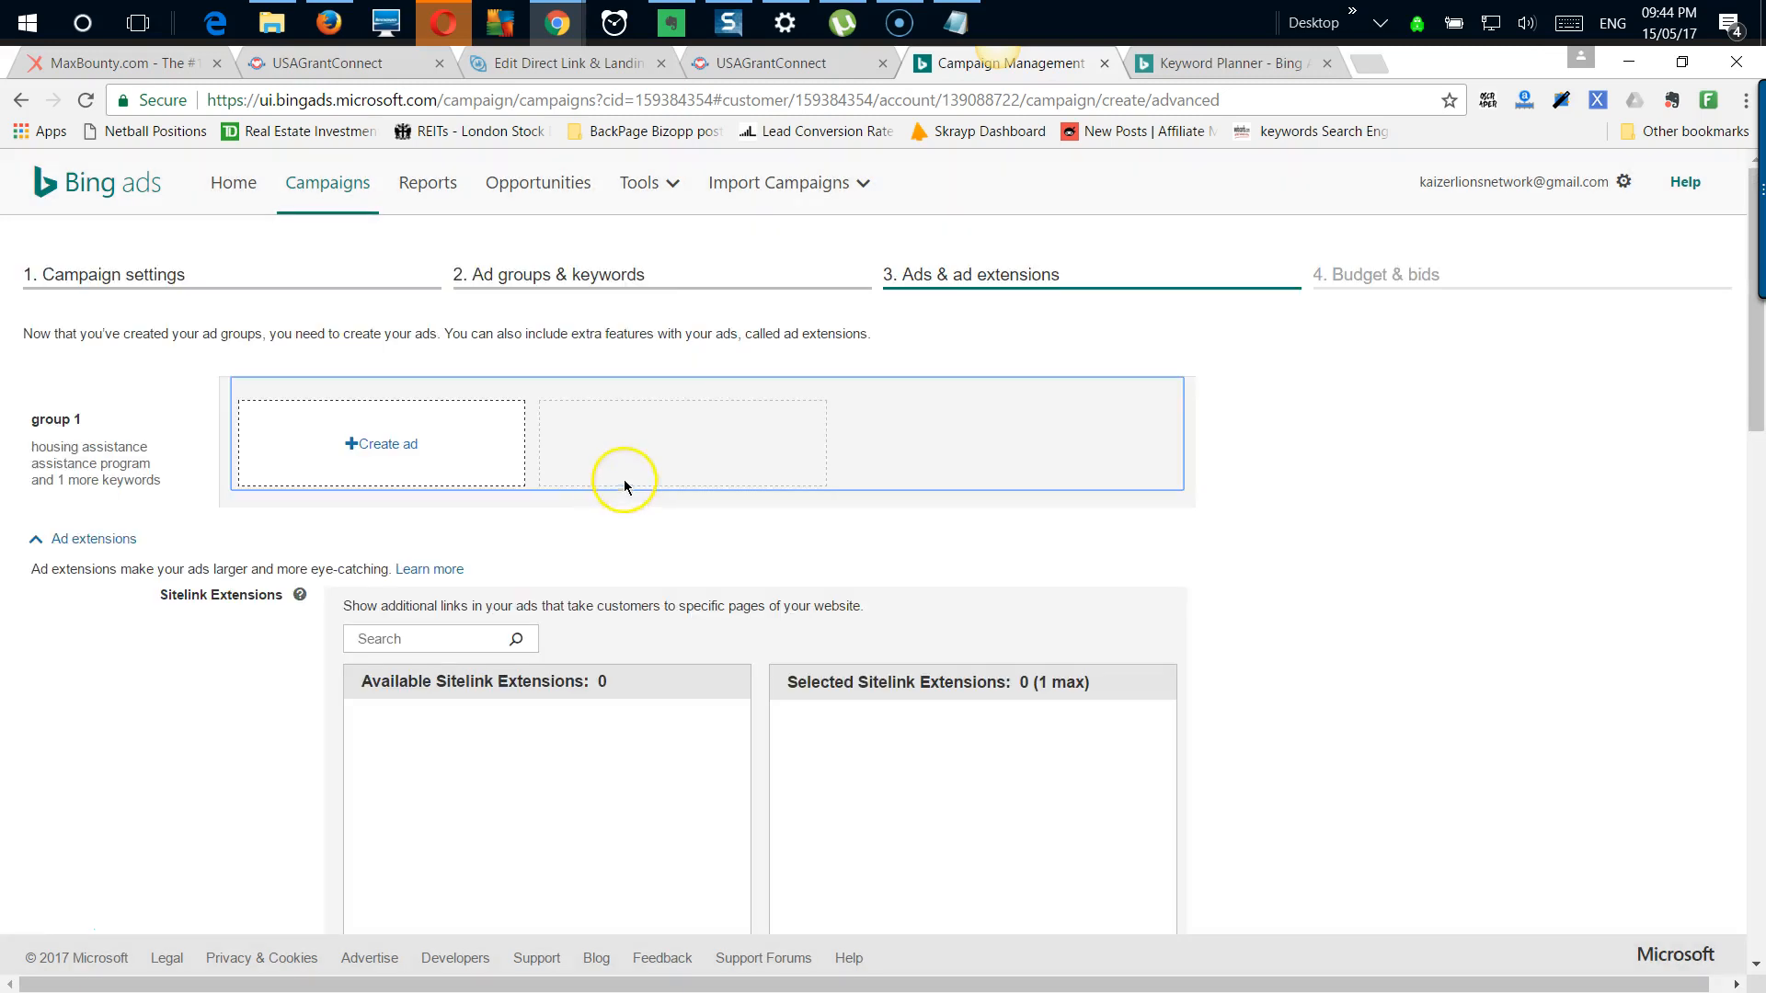
Step: Start creating a new ad for group 1 and set its ad type to Text ad
click(377, 446)
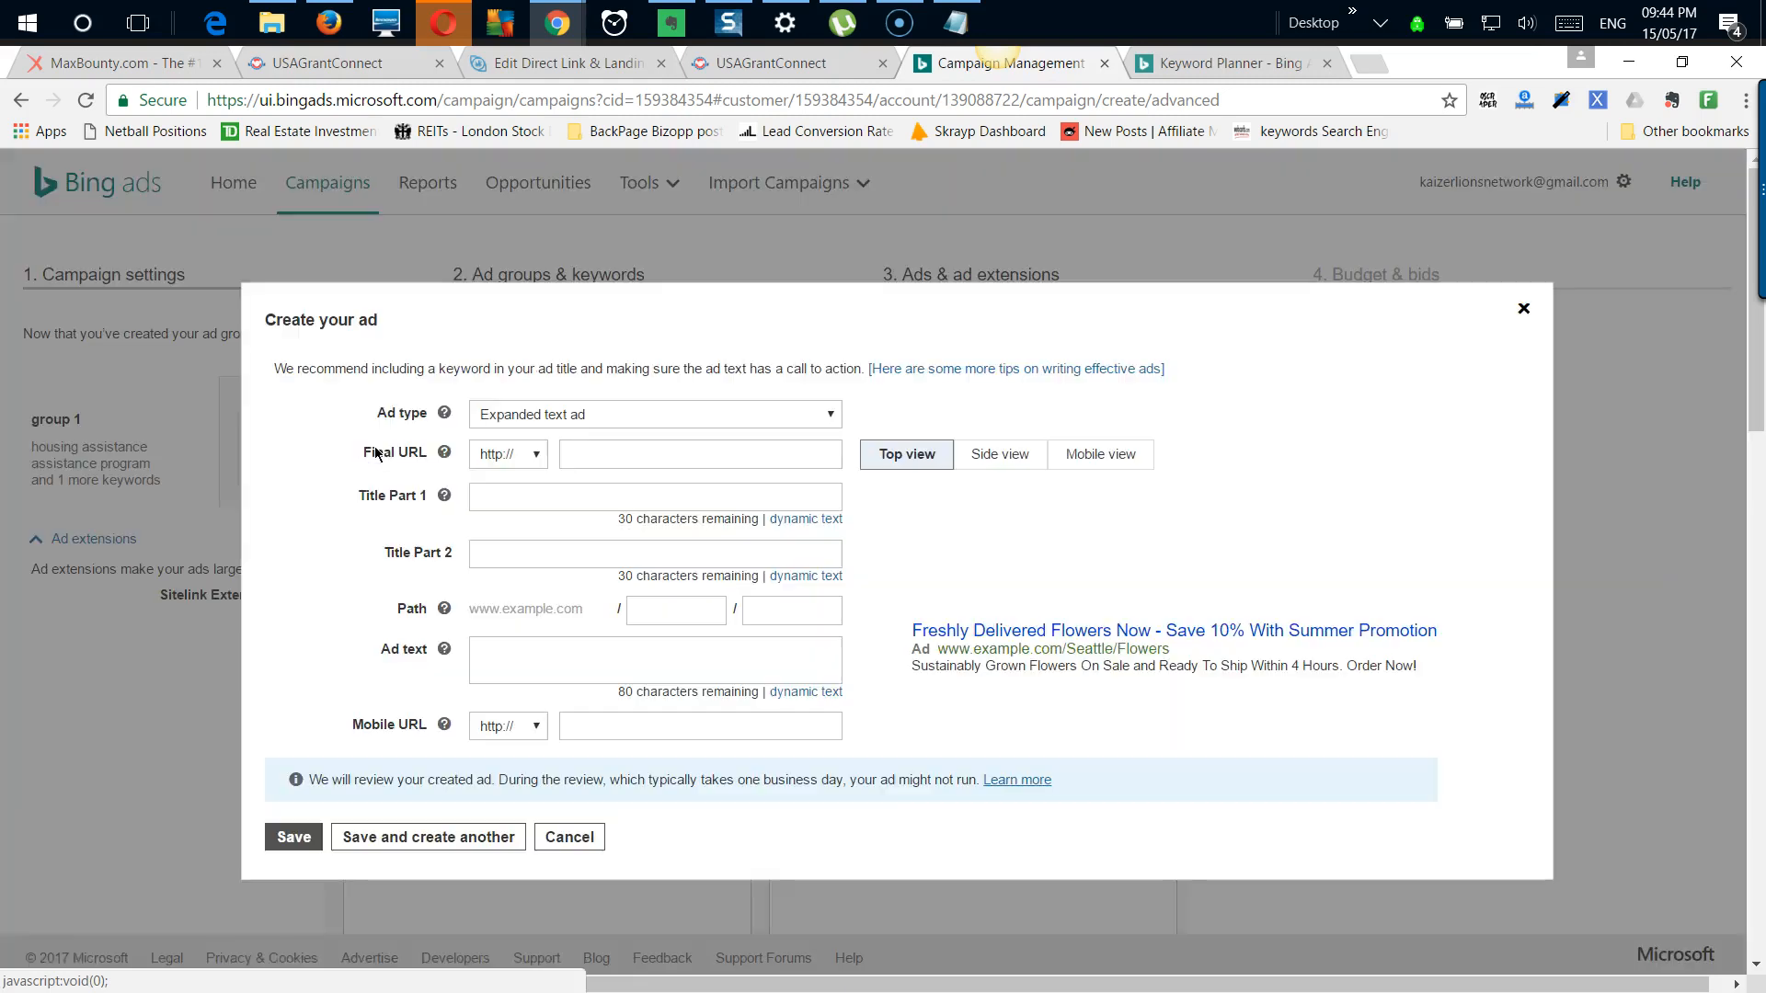
click(579, 415)
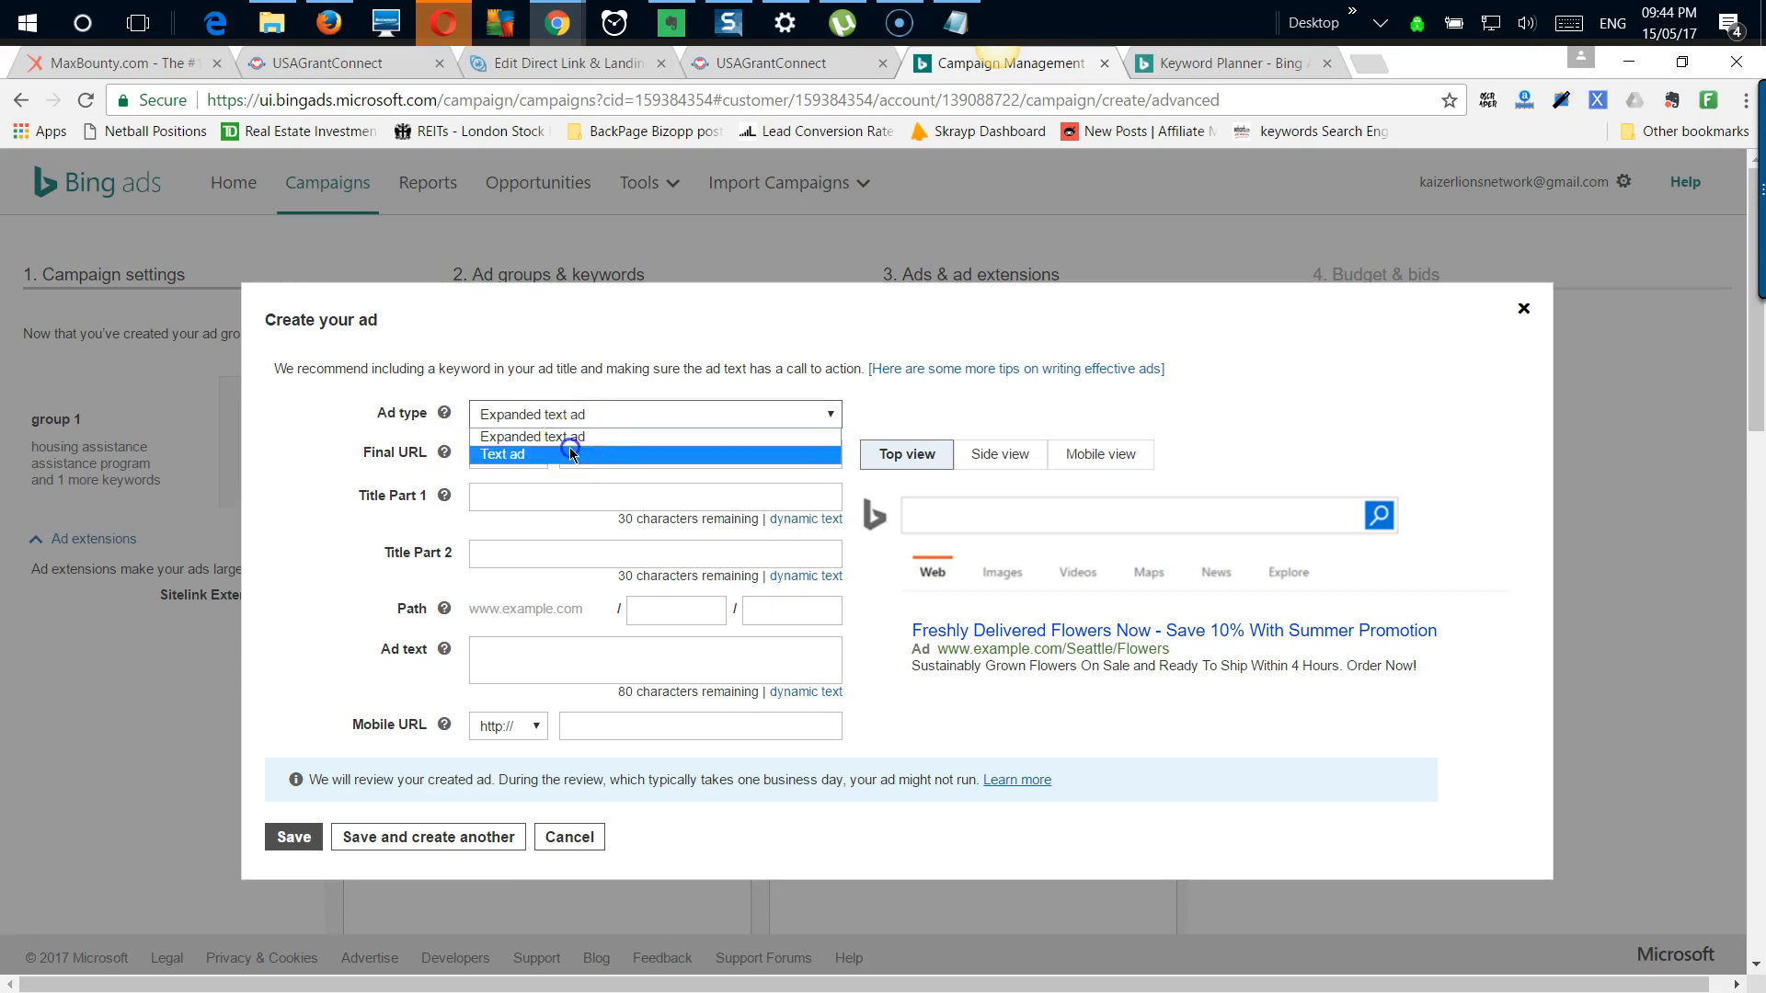
click(571, 453)
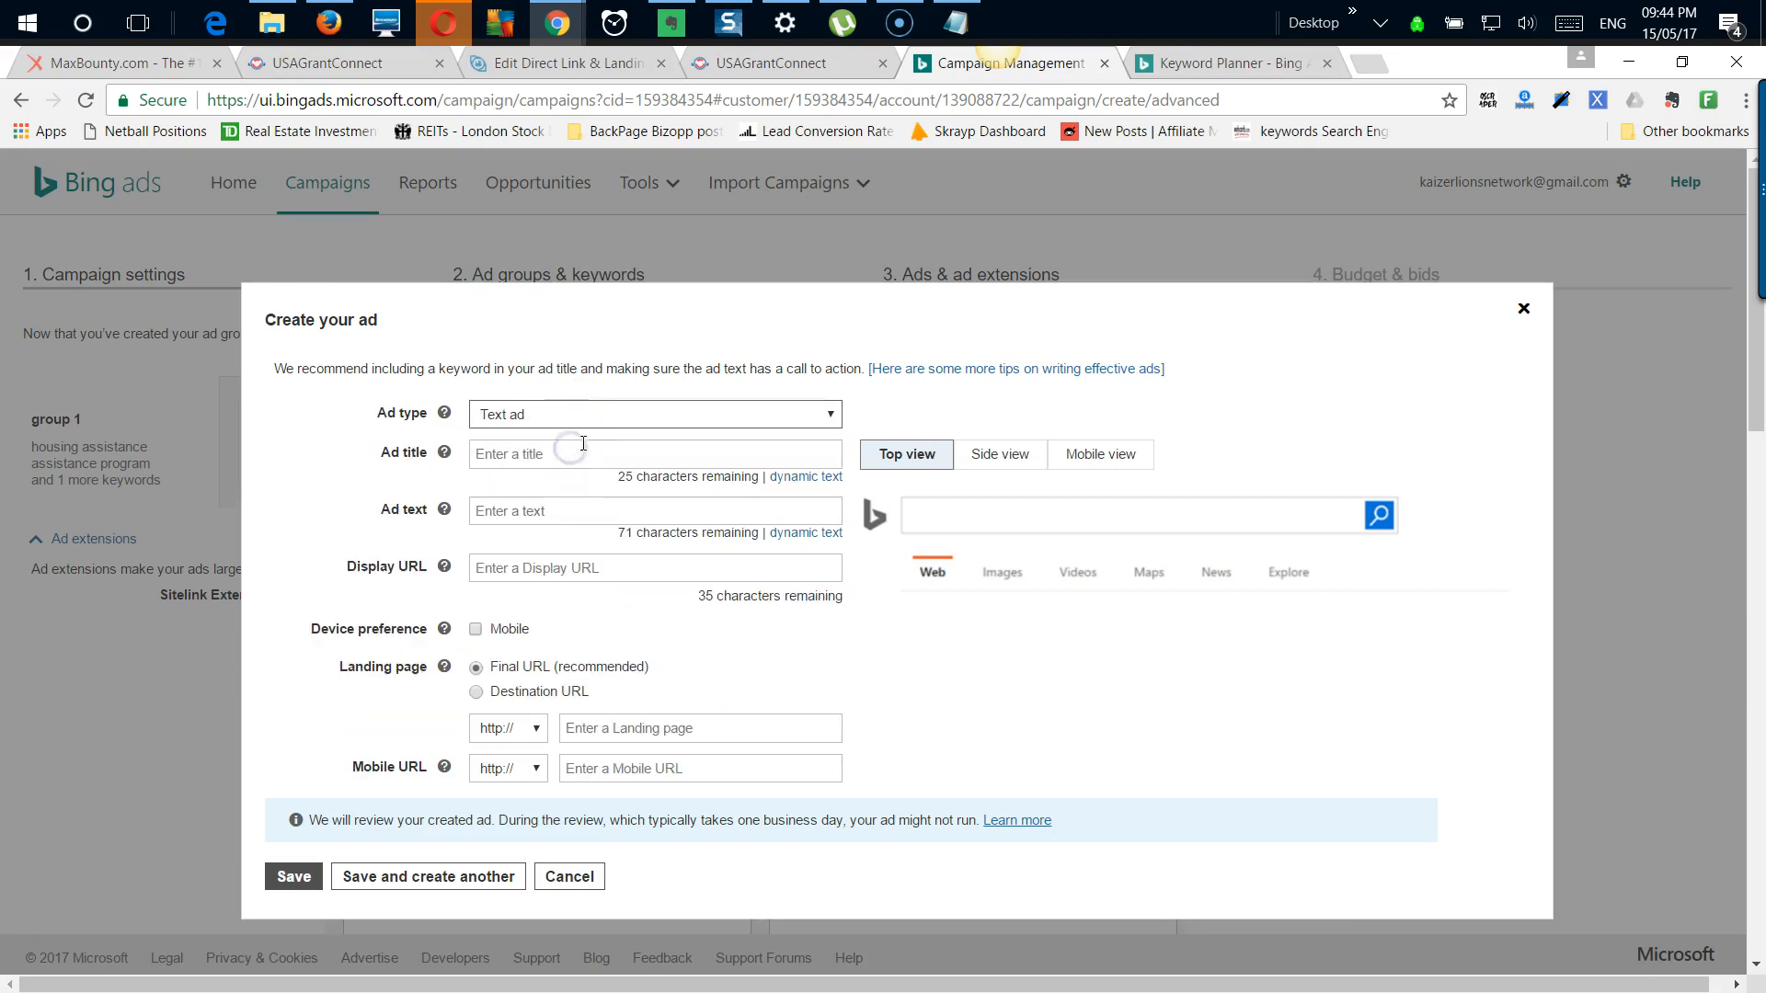
click(1205, 67)
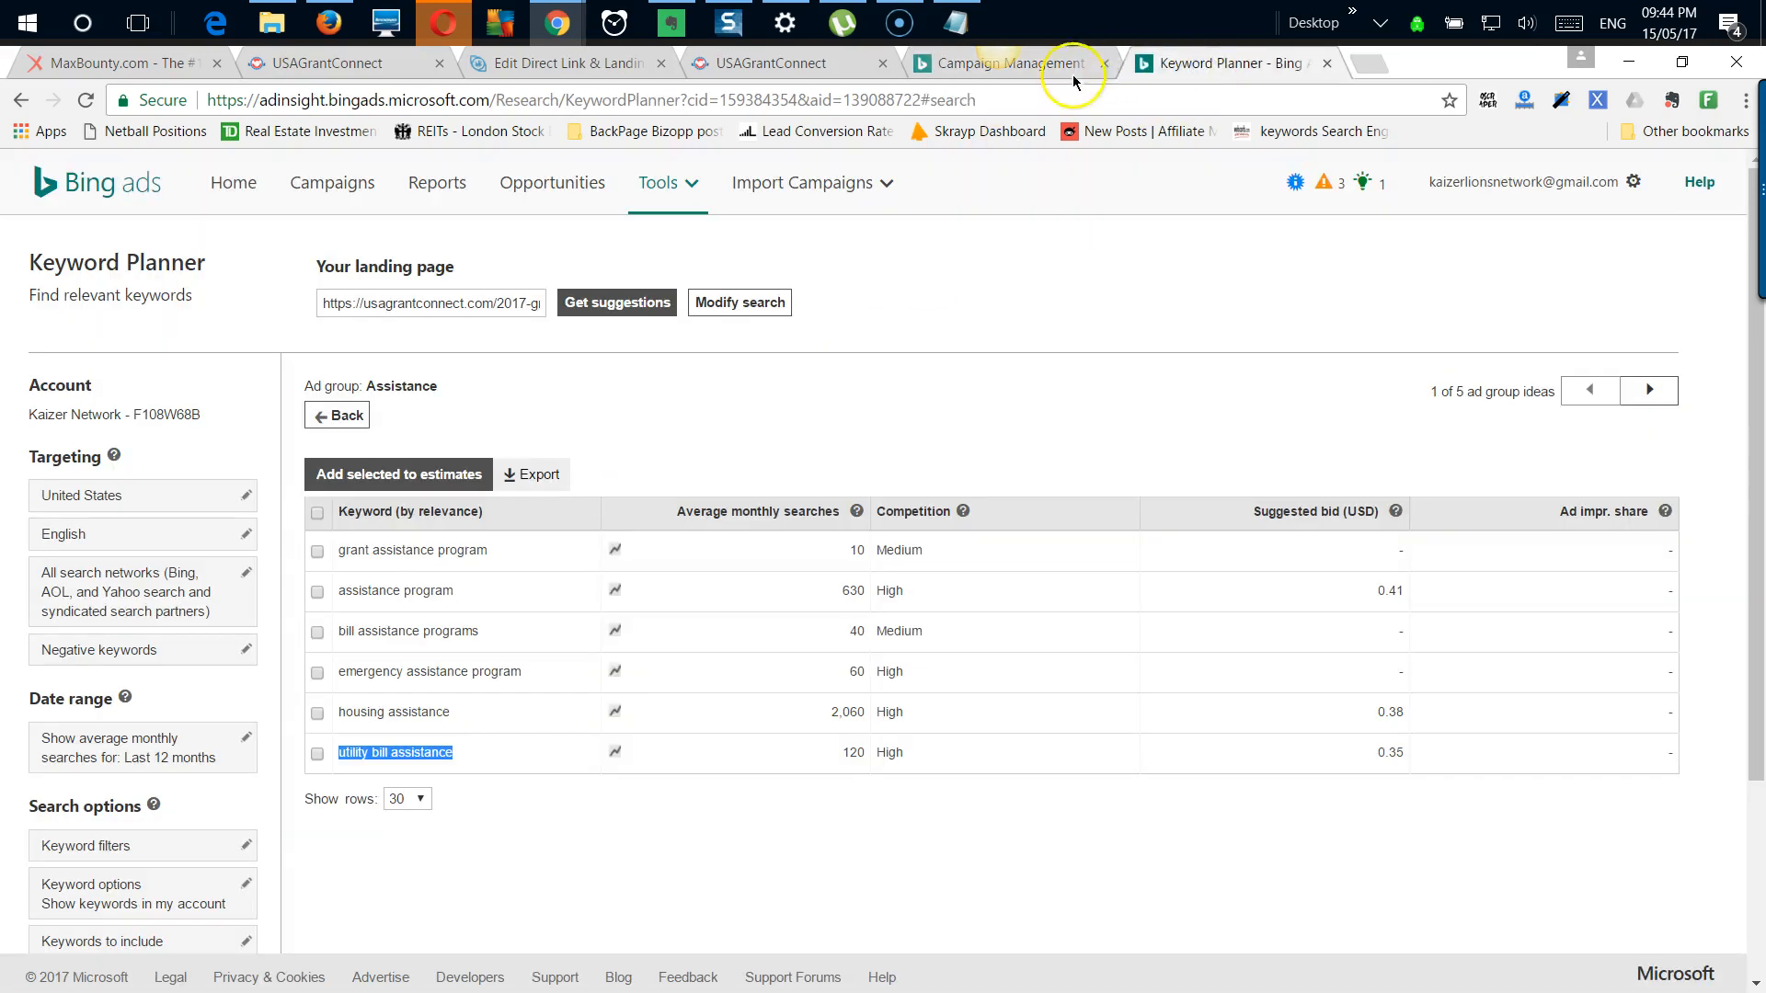
click(802, 62)
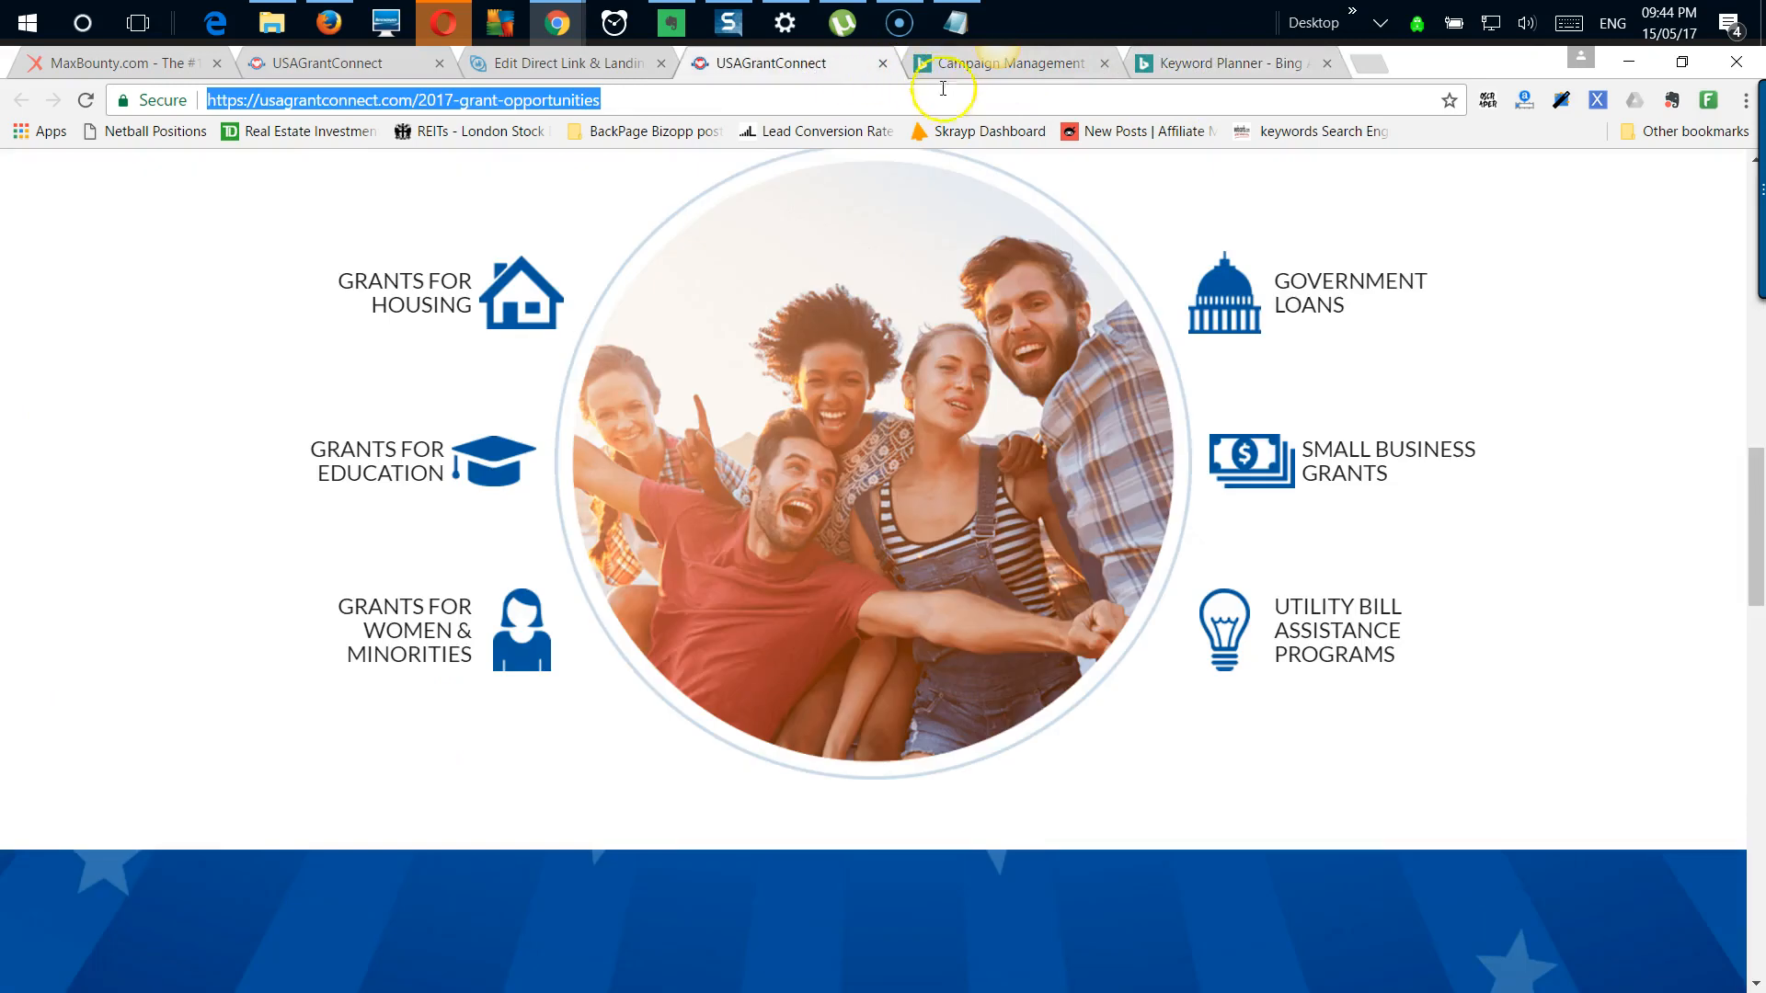
click(1093, 66)
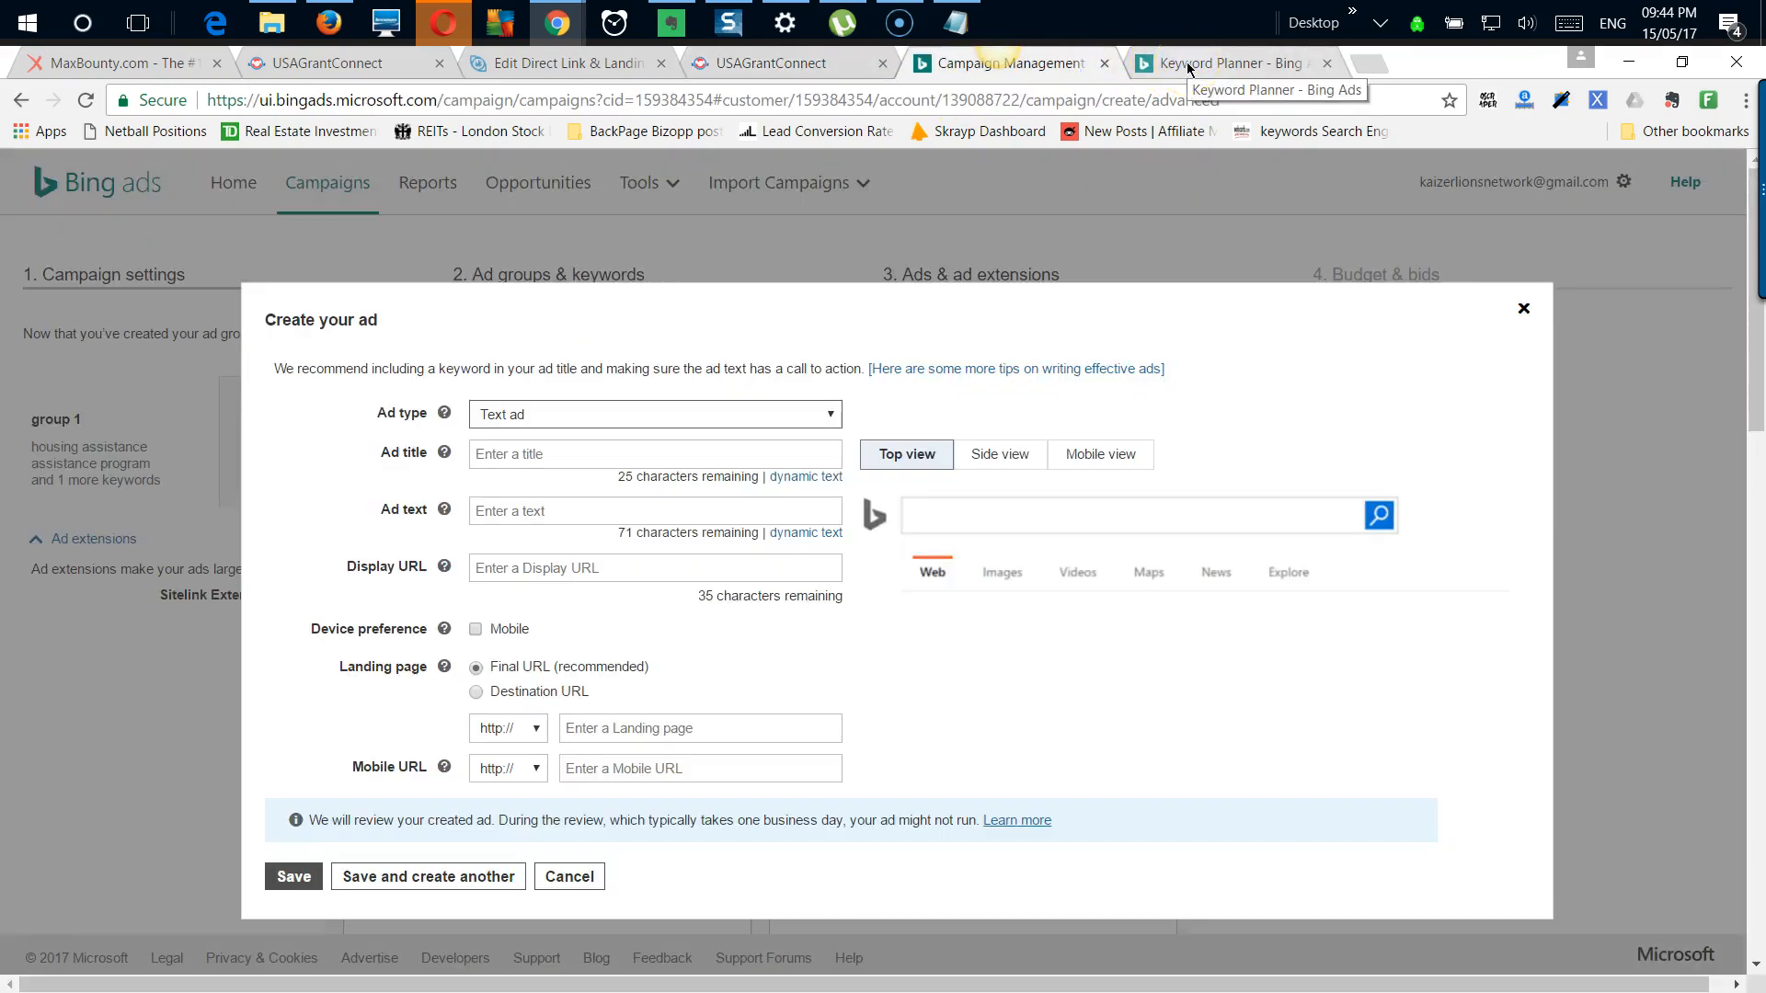
click(653, 407)
click(624, 437)
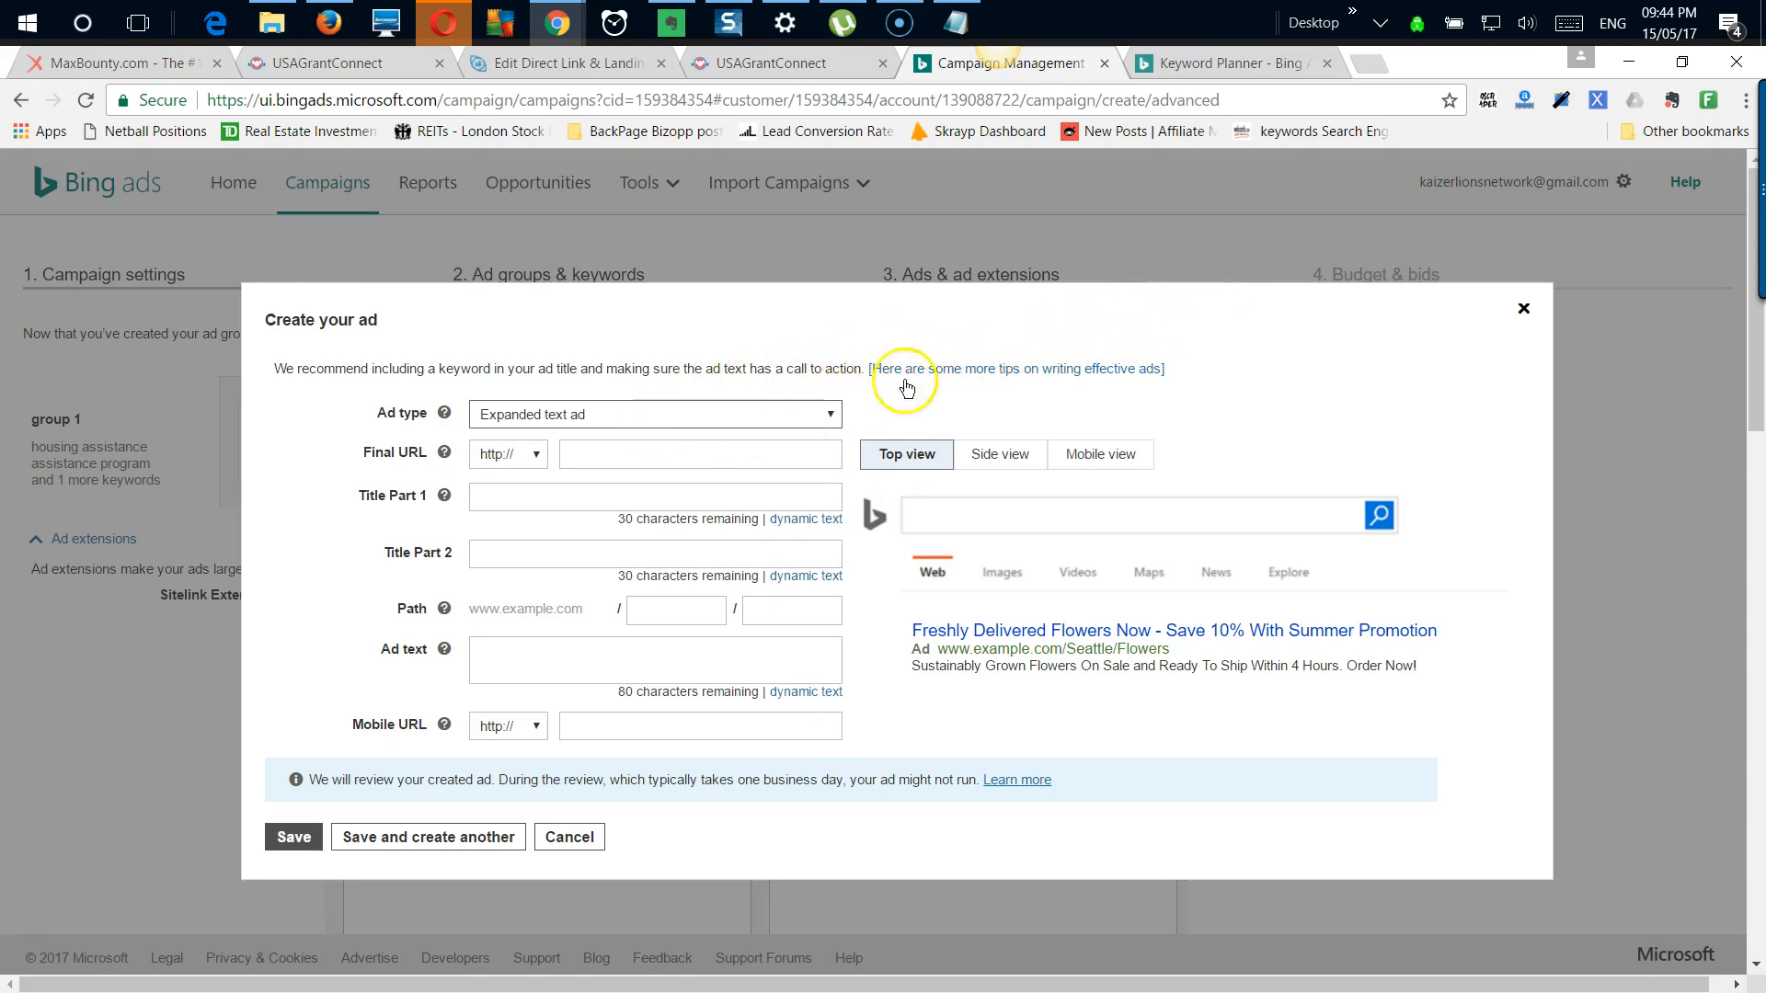
click(654, 412)
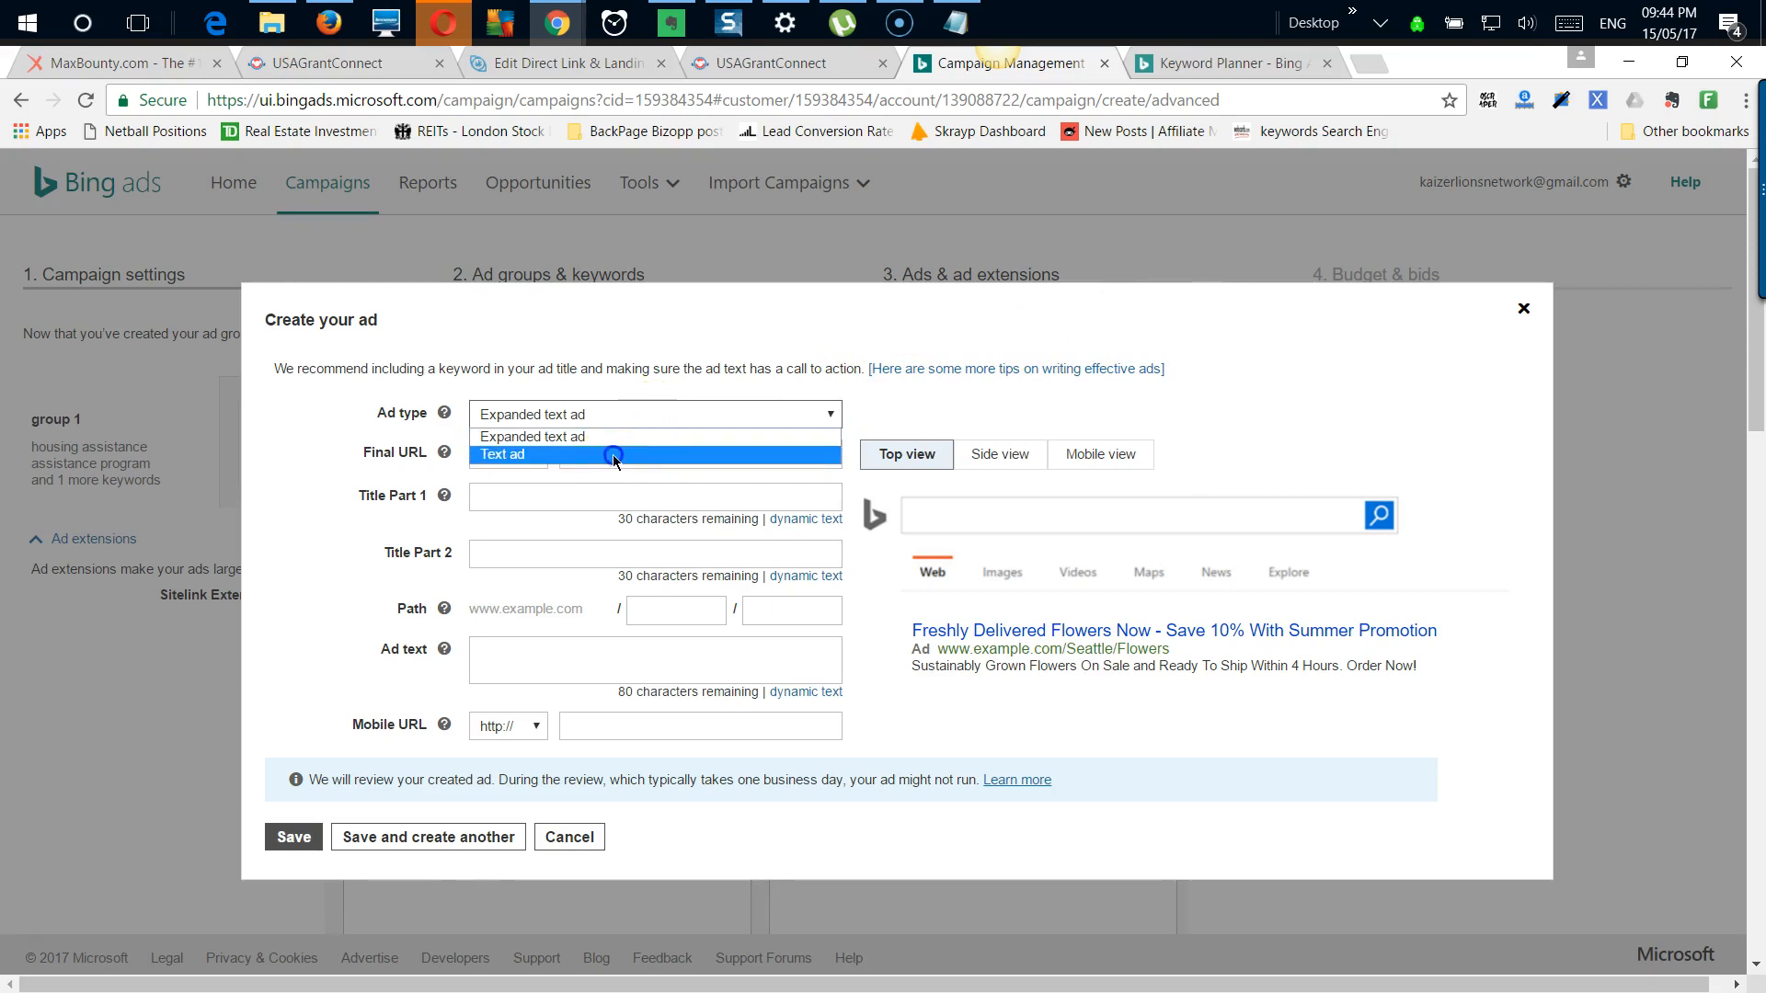
click(613, 455)
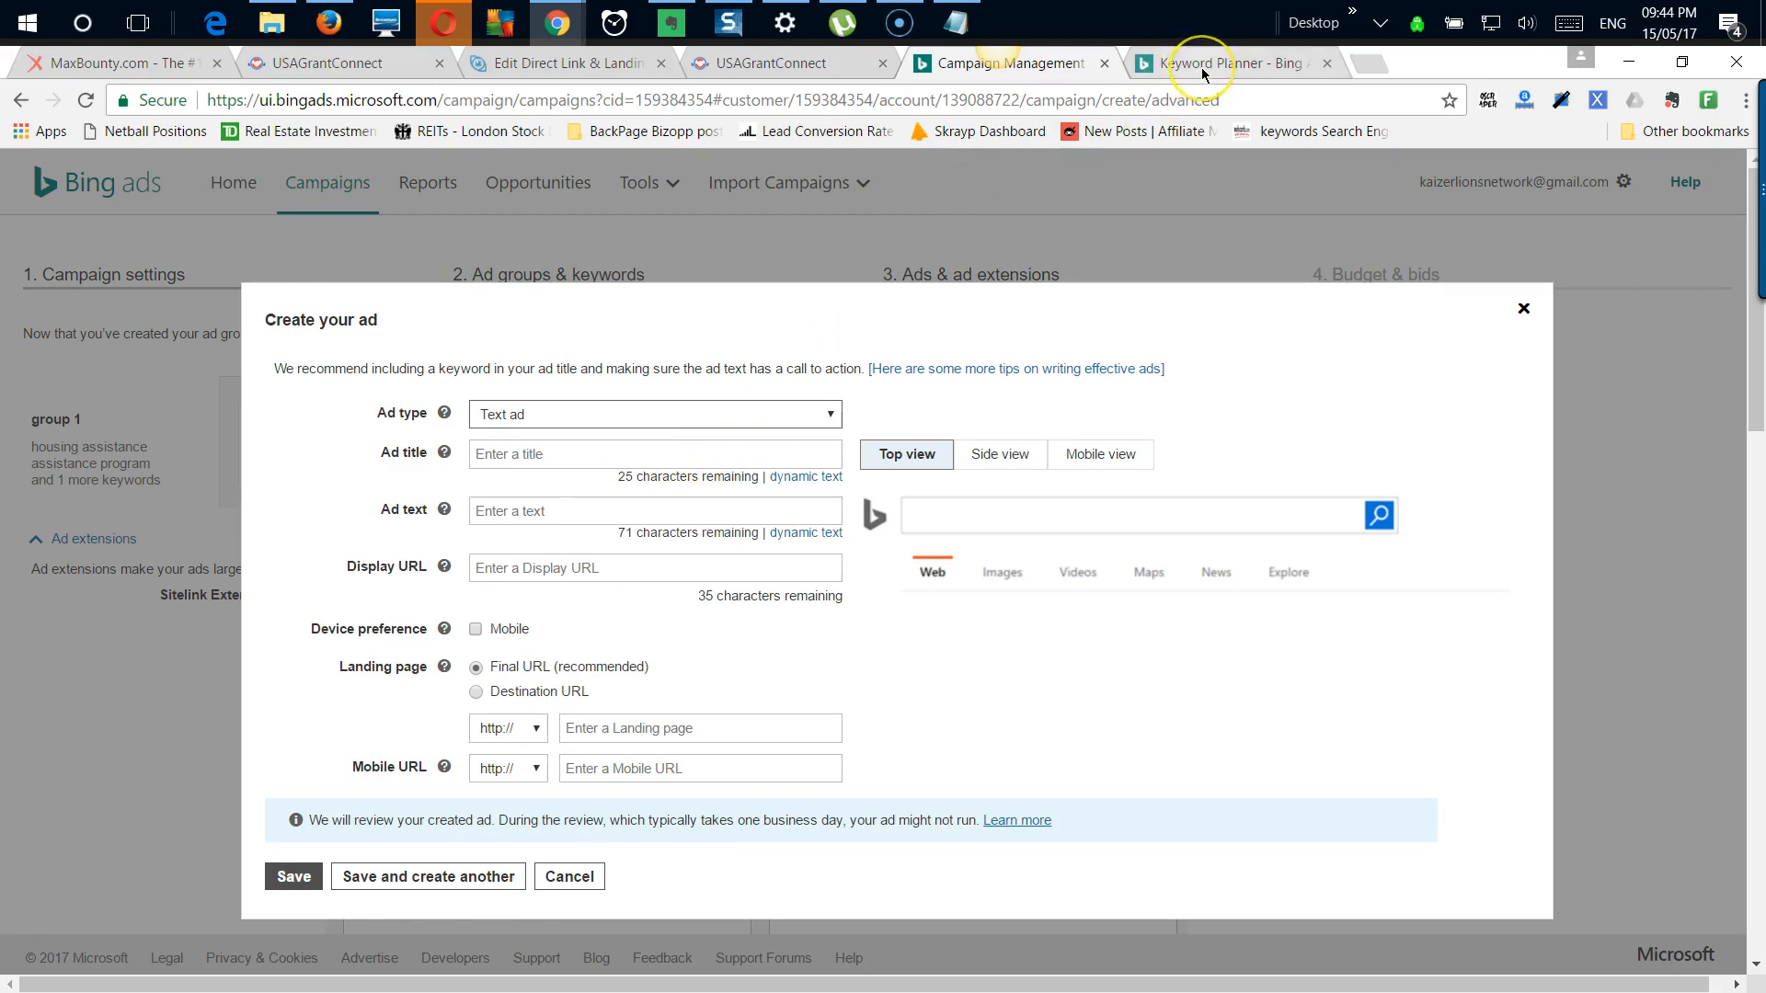
Step: Copy the headline "$3000+ Government Grant" from the Notepad notes into the ad title
click(607, 459)
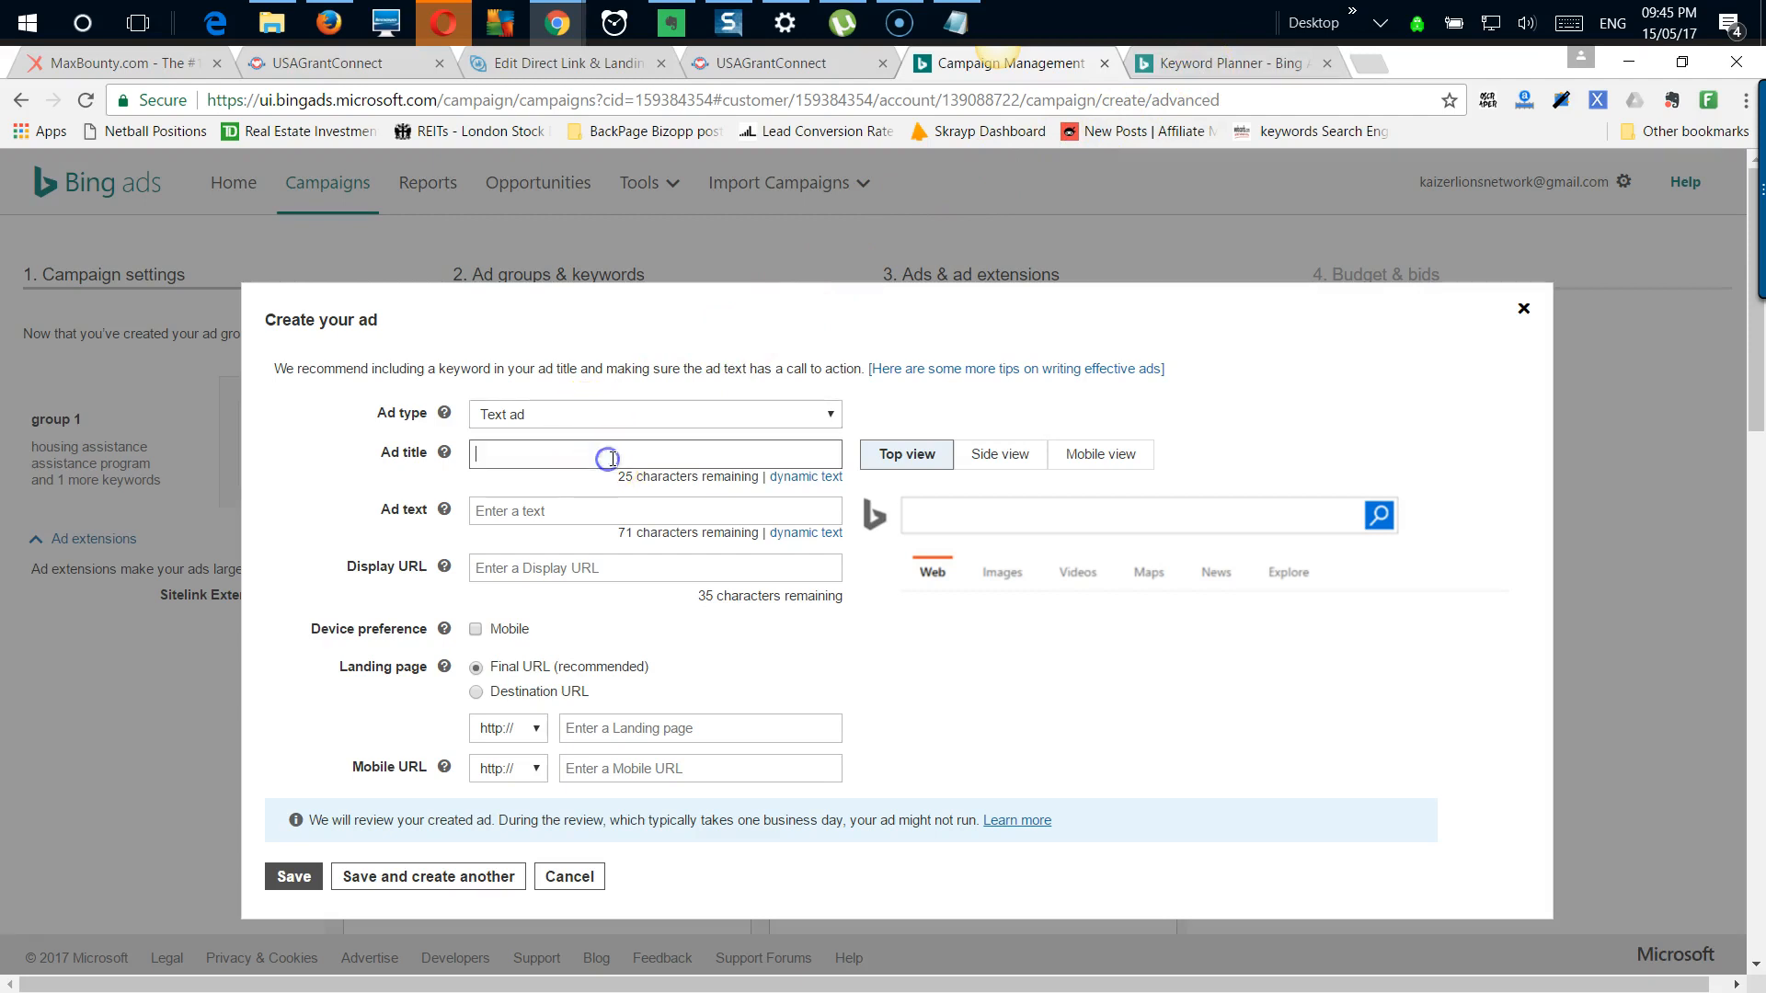
click(957, 22)
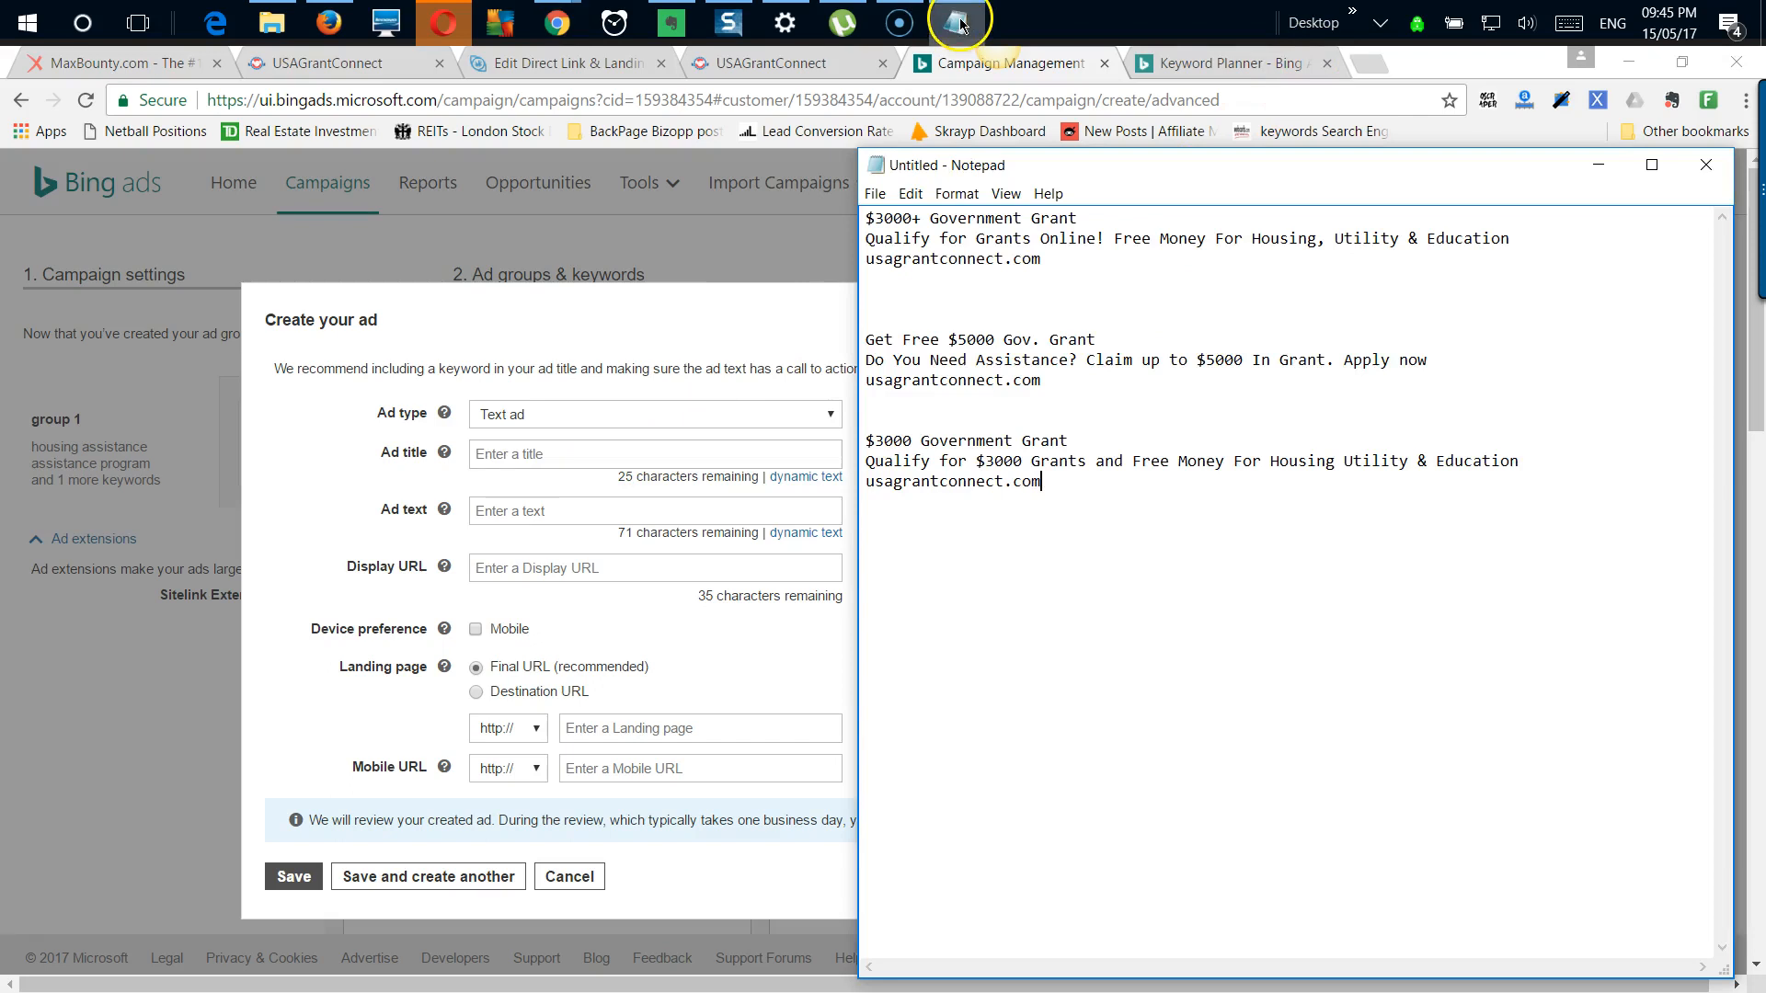
drag(1078, 218, 866, 214)
key(ctrl+c)
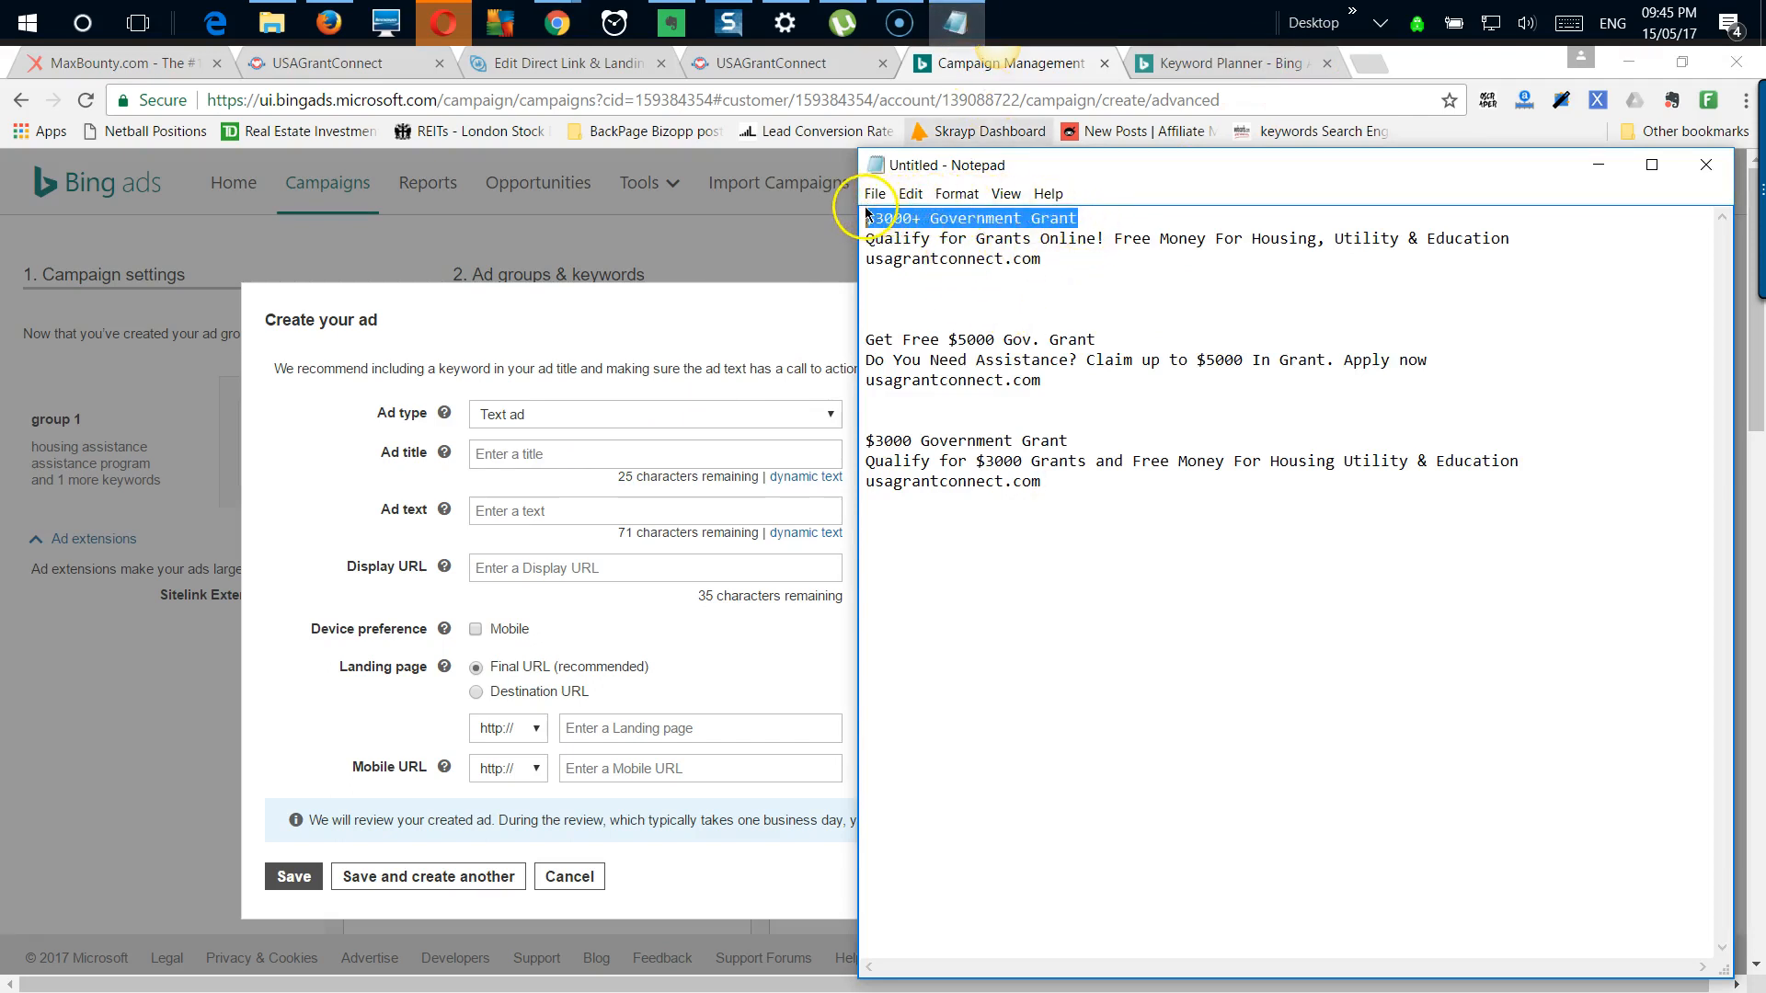
click(518, 458)
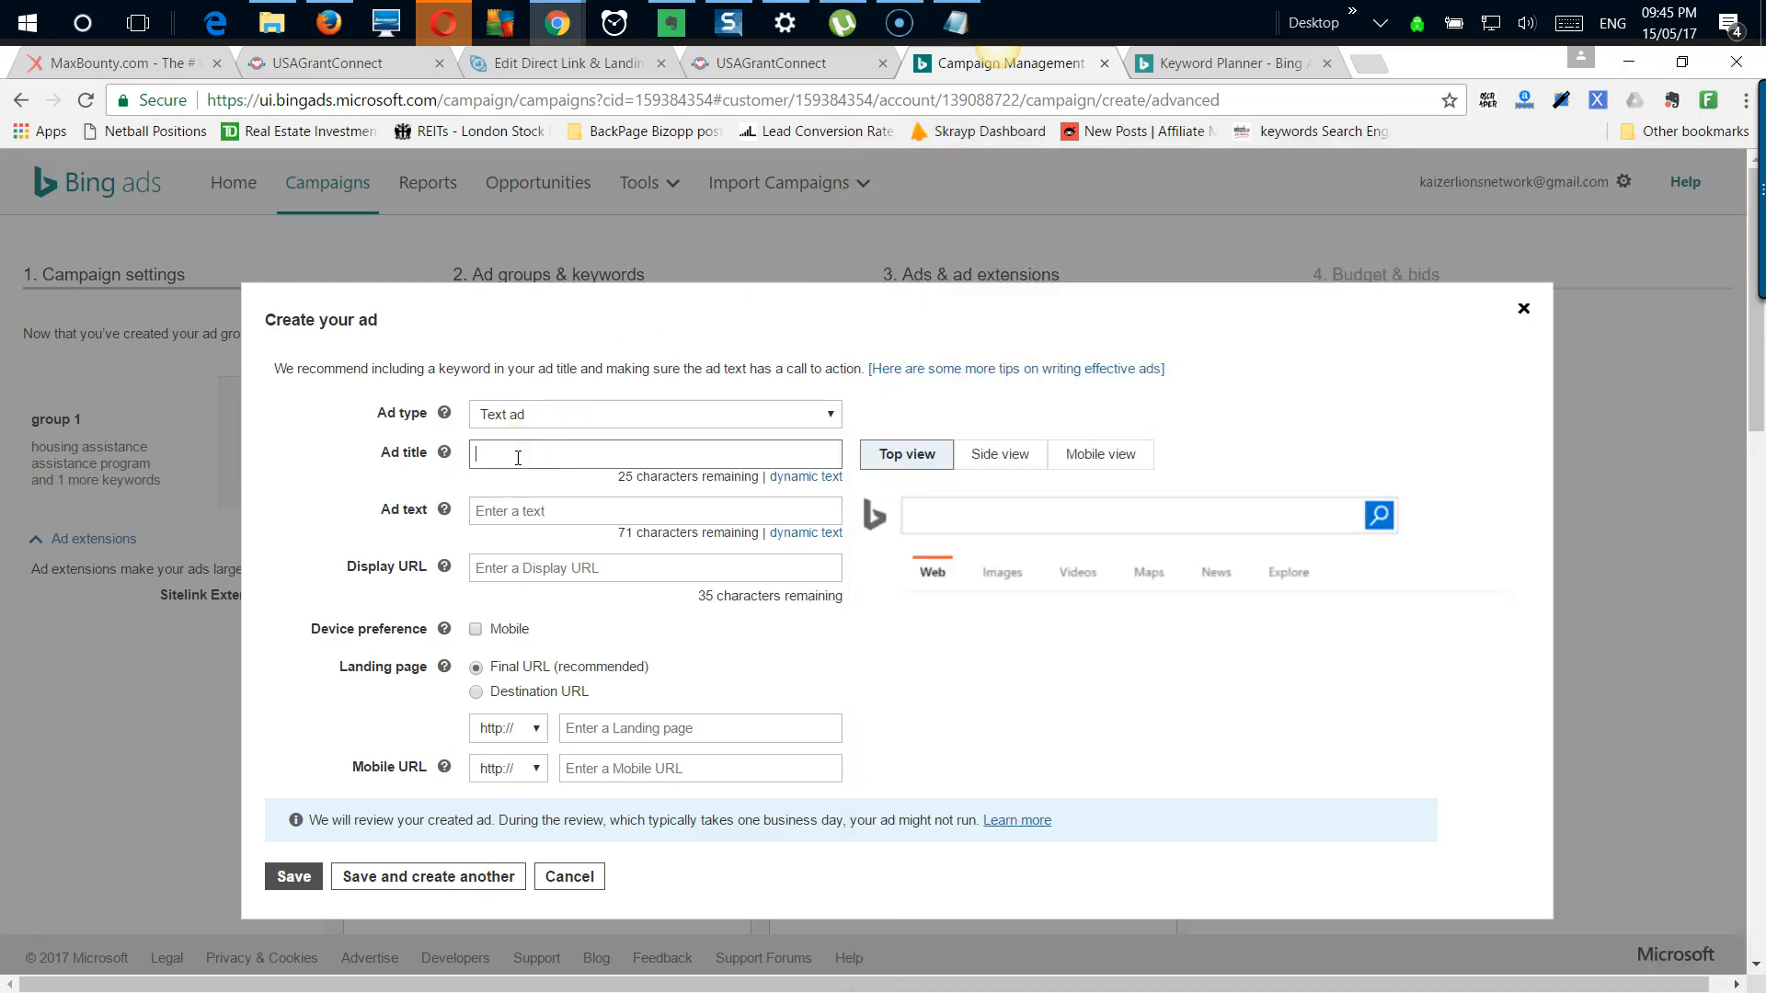
key(ctrl+v)
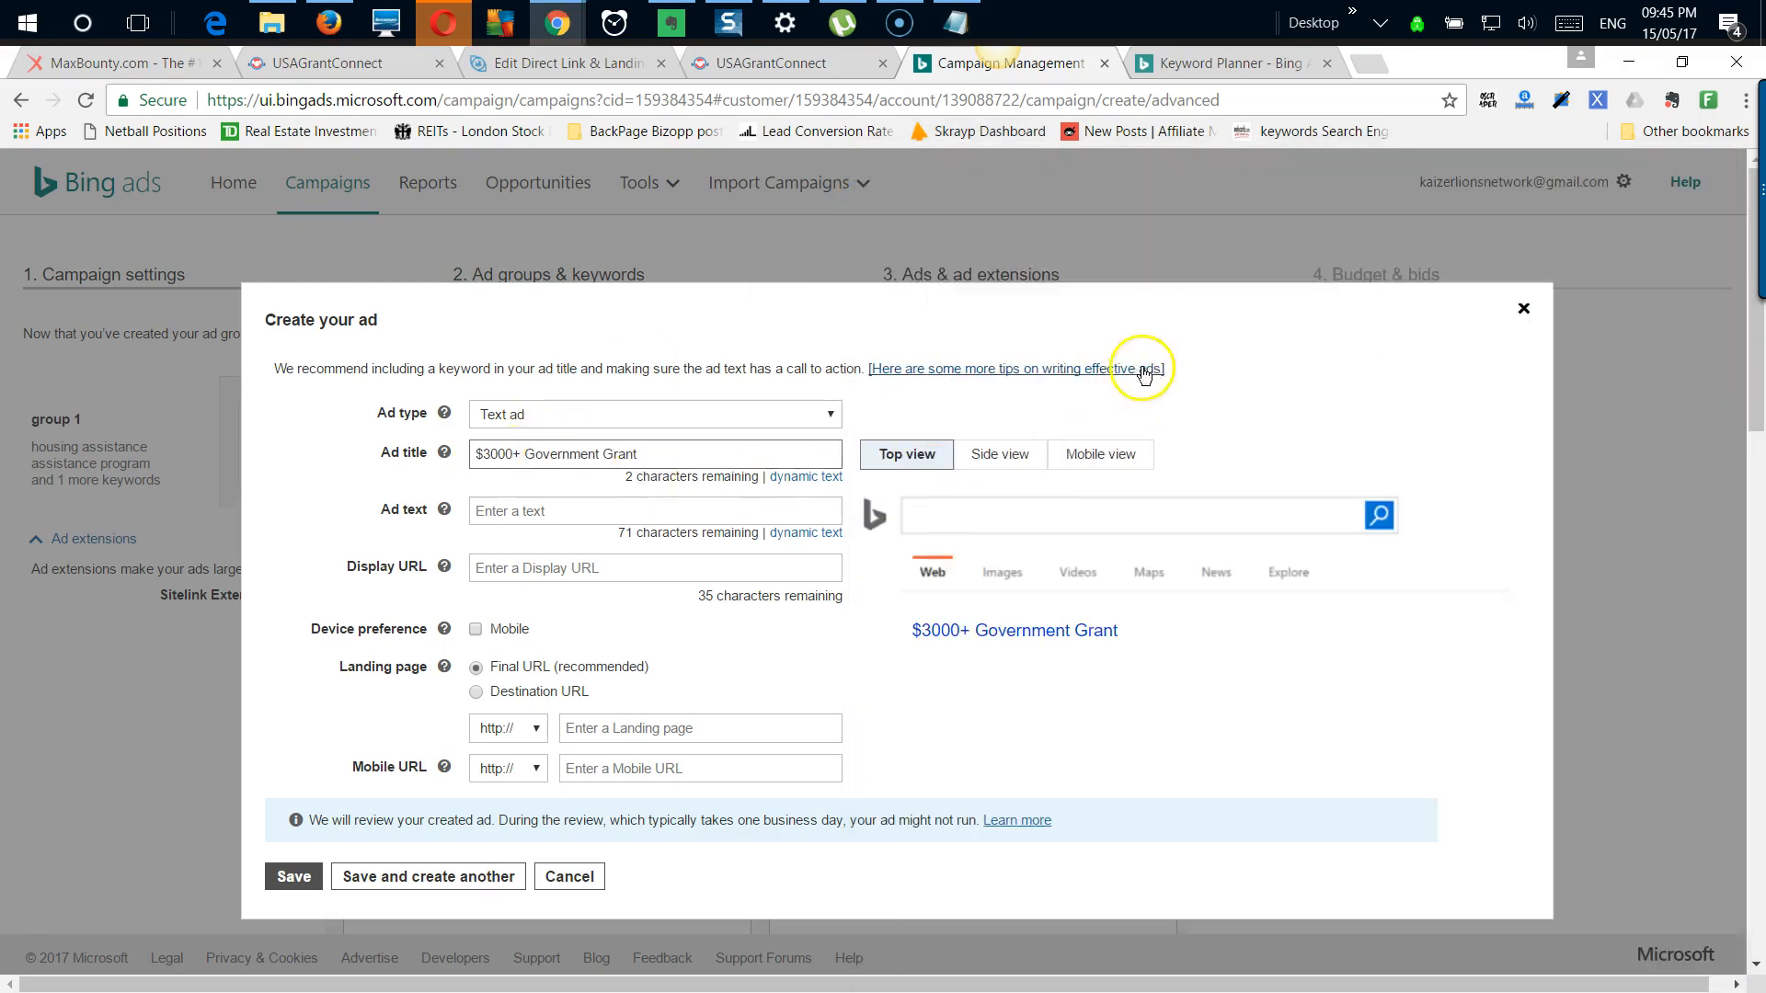
Step: Close the Keyword Planner page in the browser
click(1168, 63)
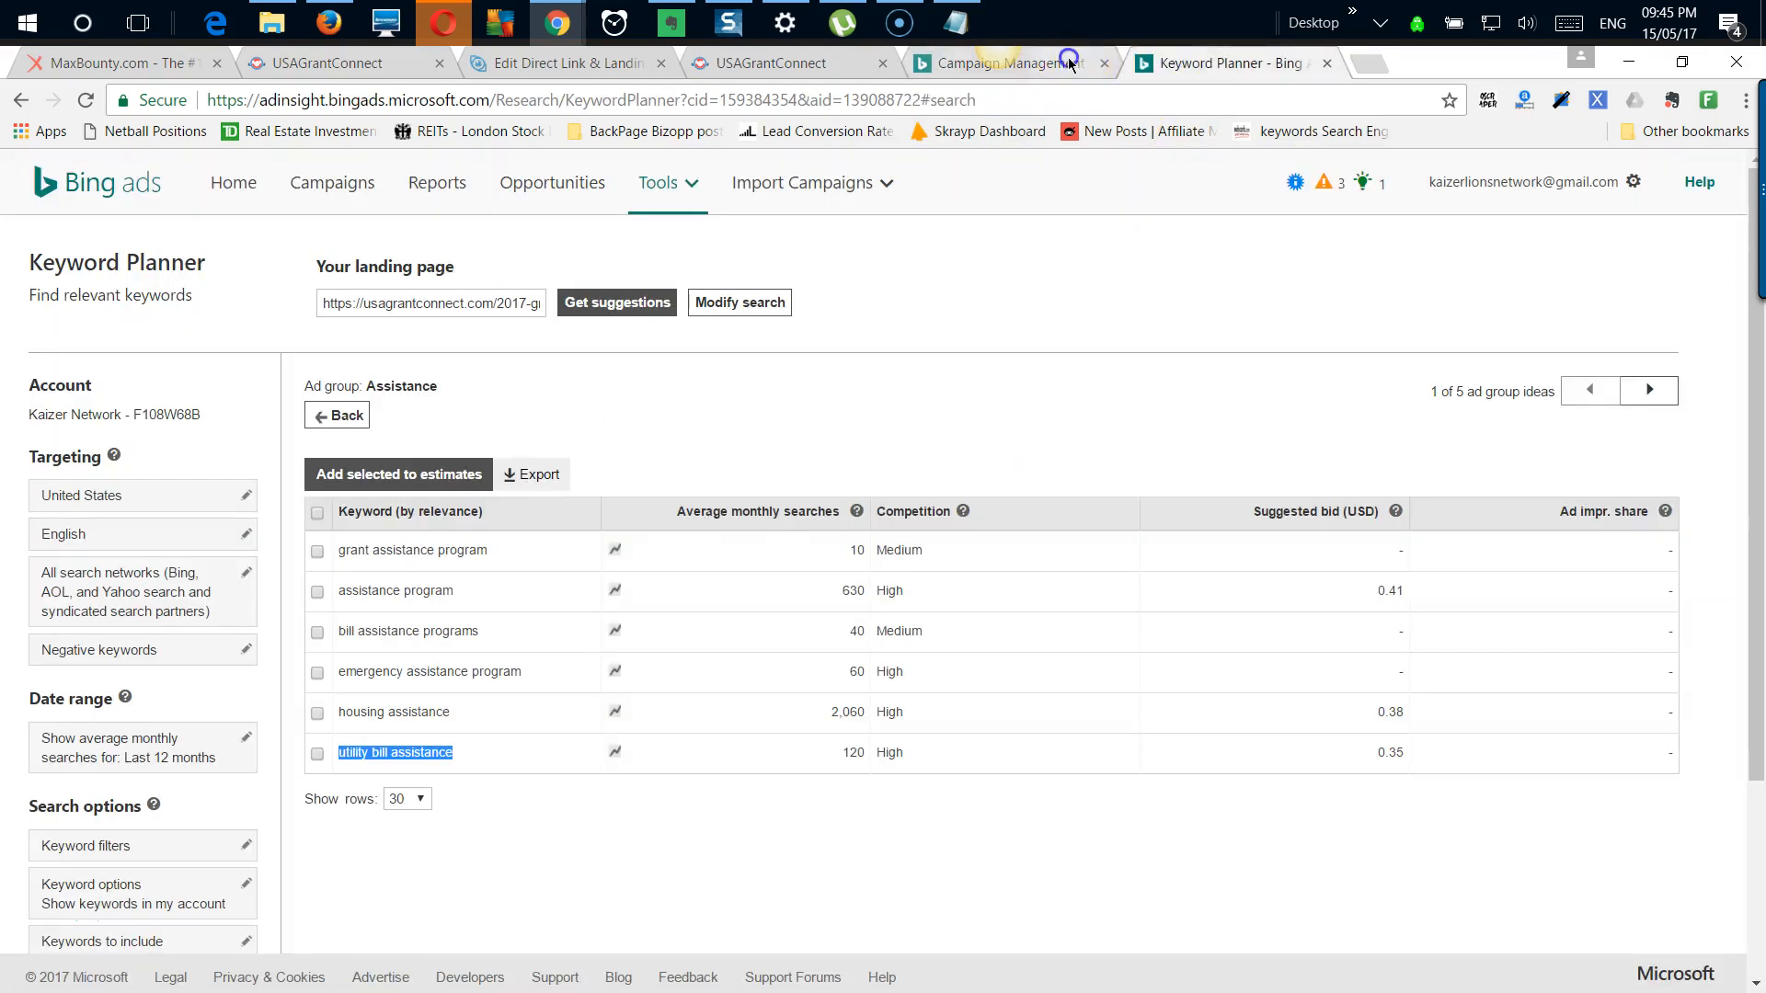
click(1058, 63)
click(1326, 64)
Step: Copy "Qualify for Grants Online! Free Money For Housing, Utility & Education" from the Notepad notes into the ad text
click(972, 20)
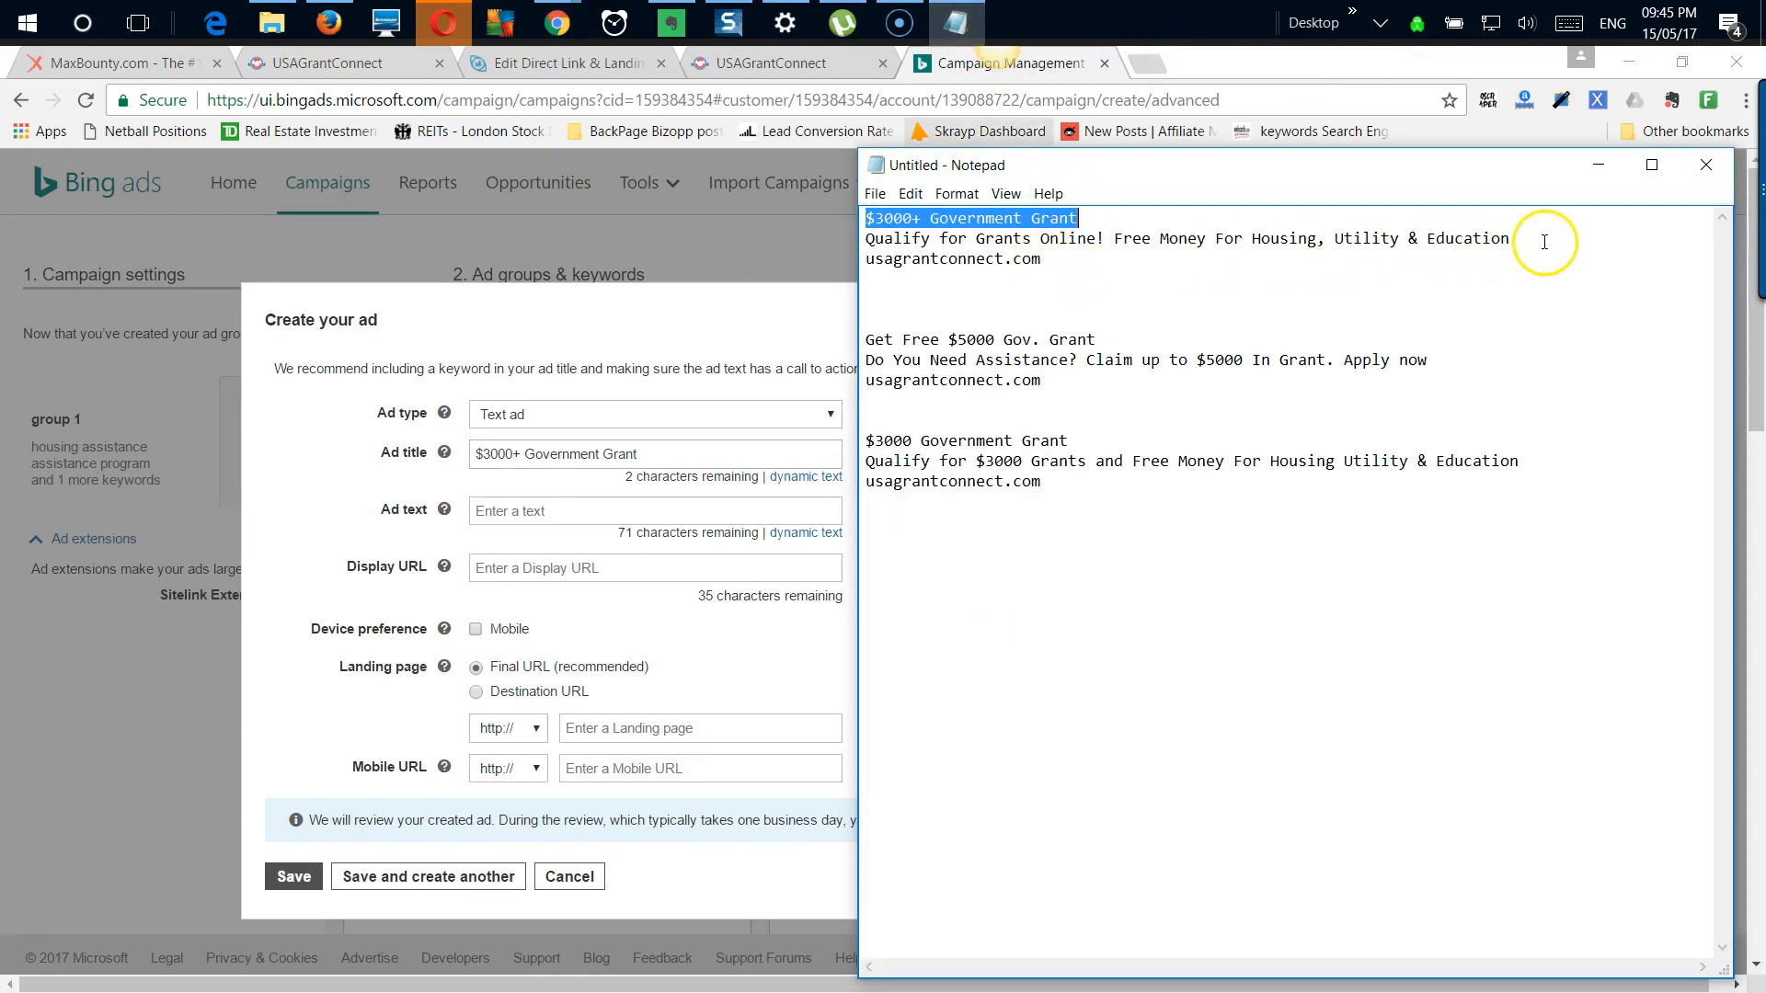
drag(1510, 239, 868, 233)
key(ctrl+c)
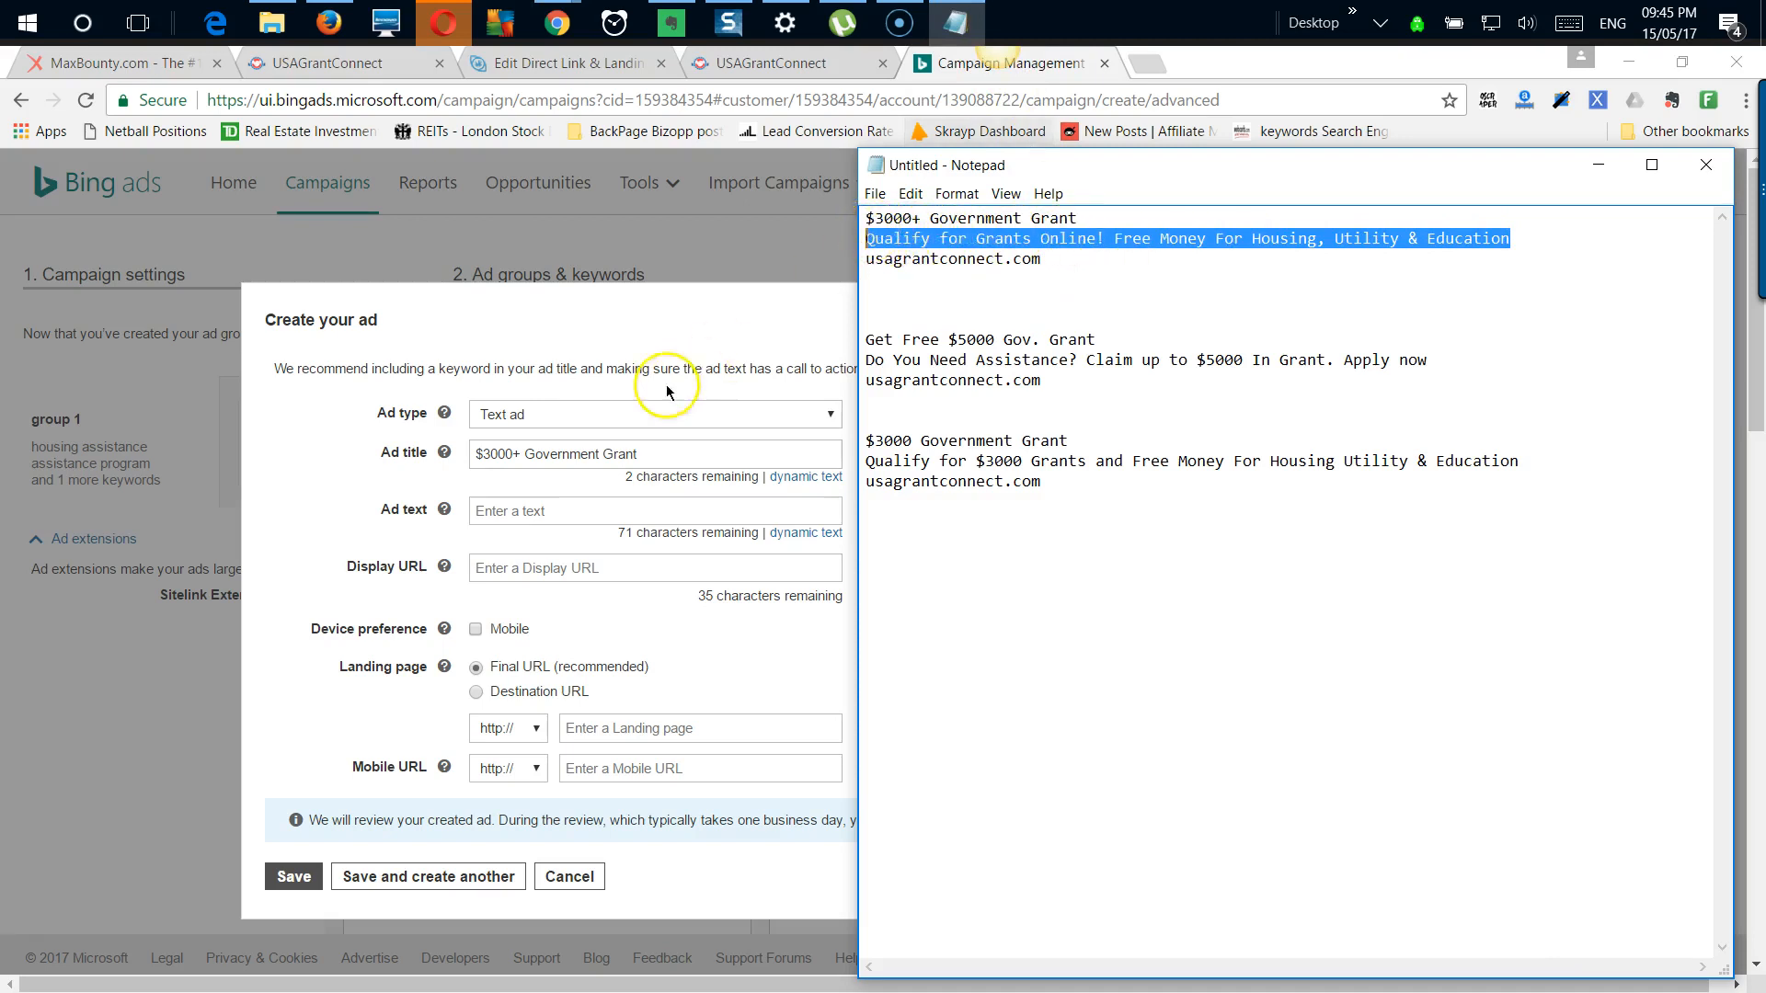
click(548, 513)
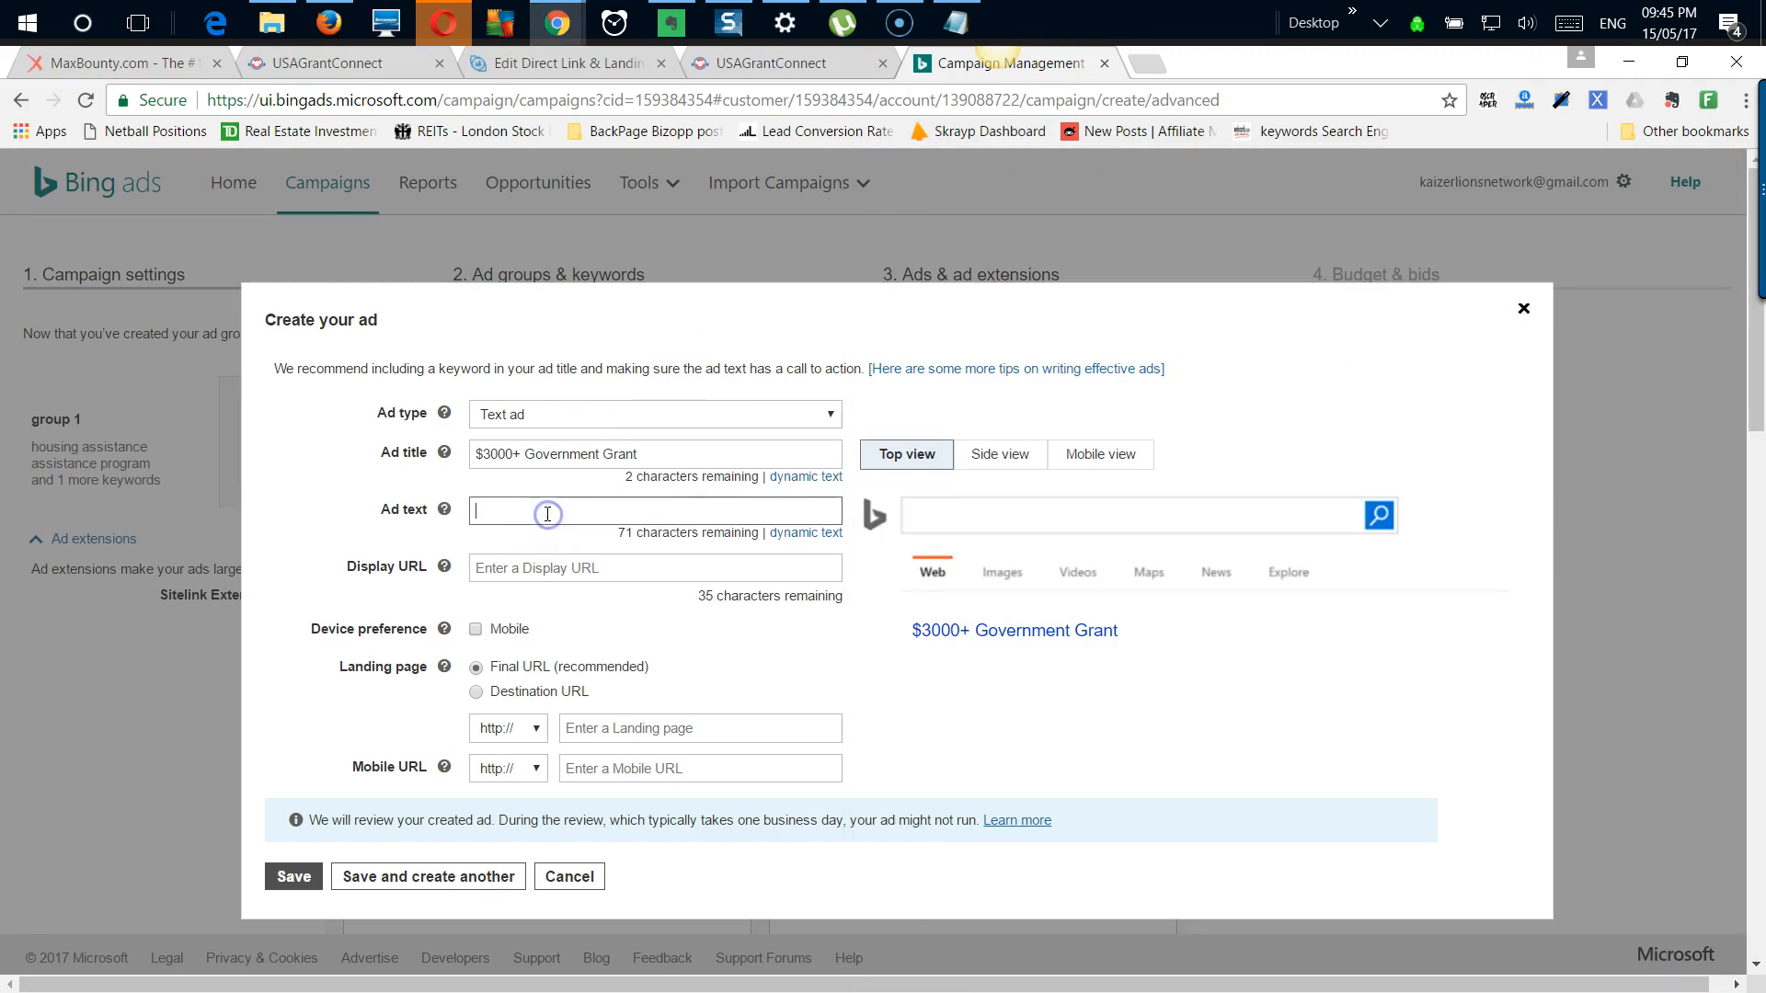
key(ctrl+v)
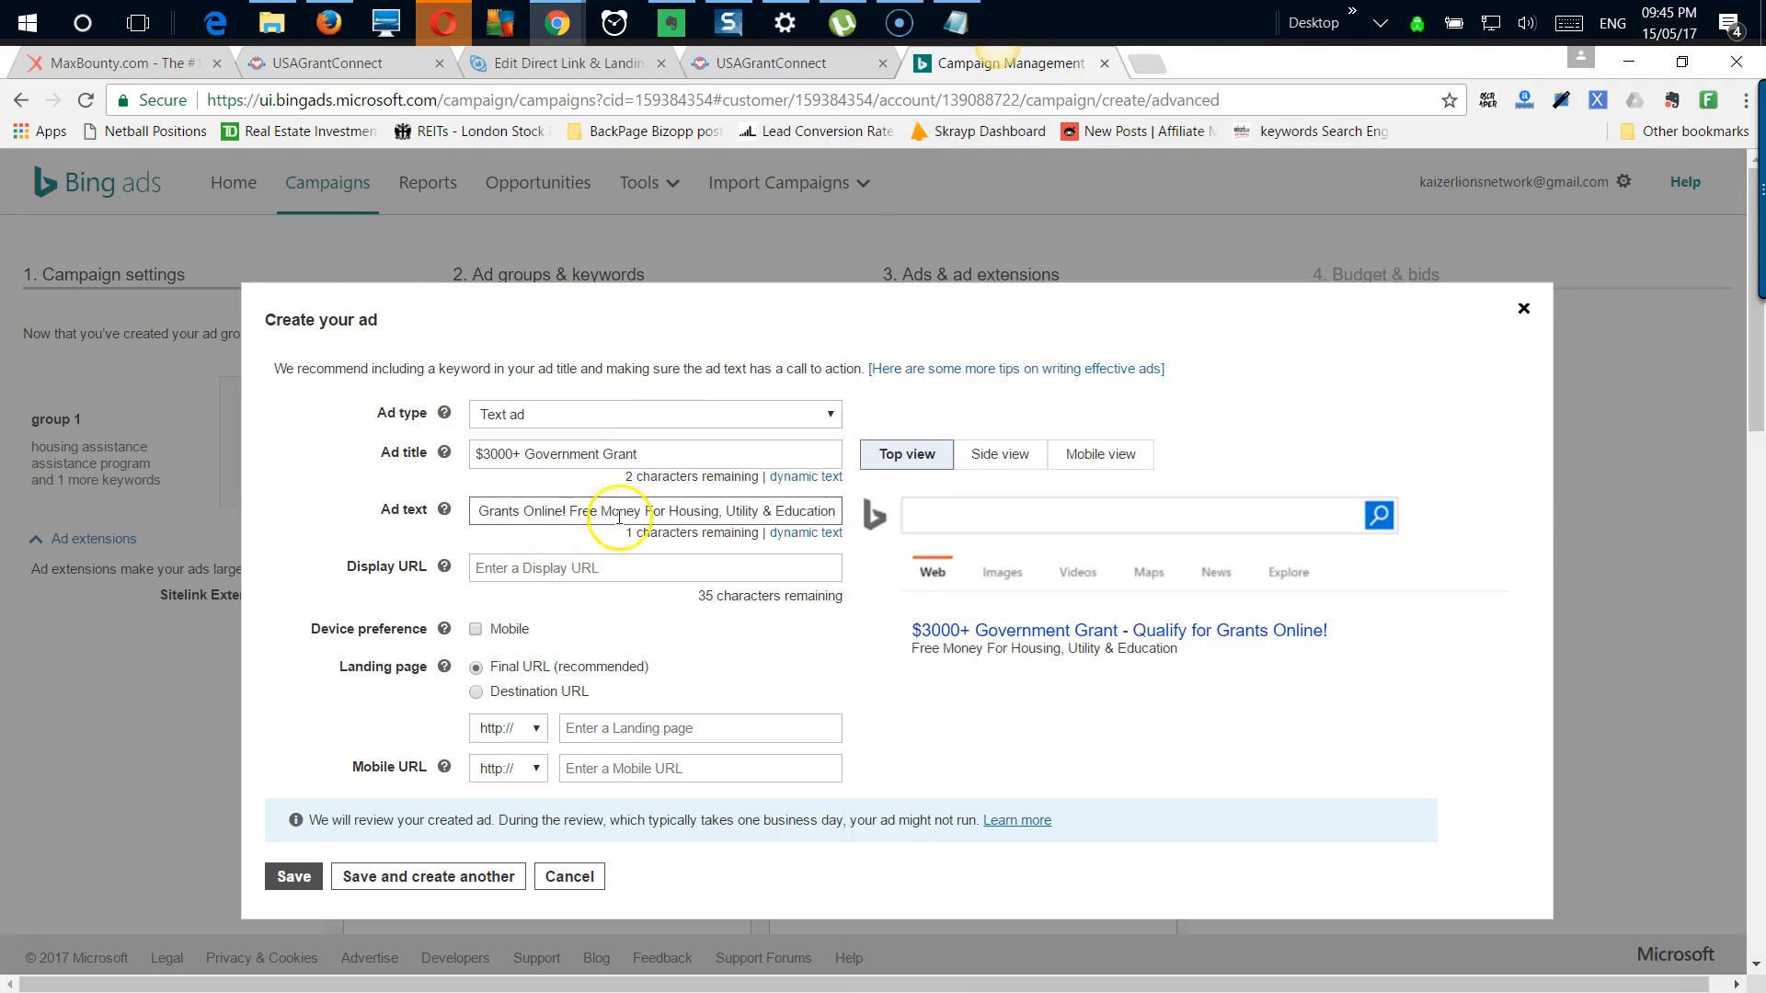
click(769, 58)
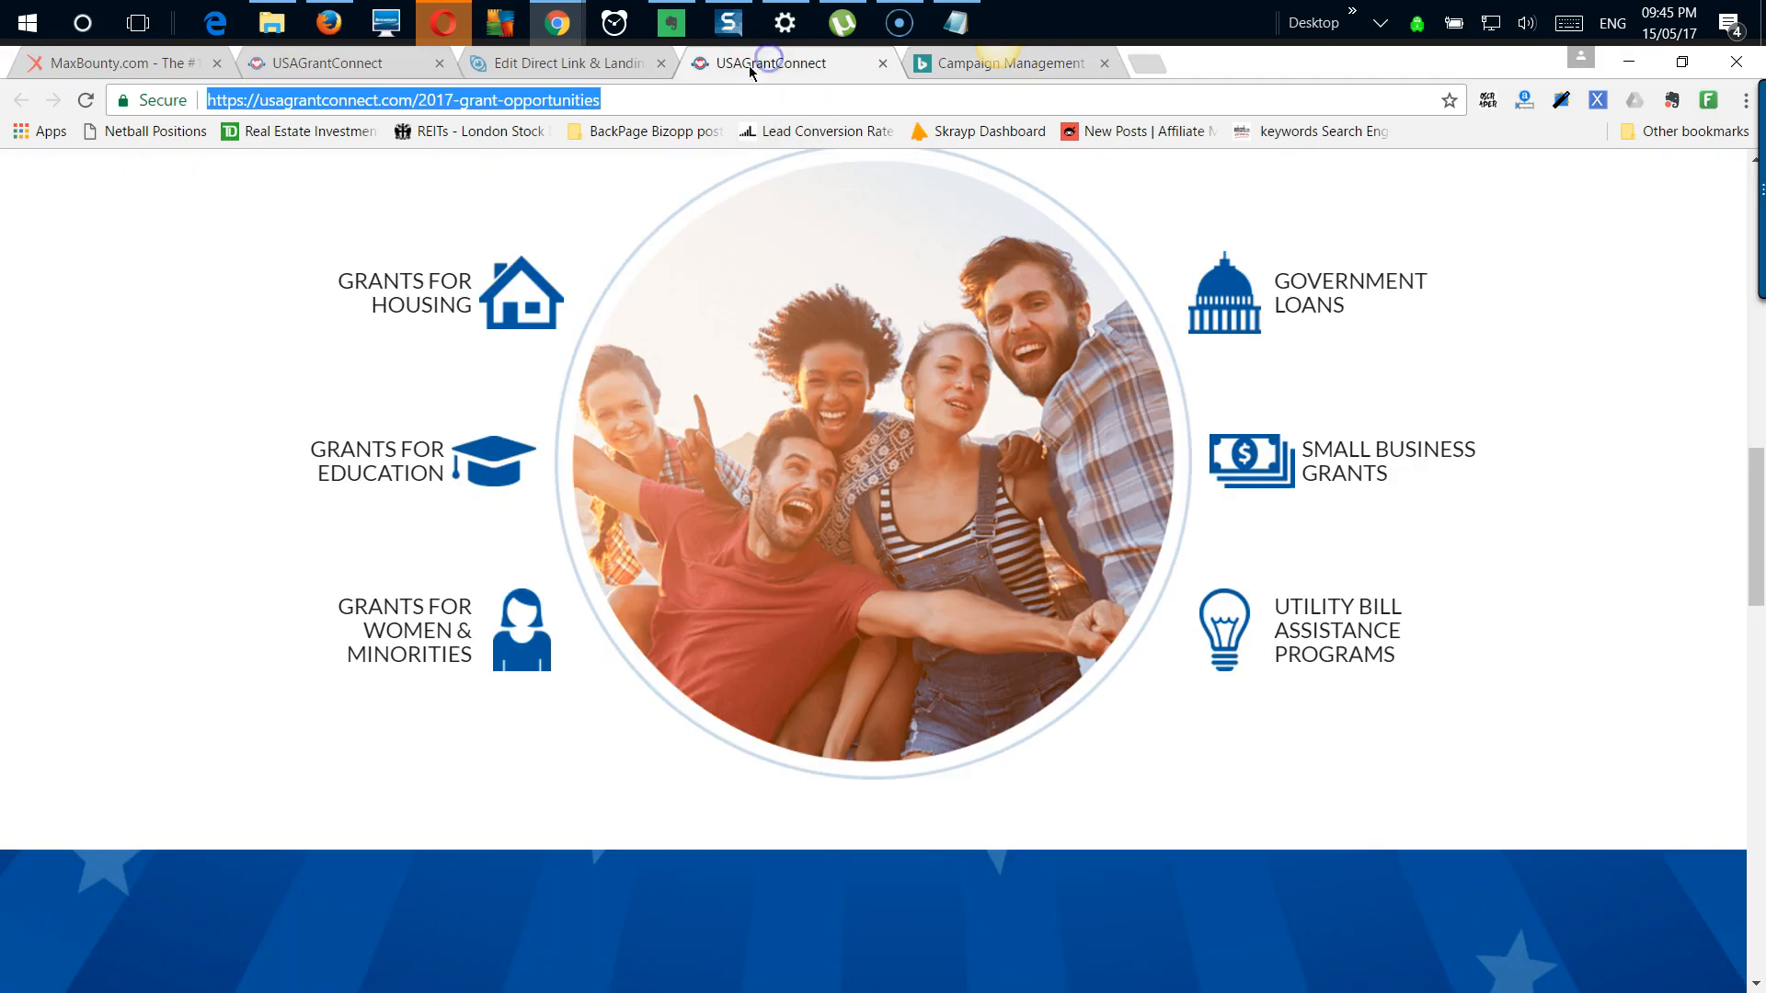
click(409, 101)
drag(409, 99, 262, 102)
scroll(488, 377, up, 10)
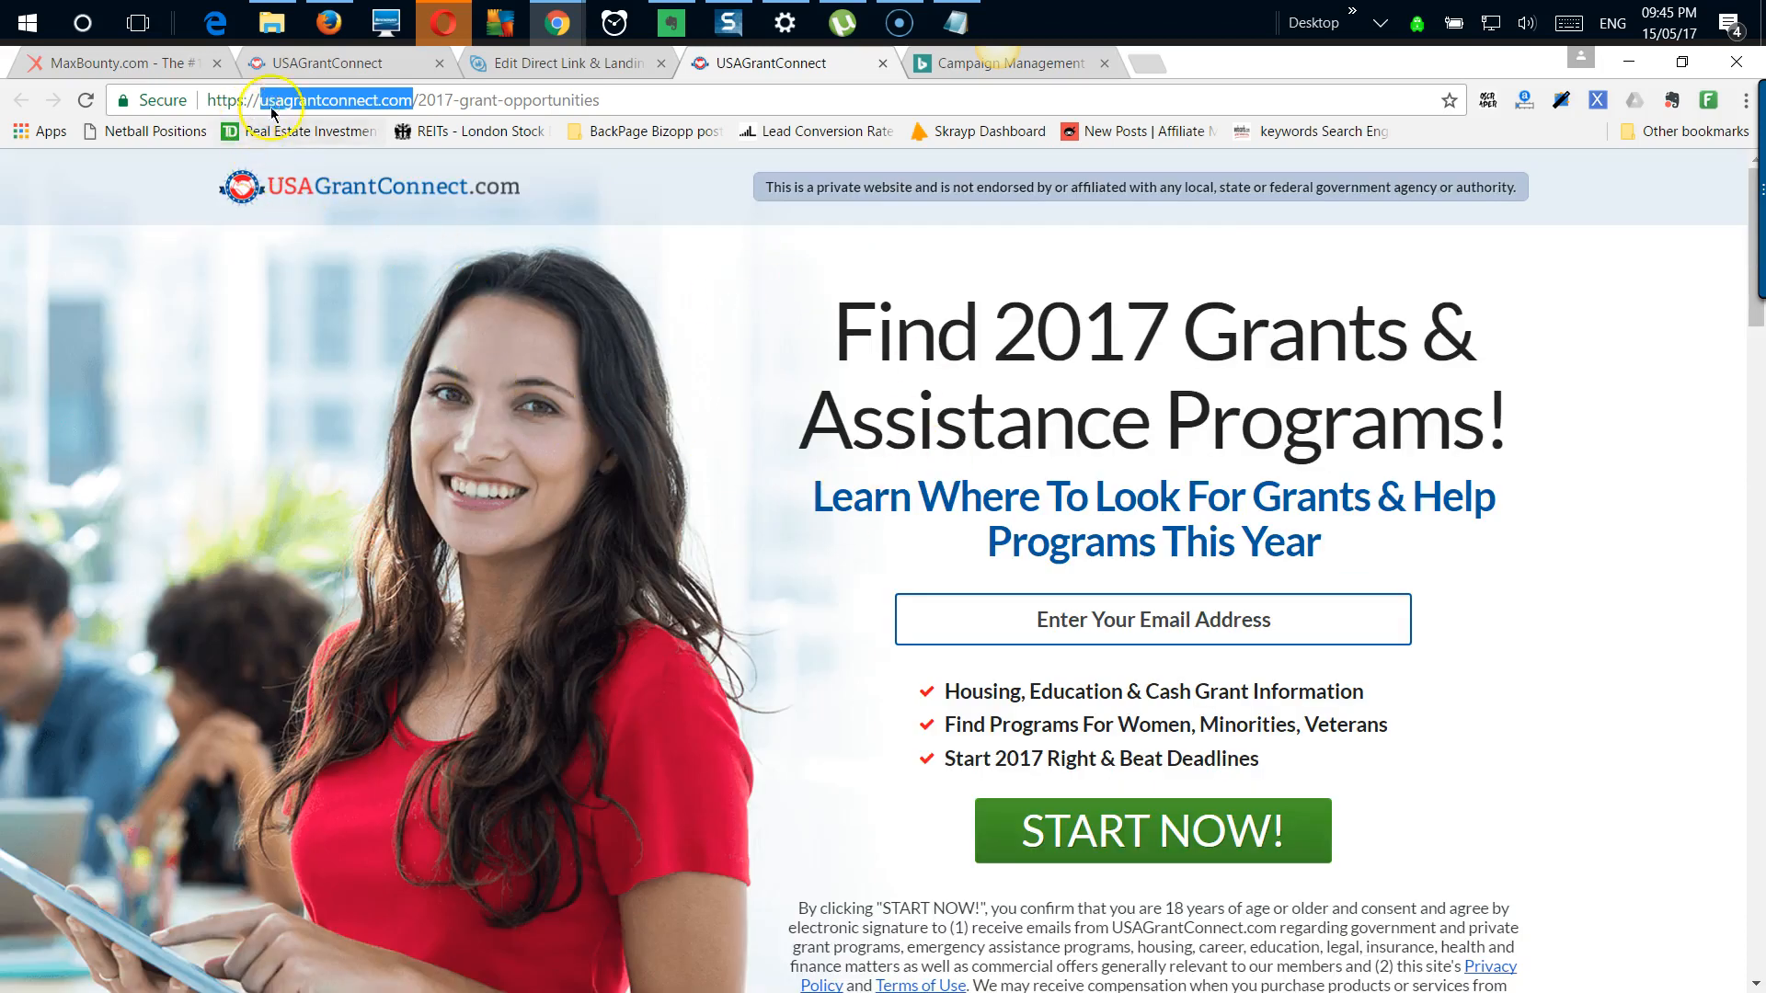
click(420, 100)
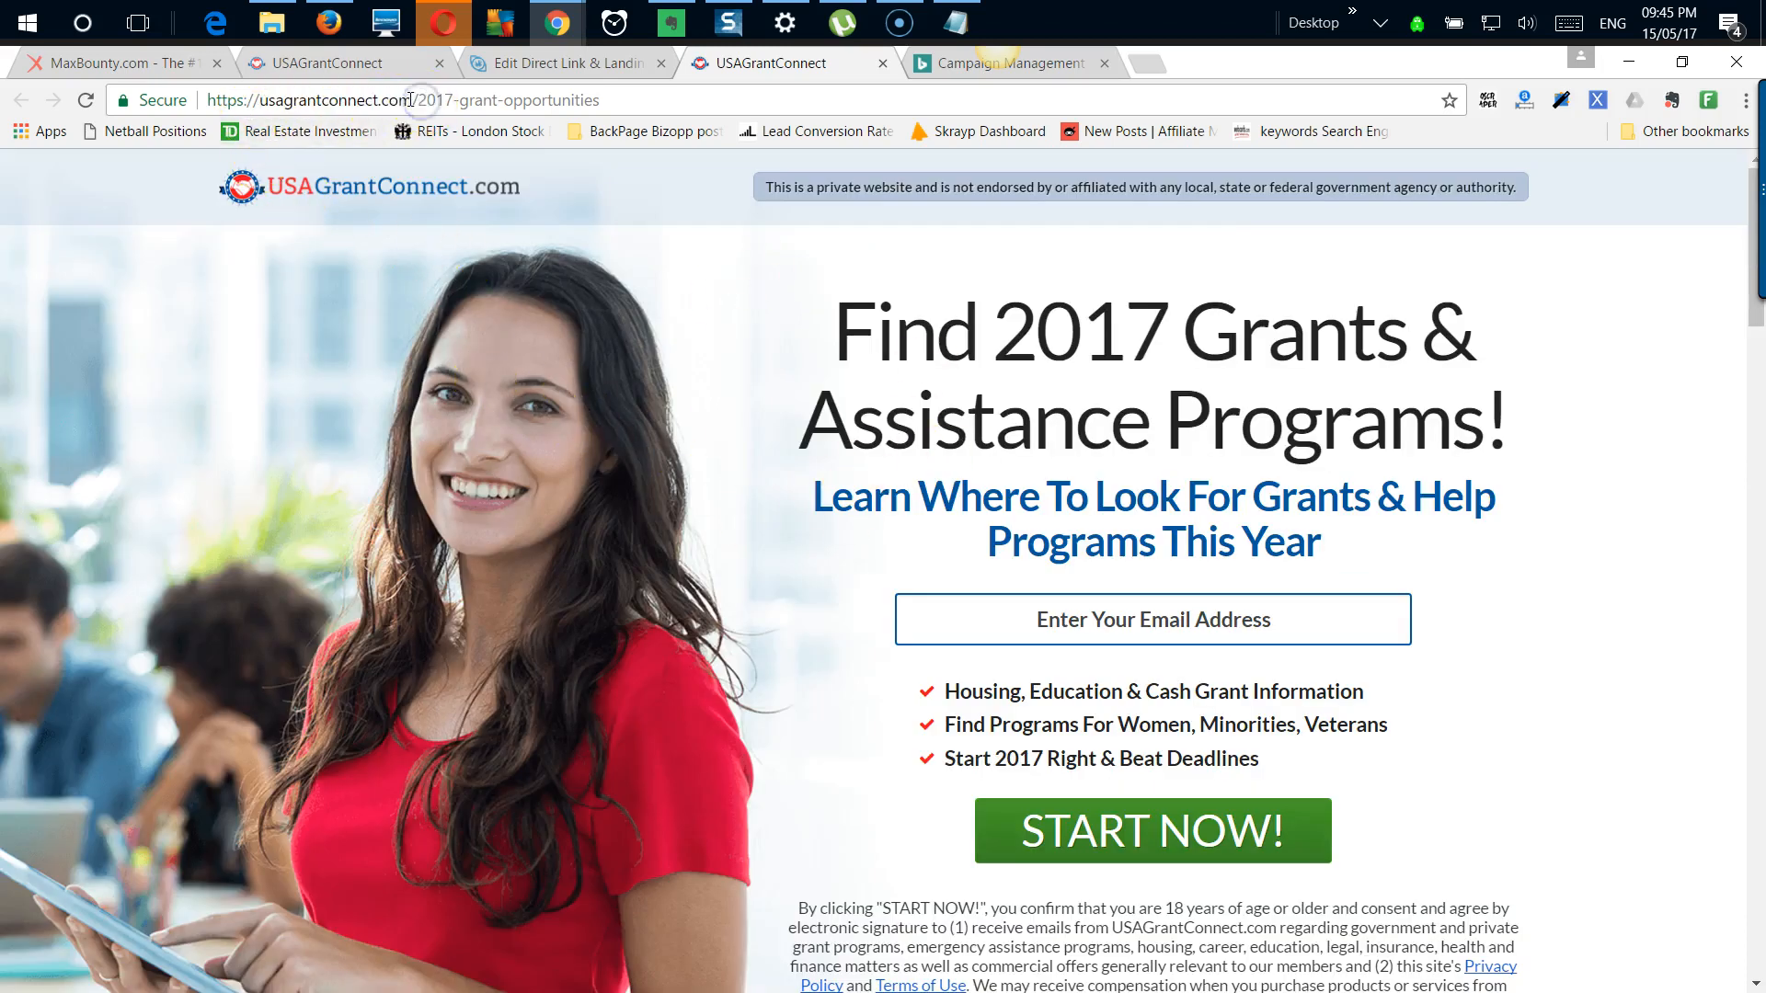
drag(385, 101, 184, 92)
key(ctrl+c)
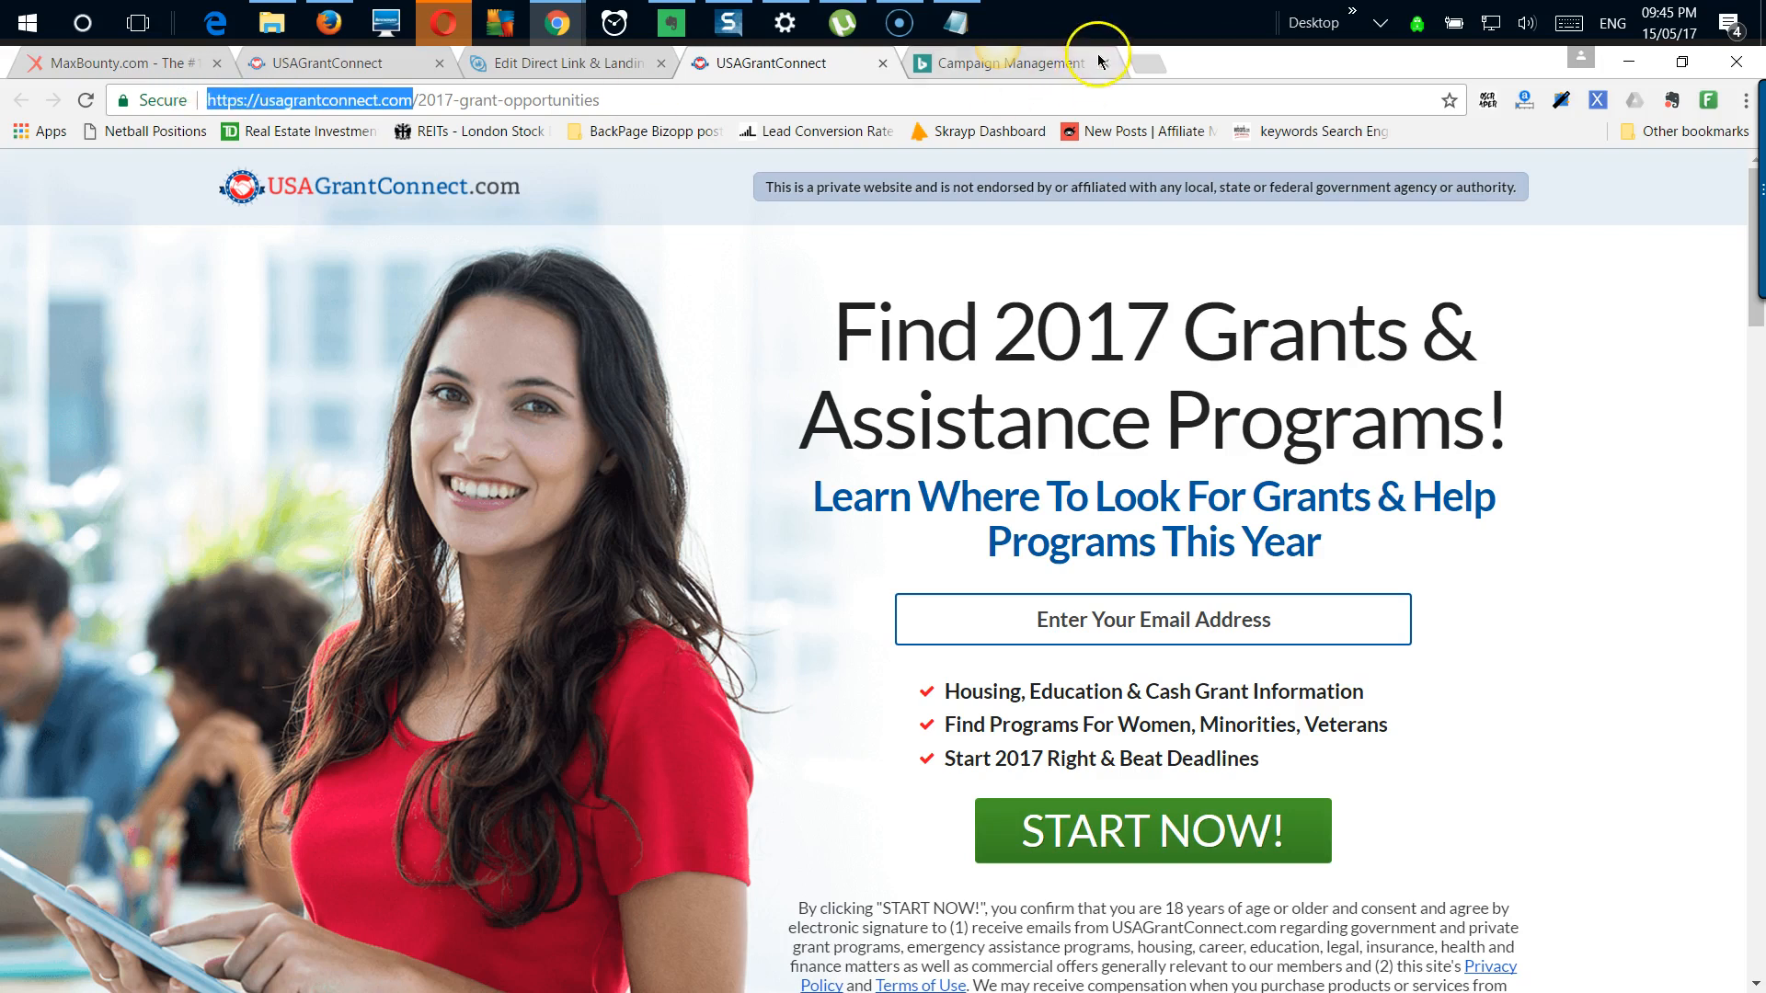
click(1058, 61)
click(599, 572)
key(ctrl+v)
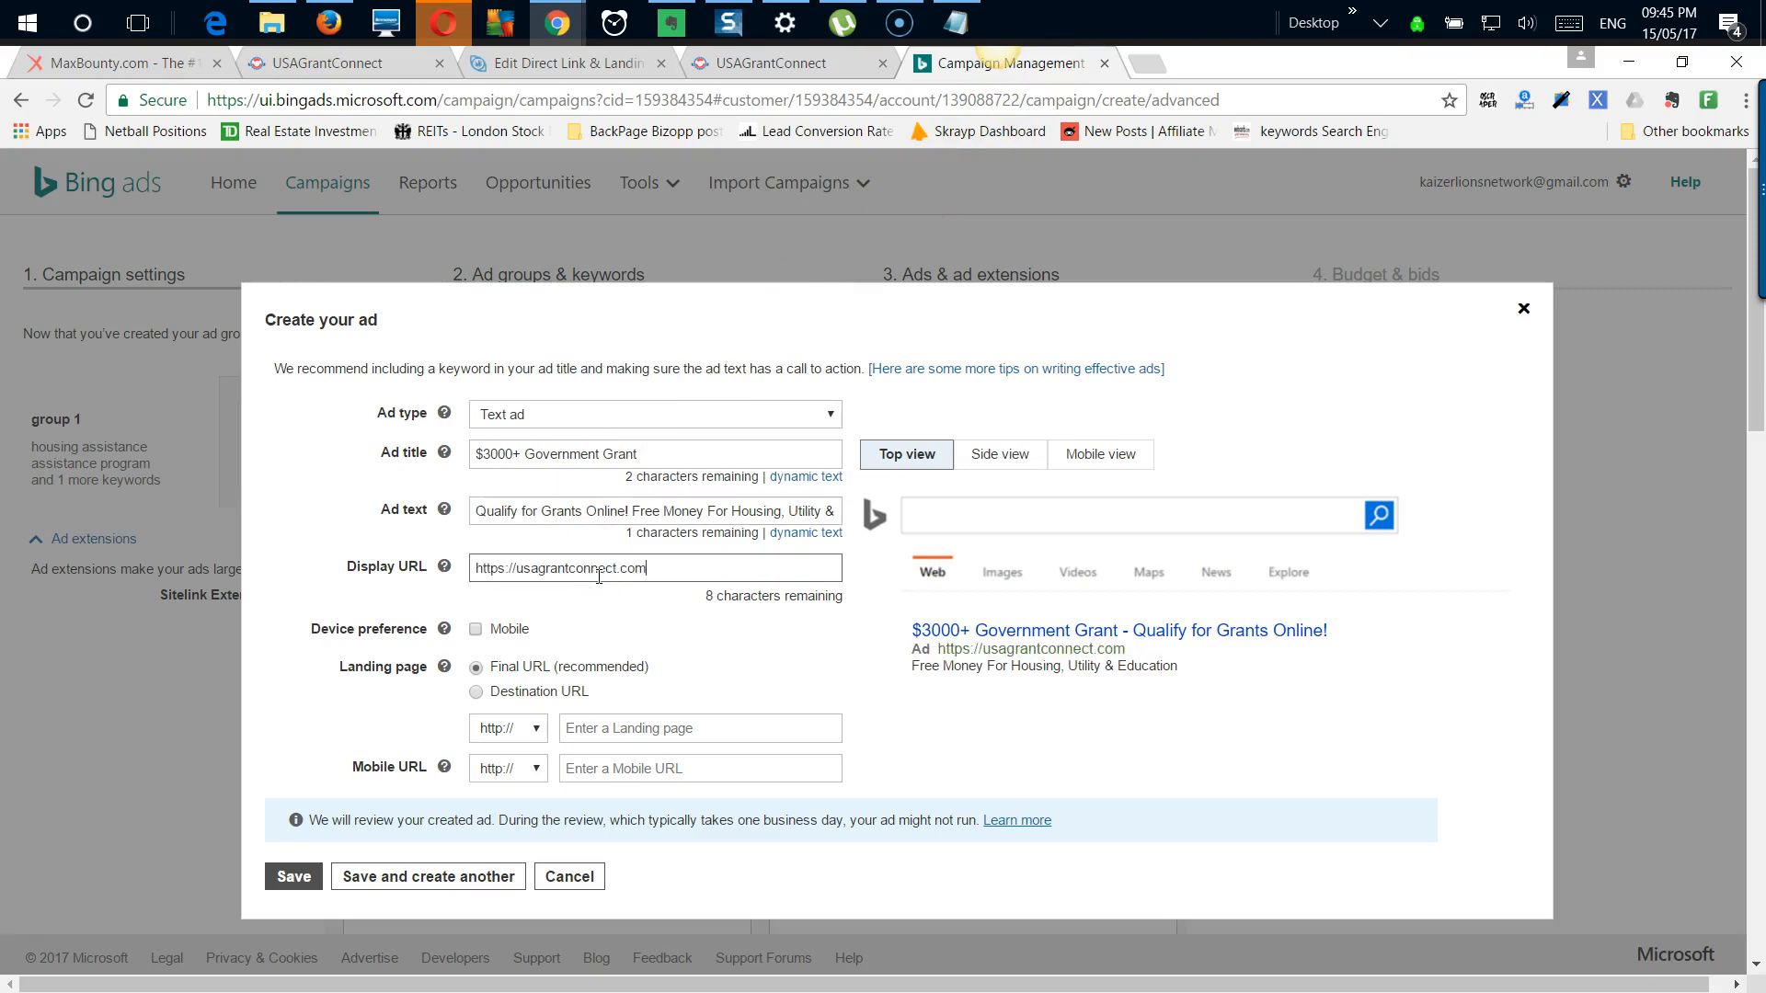
click(499, 569)
key(BackSpace)
click(607, 570)
drag(607, 569, 448, 572)
key(ctrl+c)
key(BackSpace)
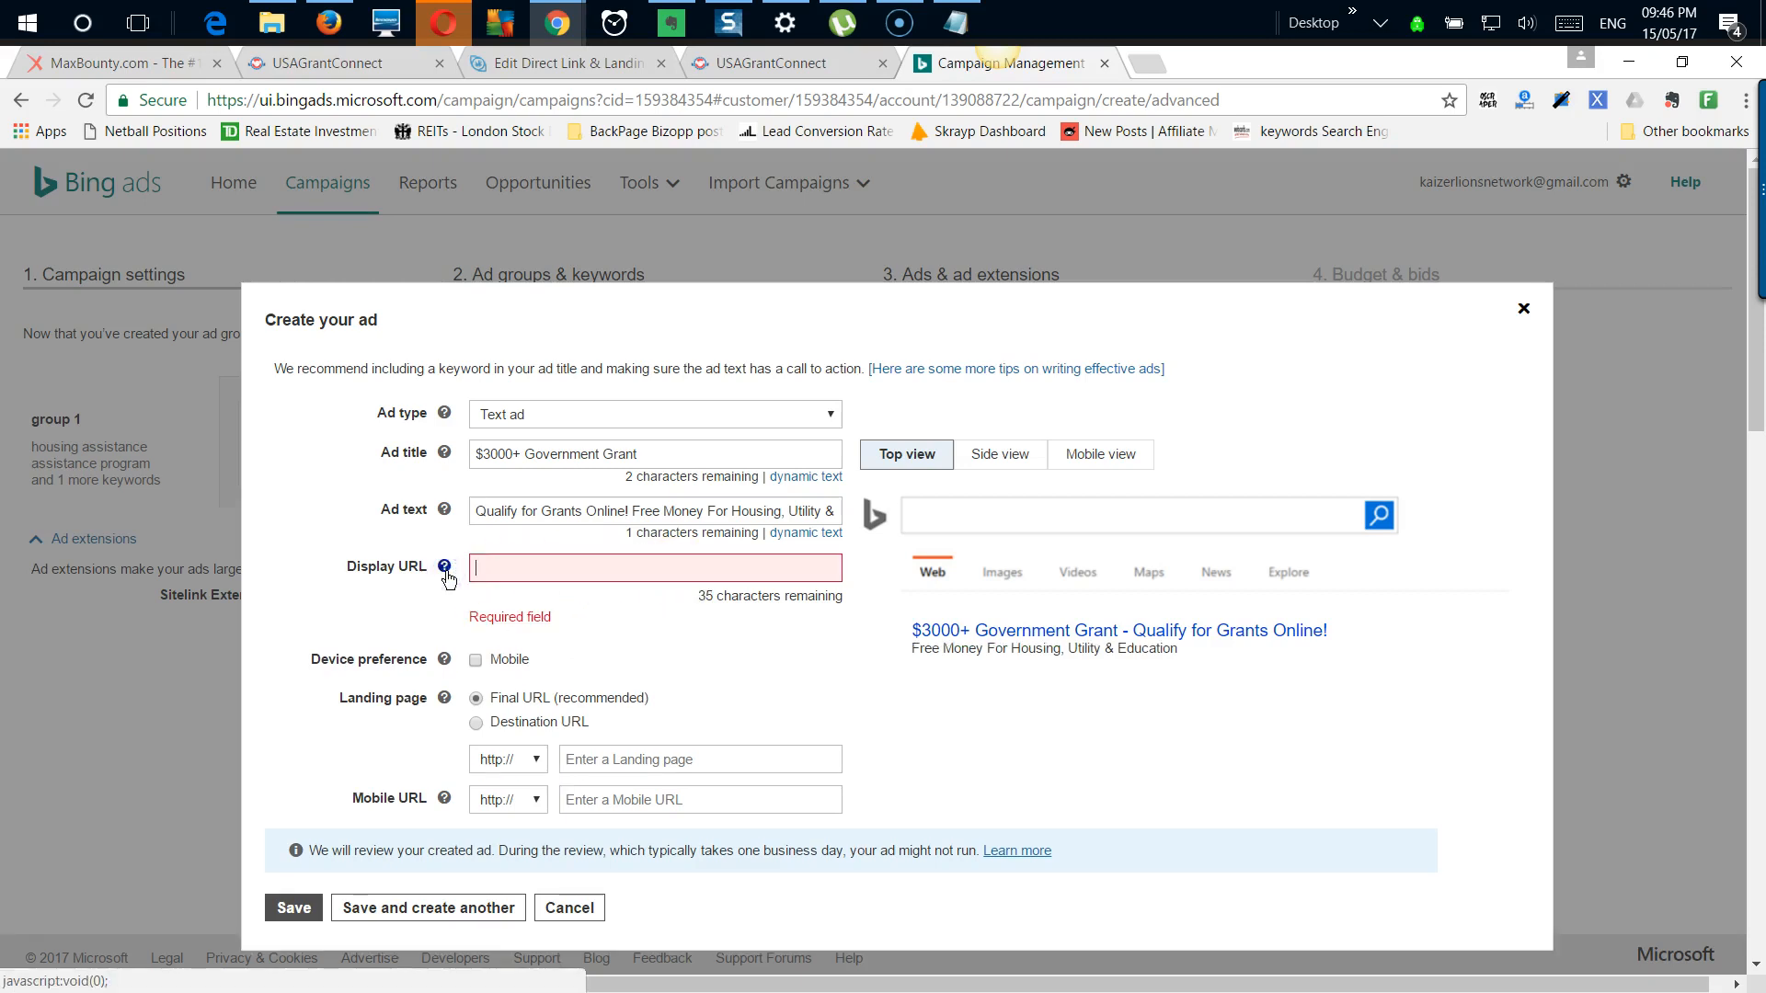
key(ctrl+v)
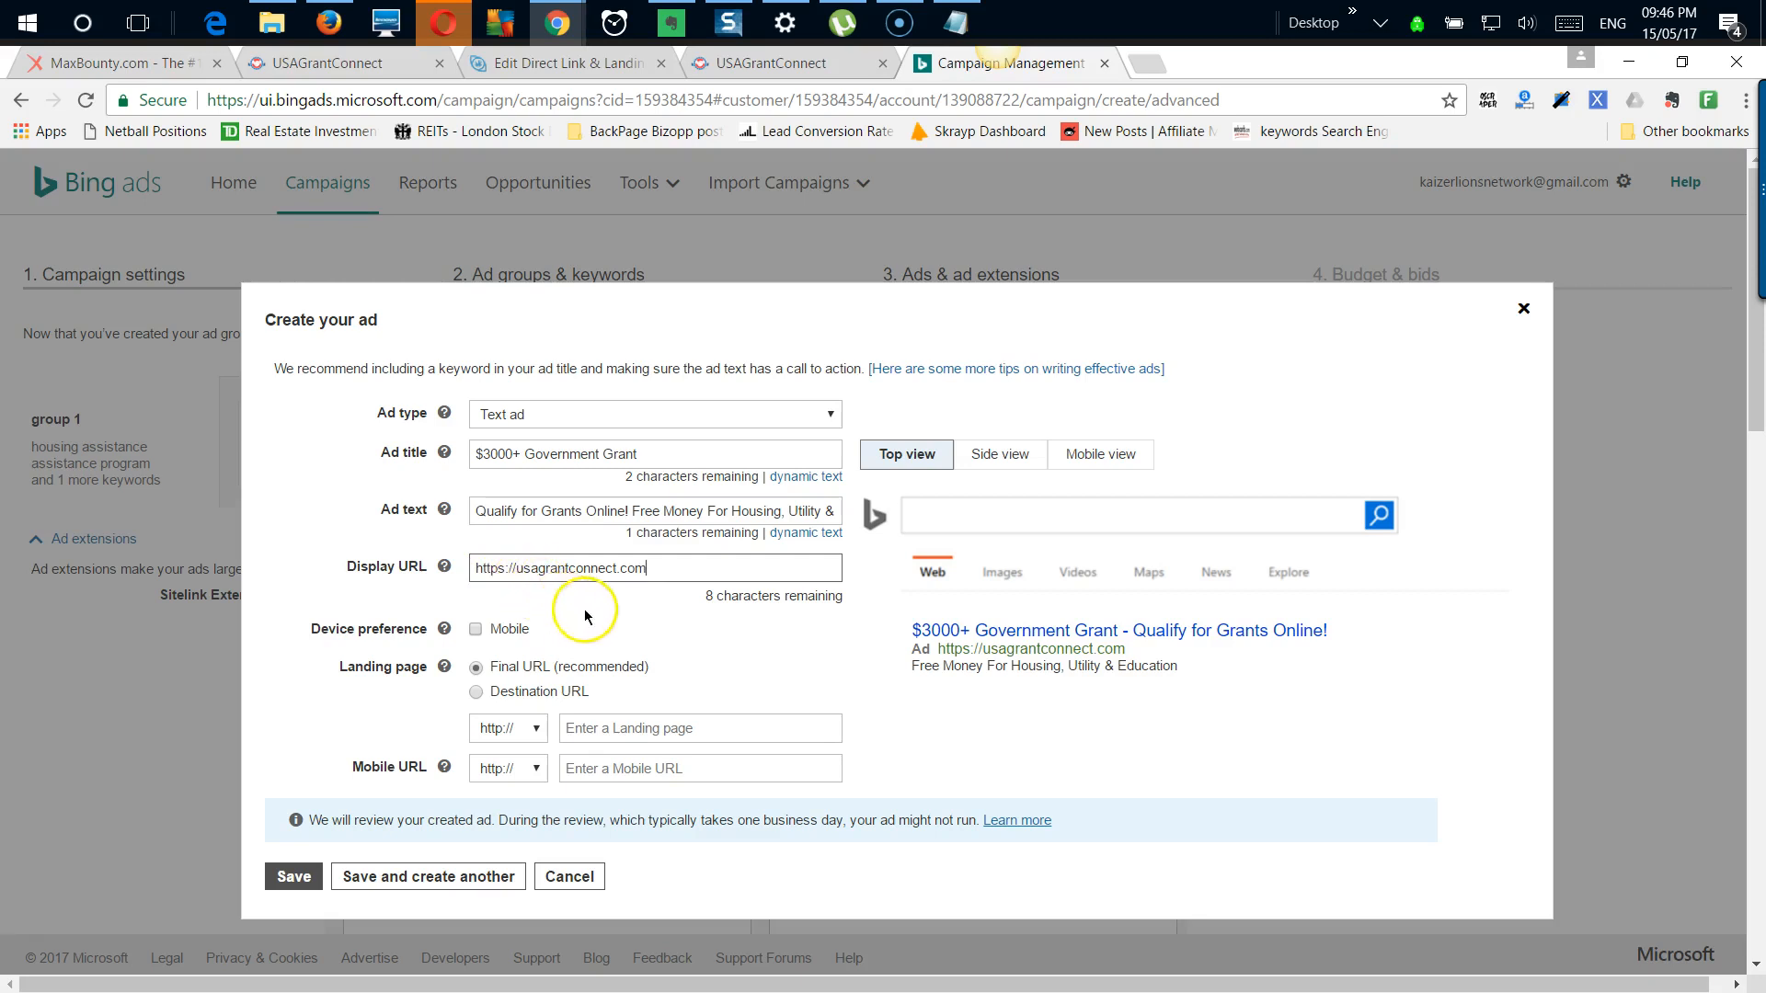
Step: Switch to CPV Lab and copy the campaign URL of "+ 176 Testing USA GrantConnect"
click(649, 633)
click(553, 705)
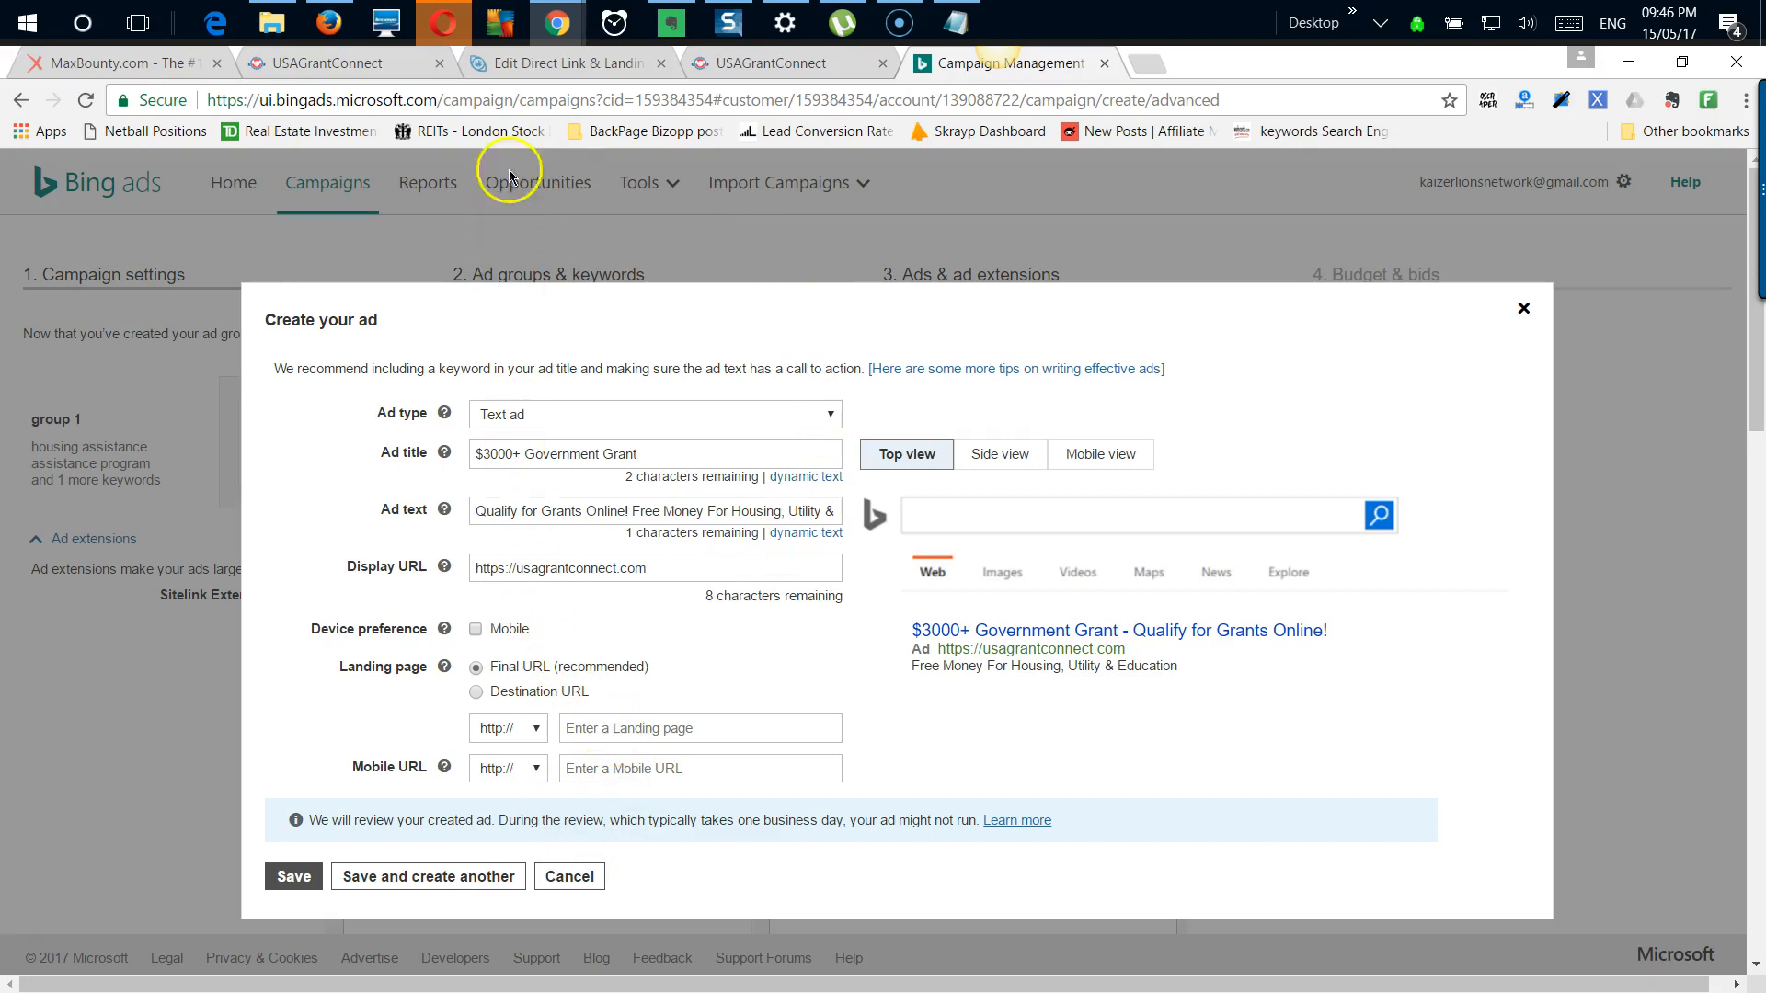
click(548, 60)
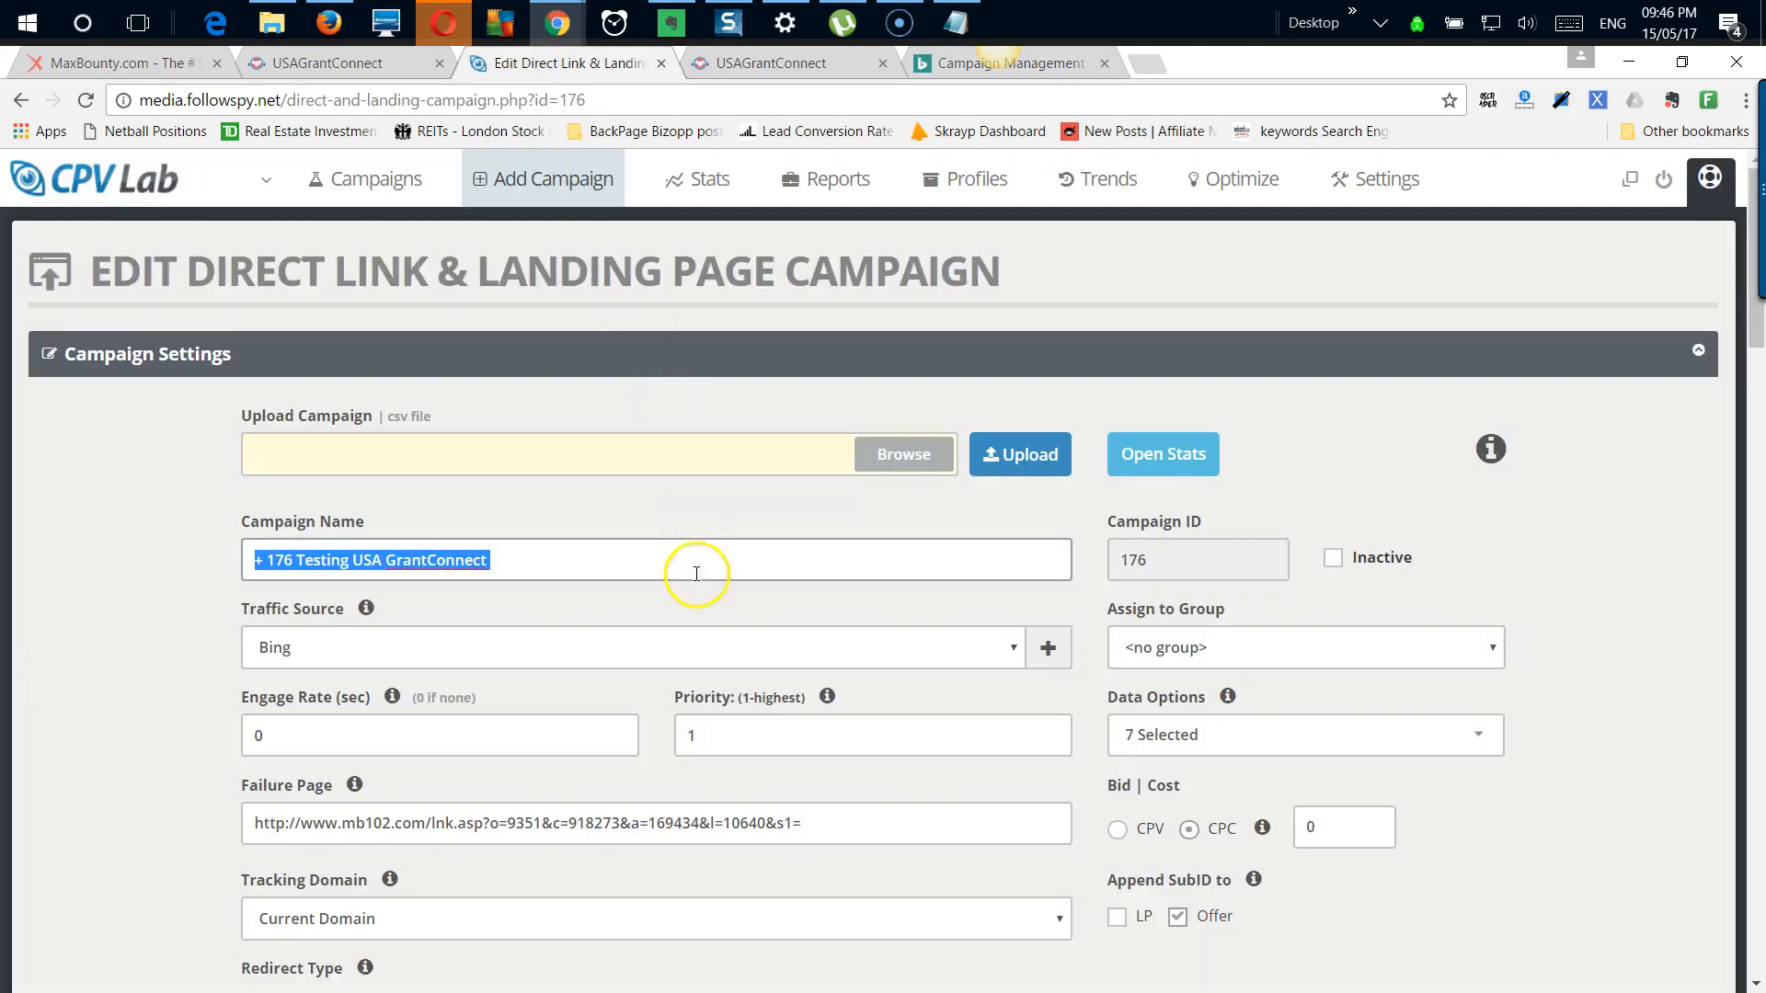
scroll(694, 629, down, 6)
scroll(694, 628, down, 14)
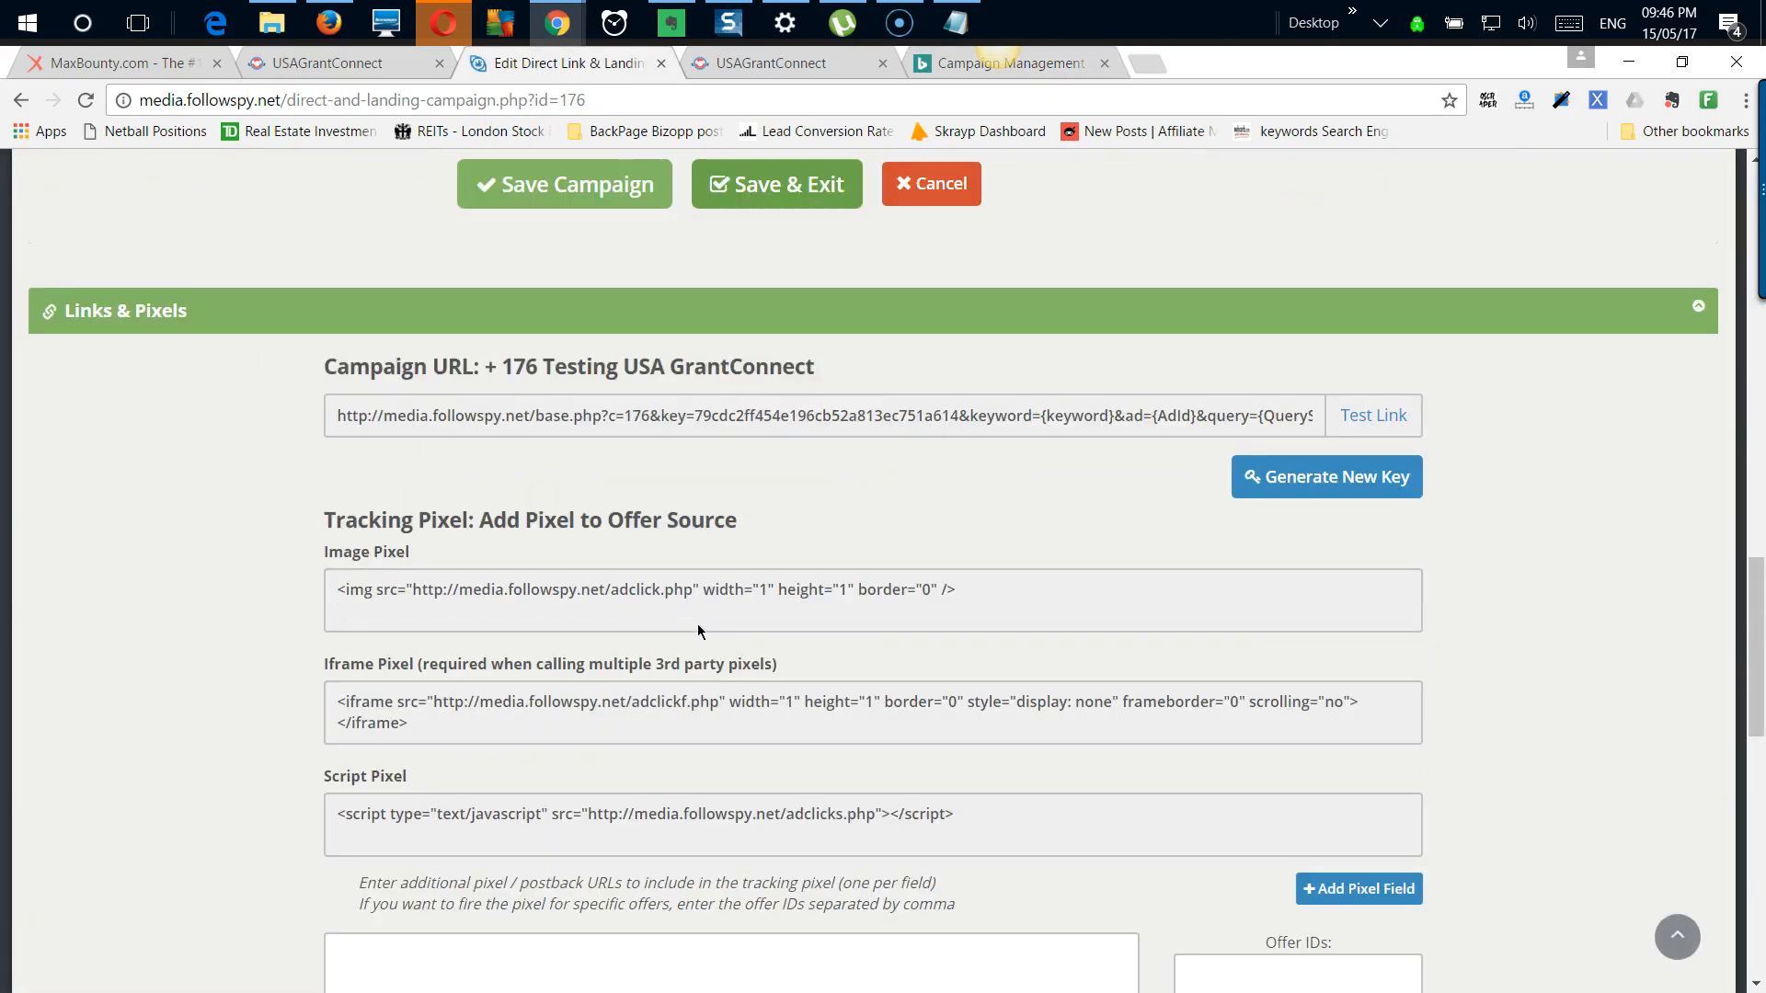
click(867, 416)
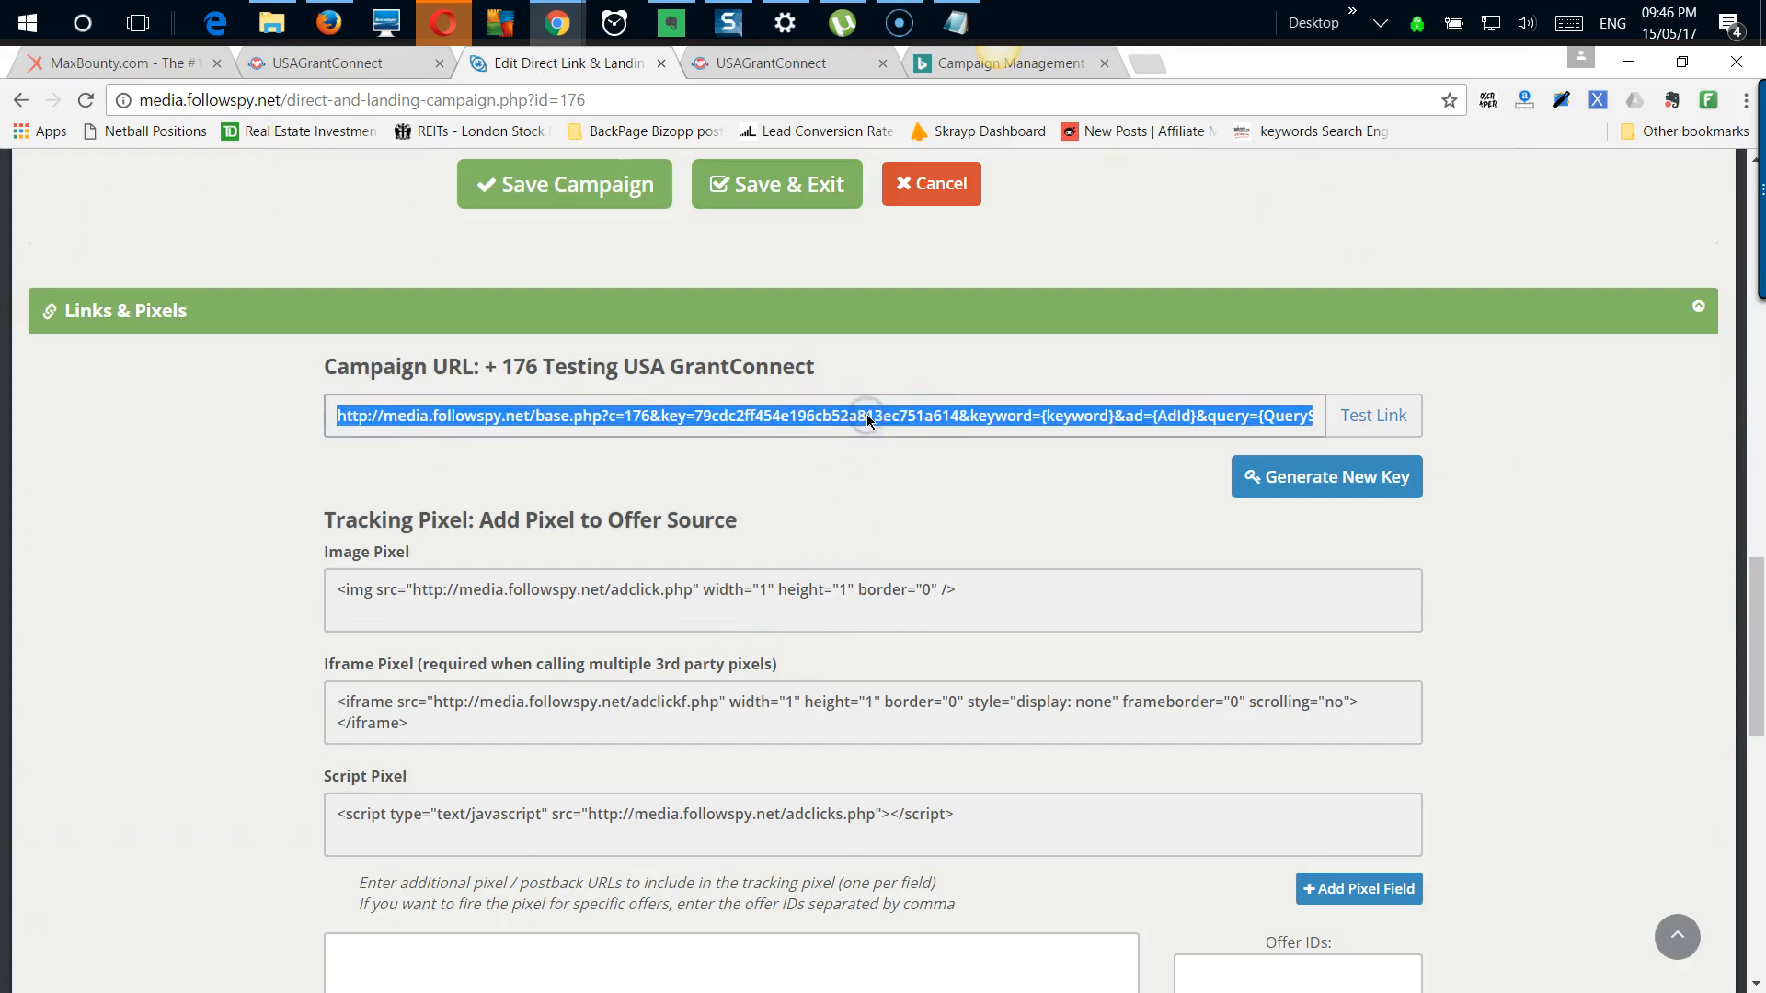
right_click(929, 420)
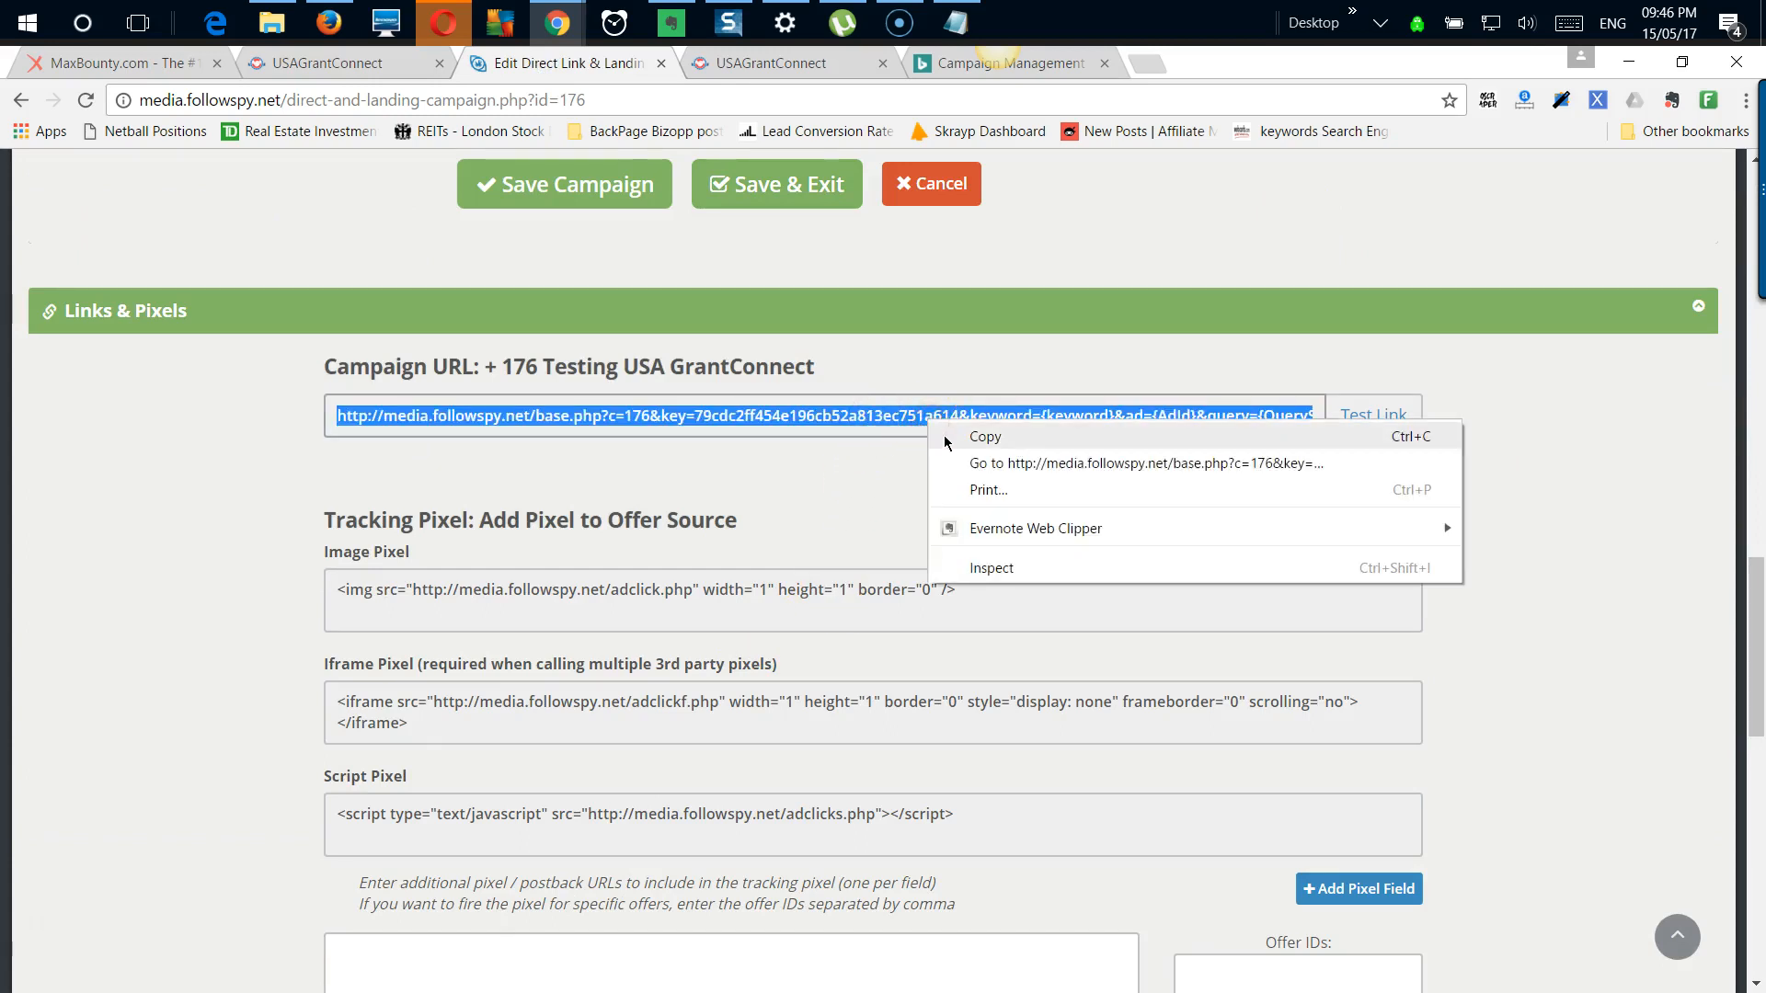
click(970, 438)
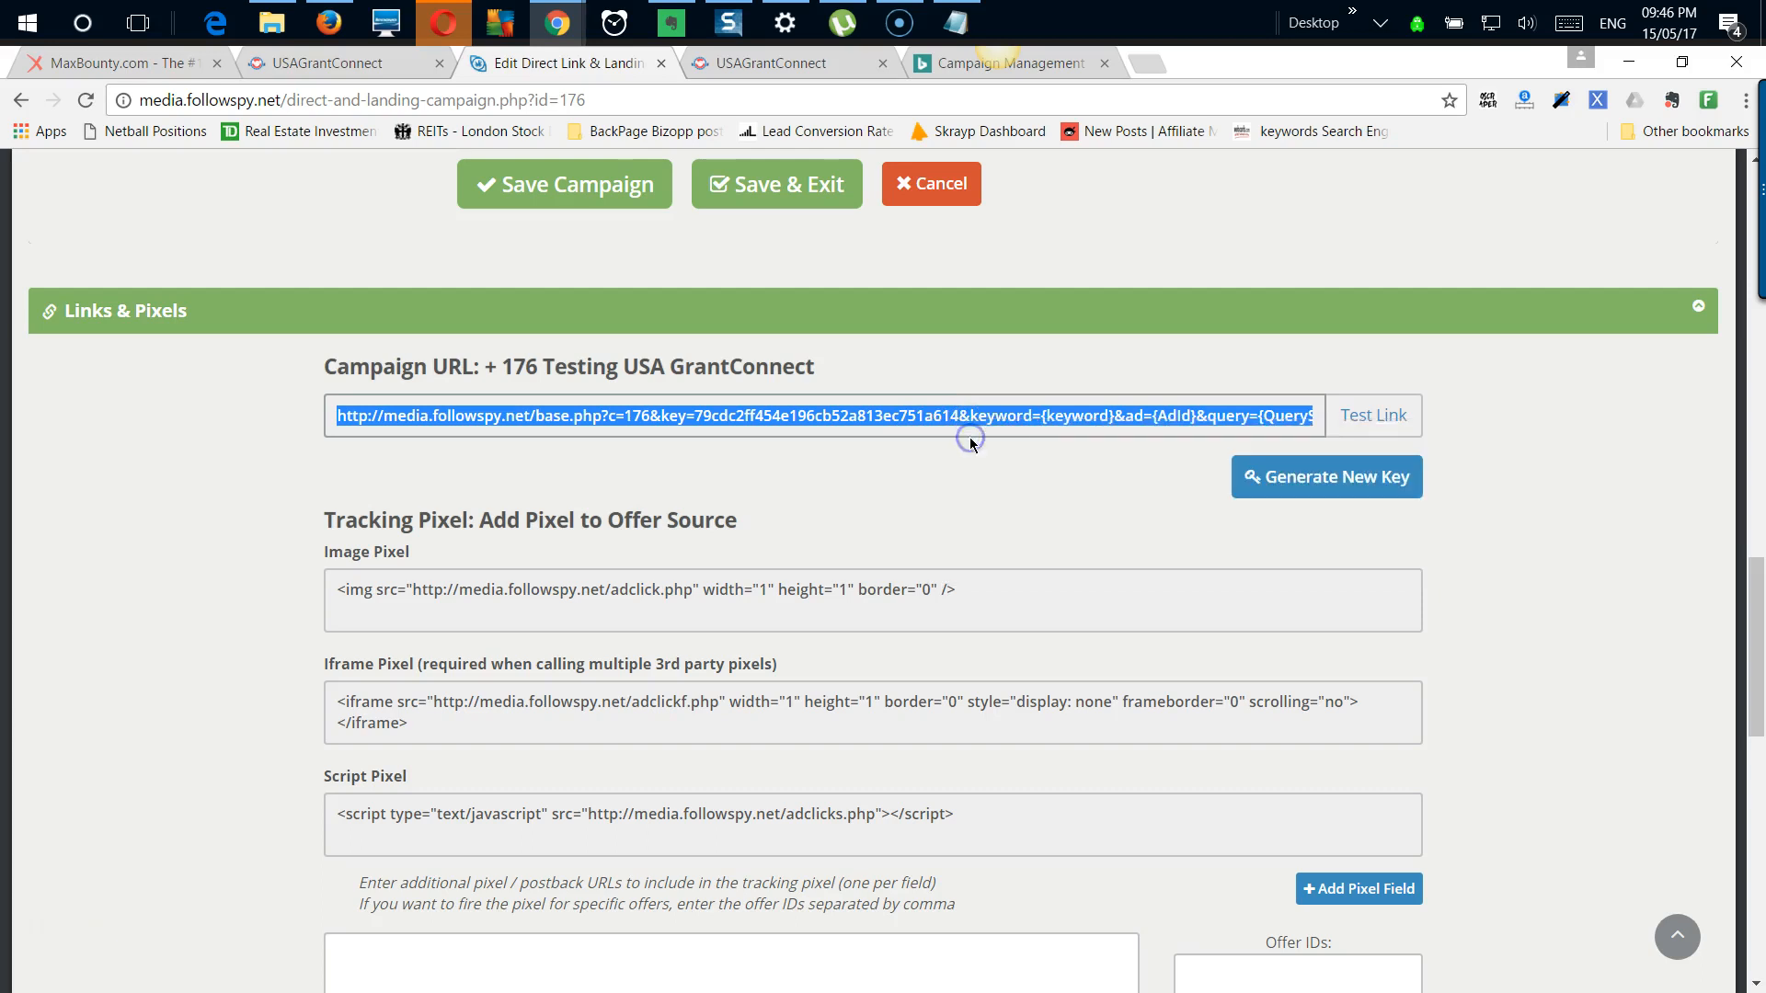
Step: Return to the Bing Ads text ad and paste the CPV Lab campaign URL as its landing page's final URL
scroll(1049, 291, up, 1)
scroll(1049, 290, up, 12)
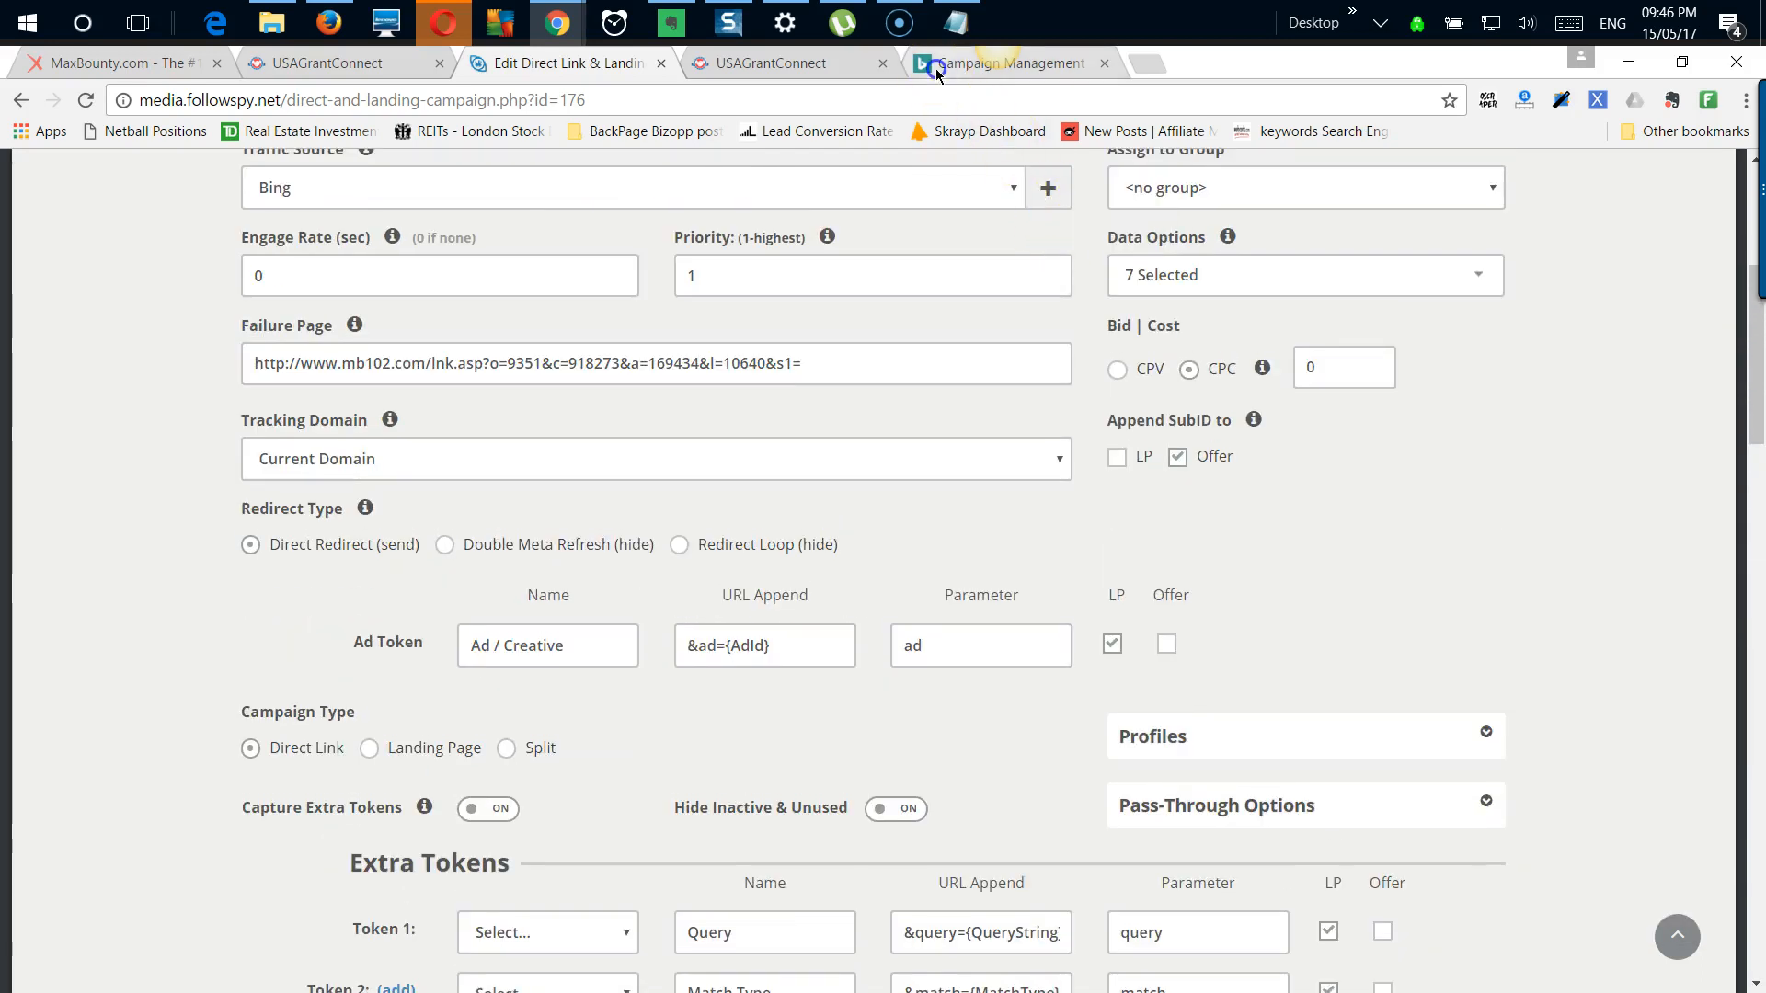
click(936, 70)
click(661, 728)
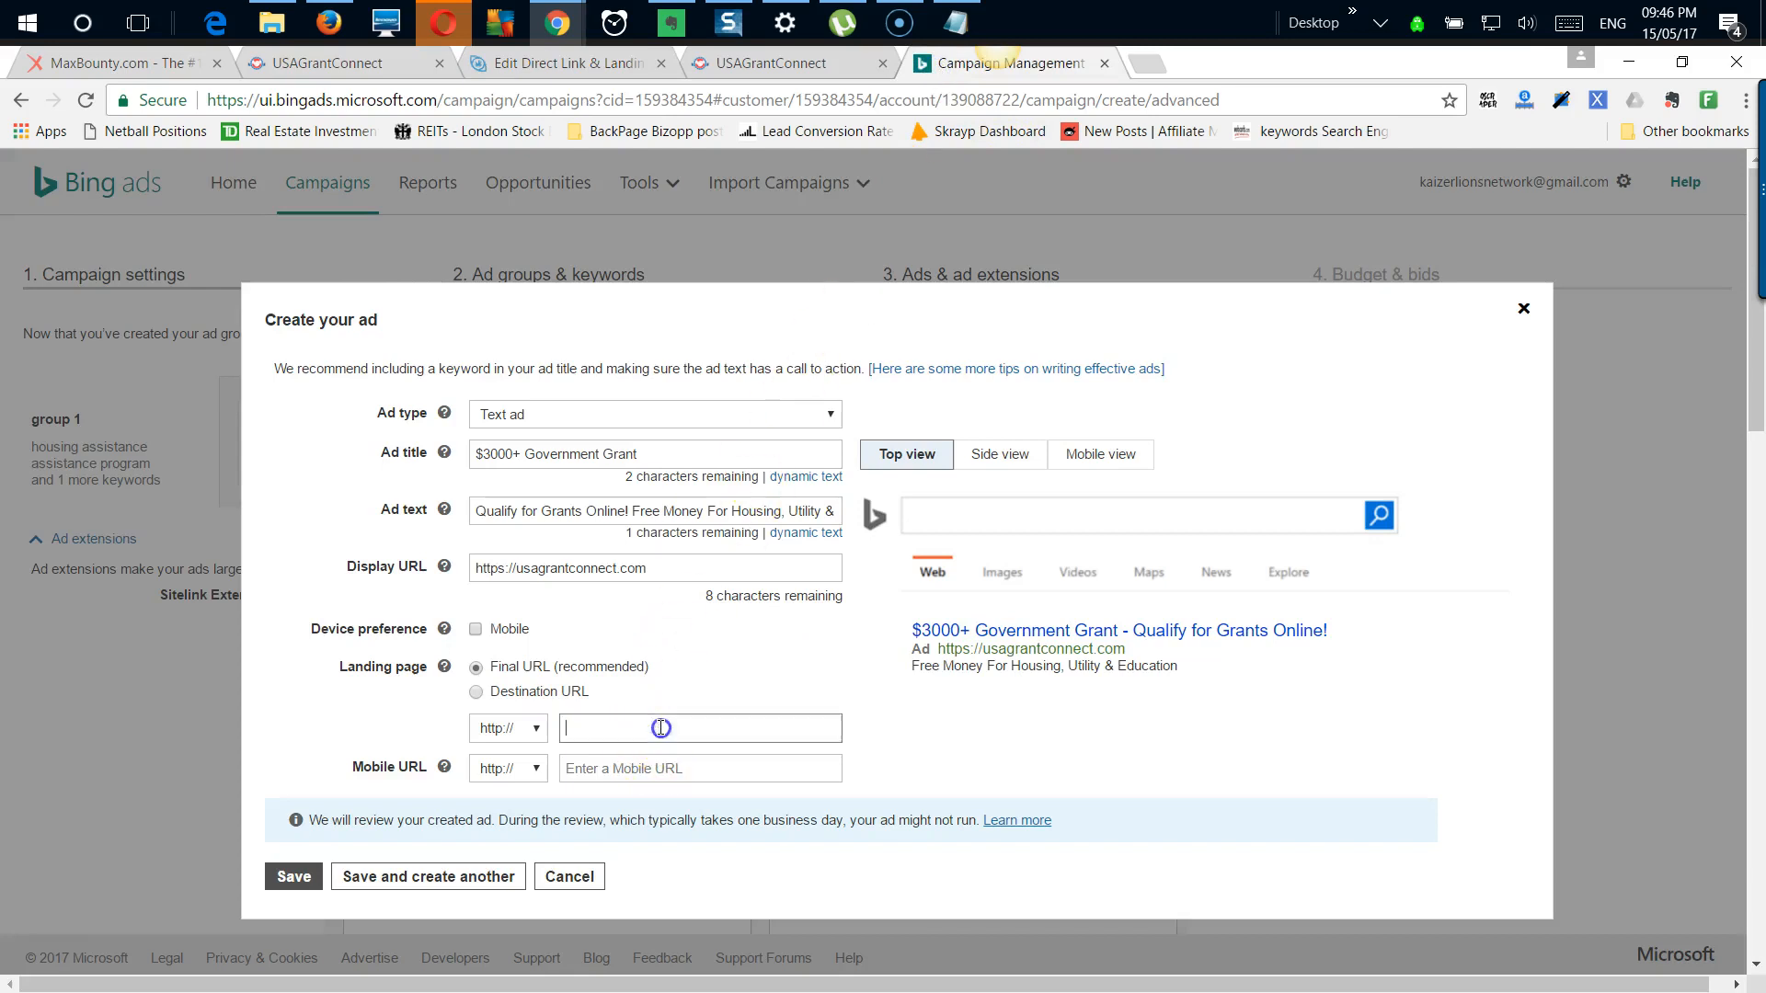
key(ctrl+v)
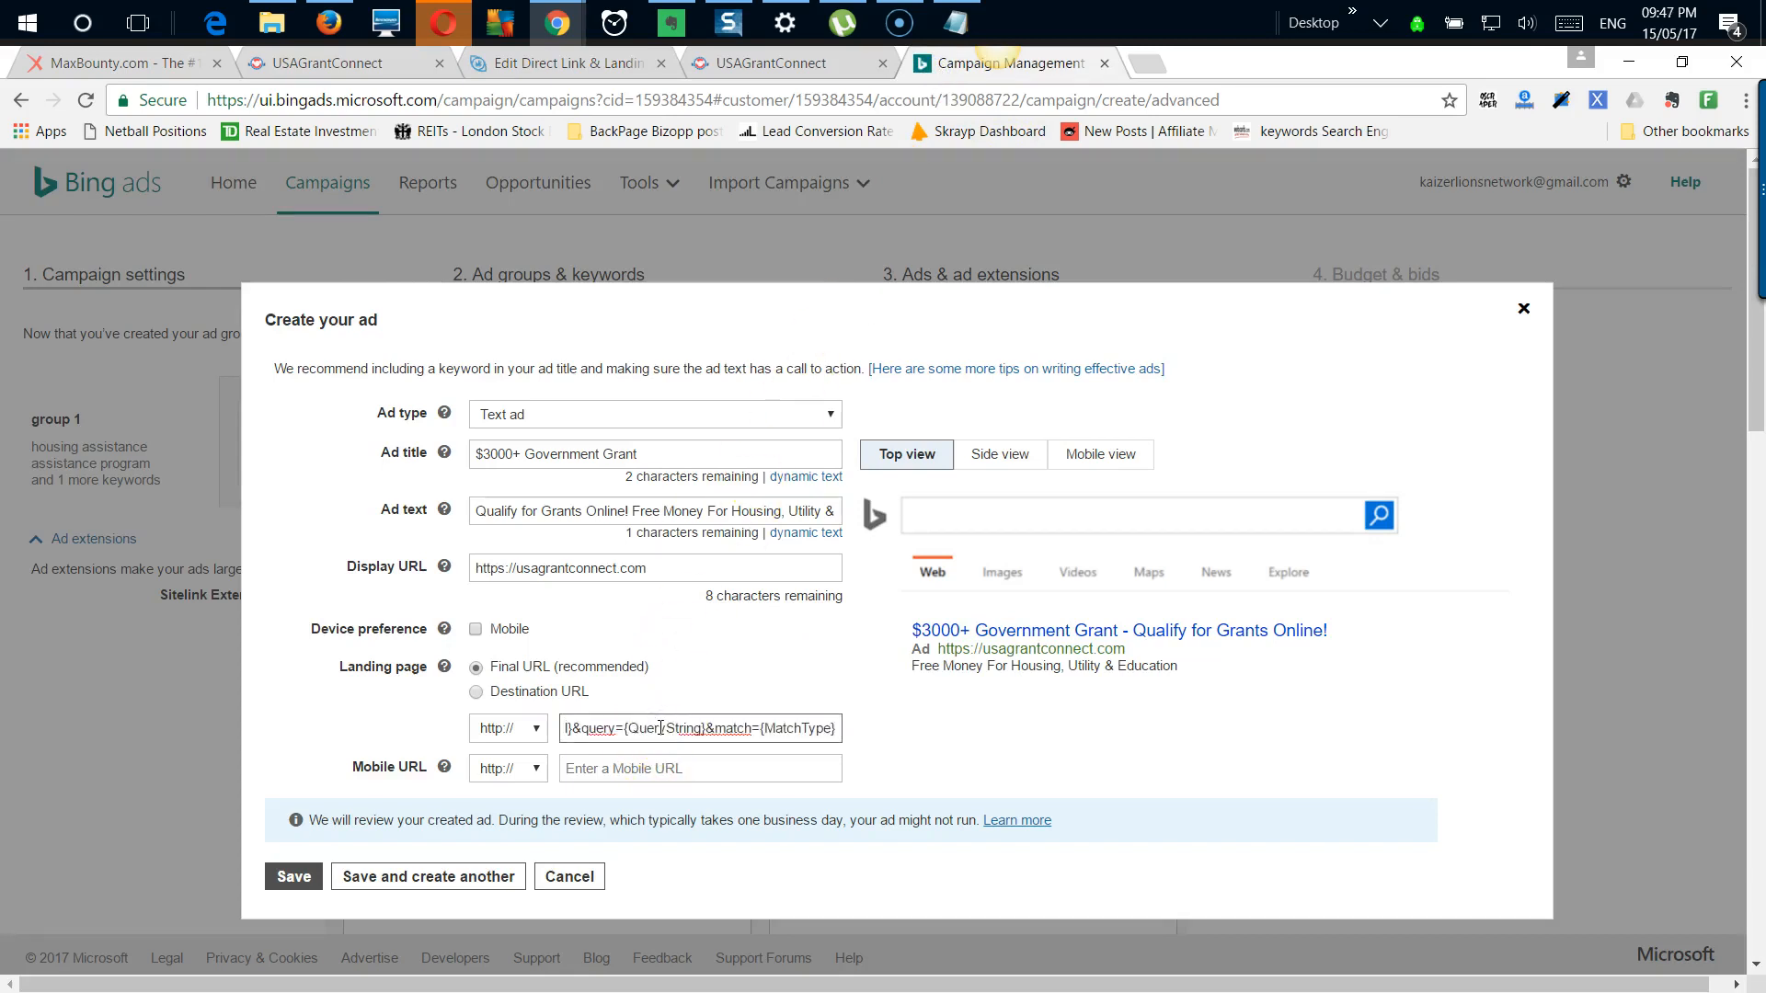
Step: Paste the CPV Lab campaign URL as the ad's mobile URL too, and save the ad while starting another one
click(748, 677)
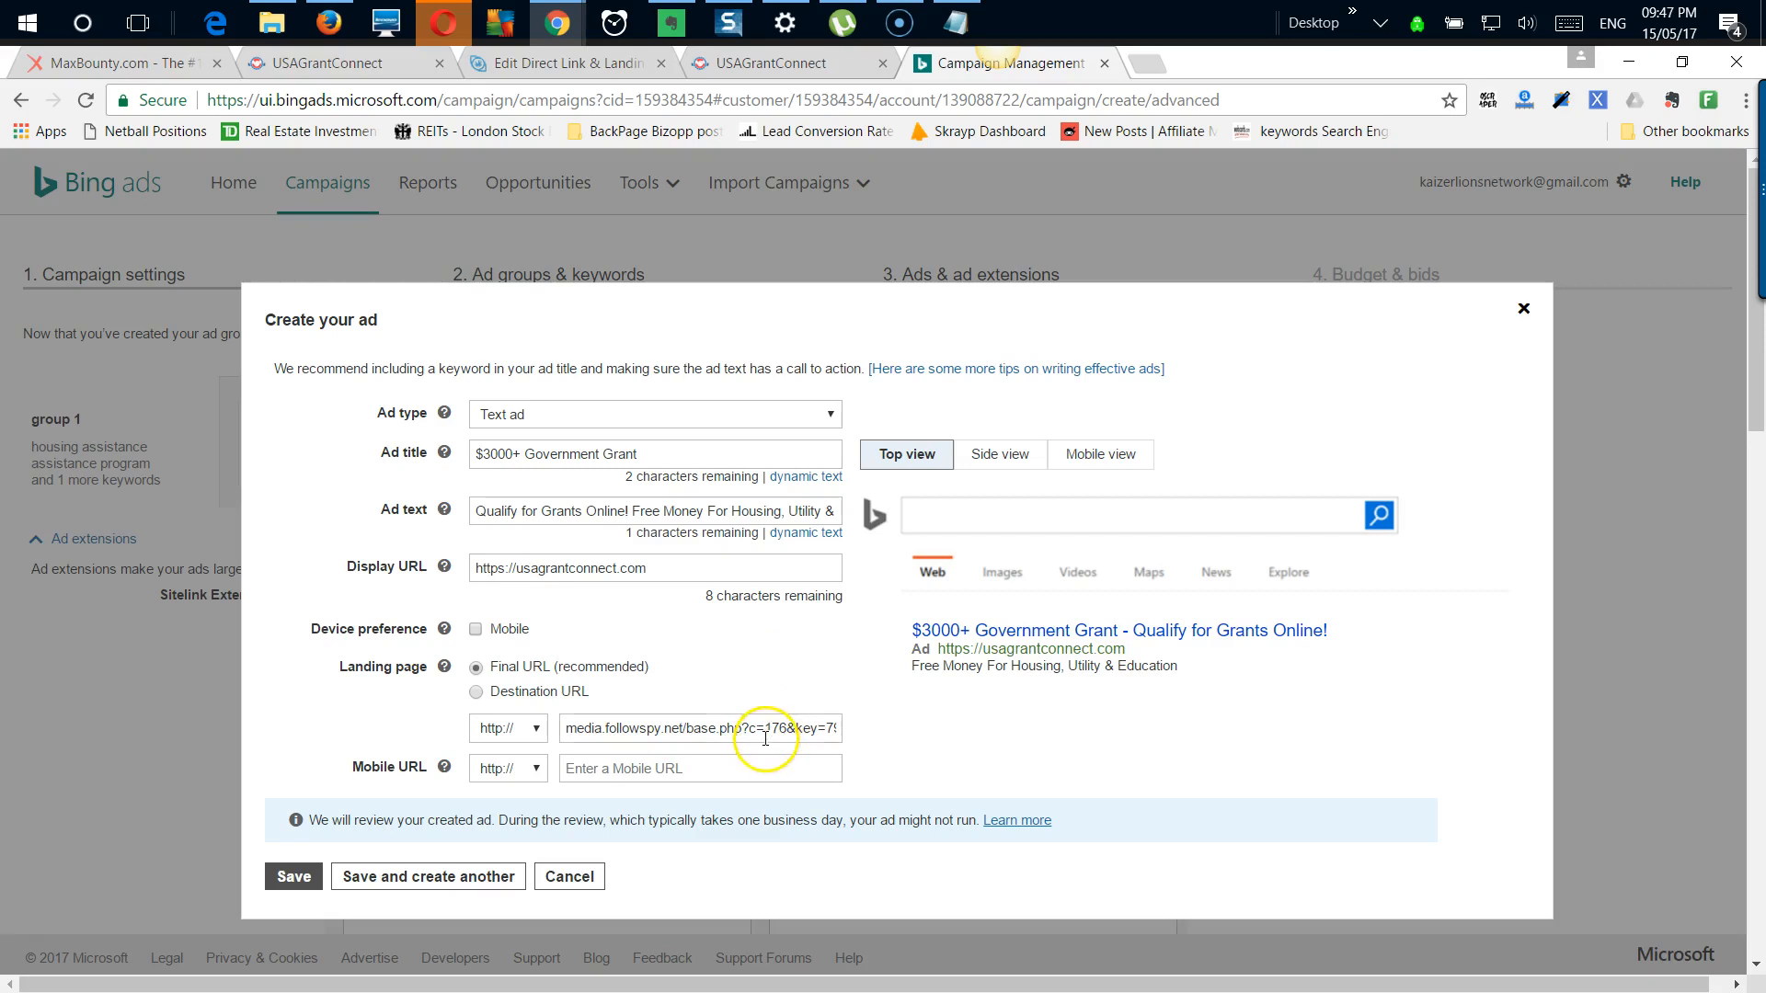
click(566, 62)
scroll(844, 954, down, 3)
scroll(844, 954, down, 8)
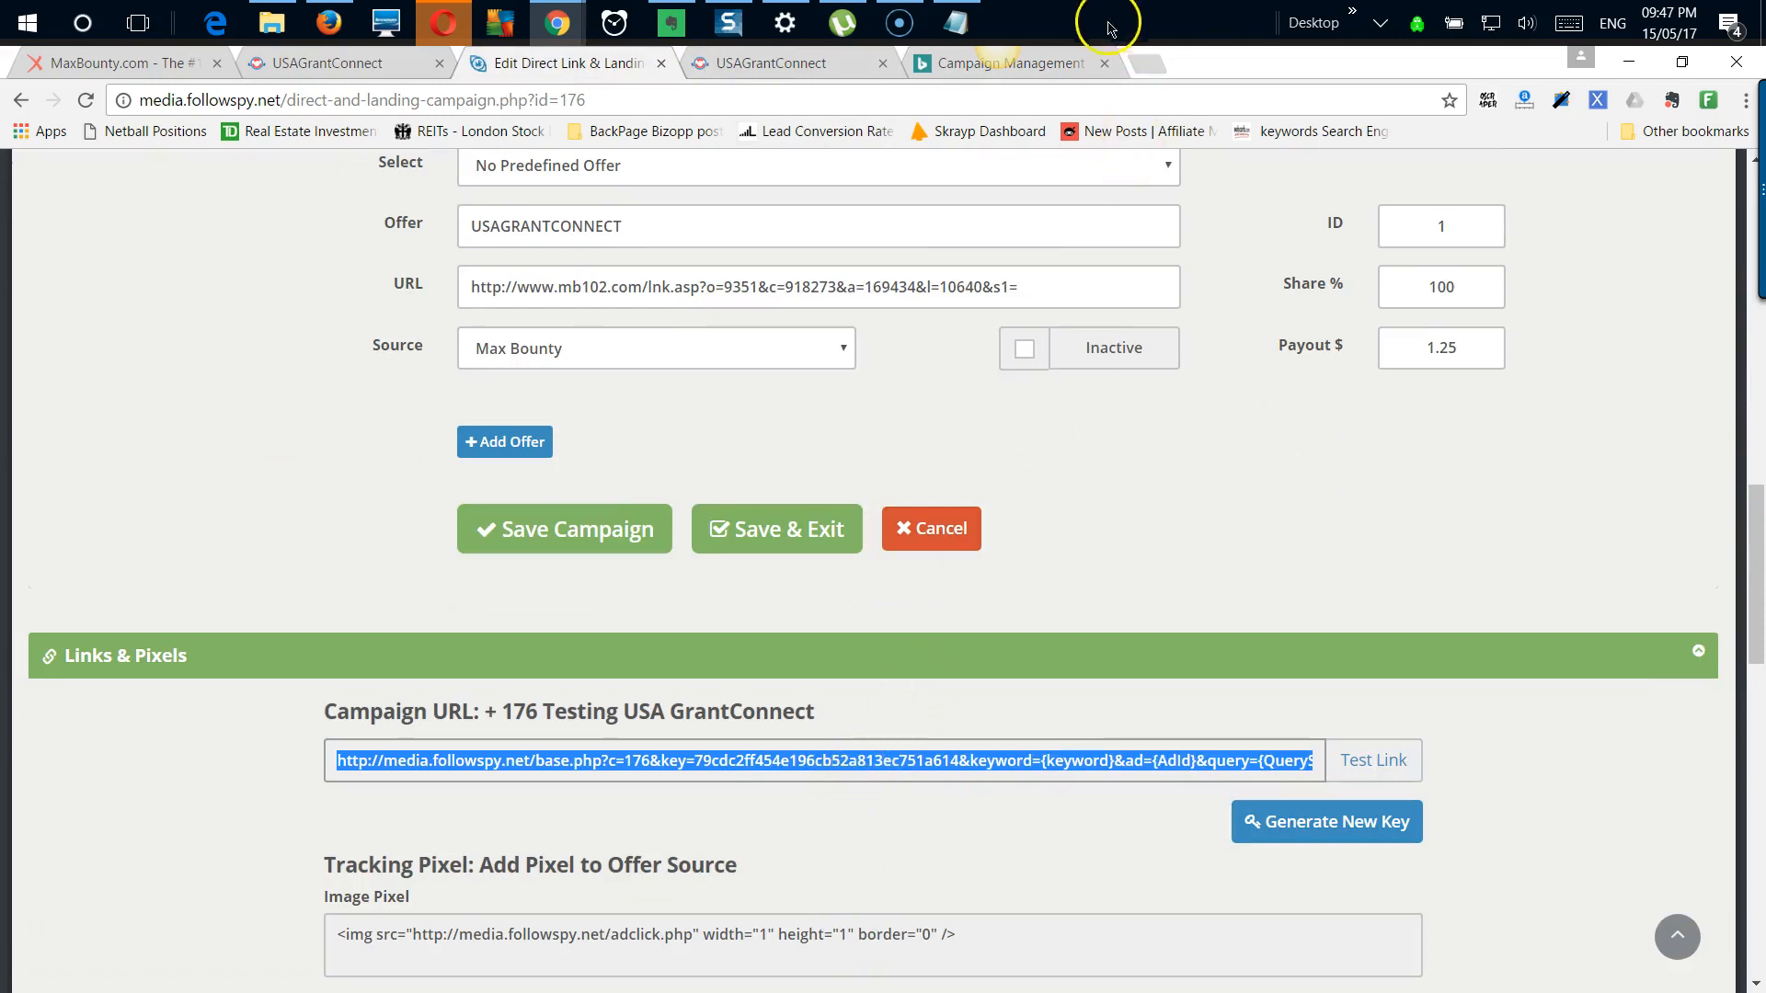
click(1074, 62)
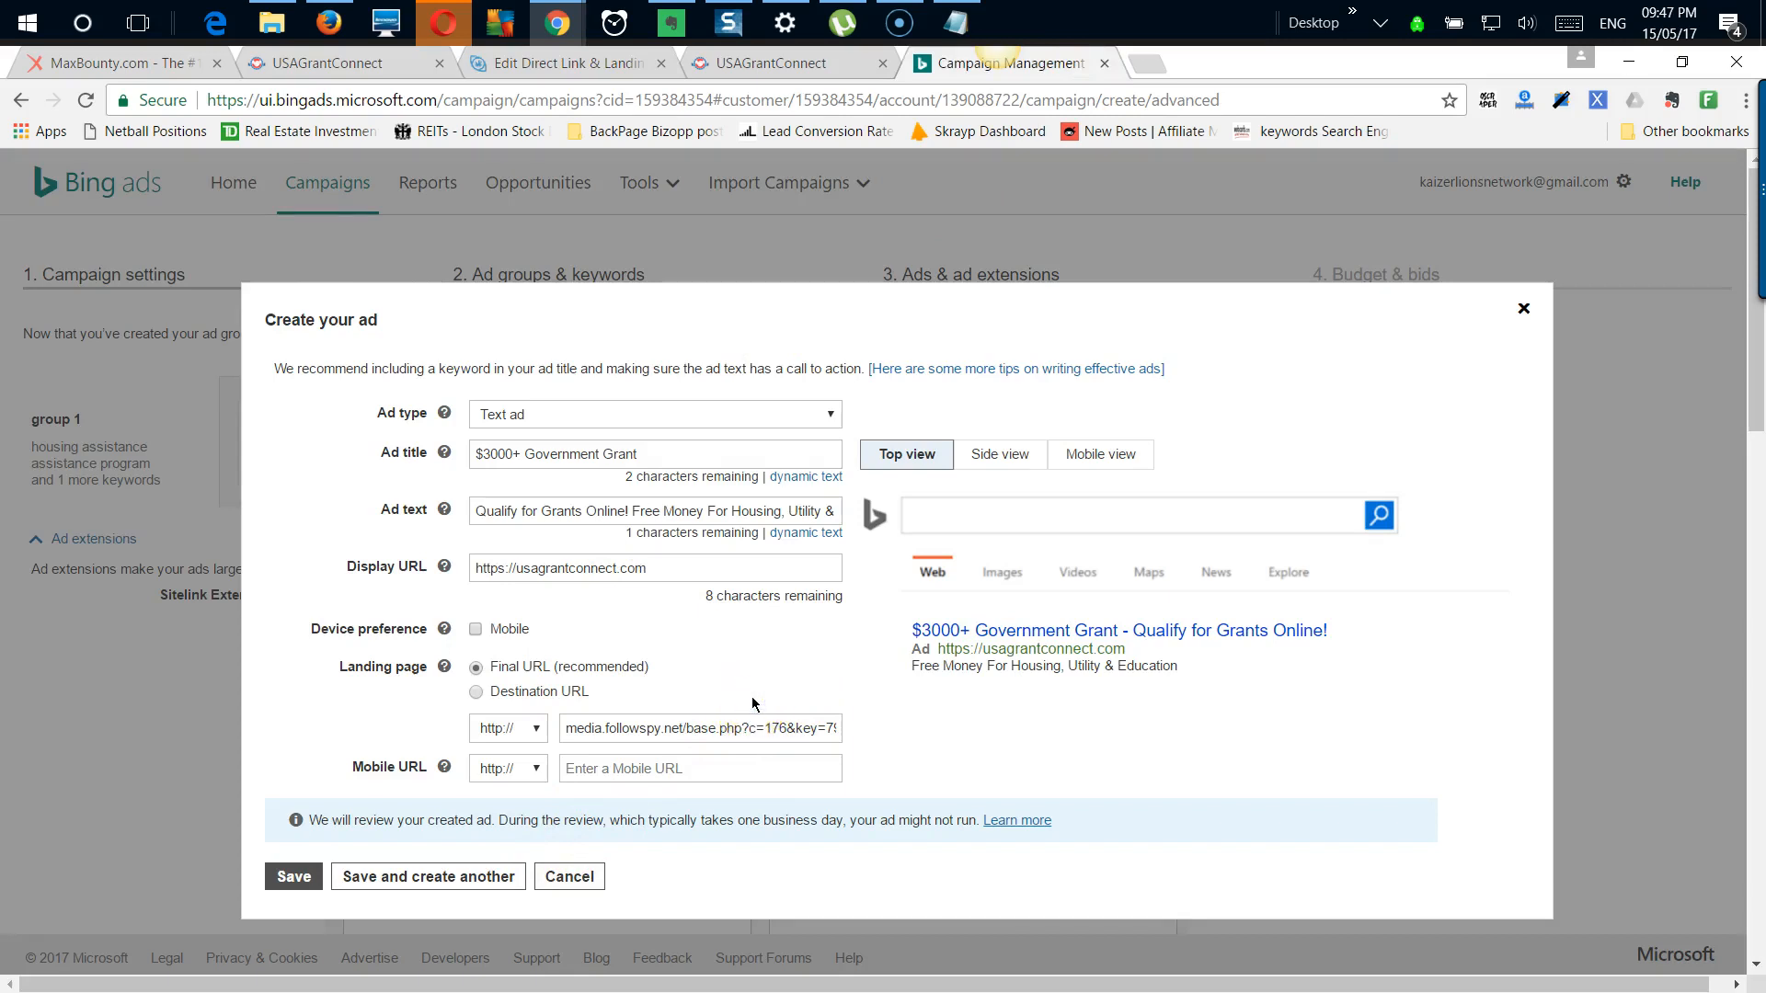
click(682, 780)
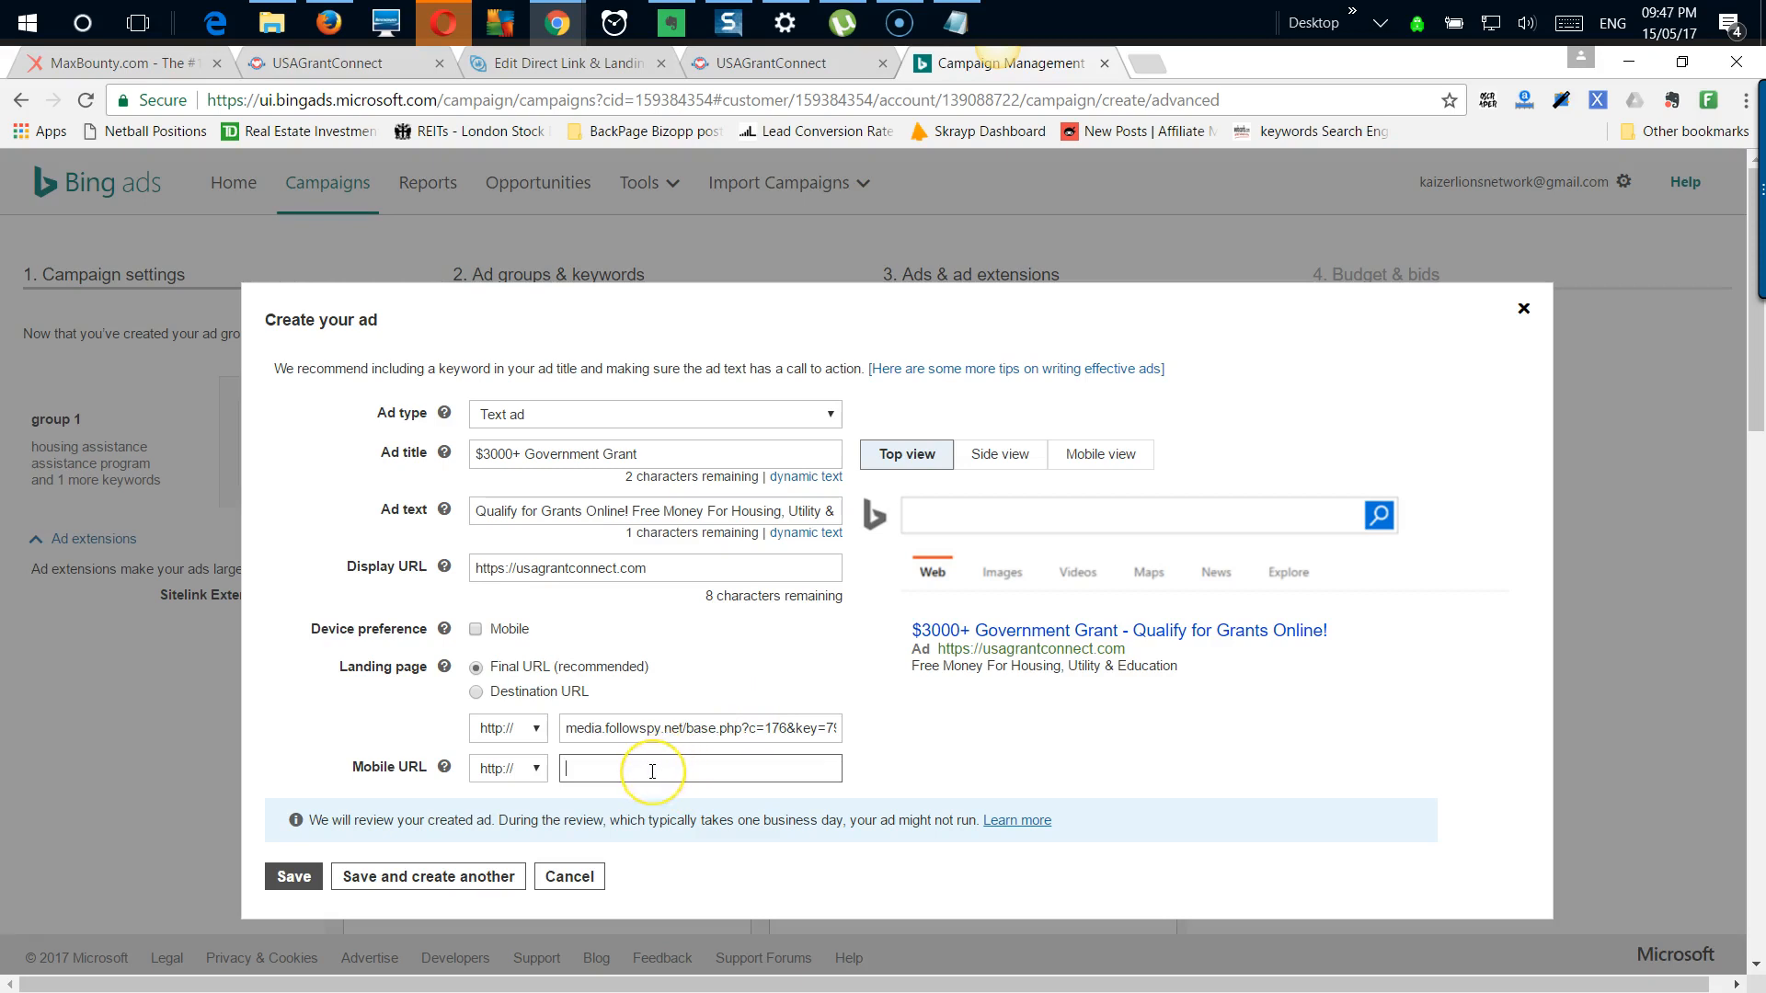
key(ctrl+v)
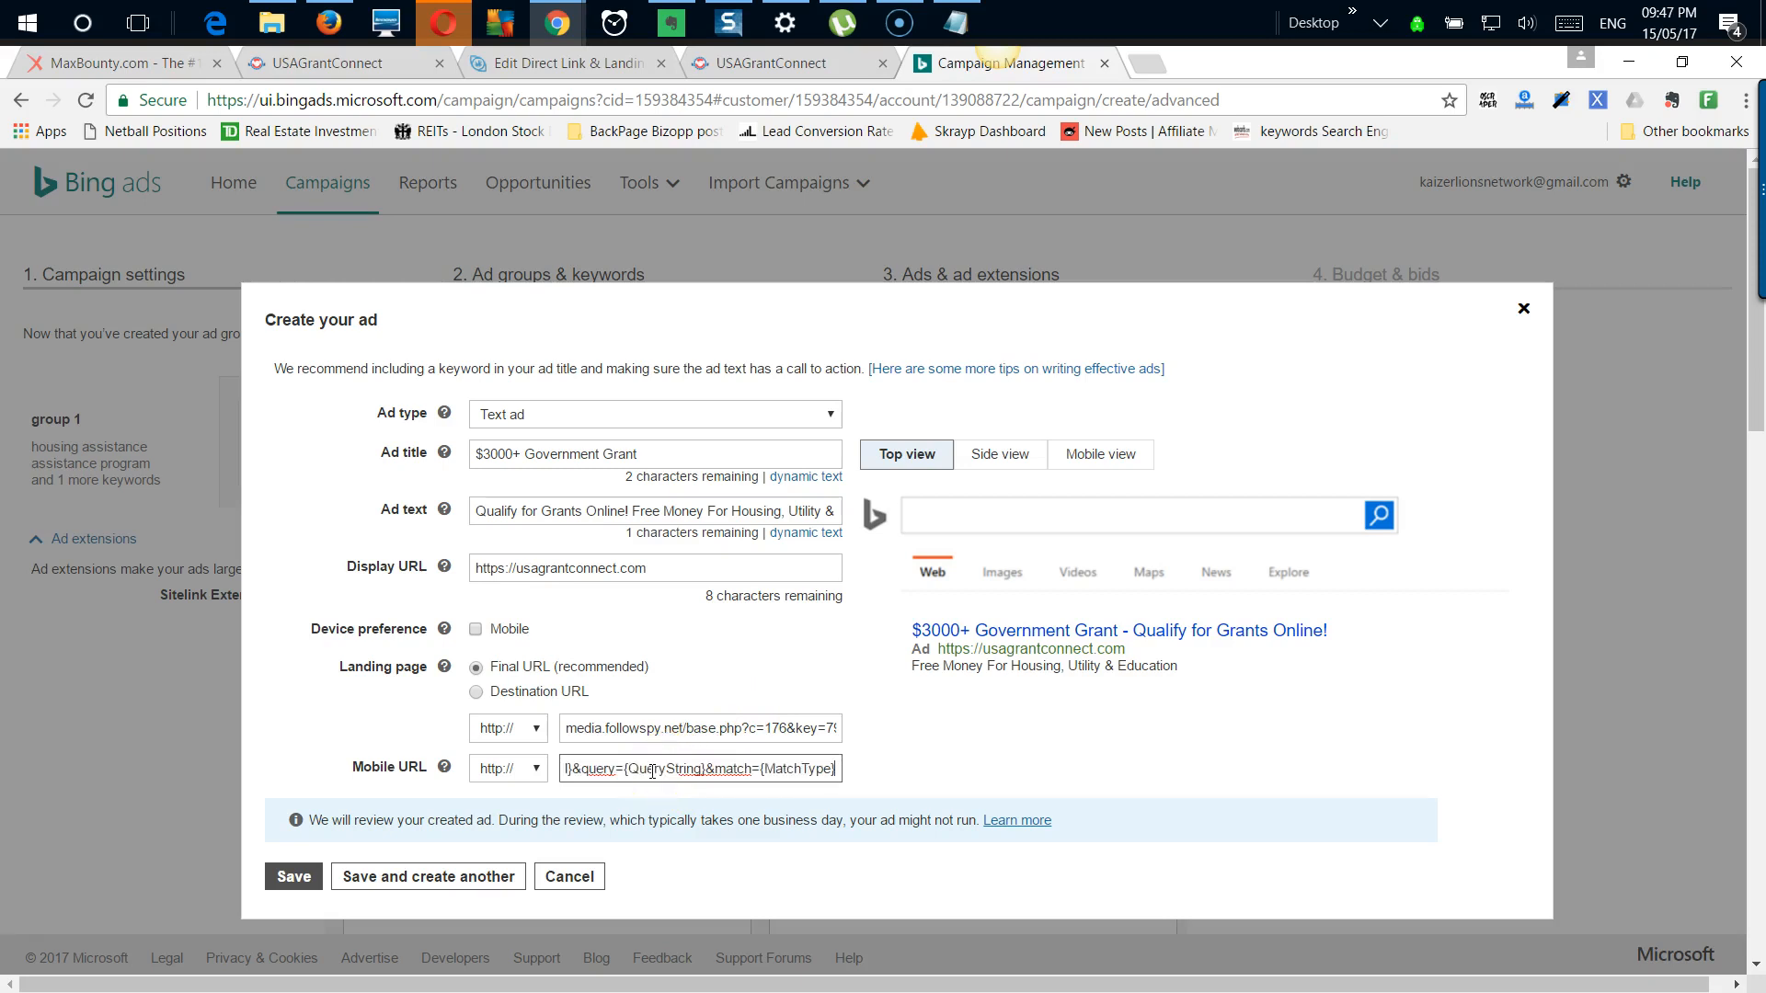
click(993, 776)
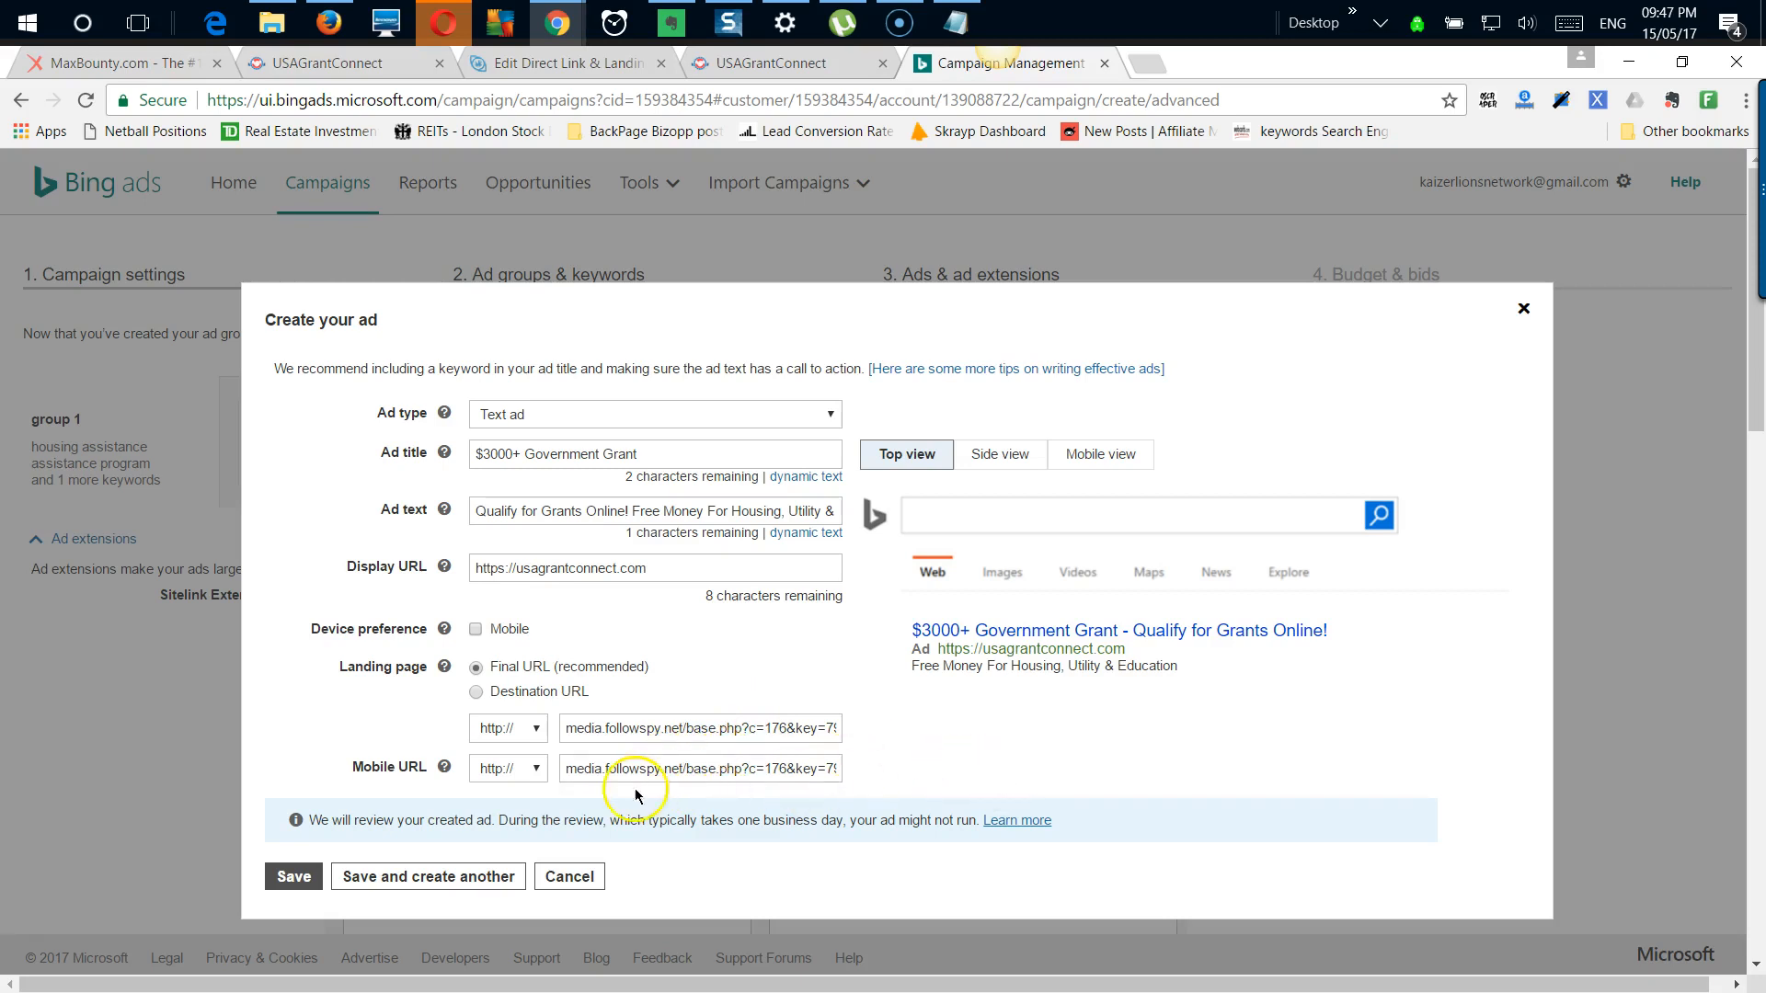
click(401, 879)
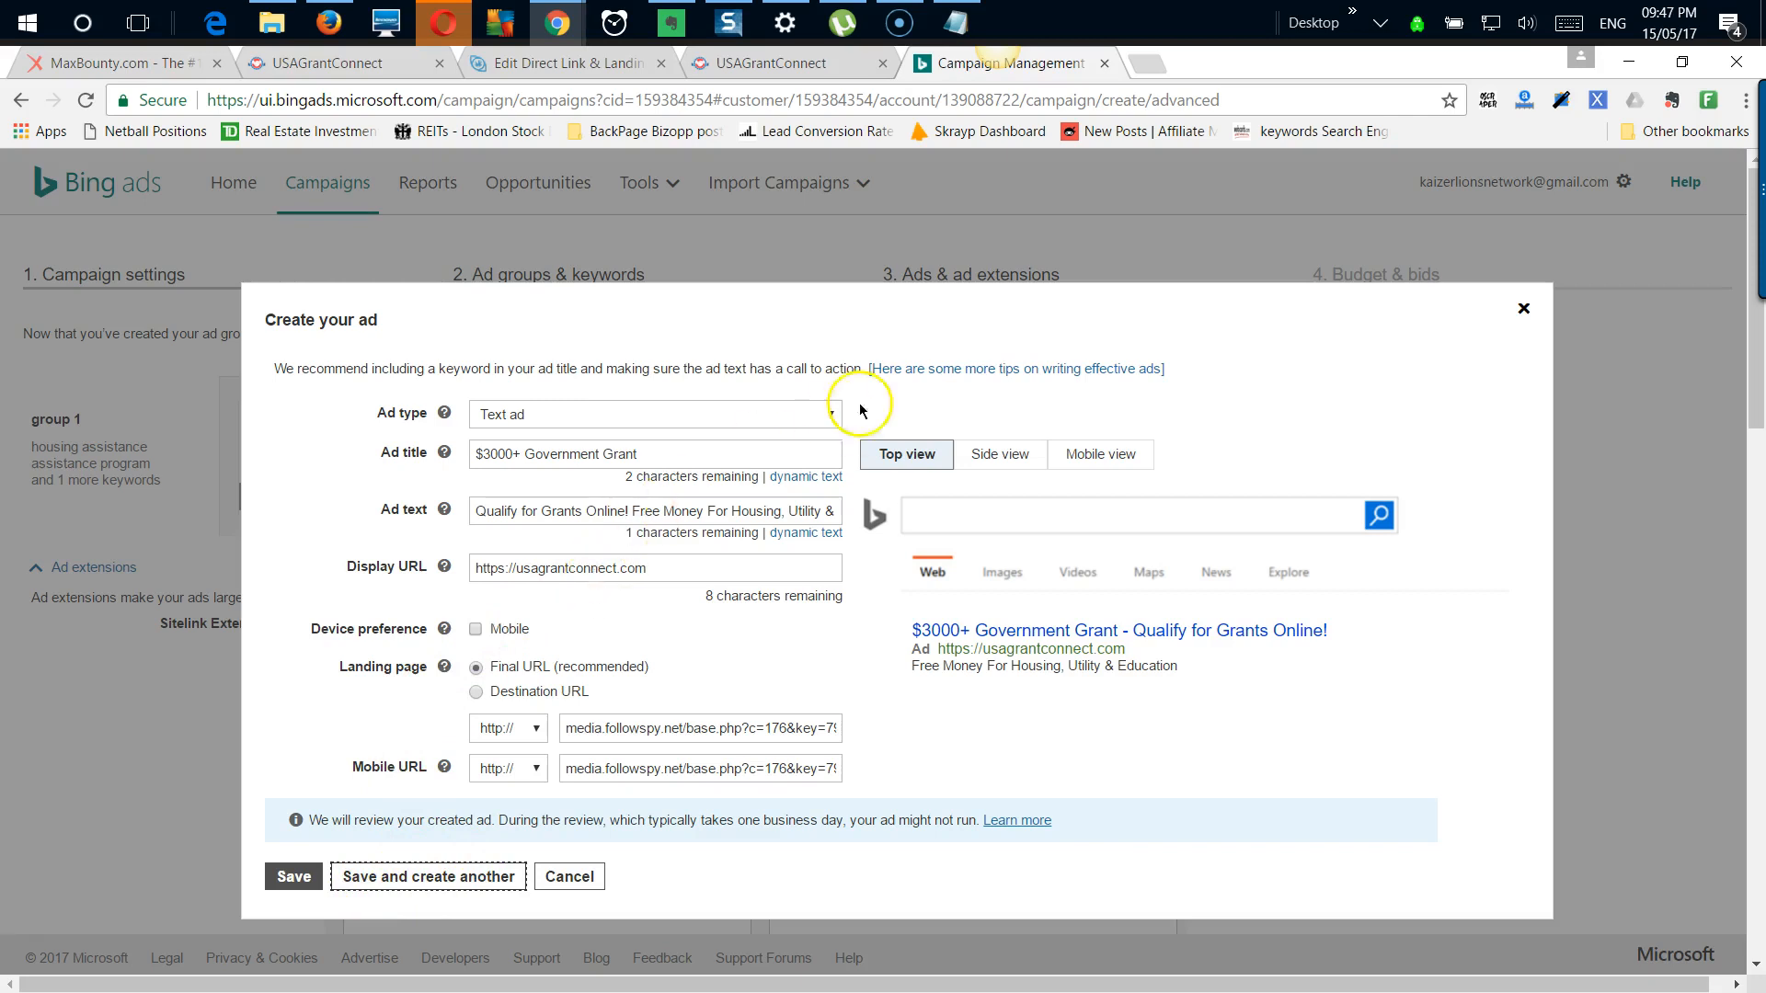
Step: Copy the title "Get Free $5000 Gov. Grant" from the Notepad notes and use it as the new ad's title
click(956, 22)
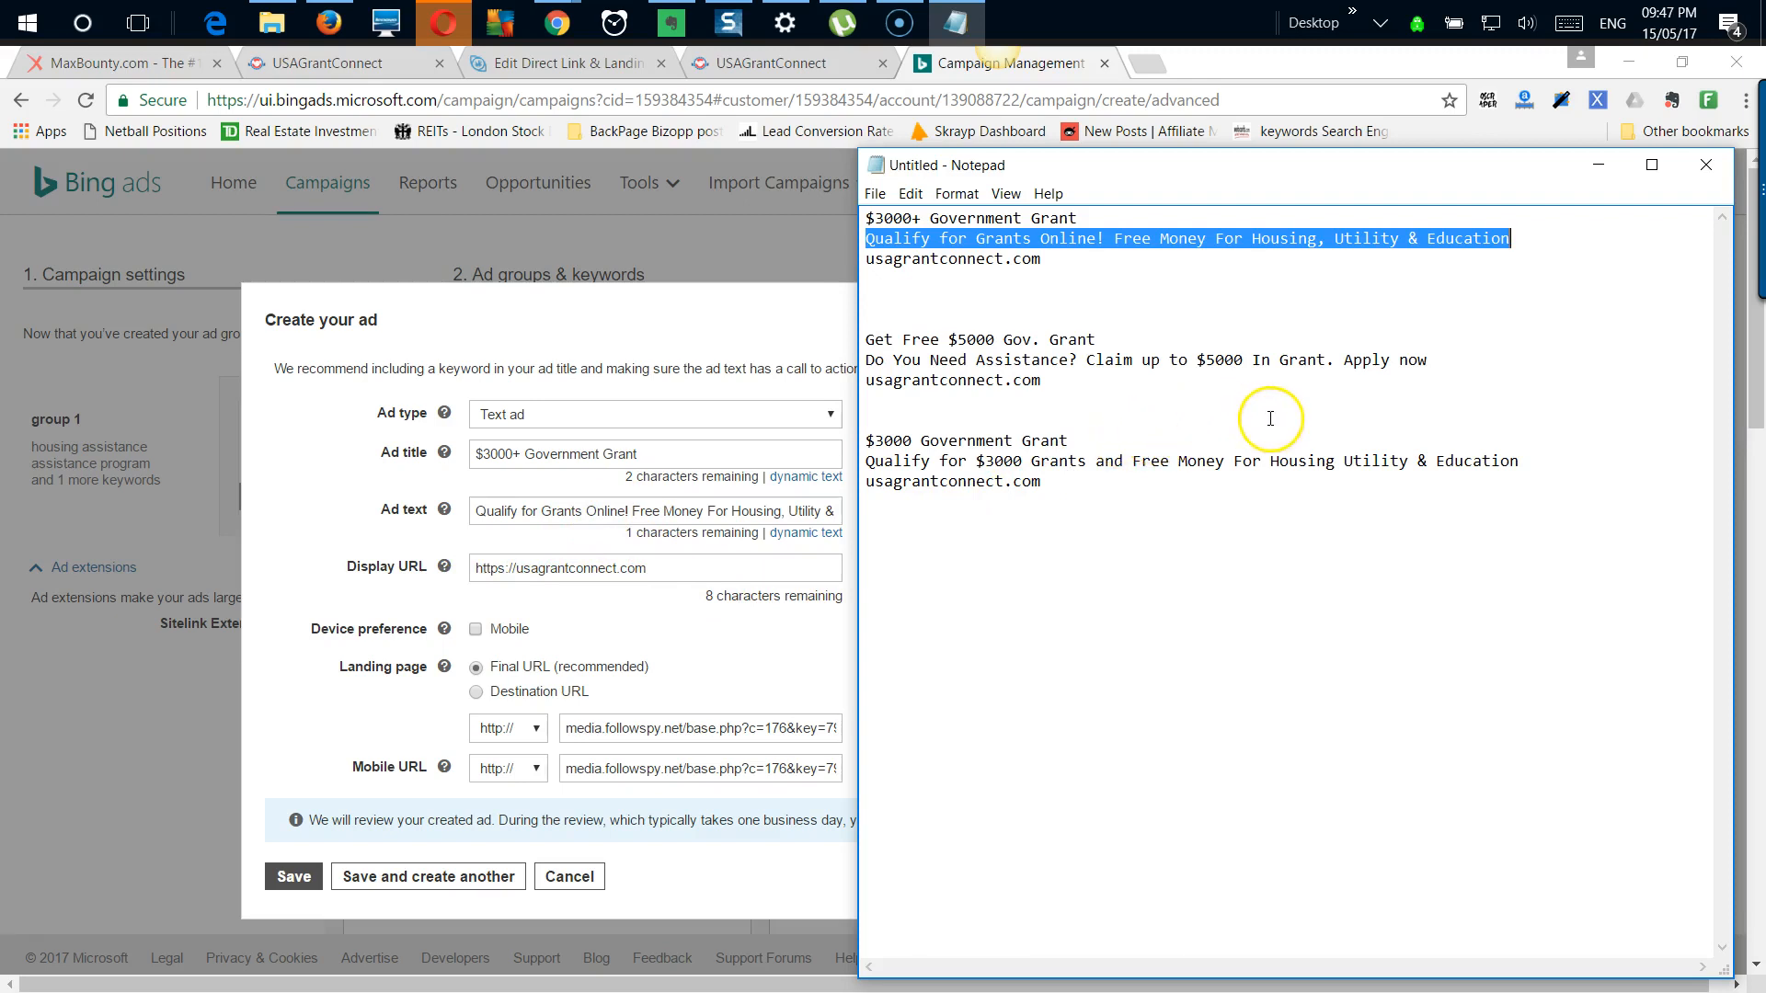
drag(1097, 339, 866, 342)
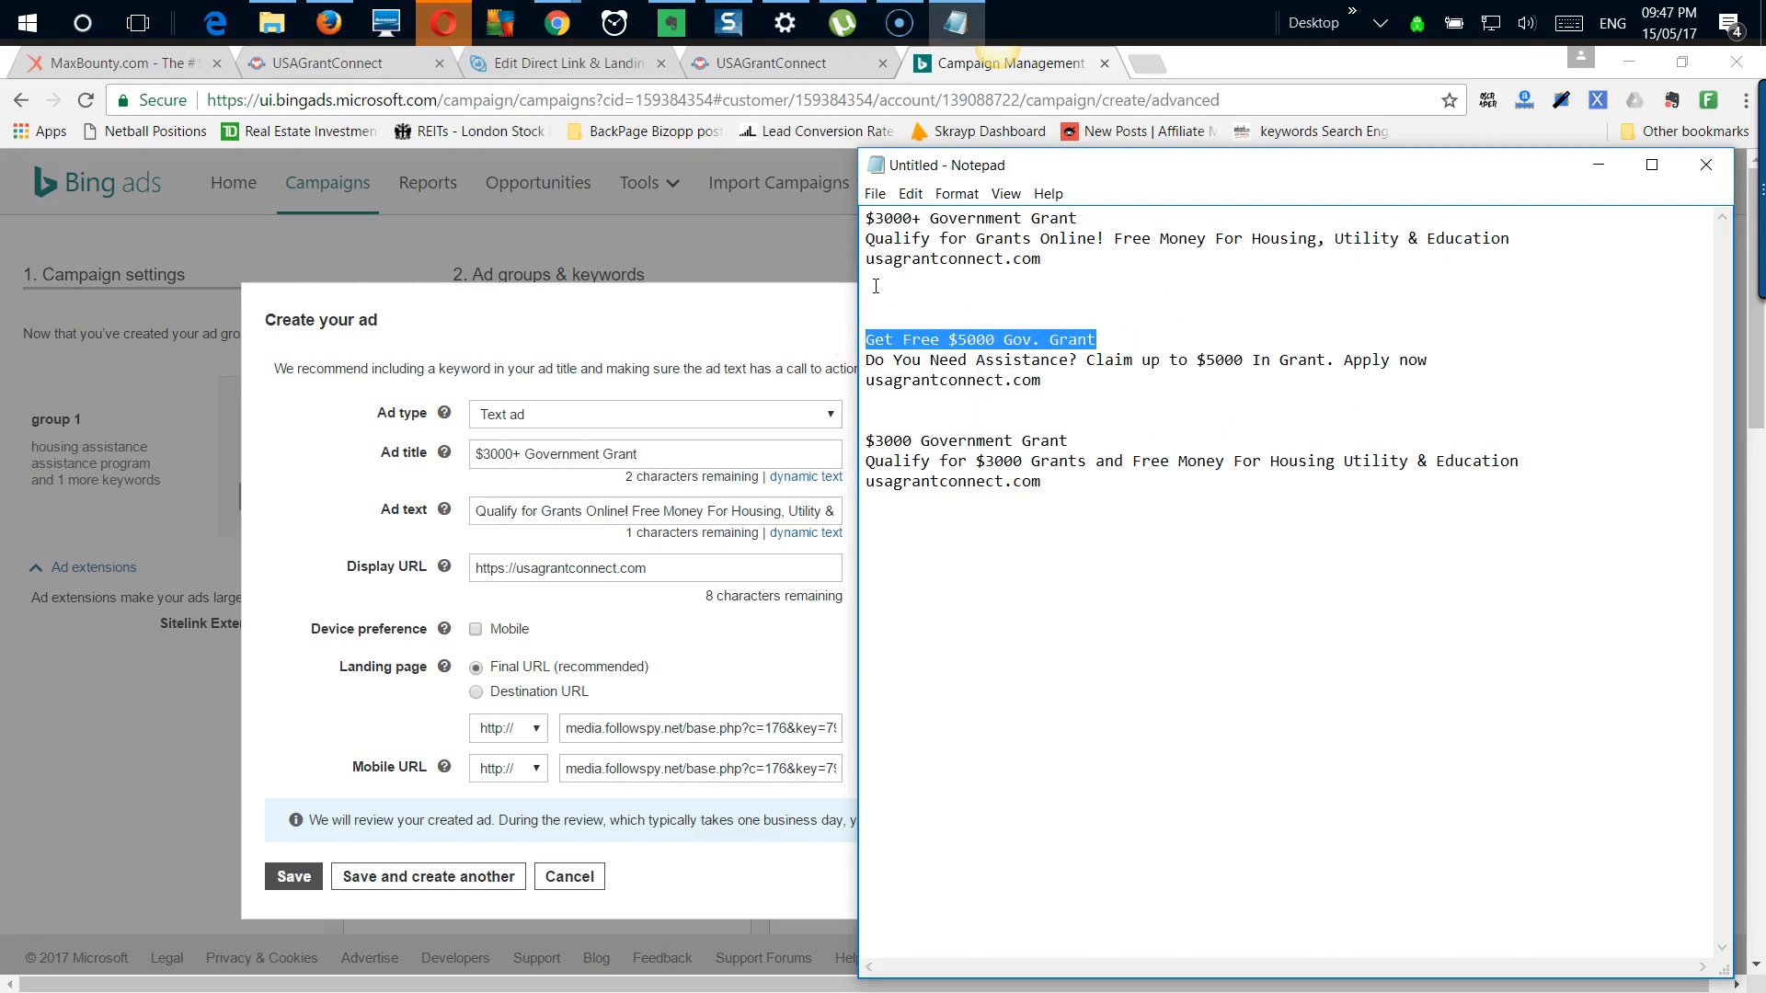
click(494, 434)
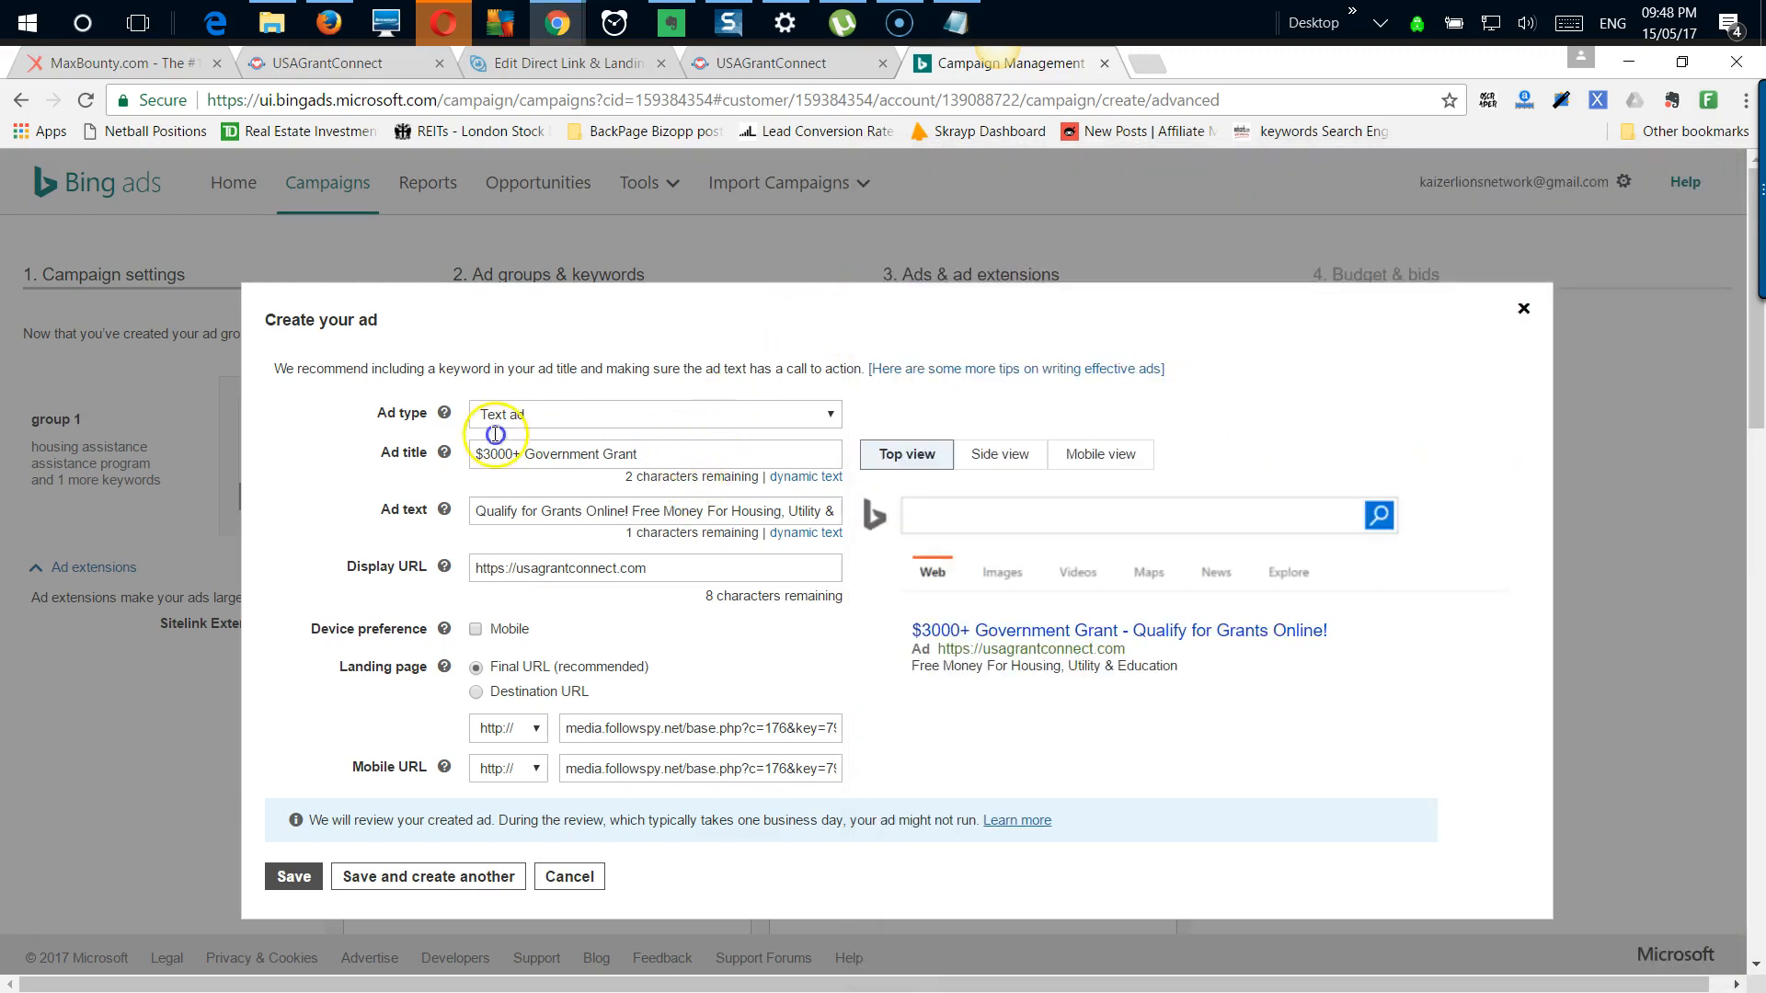
triple_click(495, 434)
key(ctrl+v)
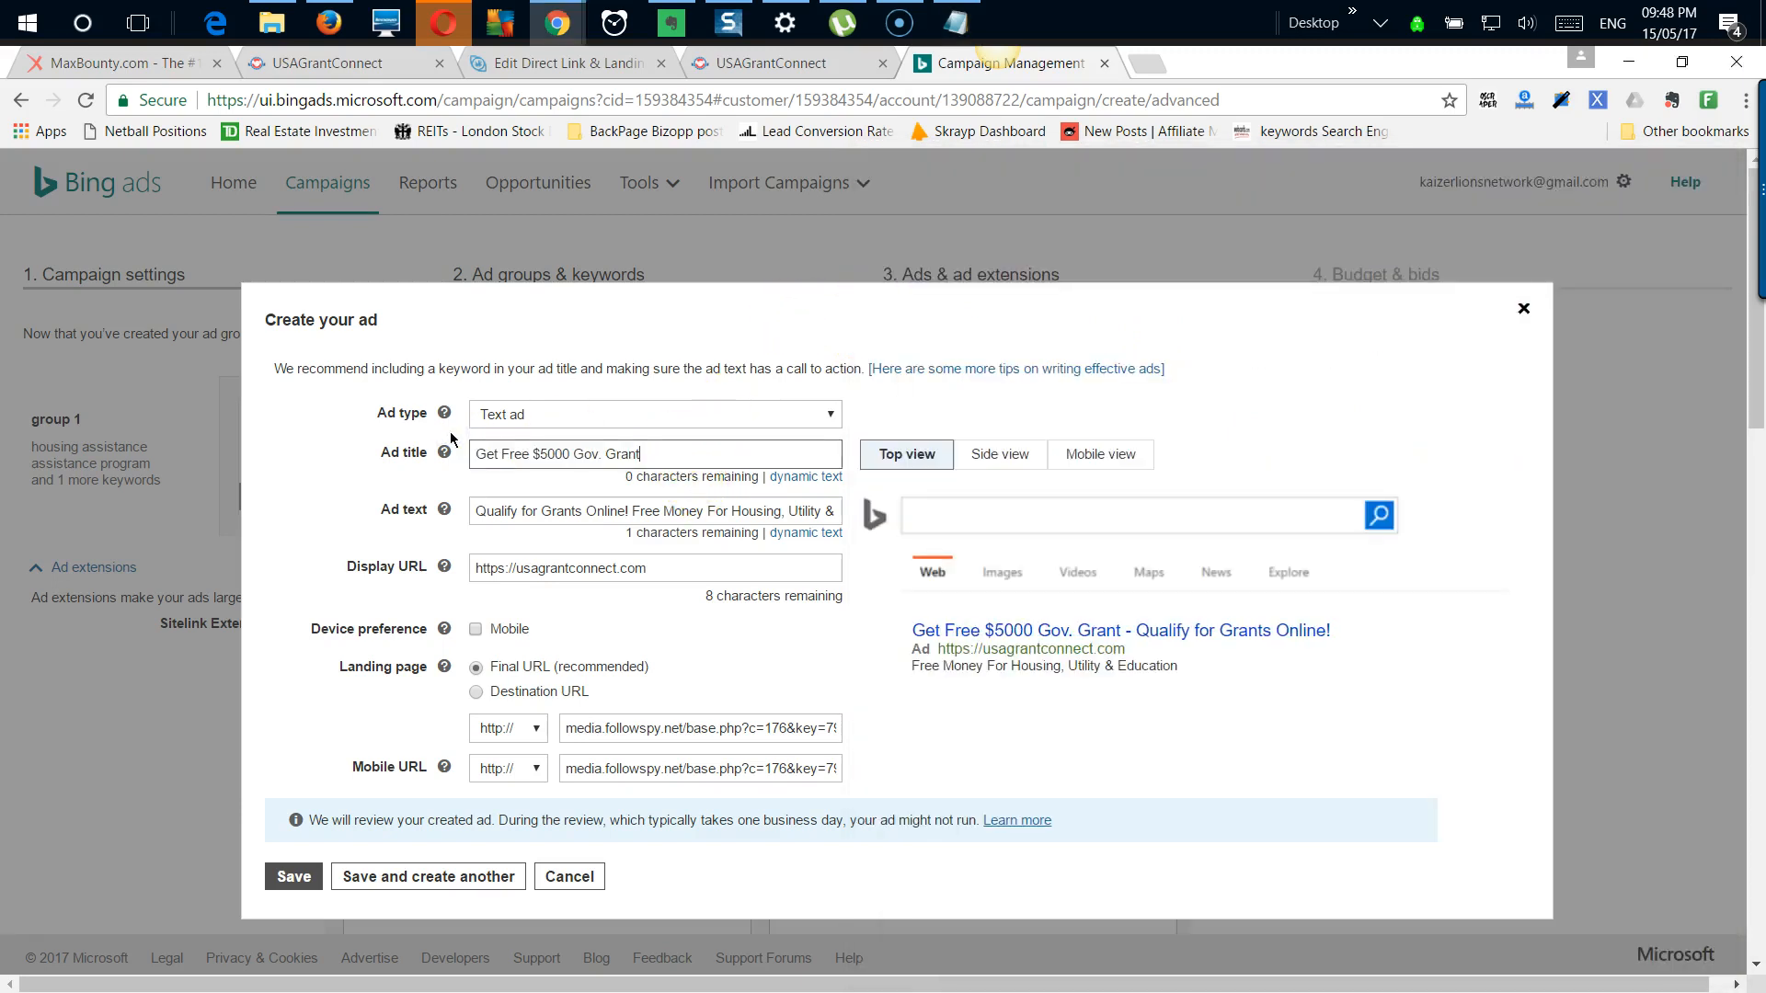
click(758, 571)
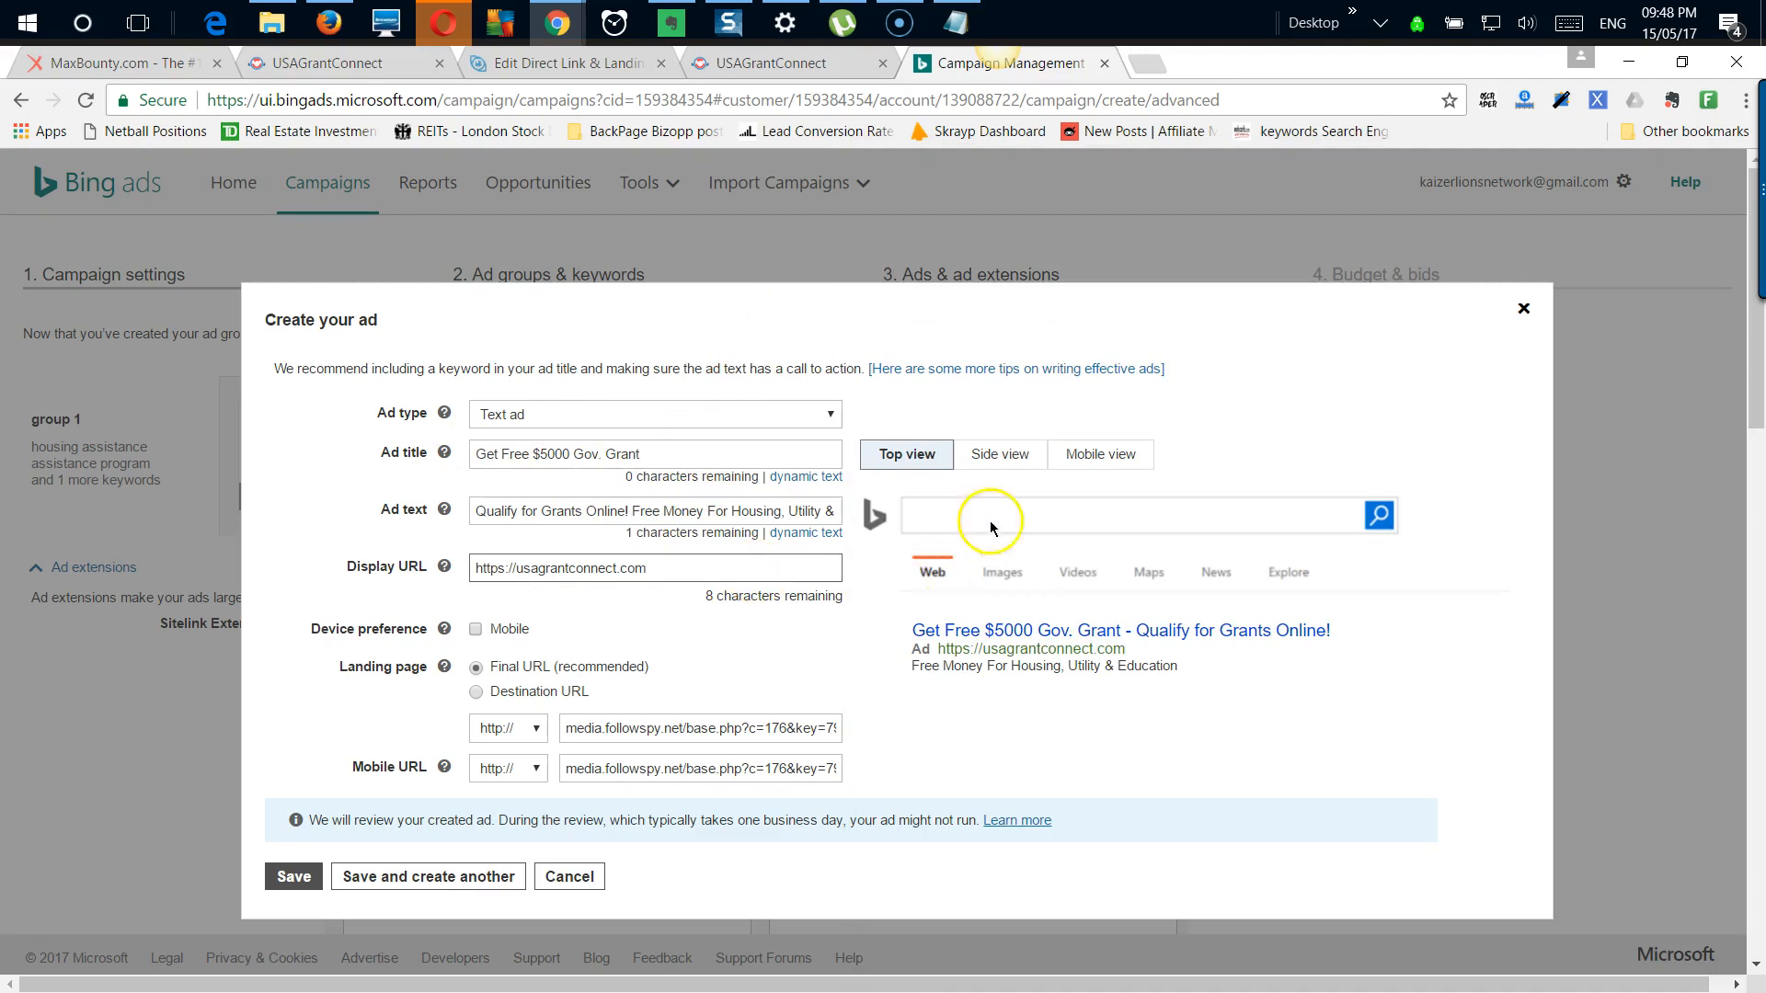
Step: Replace the ad text with "Do You Need Assistance? Claim up to $5000 In Grant. Apply now" from Notepad, without the trailing domain
click(957, 22)
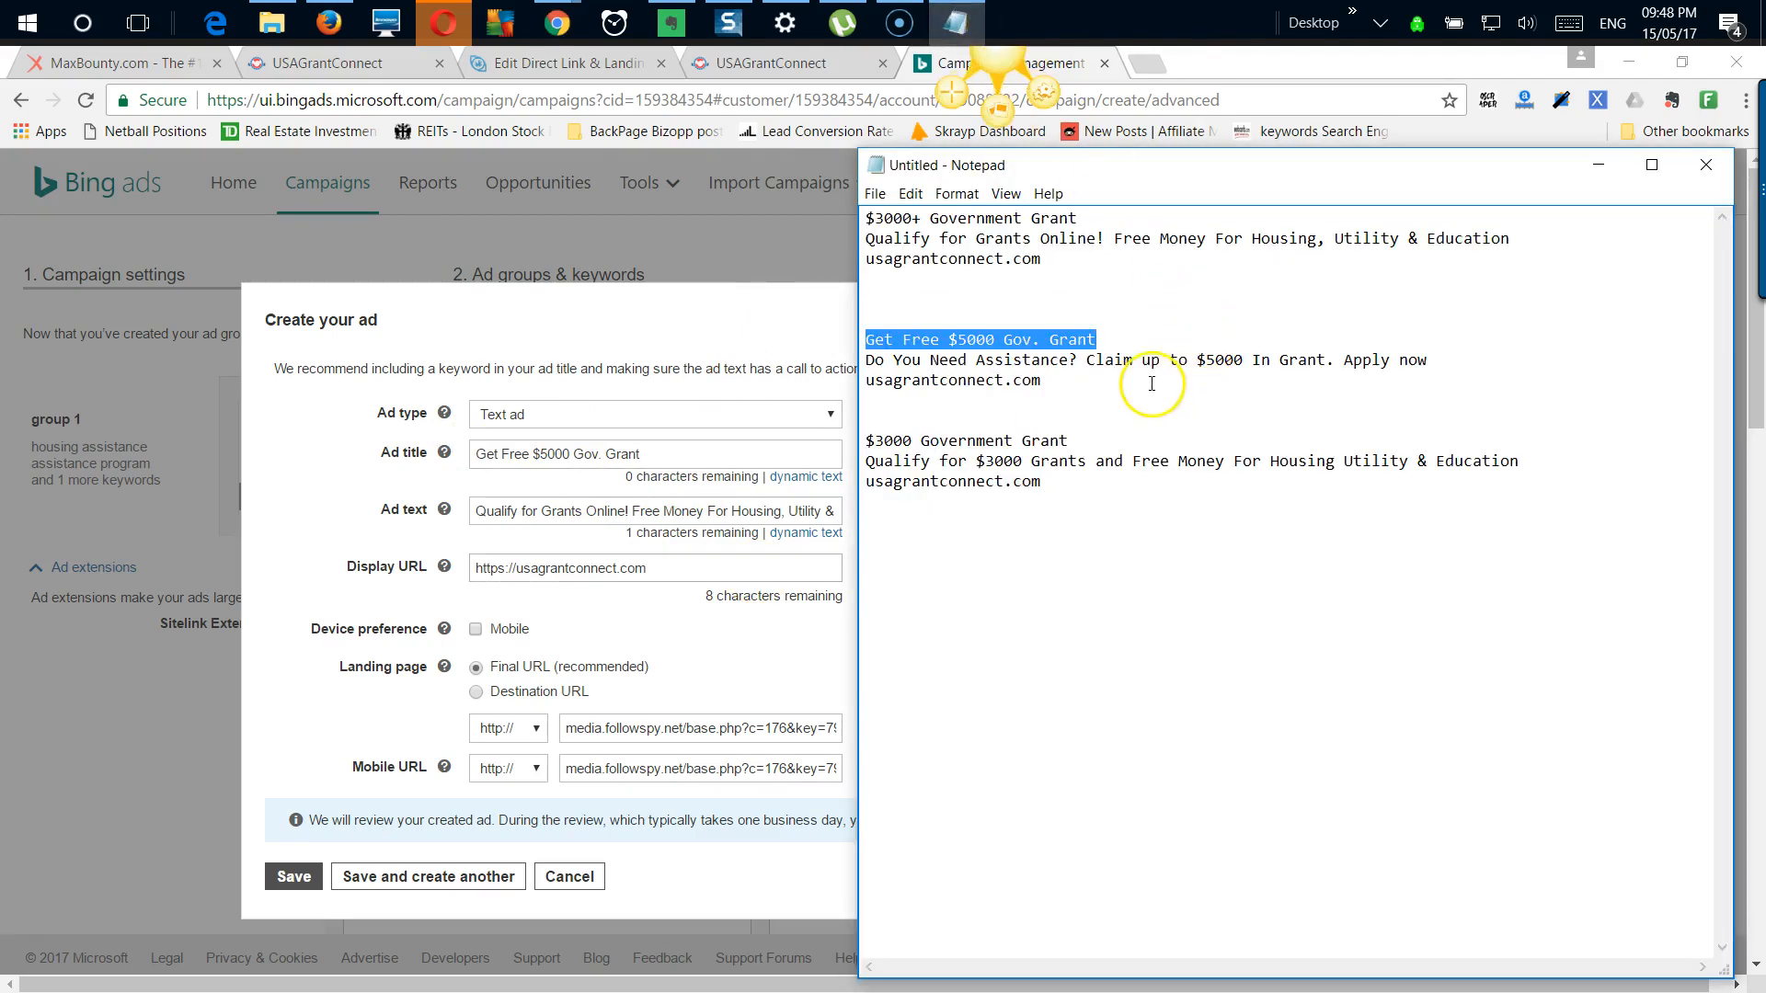
drag(1421, 380, 878, 367)
key(ctrl+c)
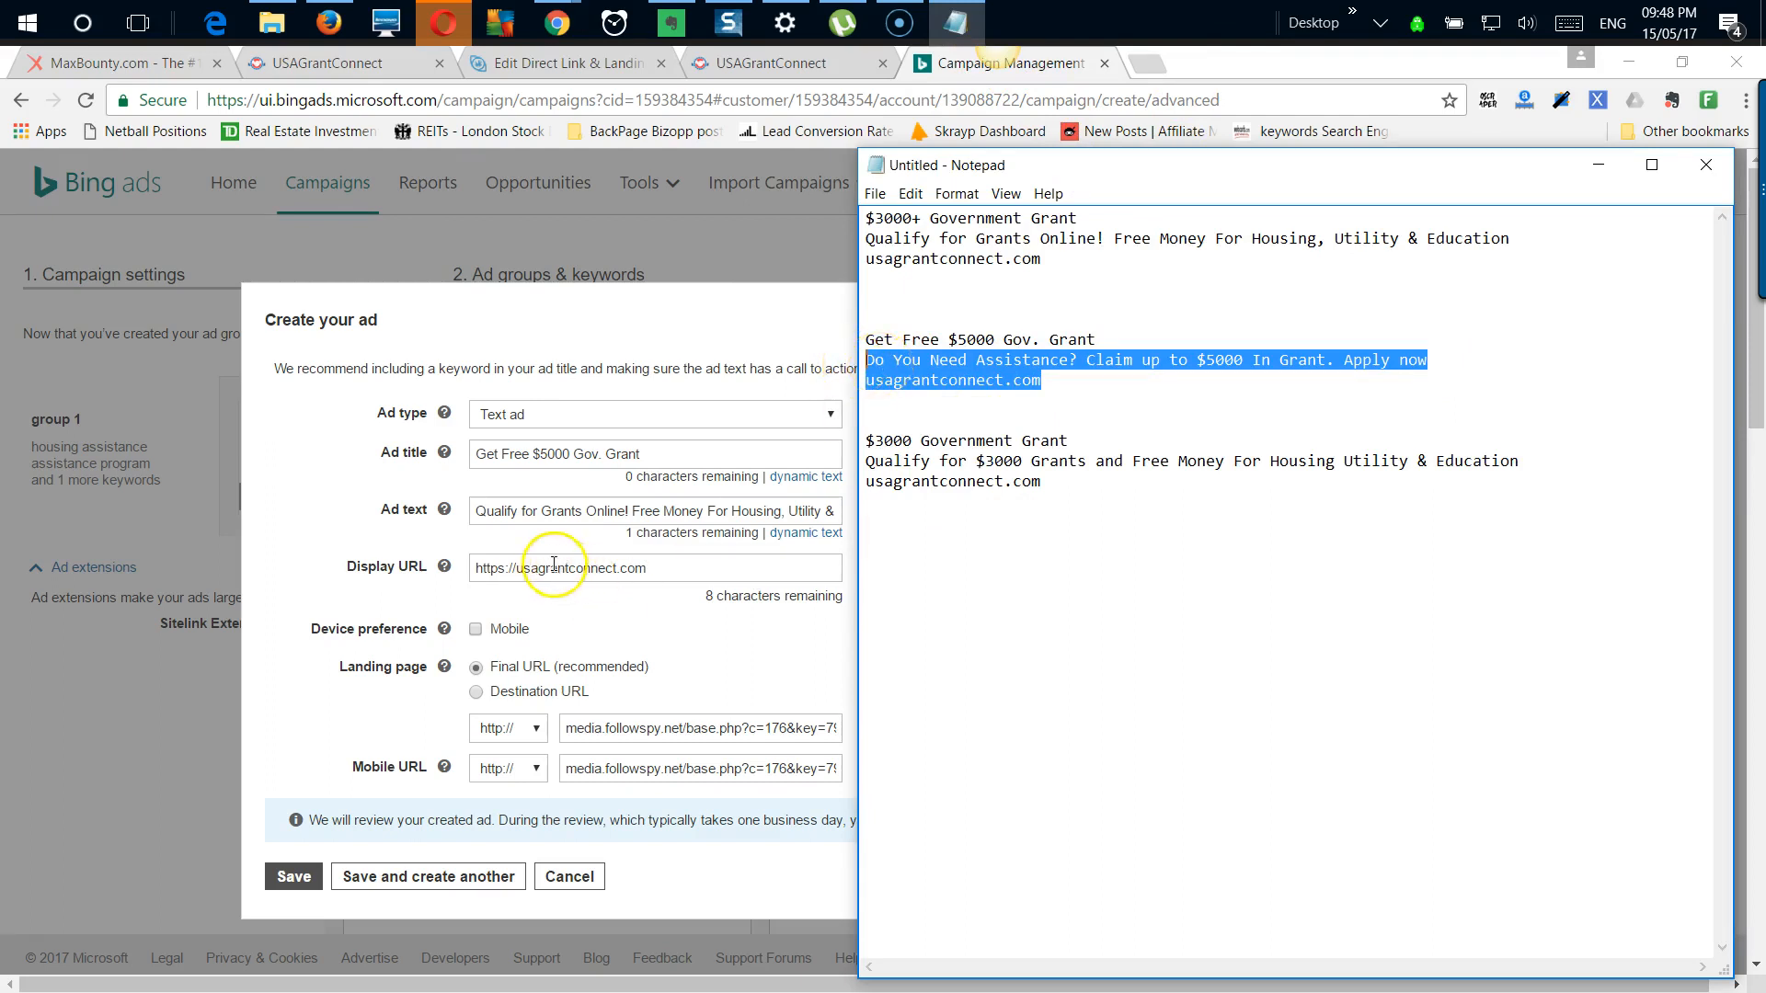
click(479, 512)
drag(478, 511, 913, 513)
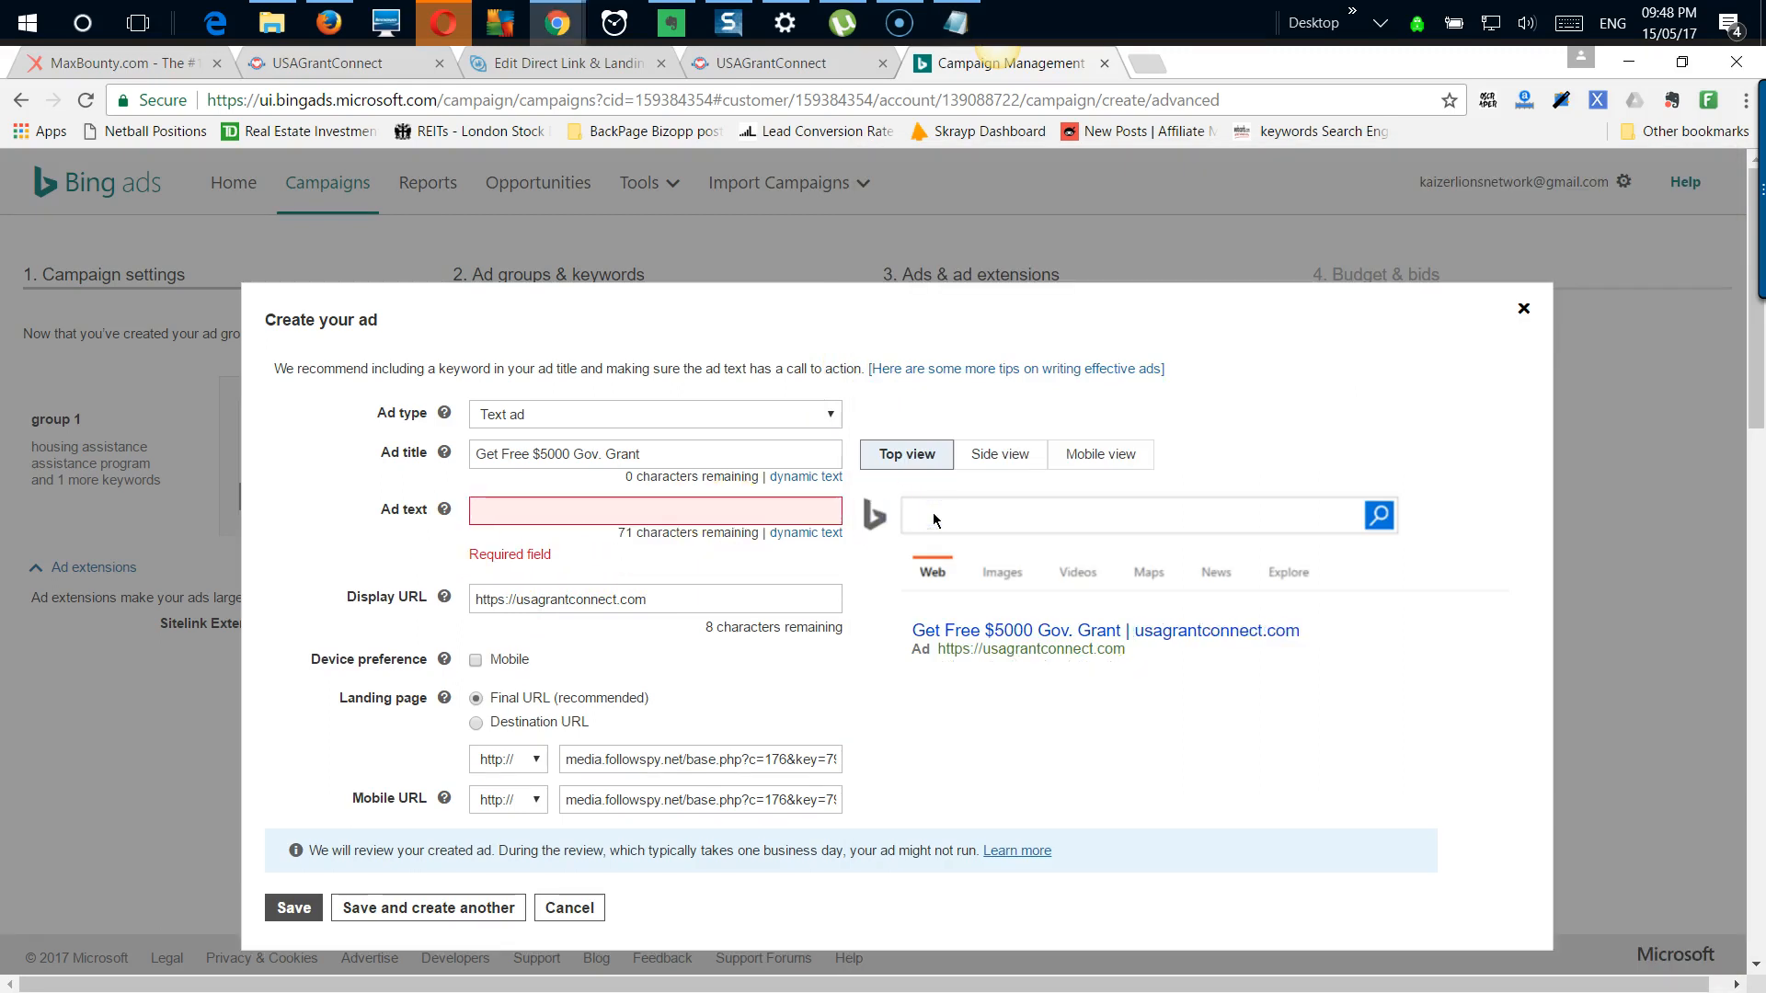
key(ctrl+v)
key(BackSpace)
key(BackSpace)
click(946, 517)
key(BackSpace)
key(BackSpace)
key(BackSpace)
key(BackSpace)
key(BackSpace)
key(BackSpace)
key(BackSpace)
key(BackSpace)
key(BackSpace)
key(BackSpace)
key(BackSpace)
key(BackSpace)
key(BackSpace)
key(BackSpace)
key(BackSpace)
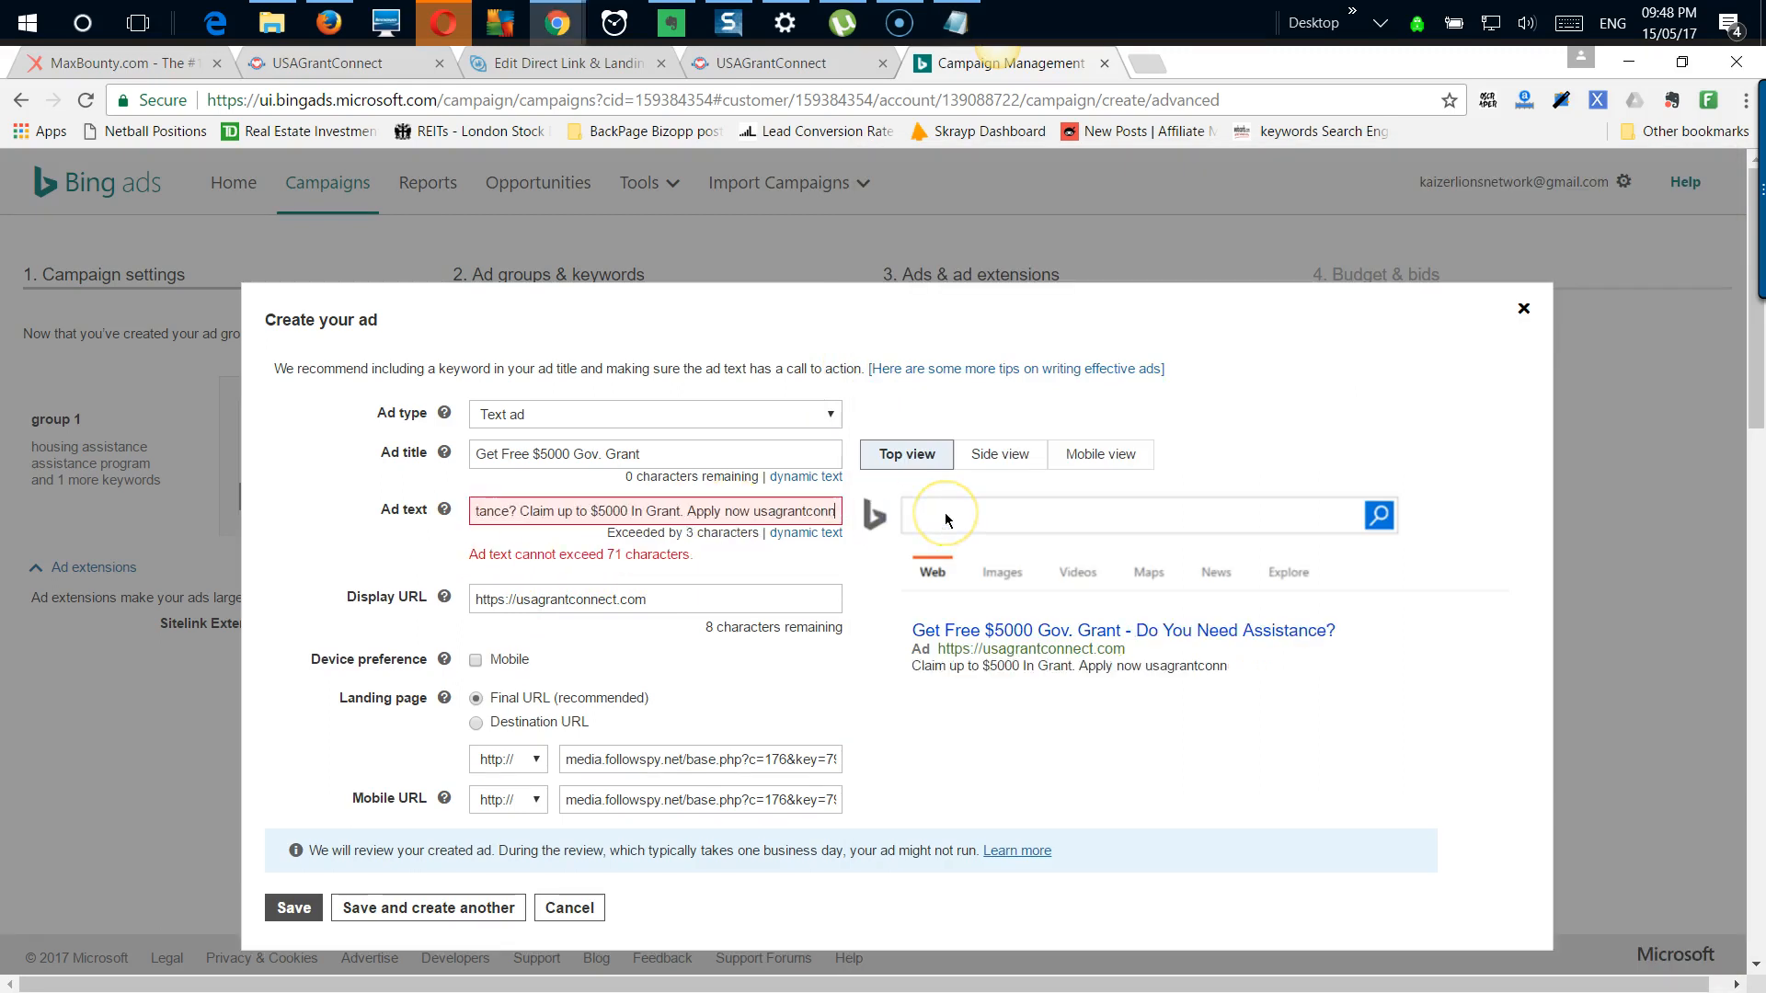
key(BackSpace)
key(BackSpace)
key(BackSpace)
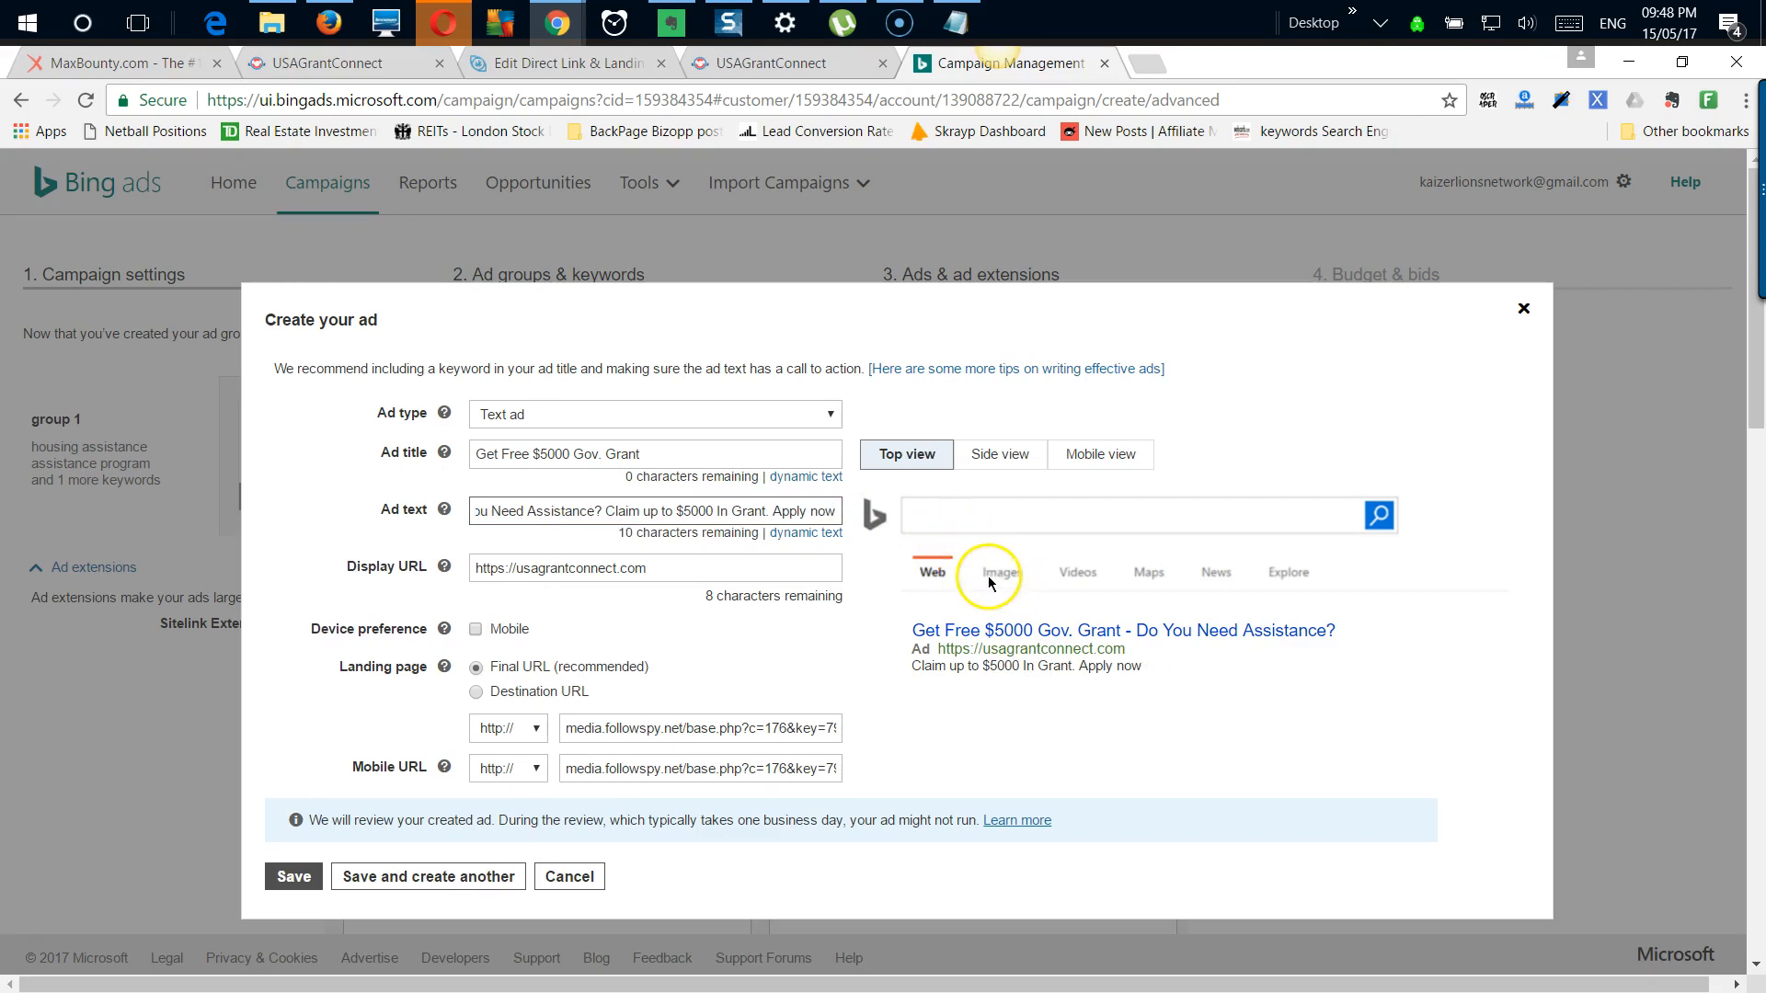
Step: Capitalize the last word of the ad text so that it ends with "Apply Now"
key(Left)
key(Left)
key(BackSpace)
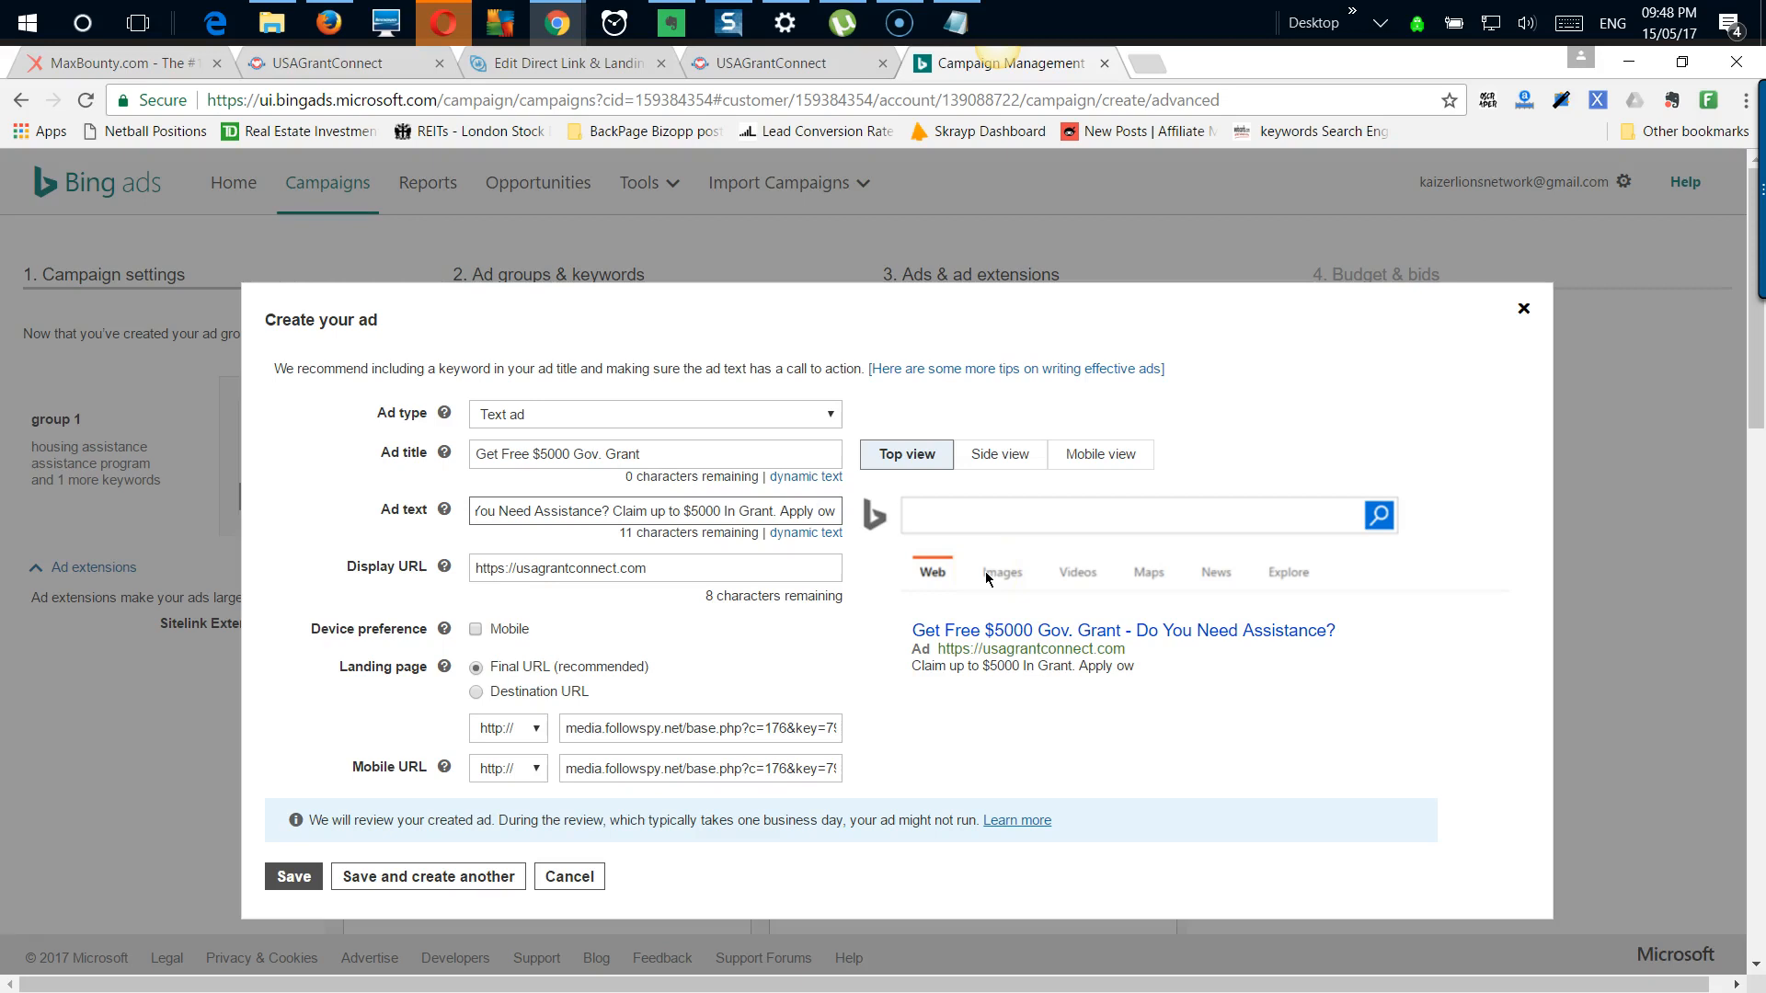
text(N)
click(847, 533)
click(821, 513)
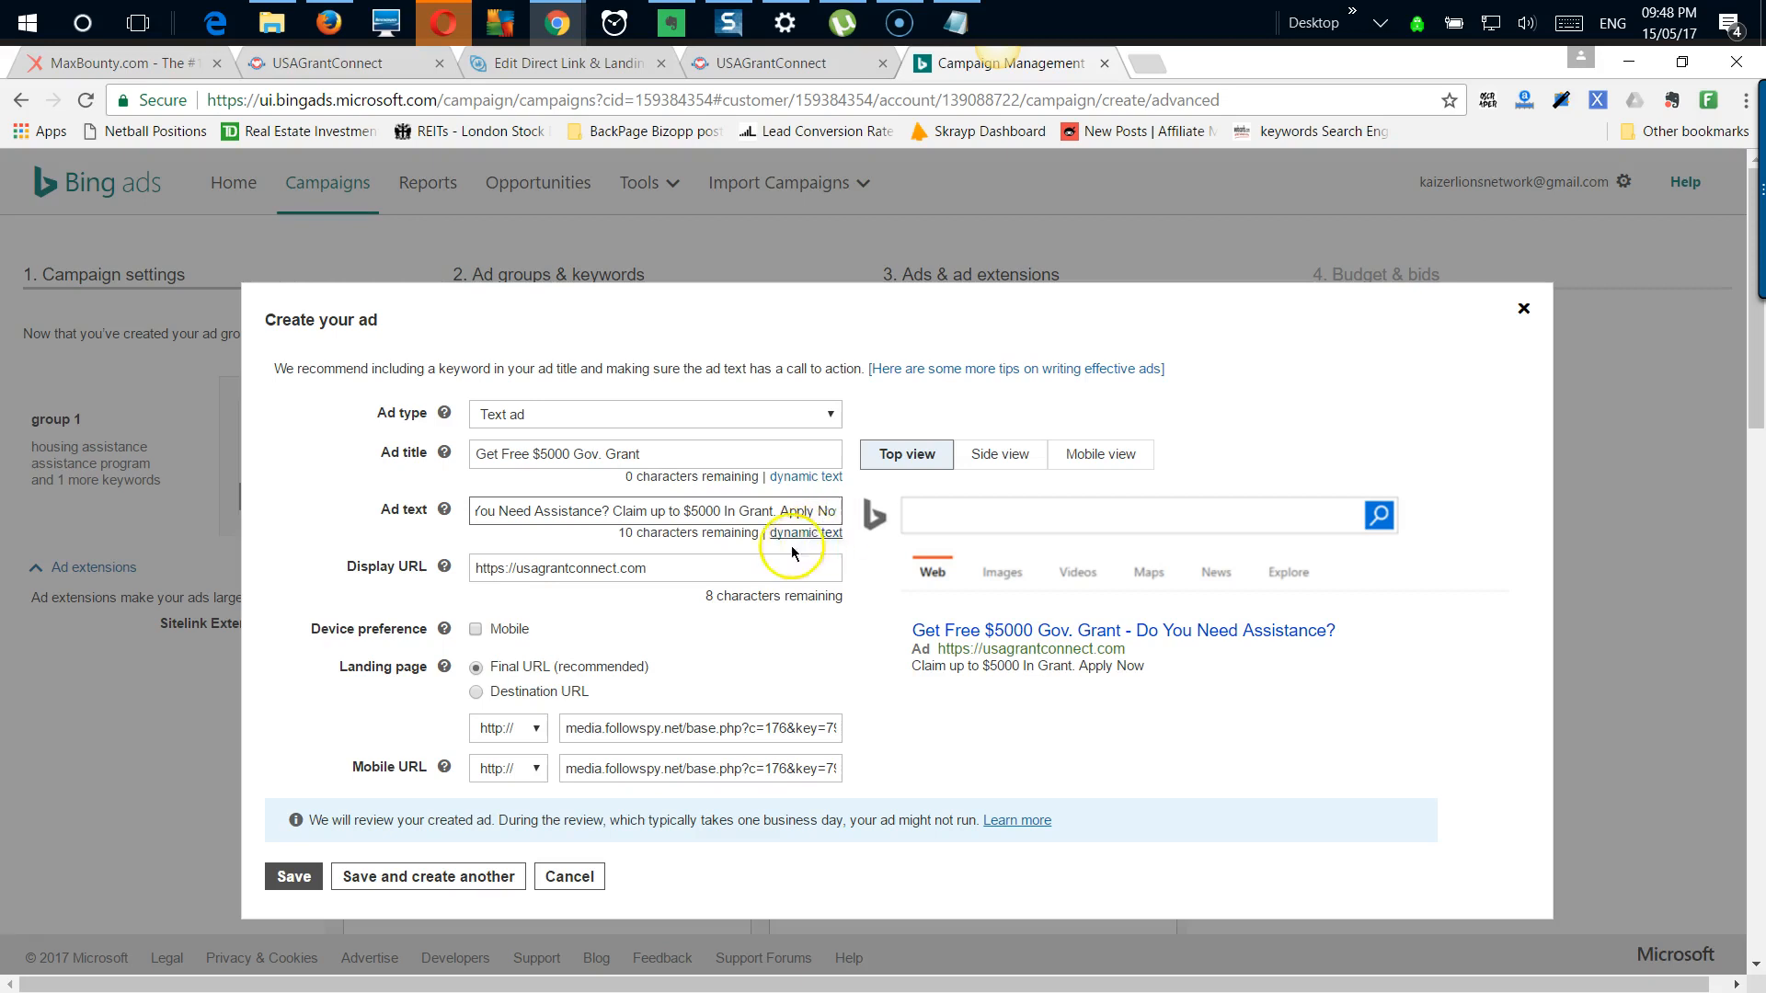
Step: Save the "Get Free $5000 Gov. Grant" ad and start creating another one
click(660, 620)
scroll(661, 620, down, 3)
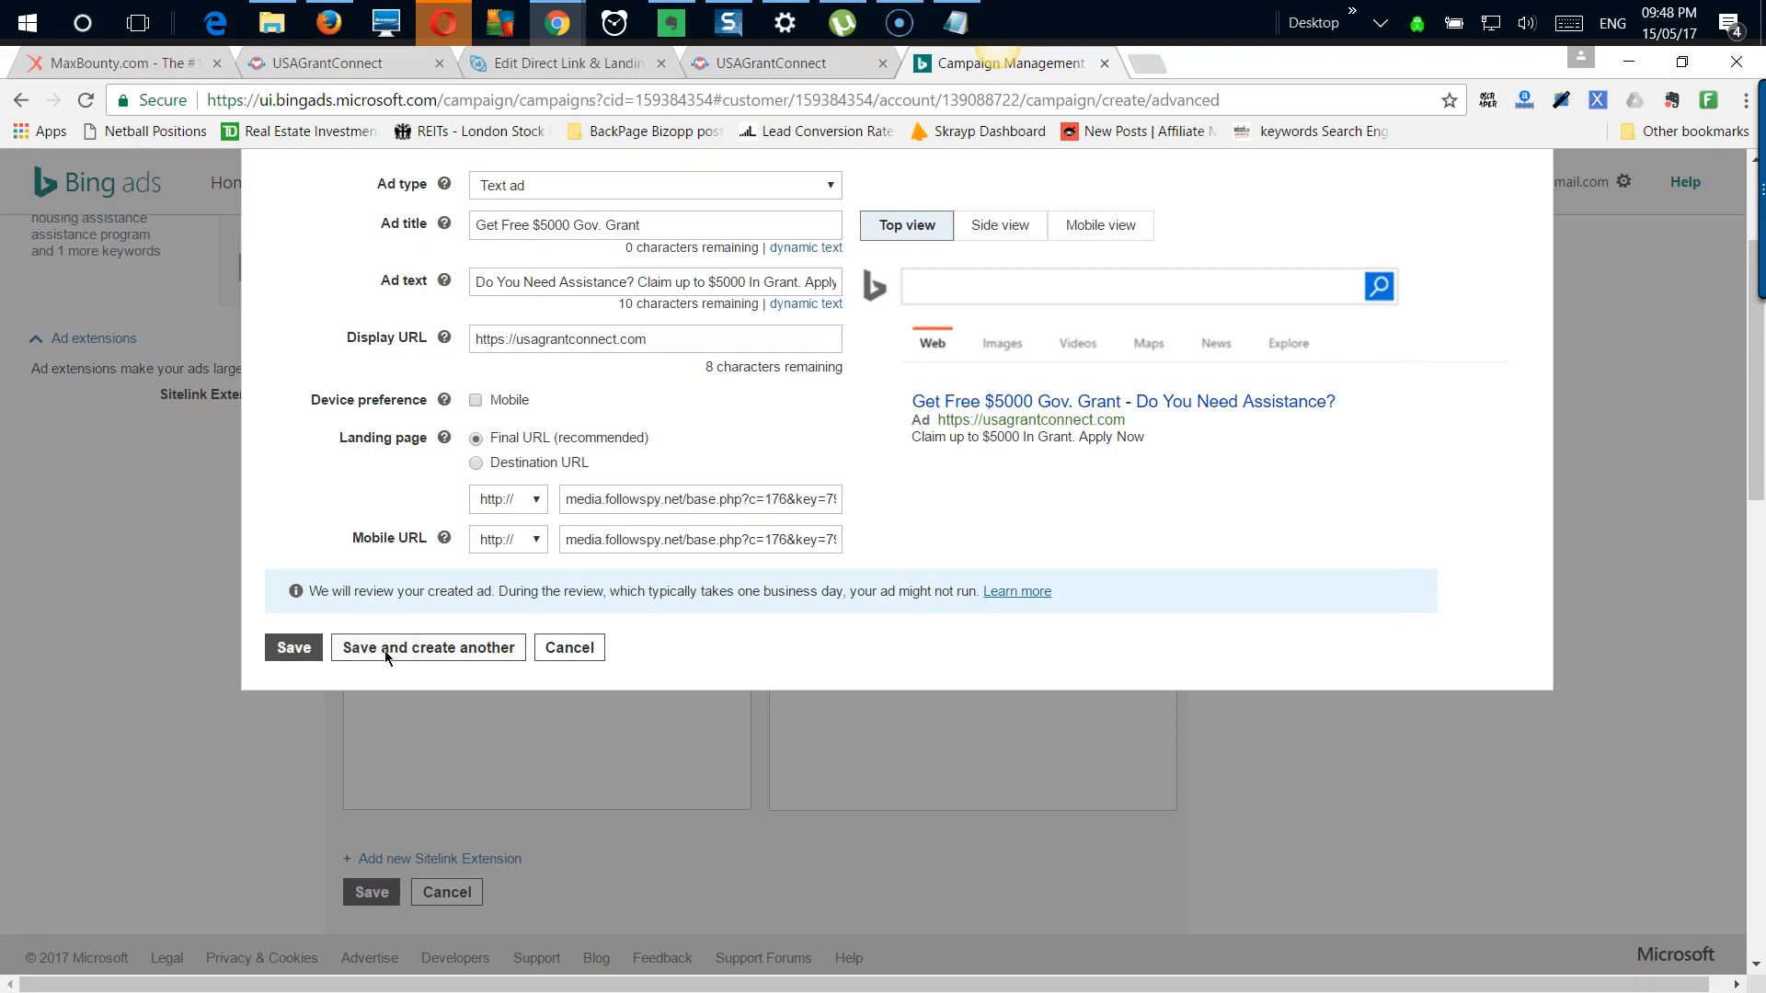
scroll(387, 651, up, 1)
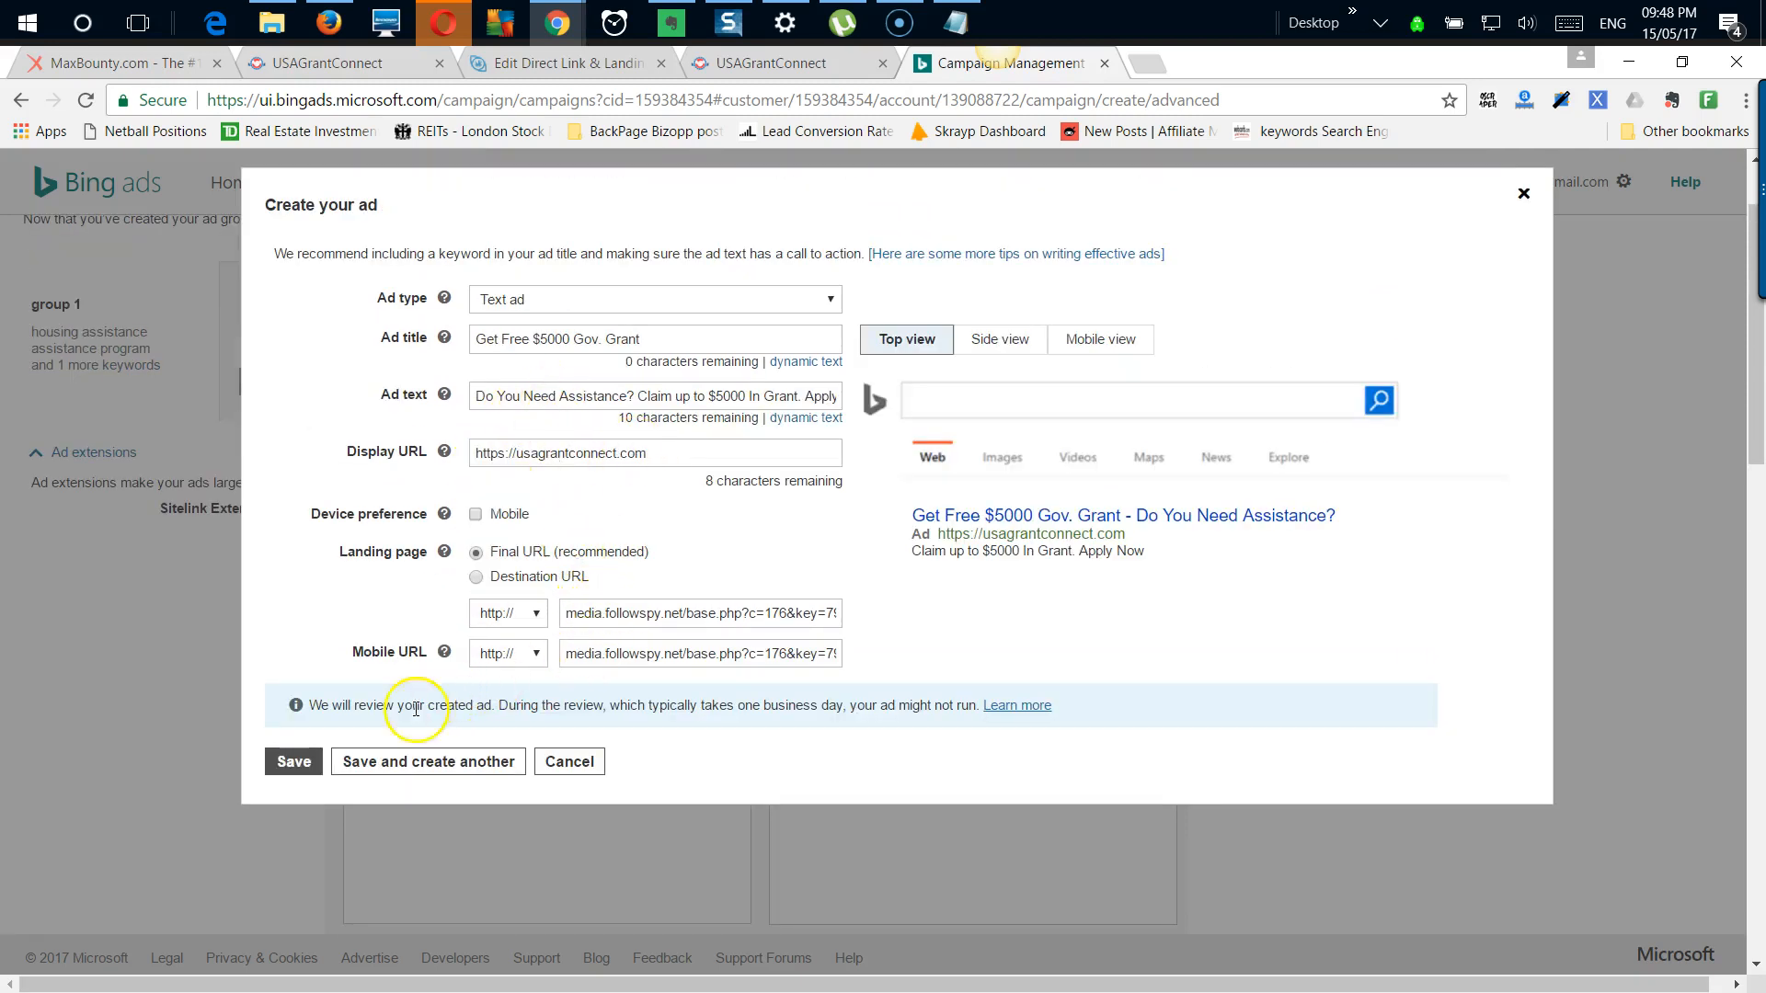
click(397, 761)
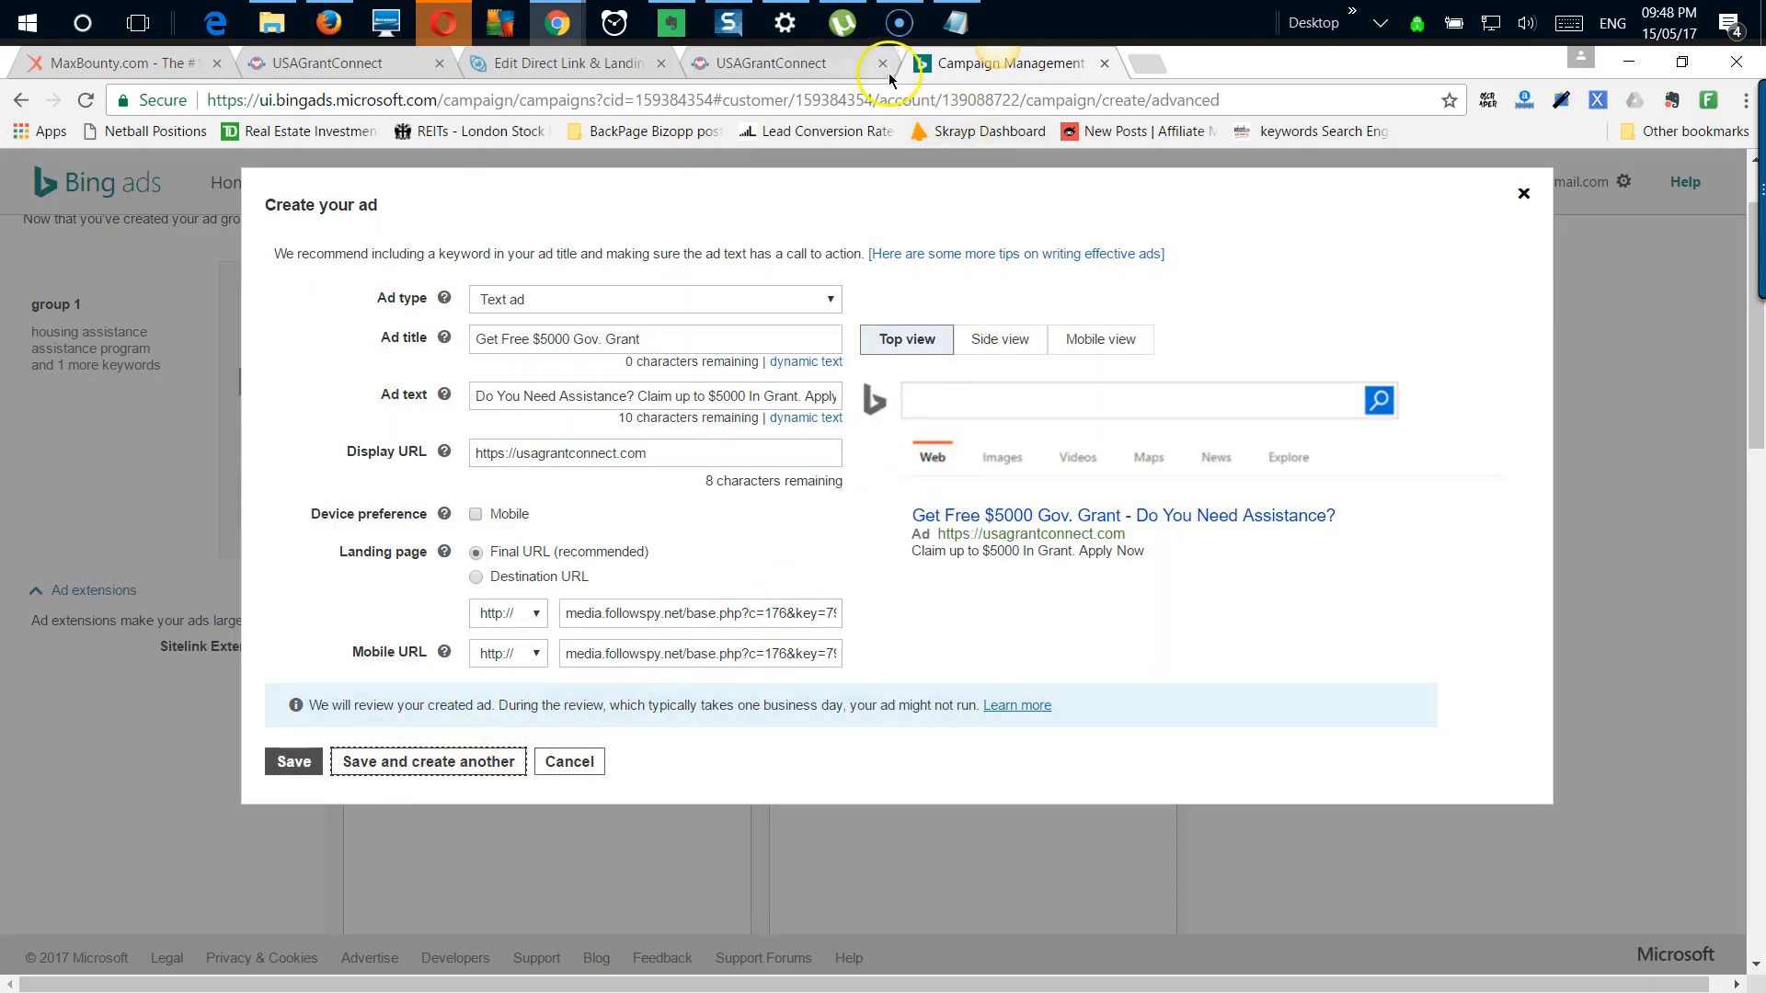
Step: Copy the title "$3000 Government Grant" from the Notepad notes and replace the third ad's title with it
click(972, 35)
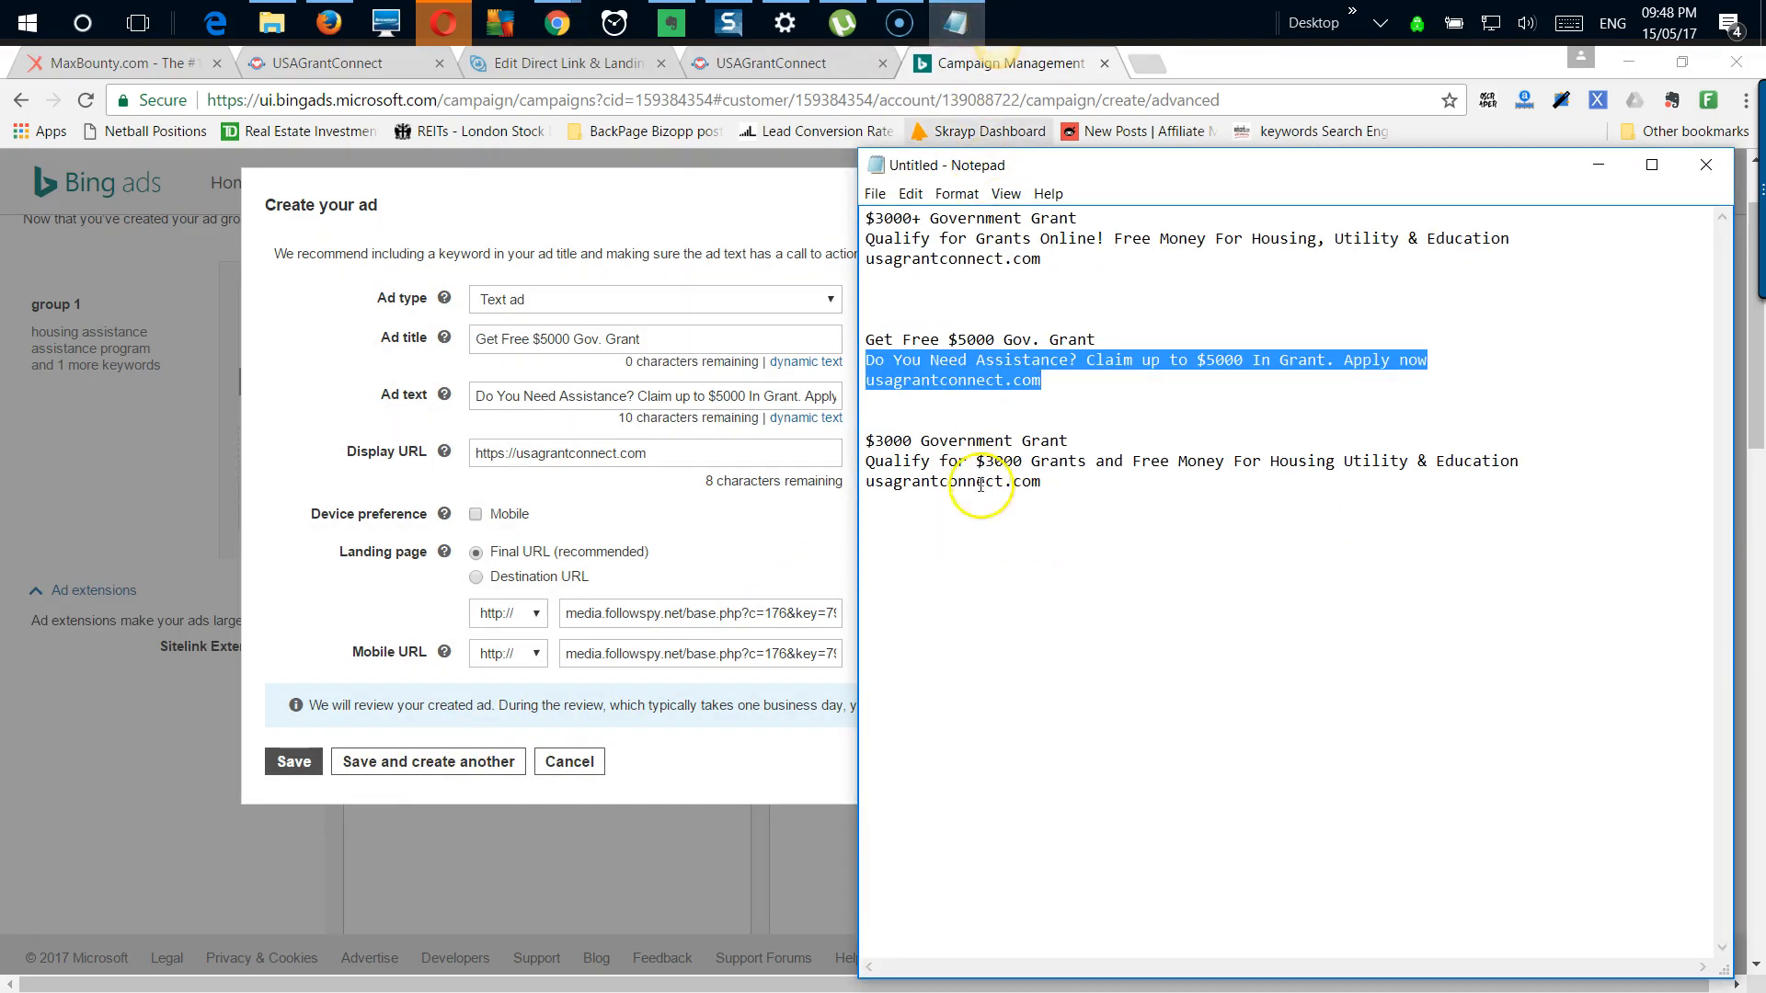
drag(1069, 441, 847, 450)
key(ctrl+c)
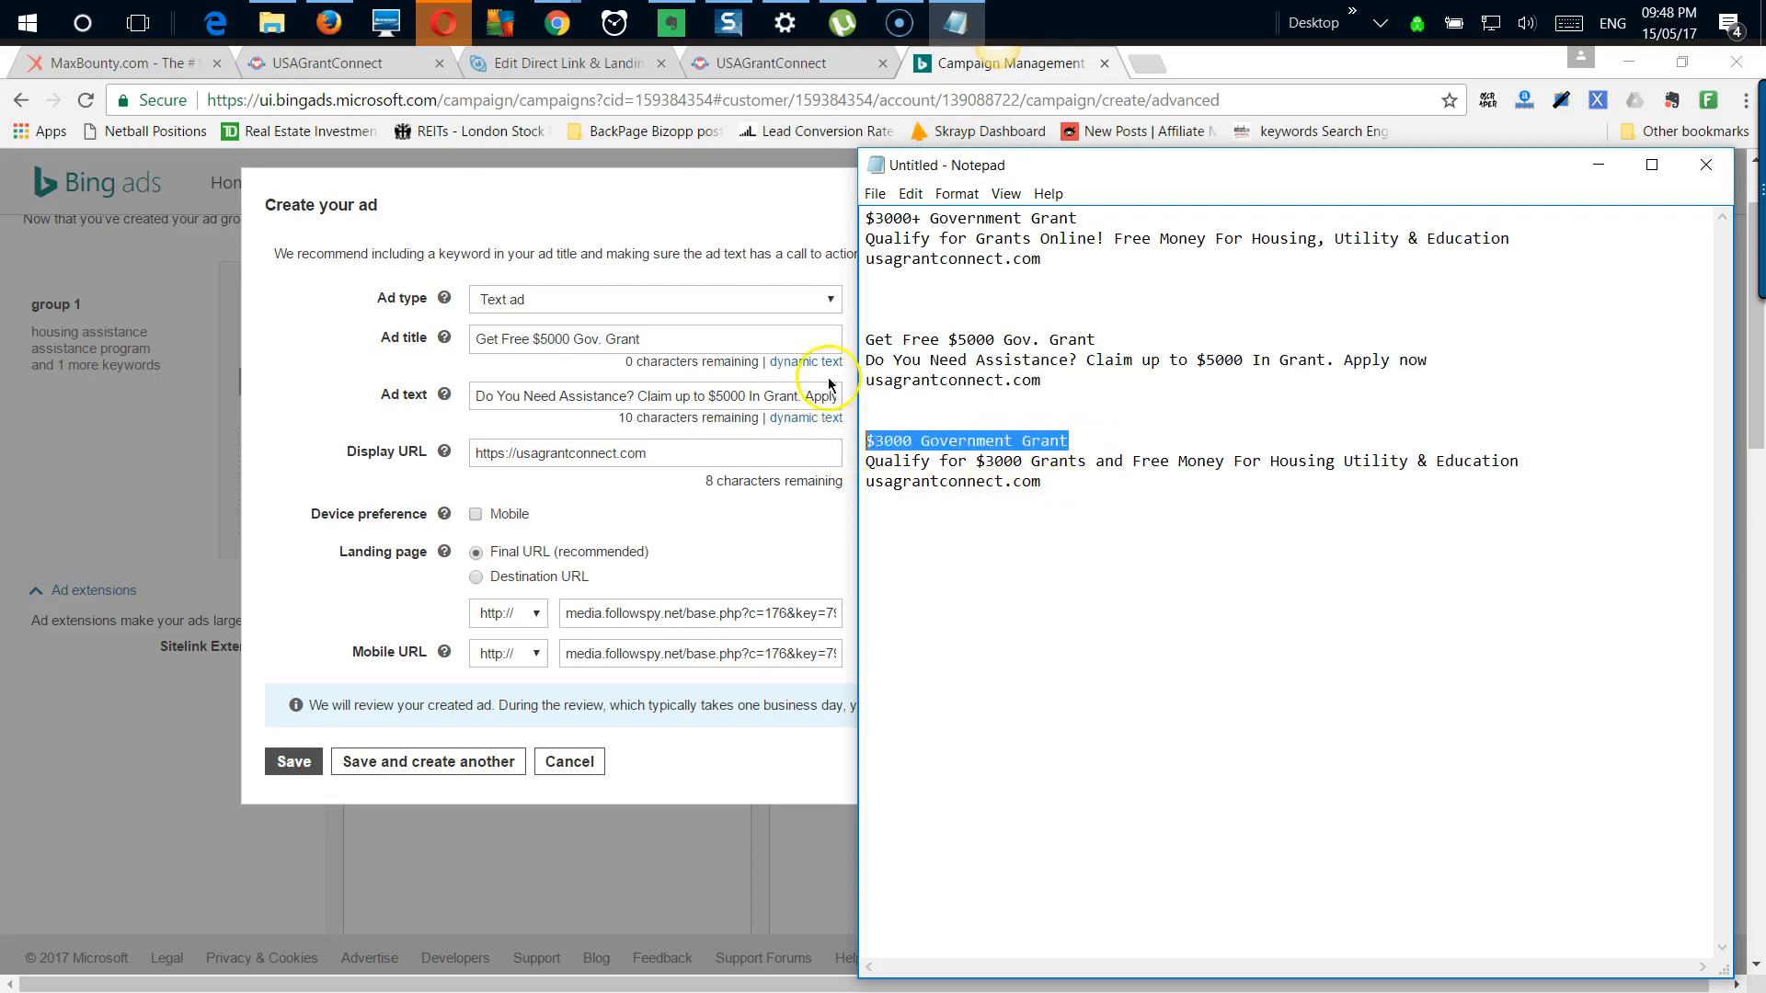
drag(686, 339, 460, 337)
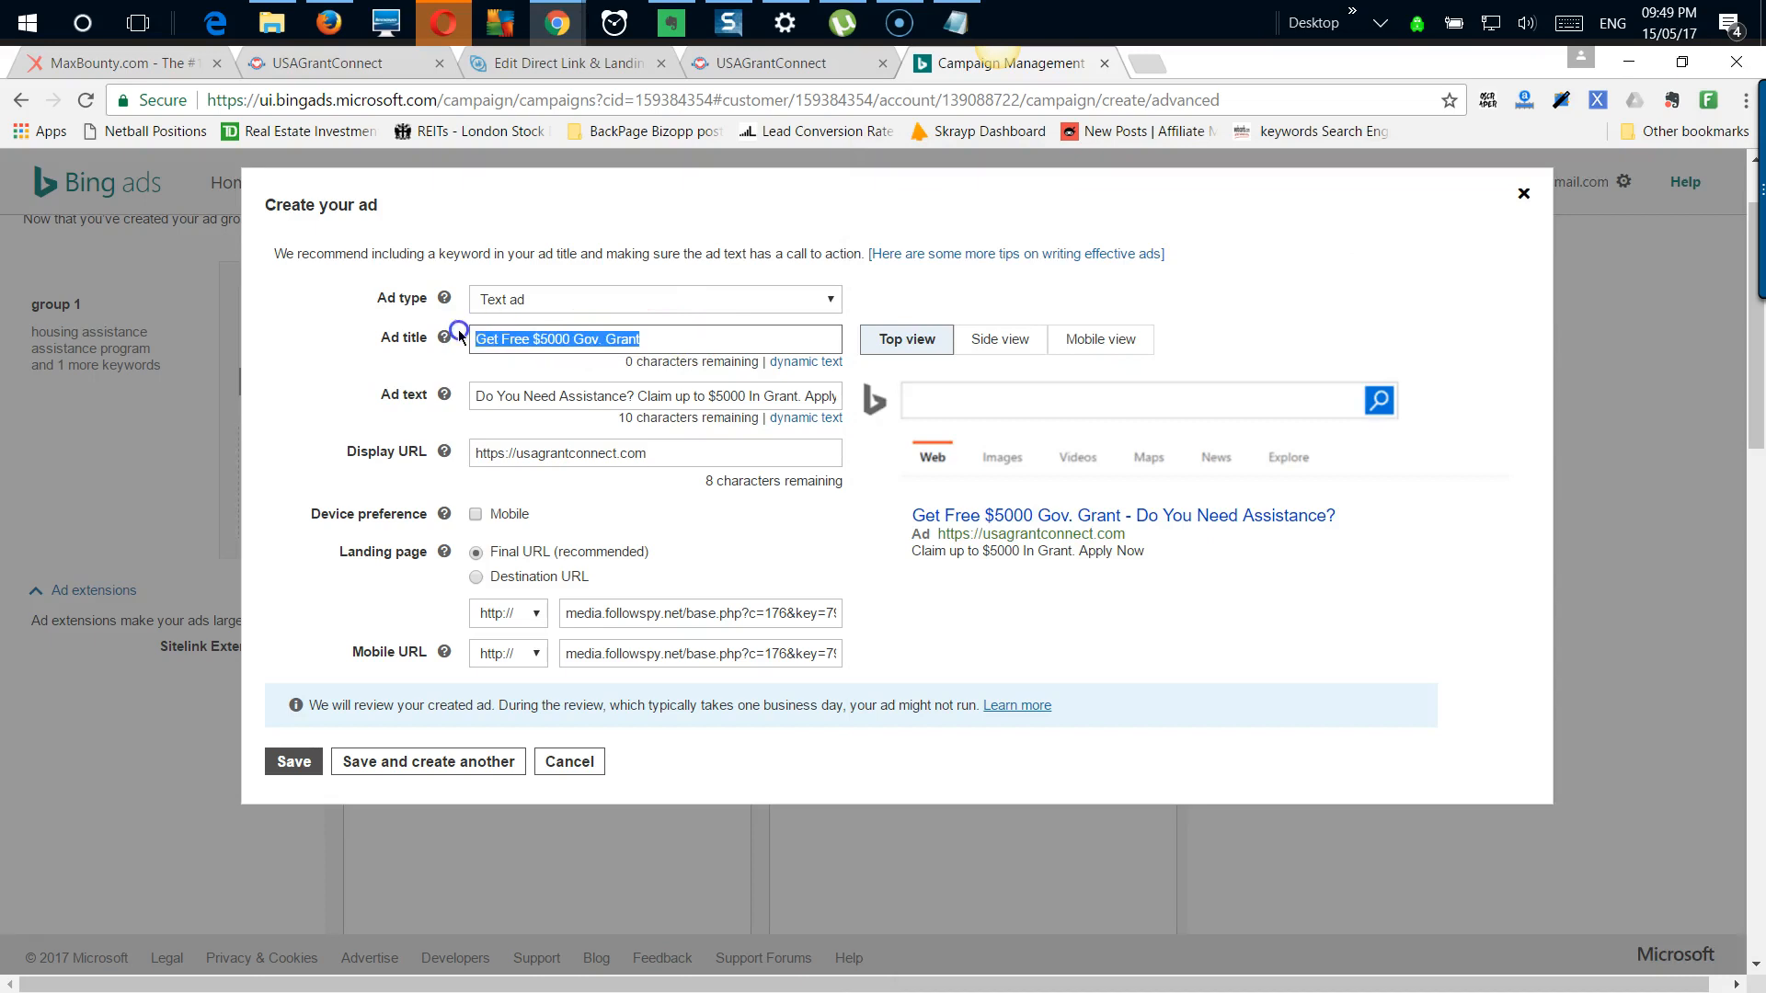
key(BackSpace)
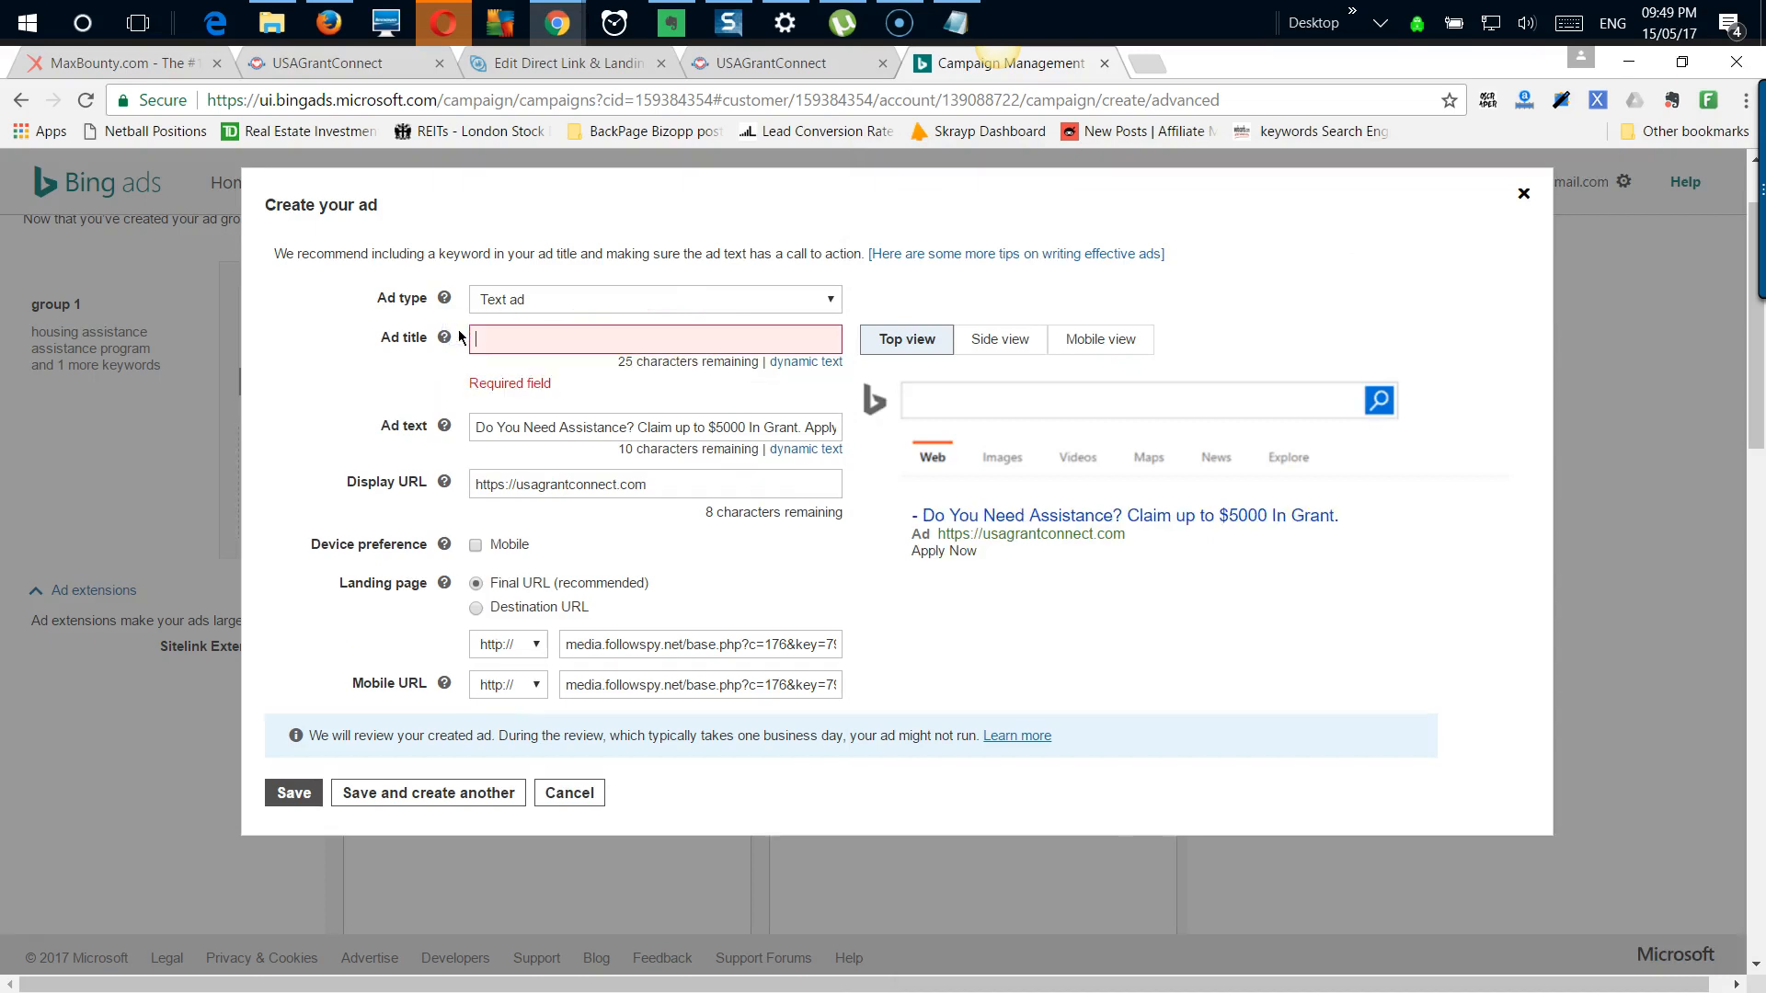
key(ctrl+v)
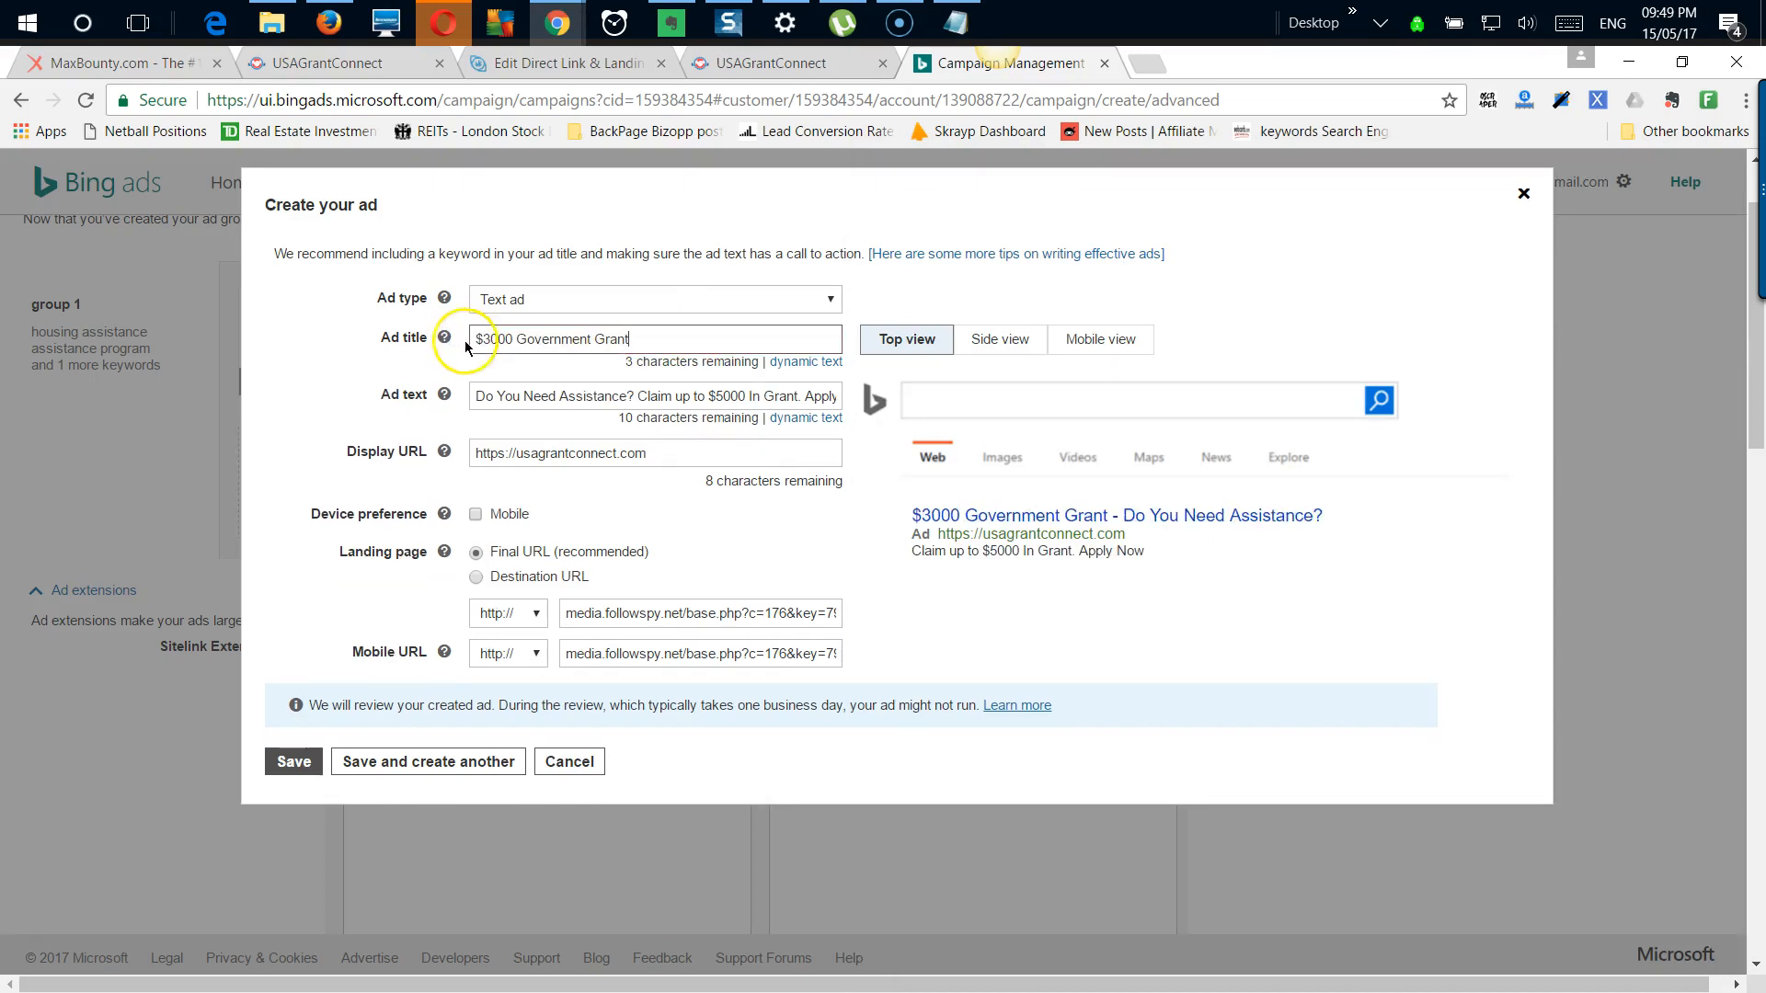
Step: Replace the third ad's text with "Qualify for $3000 Grants and Free Money For Housing Utility & Education" from Notepad
click(957, 22)
drag(1543, 474, 1273, 442)
click(1284, 446)
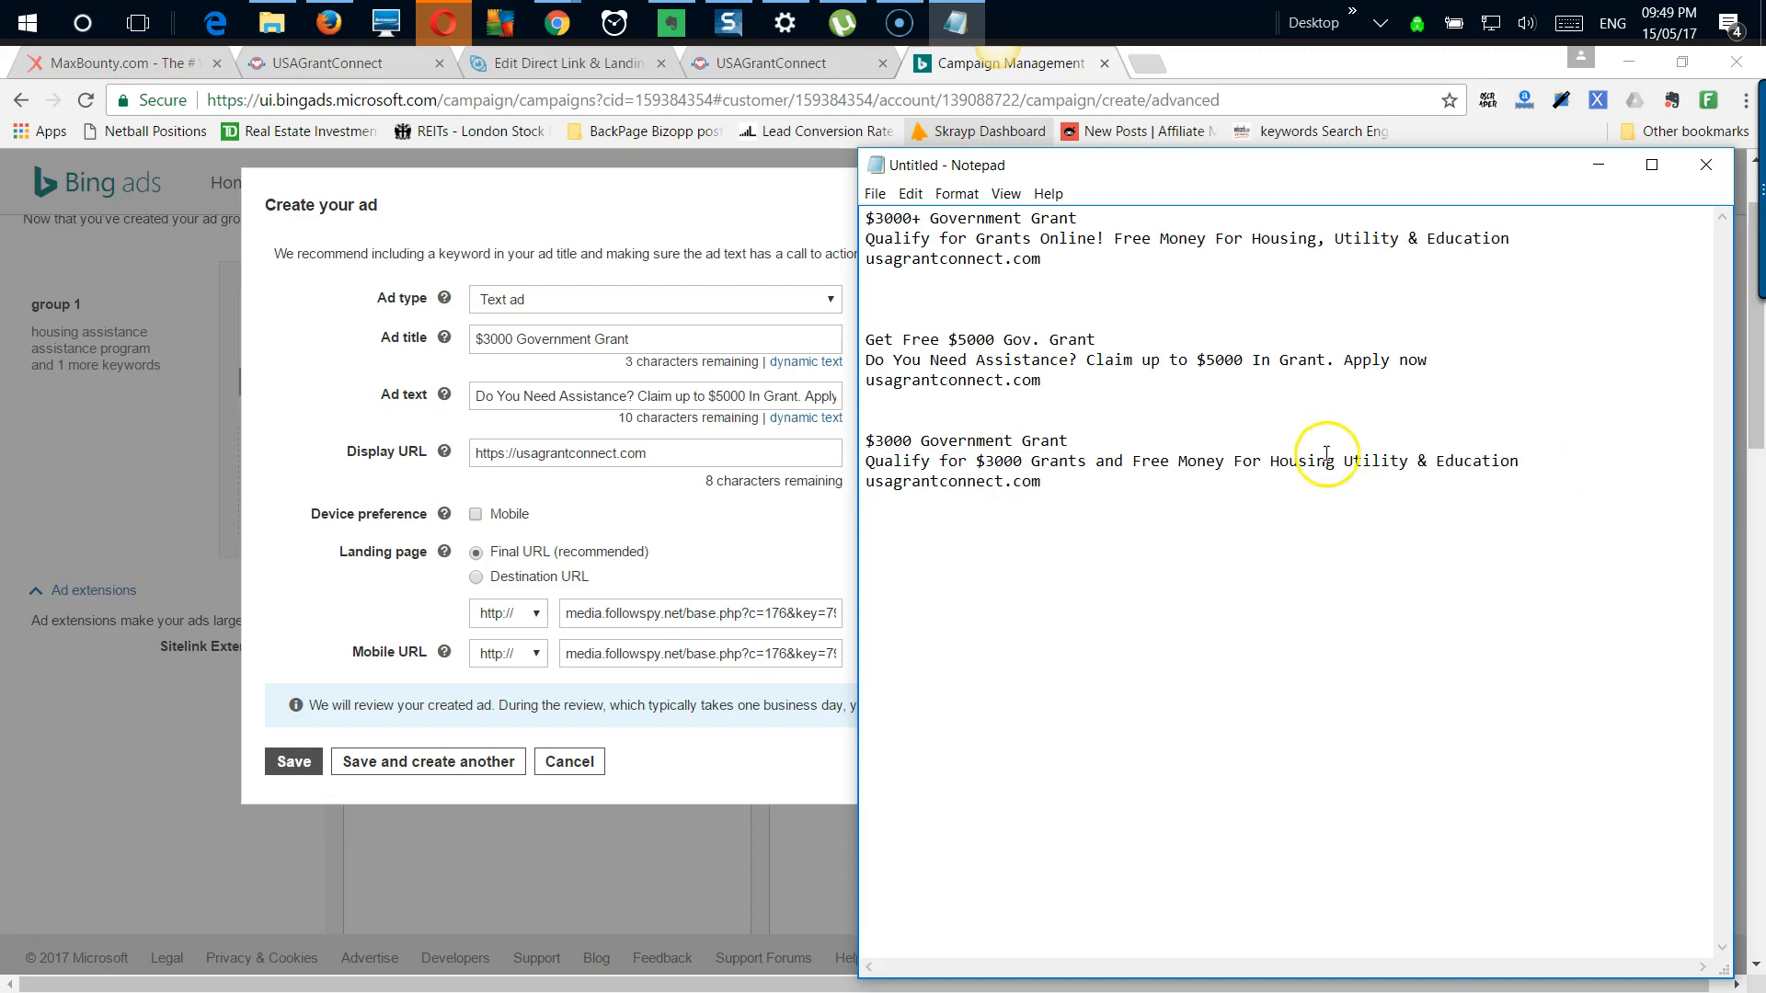
drag(1518, 461, 1176, 446)
key(ctrl+c)
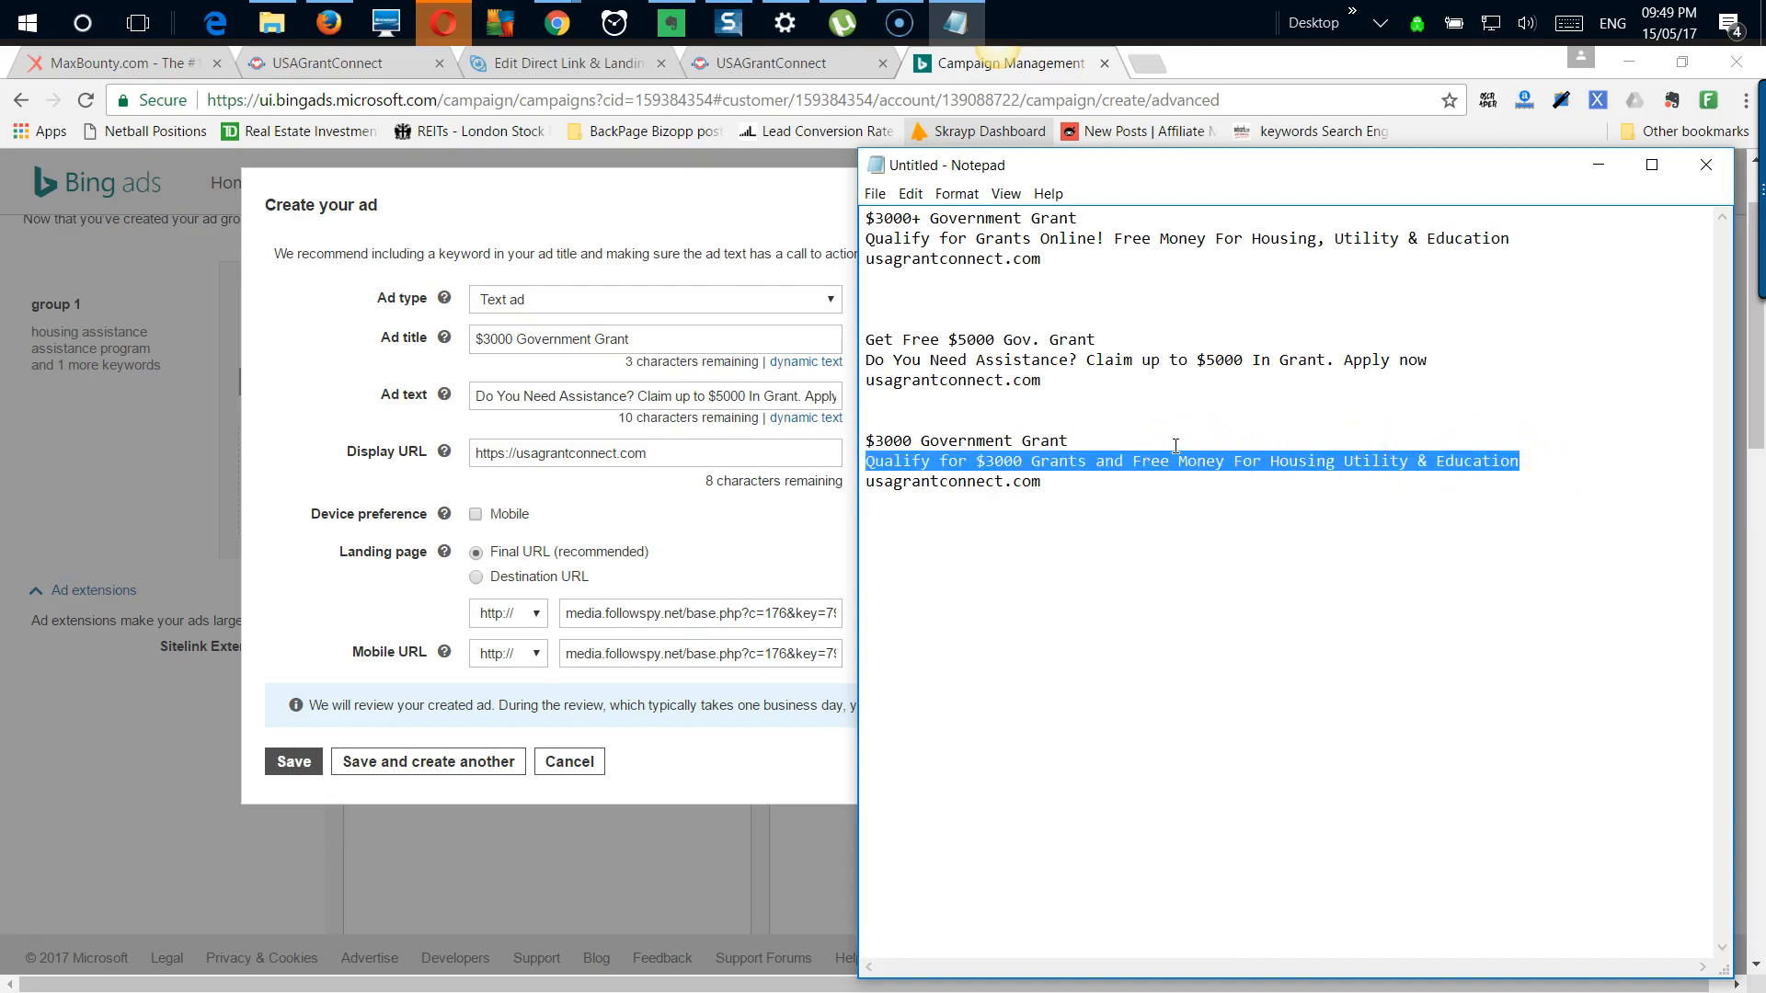
click(473, 396)
drag(474, 395, 892, 397)
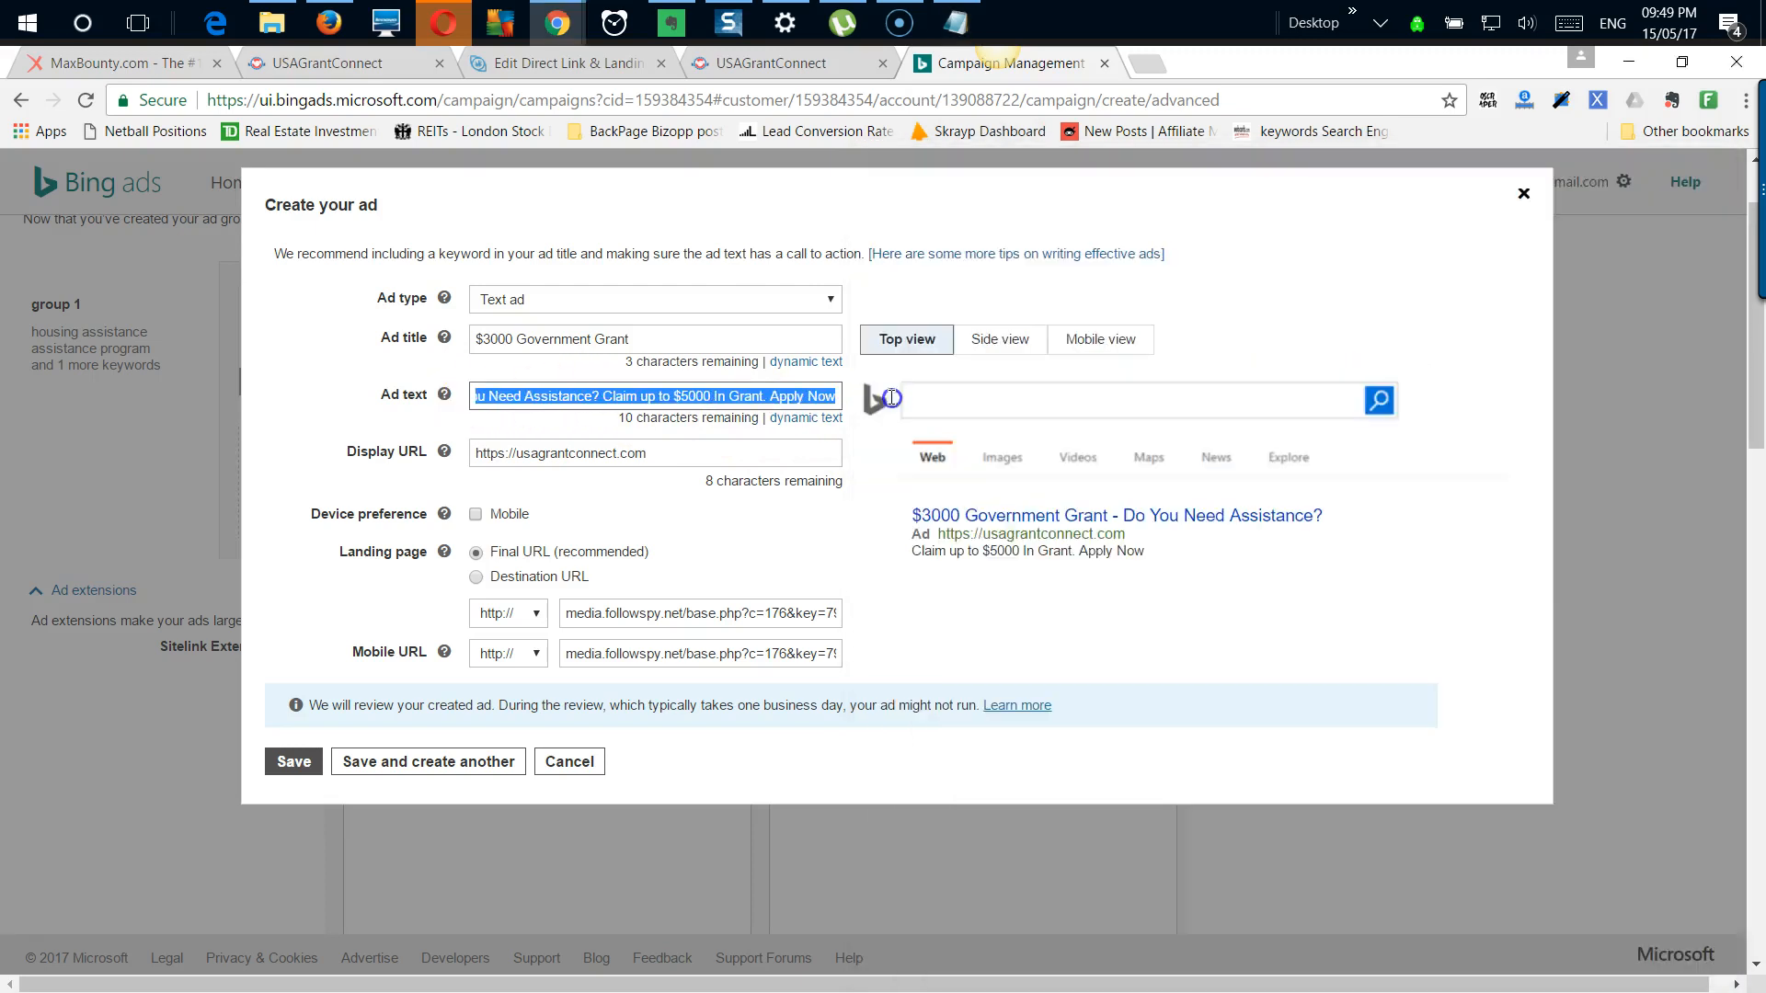
key(BackSpace)
key(ctrl+v)
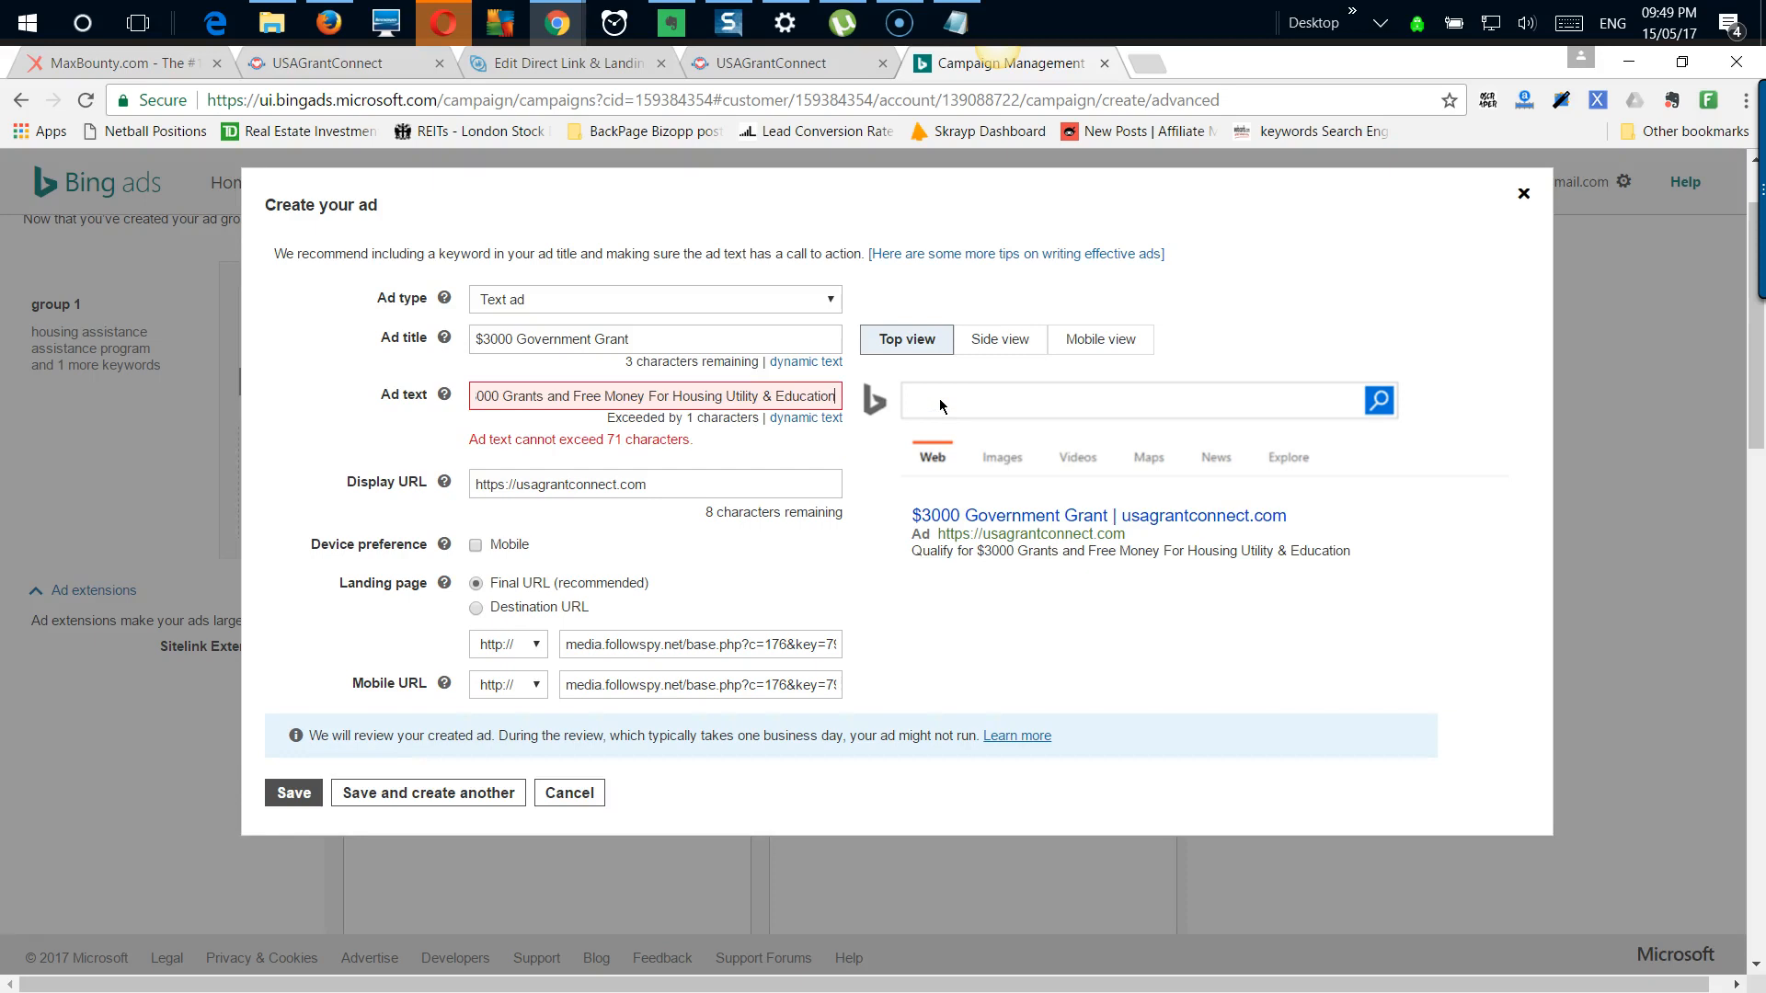
Step: Remove the leading space from the "$3000 Government Grant" ad's text to fit the 71-character limit
click(406, 428)
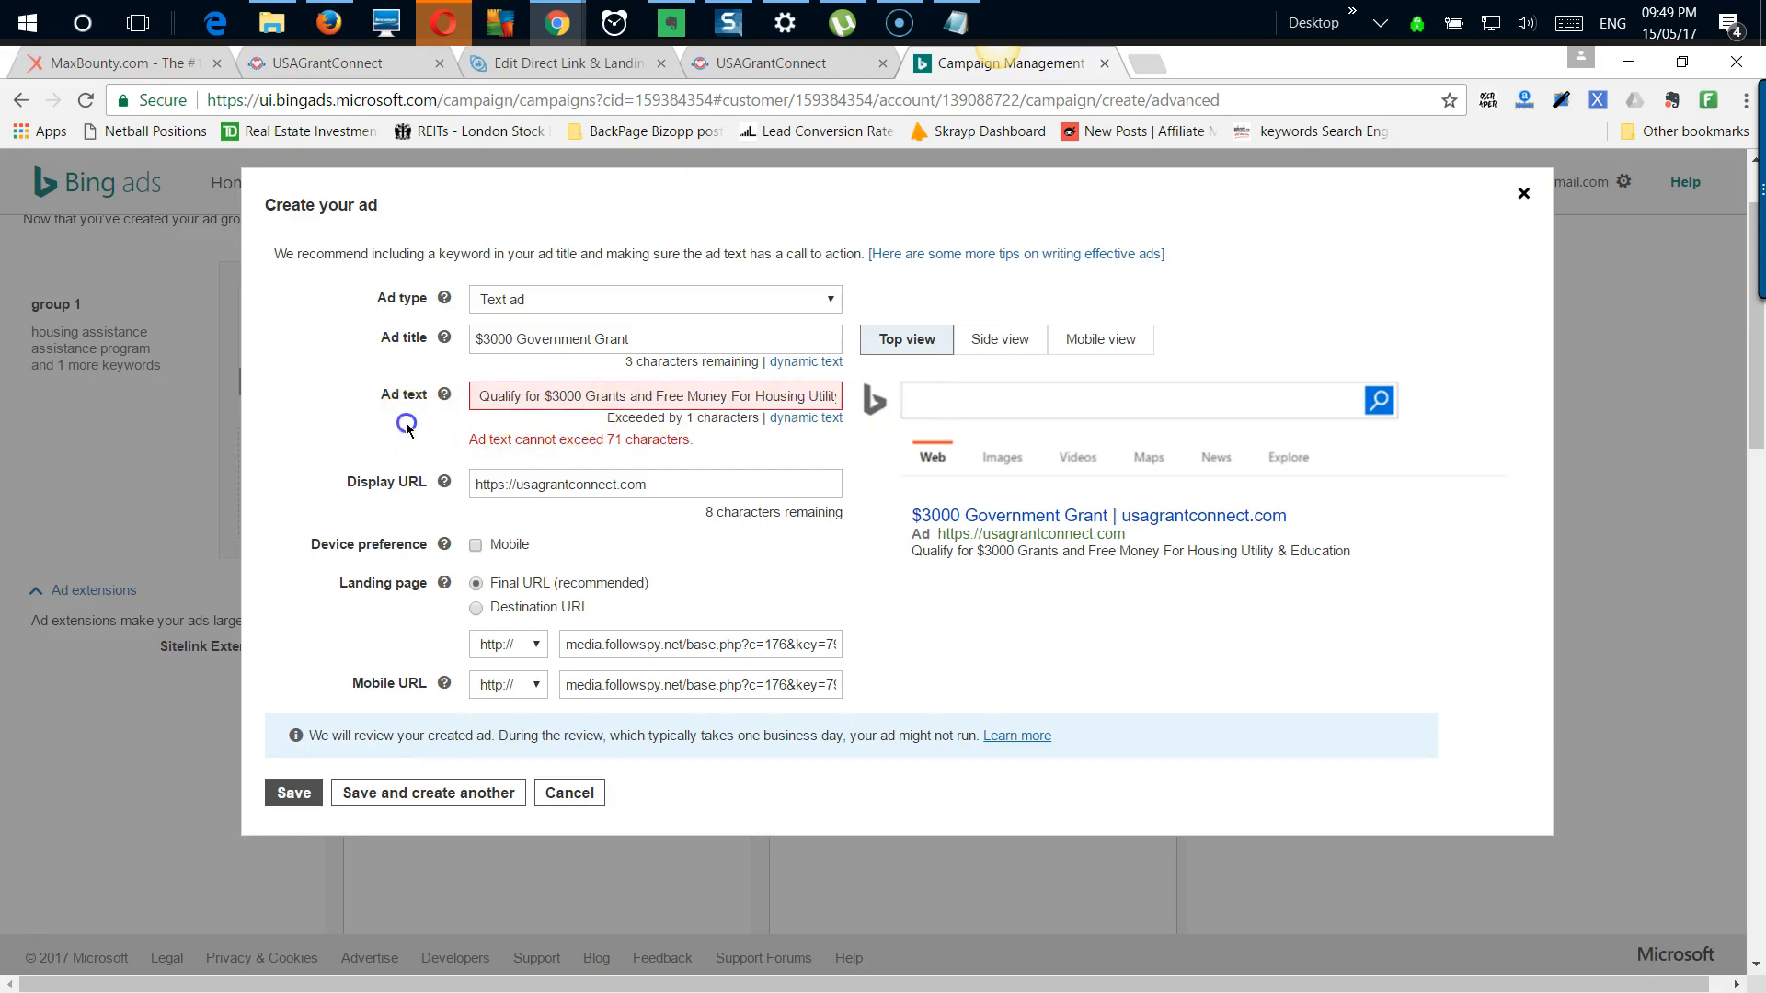
click(494, 401)
key(Delete)
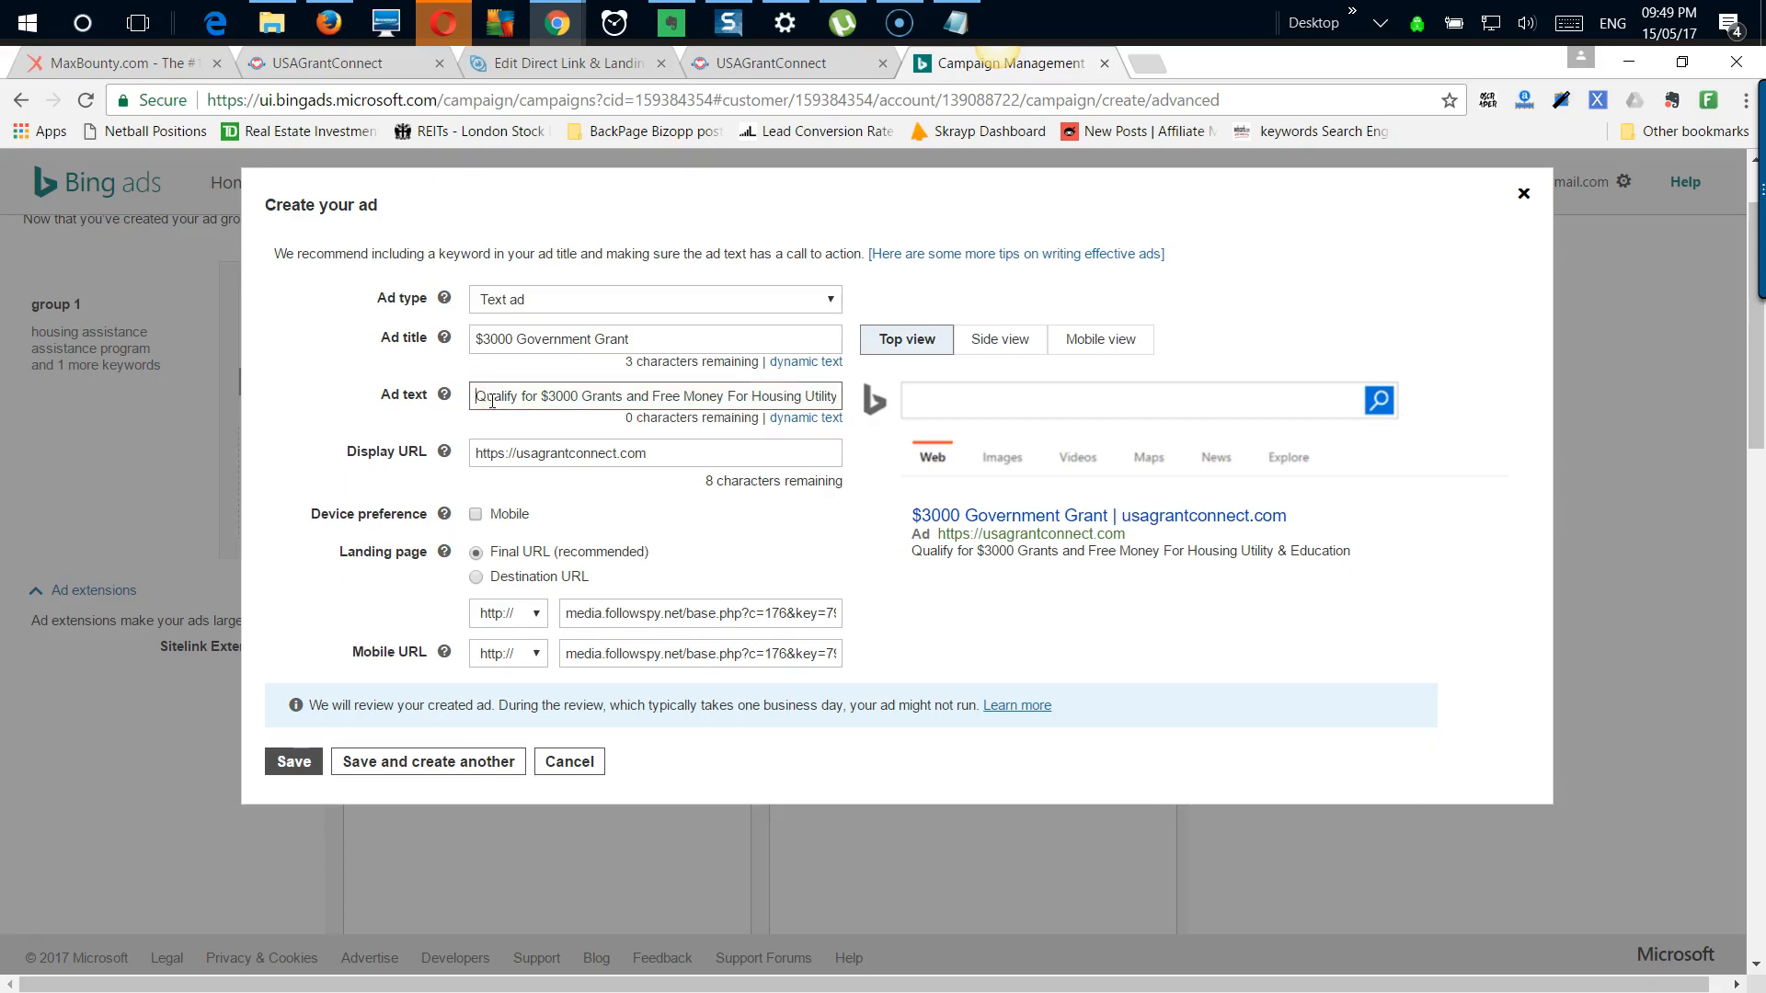
click(542, 492)
Step: Save the "$3000 Government Grant" ad and cancel the creation of a further ad
scroll(542, 492, down, 3)
click(442, 538)
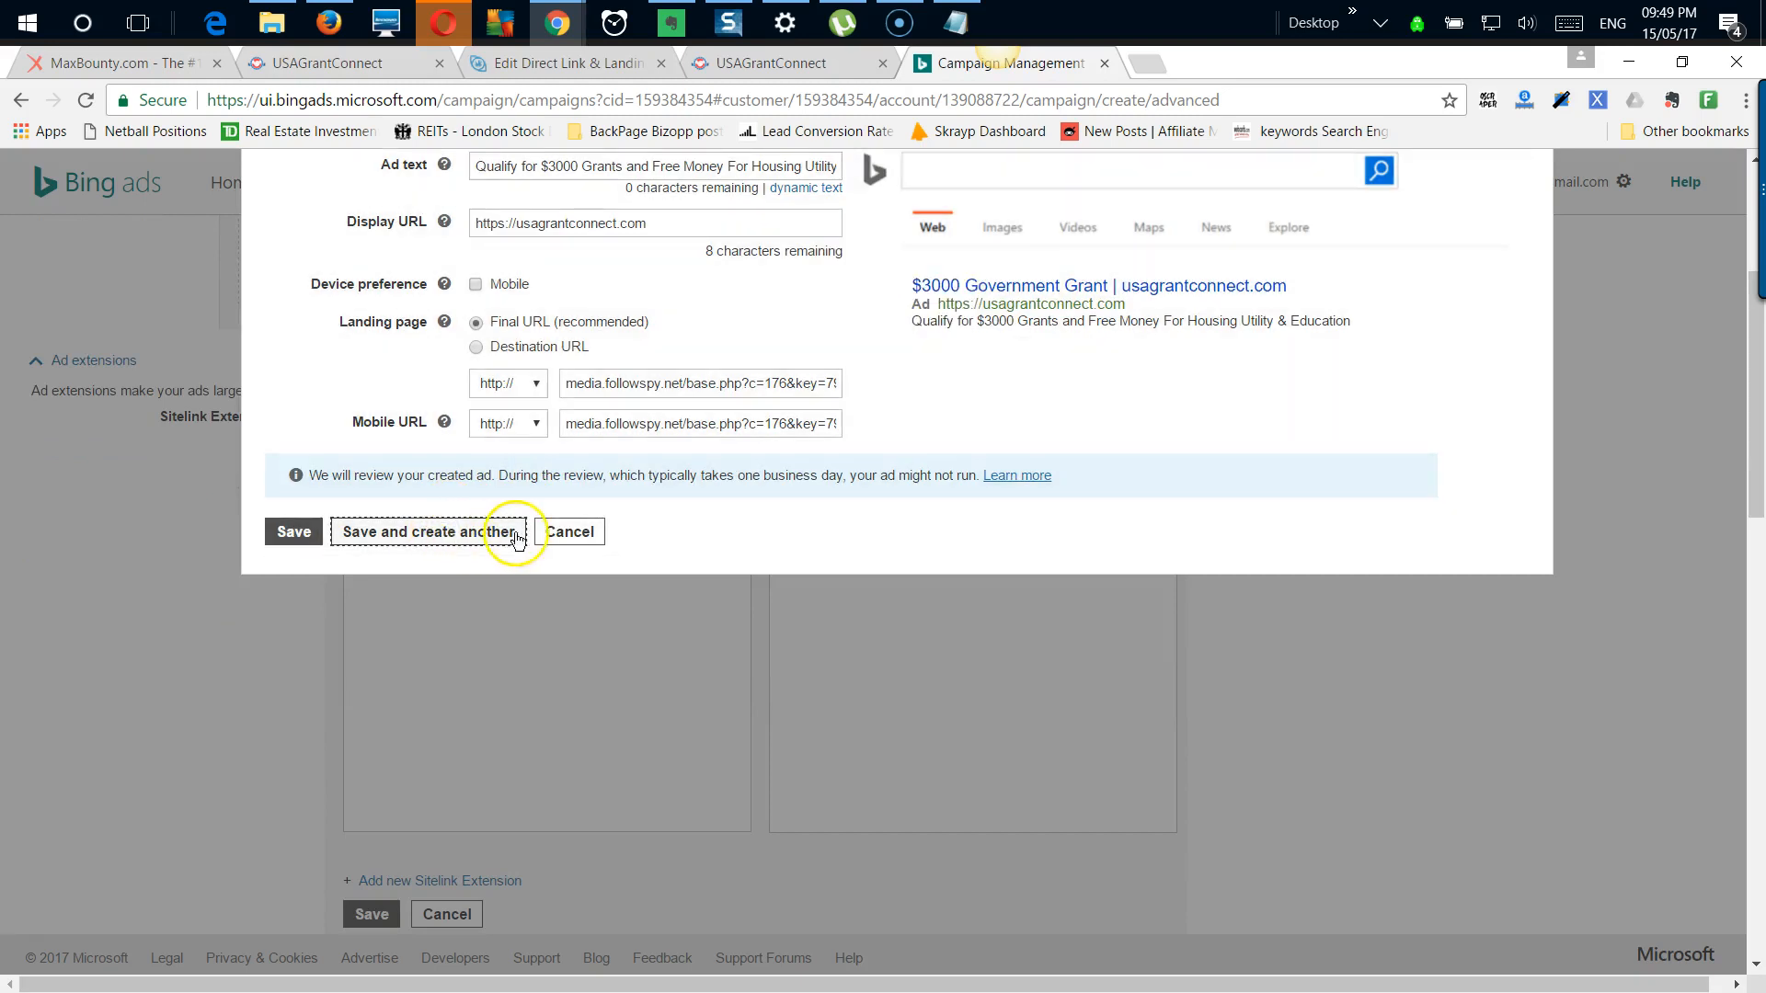
click(556, 535)
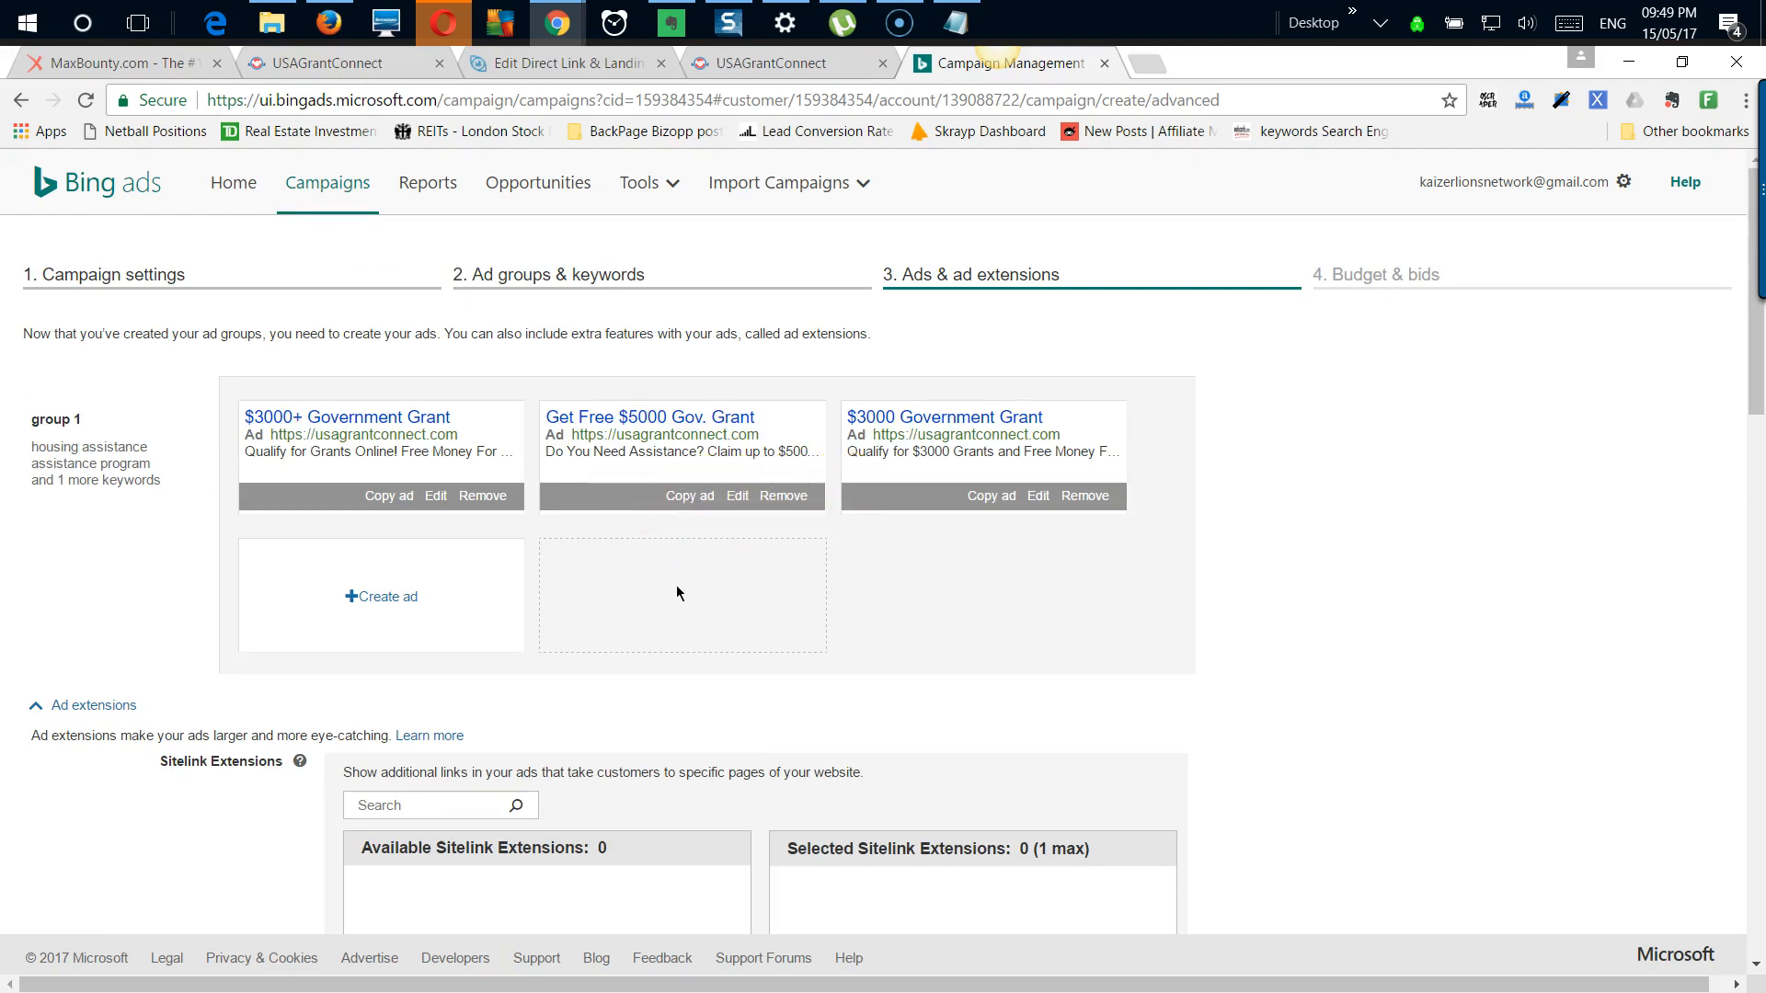
Step: Examine the sitelink, callout, structured snippet and other optional ad extension sections below the three ads
scroll(678, 594, down, 4)
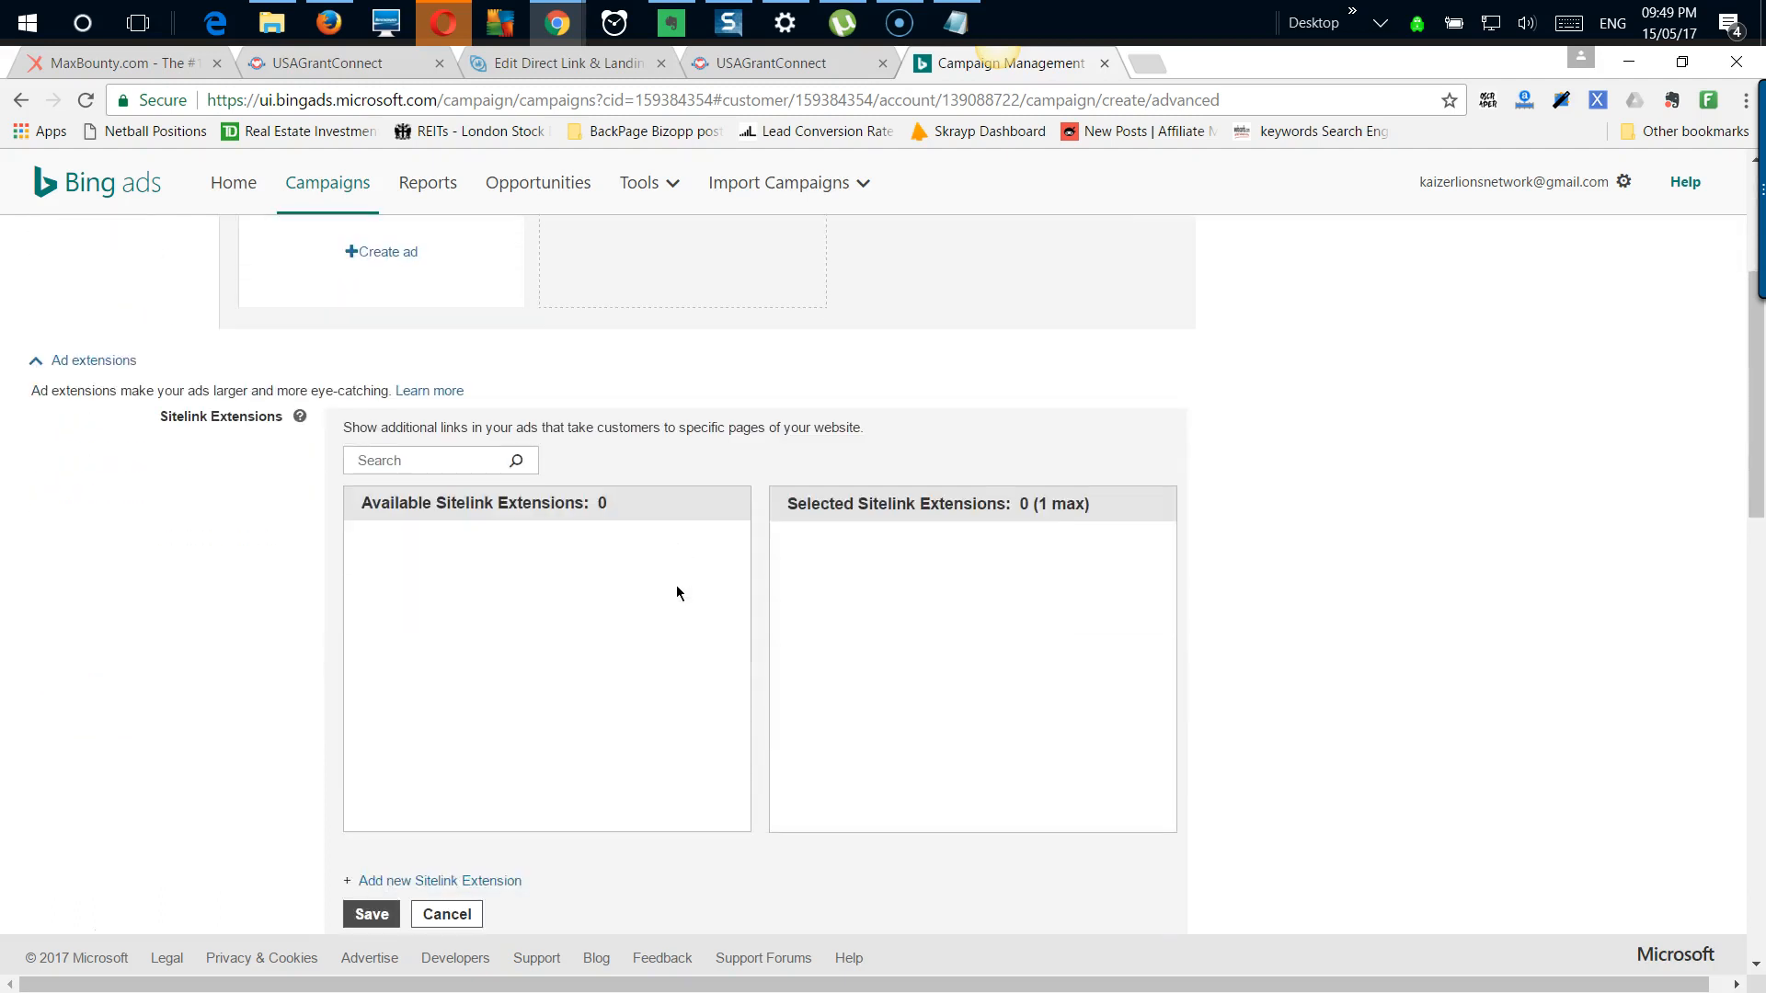
scroll(678, 593, down, 4)
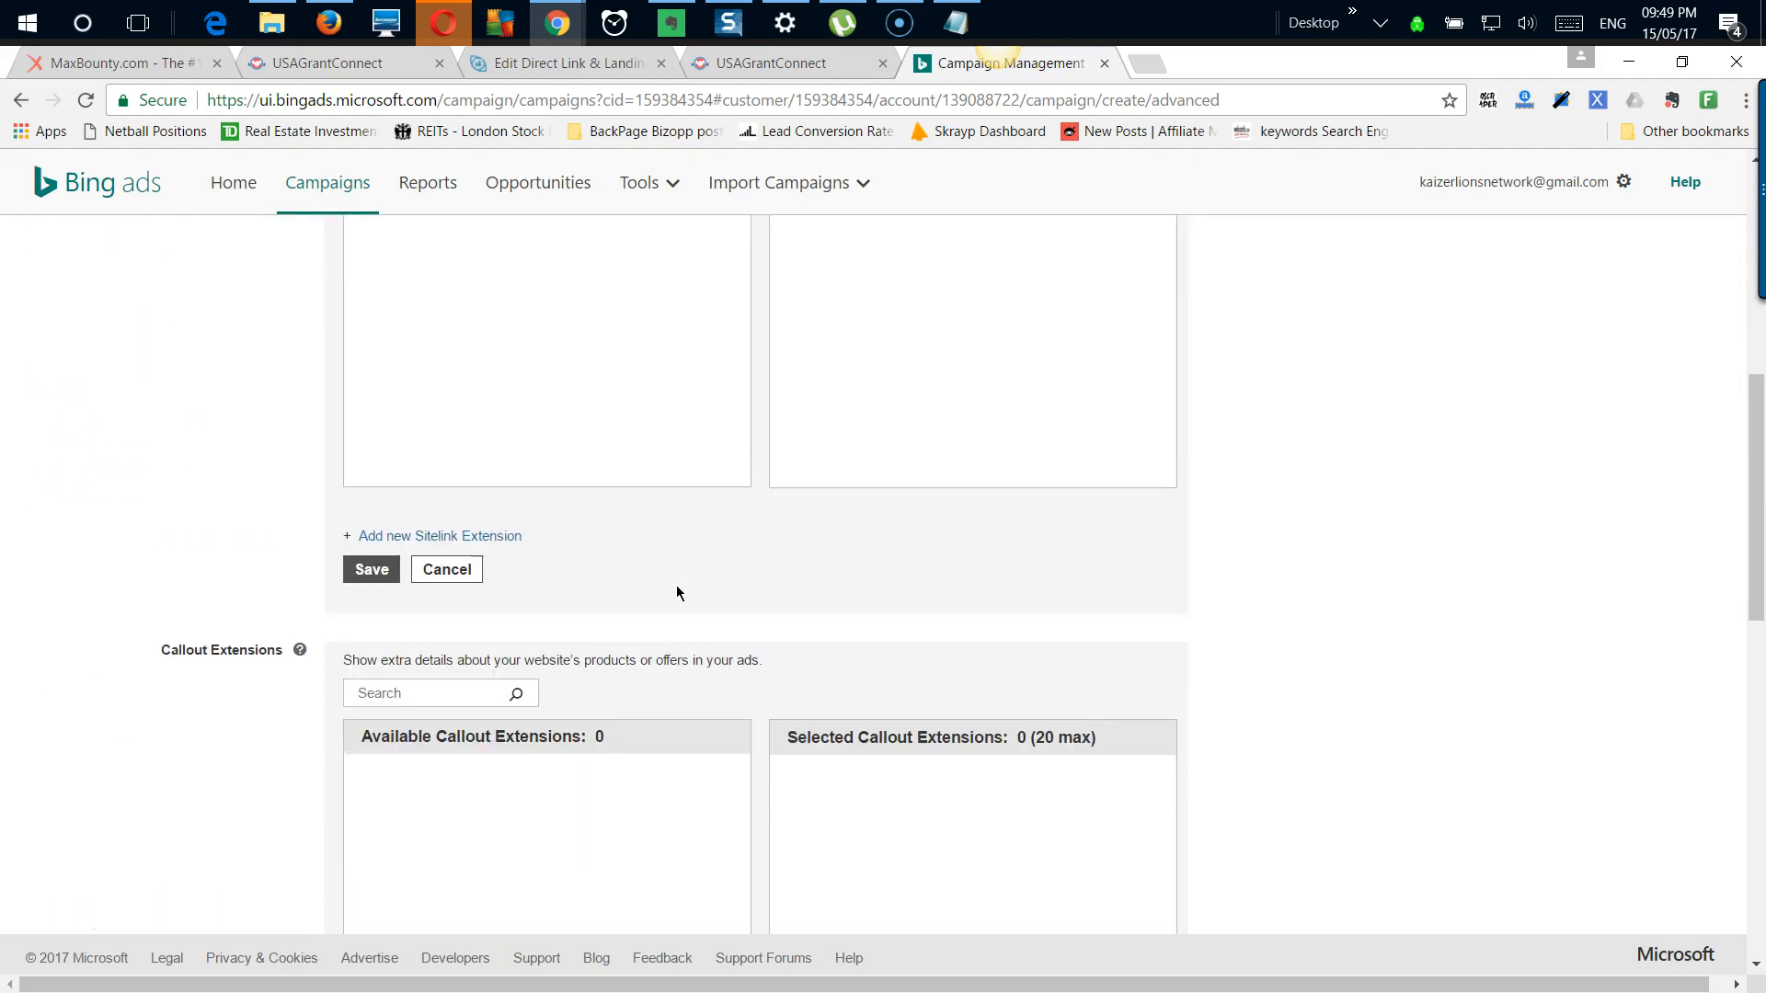
scroll(678, 594, down, 4)
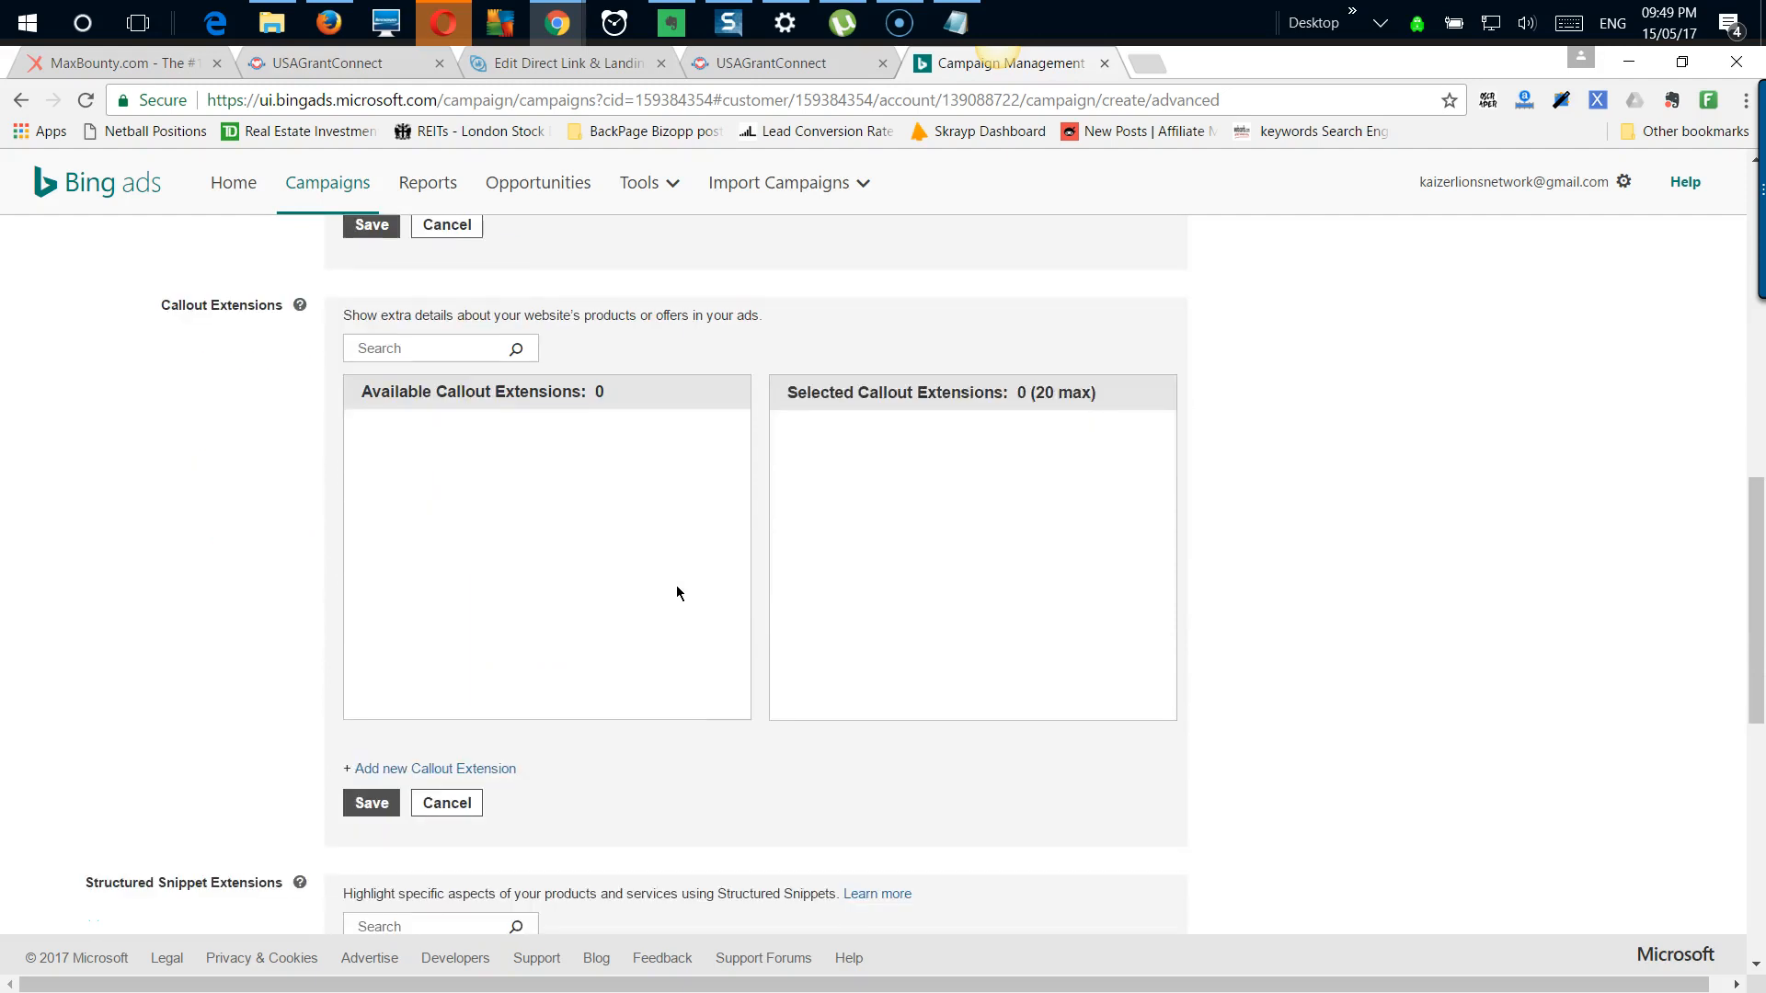
scroll(678, 593, down, 5)
scroll(678, 593, up, 8)
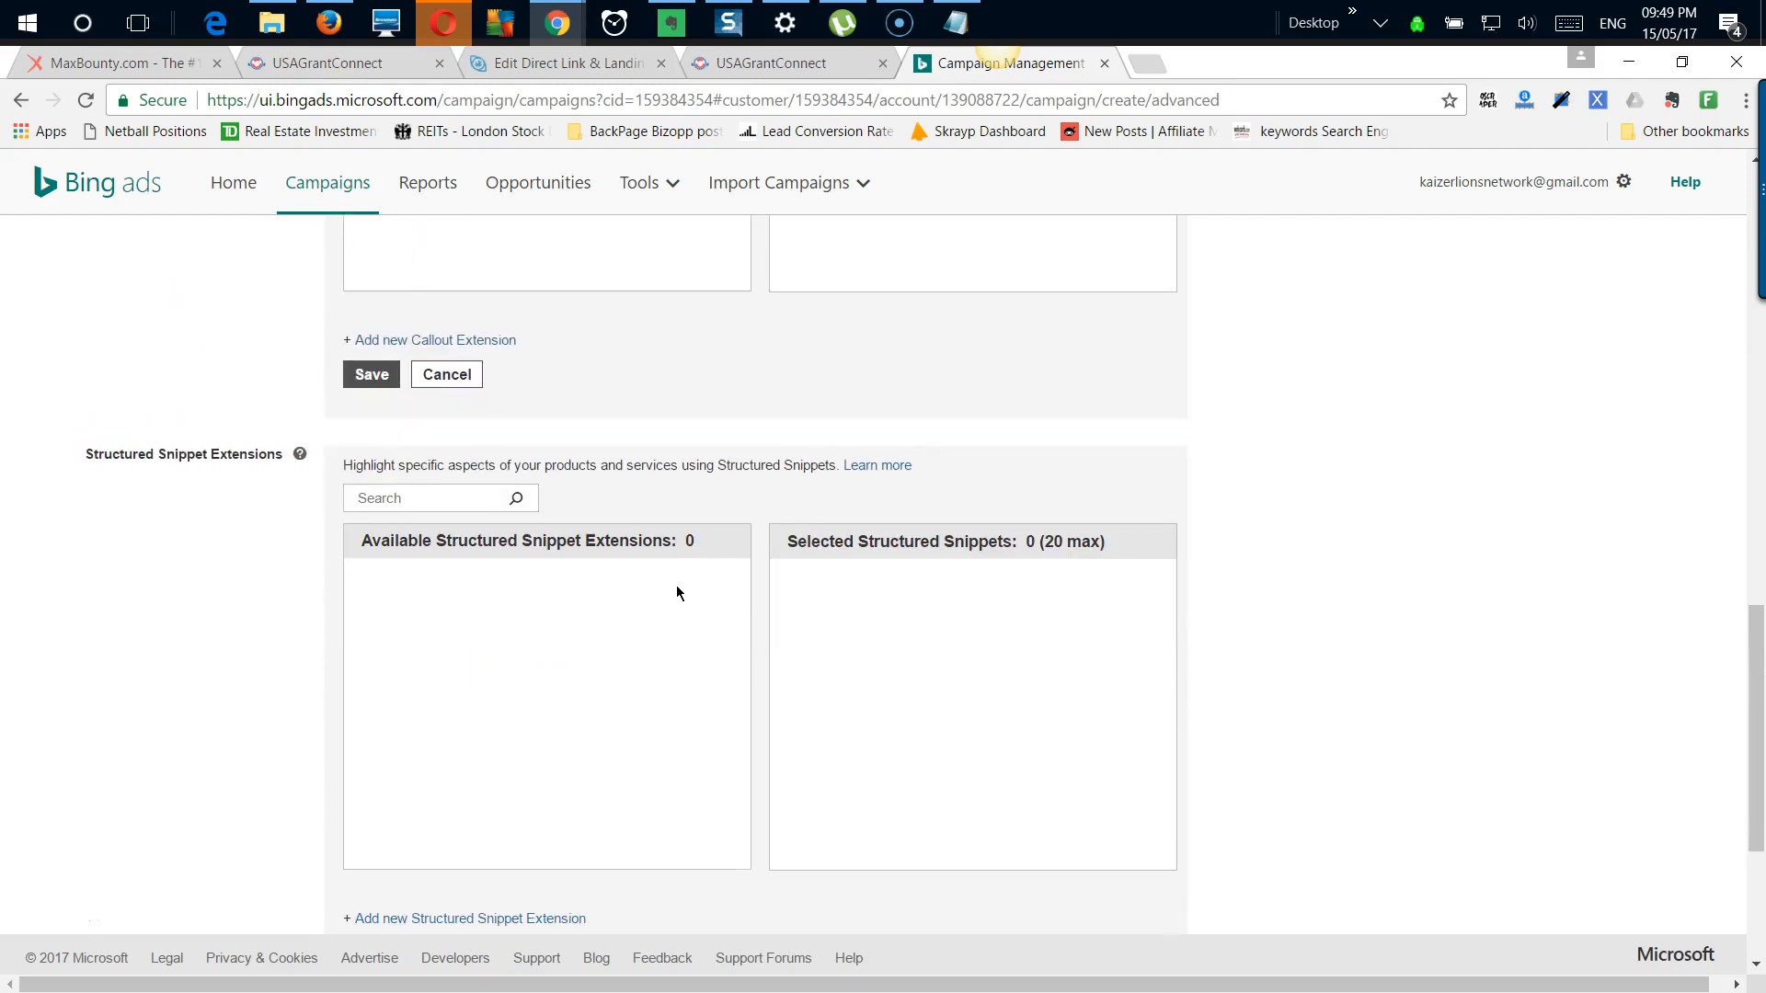
scroll(685, 581, up, 7)
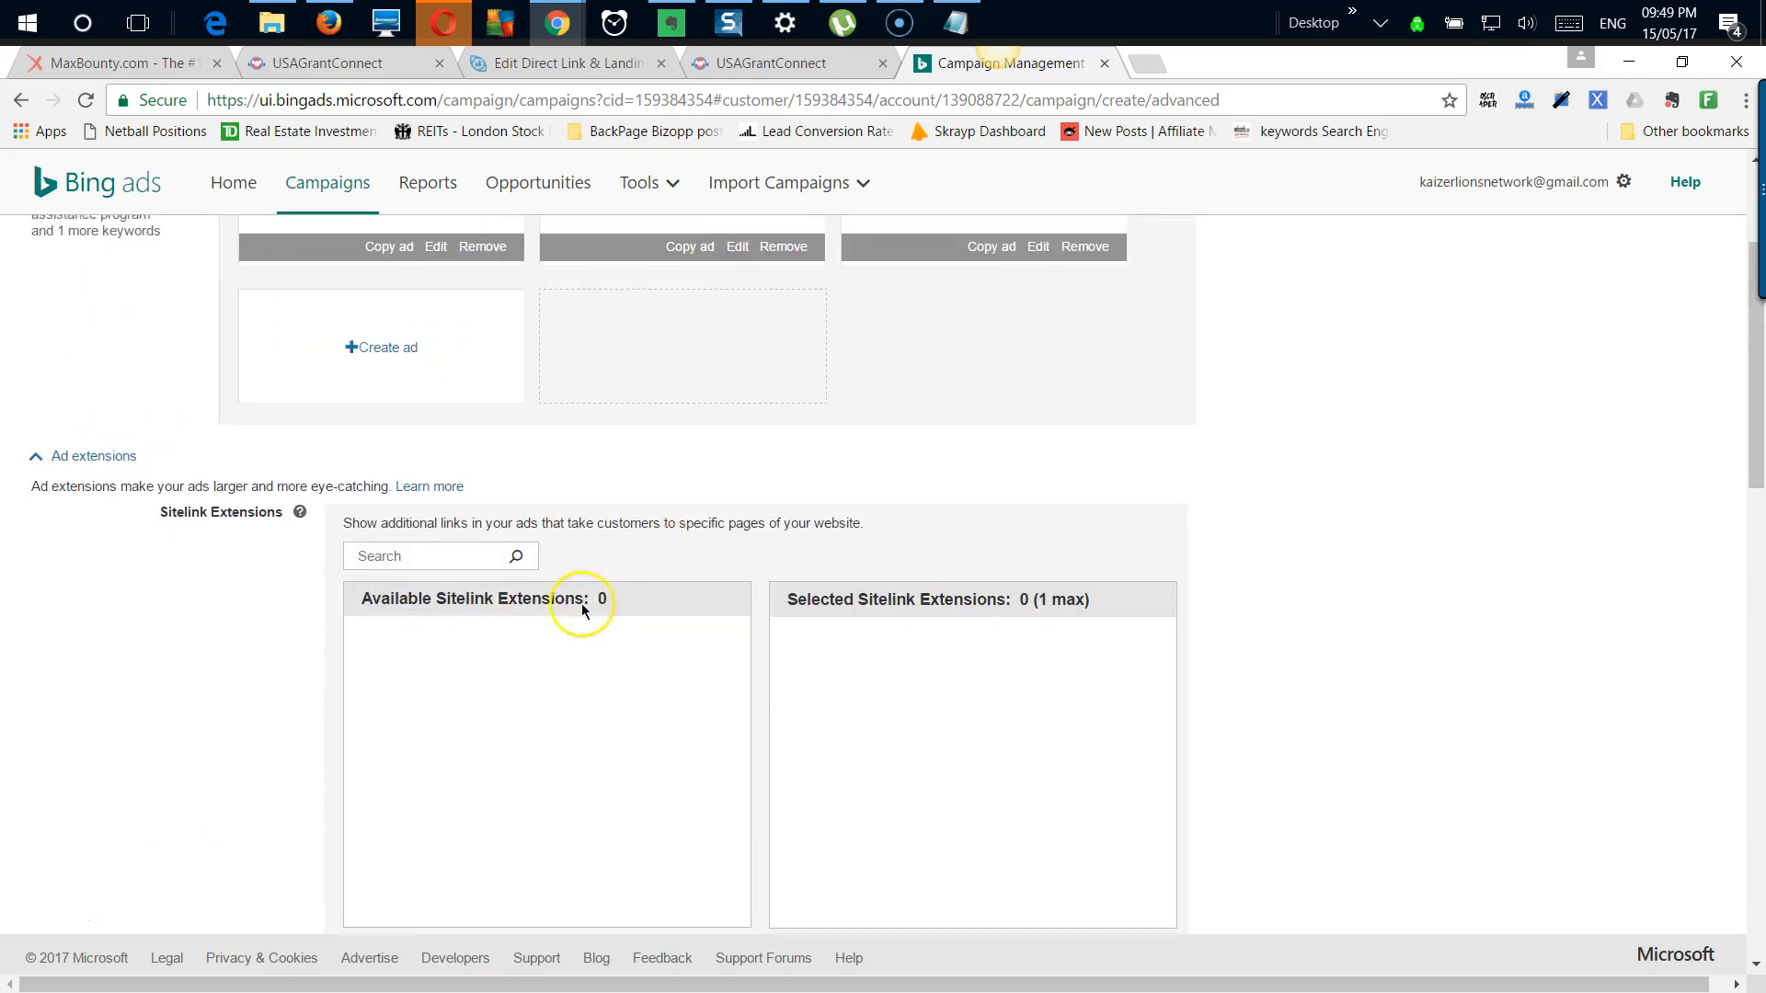
scroll(576, 611, down, 4)
scroll(582, 610, down, 6)
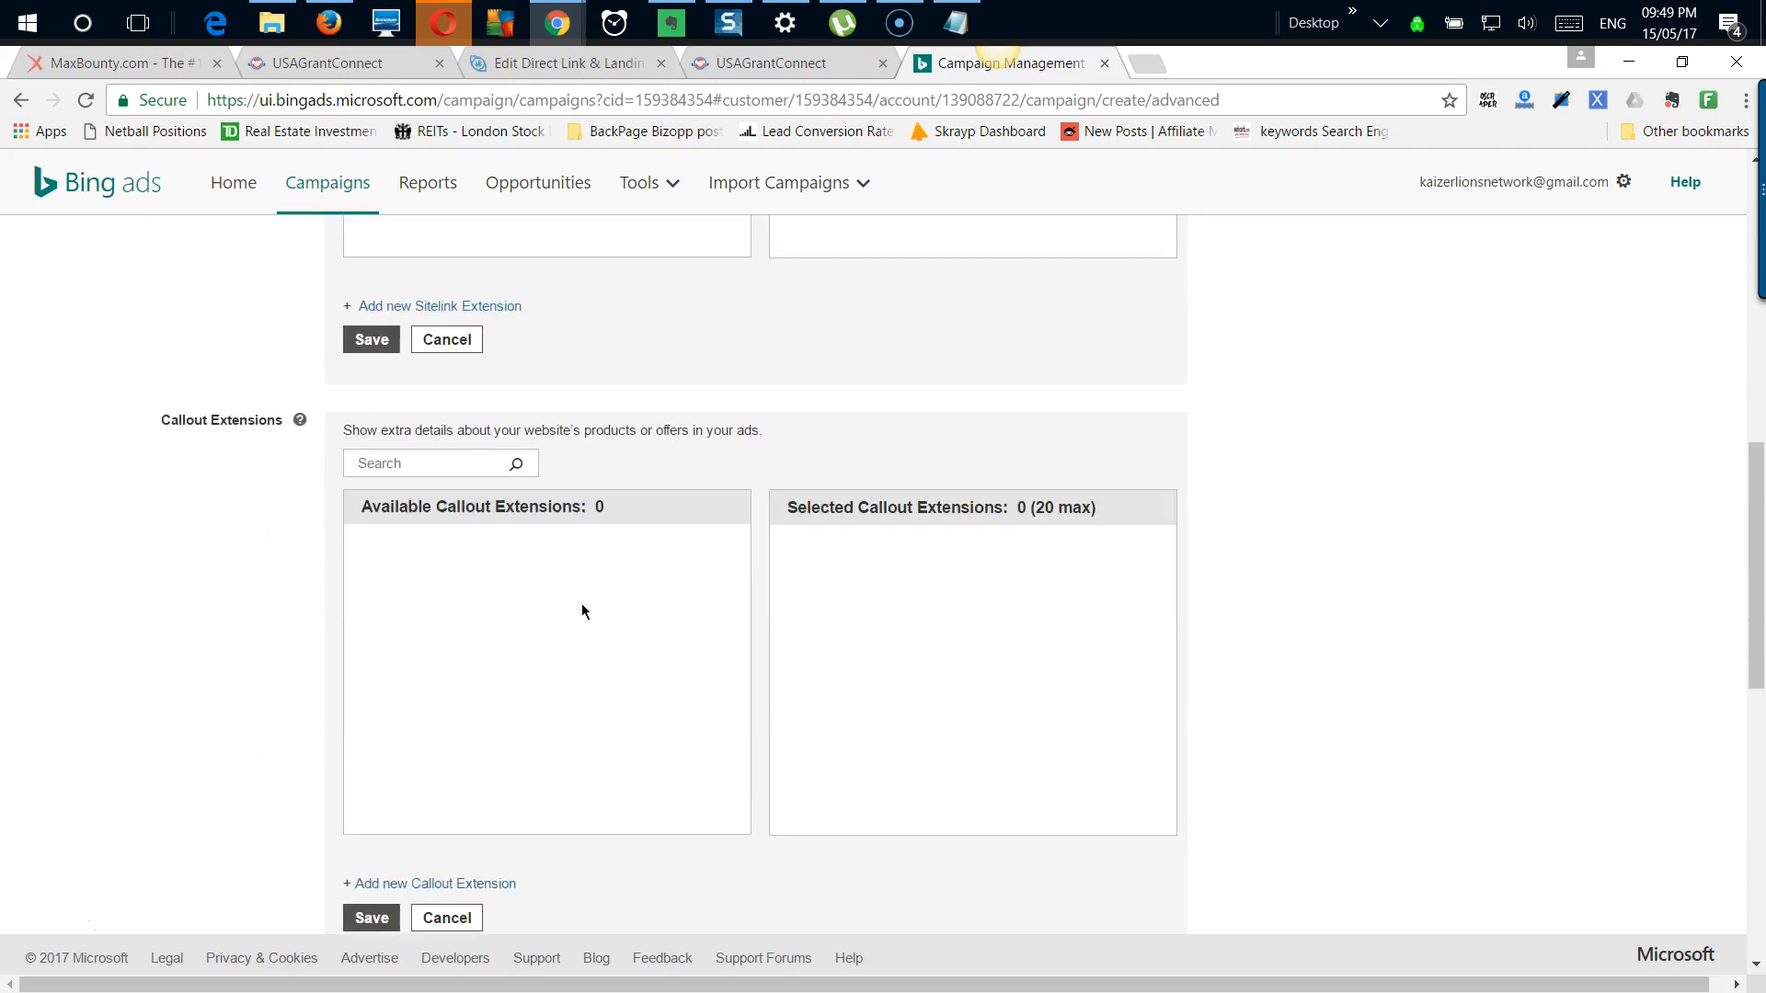
scroll(582, 611, down, 7)
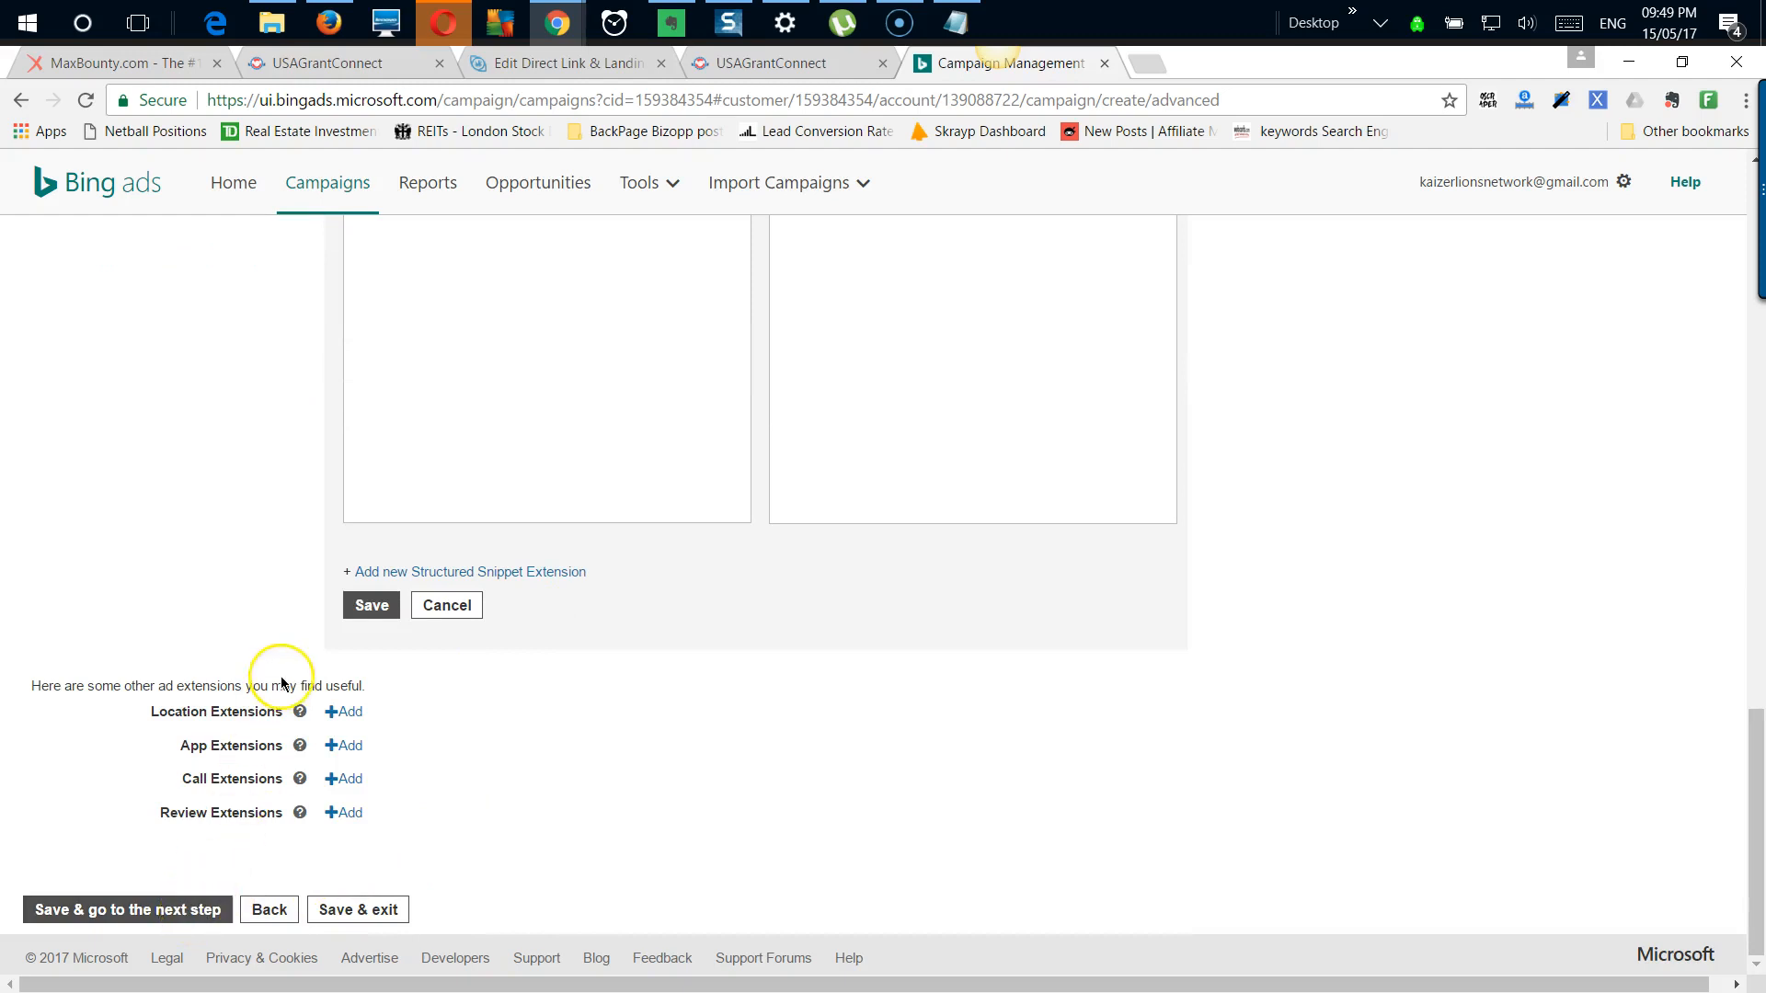
scroll(279, 681, up, 3)
scroll(281, 682, up, 3)
scroll(281, 683, up, 4)
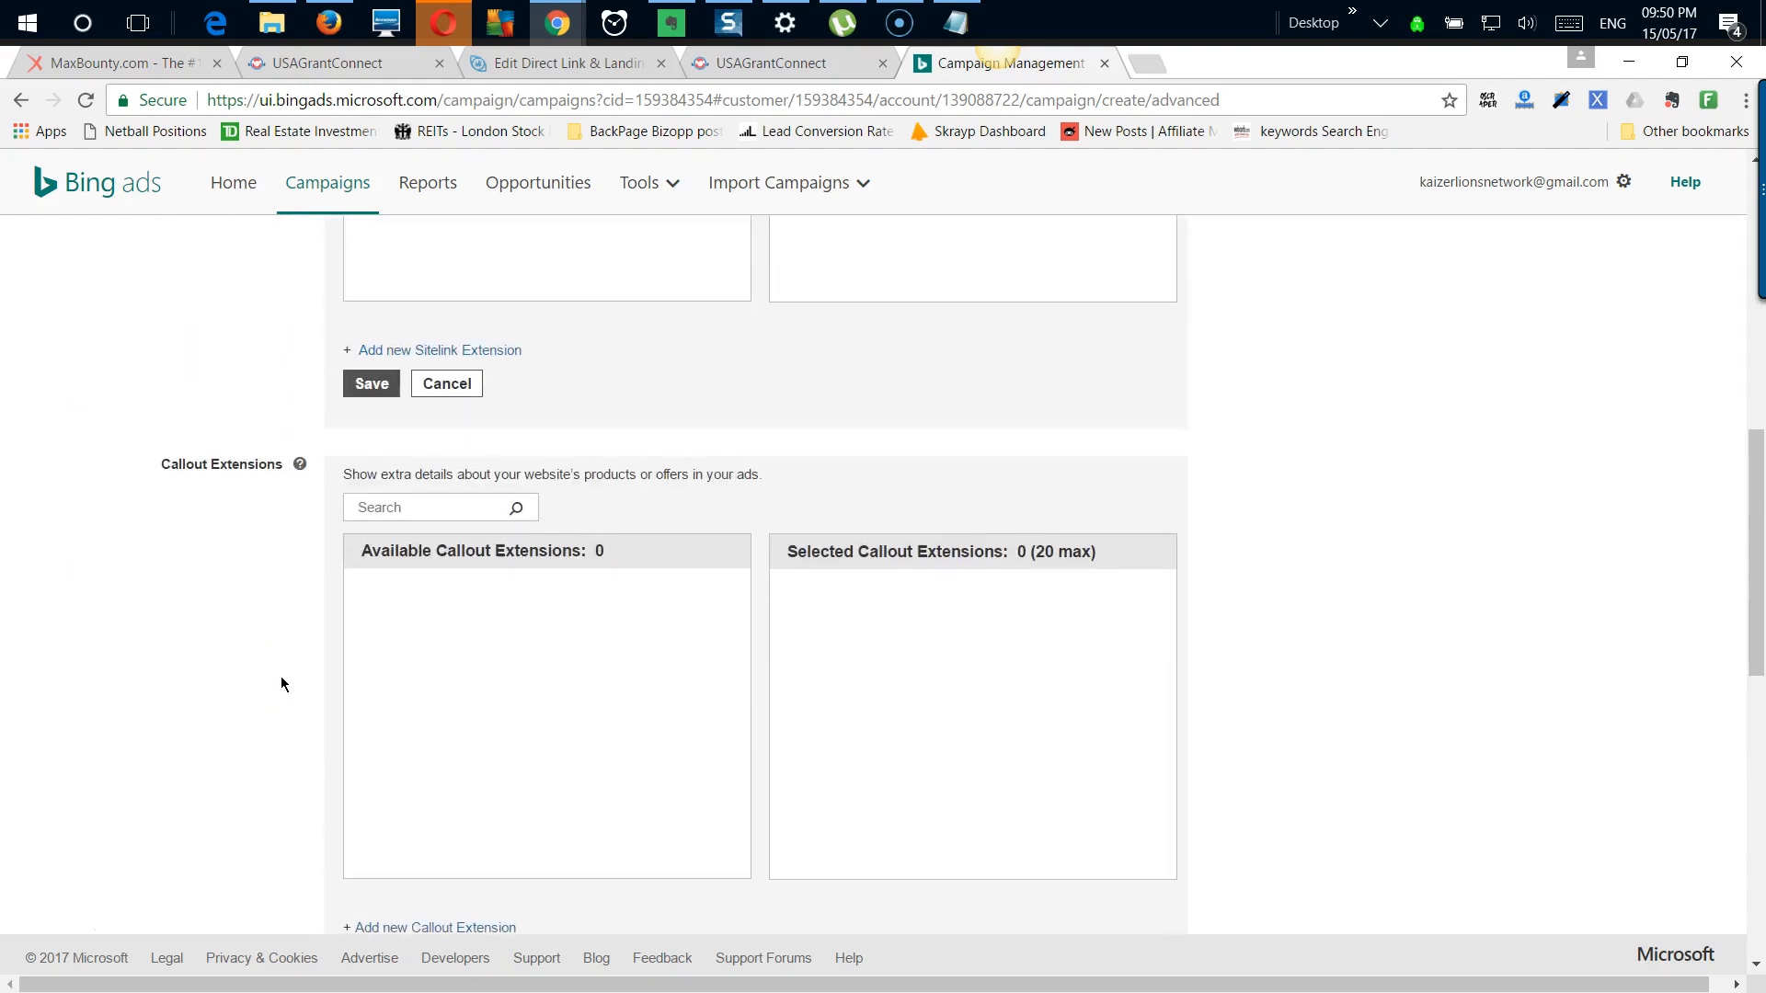
scroll(281, 683, up, 1)
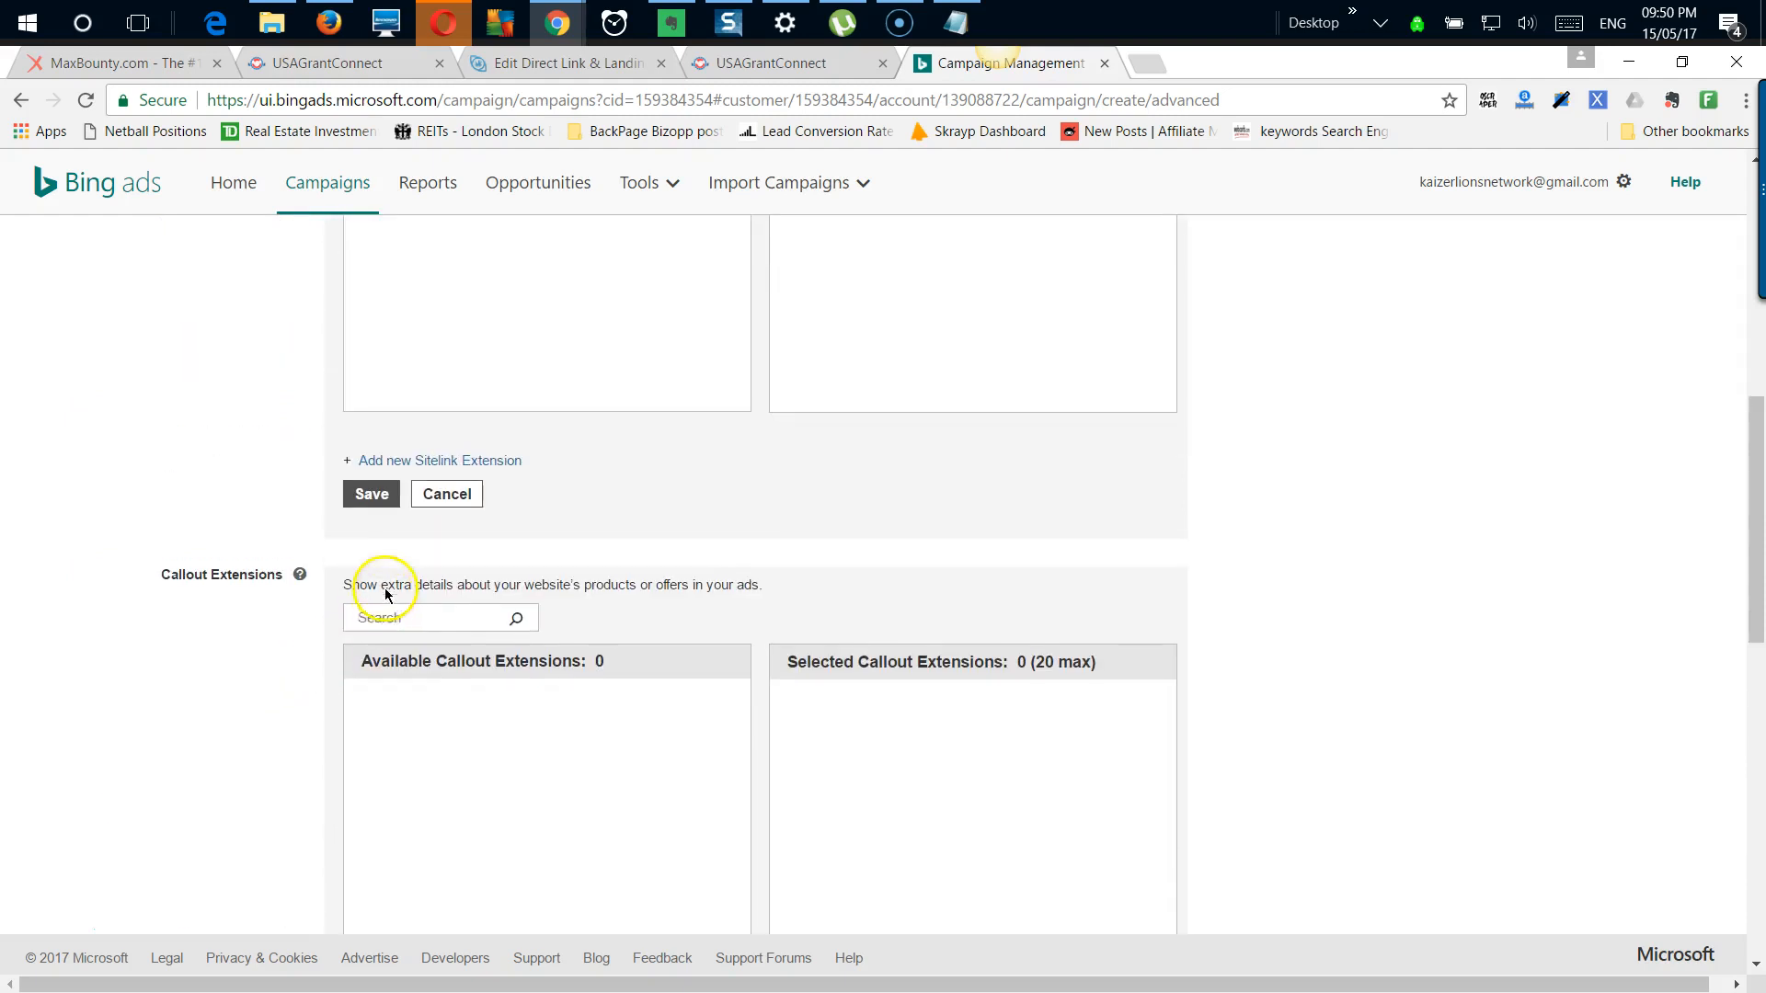
scroll(386, 595, up, 1)
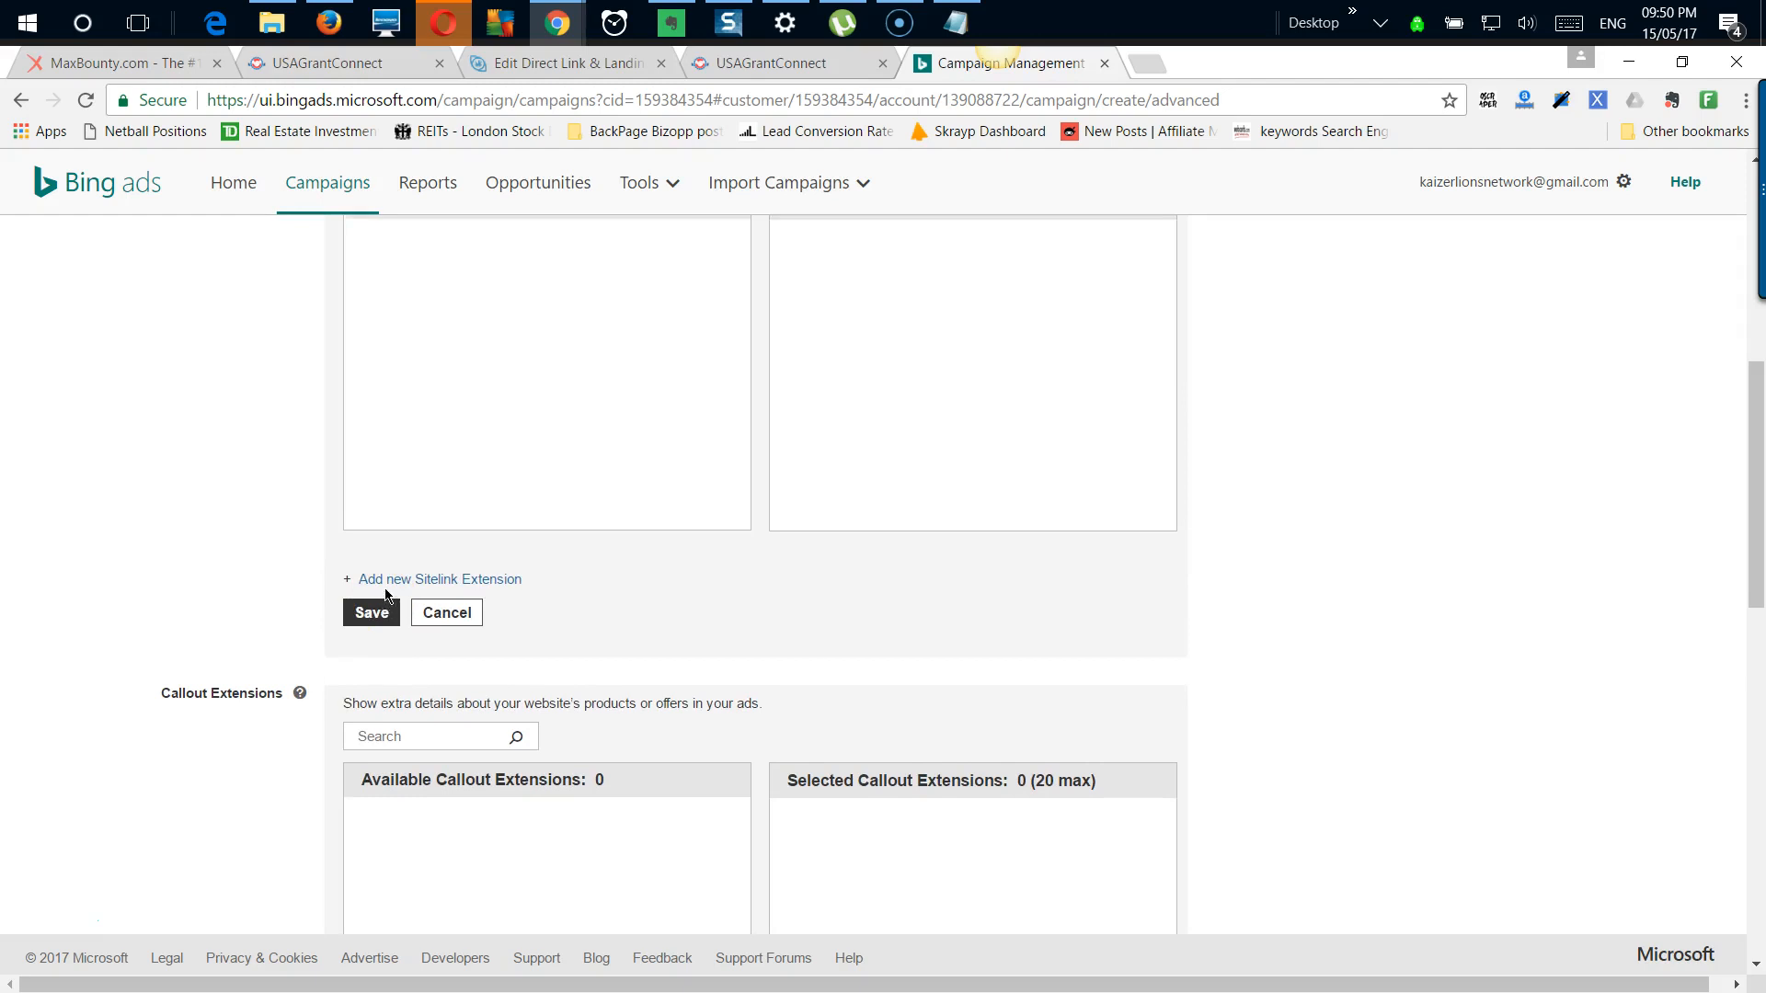
click(386, 595)
scroll(385, 595, down, 4)
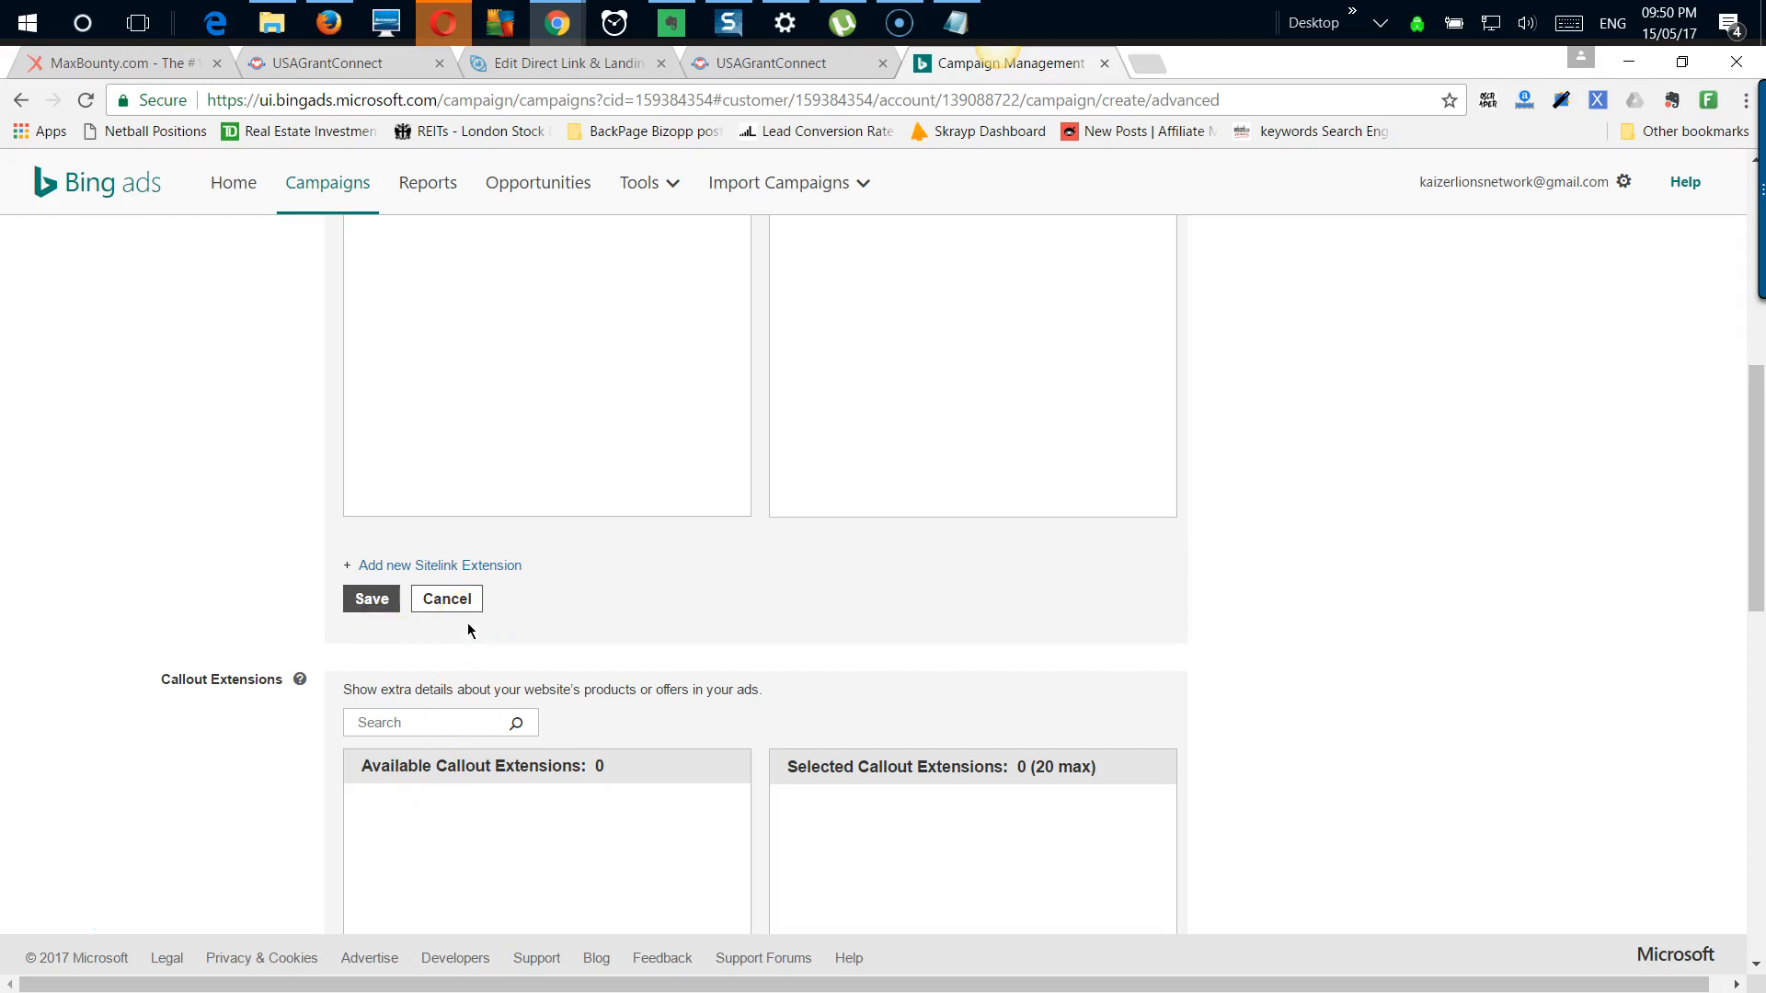
scroll(468, 622, down, 5)
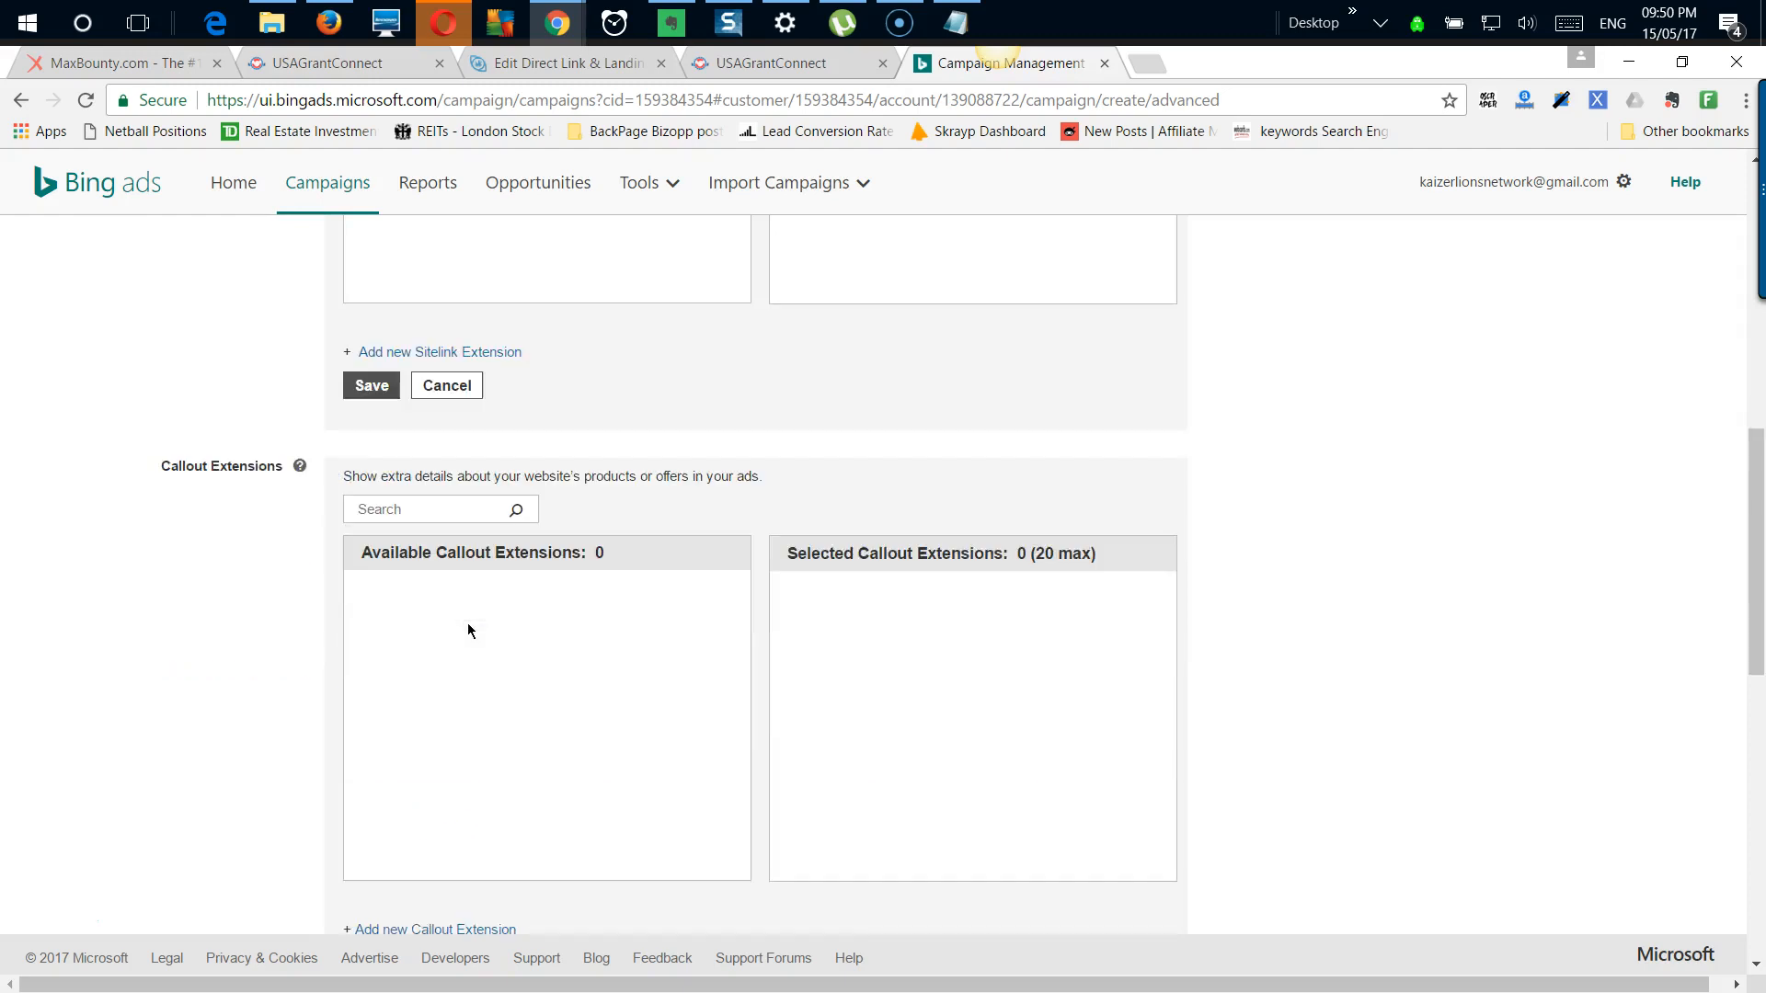
scroll(468, 623, down, 3)
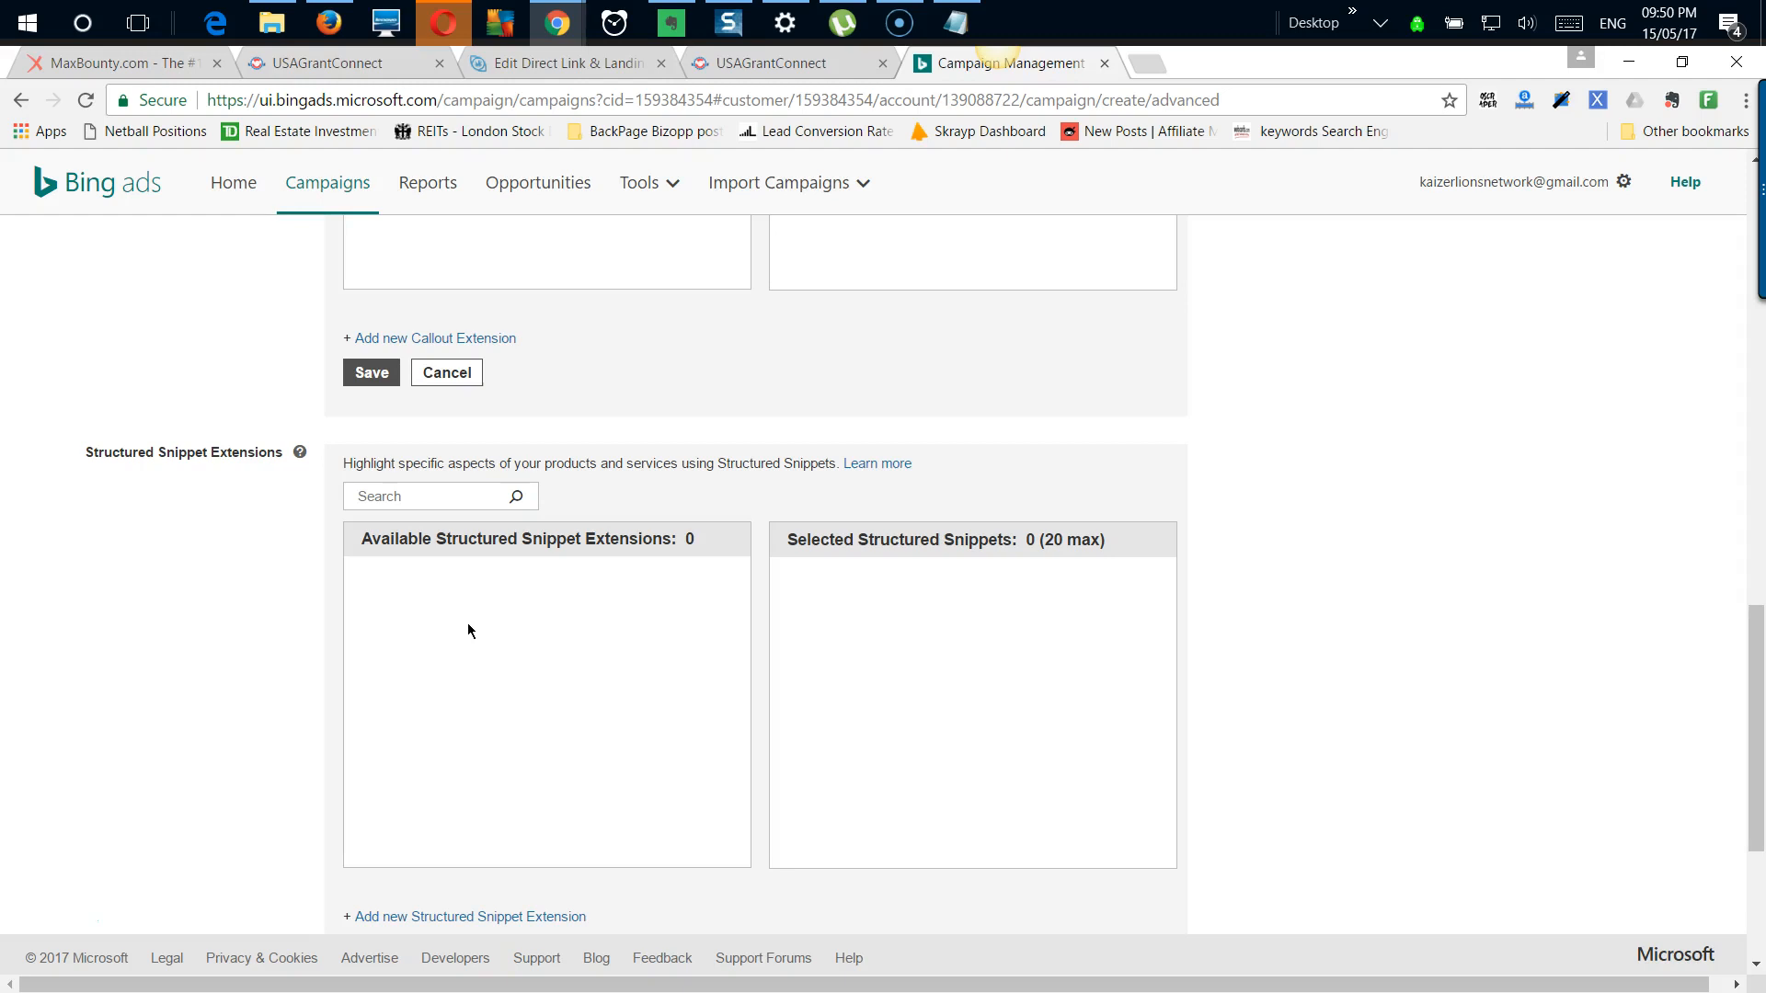
scroll(467, 631, up, 1)
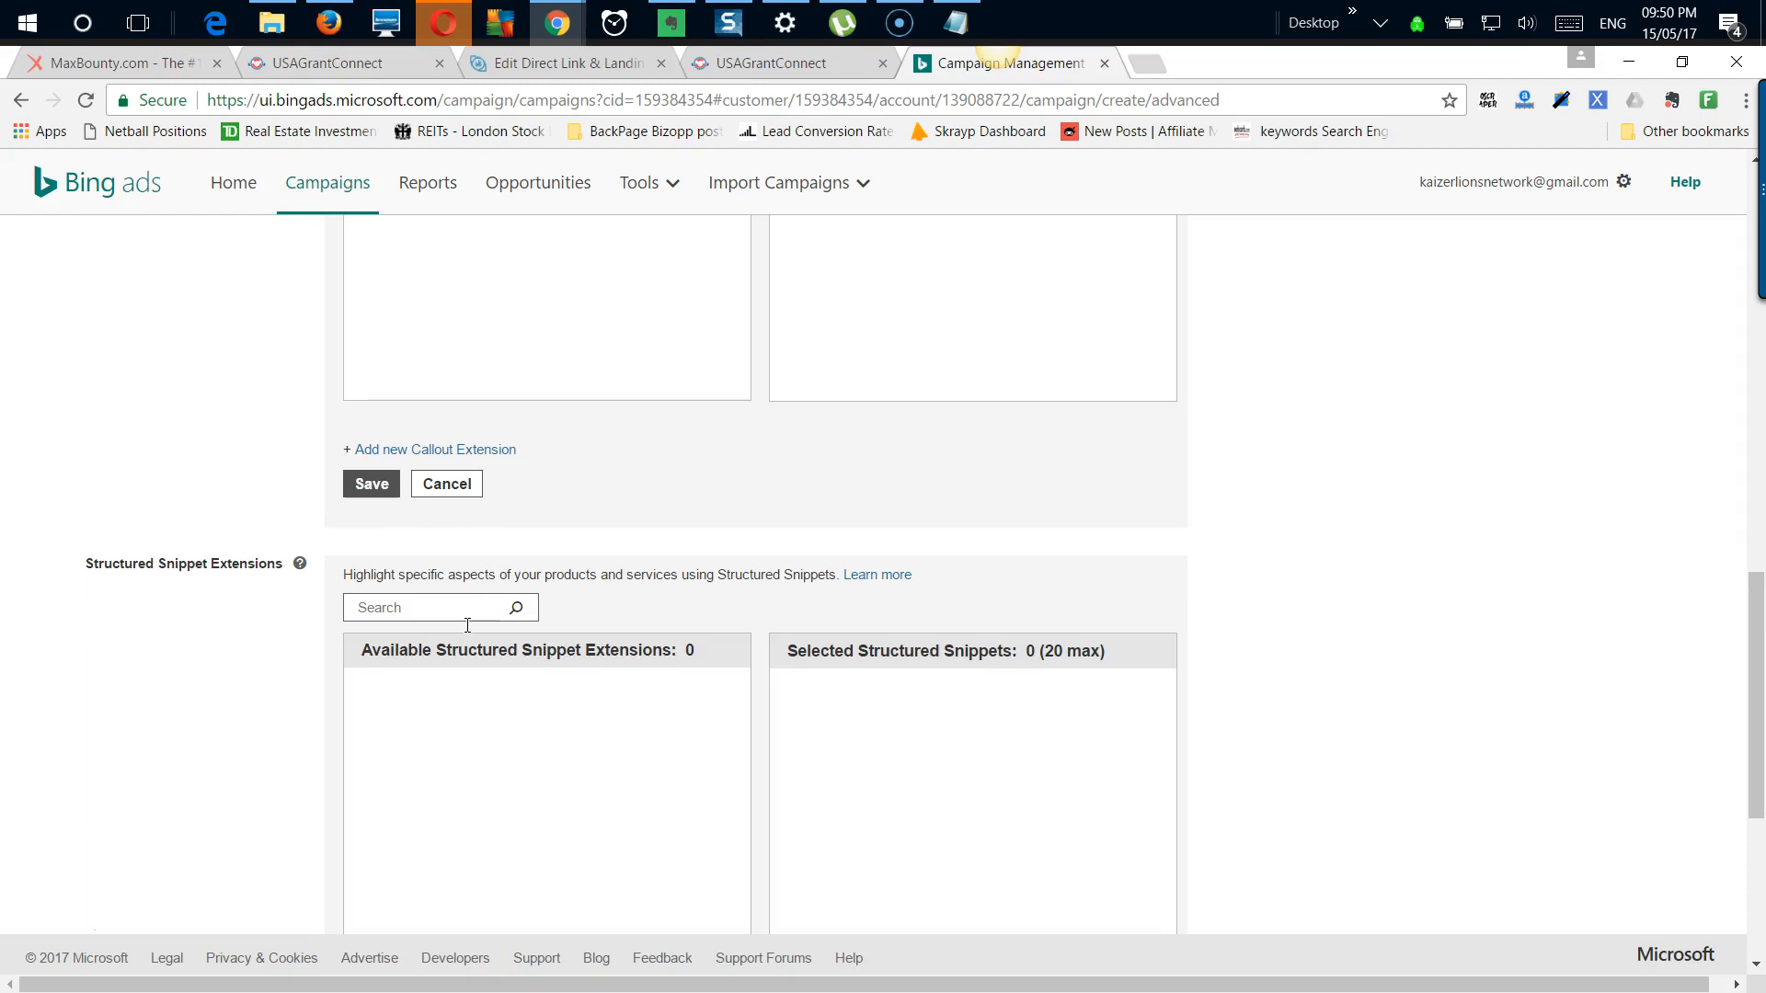
scroll(467, 626, down, 4)
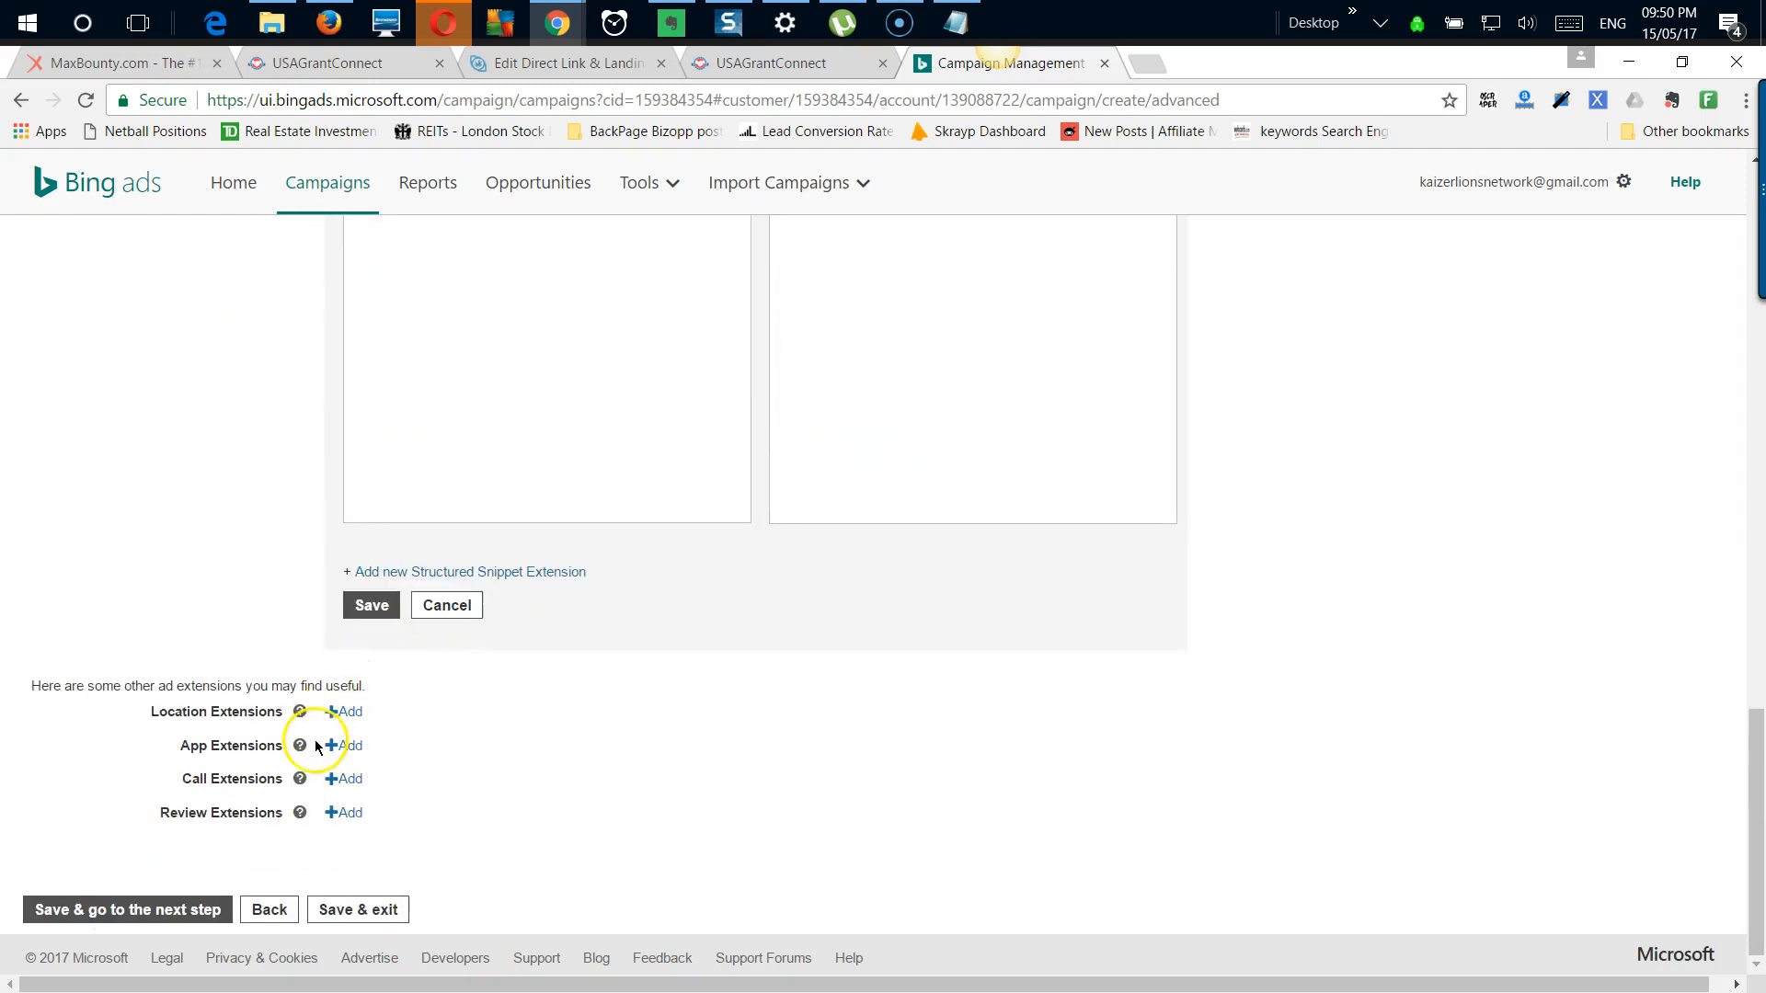
Step: Save the ads without extensions, proceed to budget and bids, and set group 1's bid to 0.25 USD
click(174, 910)
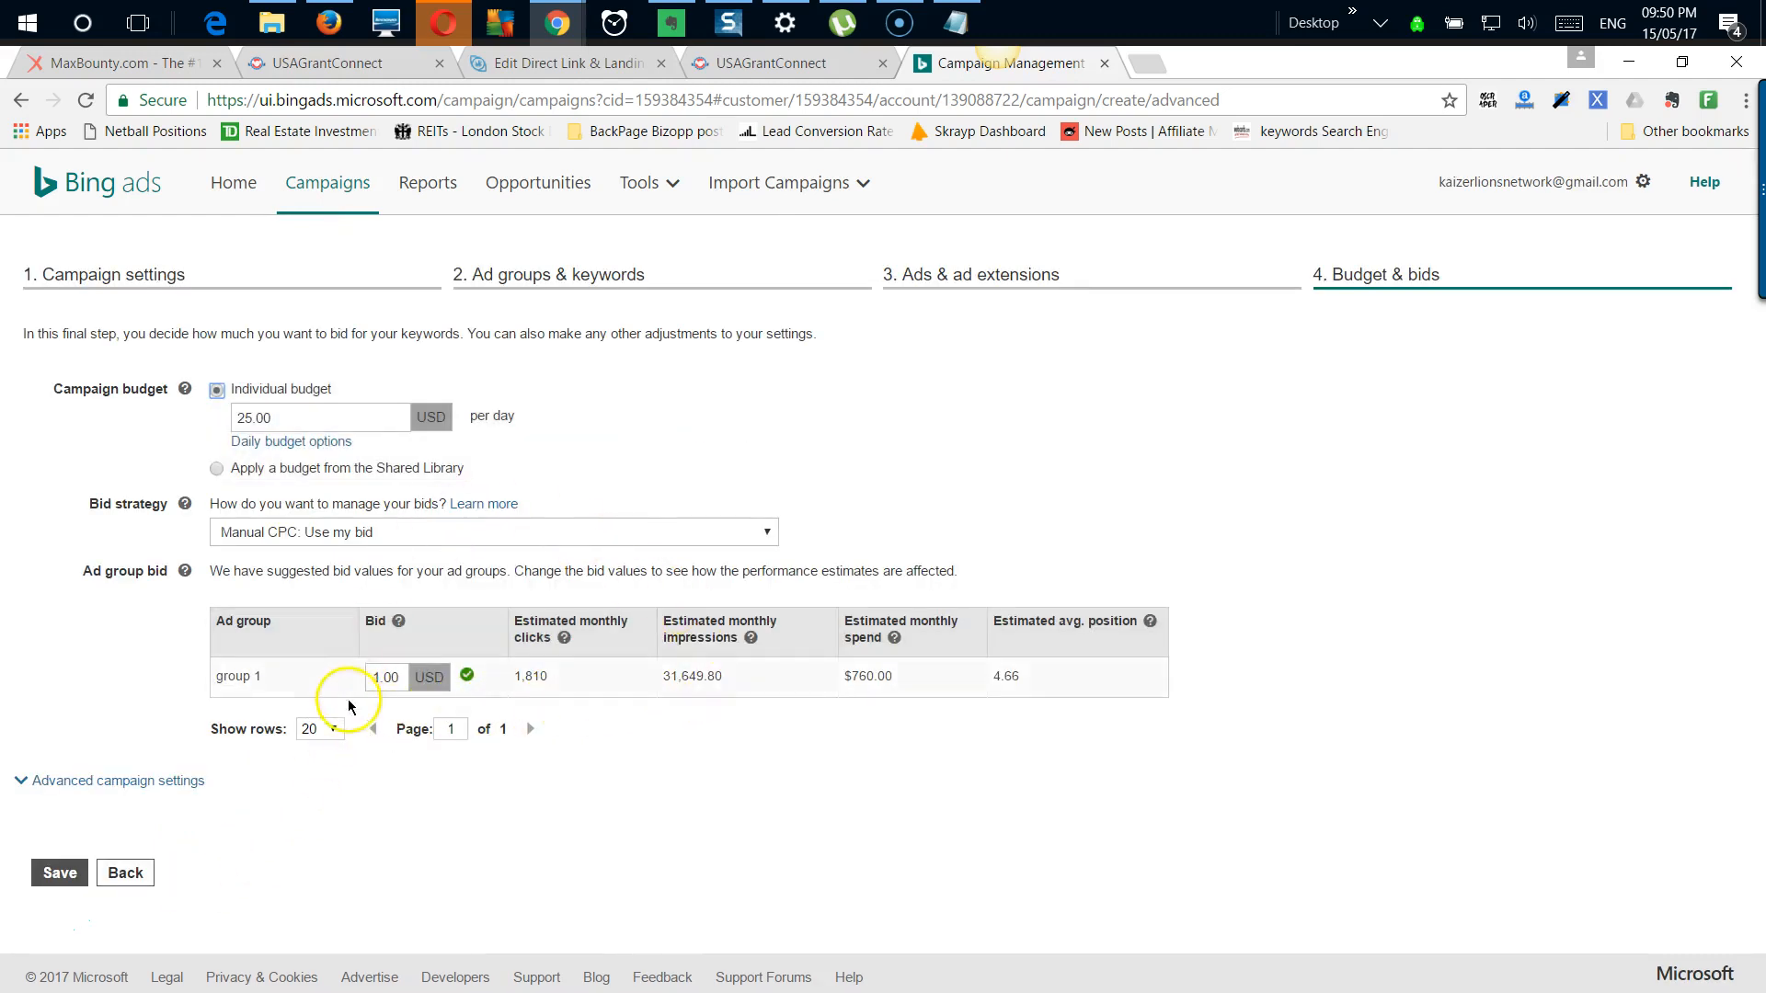
click(398, 684)
key(BackSpace)
text(0)
key(BackSpace)
text(2)
key(Delete)
text(5)
click(507, 776)
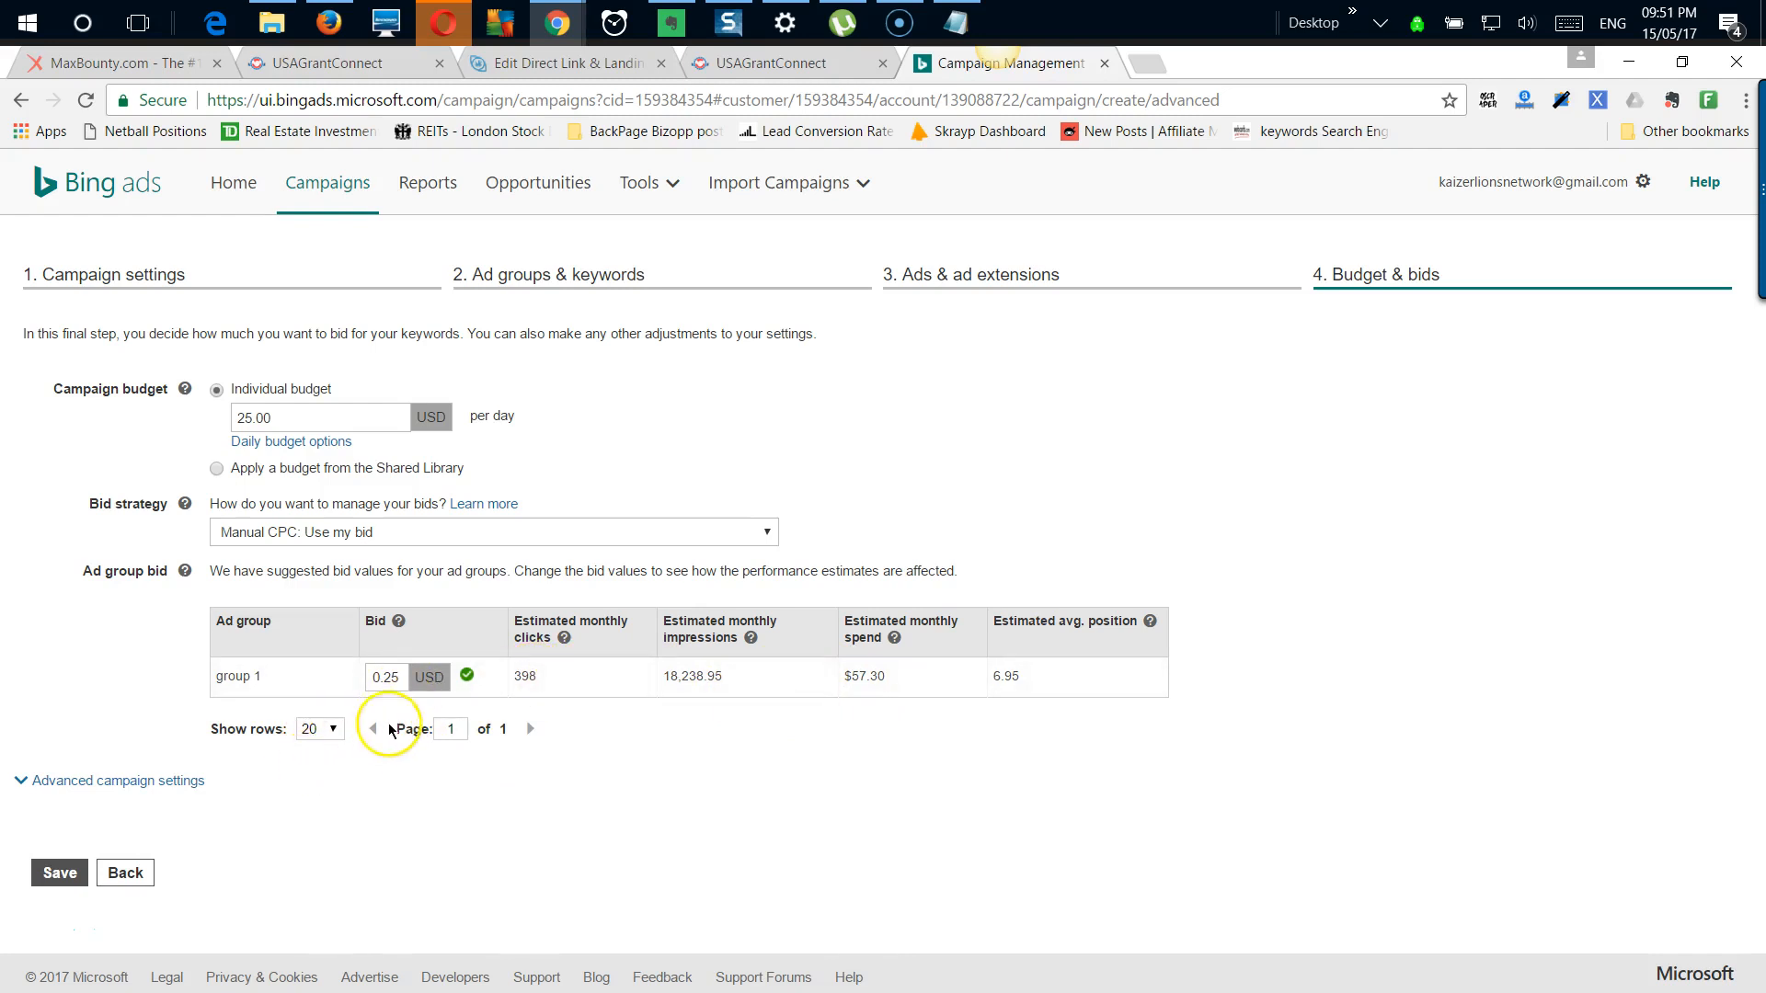
Step: Lower the bid for group 1 to 0.23 USD
click(397, 677)
key(BackSpace)
text(3)
click(589, 777)
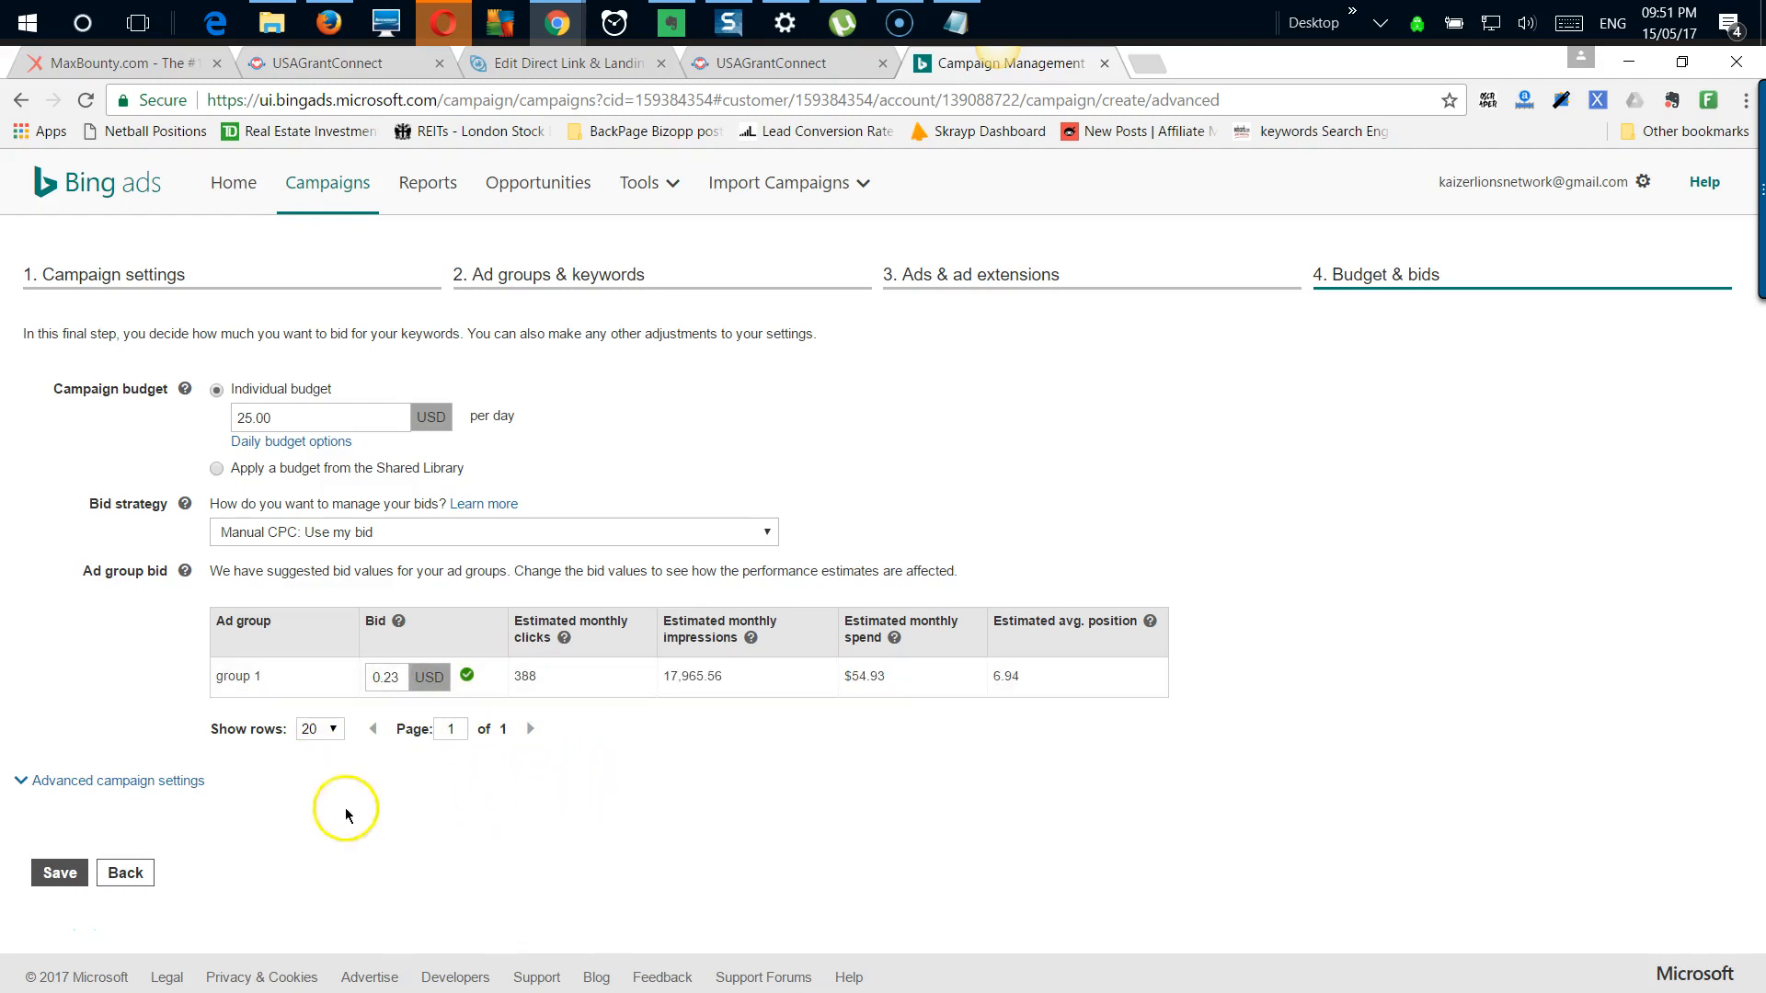
Step: Expand the advanced campaign settings and show the device bid adjustments
click(113, 784)
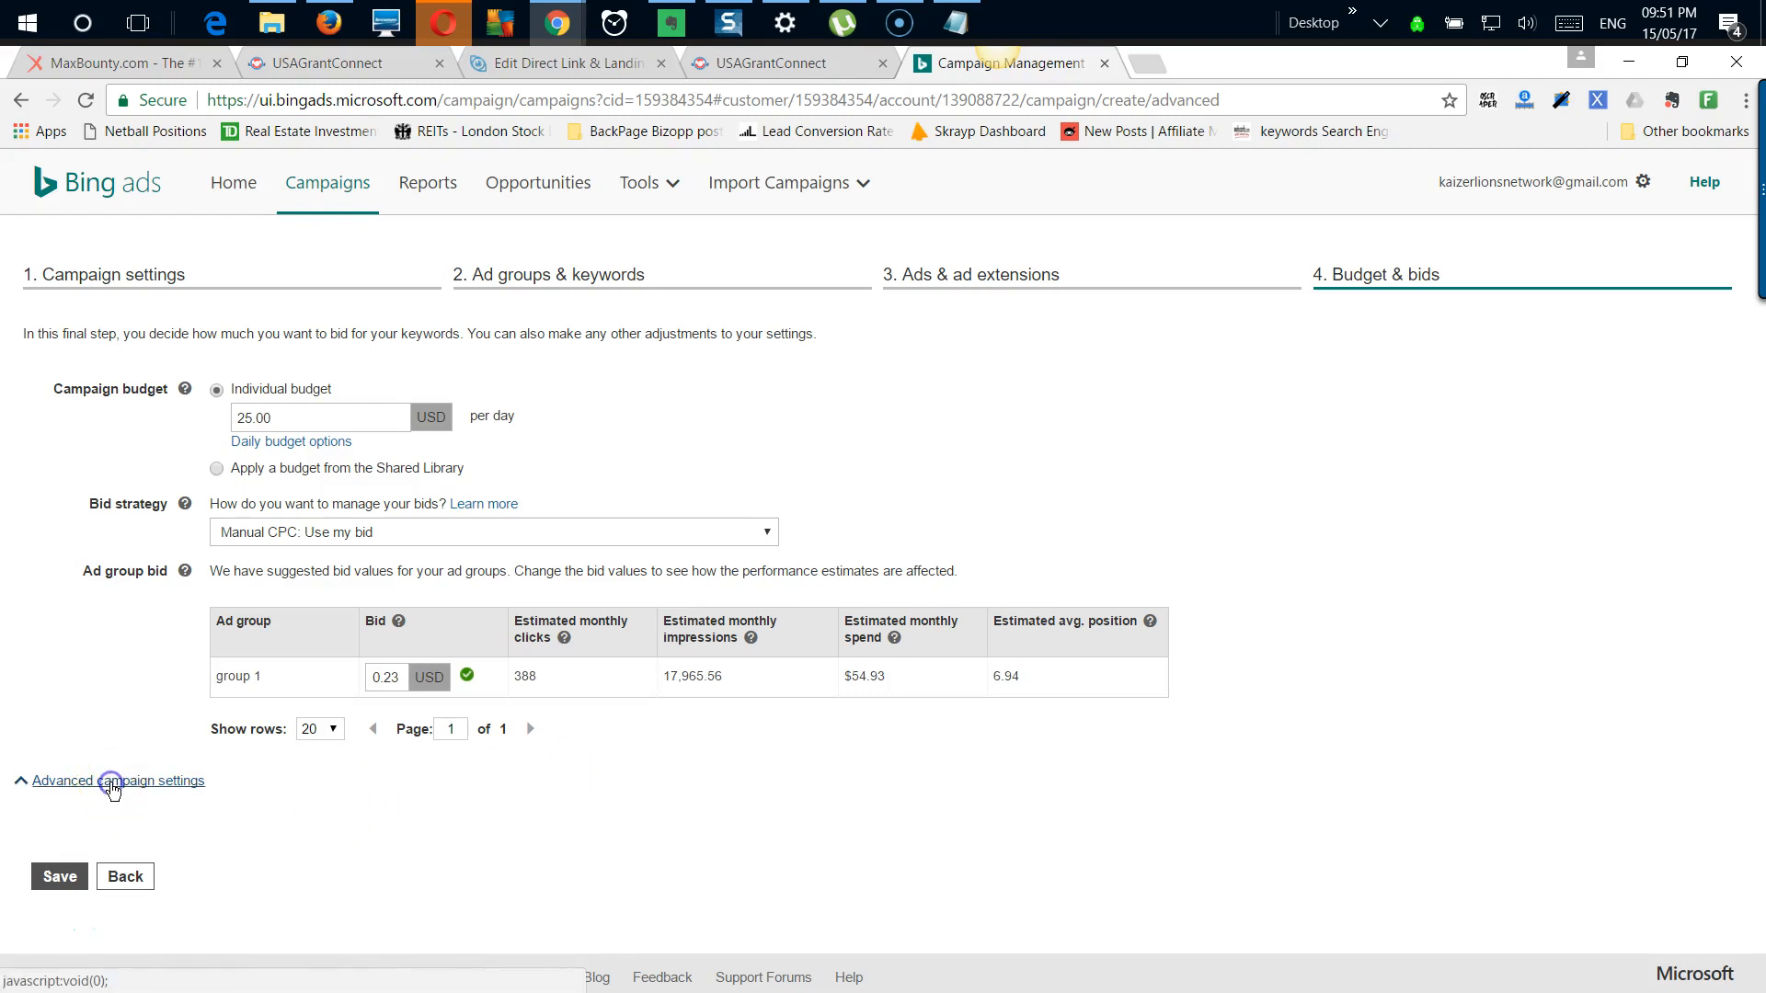
scroll(112, 788, down, 2)
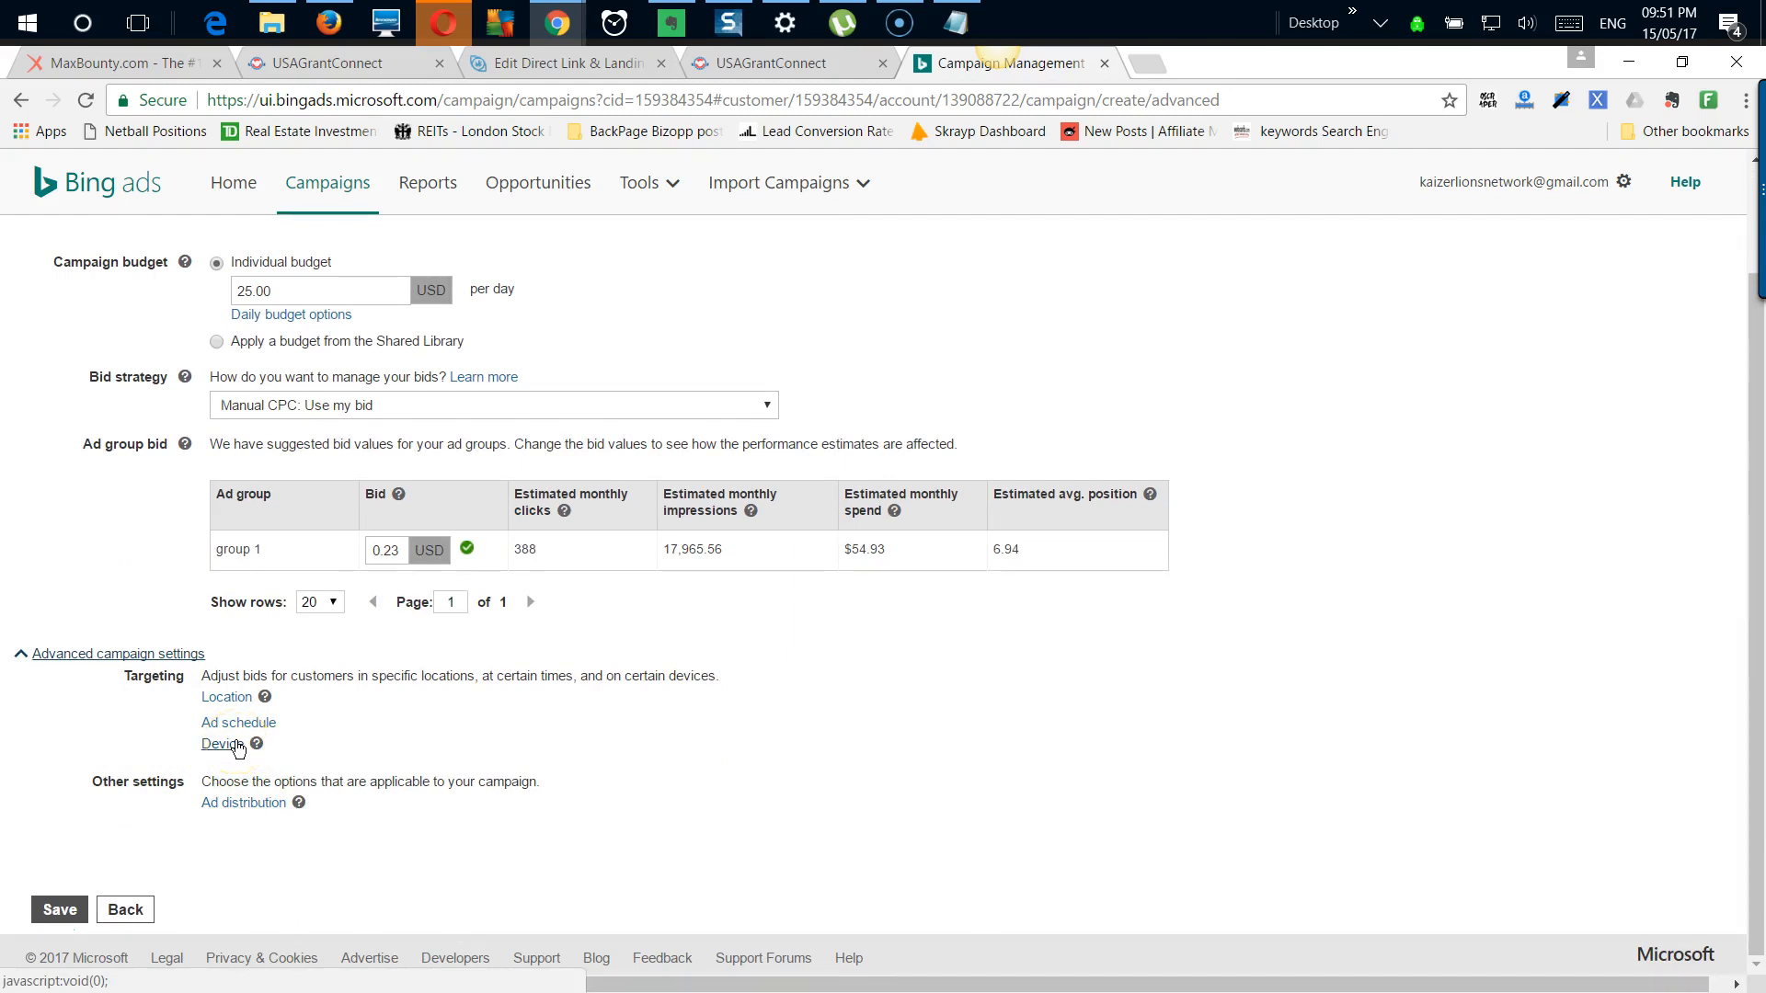
click(225, 746)
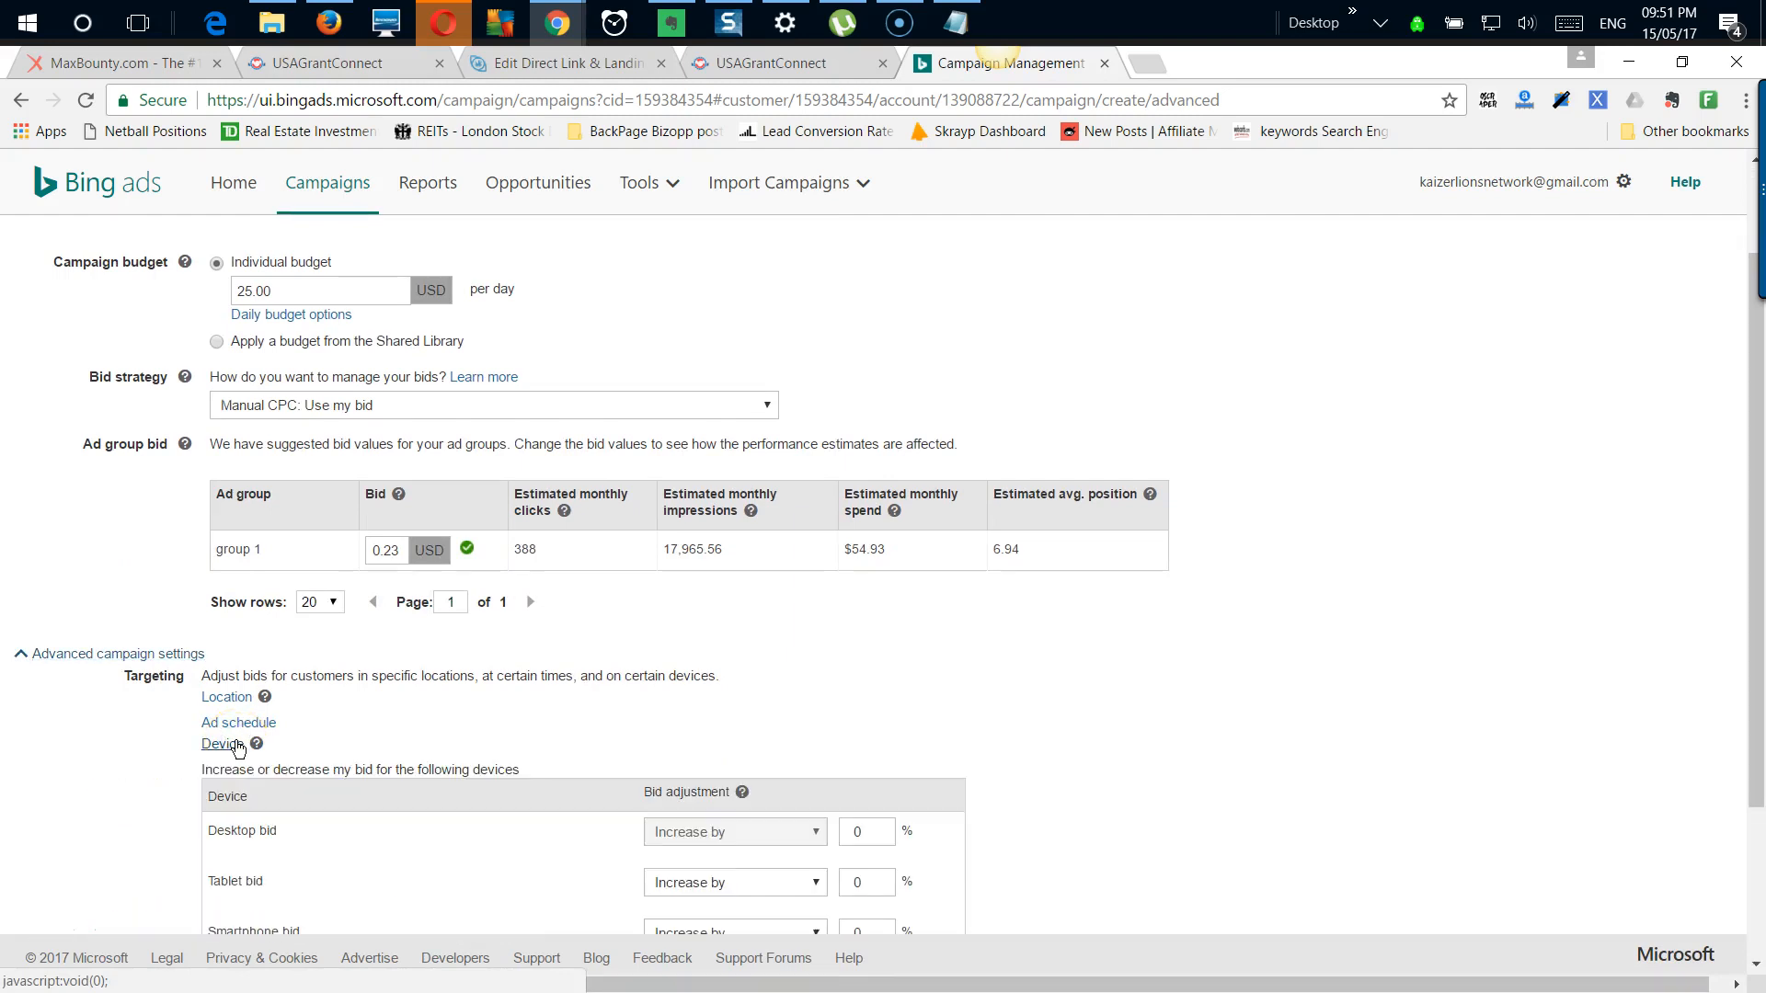
scroll(238, 749, down, 3)
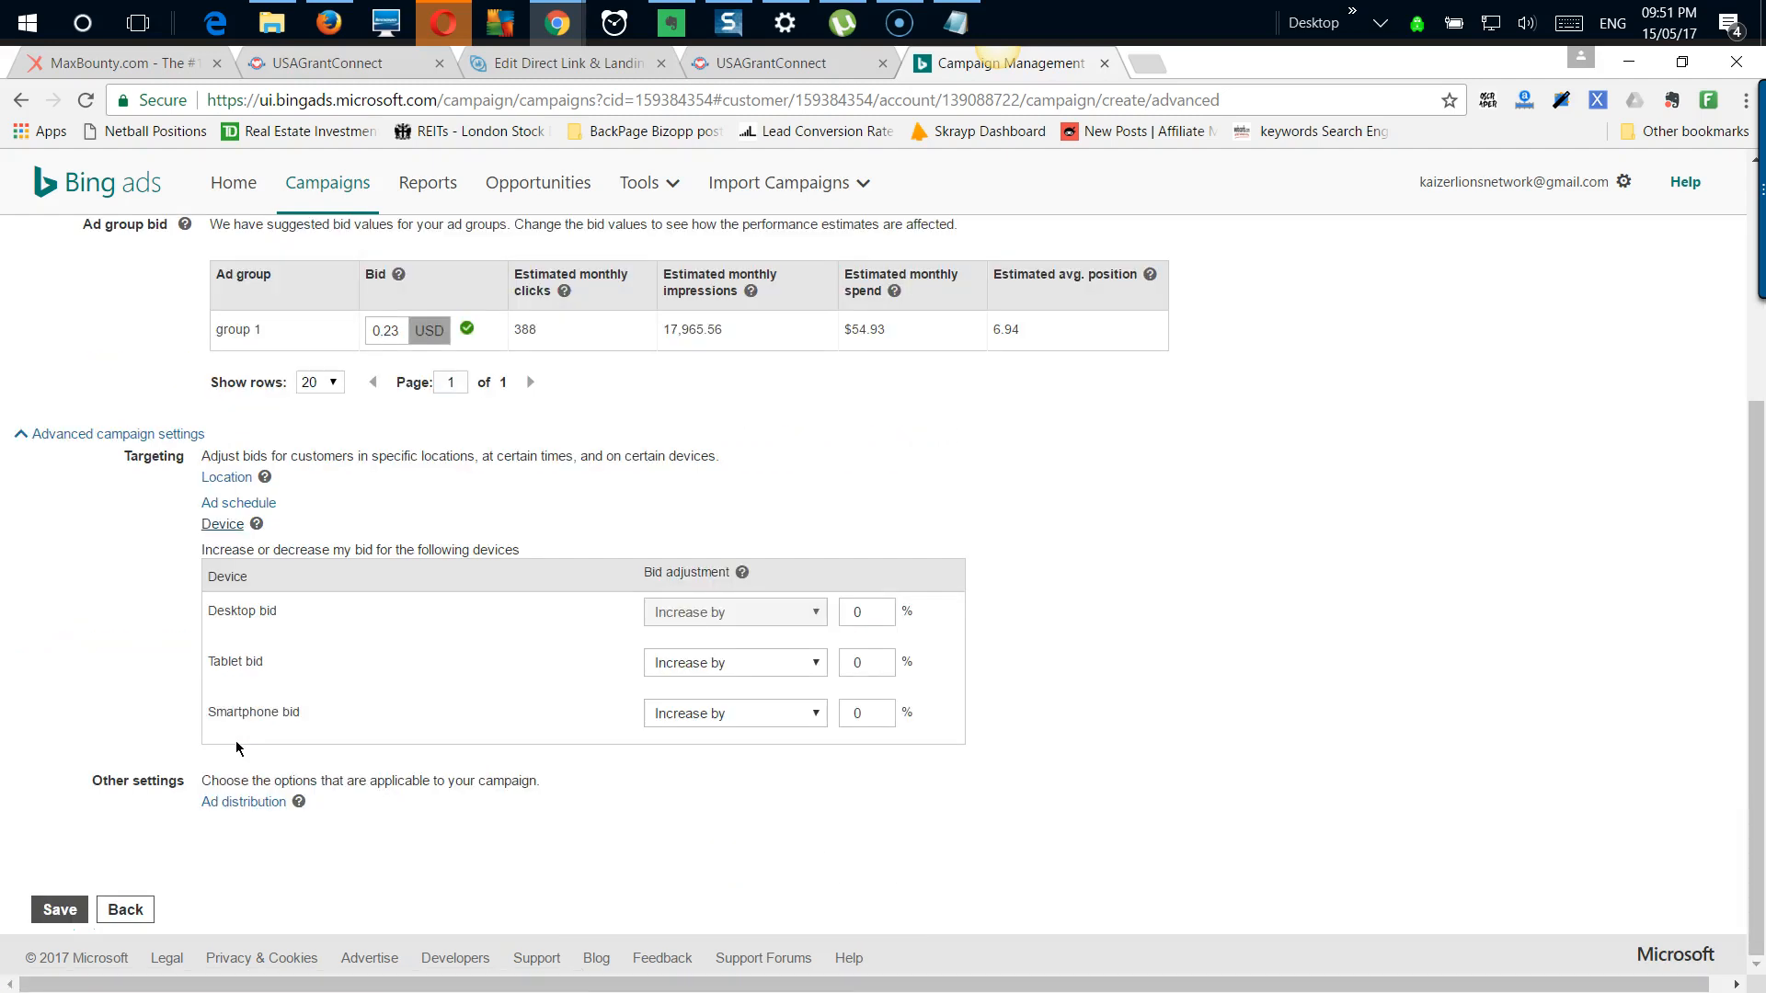
Step: Try the Decrease by adjustment for the smartphone bid, restore Increase by, and collapse the device settings
click(790, 622)
click(806, 719)
click(788, 753)
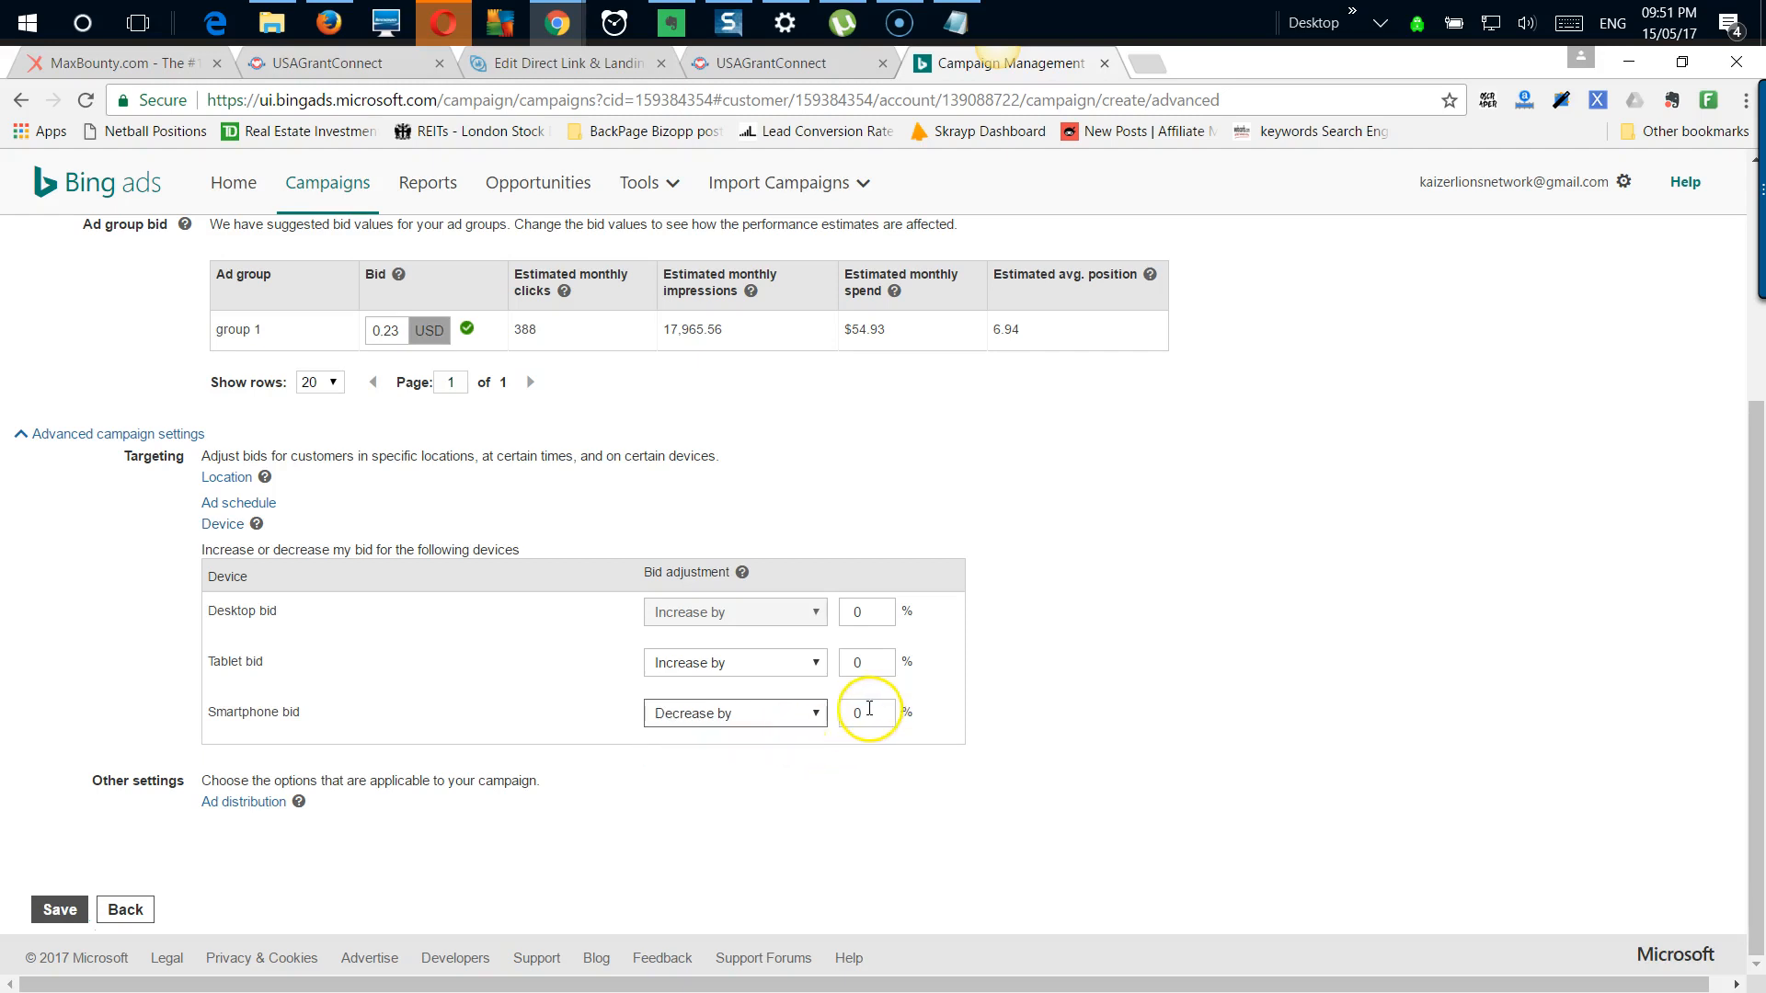
click(788, 715)
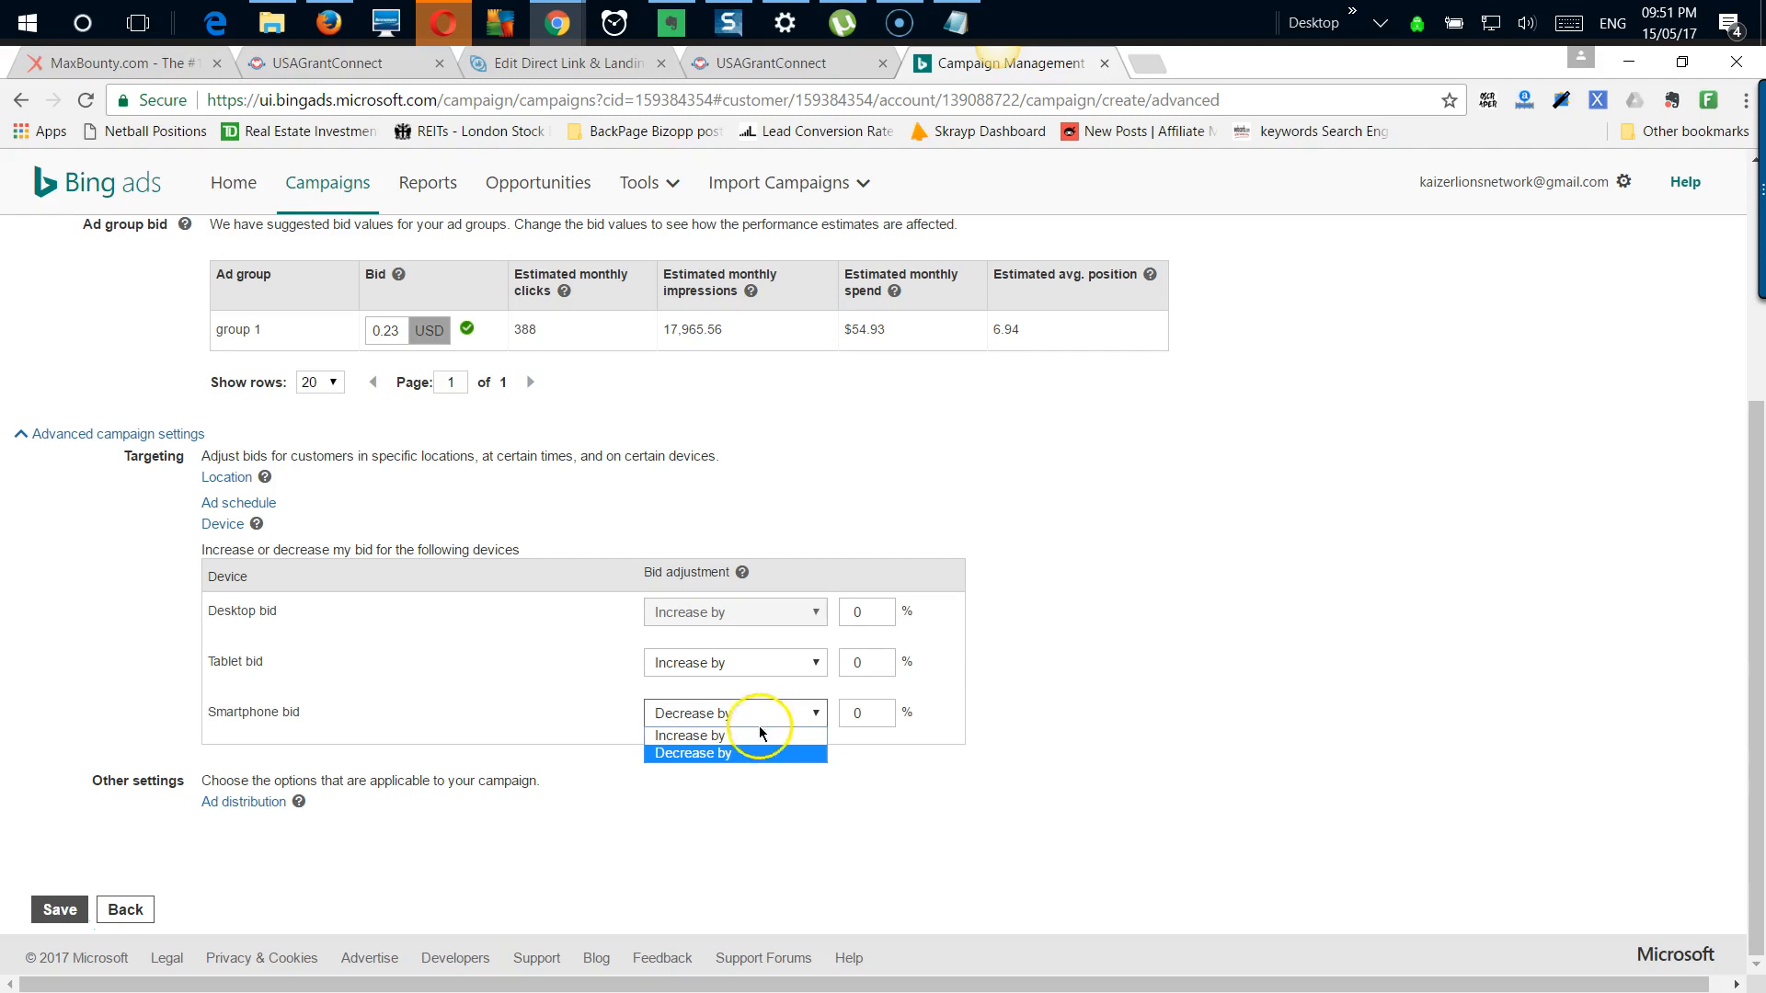
click(753, 736)
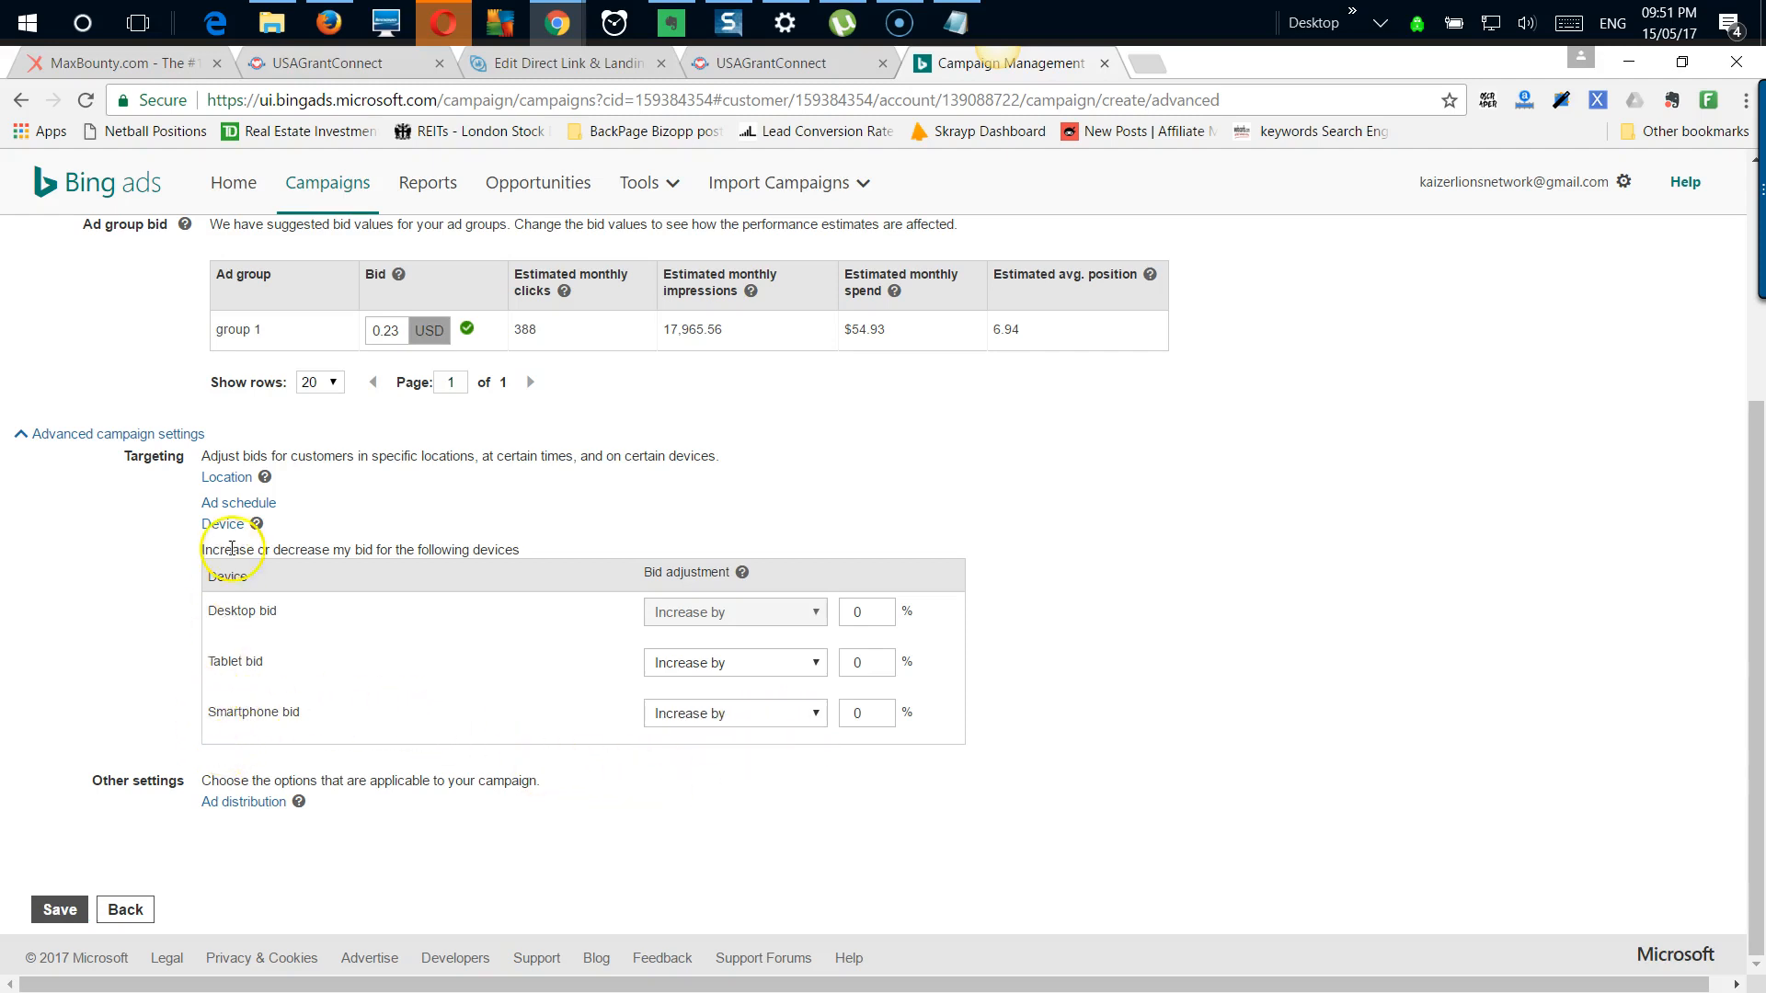
click(222, 525)
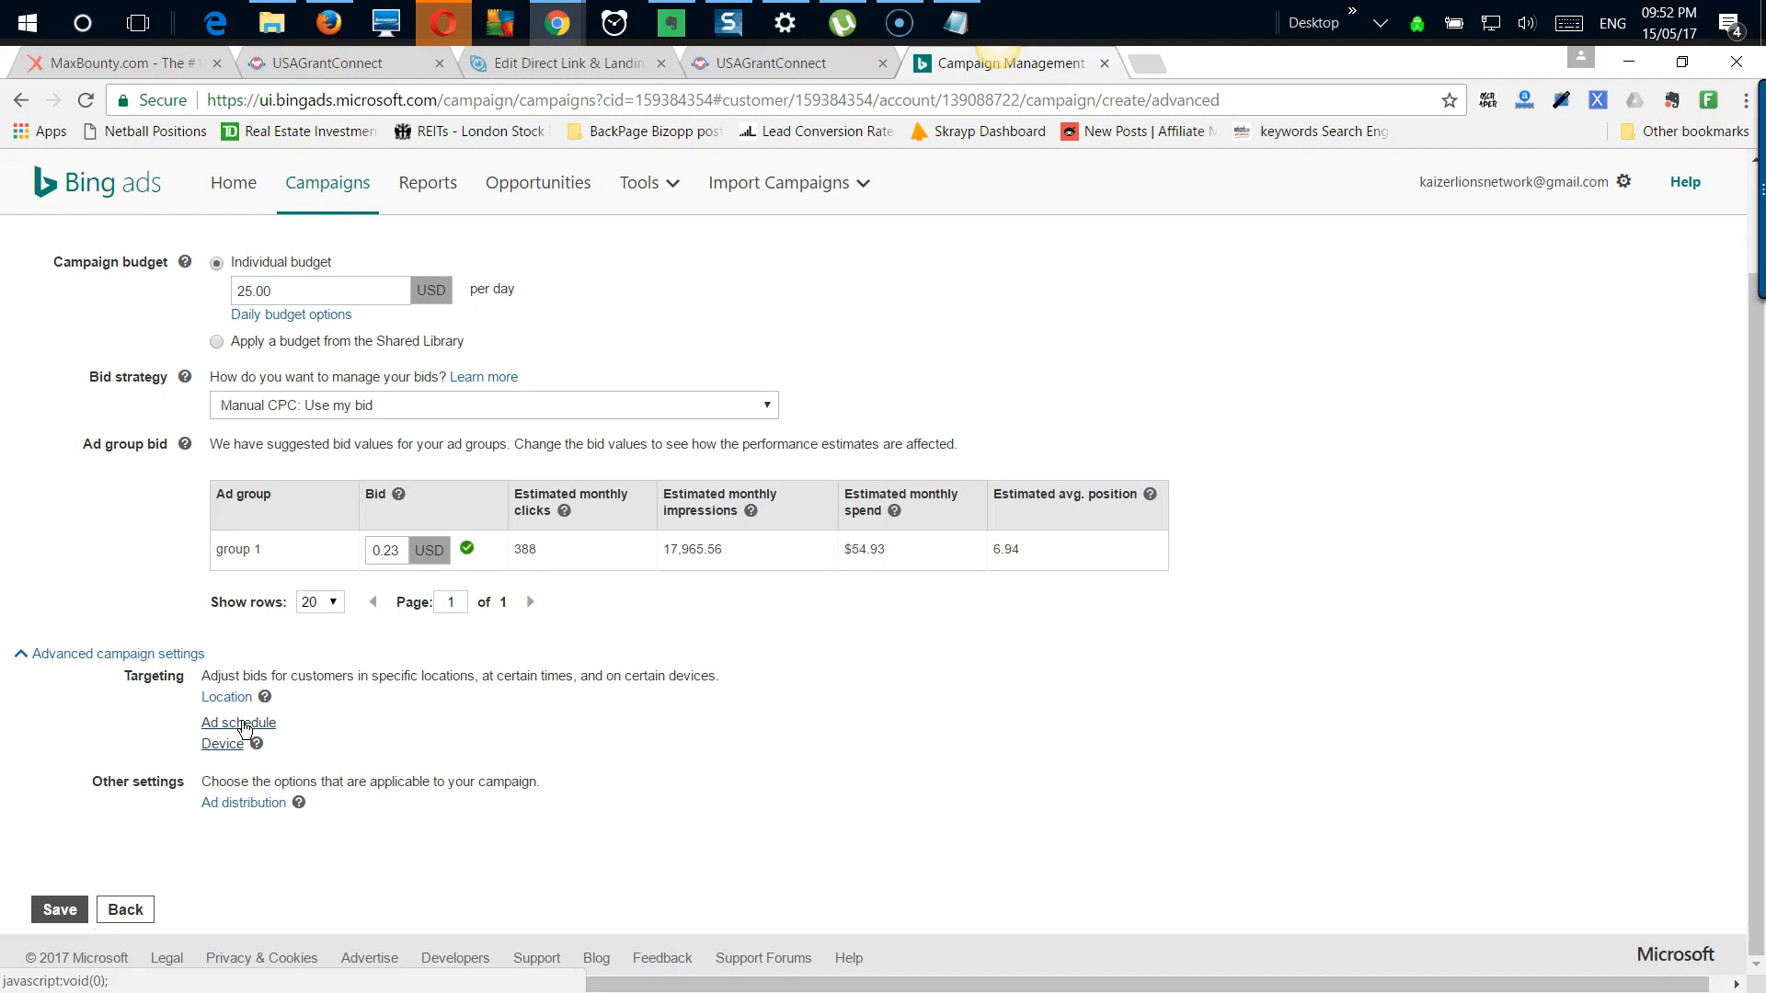
Step: Check the ad schedule and ad distribution settings and save the campaign
click(239, 723)
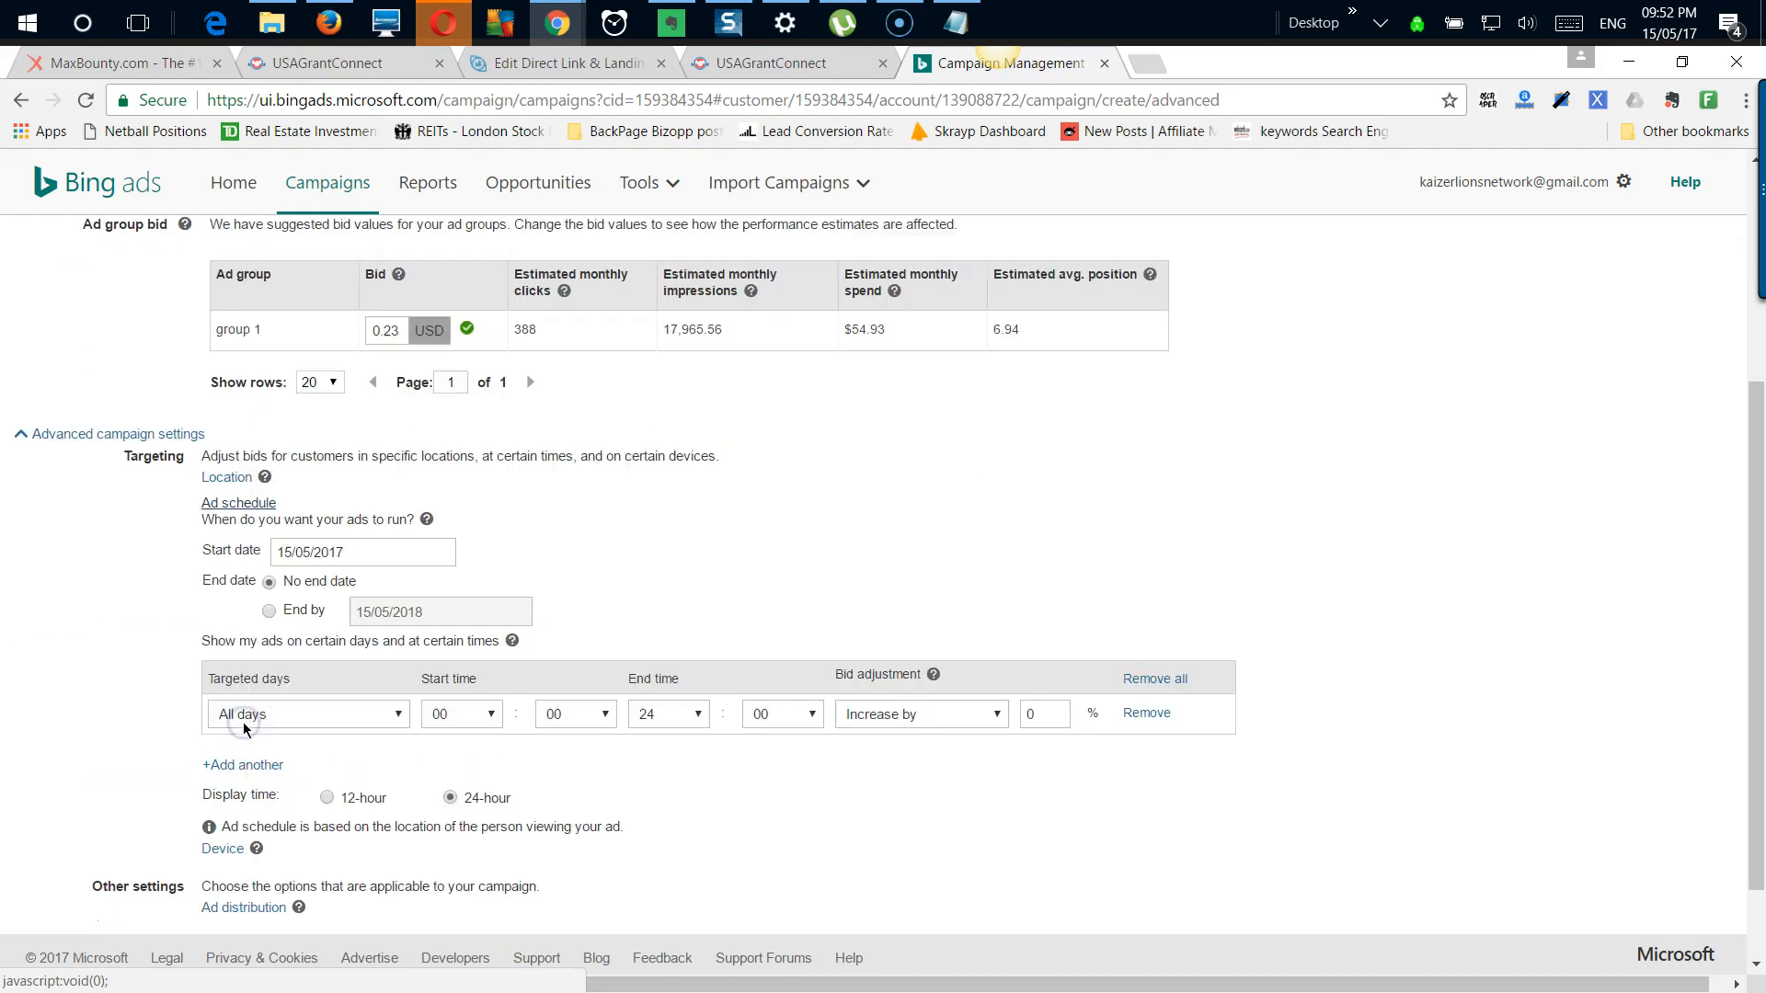
click(225, 505)
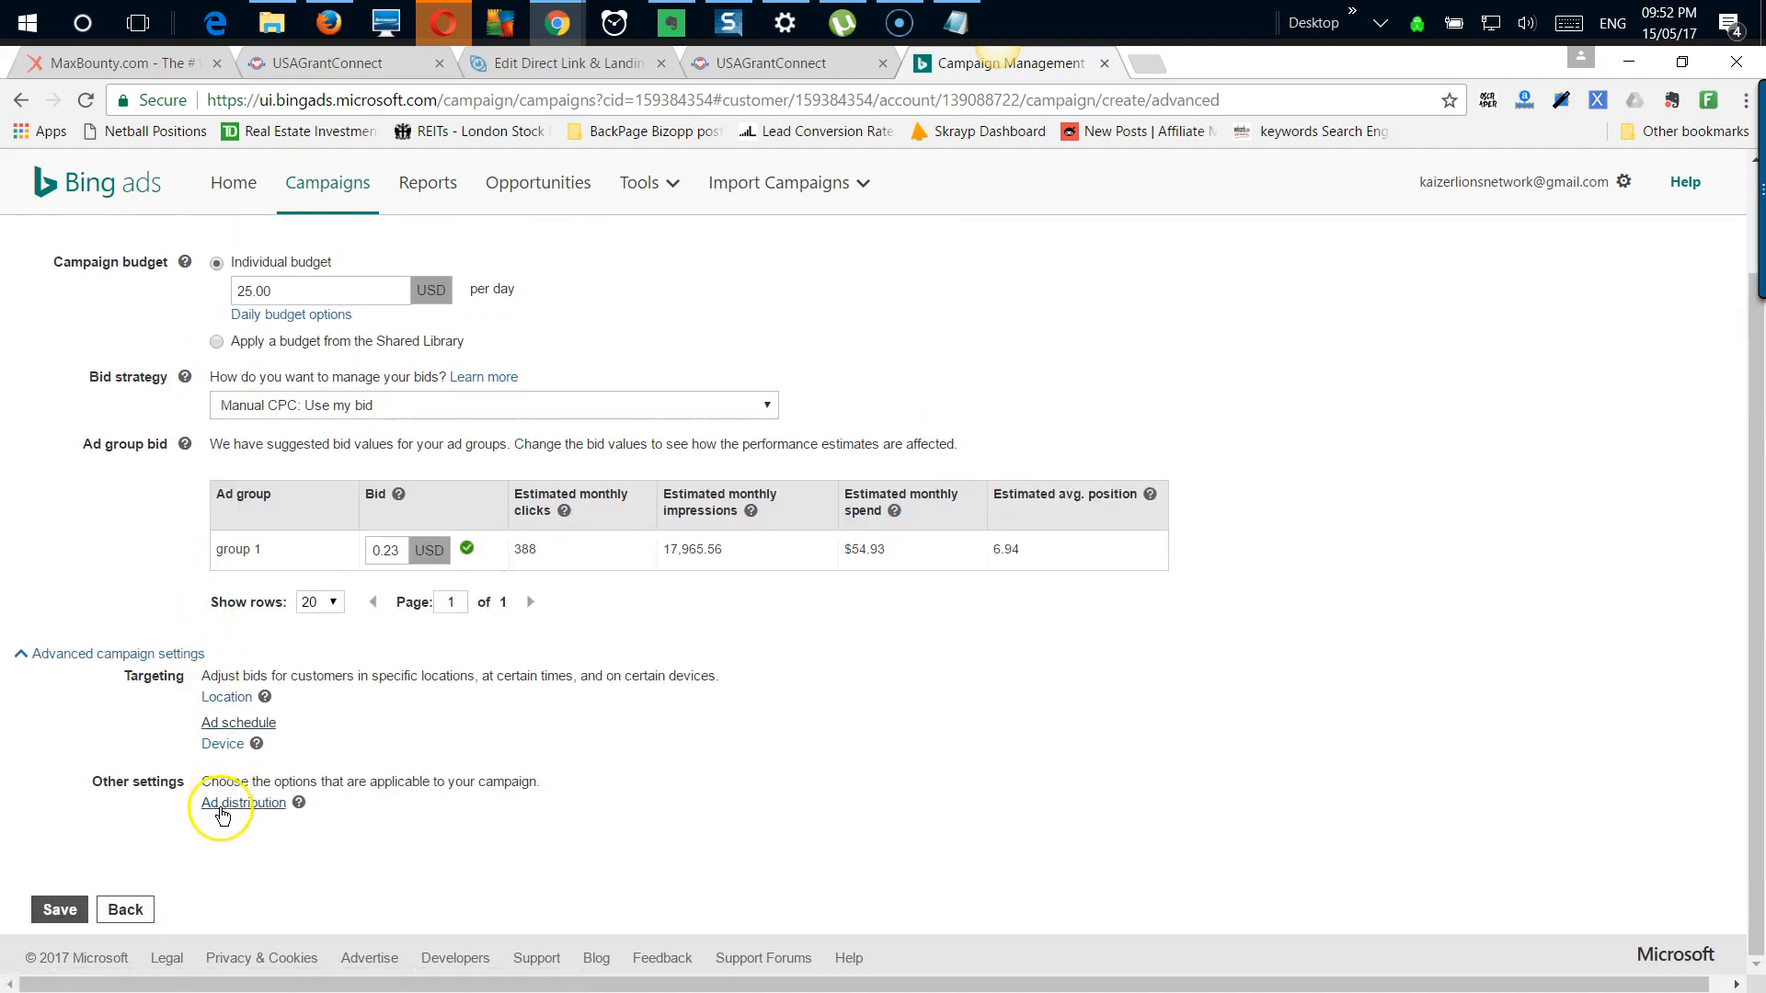
click(221, 813)
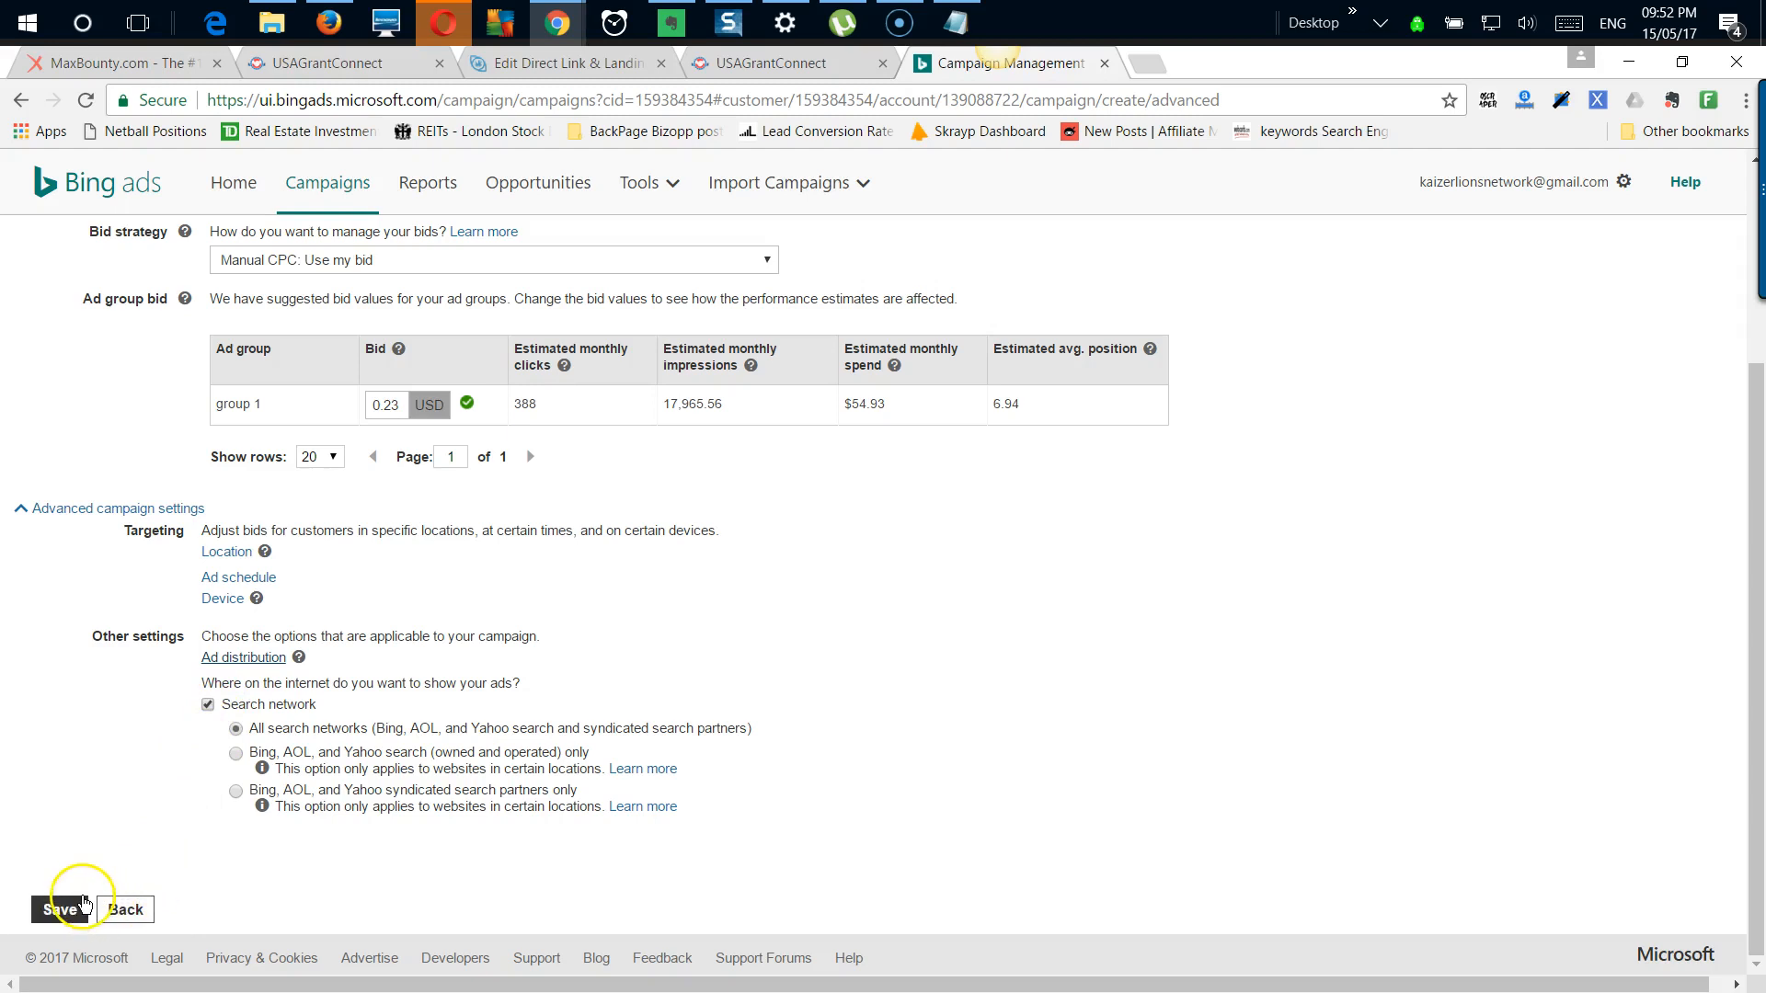
click(241, 661)
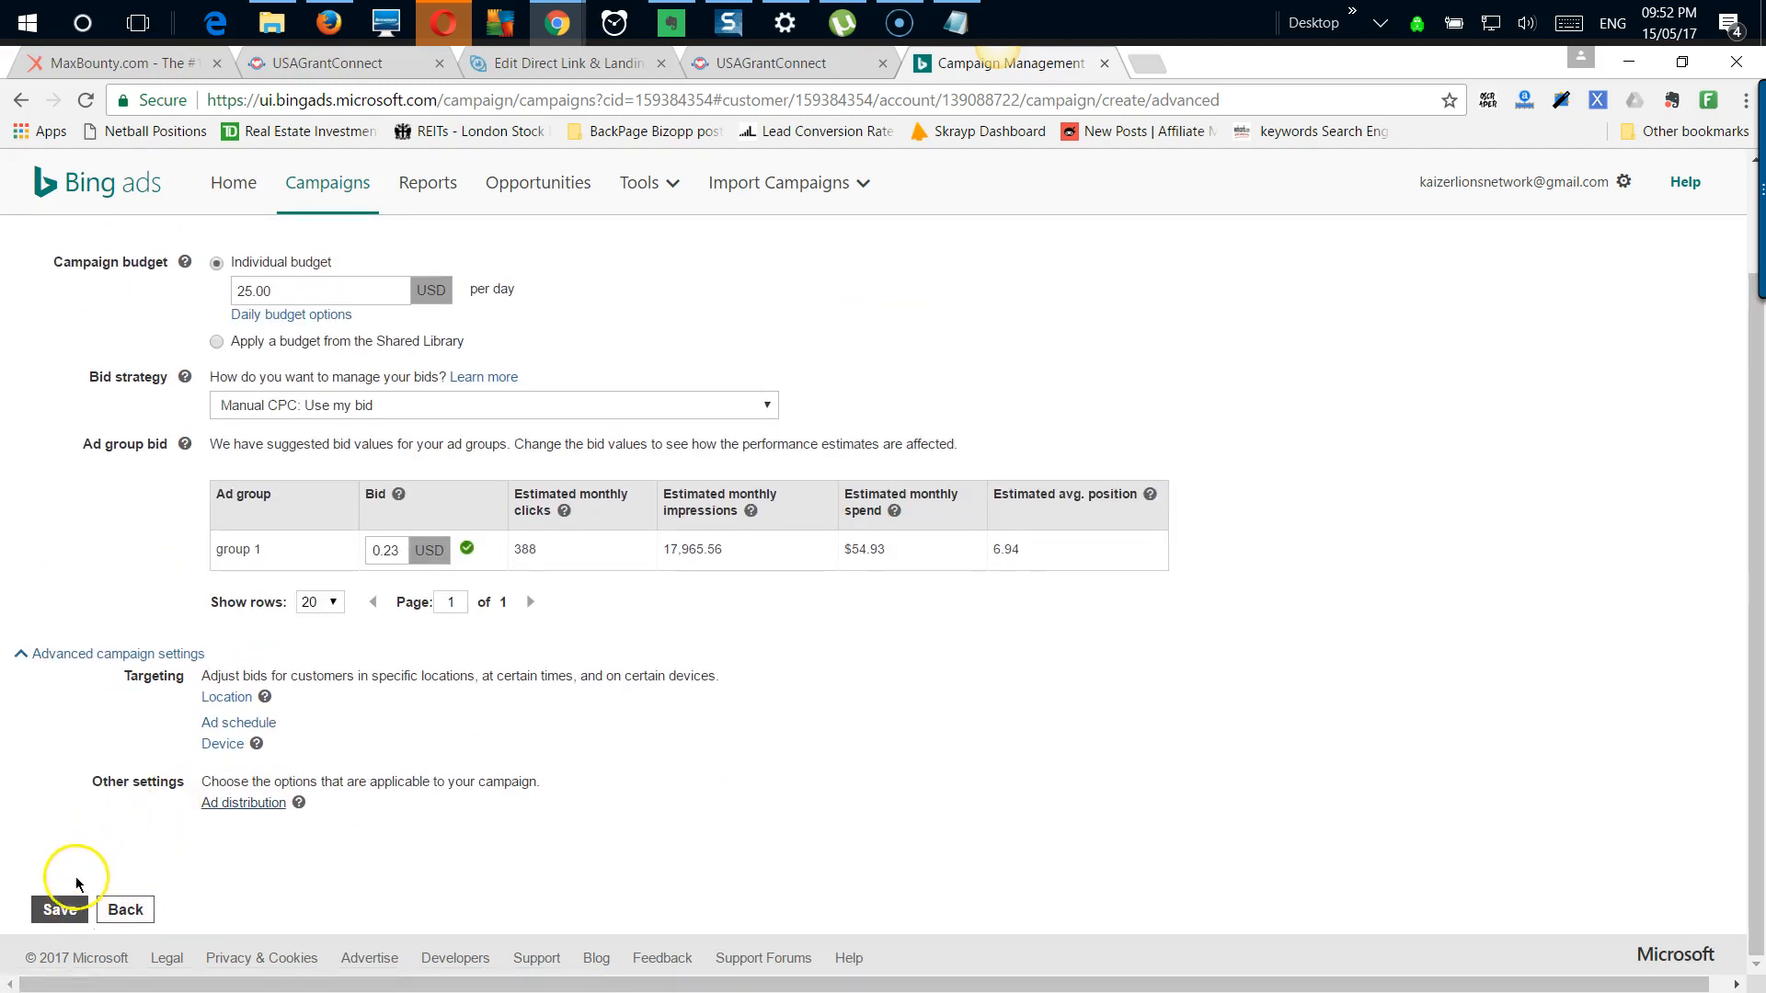
click(70, 909)
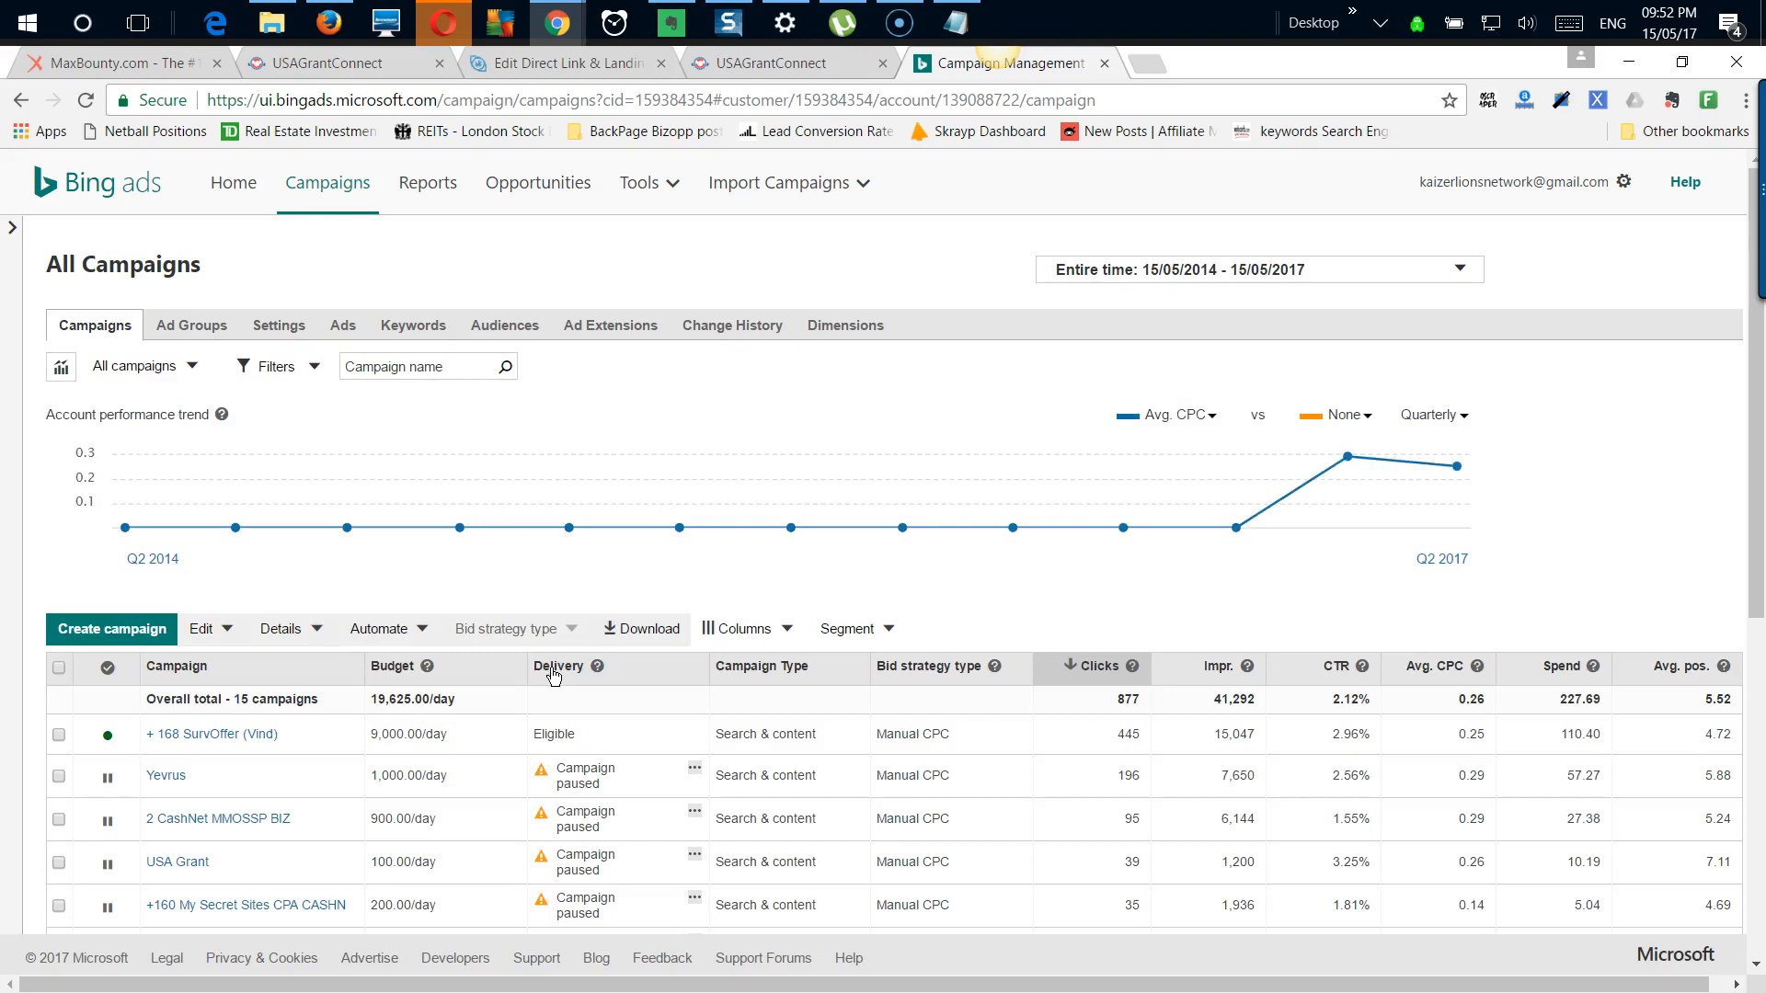
Step: Open the + 176 Testing USA GrantConnect campaign from the campaign list and set its status to Paused
scroll(552, 676, down, 5)
scroll(552, 669, down, 2)
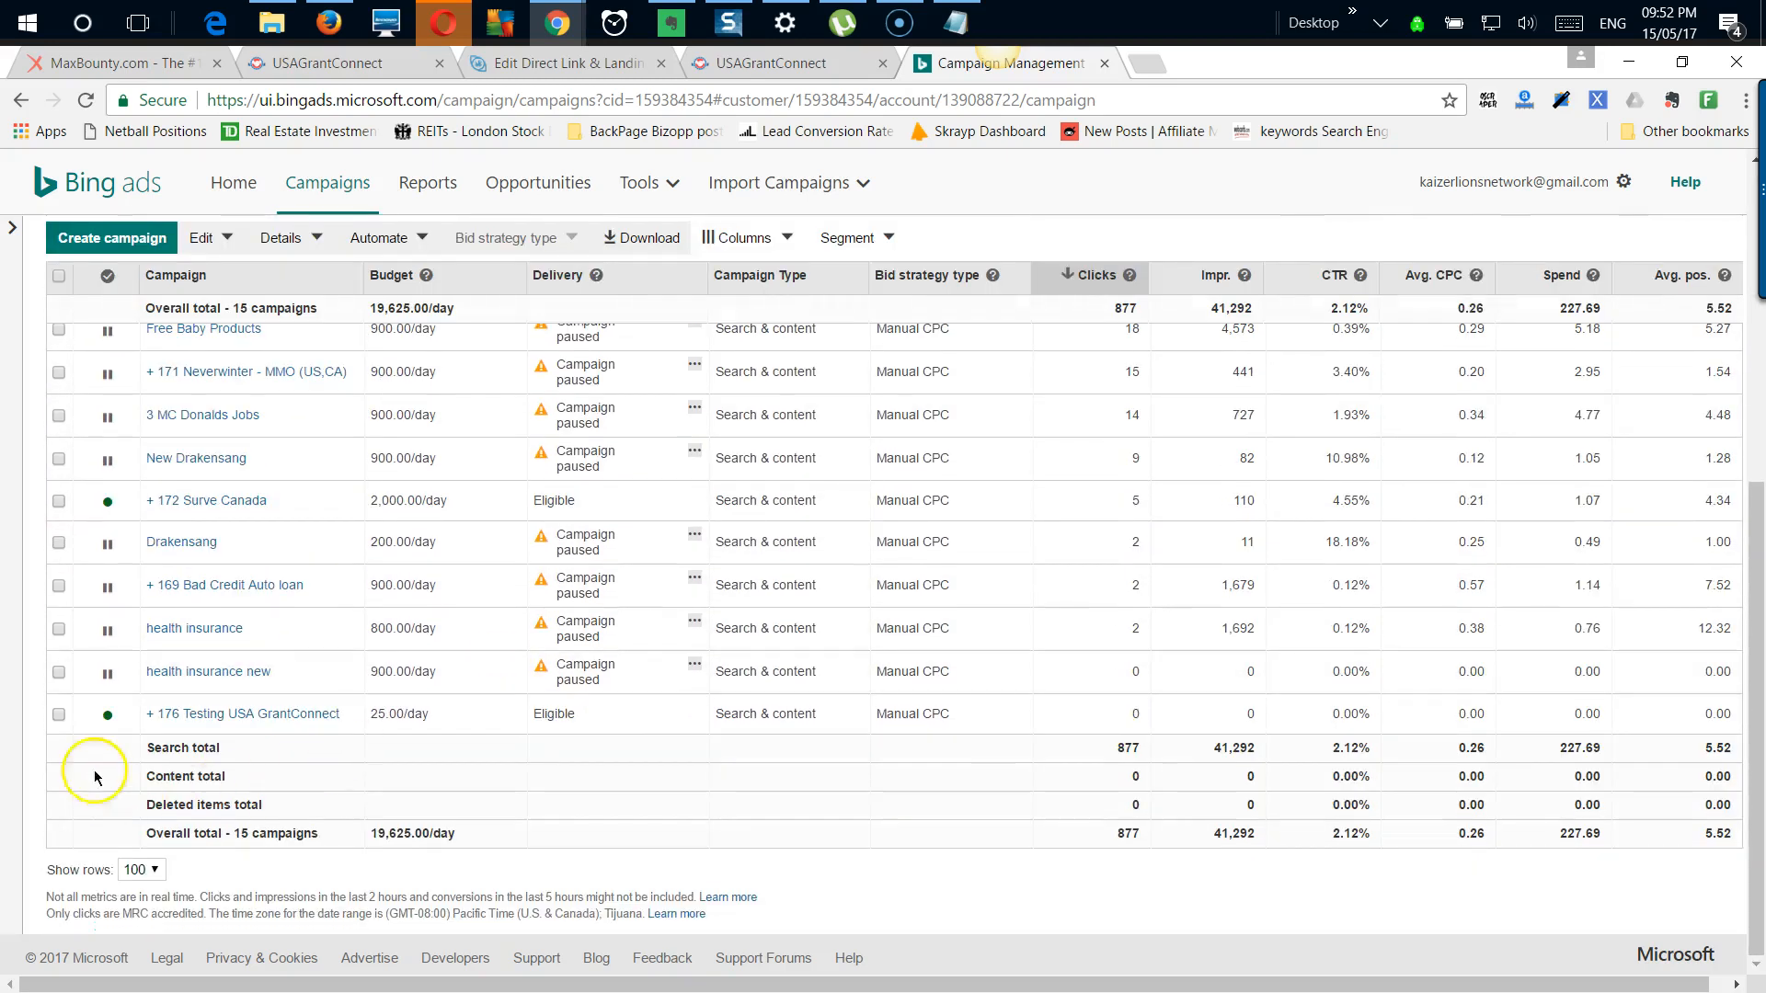
click(111, 716)
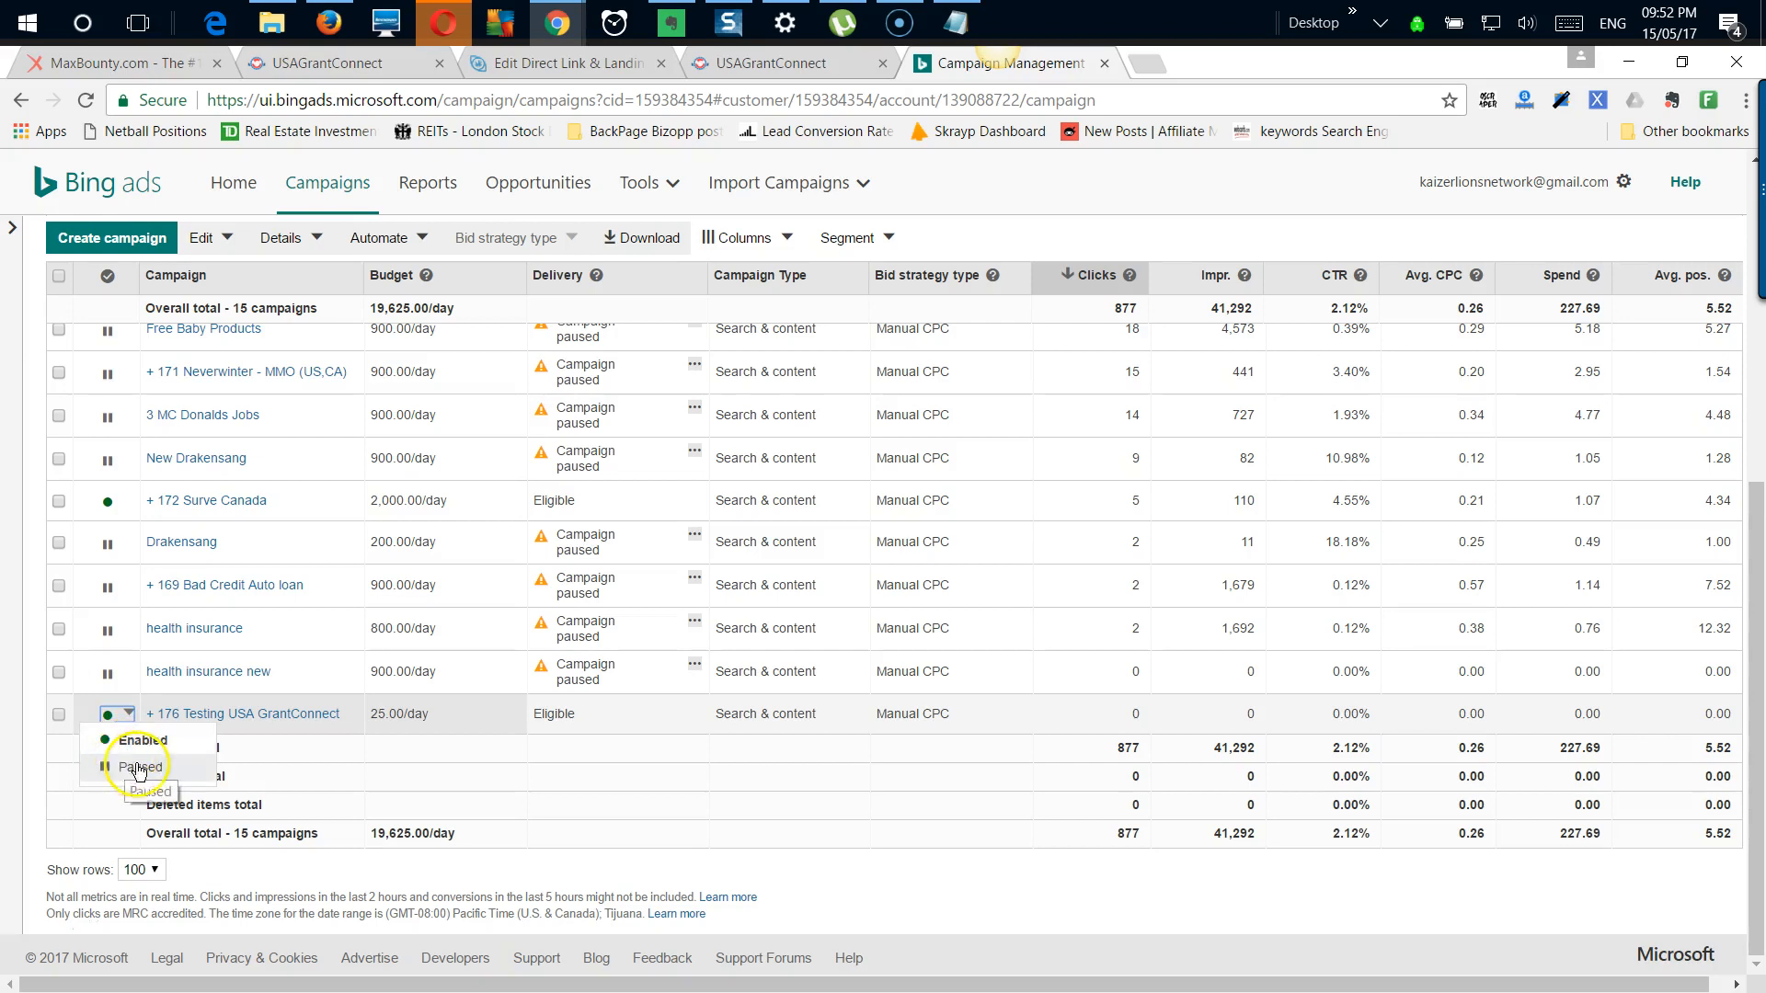
click(219, 716)
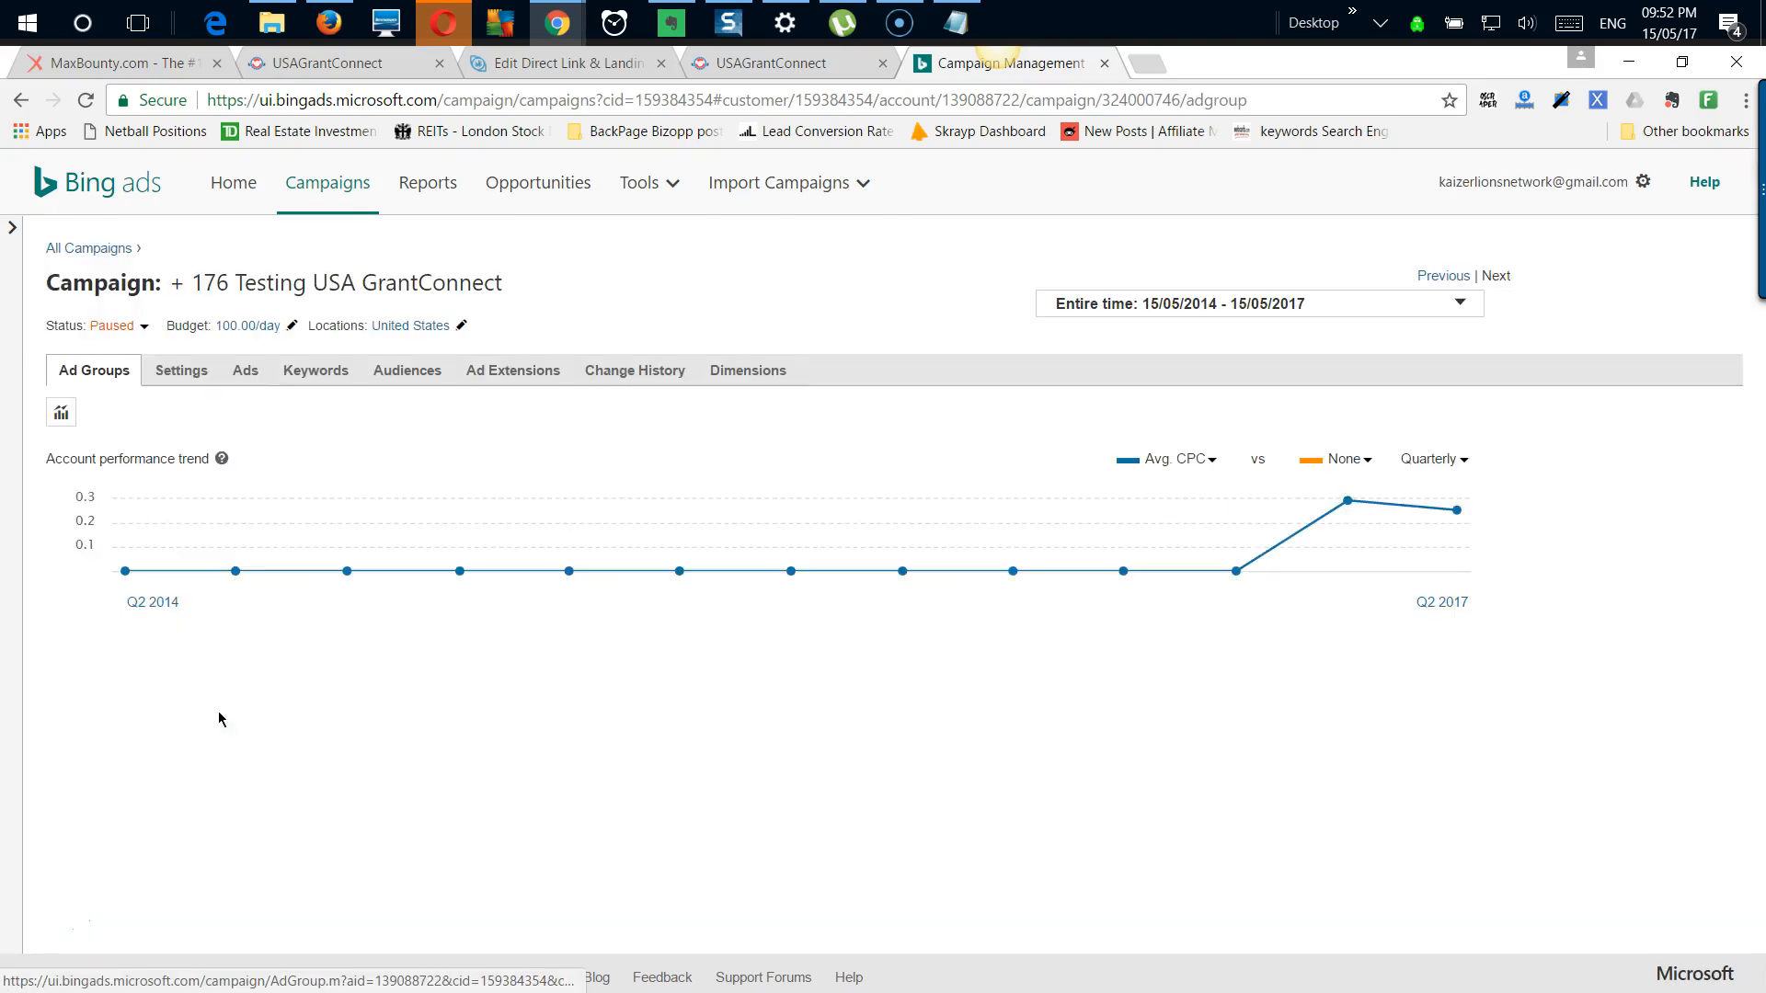
click(116, 326)
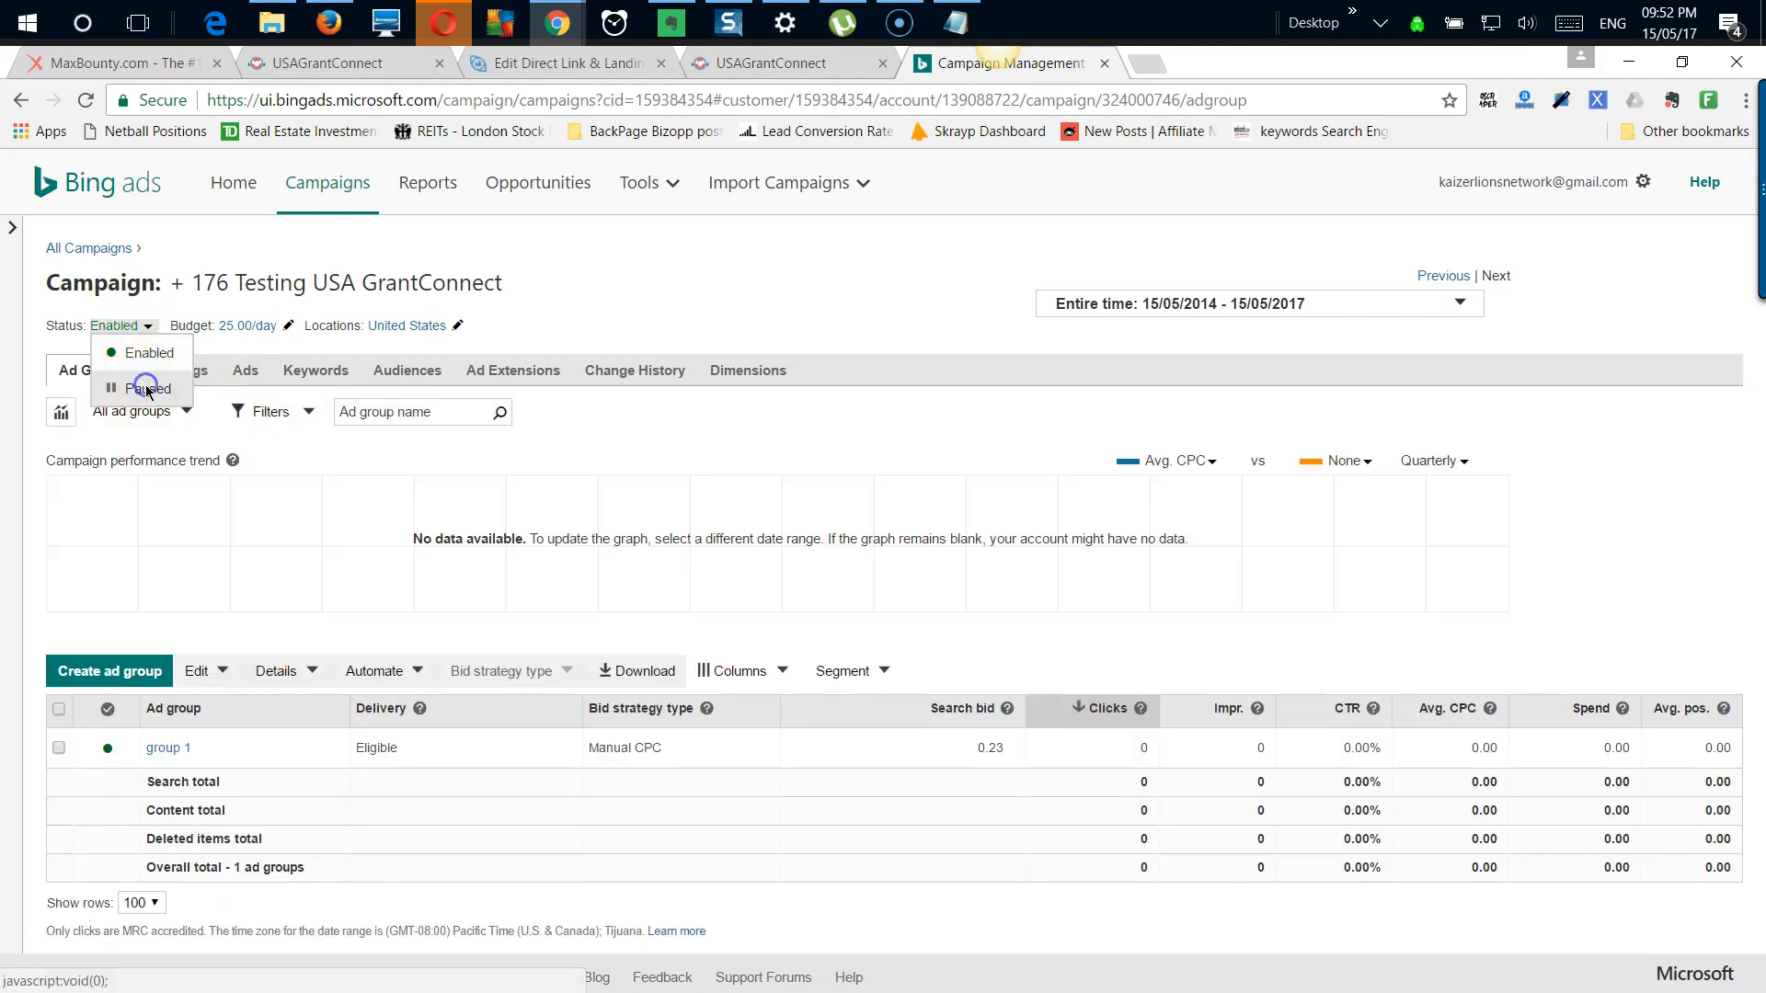
click(147, 388)
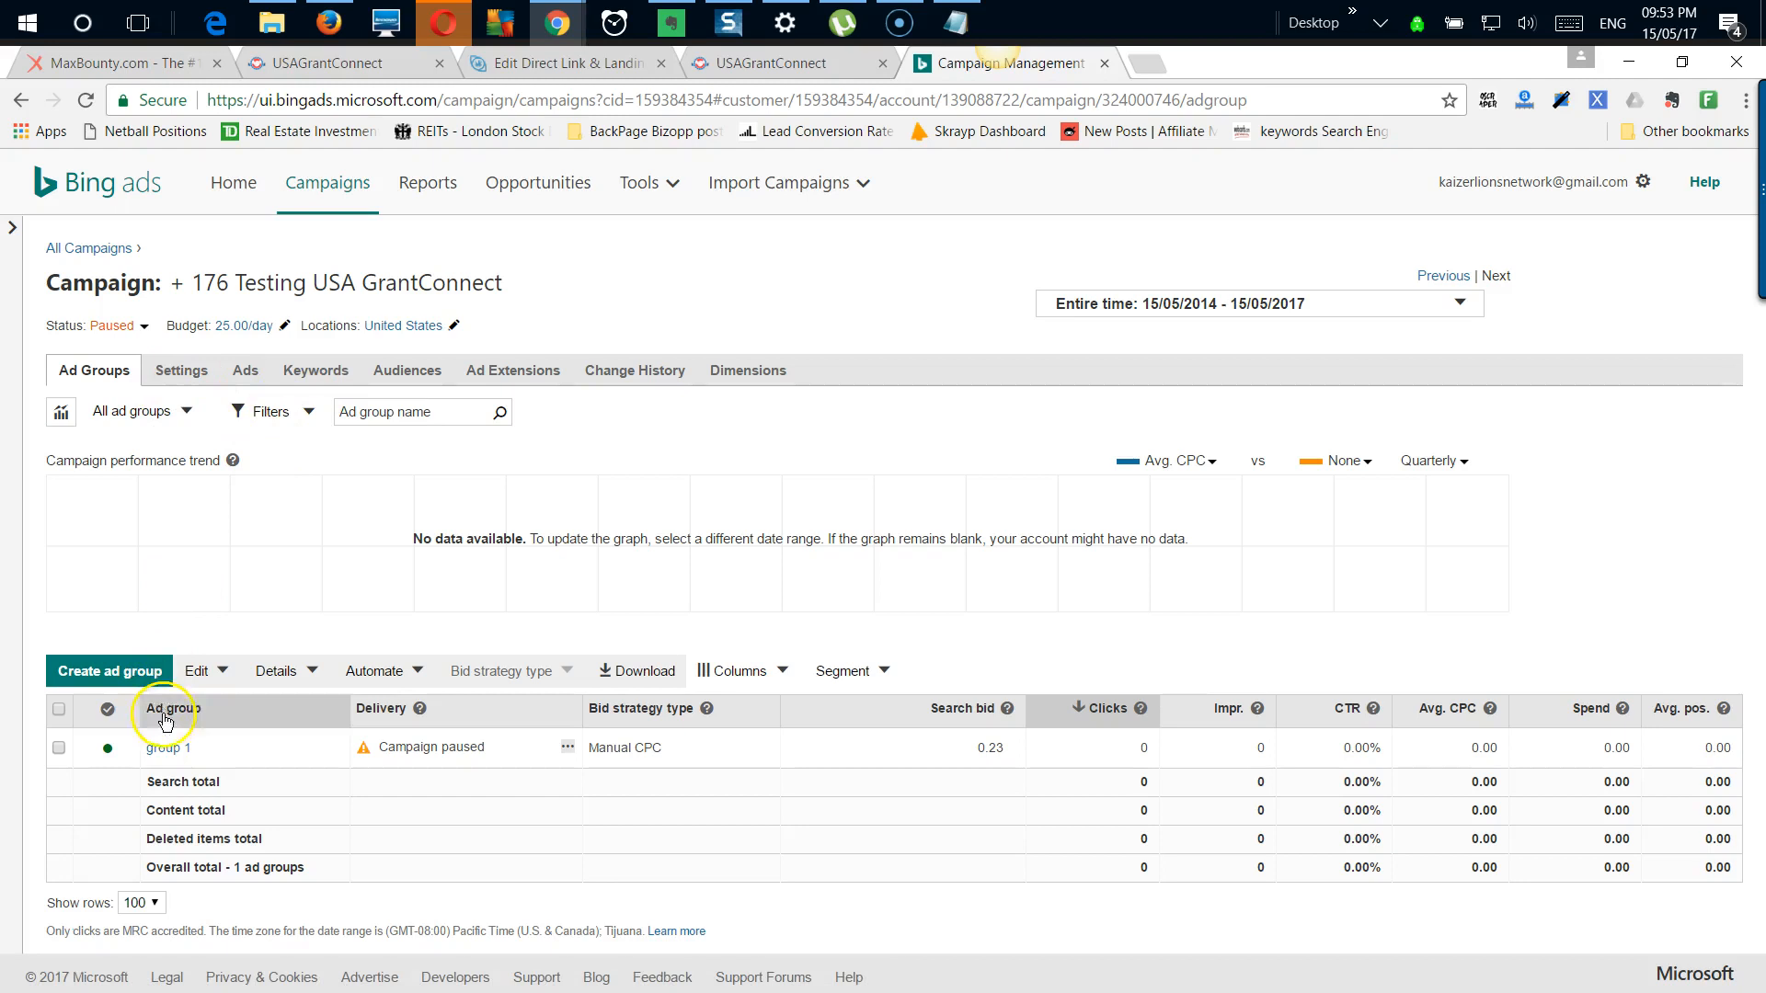
Step: Duplicate all three broad match keywords of ad group group 1 as phrase match keywords and save
click(165, 755)
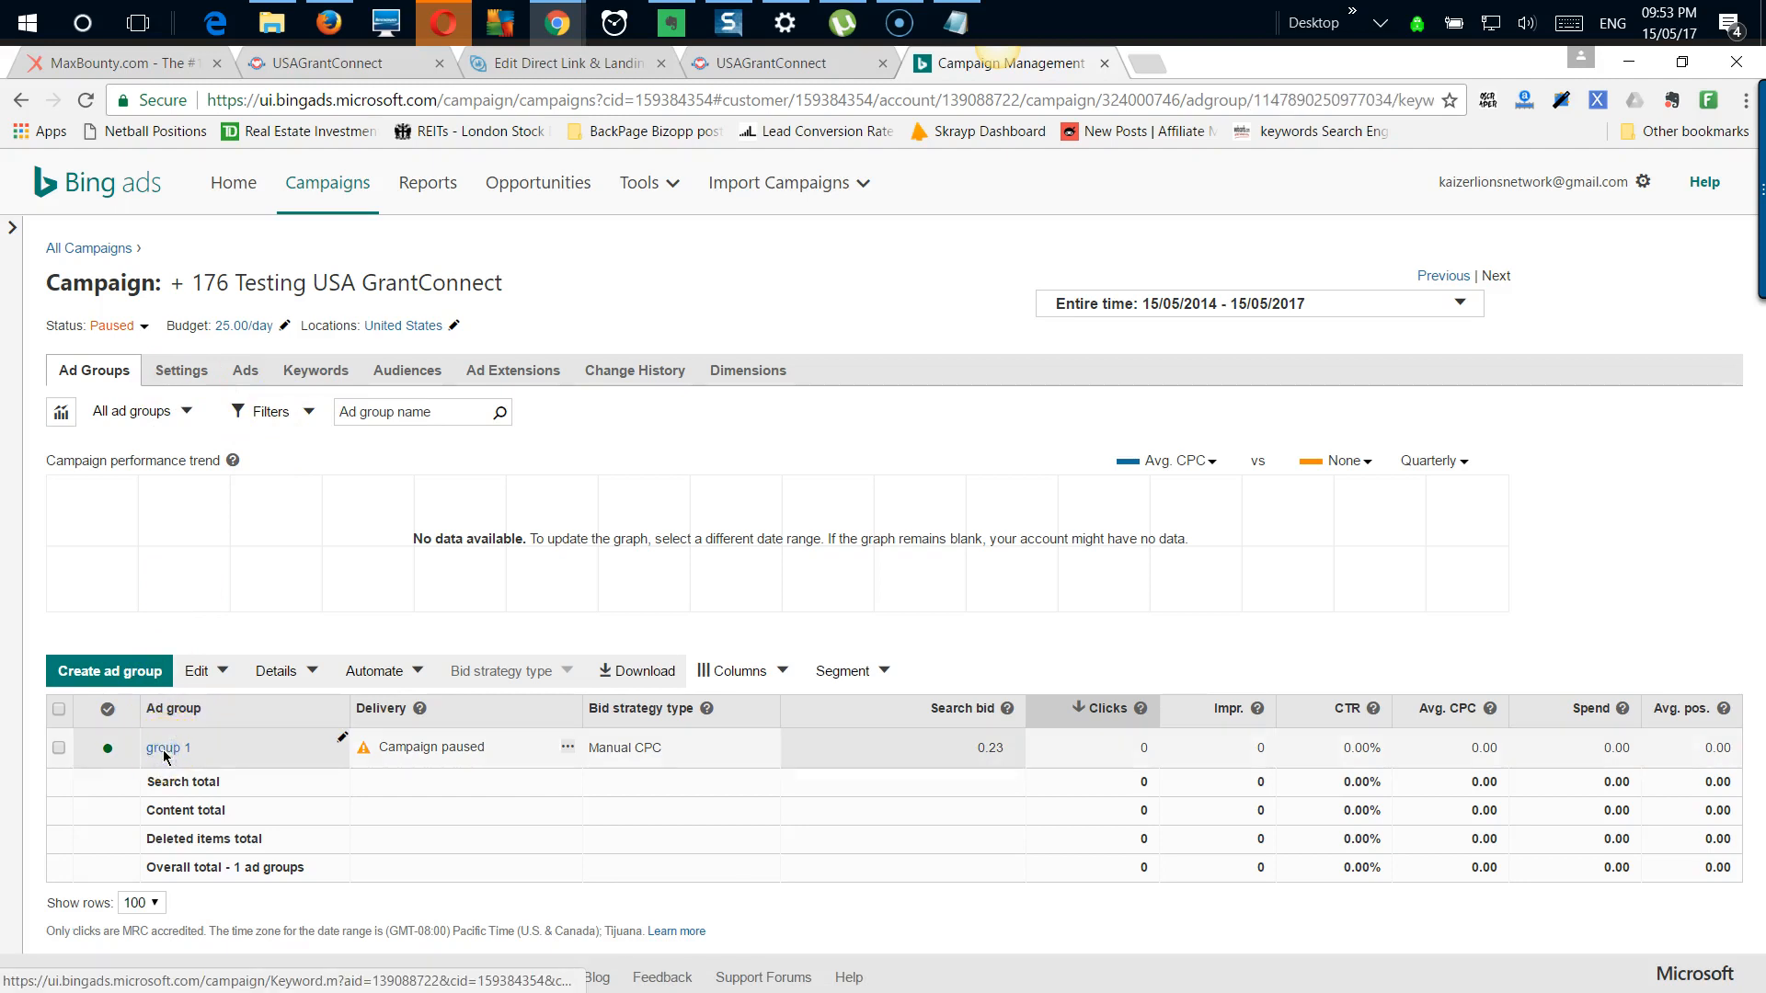
click(230, 376)
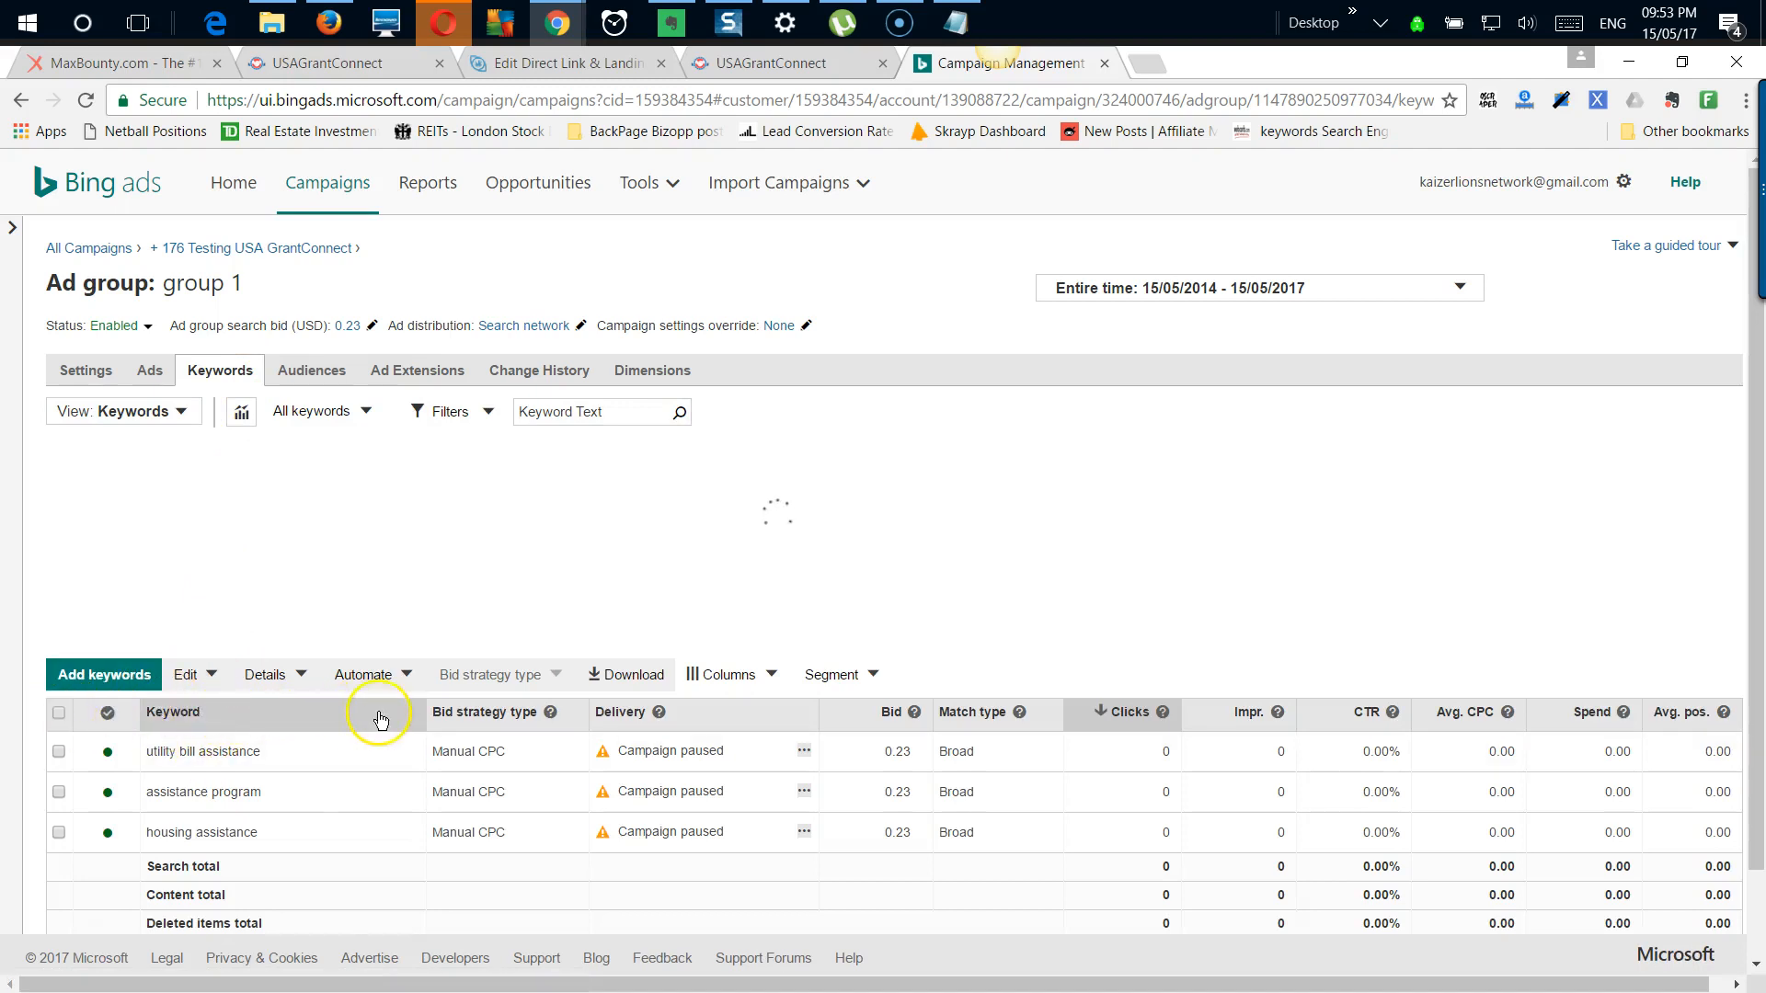
click(59, 715)
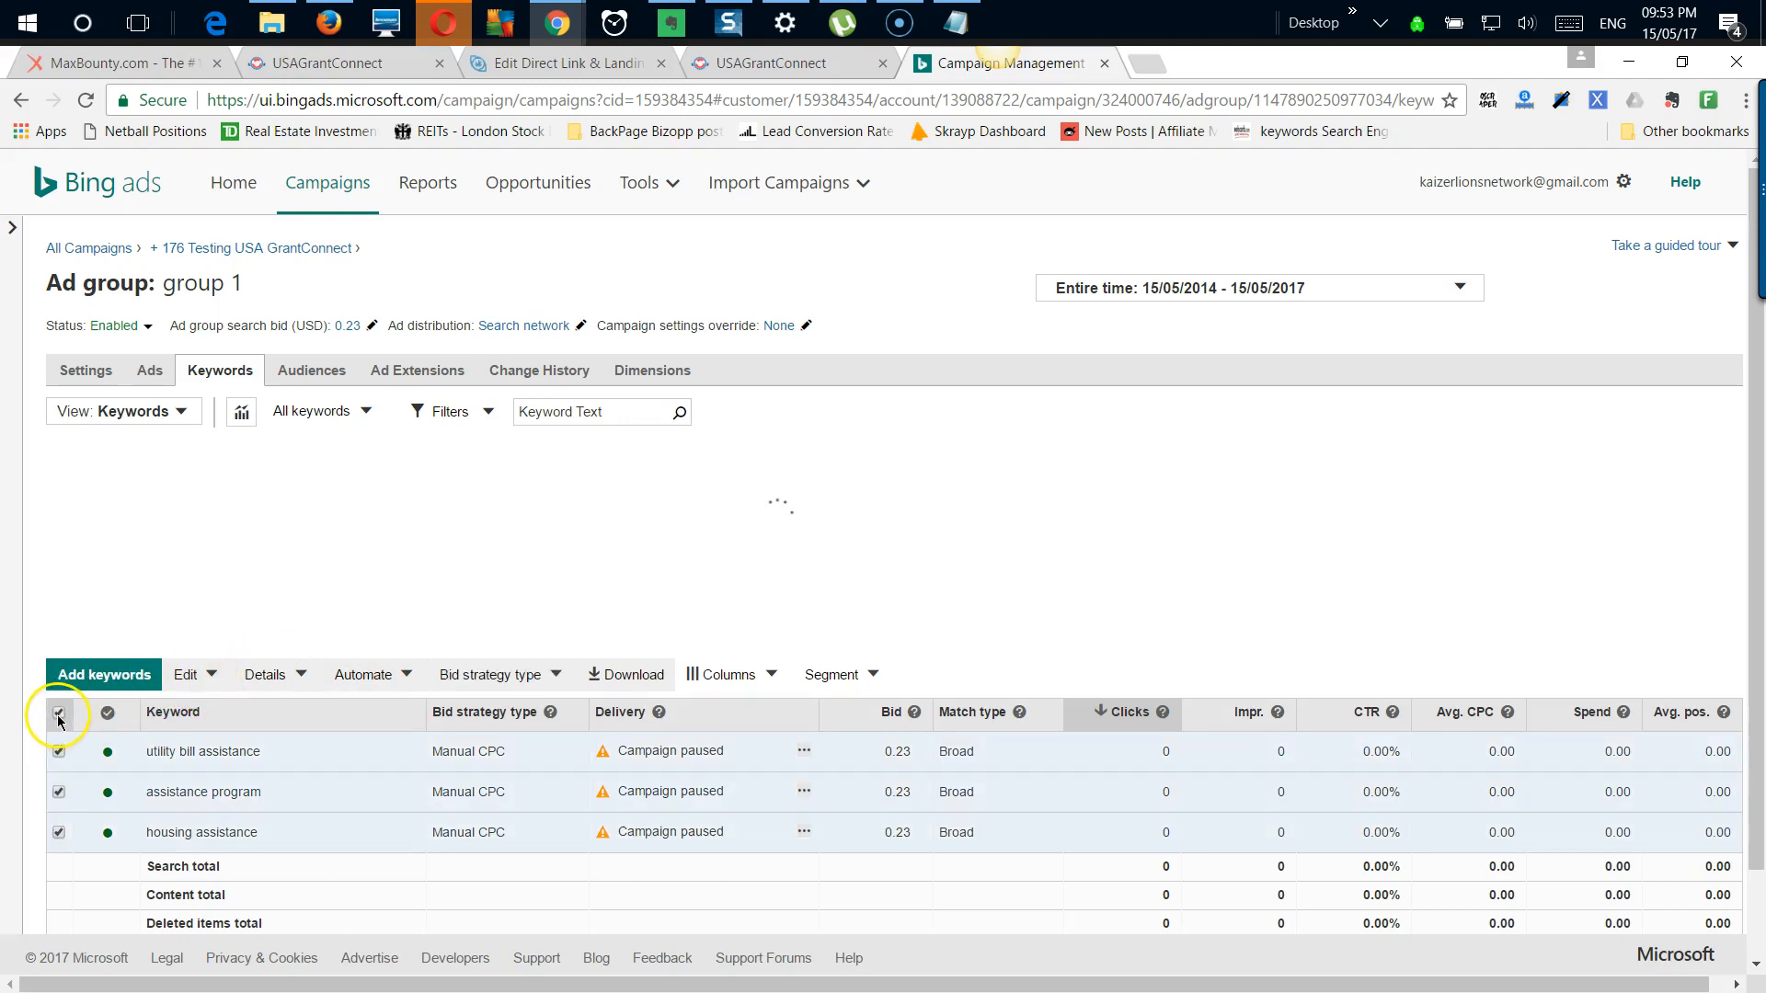
click(213, 677)
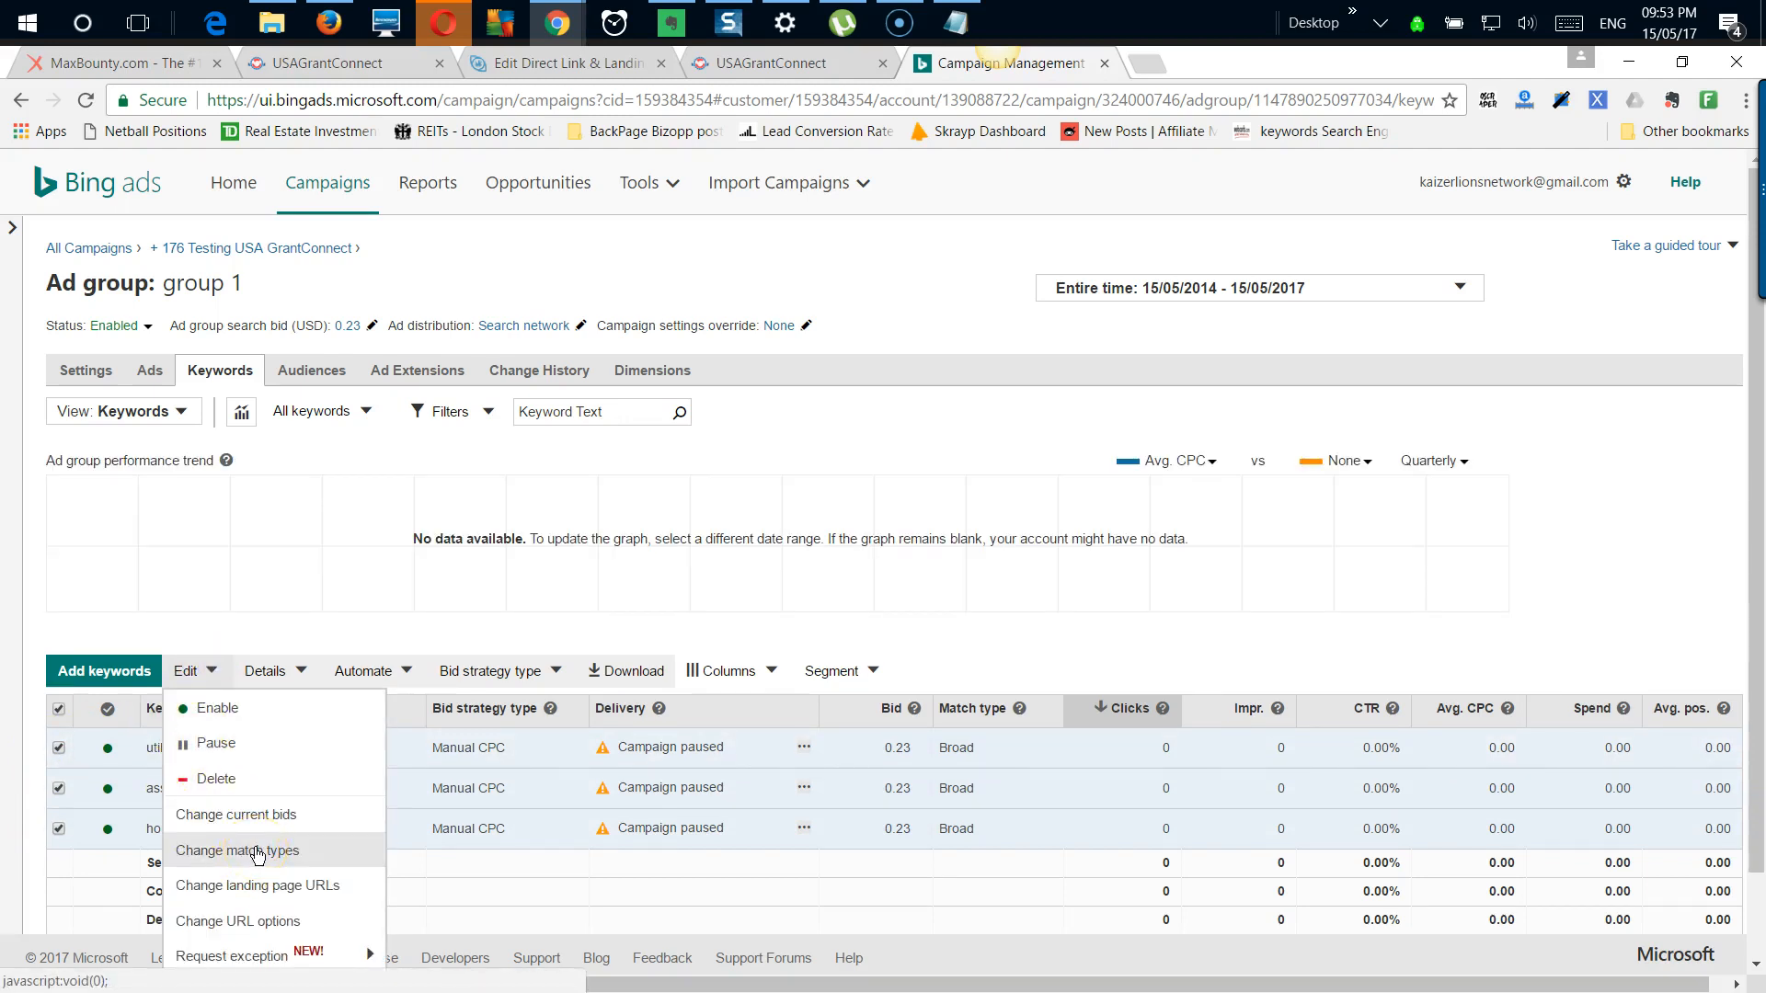
click(257, 852)
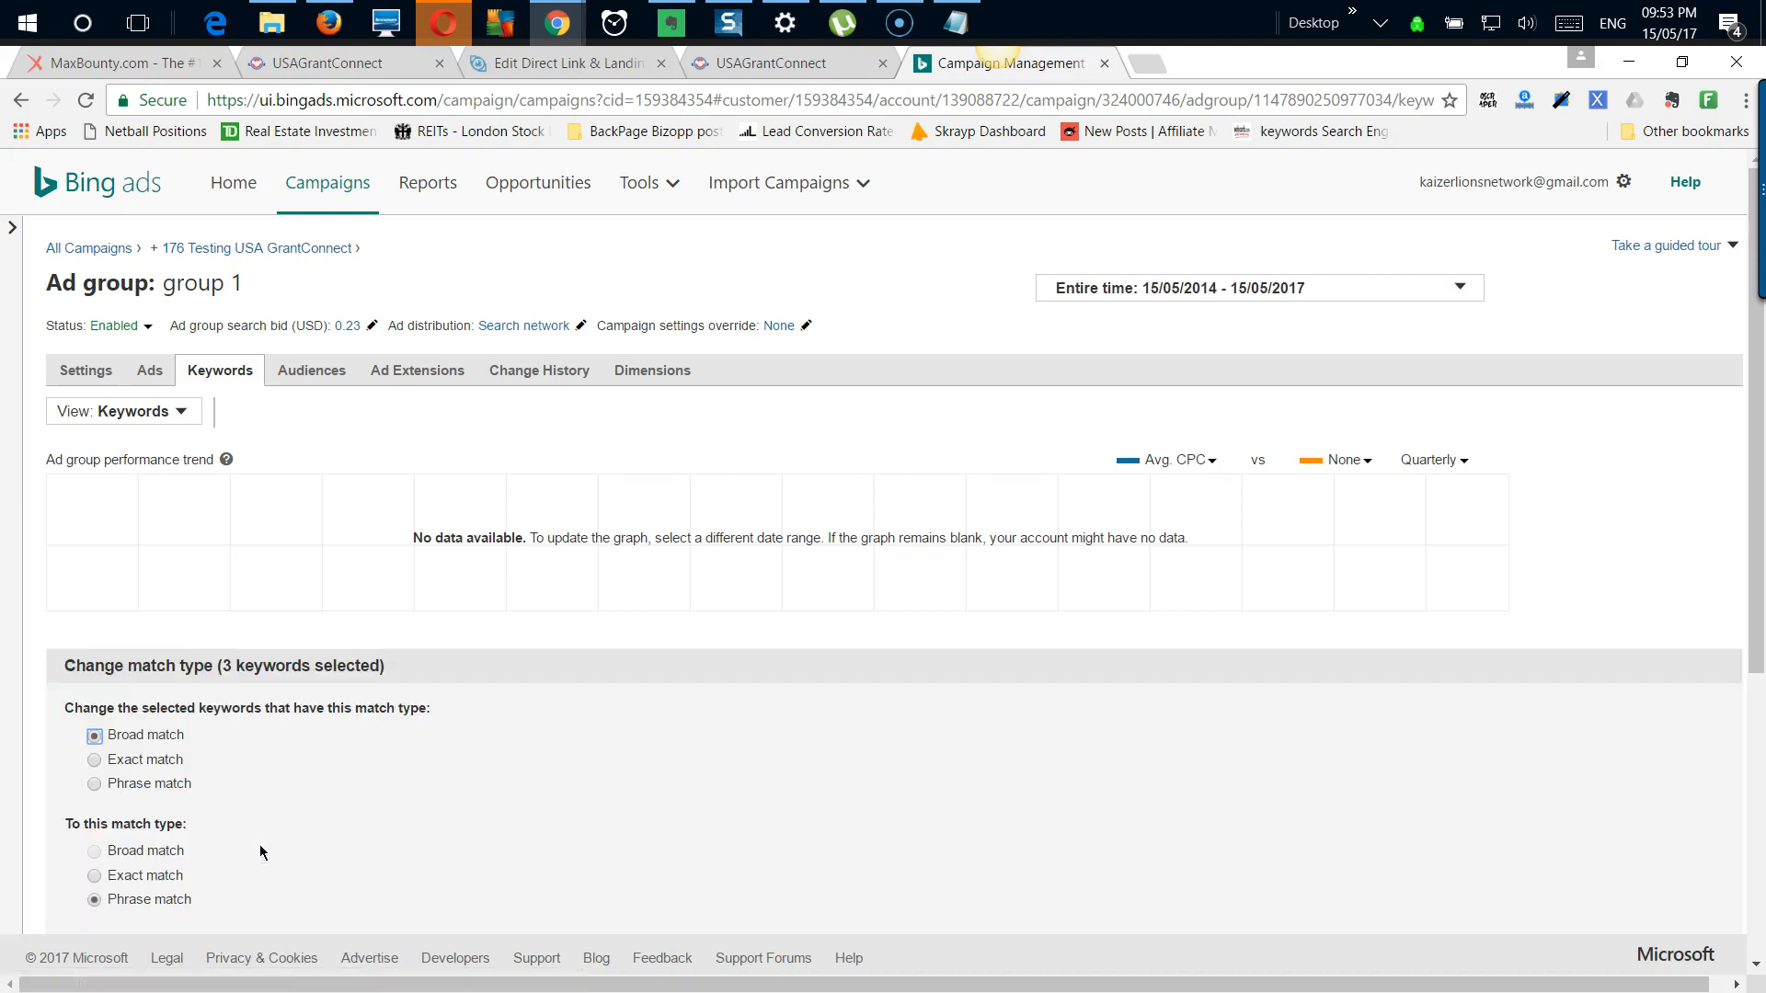
scroll(236, 758, down, 4)
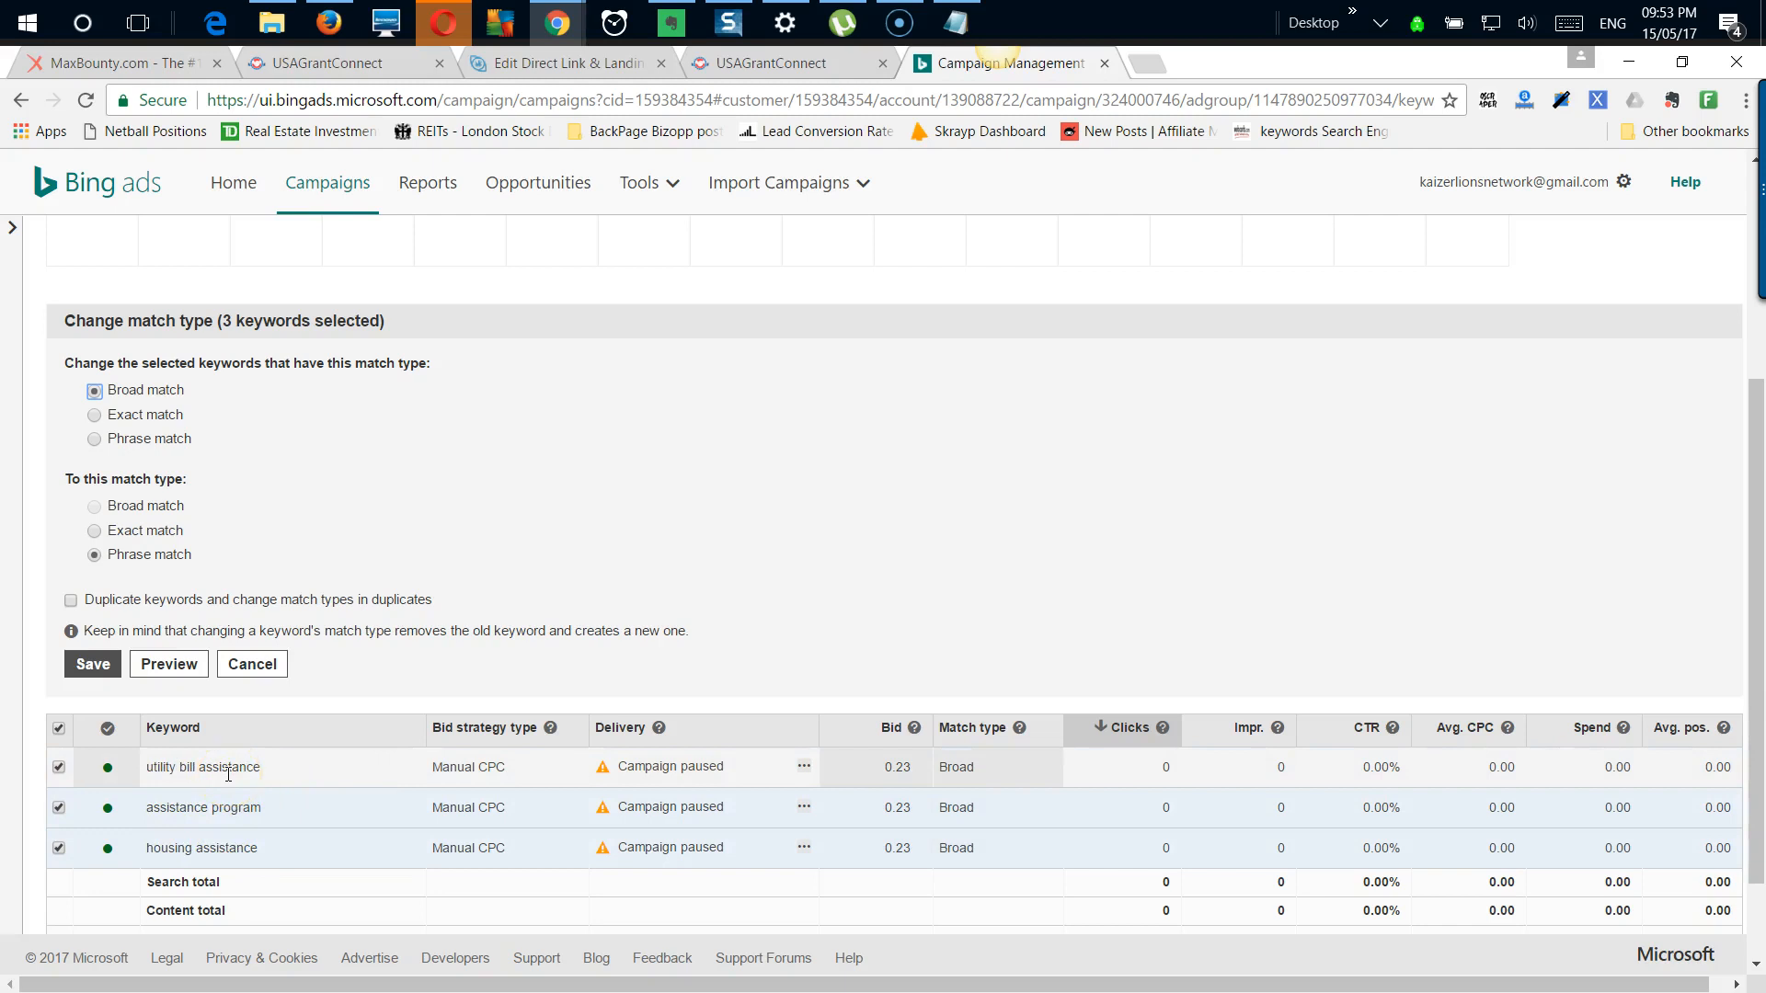
click(71, 601)
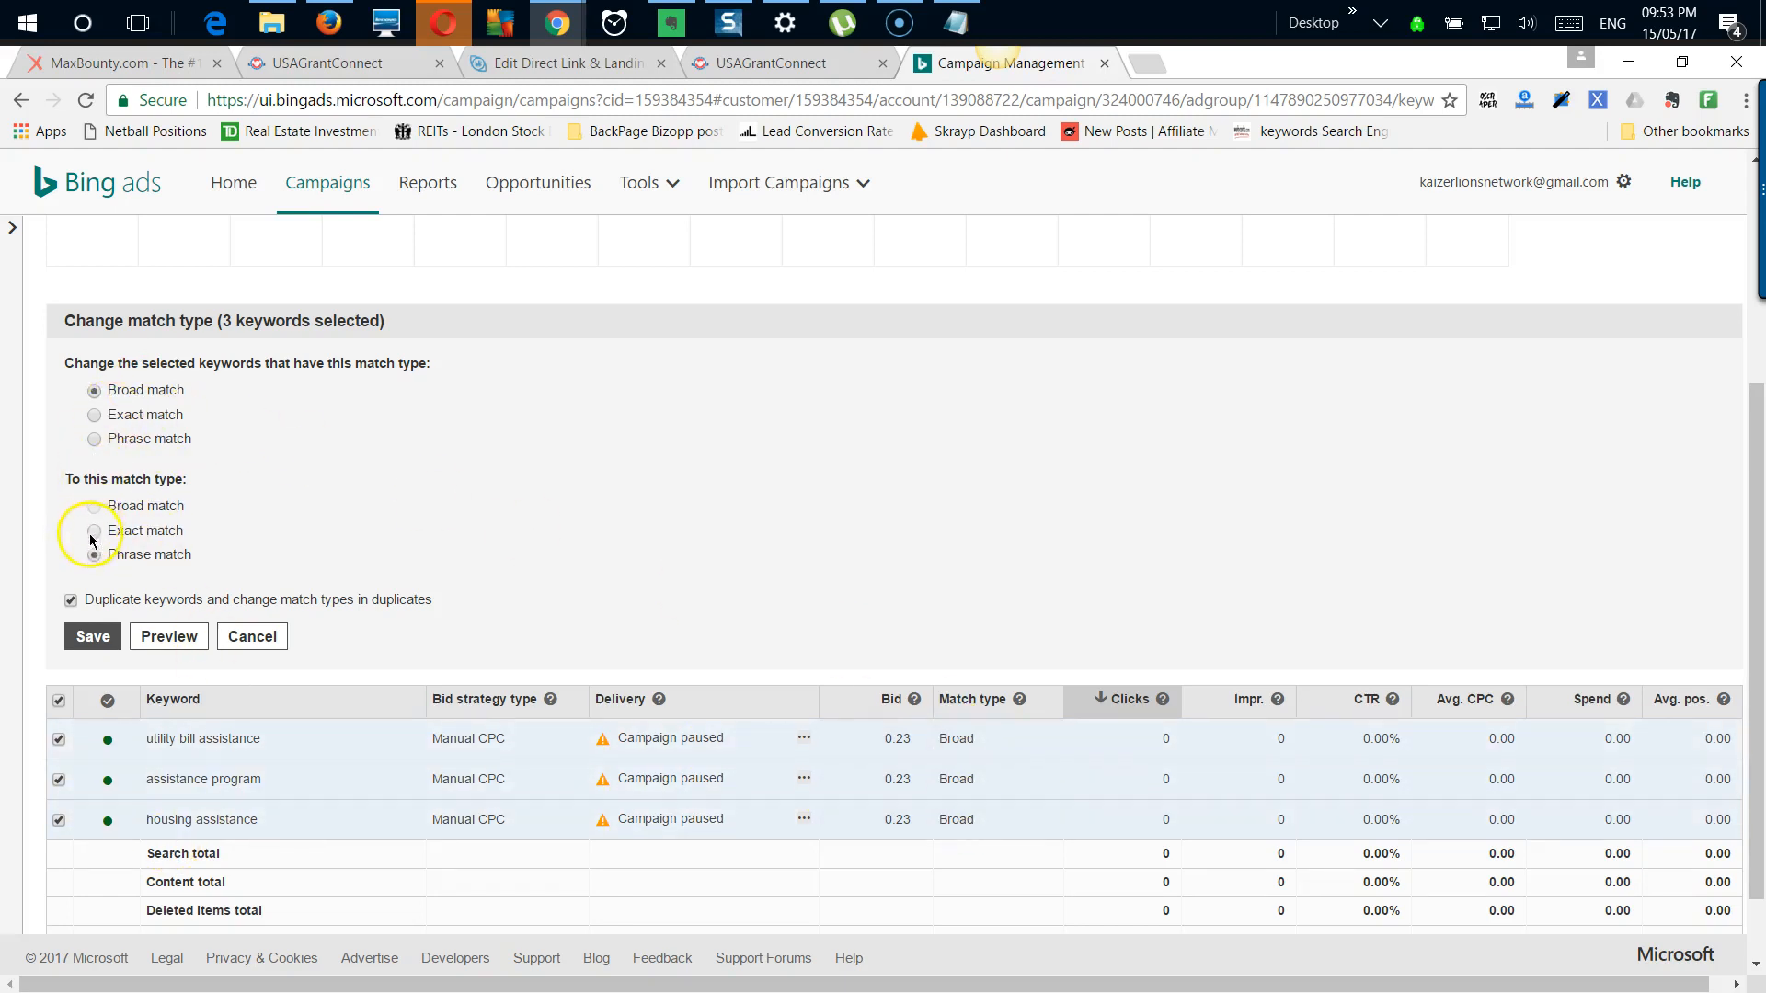
click(101, 646)
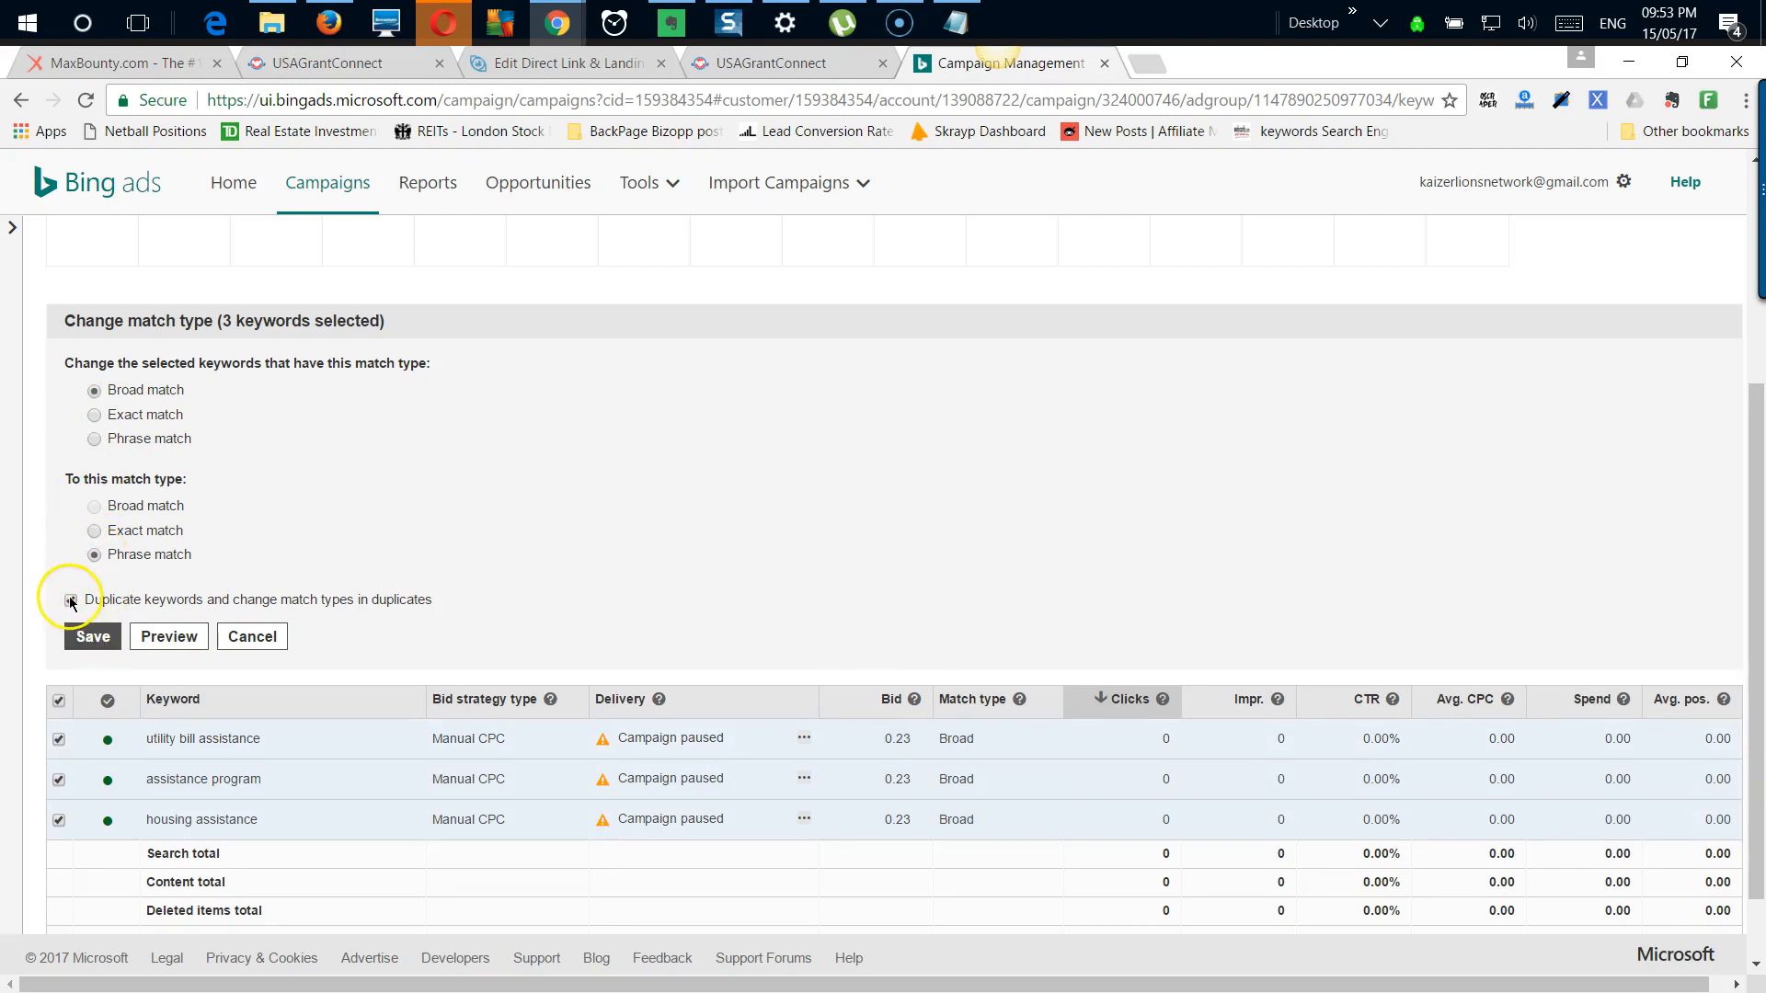
click(92, 650)
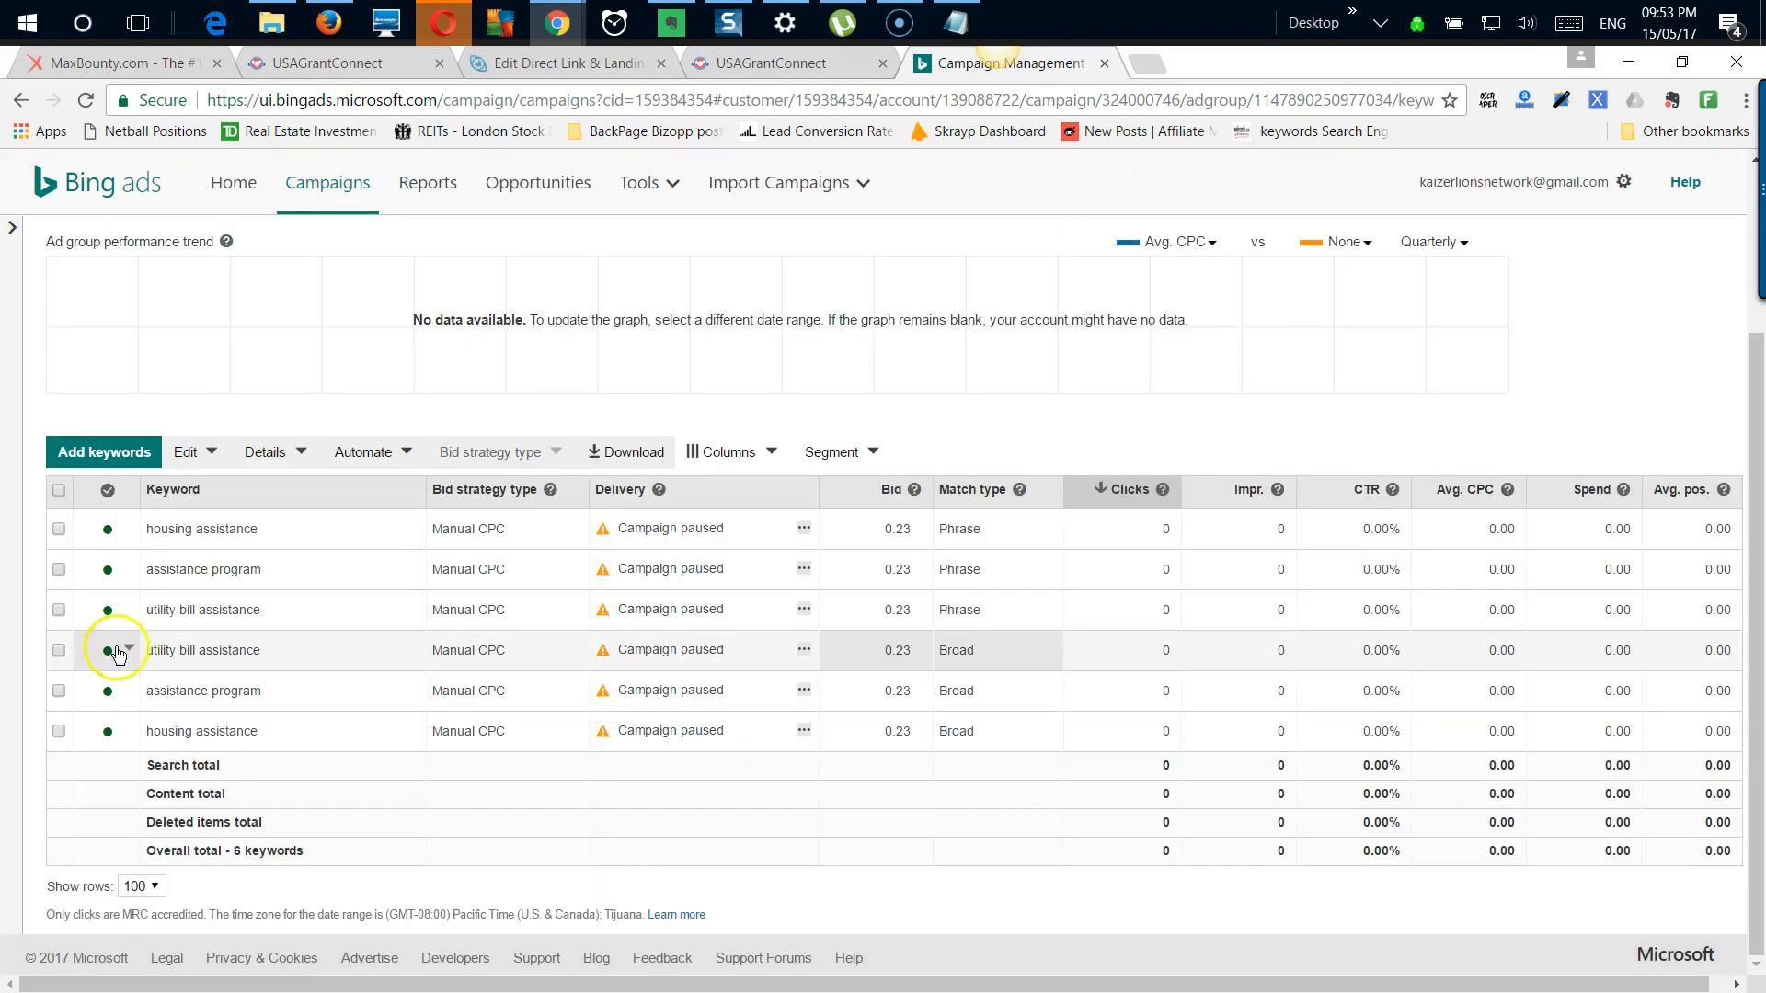
click(658, 670)
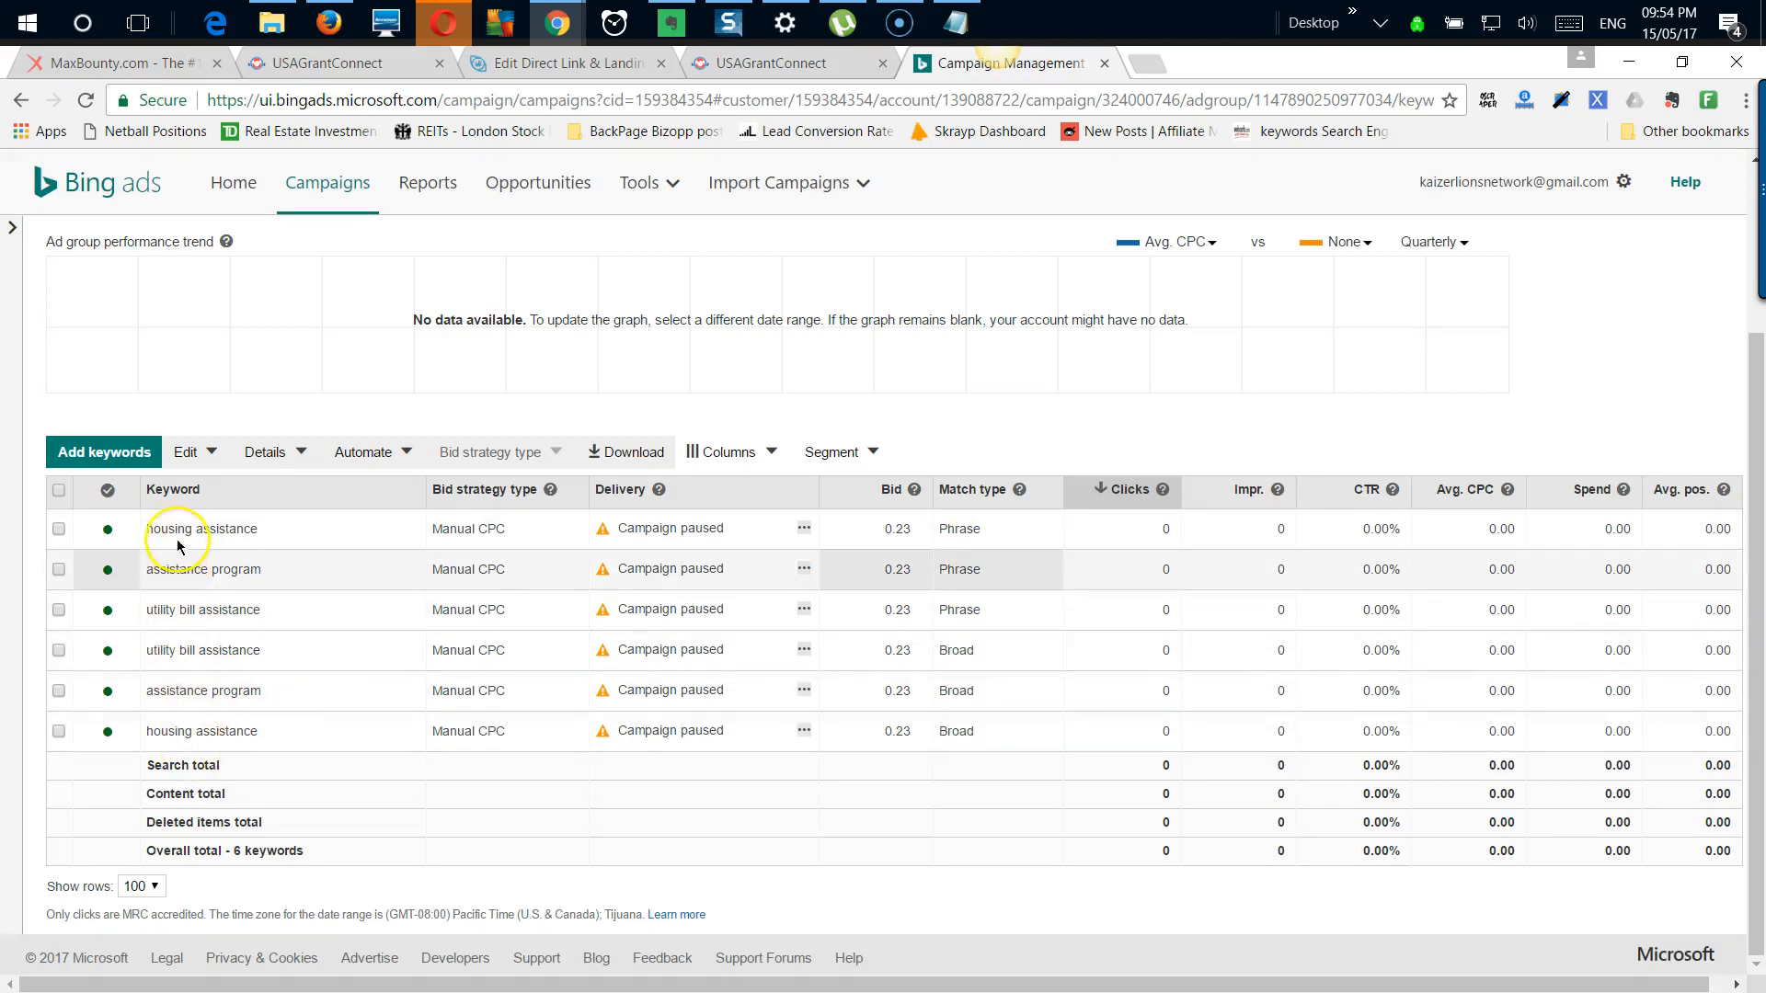
Step: Select all keywords in group 1, convert the broad match ones to exact match without duplicating them, and save
click(59, 493)
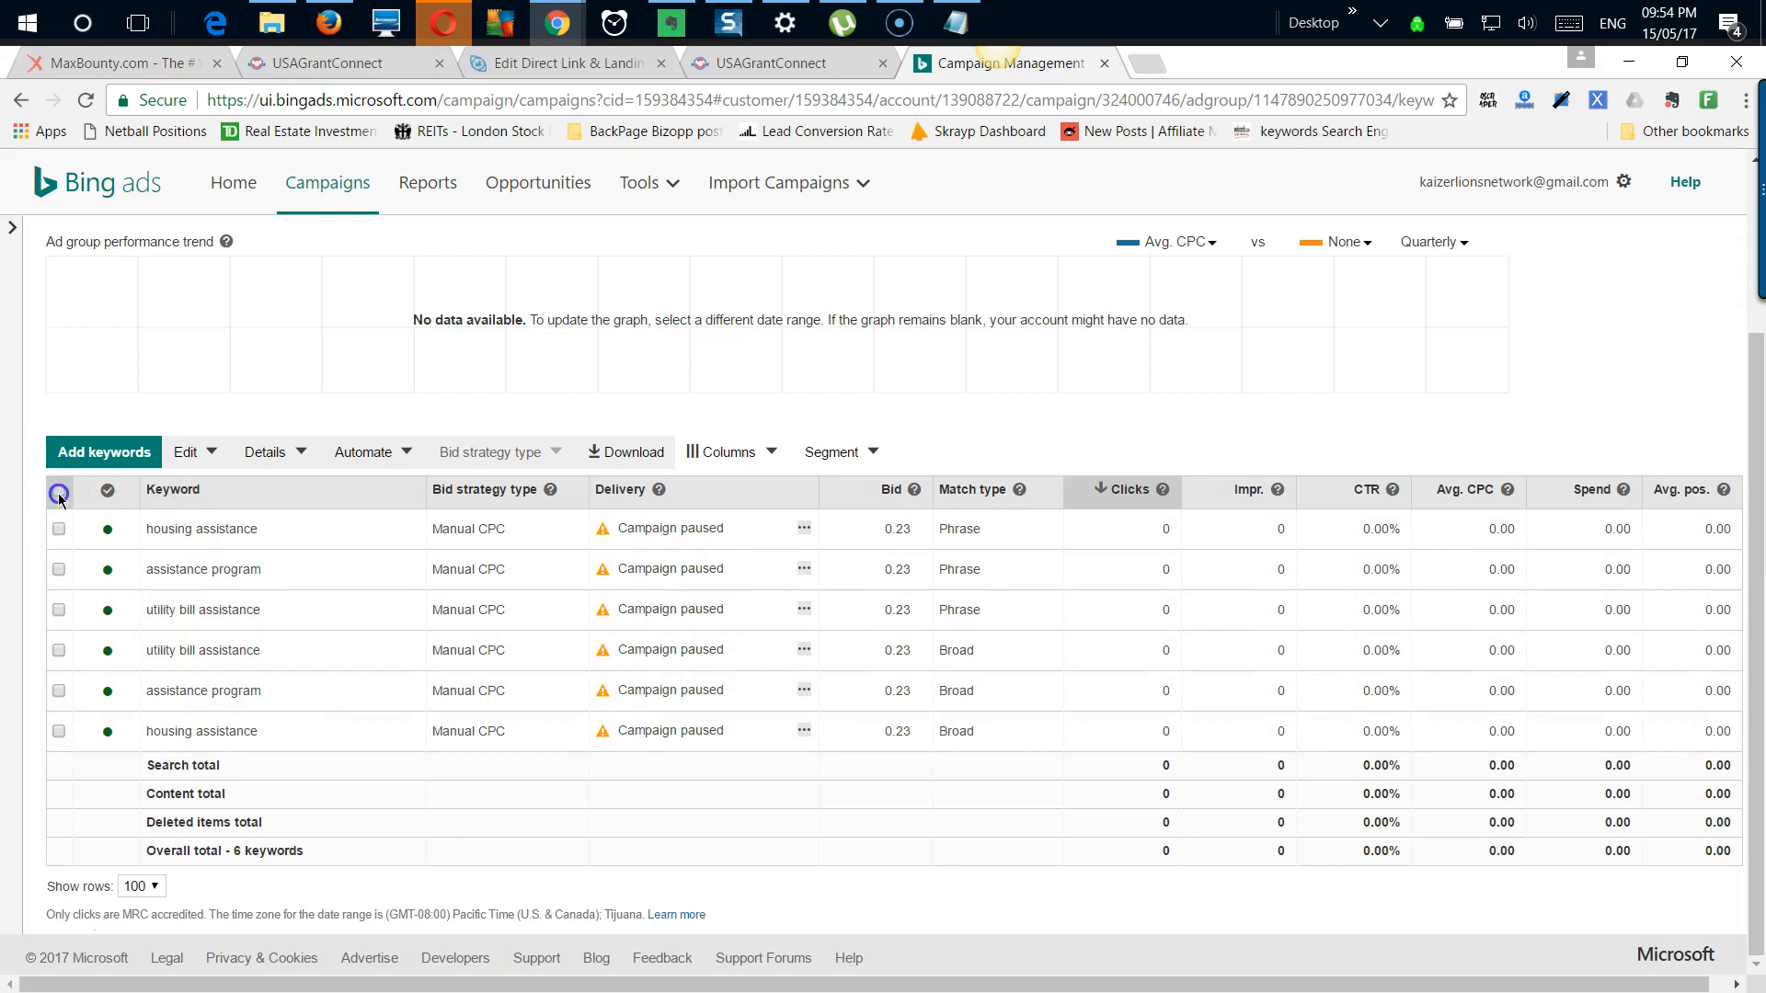
click(207, 453)
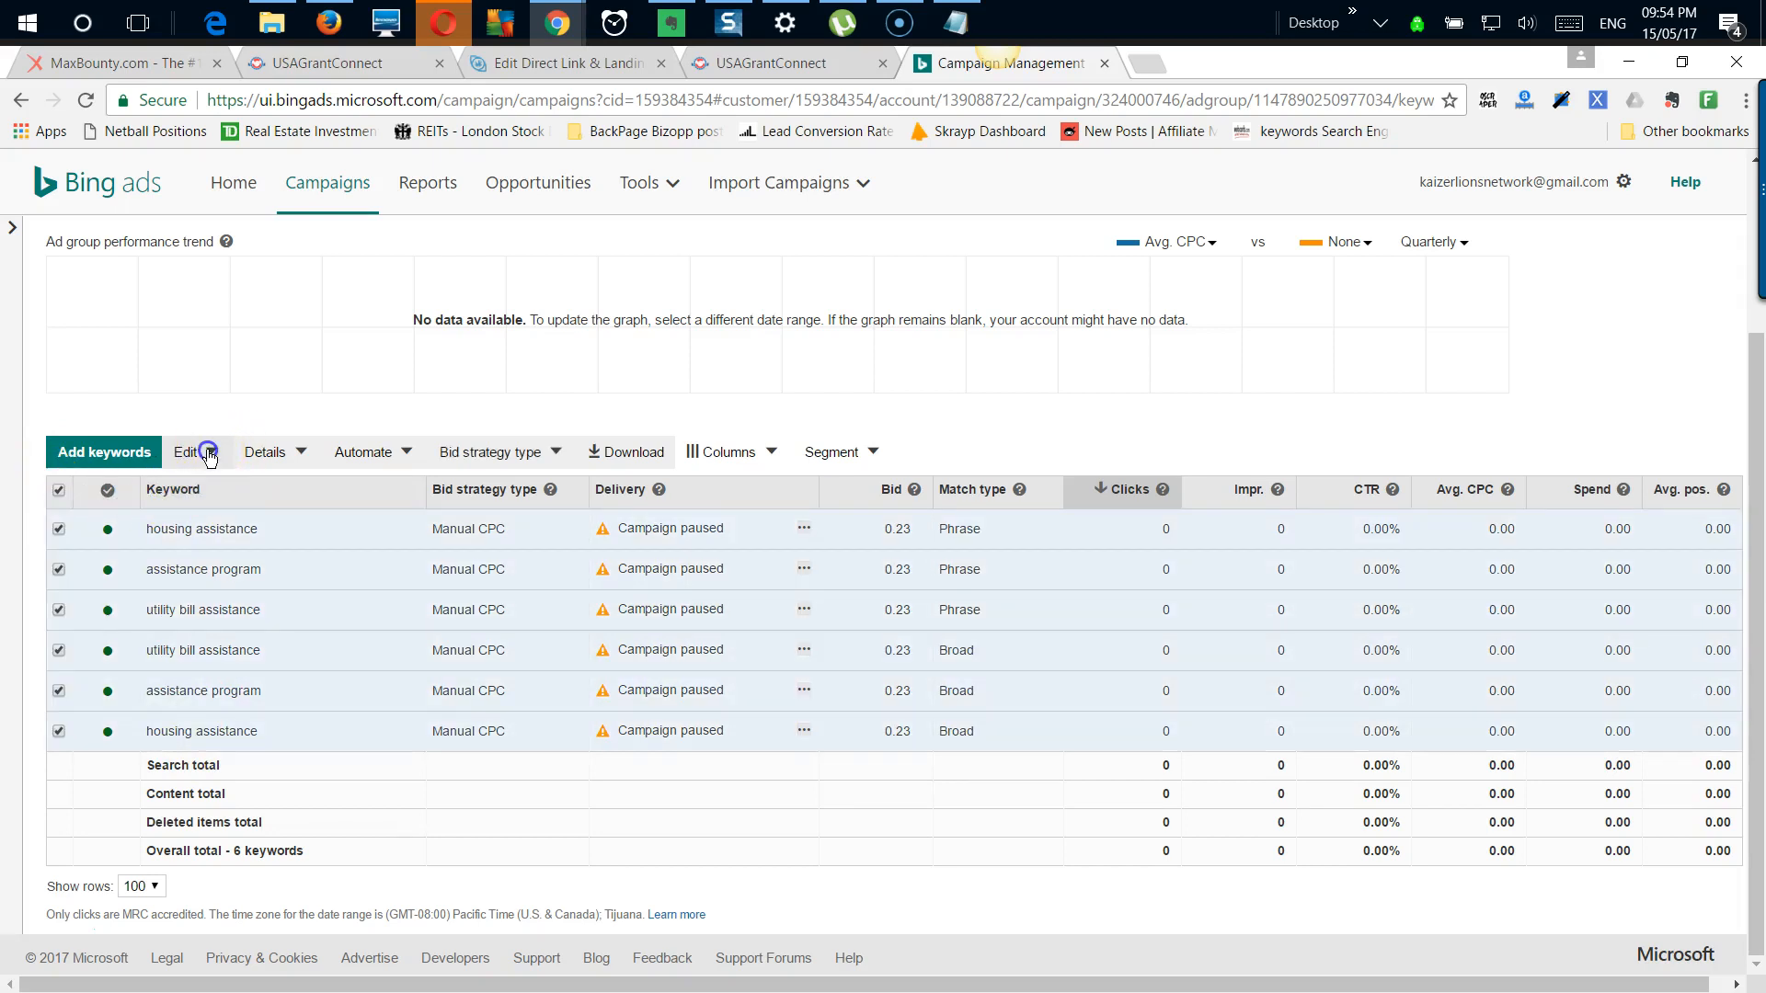
click(241, 626)
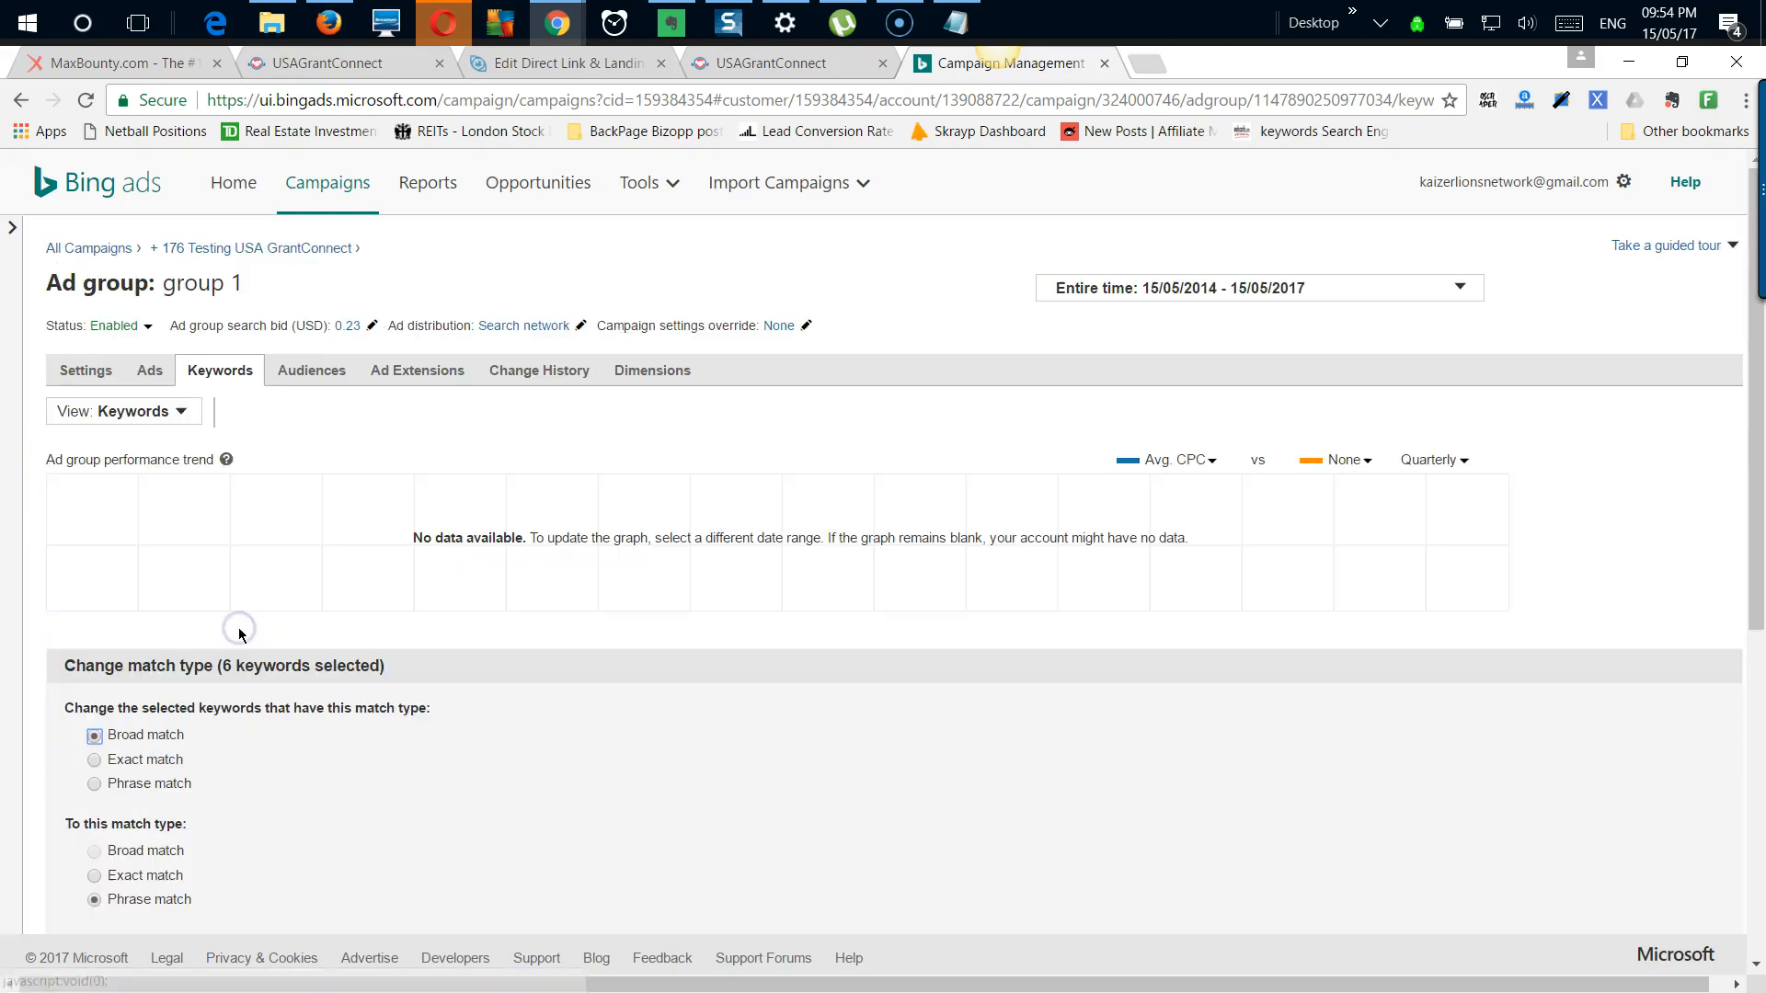
scroll(205, 810, down, 4)
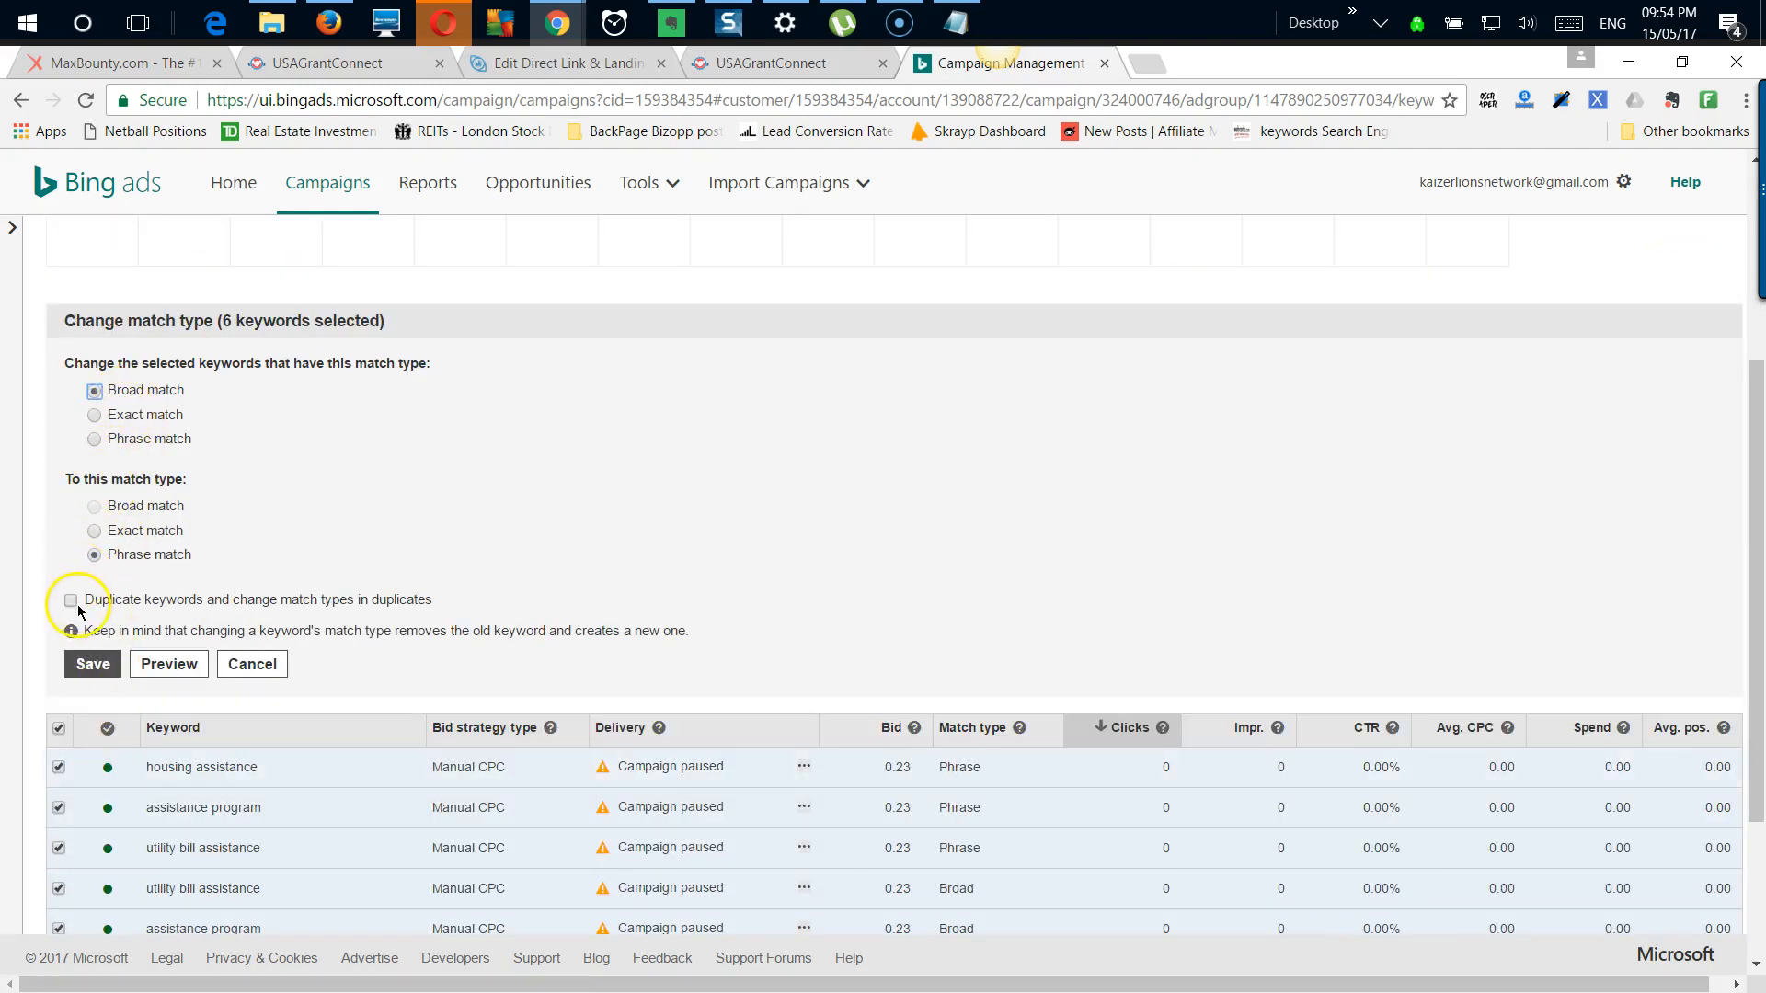
click(96, 531)
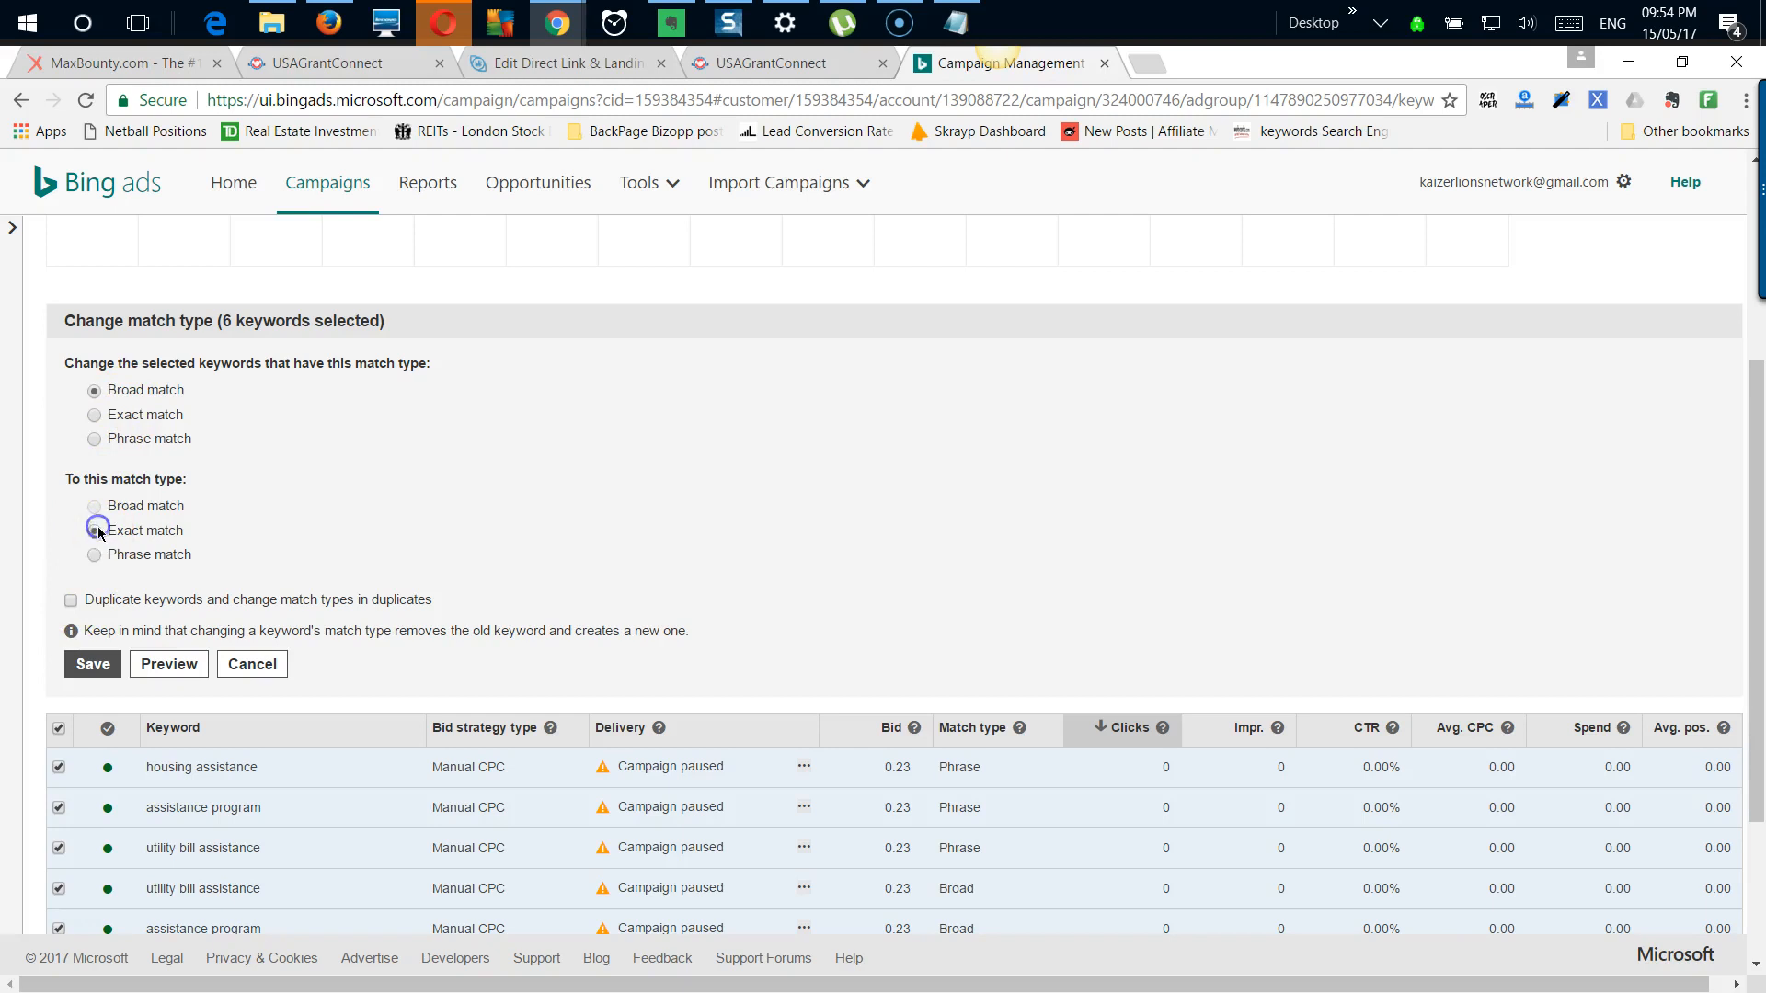
click(71, 603)
click(71, 603)
click(93, 682)
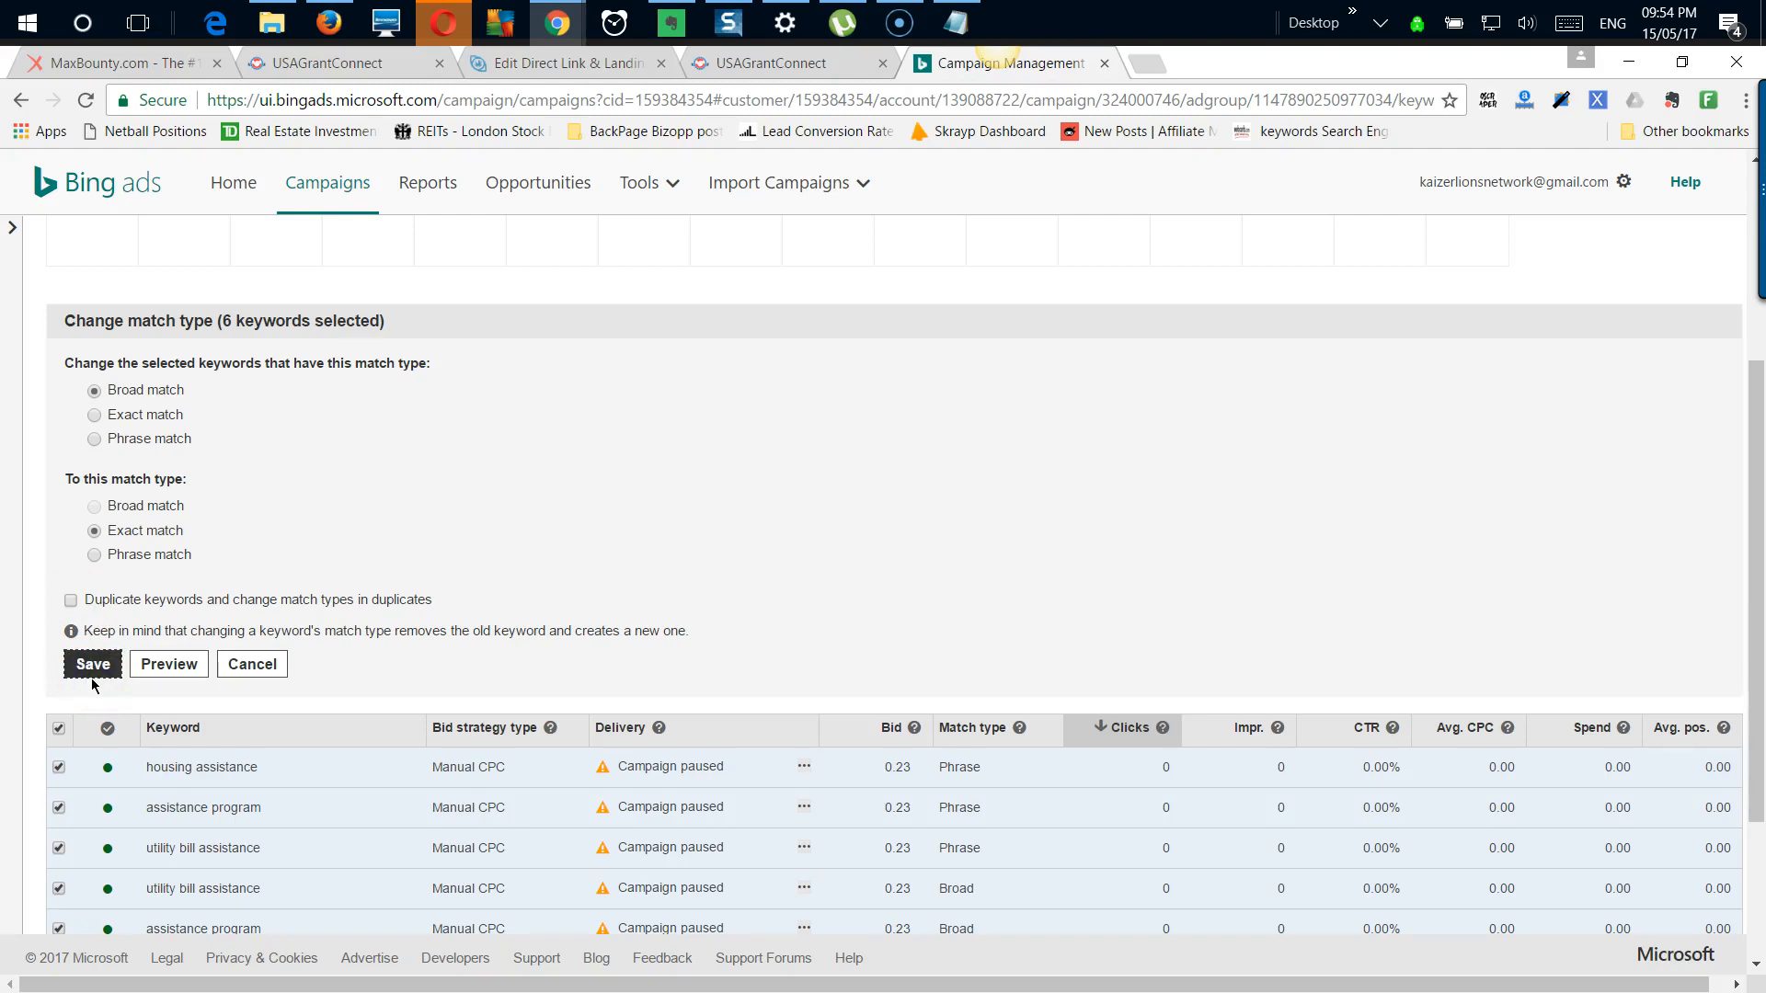
click(93, 664)
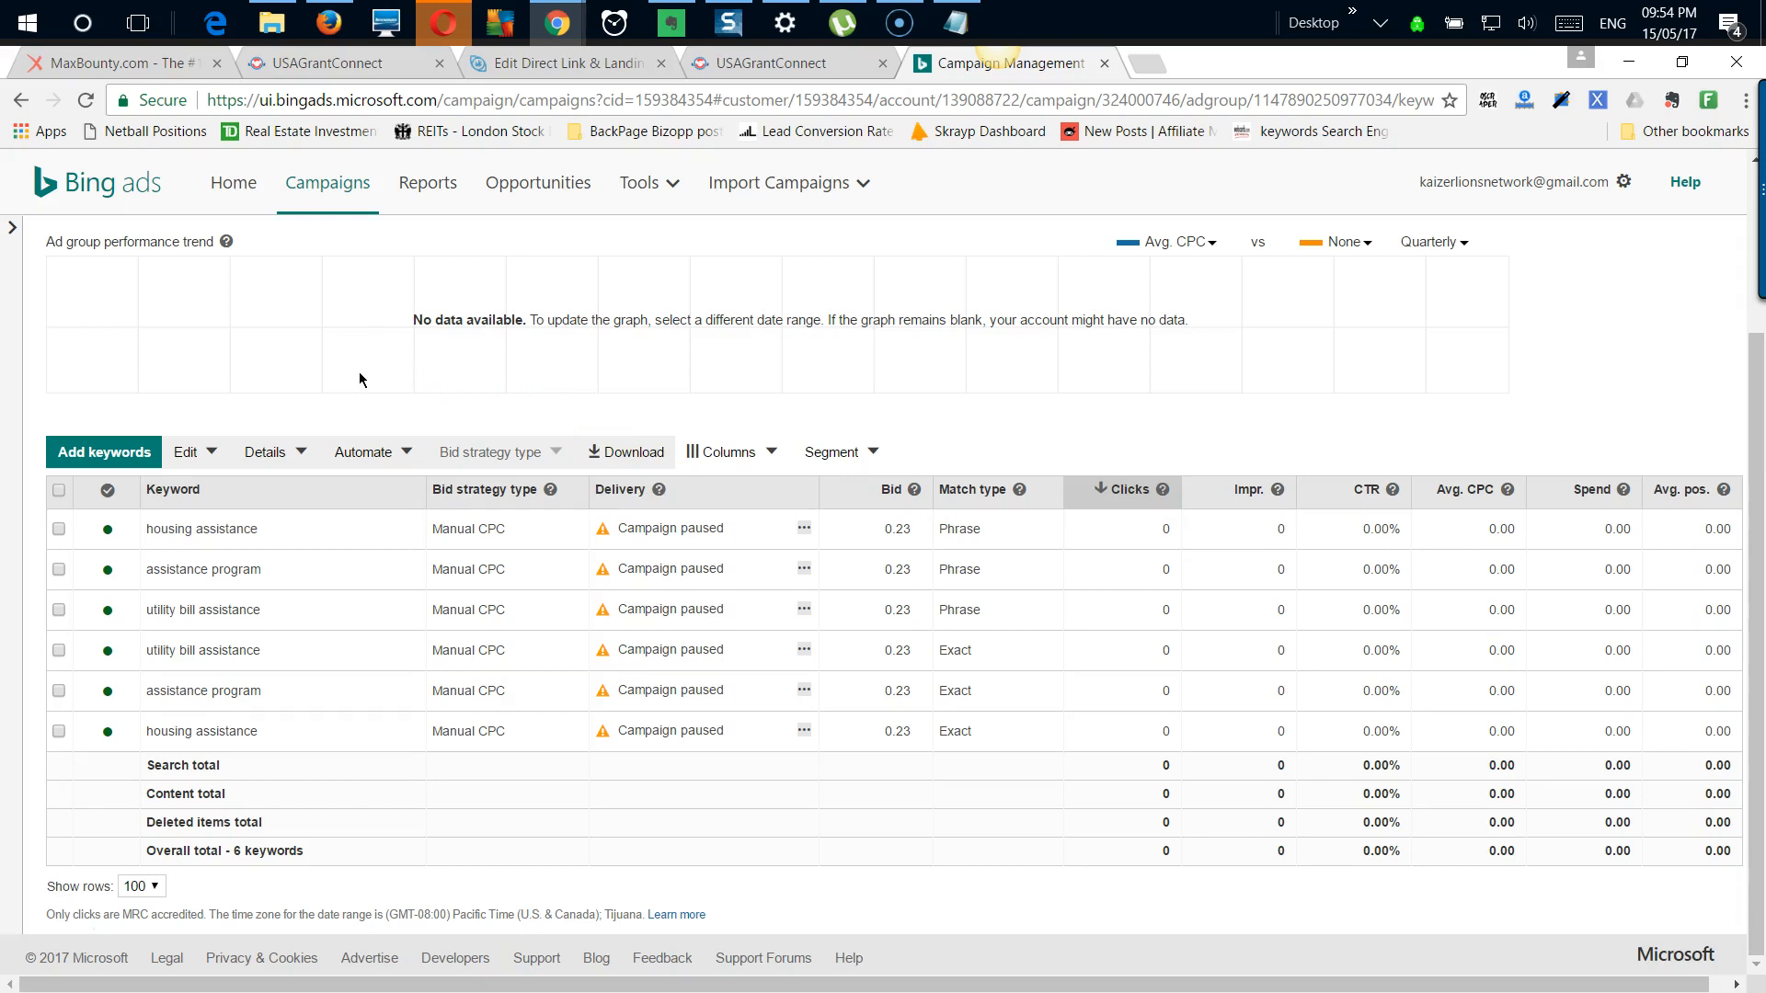
Step: Return to the + 176 Testing USA GrantConnect campaign and set its status to Enabled
scroll(99, 425, up, 2)
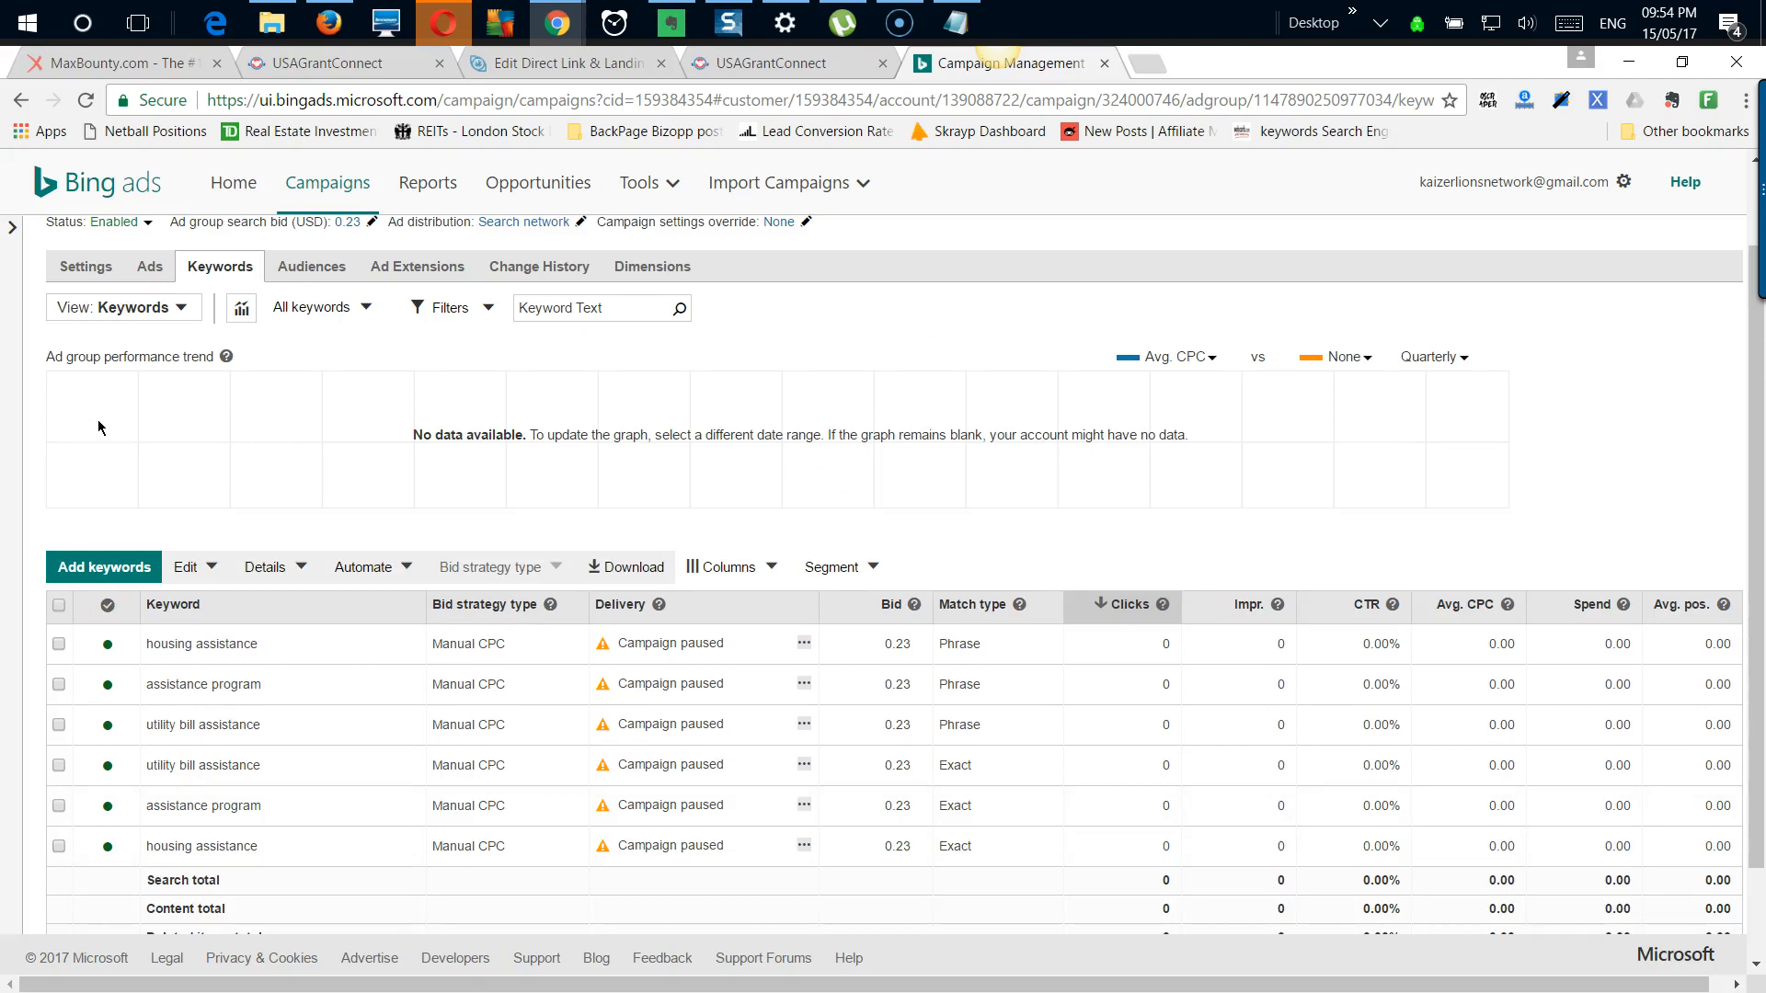
scroll(108, 426, down, 1)
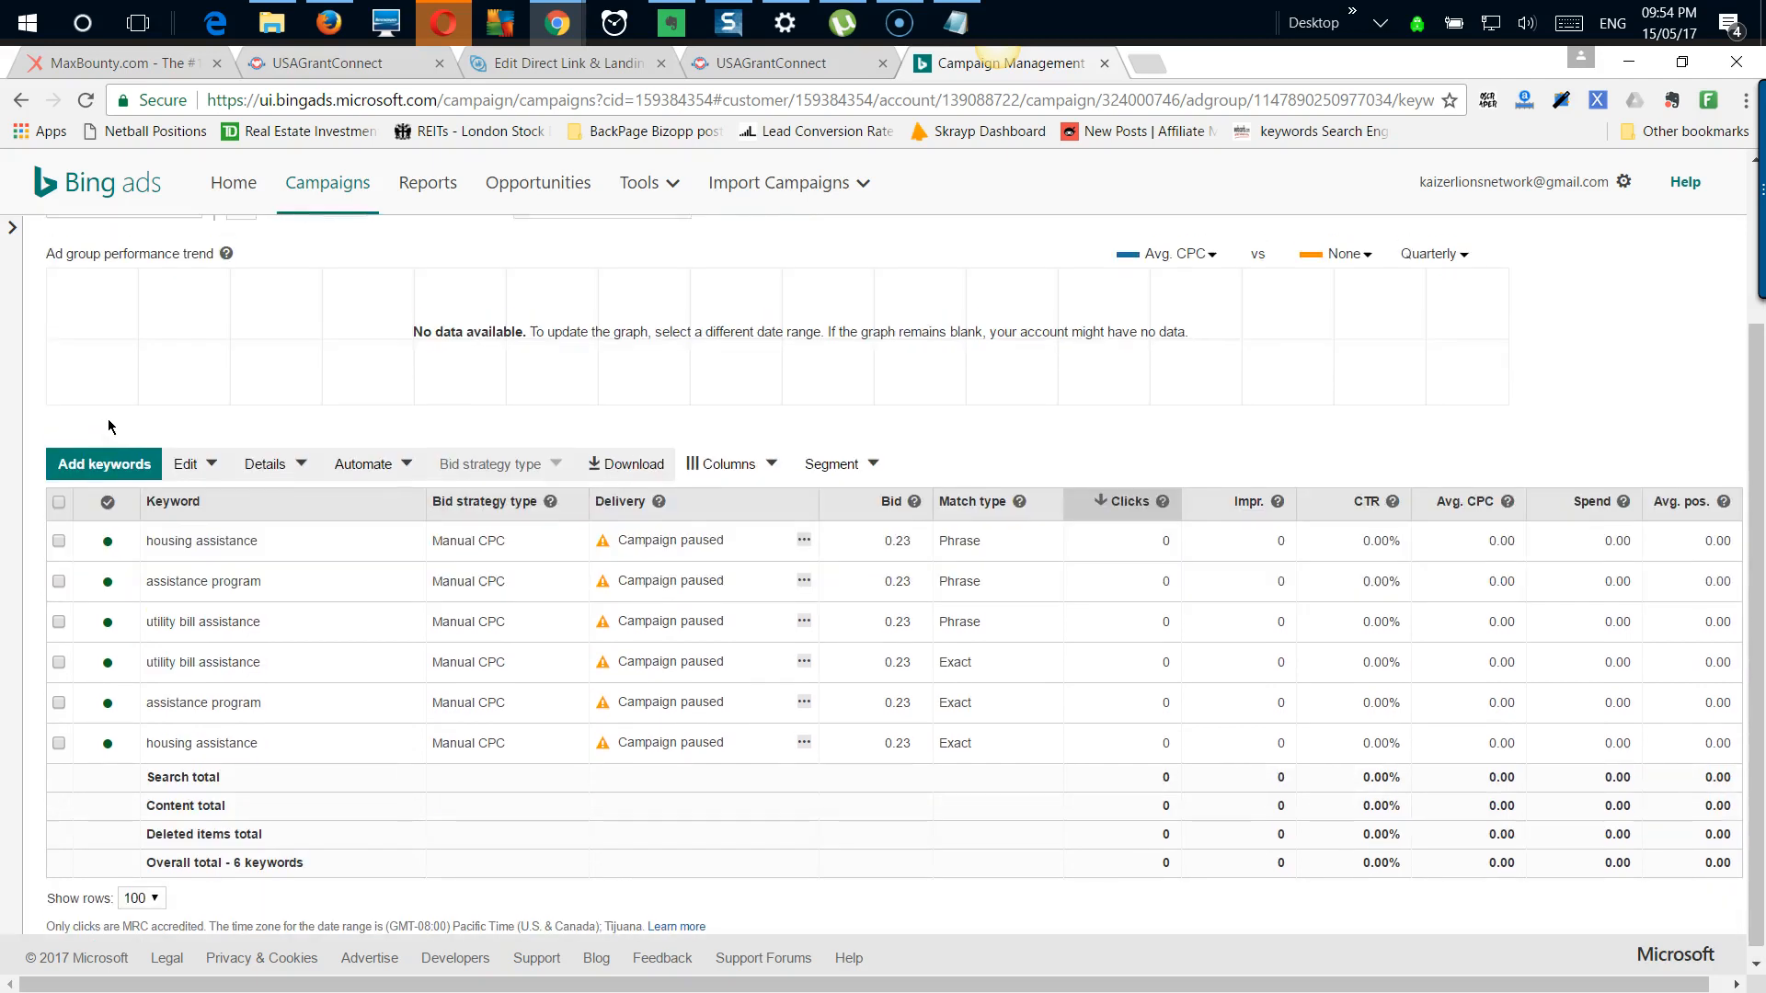
scroll(108, 426, up, 2)
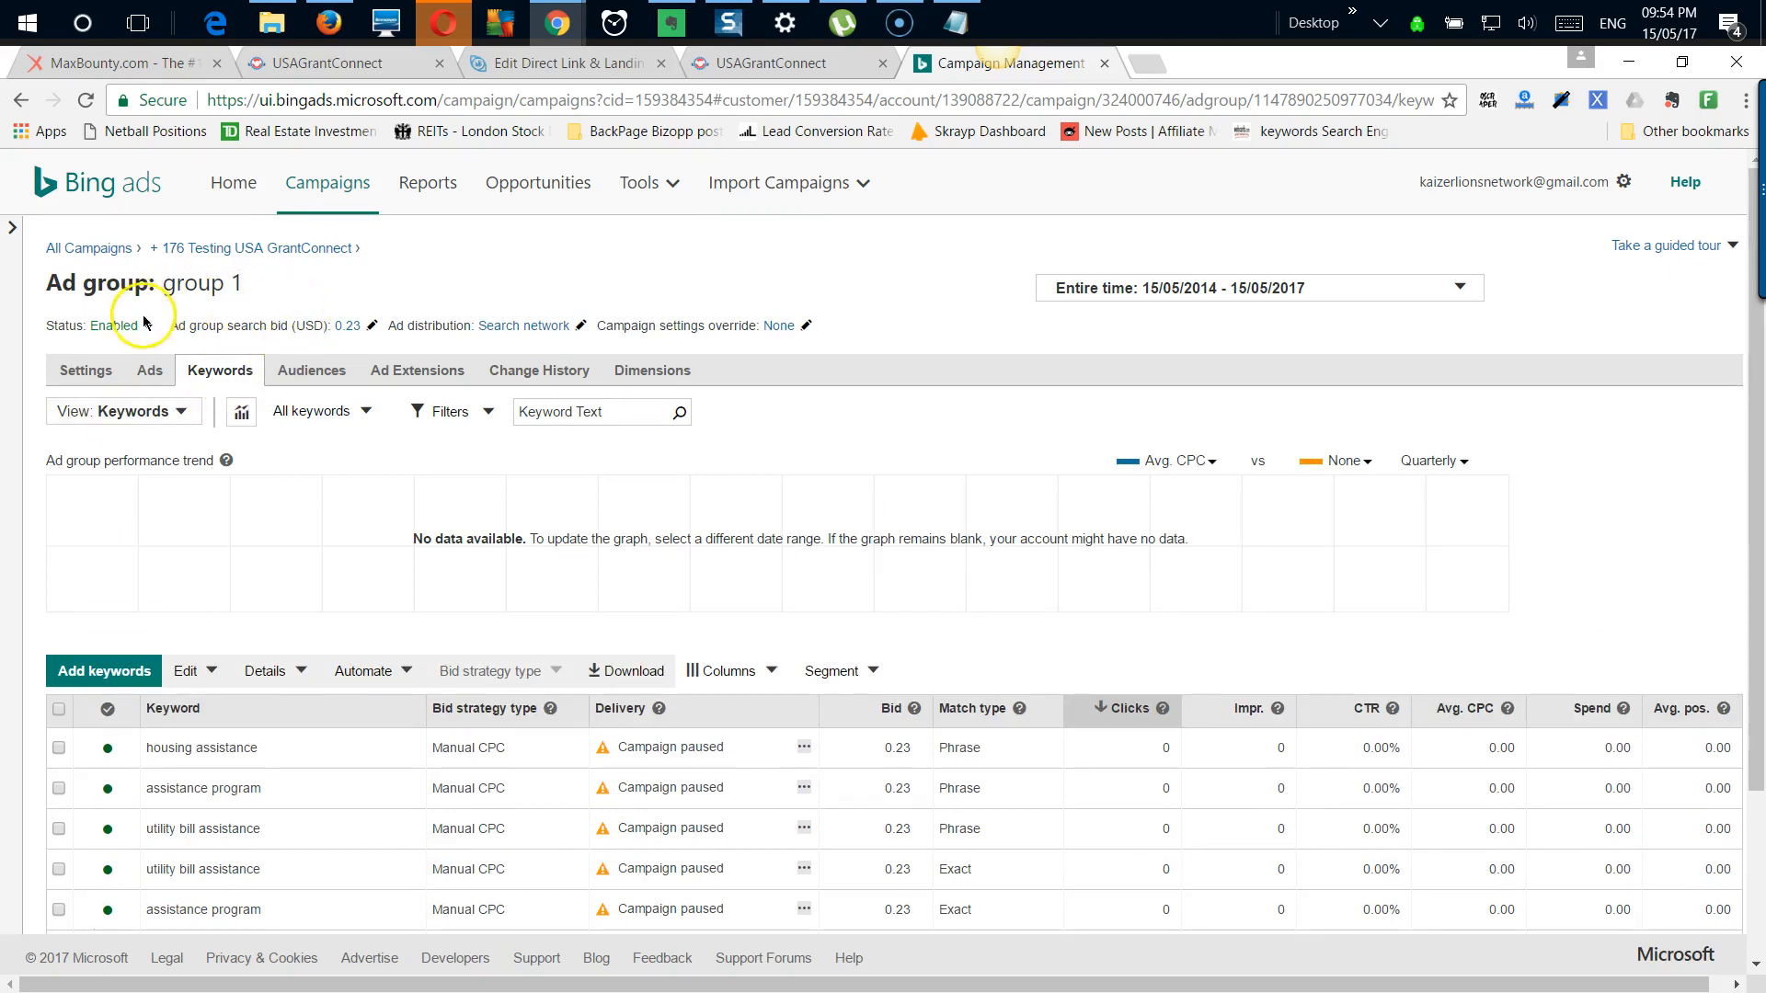
click(191, 243)
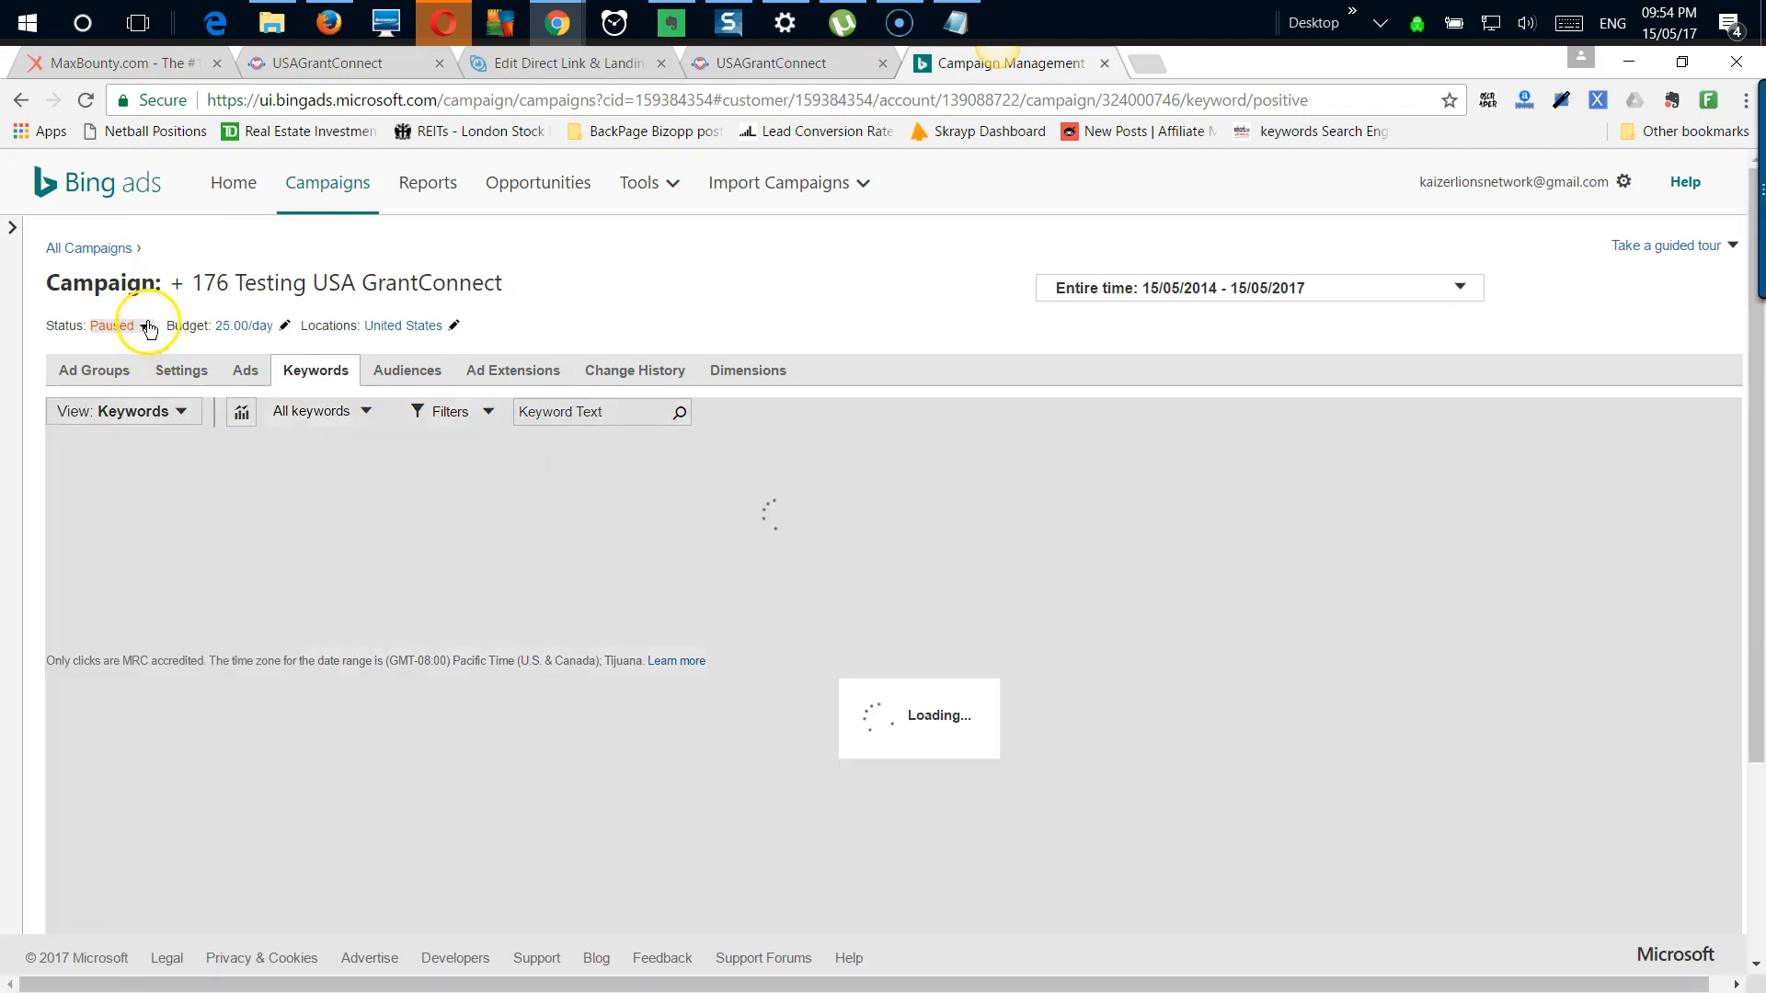
click(145, 327)
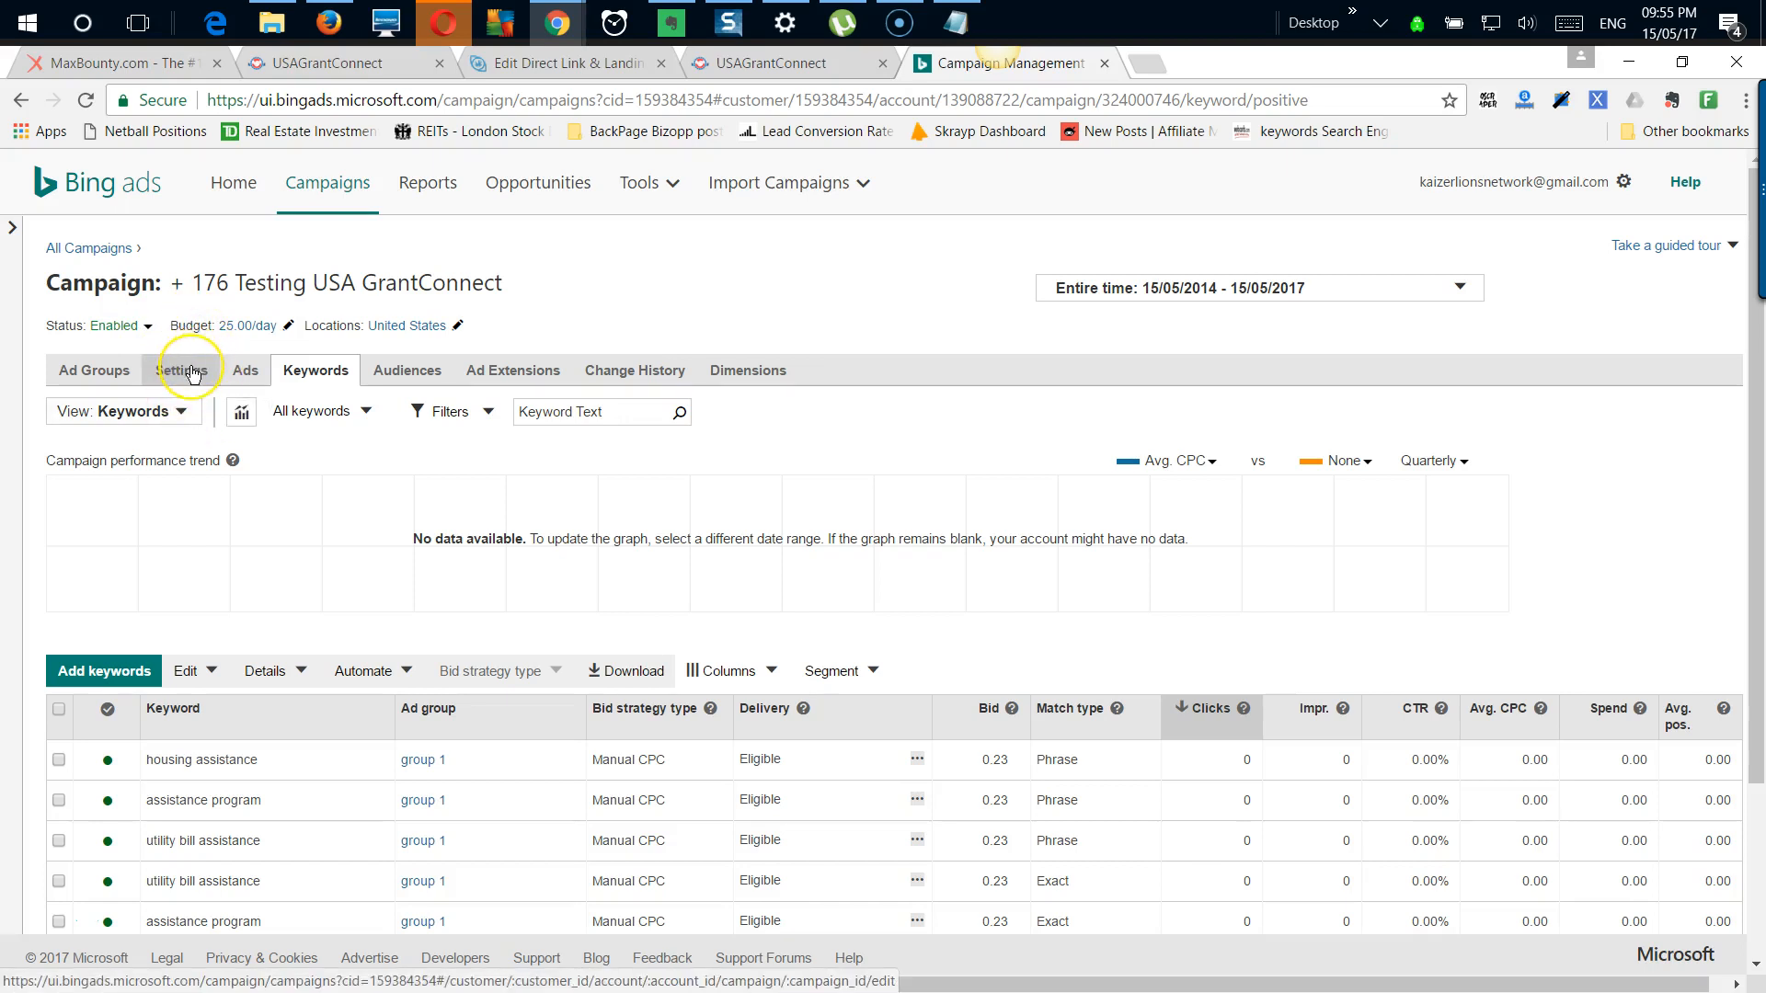
Step: Review the campaign's settings, including budget, bid strategy, location targeting and advanced options
click(183, 370)
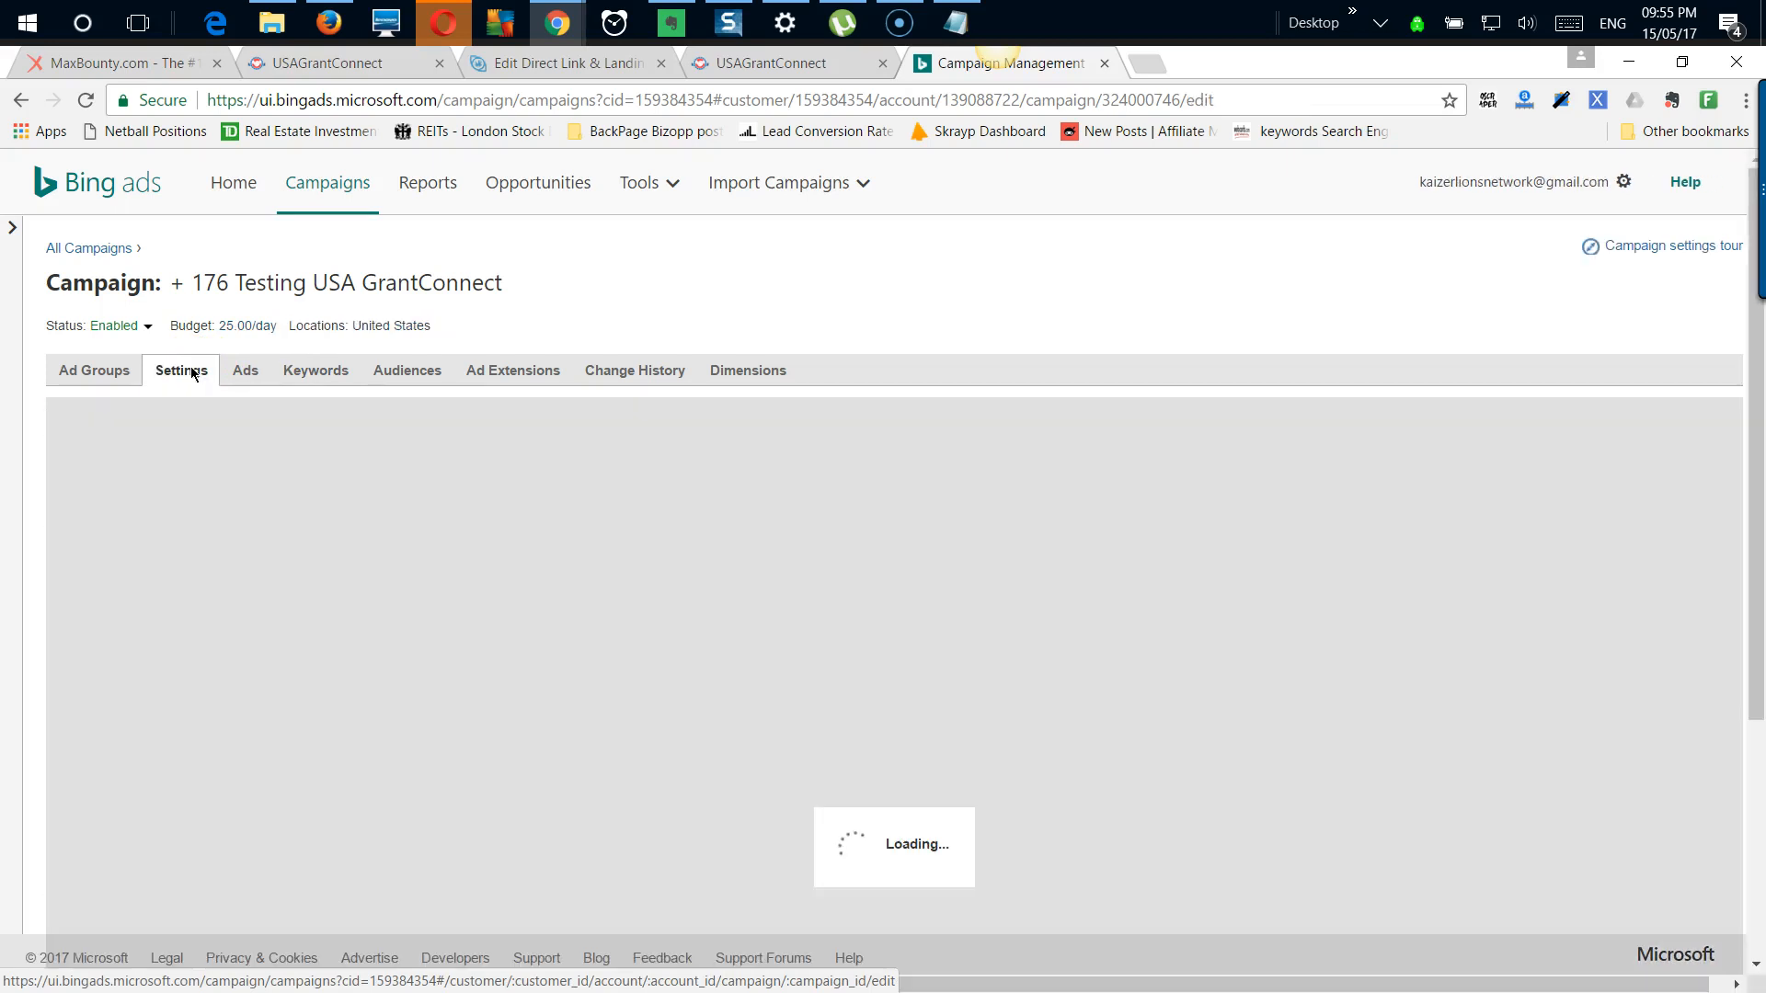
scroll(221, 414, down, 5)
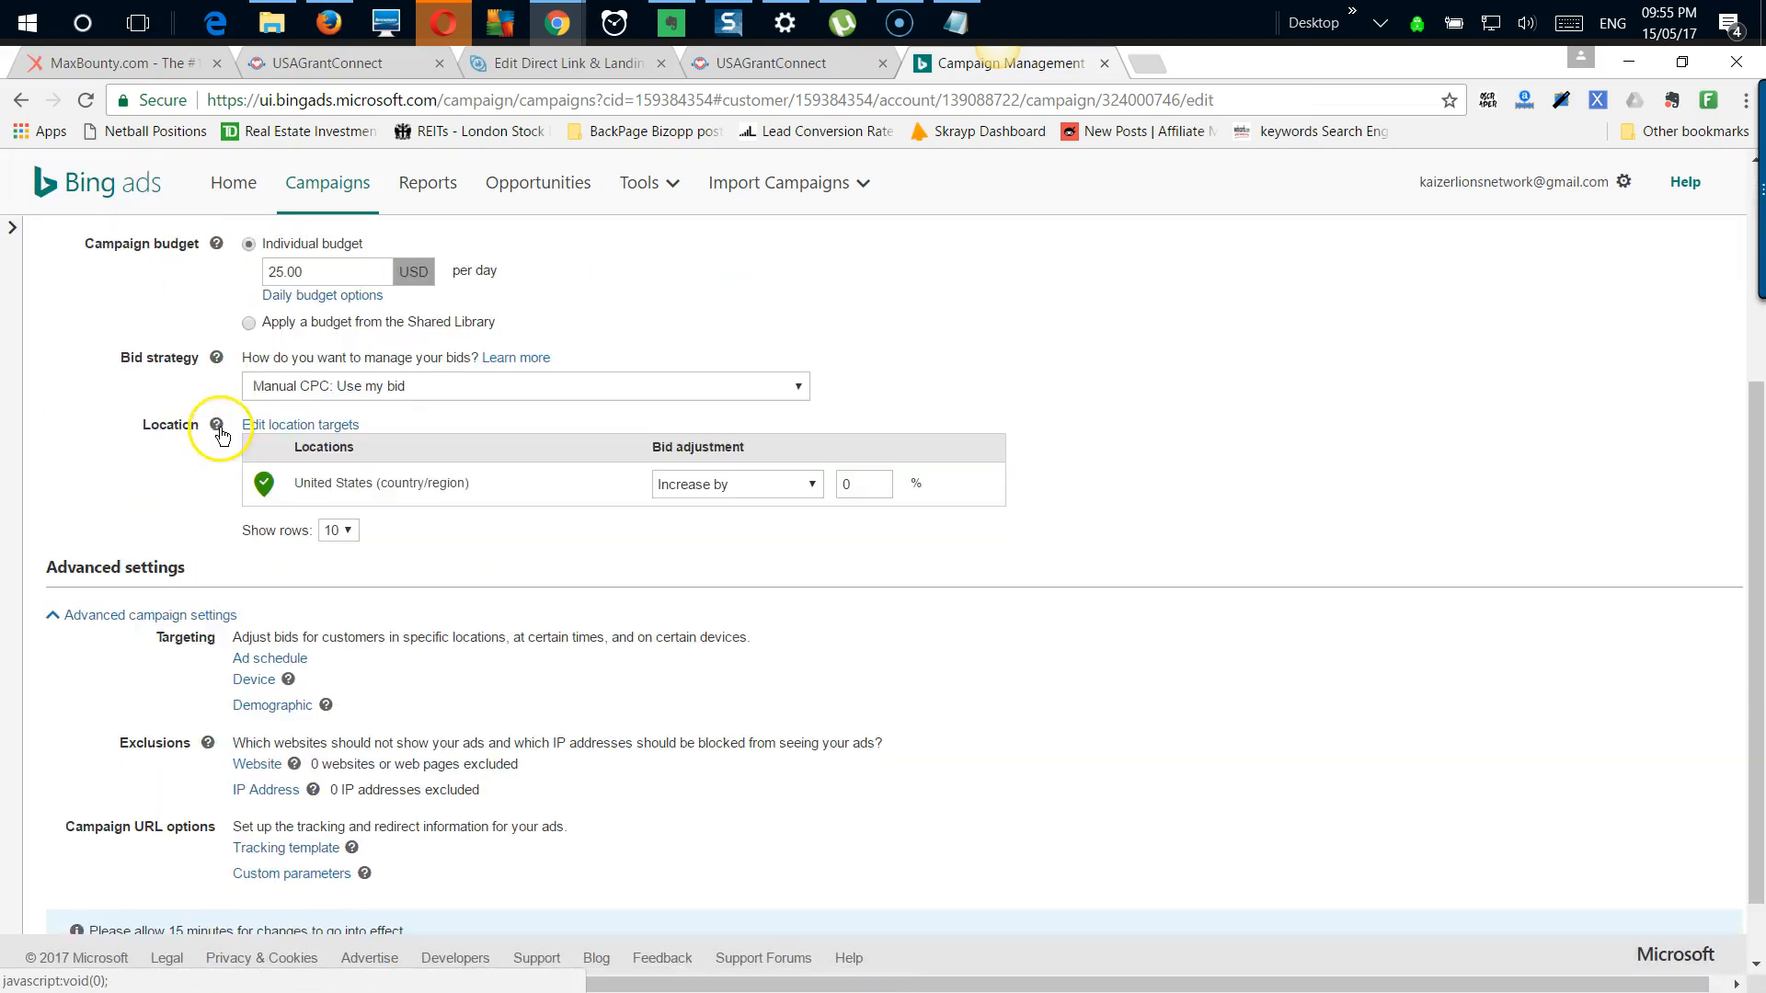
scroll(221, 435, down, 1)
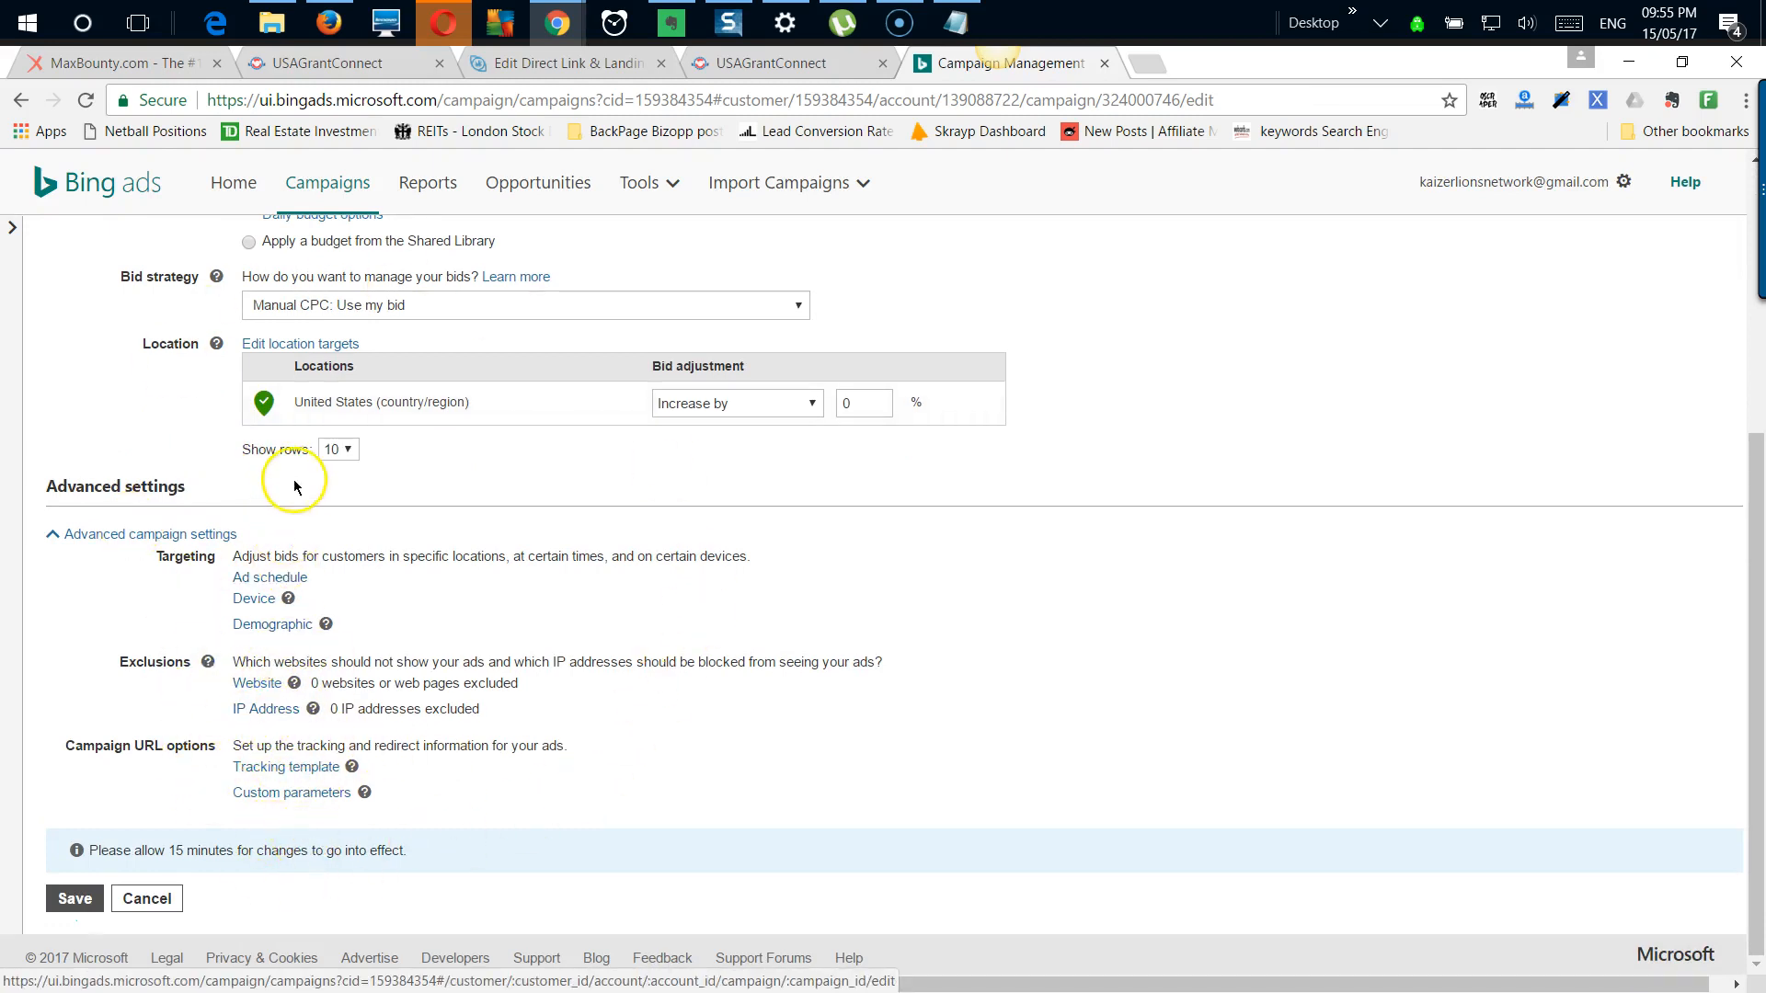
scroll(294, 488, up, 5)
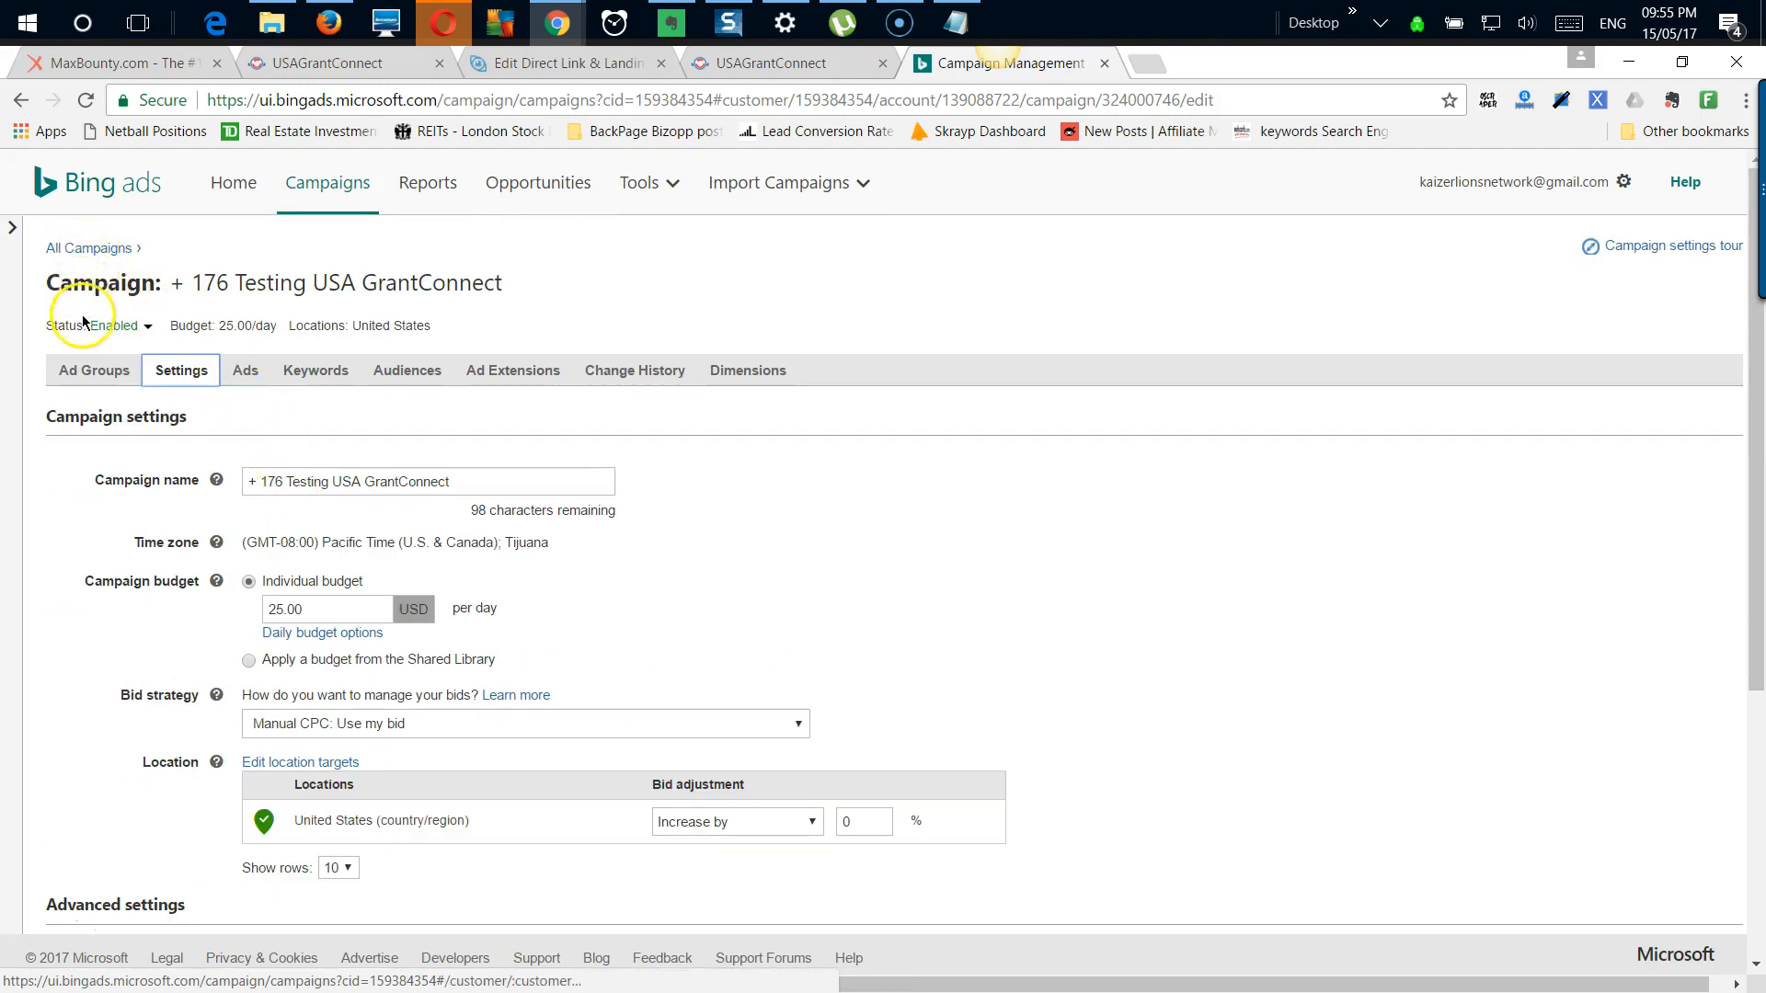
Step: Go back to the list of all campaigns and reopen the + 176 Testing USA GrantConnect campaign
click(90, 258)
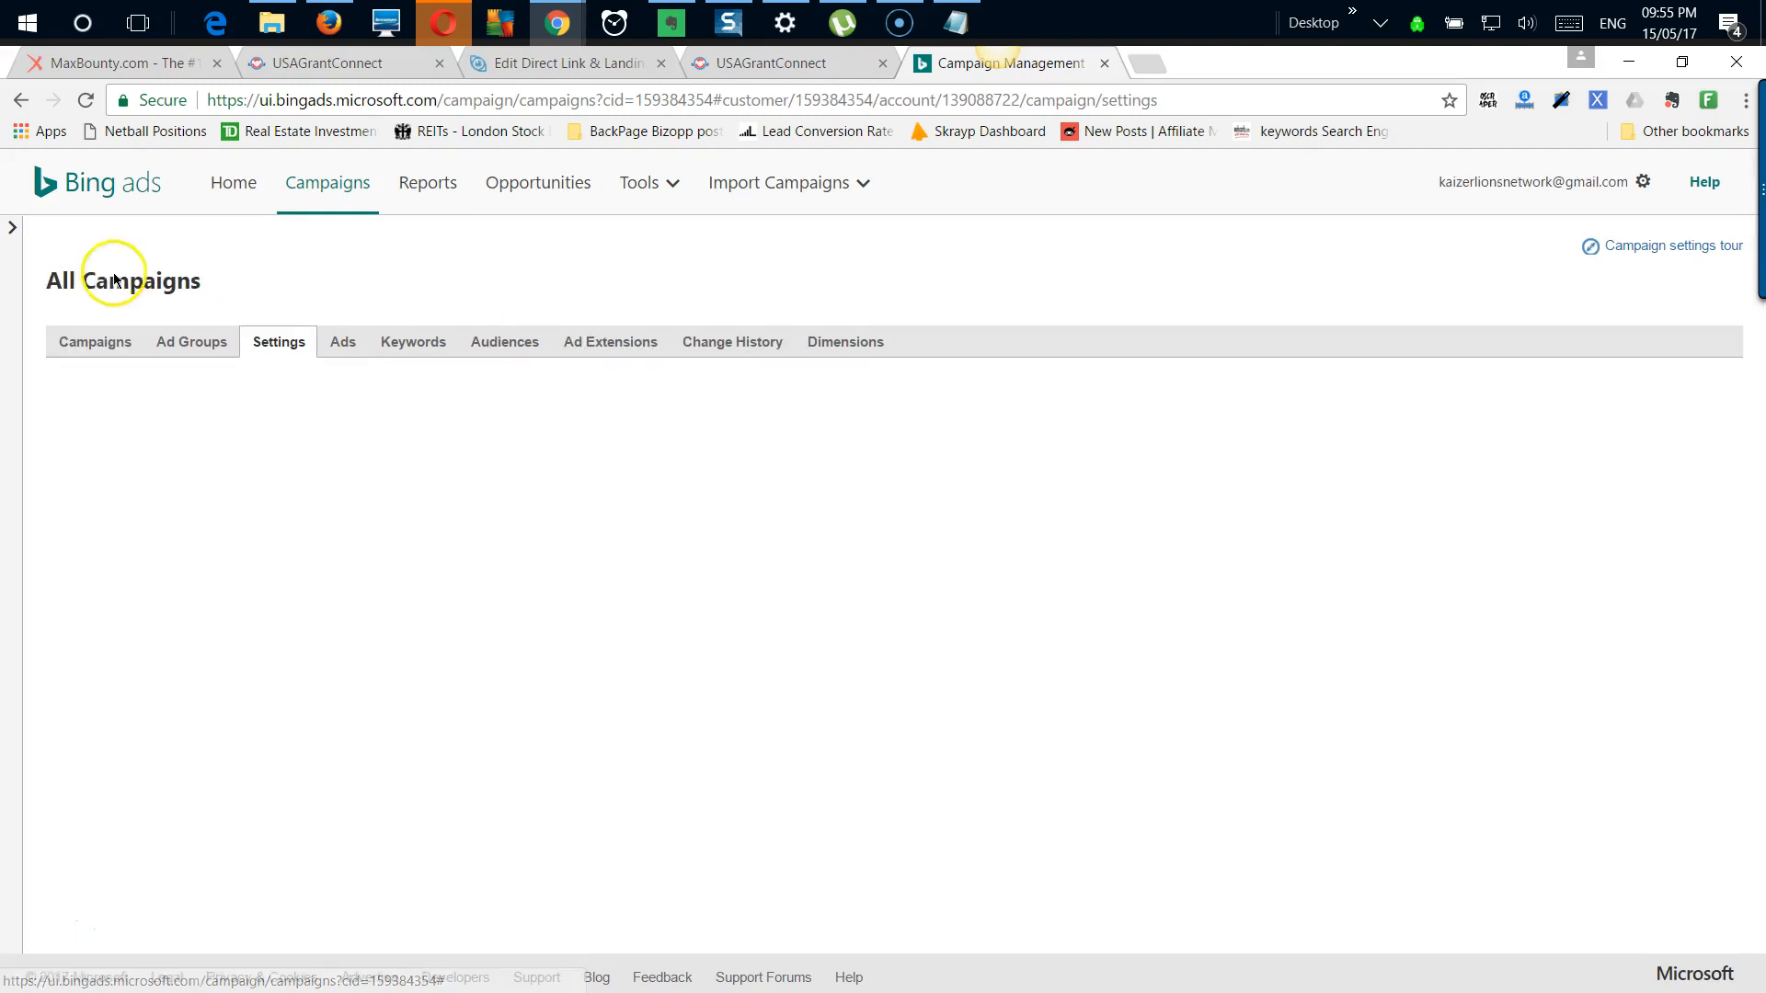
click(122, 346)
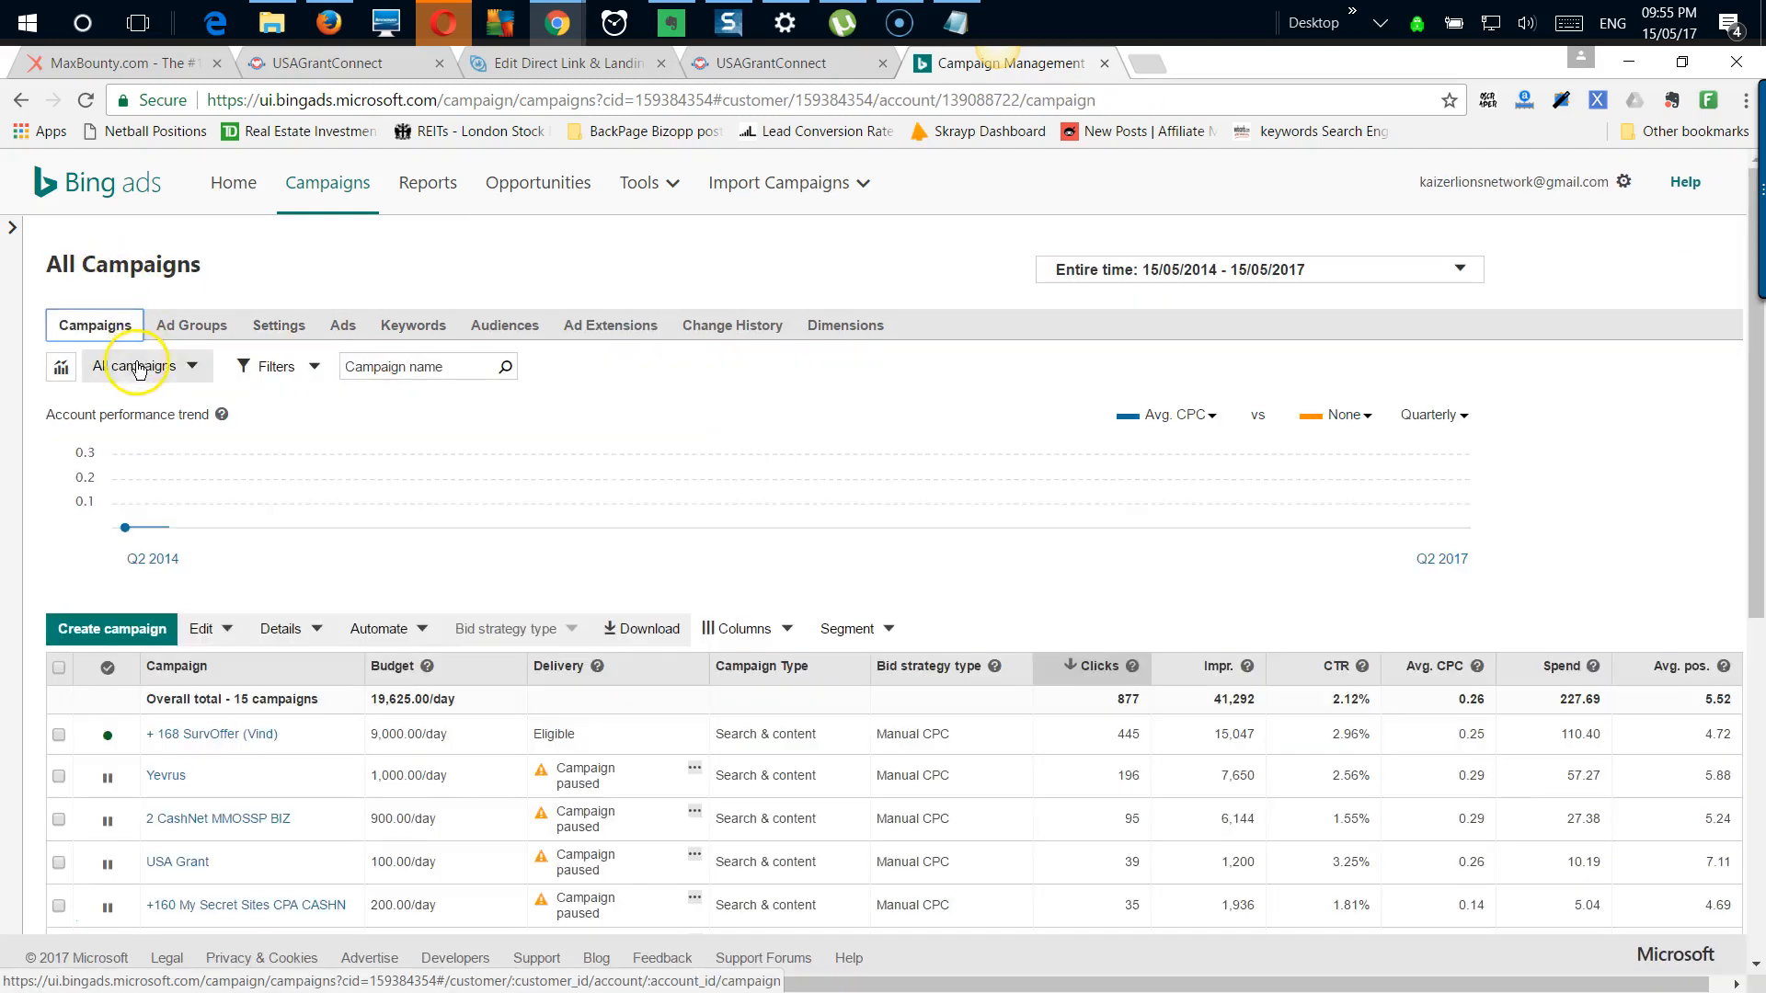
scroll(239, 451, down, 4)
scroll(251, 432, down, 5)
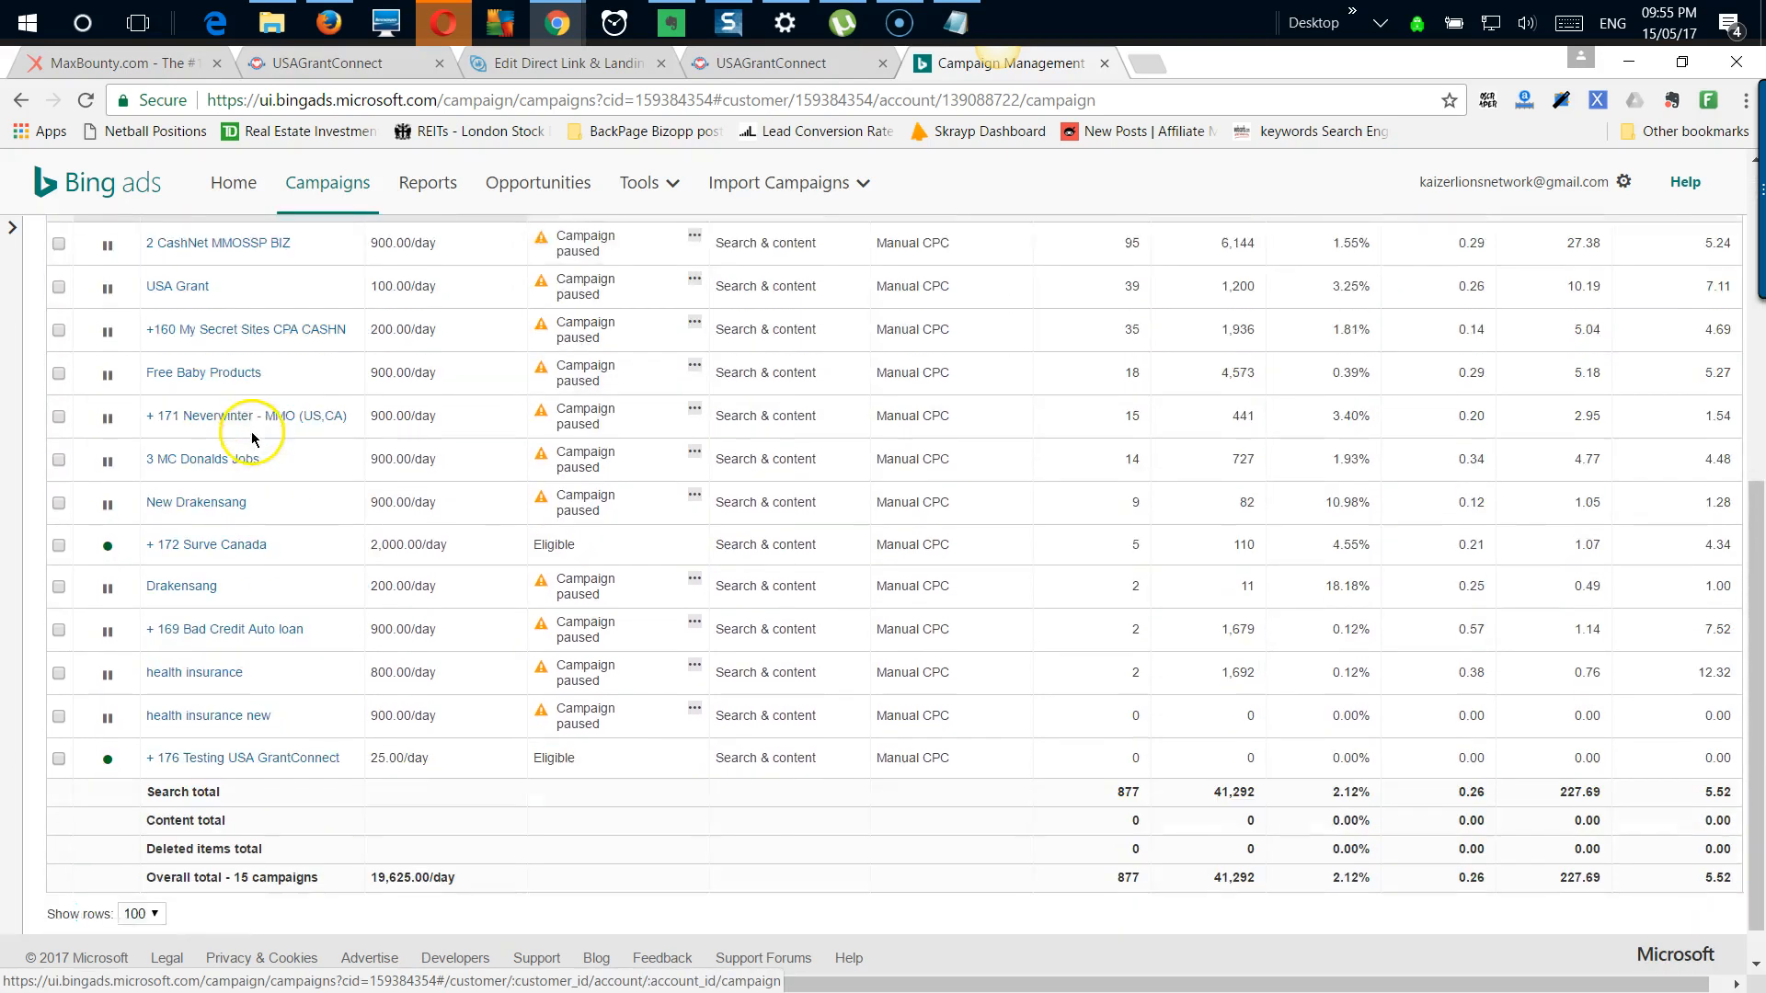
click(229, 724)
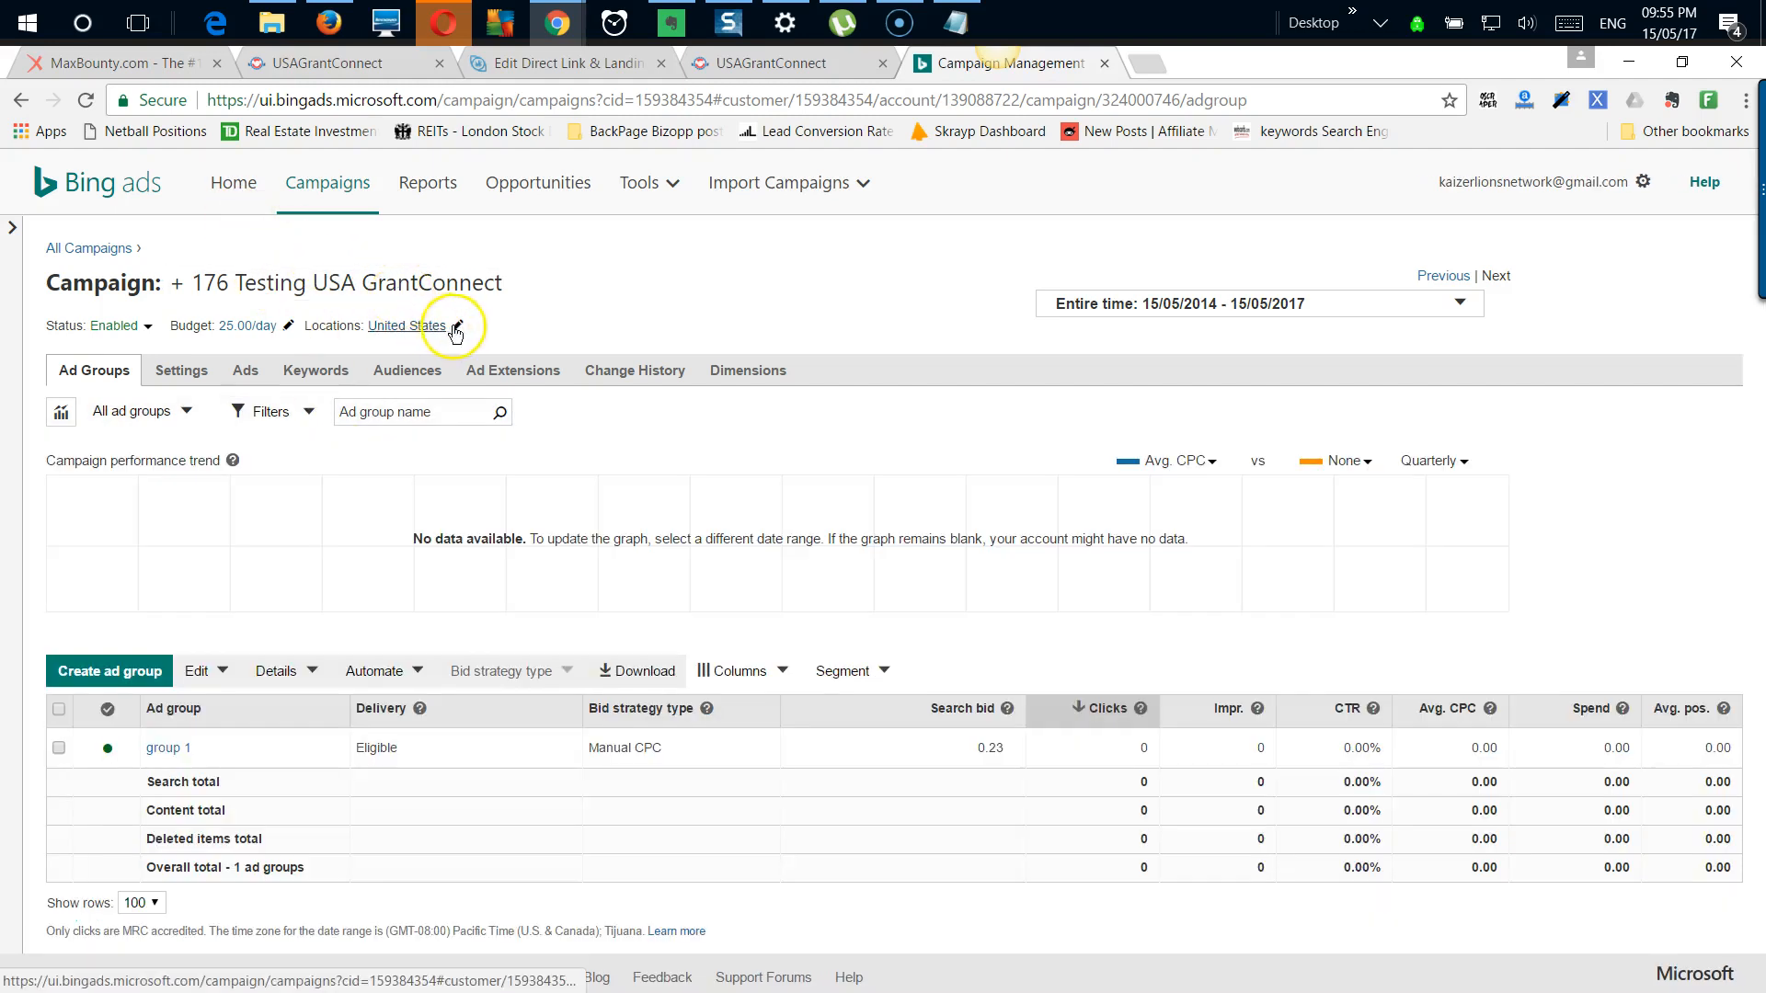
Step: Open ad group group 1 and review its keywords' match types, bids and performance columns
click(182, 752)
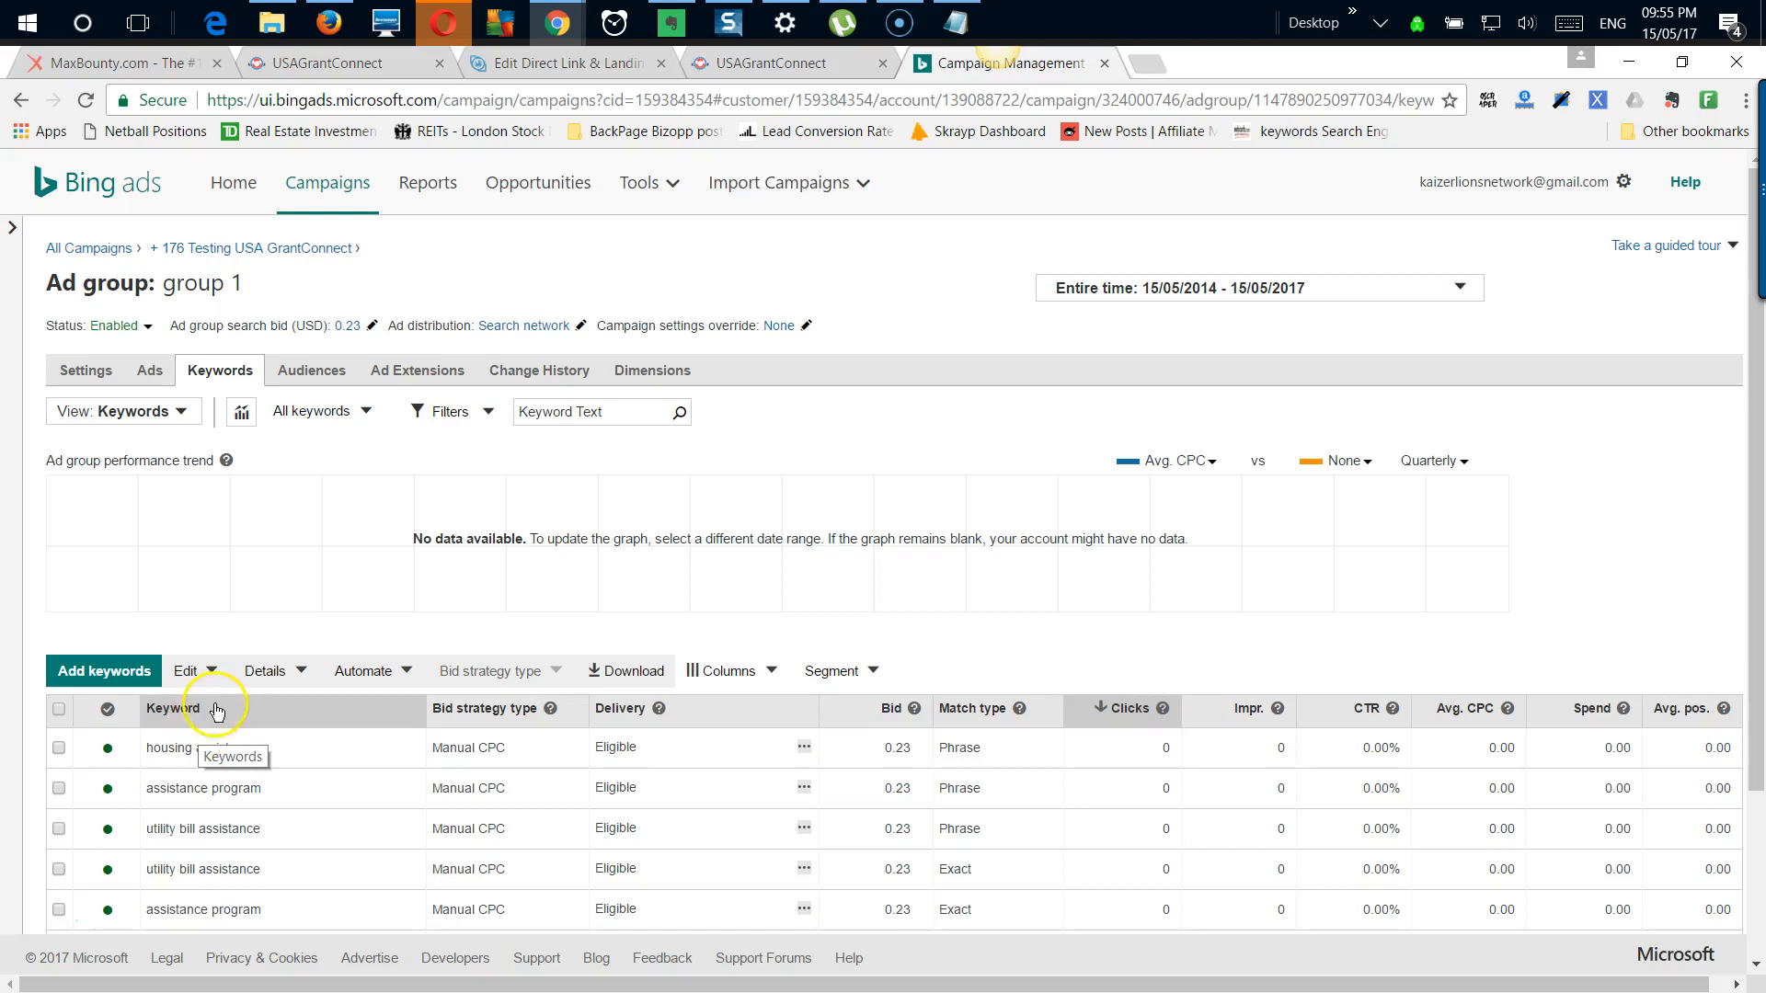
scroll(220, 696, down, 1)
scroll(225, 692, down, 2)
scroll(220, 589, up, 3)
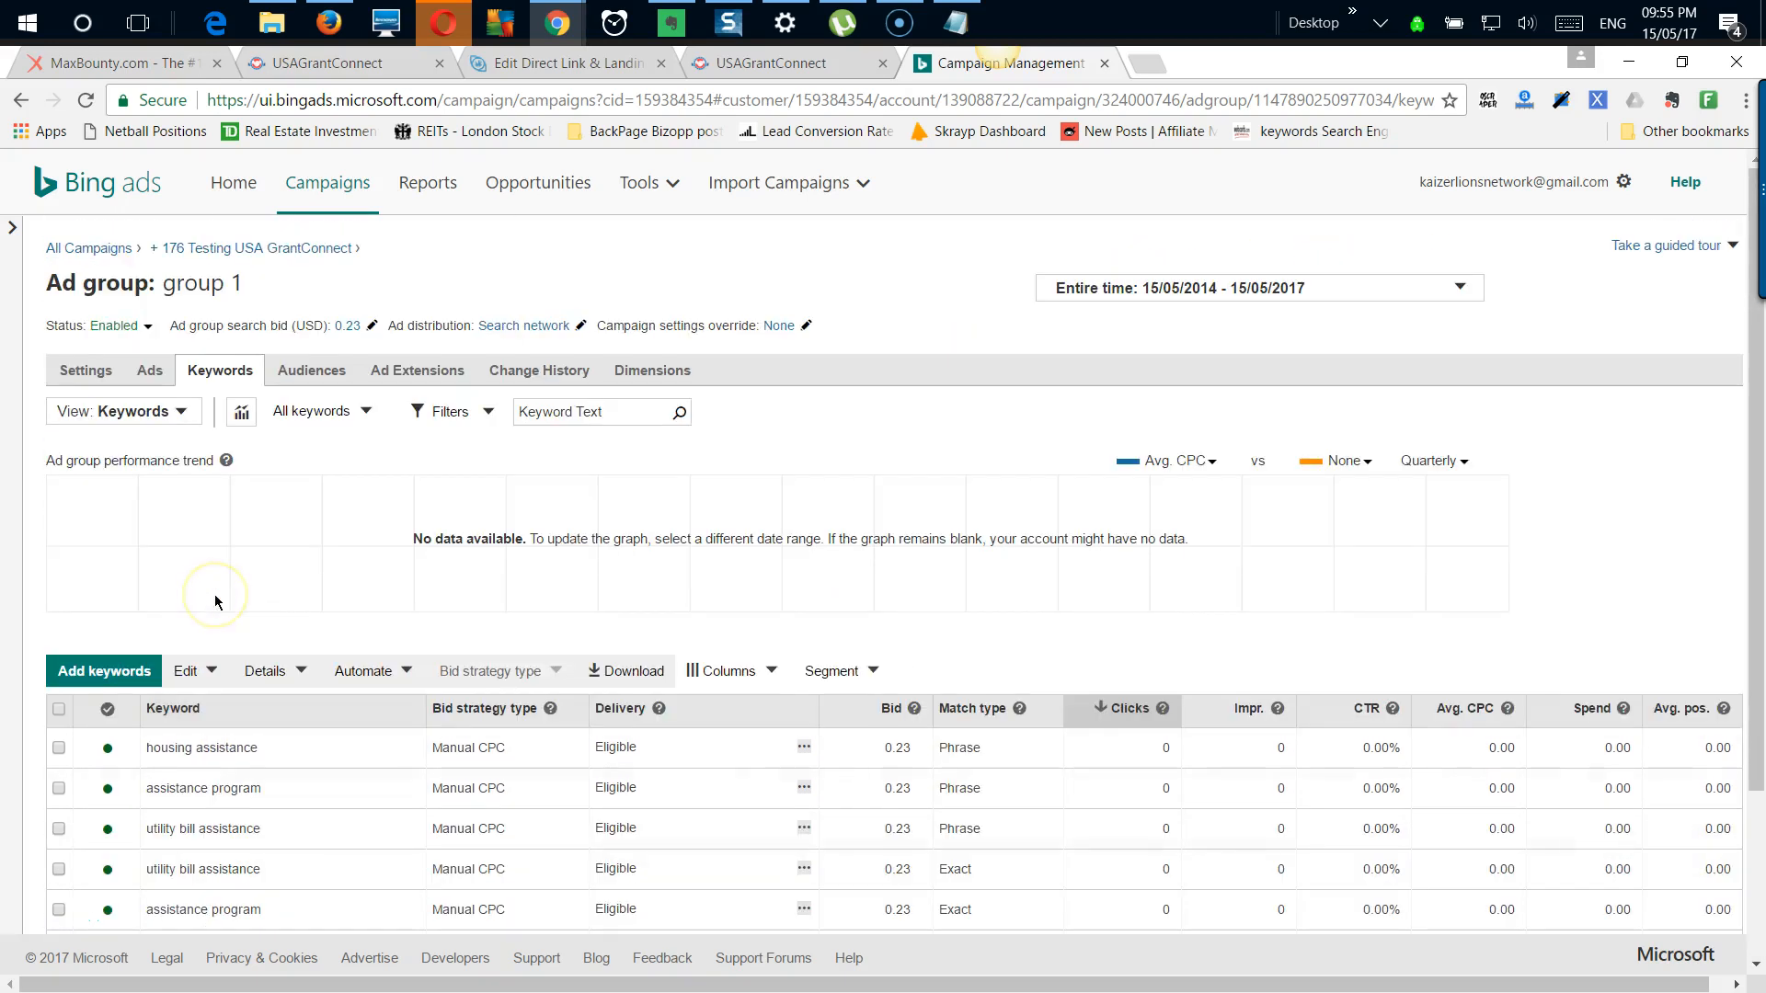
scroll(855, 697, down, 1)
scroll(856, 697, down, 1)
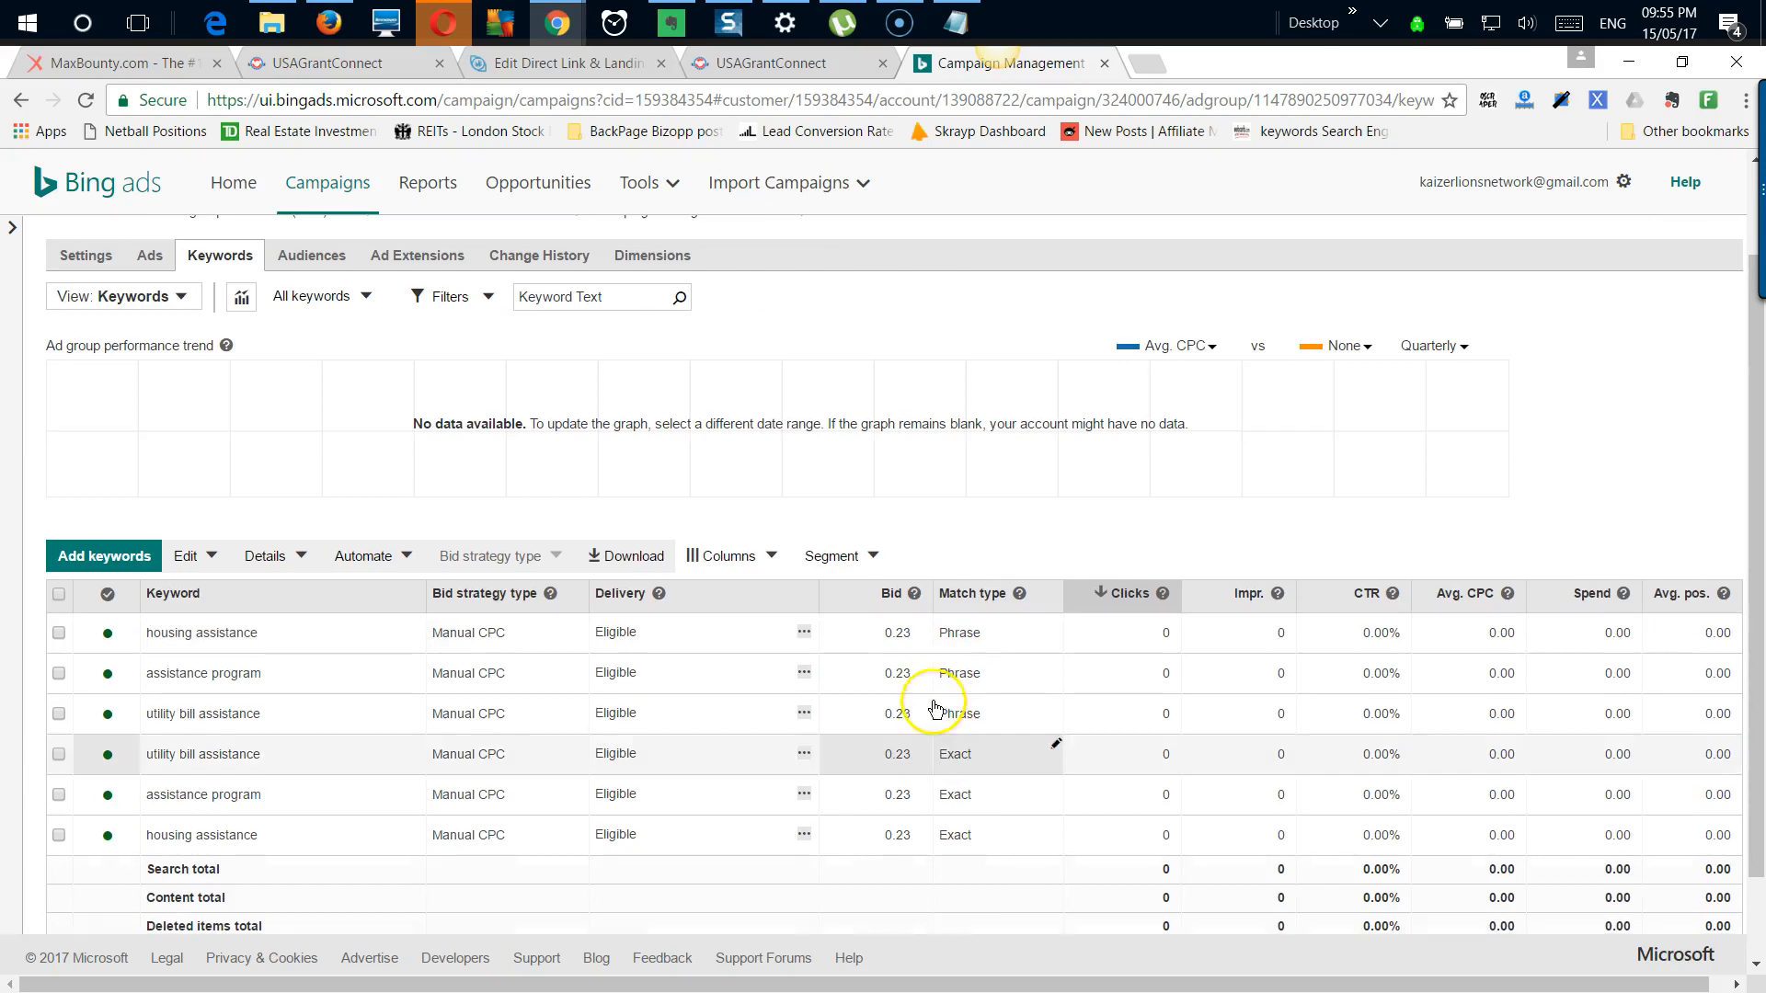
click(918, 635)
click(1704, 667)
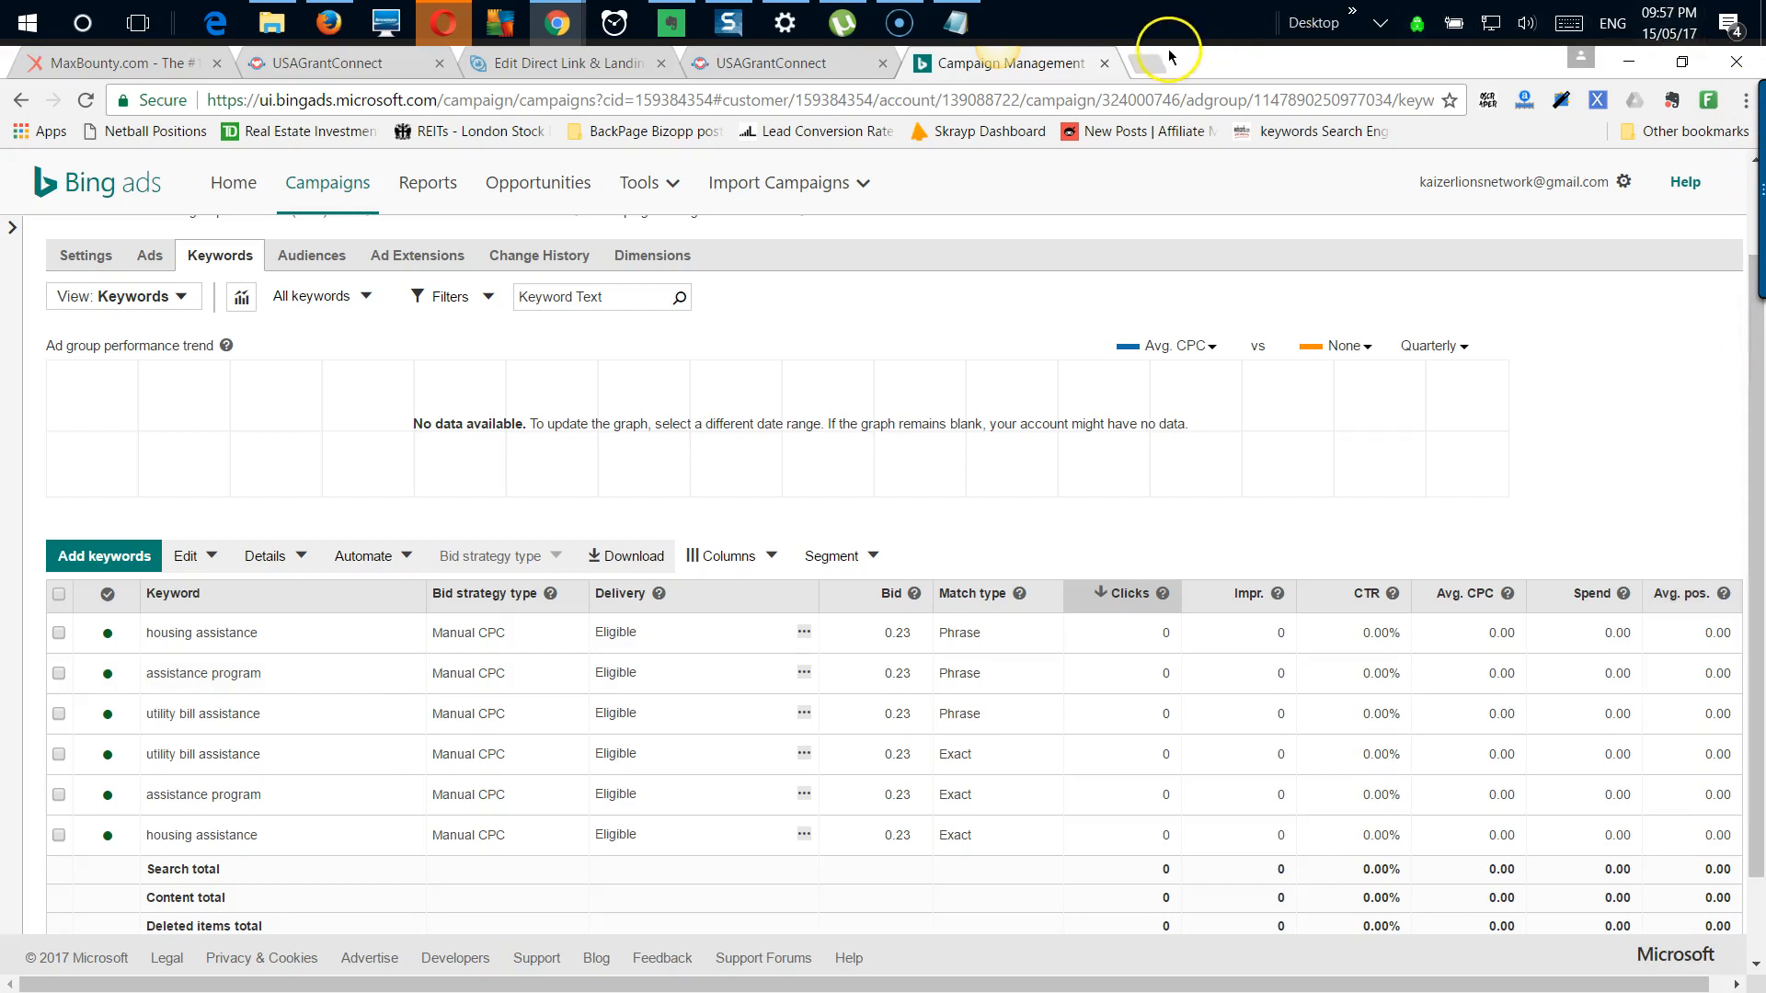
Step: Copy the phrase-match keyword housing assistance and search for it on bing.com in a new browser tab
triple_click(141, 635)
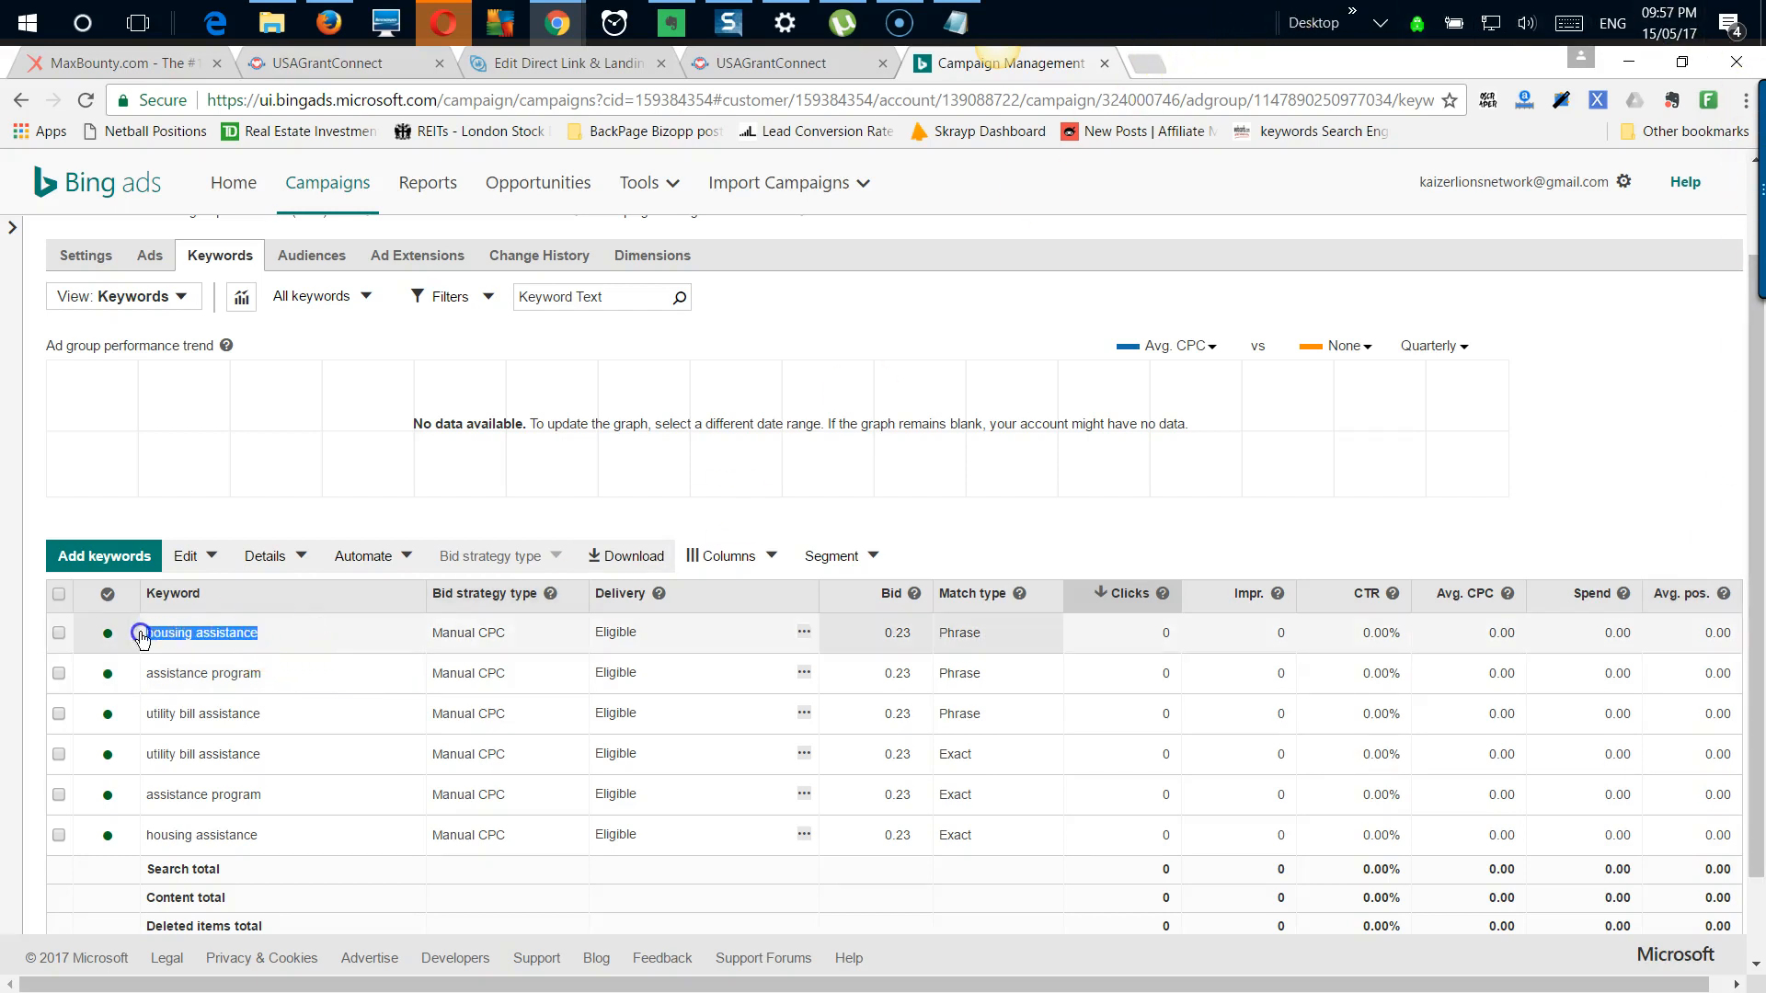
right_click(143, 635)
click(198, 645)
click(1148, 63)
click(1080, 100)
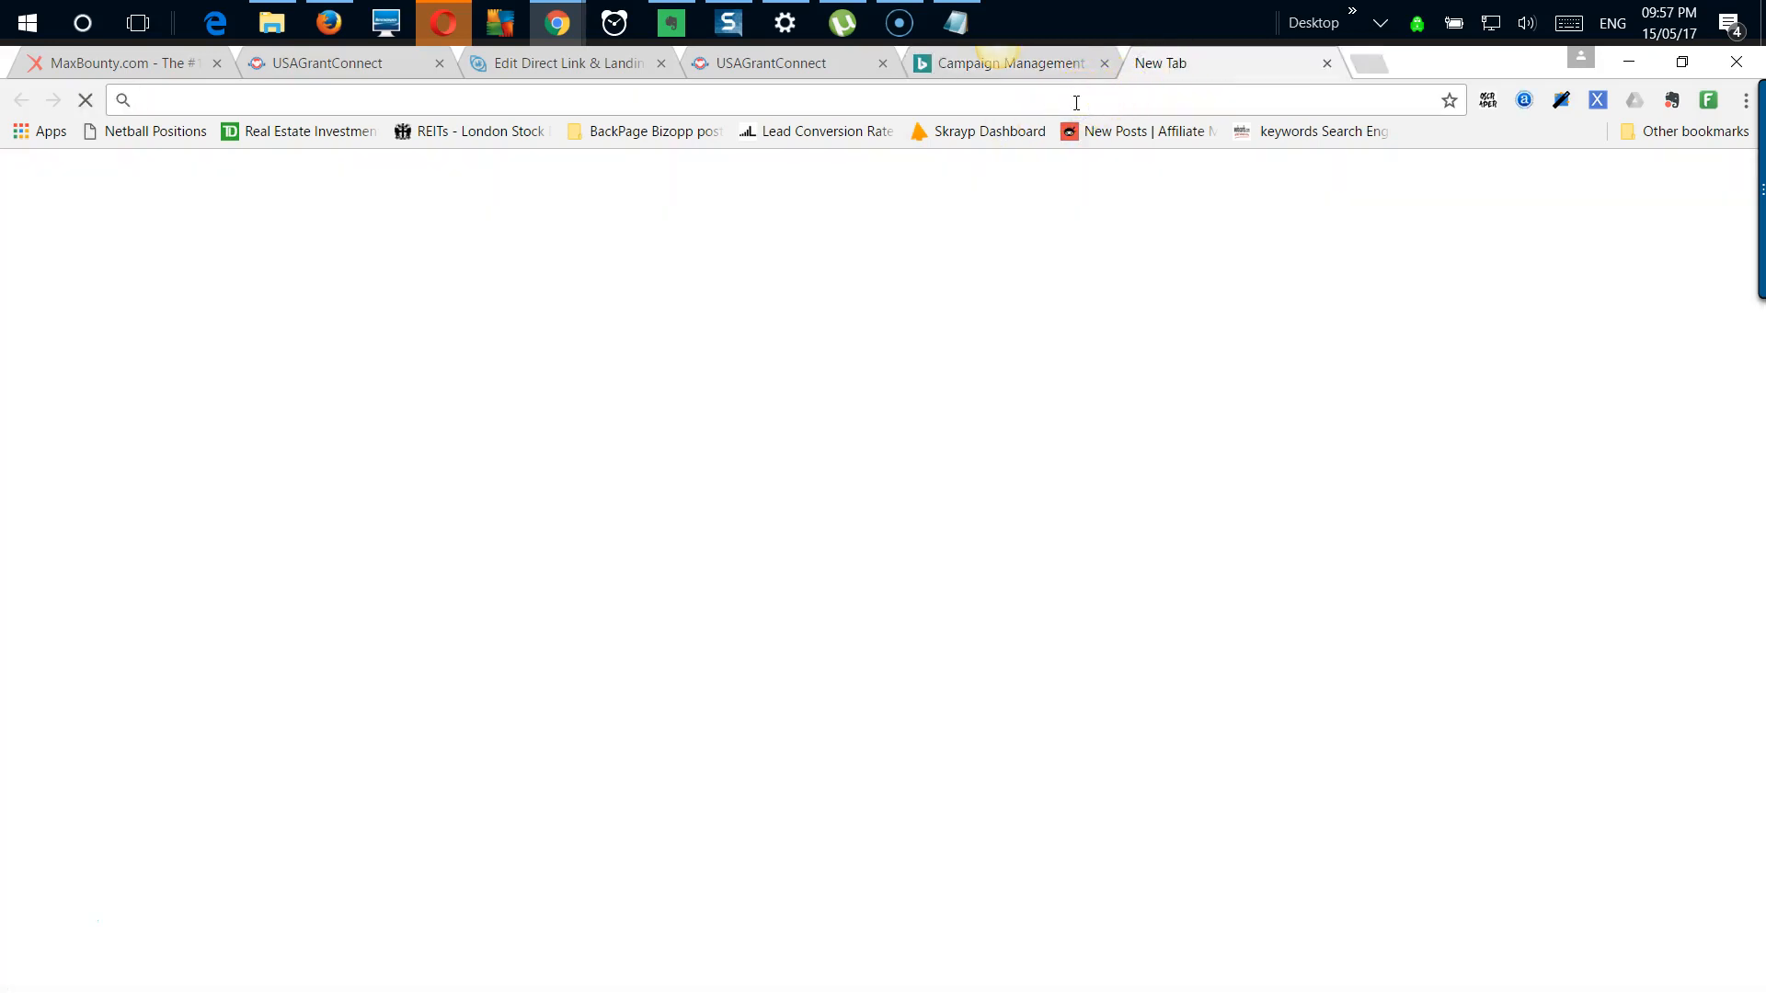
text(bing.com)
key(Down)
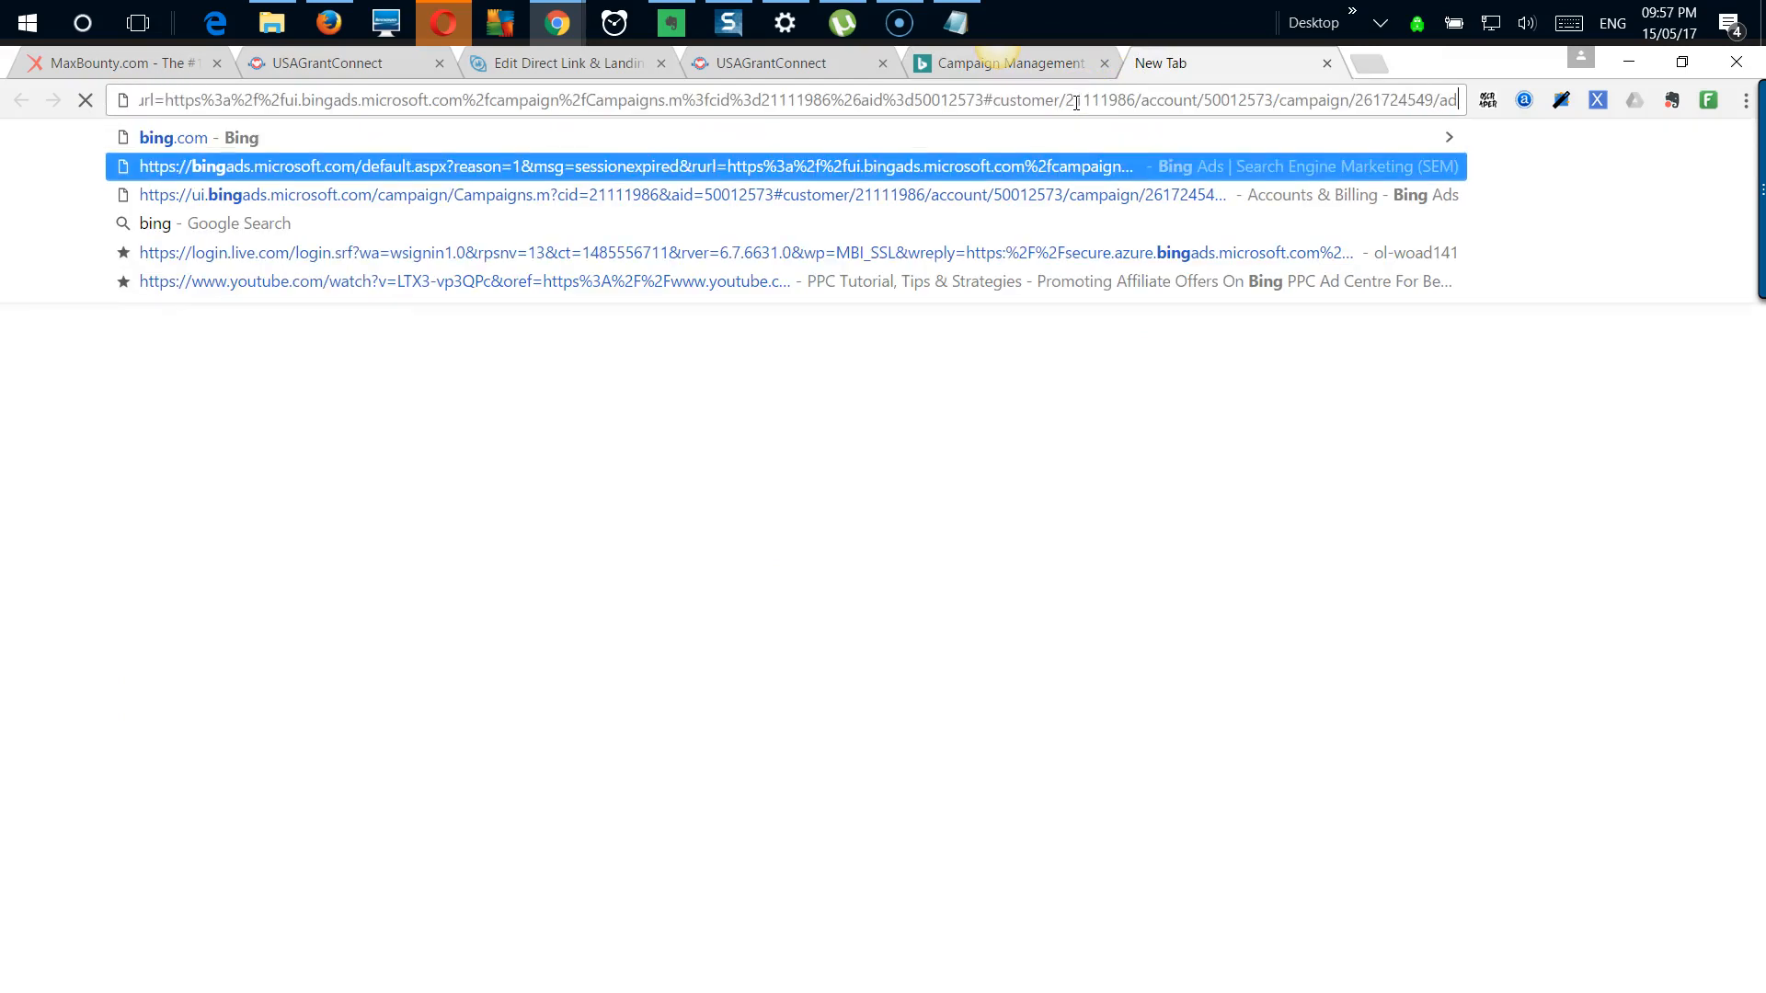
key(Up)
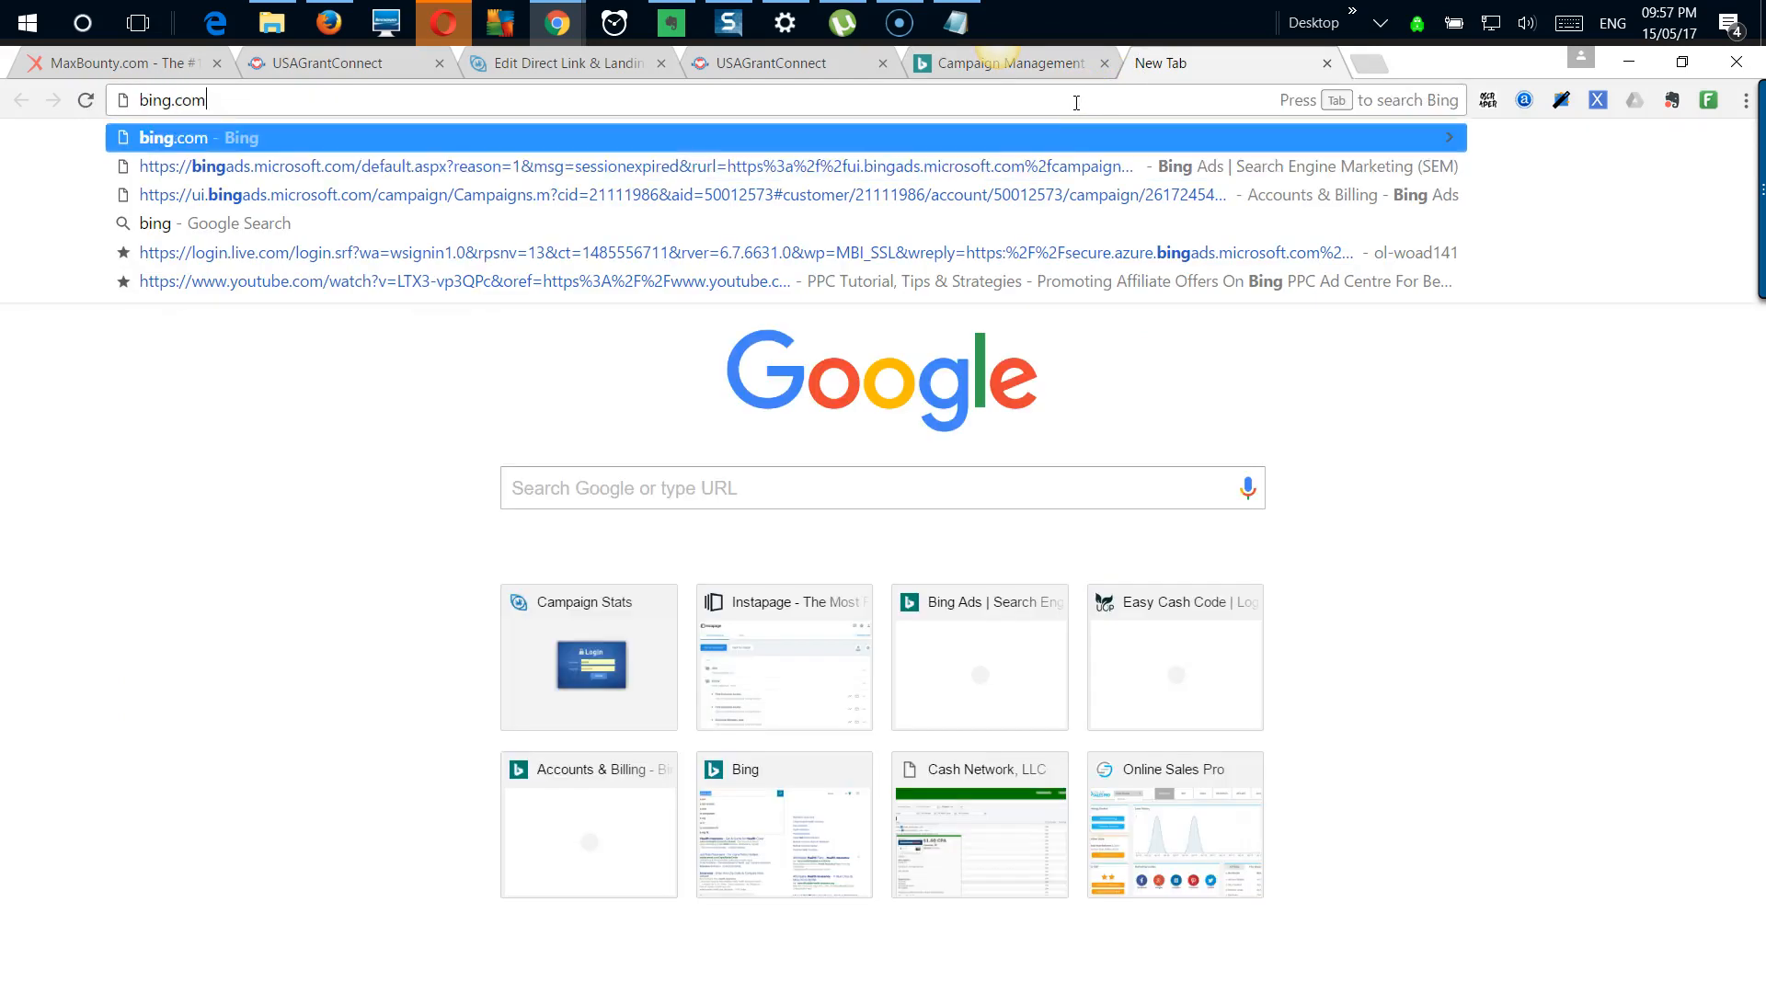
key(Return)
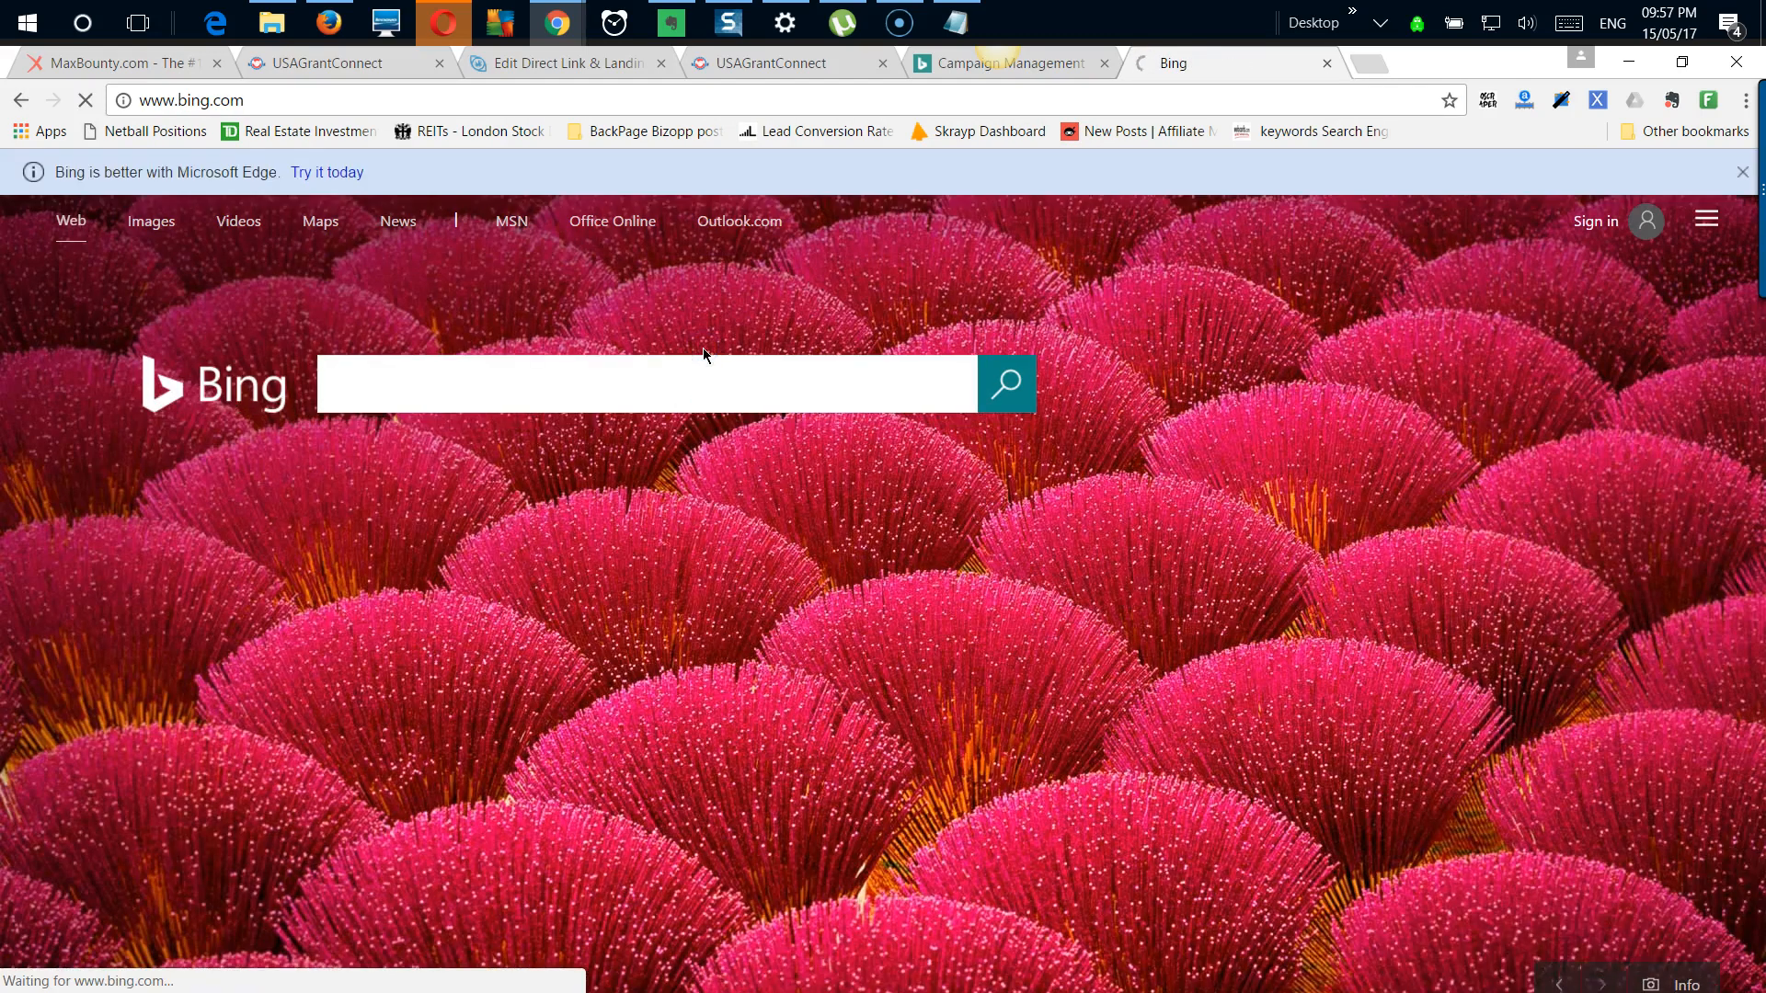
key(ctrl+v)
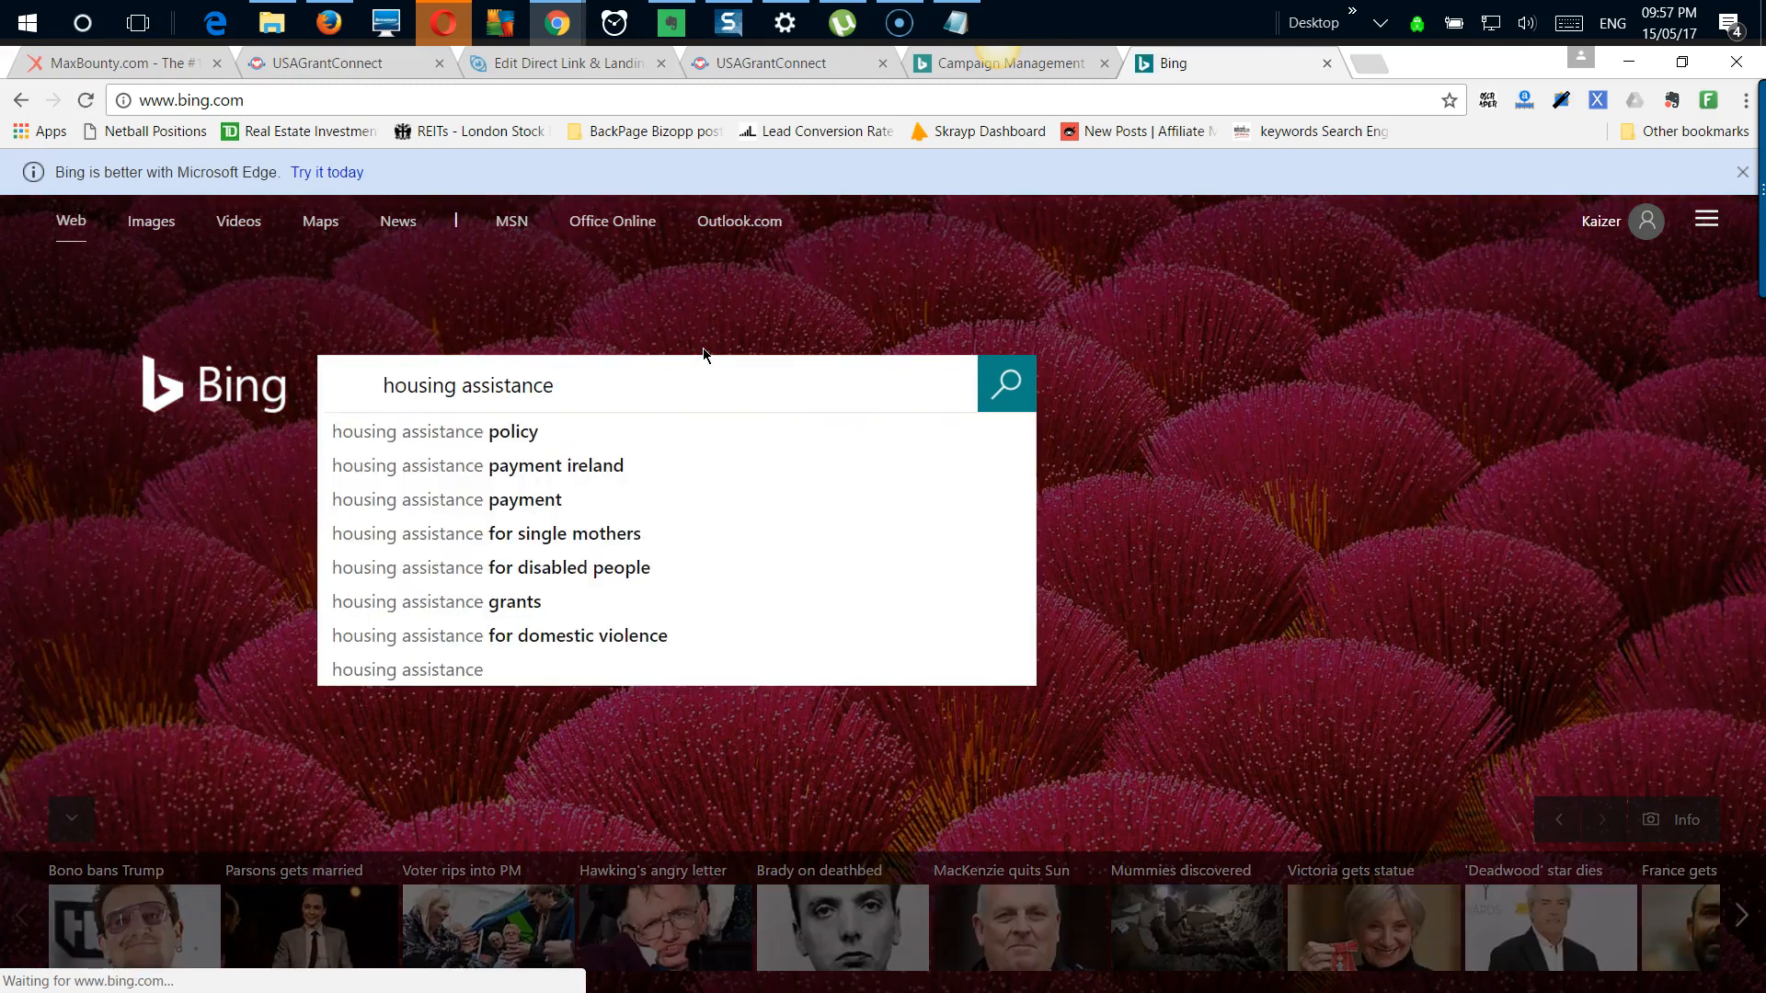
key(Return)
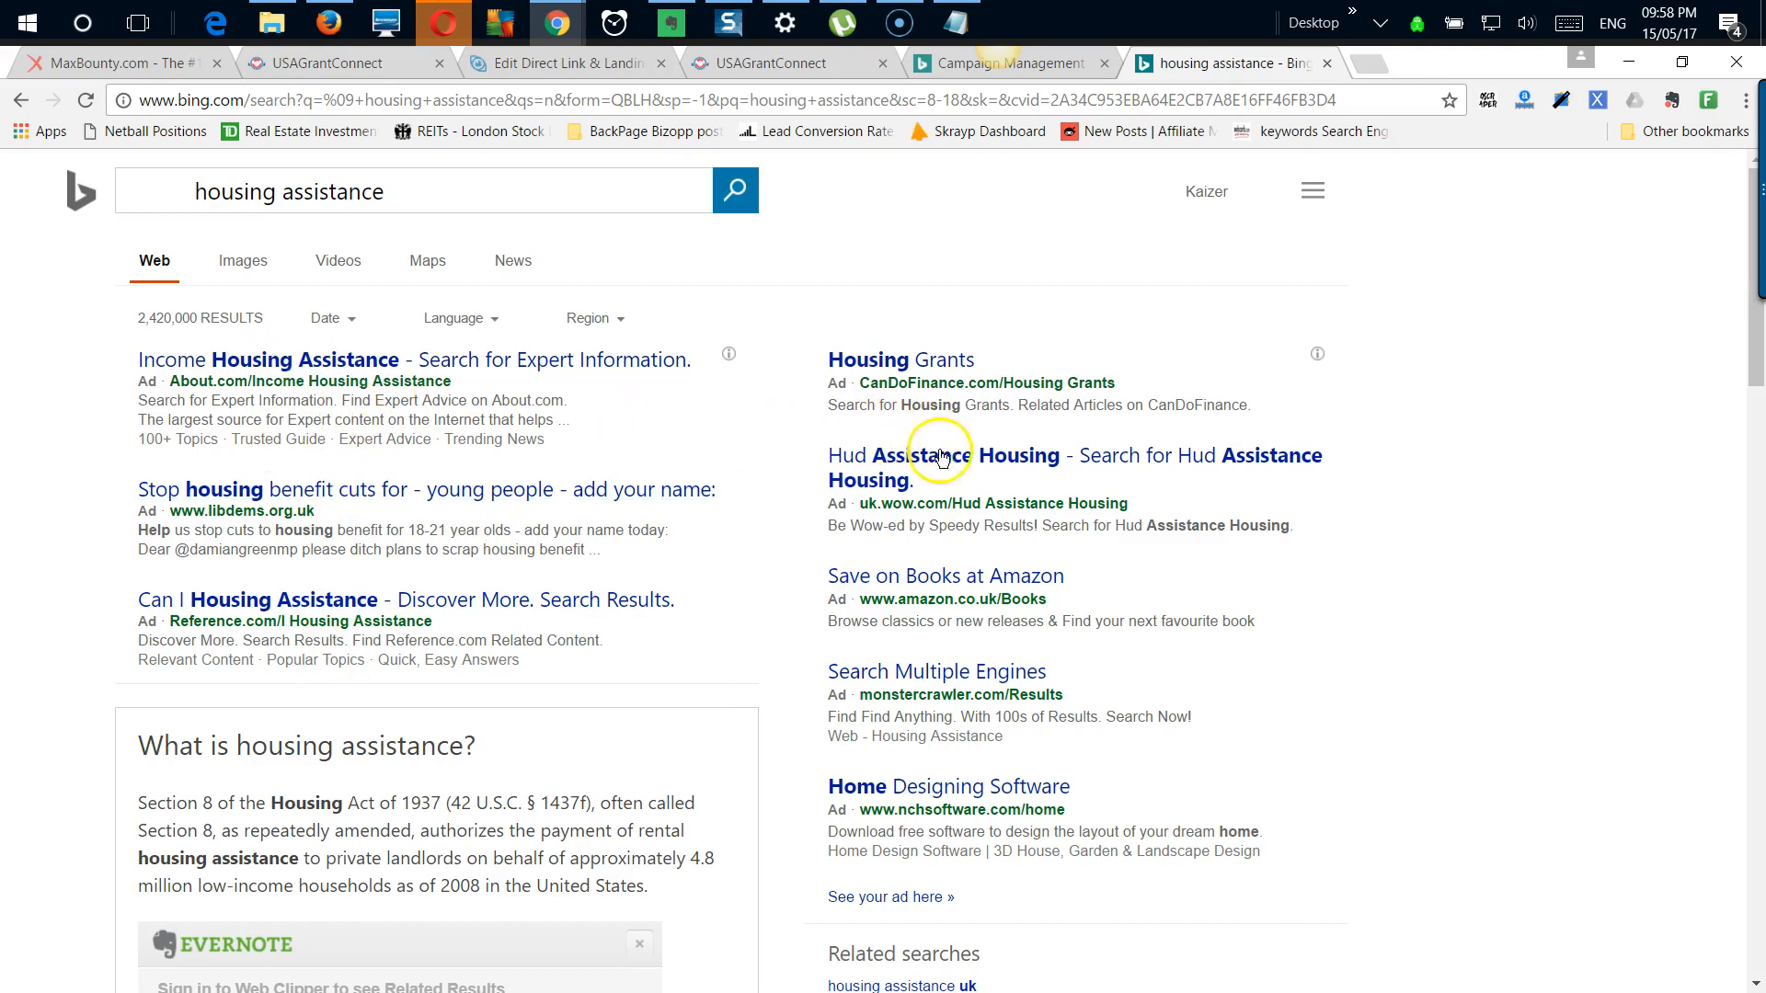
Step: Examine the ads and organic listings on the first results page for housing assistance
scroll(946, 626, down, 6)
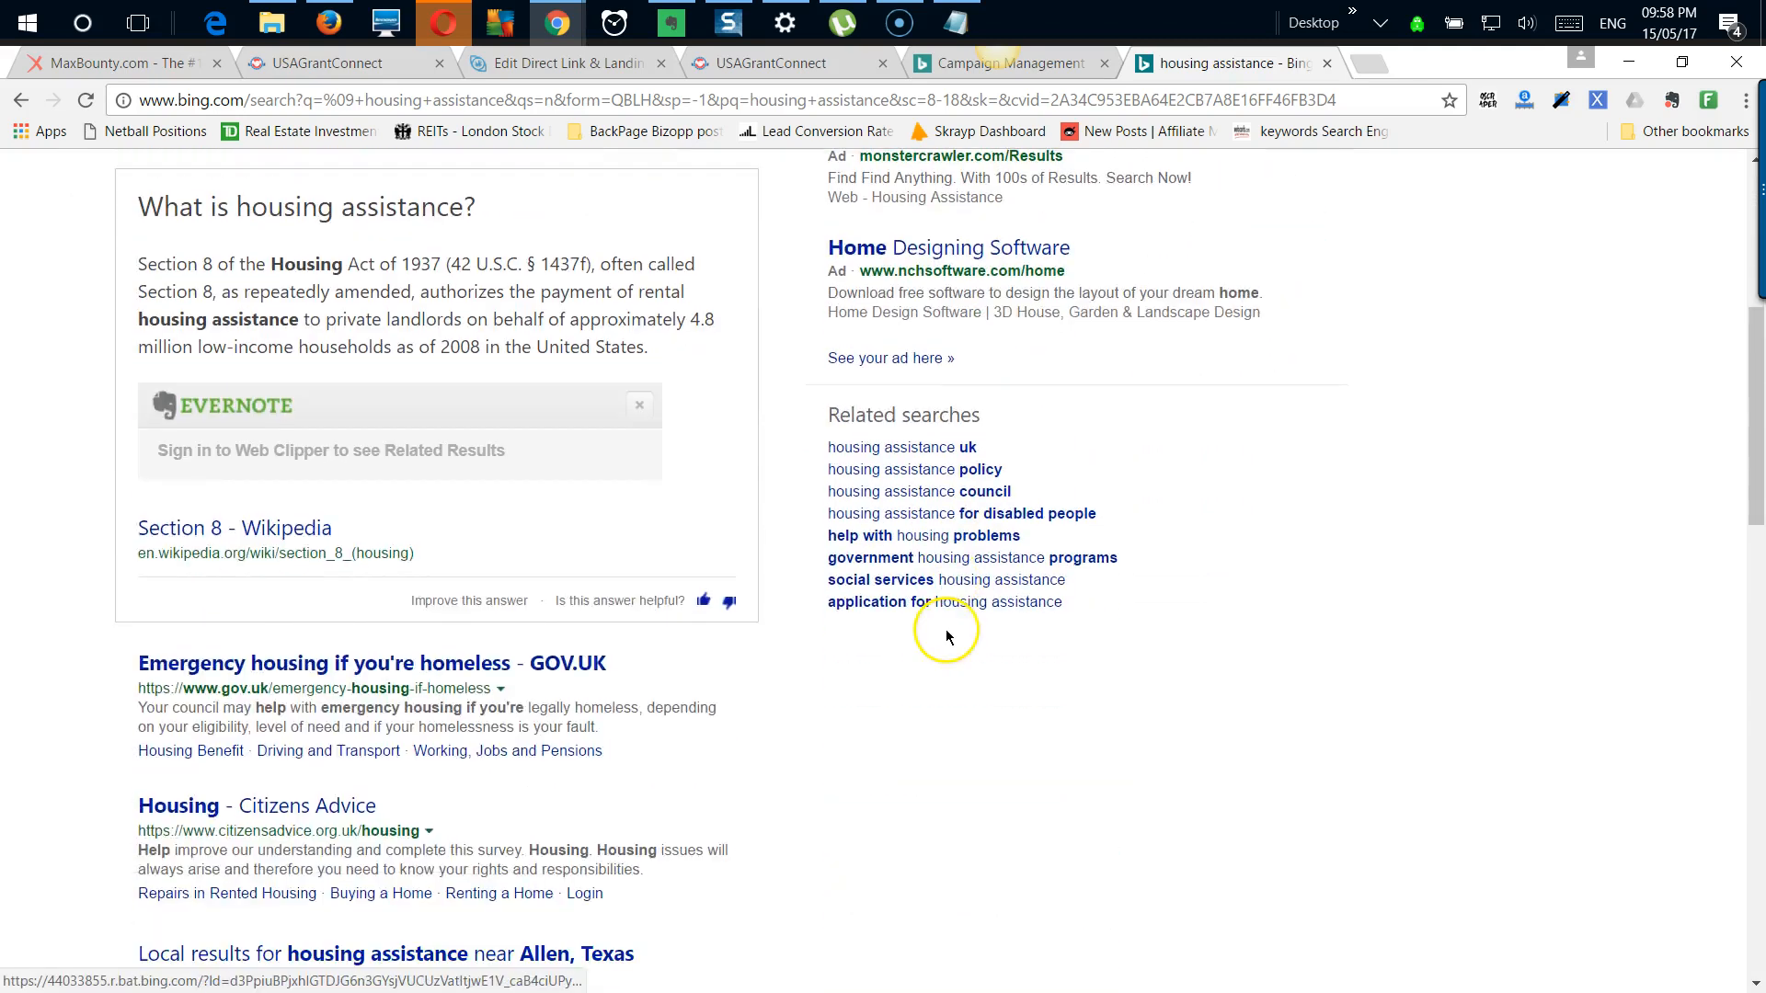
scroll(946, 629, down, 6)
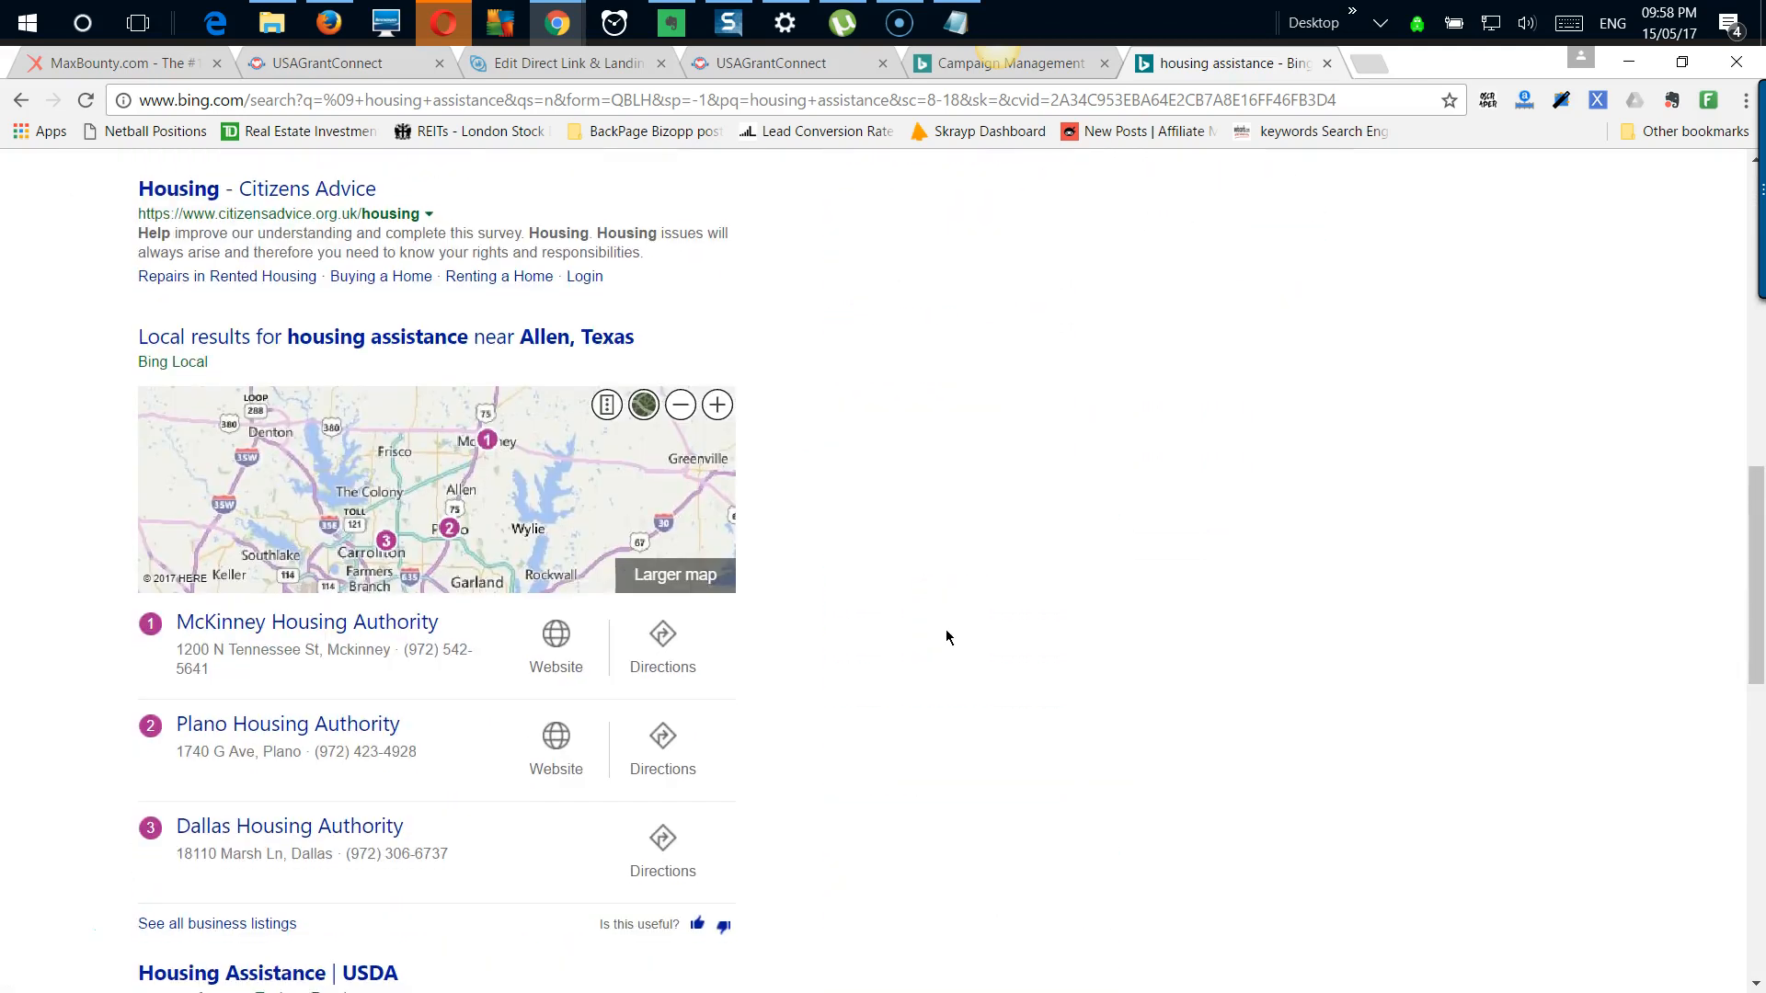
scroll(946, 631, down, 4)
scroll(947, 631, down, 4)
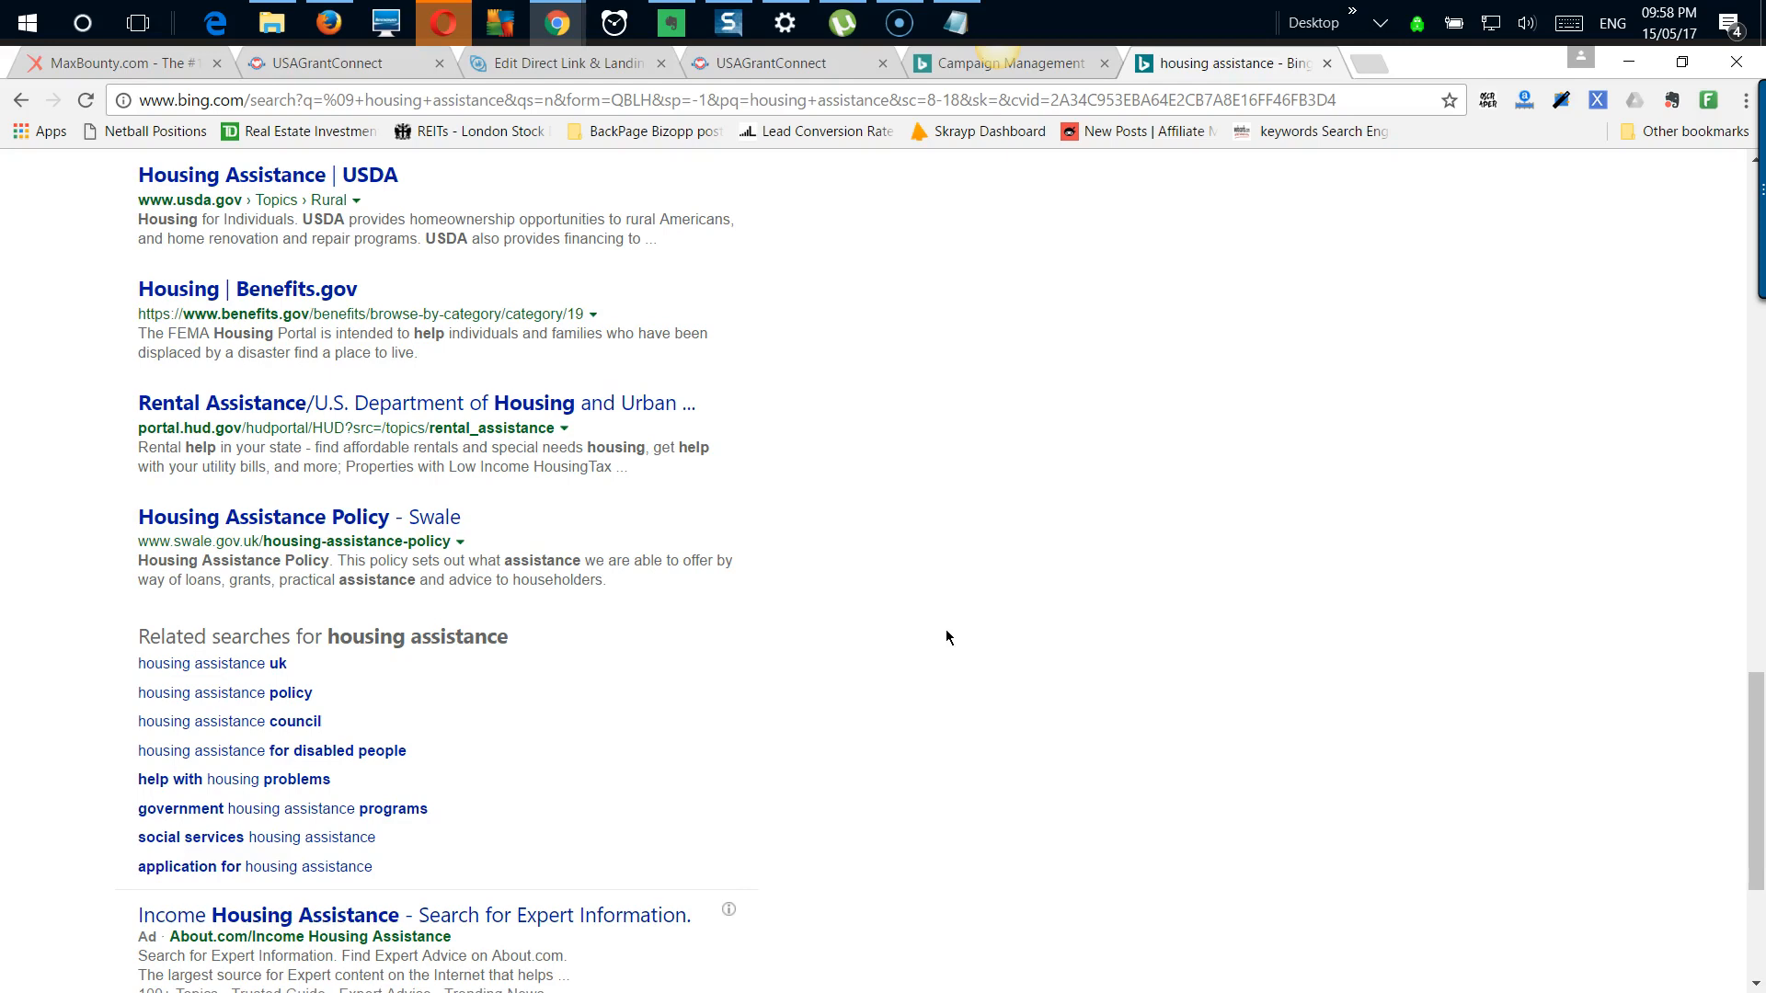
scroll(947, 635, down, 4)
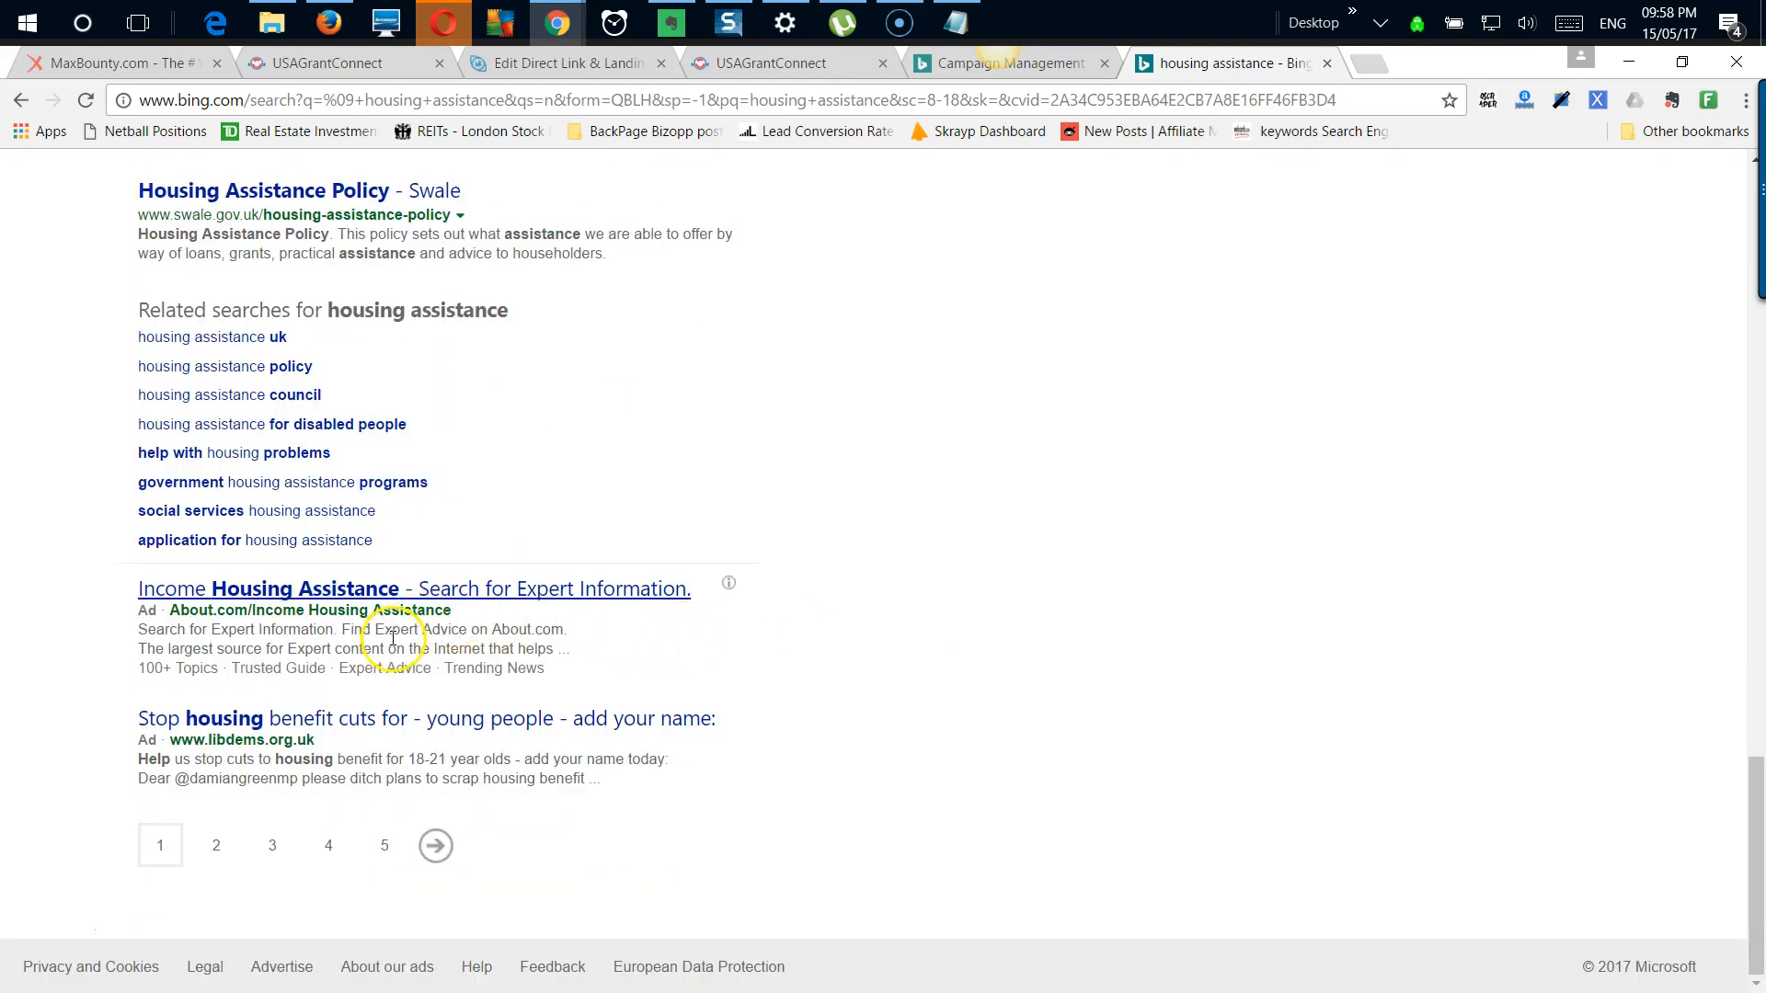
scroll(799, 545, up, 10)
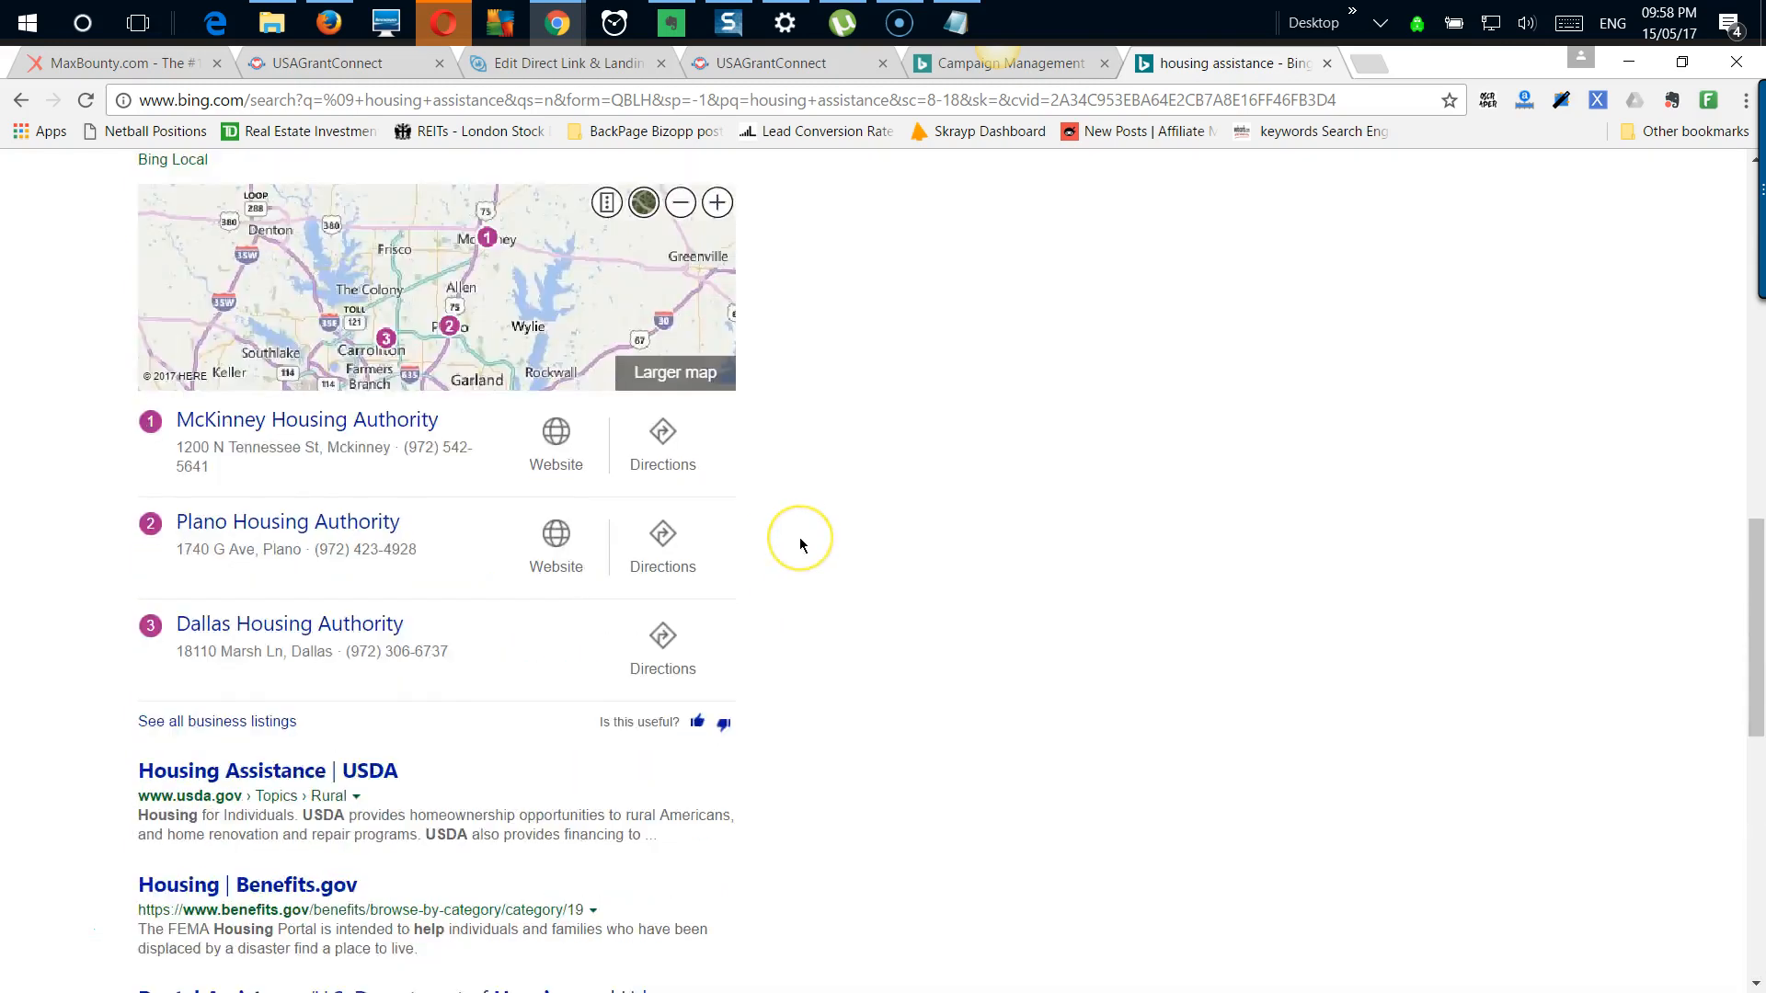
scroll(799, 545, up, 15)
scroll(800, 546, down, 4)
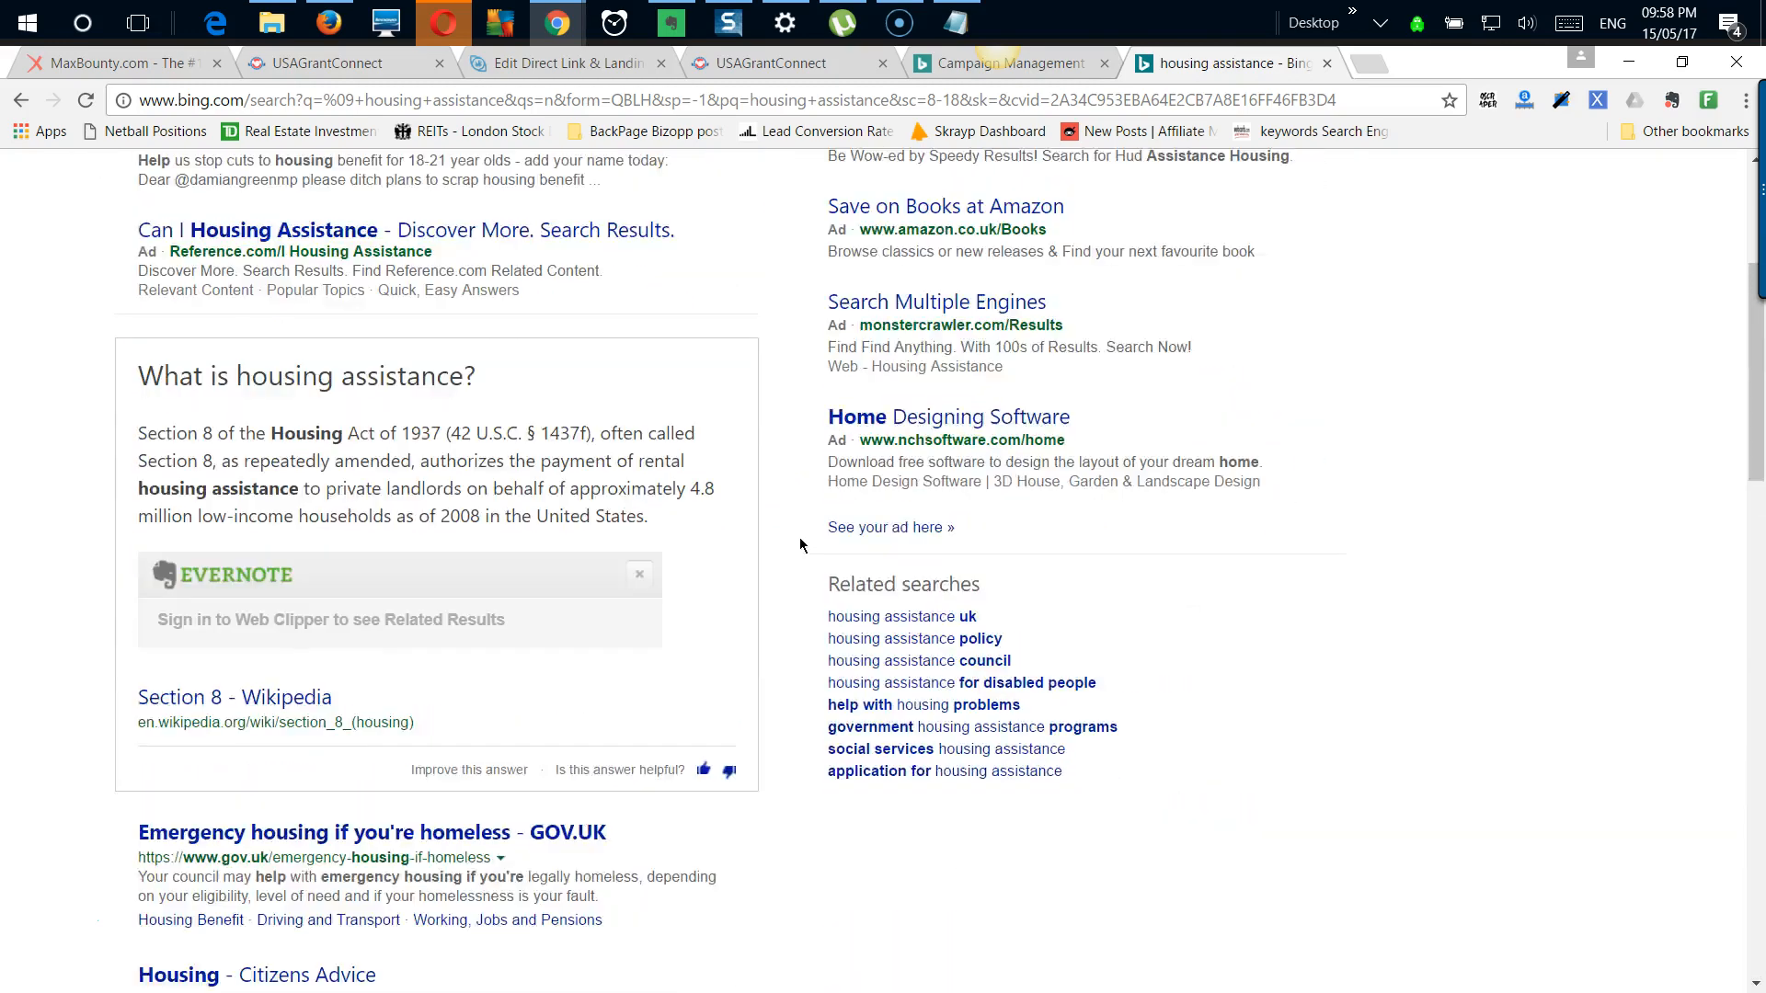
Step: Open the second page of the housing assistance results and examine where ads are placed on it
scroll(799, 543, down, 17)
scroll(469, 704, down, 3)
click(219, 847)
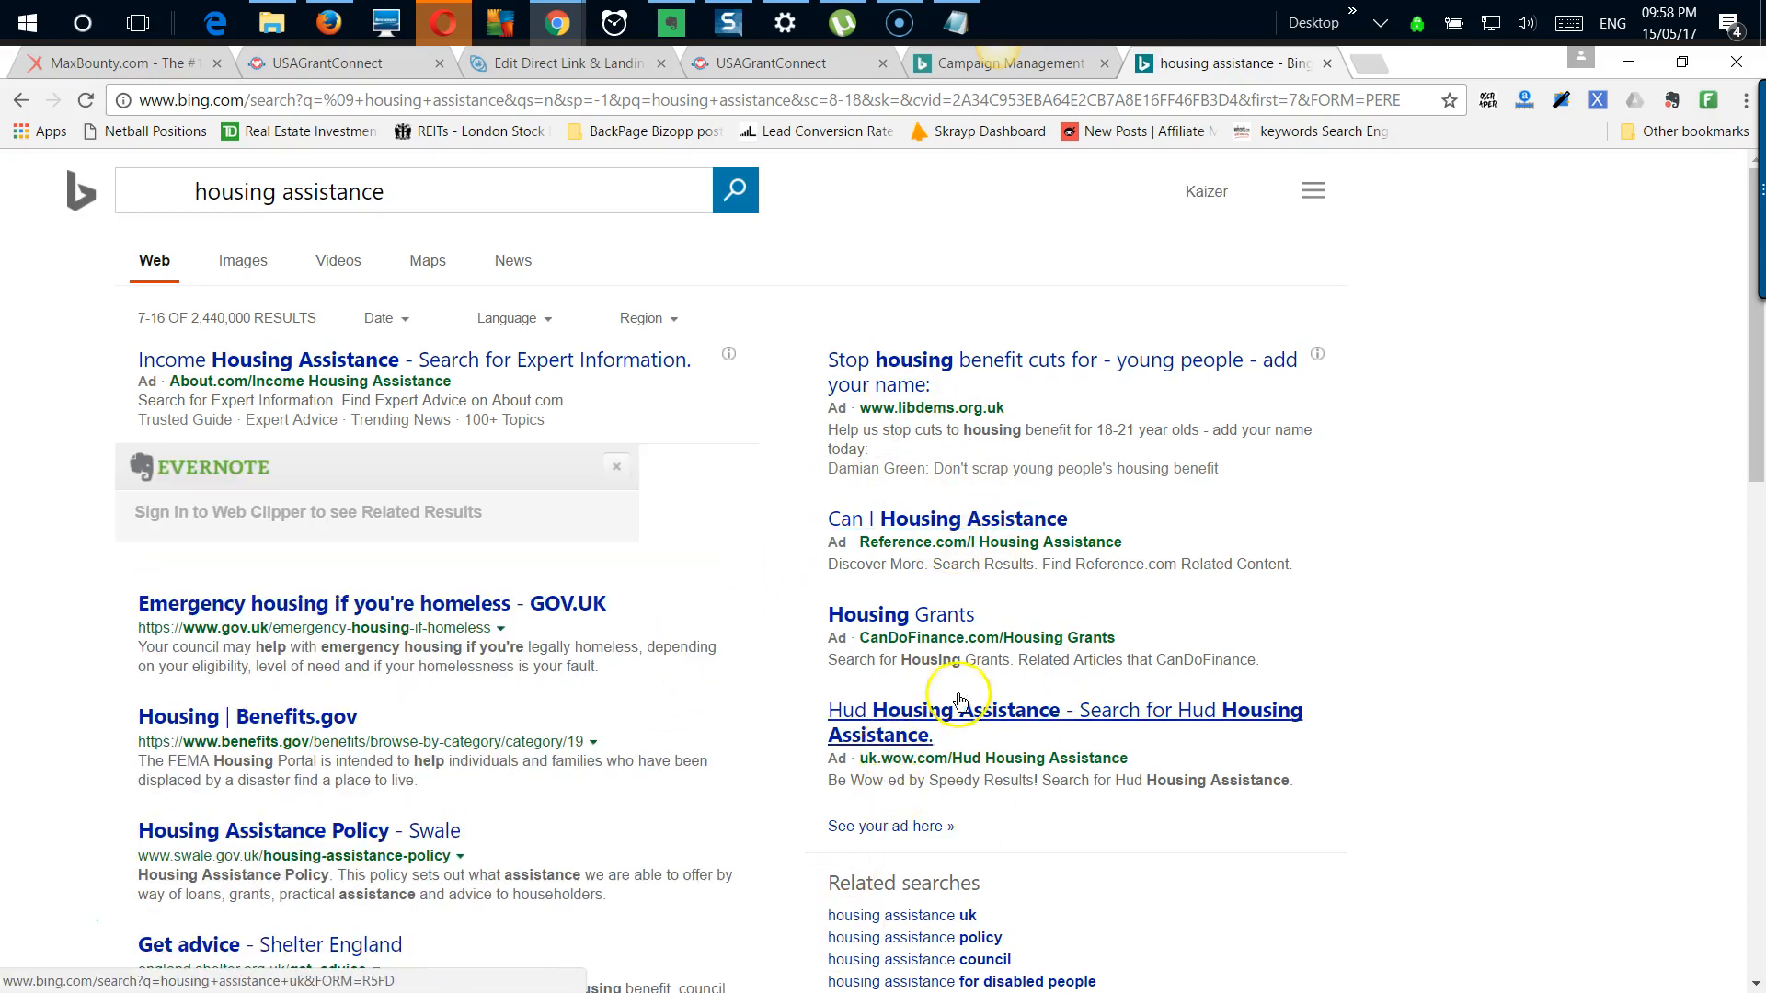
scroll(855, 709, down, 15)
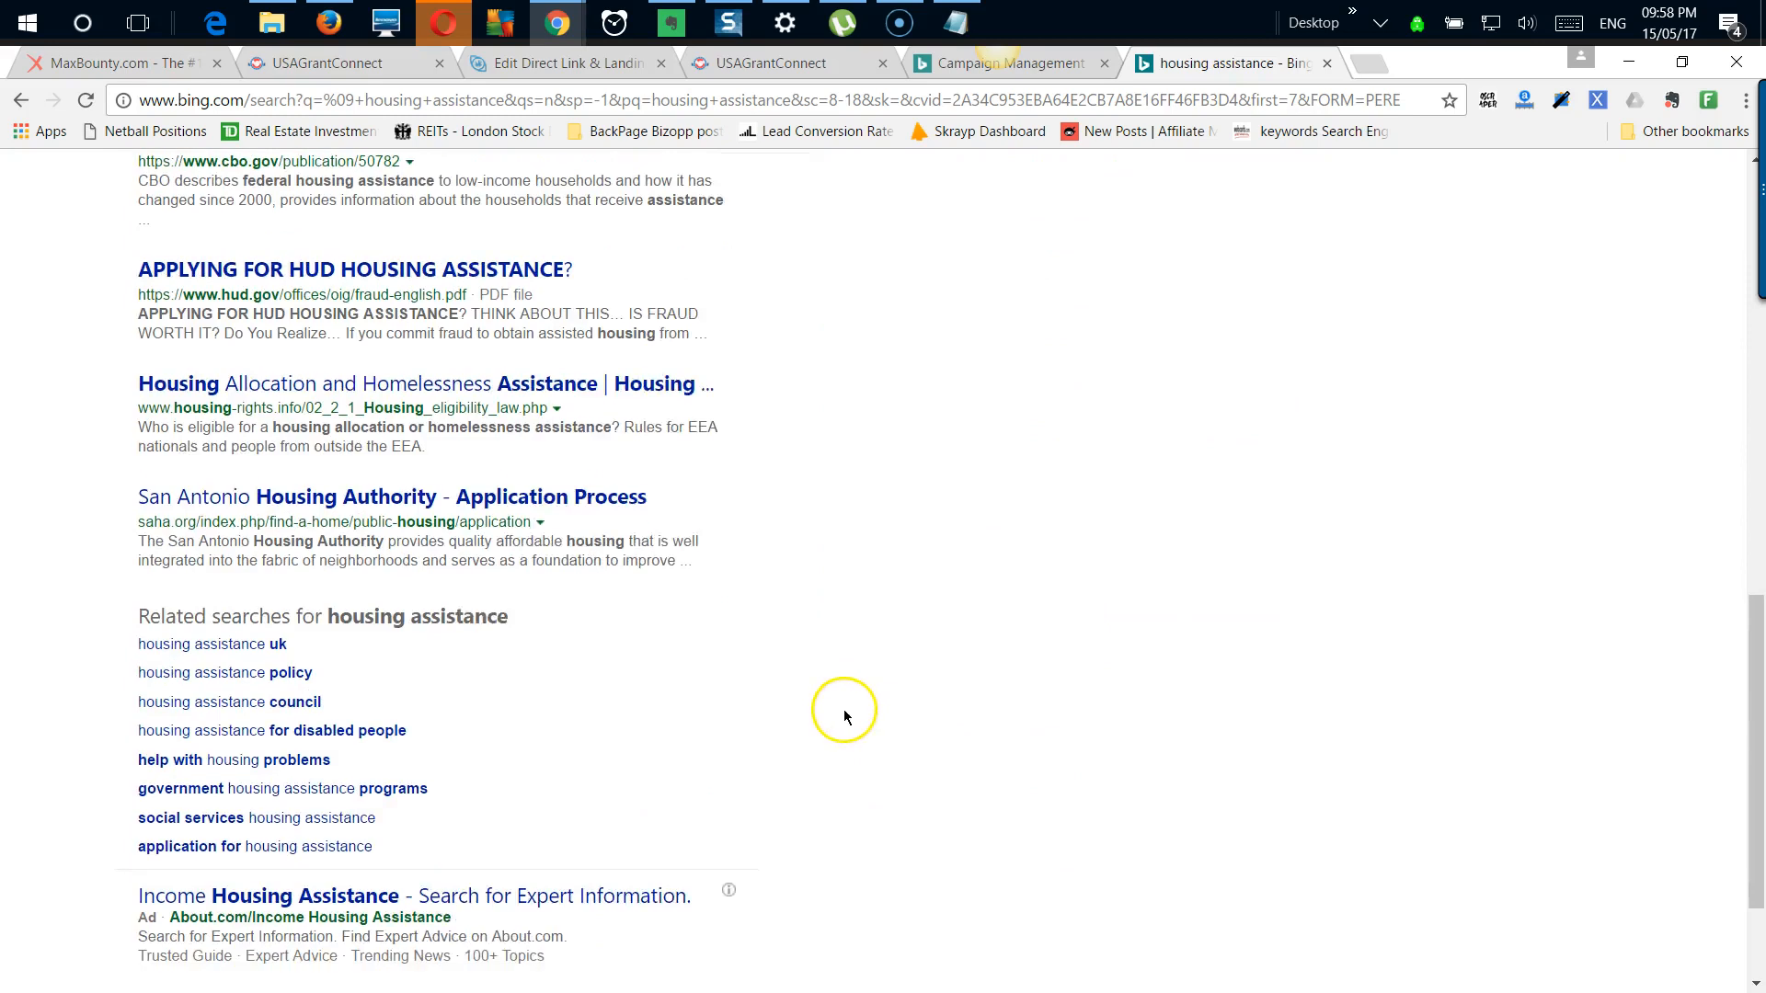
scroll(844, 717, down, 2)
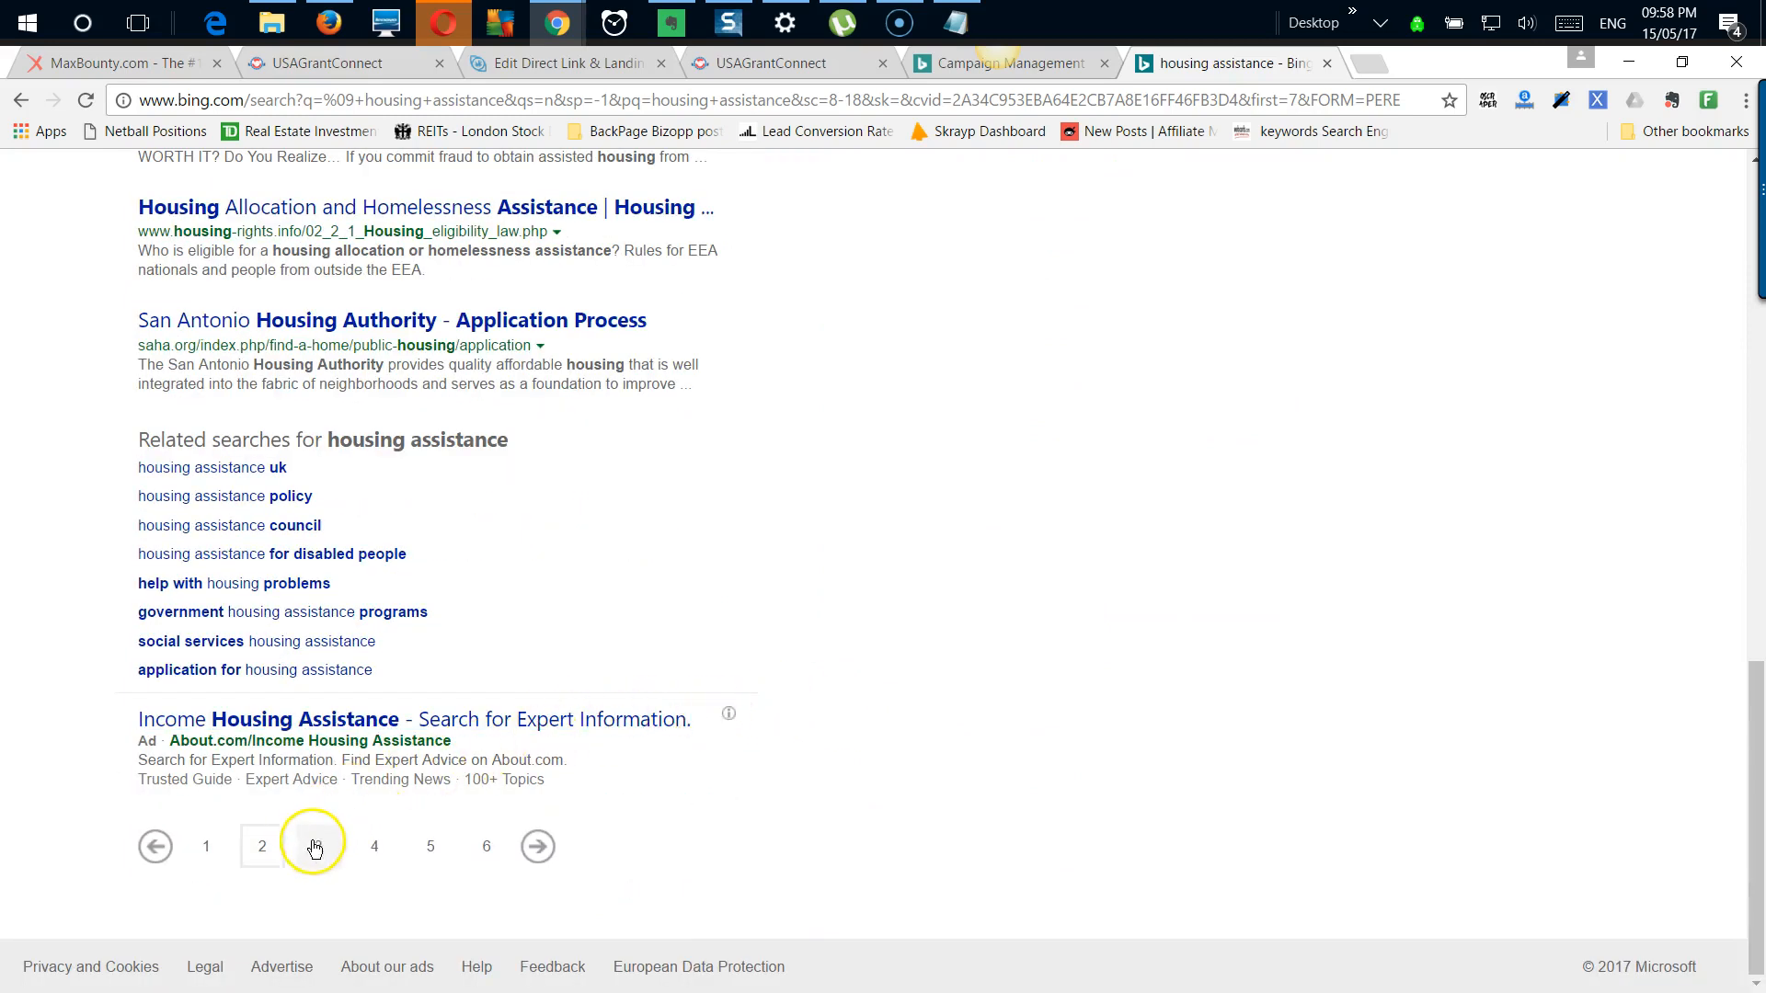
scroll(929, 667, up, 9)
scroll(947, 663, up, 6)
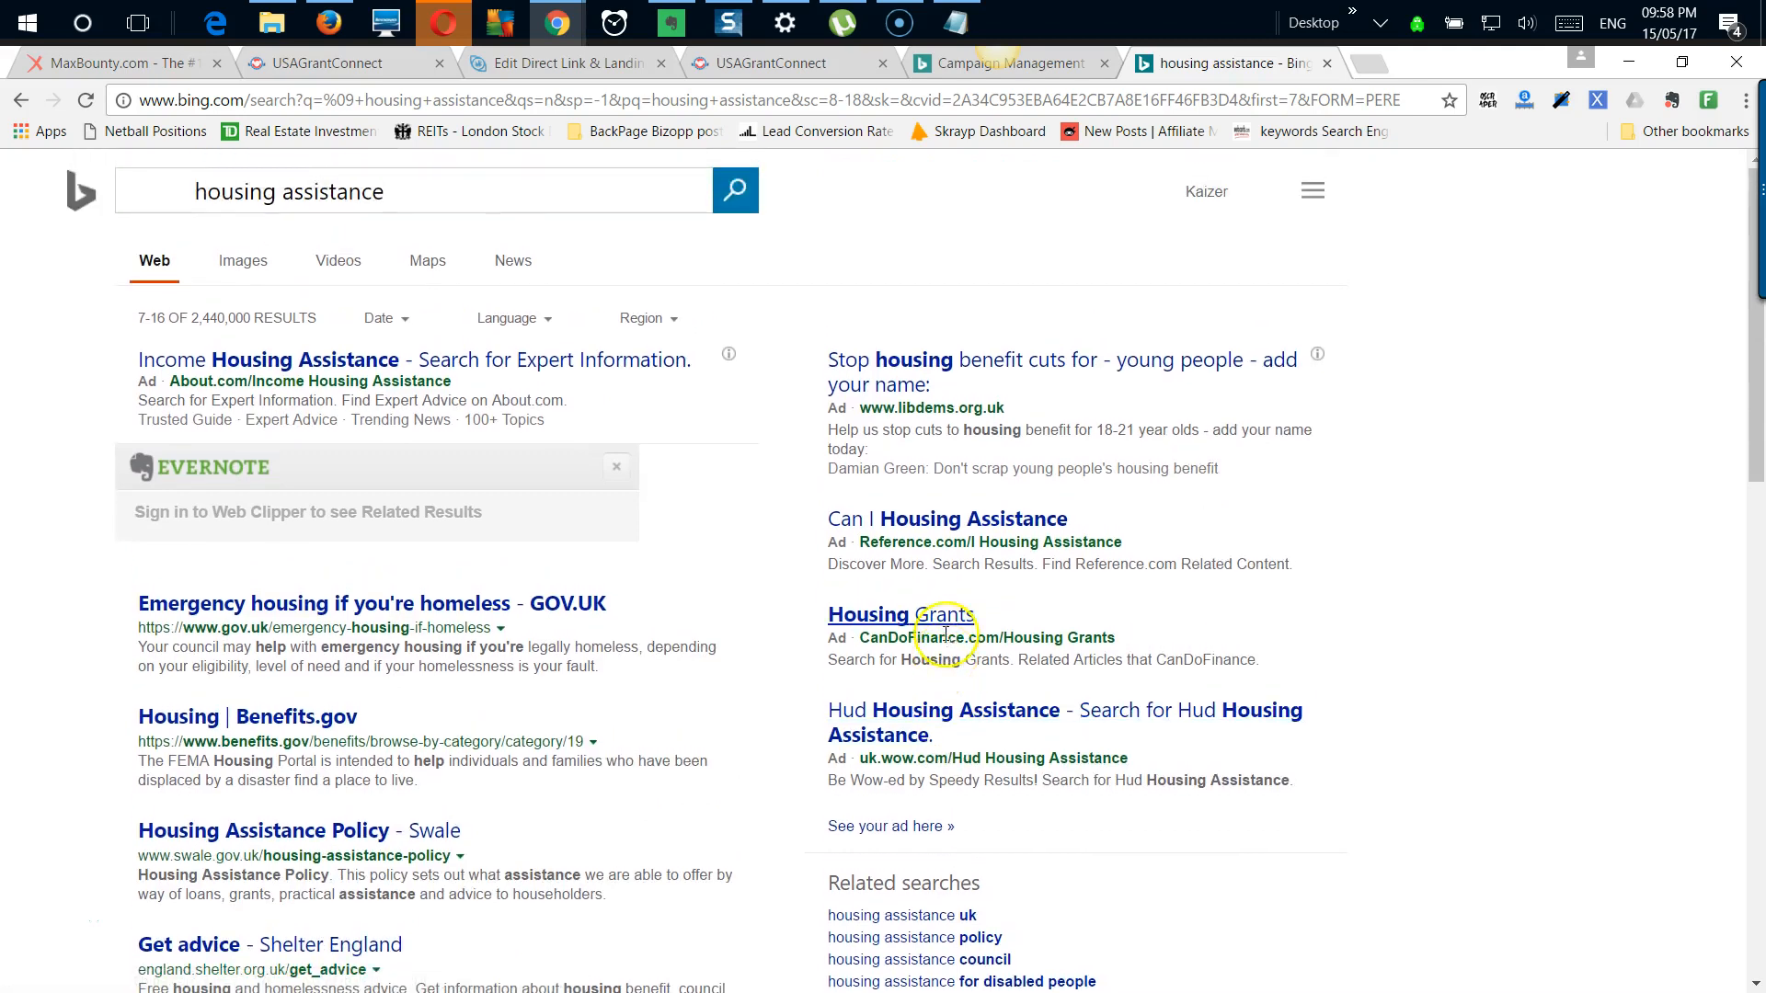
Step: Return to the group 1 keyword list in Bing Ads and review the spend and average position columns
click(1060, 67)
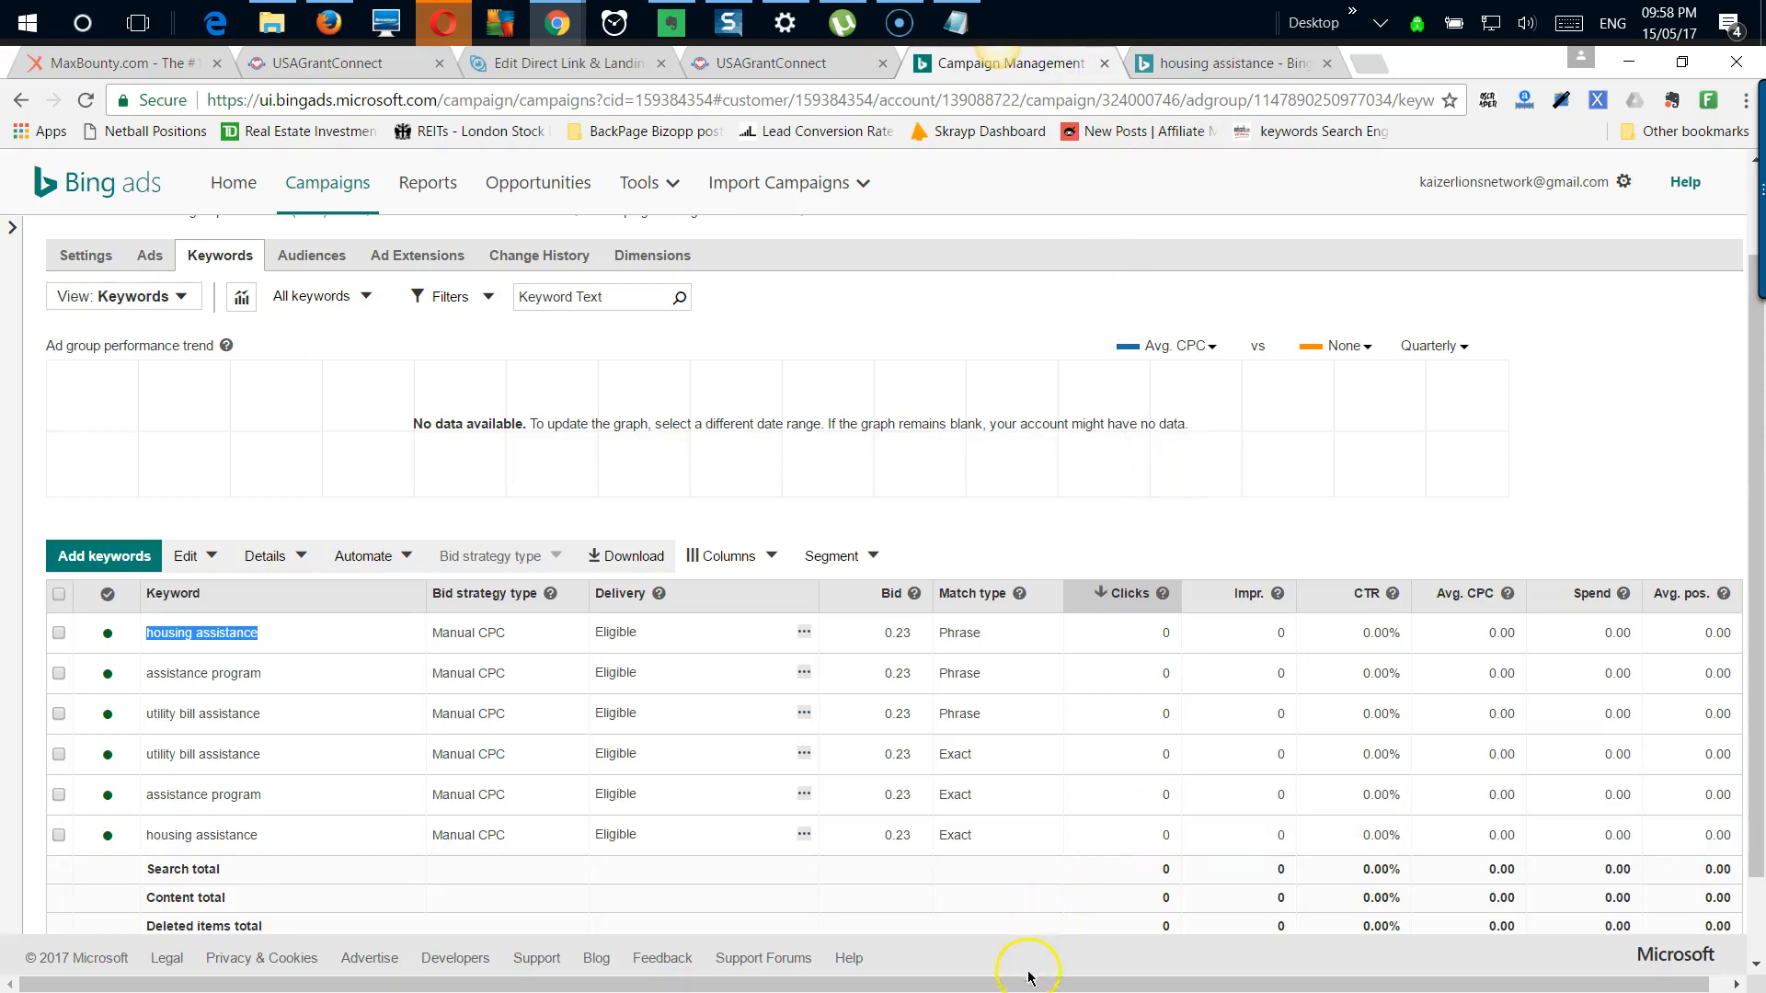
drag(1124, 980, 1257, 989)
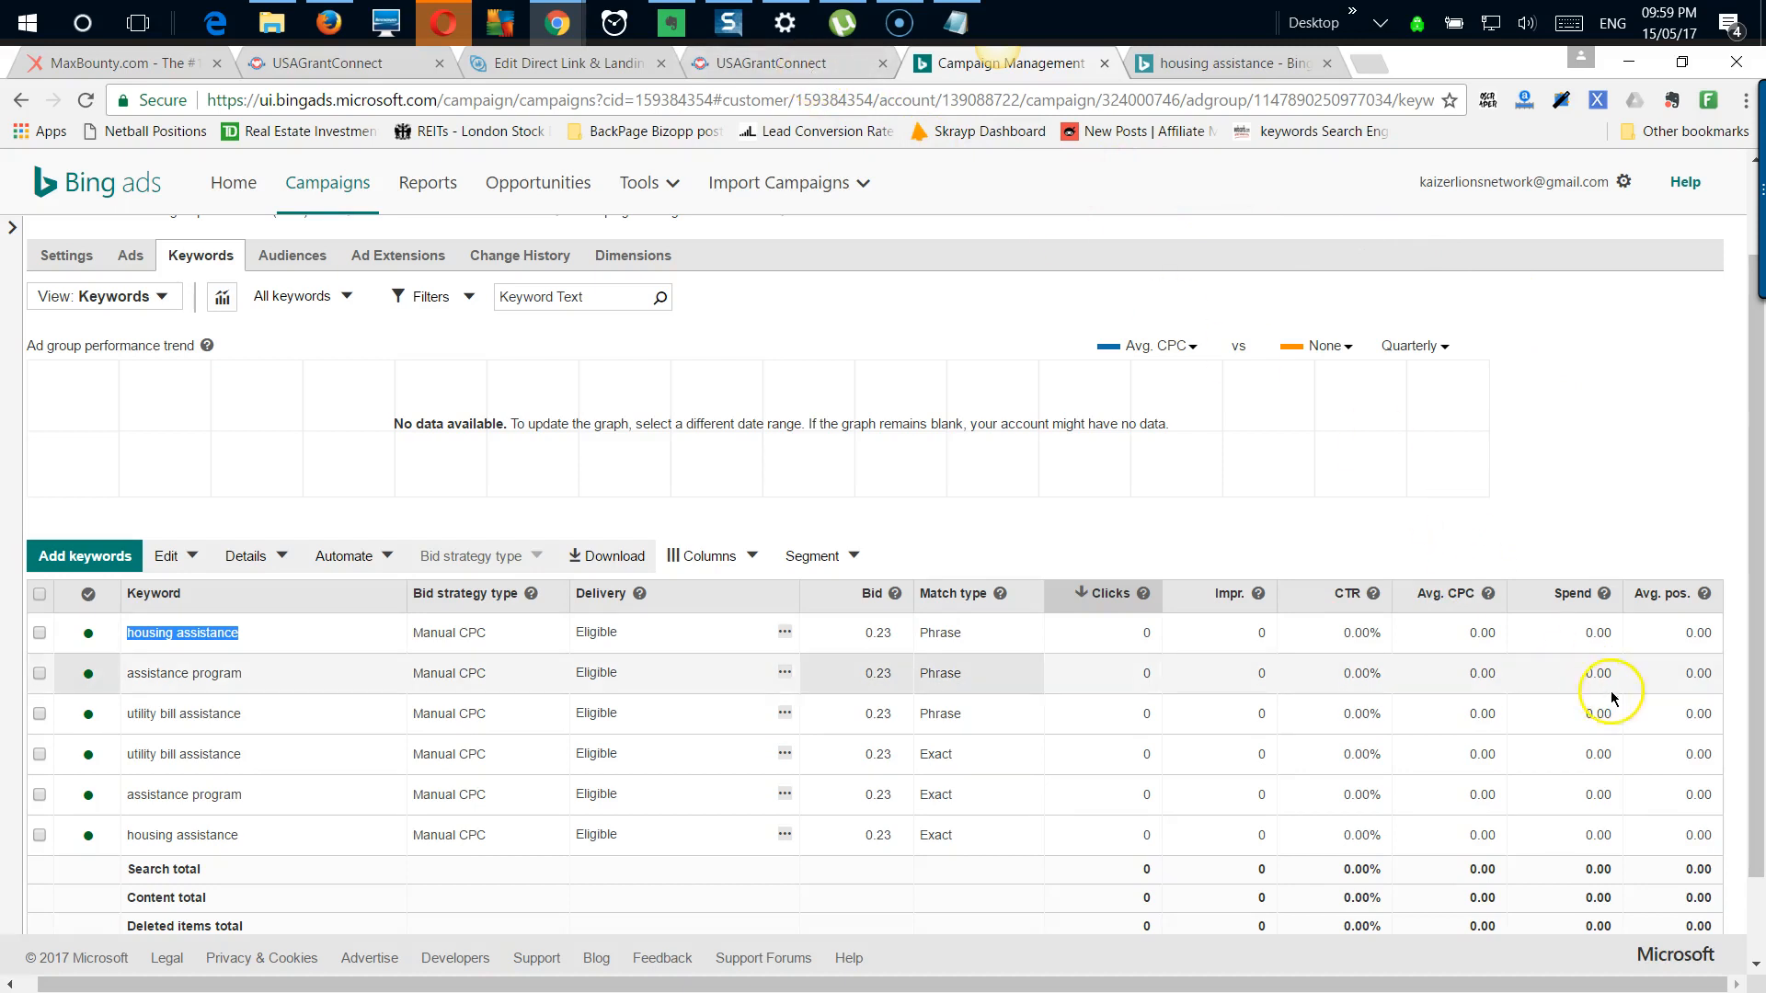
click(1540, 541)
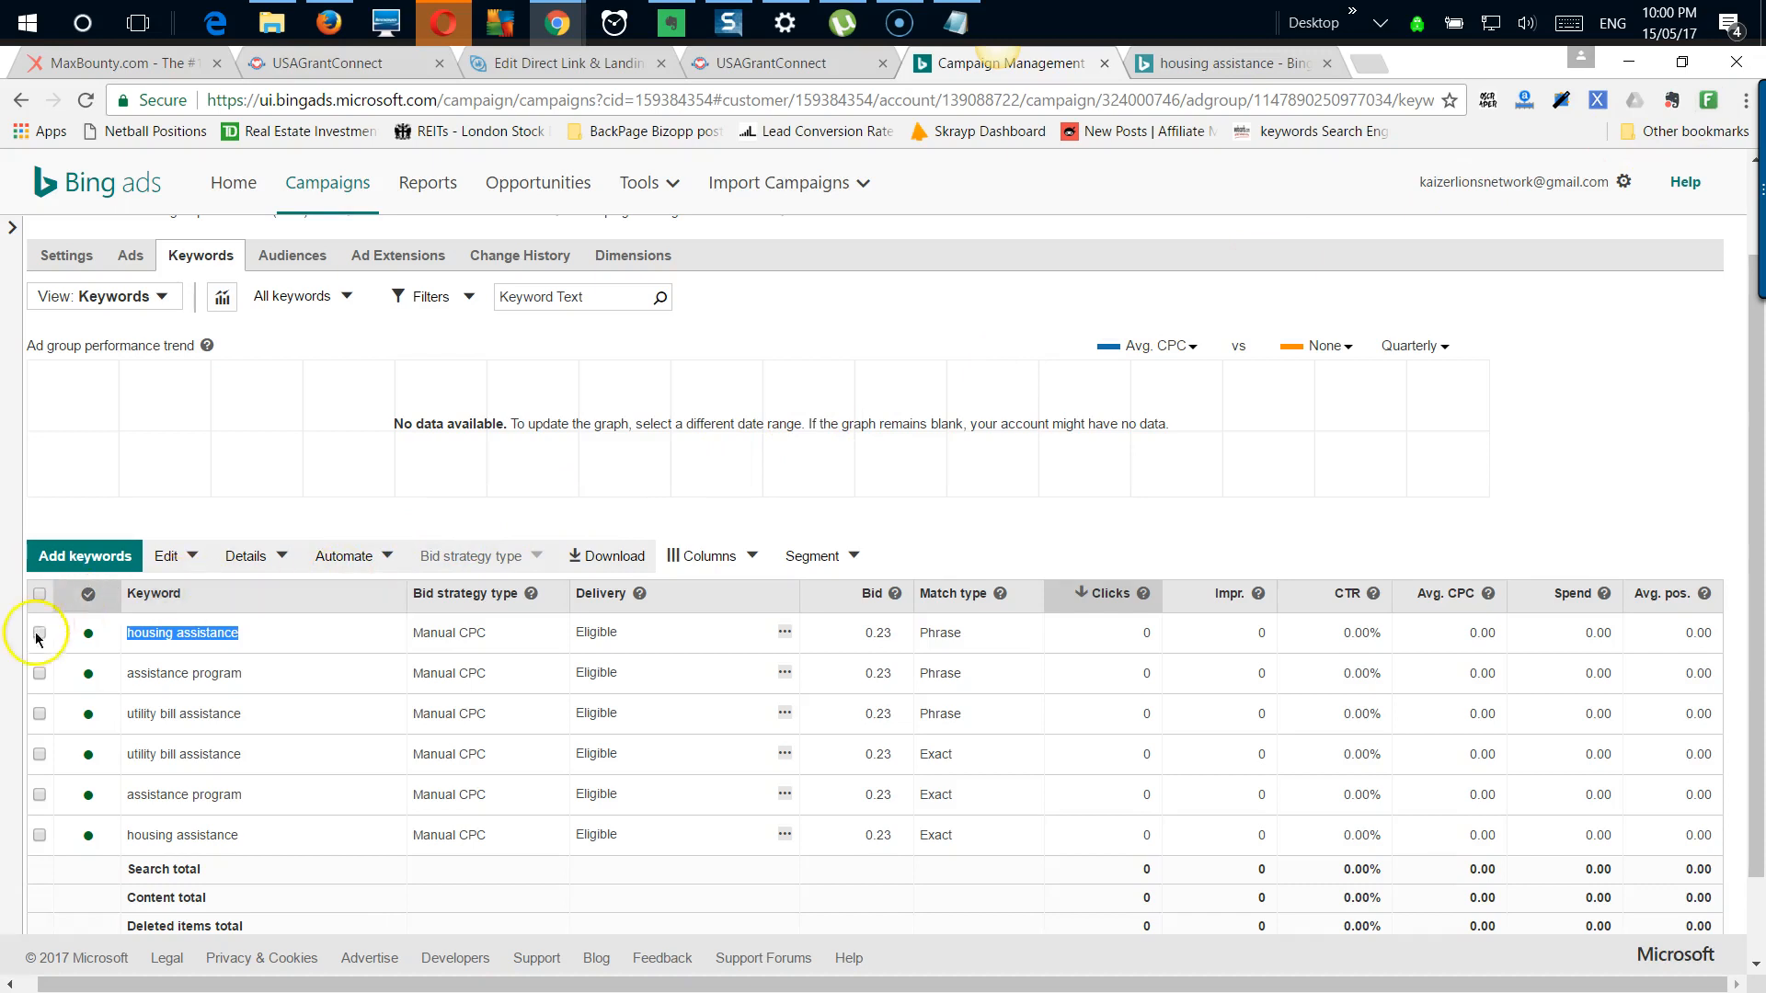
click(39, 930)
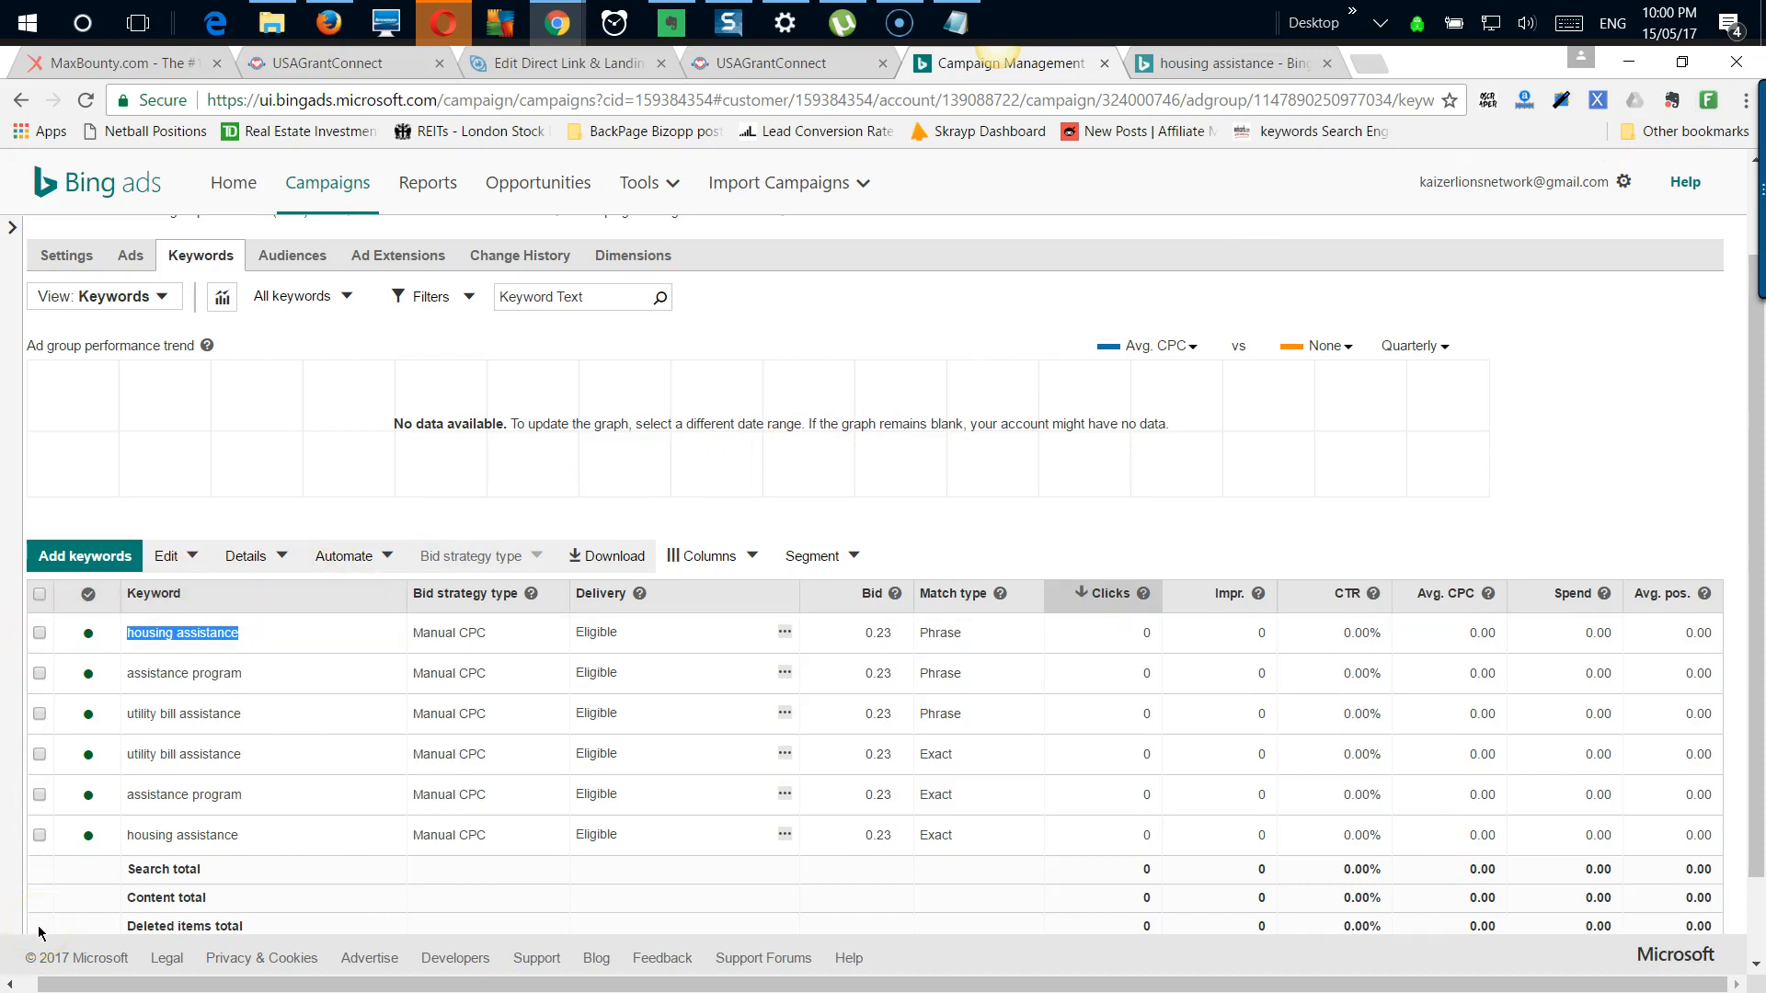